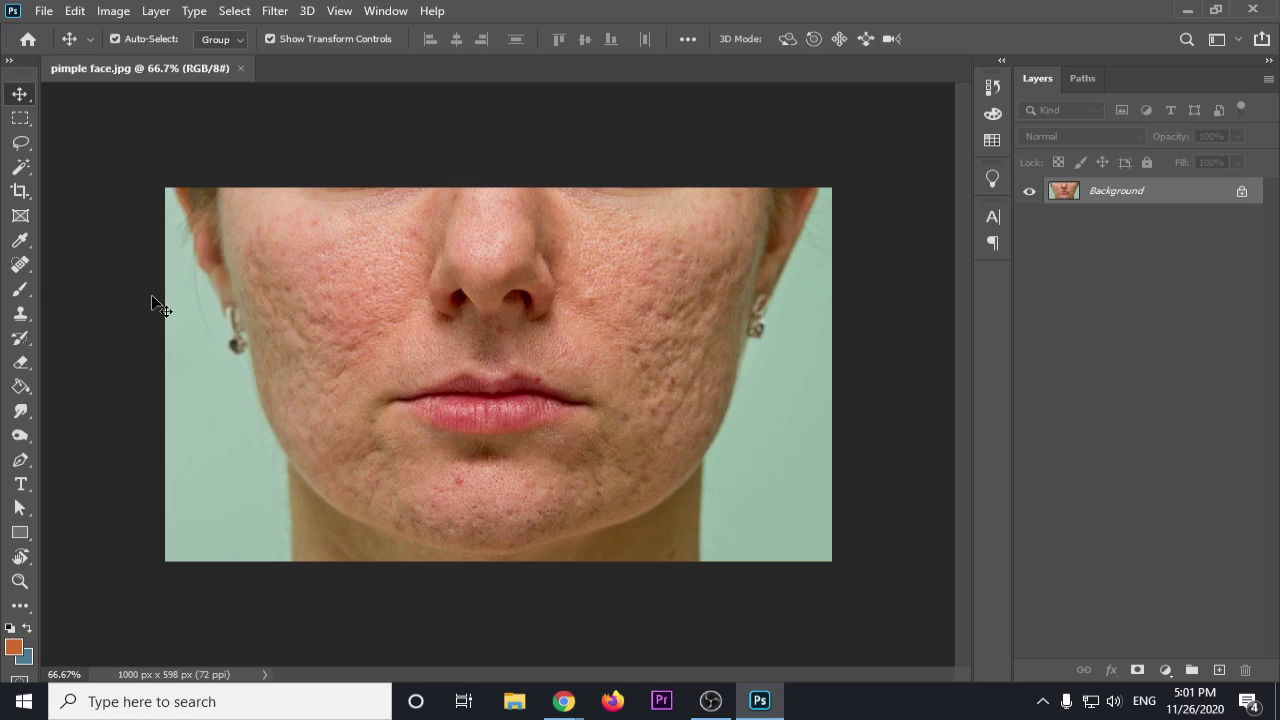
left_click(22, 290)
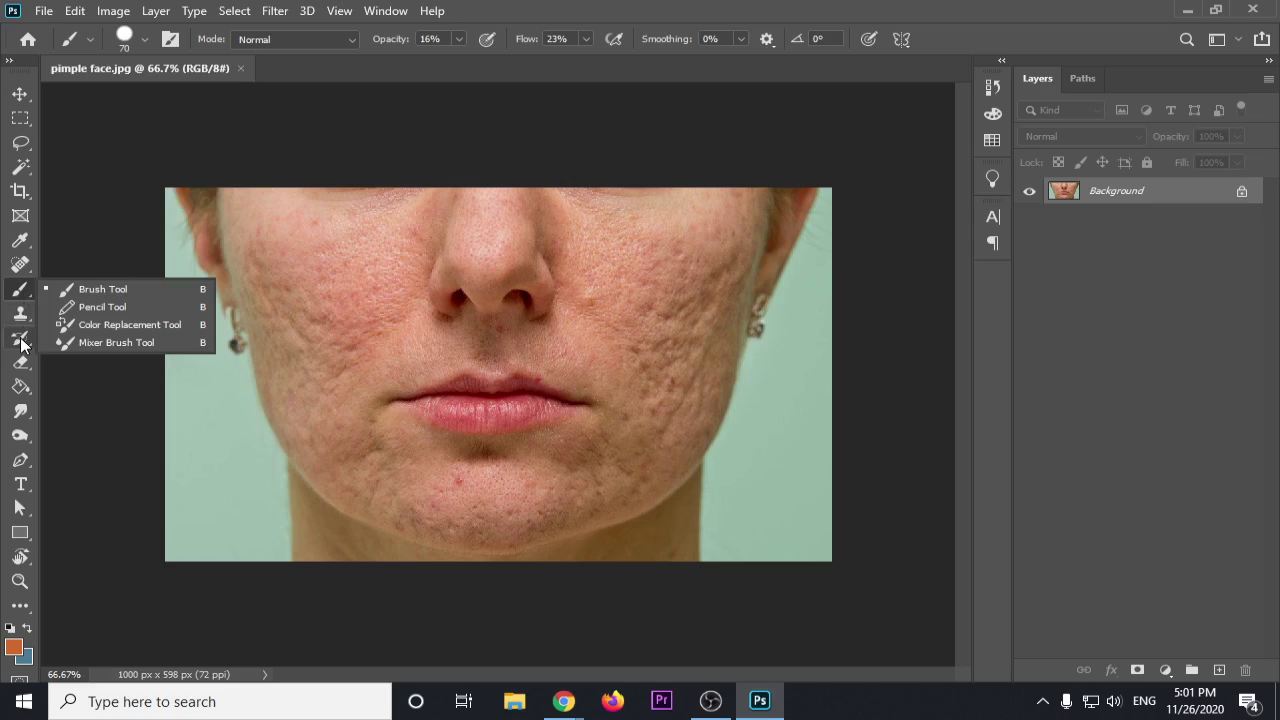
left_click(20, 337)
left_click(21, 266)
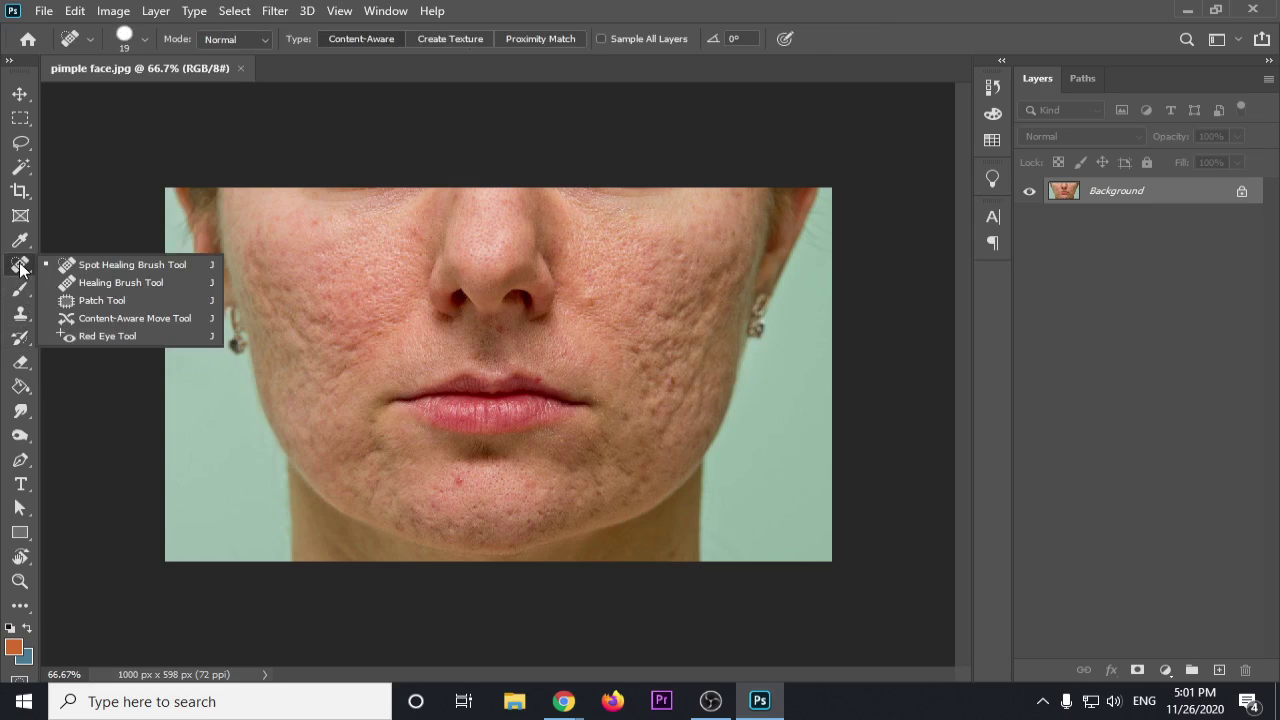
right_click(20, 268)
left_click(1171, 193)
left_click(710, 701)
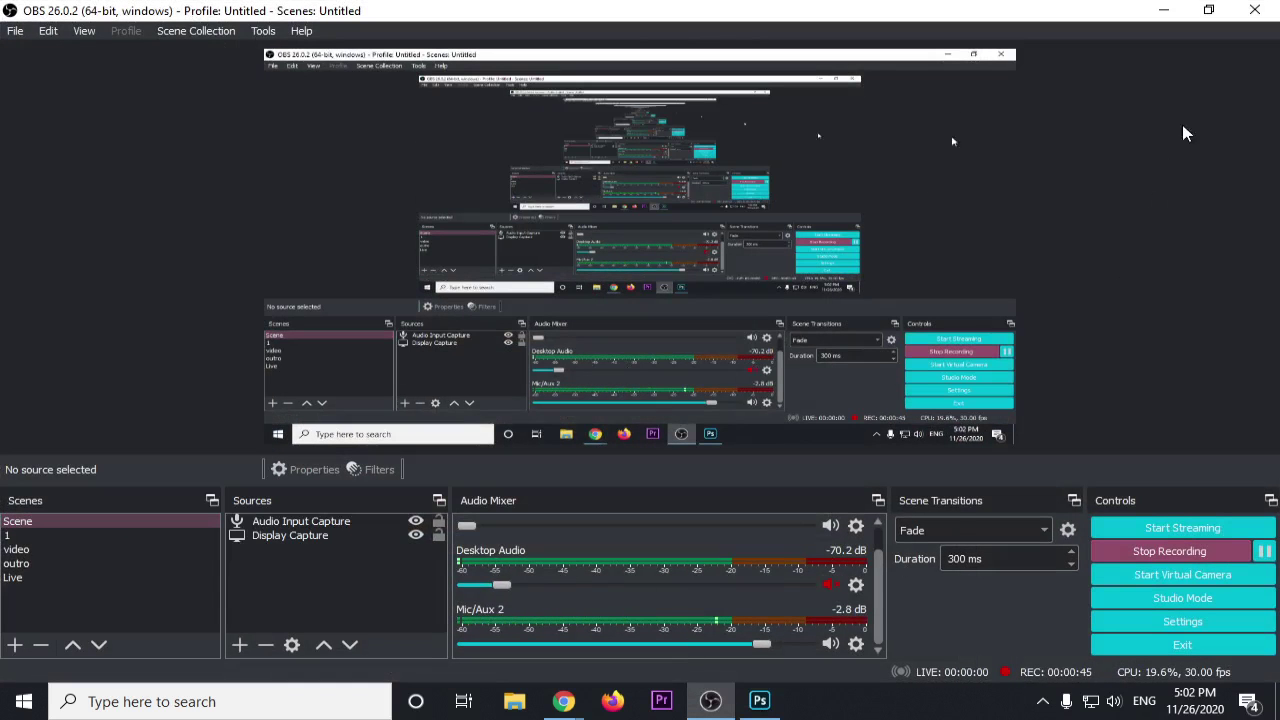
left_click(1163, 10)
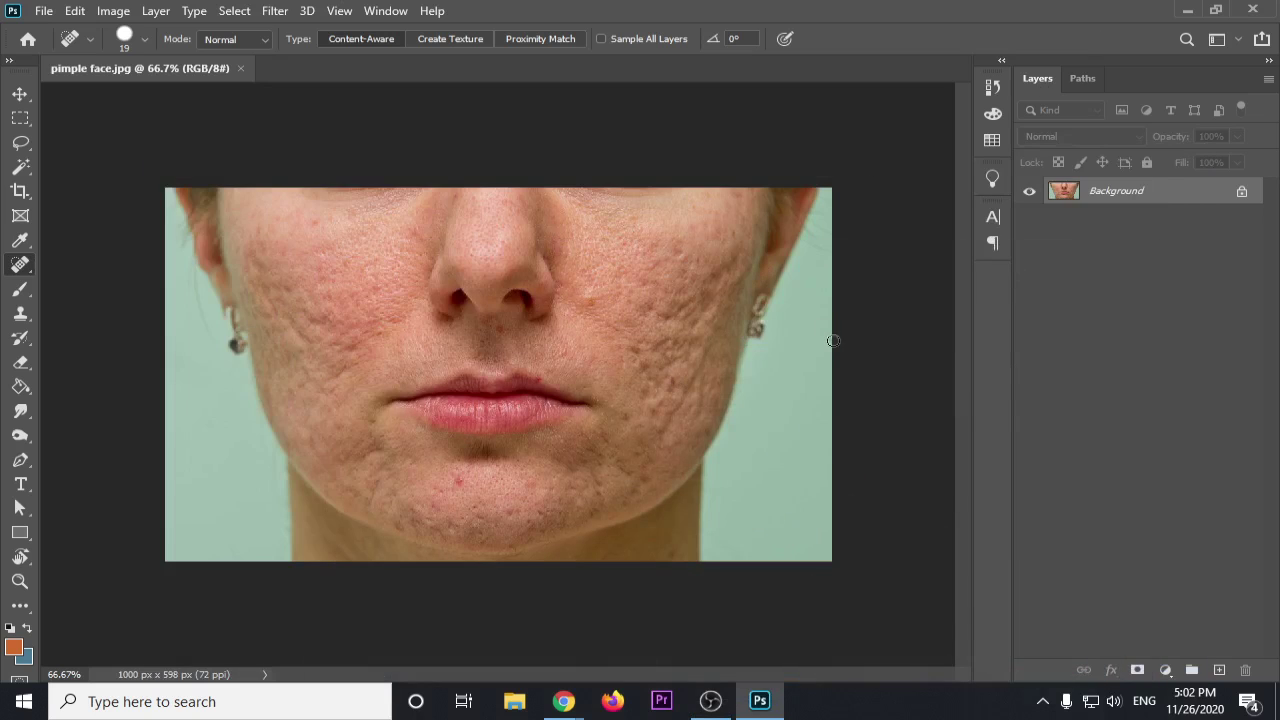
Step: Duplicate the Background layer, hide the original, and rename the copy 1
key("ctrl+j")
left_click(1030, 219)
double_click(1116, 191)
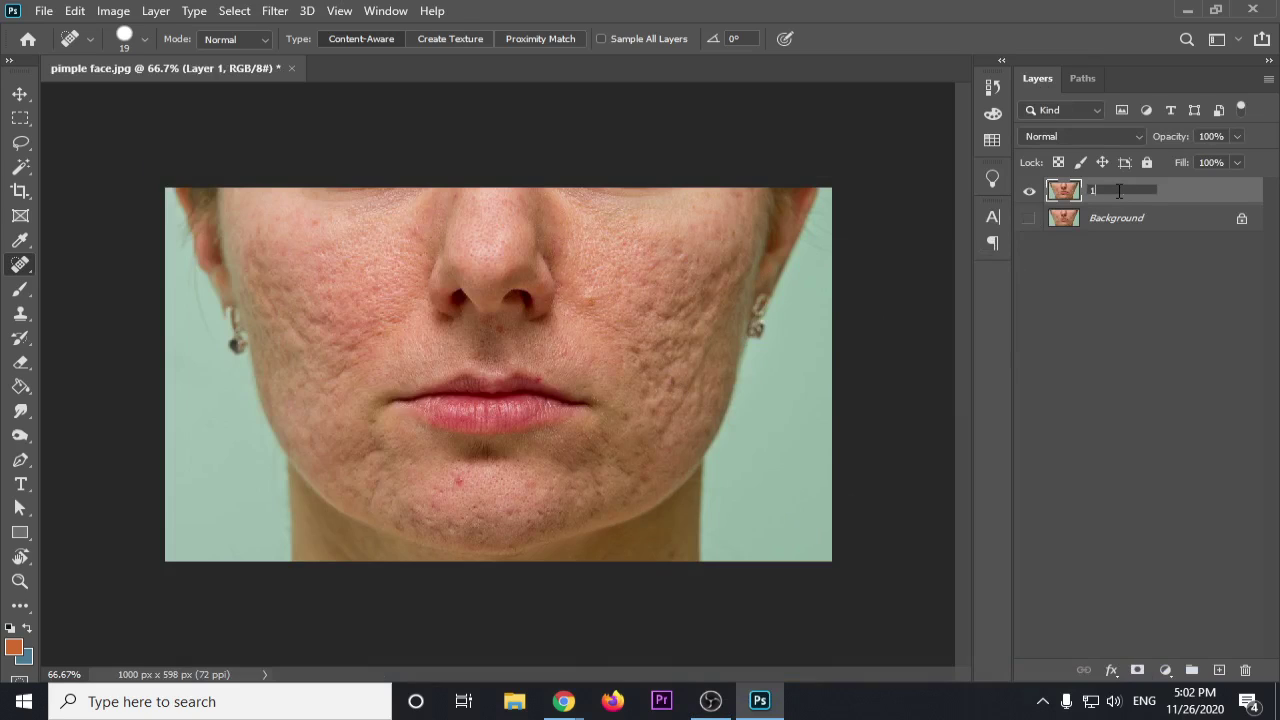
key("Return")
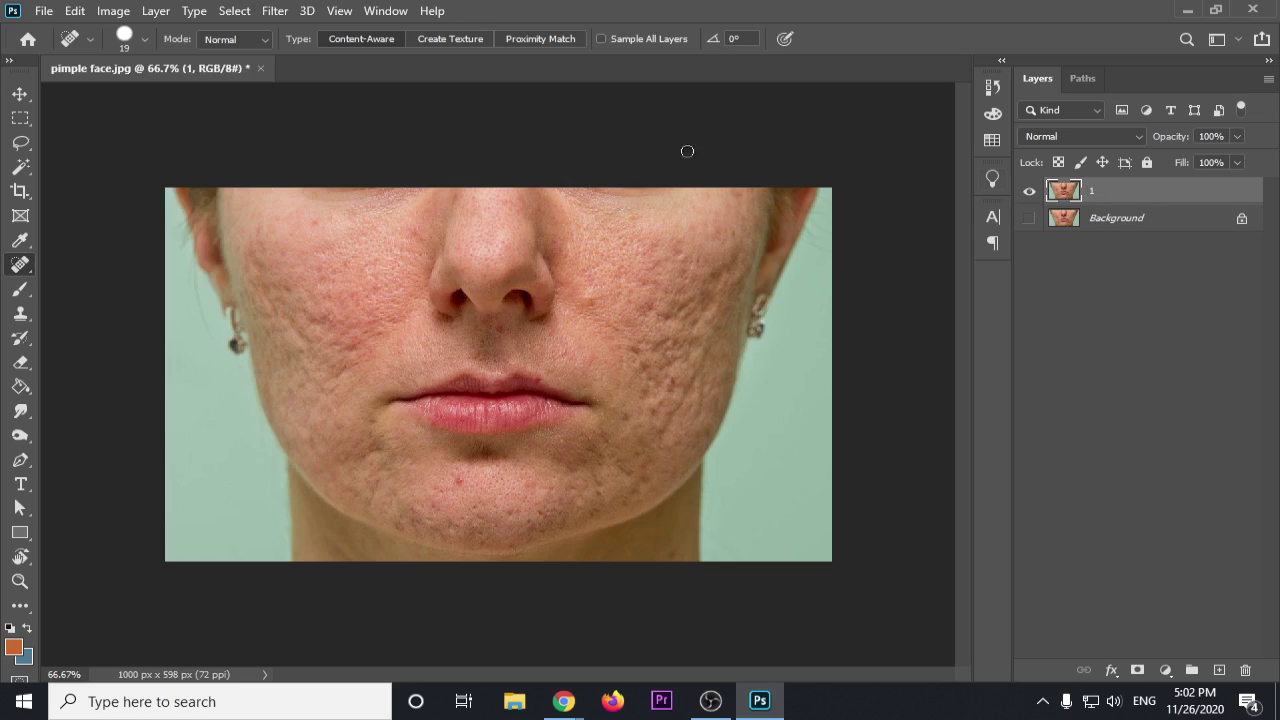
Step: Smooth the upper part of the image's left cheek with the Spot Healing Brush at 71 px
right_click(20, 265)
left_click(72, 267)
right_click(337, 273)
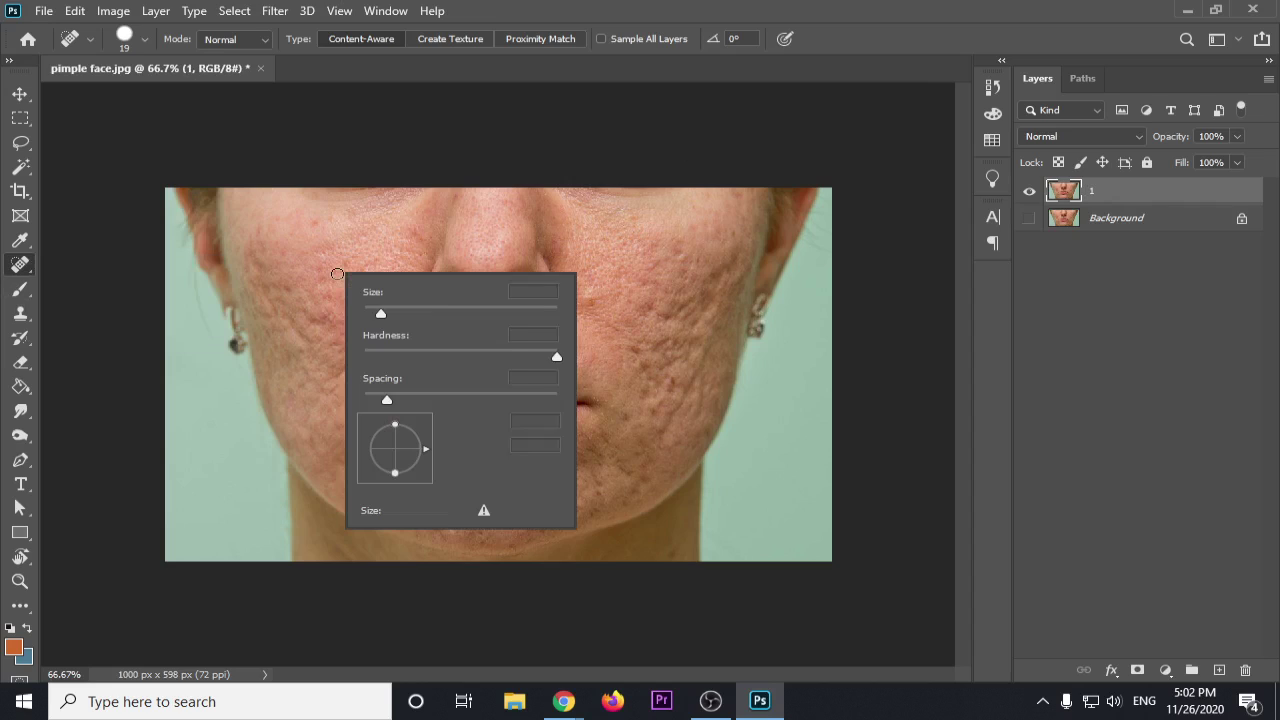
left_click_drag(392, 310, 432, 312)
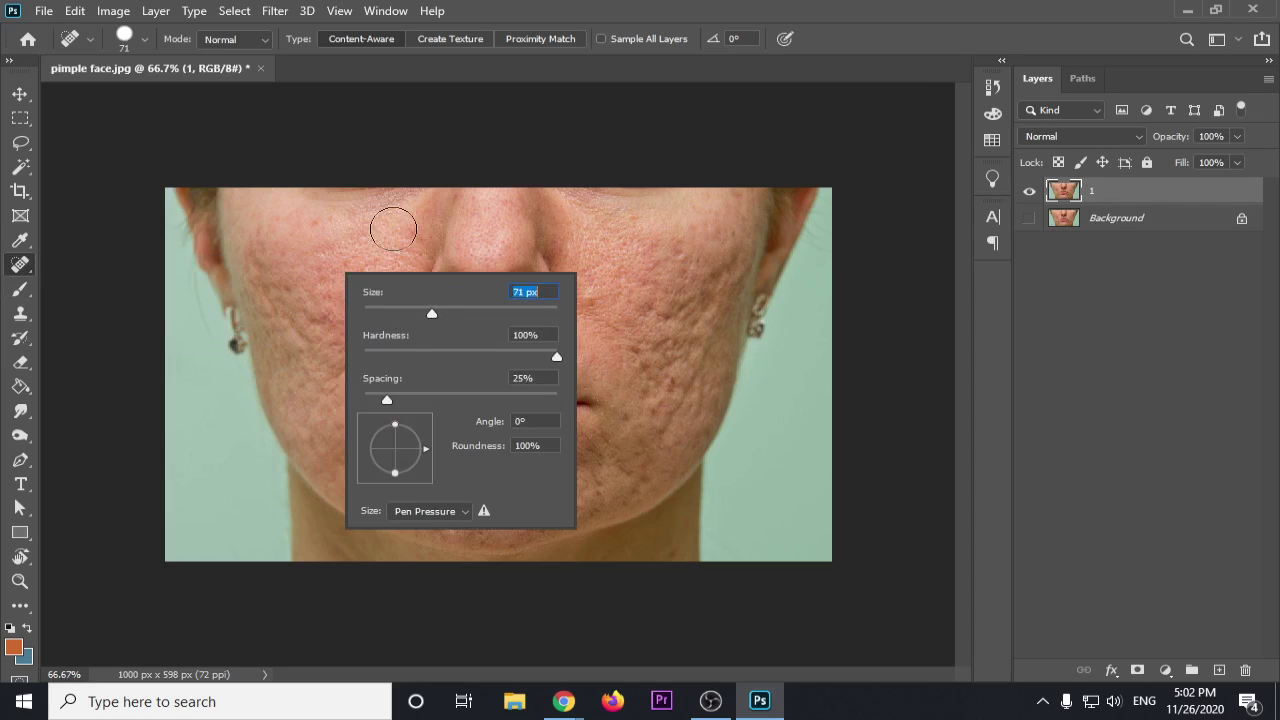
mouse_move(352, 238)
left_mouse_down()
mouse_move(302, 243)
mouse_move(372, 245)
mouse_move(304, 259)
mouse_move(290, 279)
mouse_move(331, 273)
mouse_move(322, 307)
mouse_move(361, 285)
mouse_move(334, 307)
left_mouse_up()
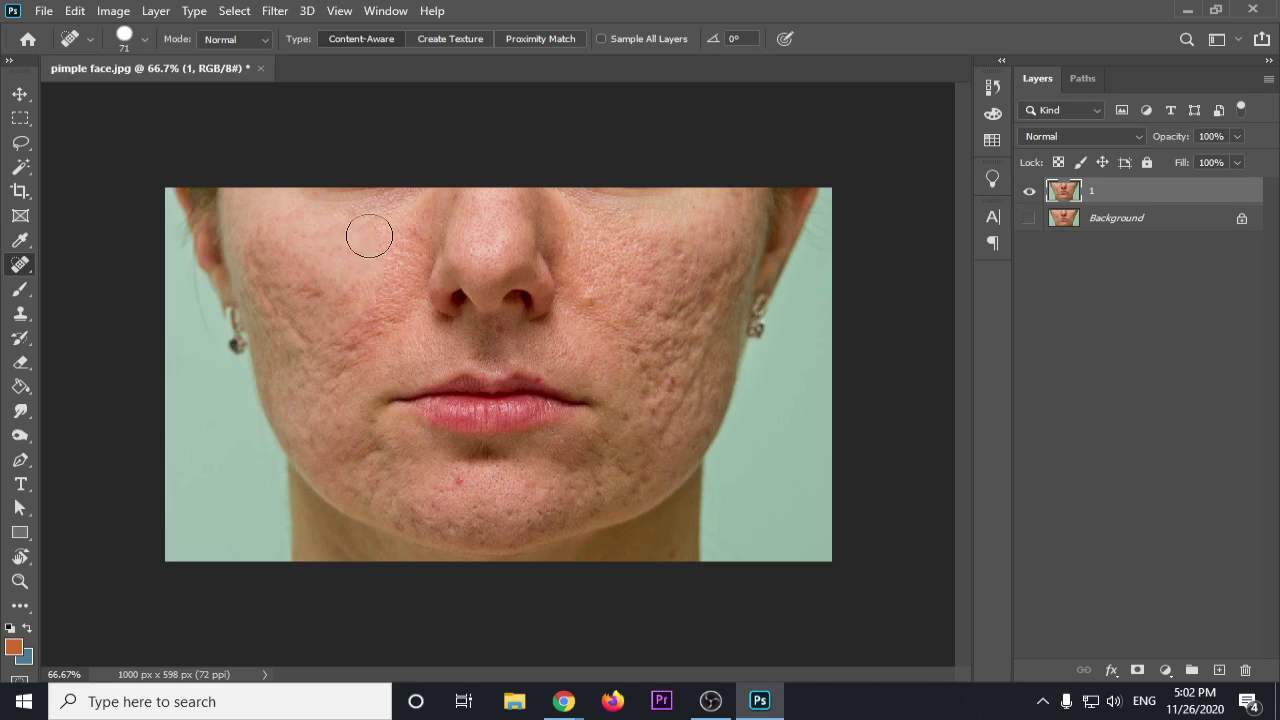
Step: Set the Spot Healing Brush hardness to 0% and heal blemishes on the image's right cheek
right_click(672, 263)
left_click_drag(765, 345, 693, 343)
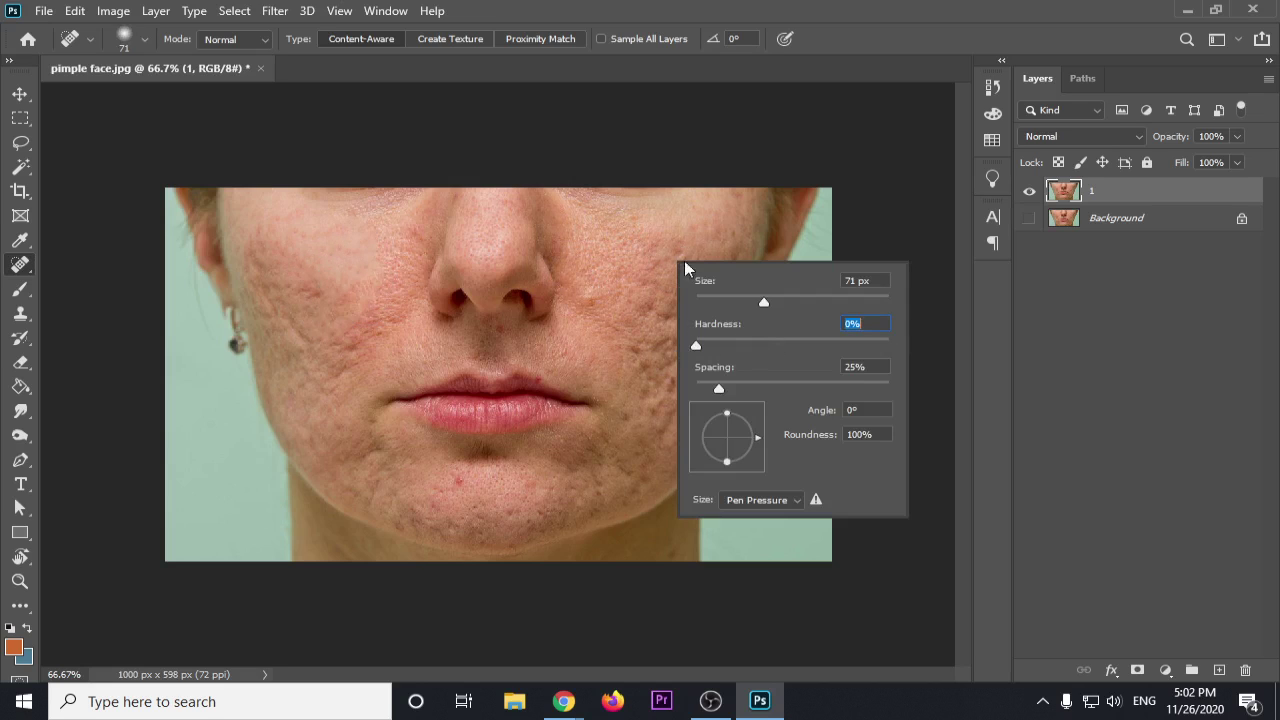
left_click(648, 268)
left_click(648, 272, "alt")
left_click(703, 363)
Step: Reduce the healing brush to 25 px and remove the brown spot on the cheek beside the nostril
scroll(663, 278, "up", 4)
scroll(664, 277, "up", 1)
right_click(603, 272)
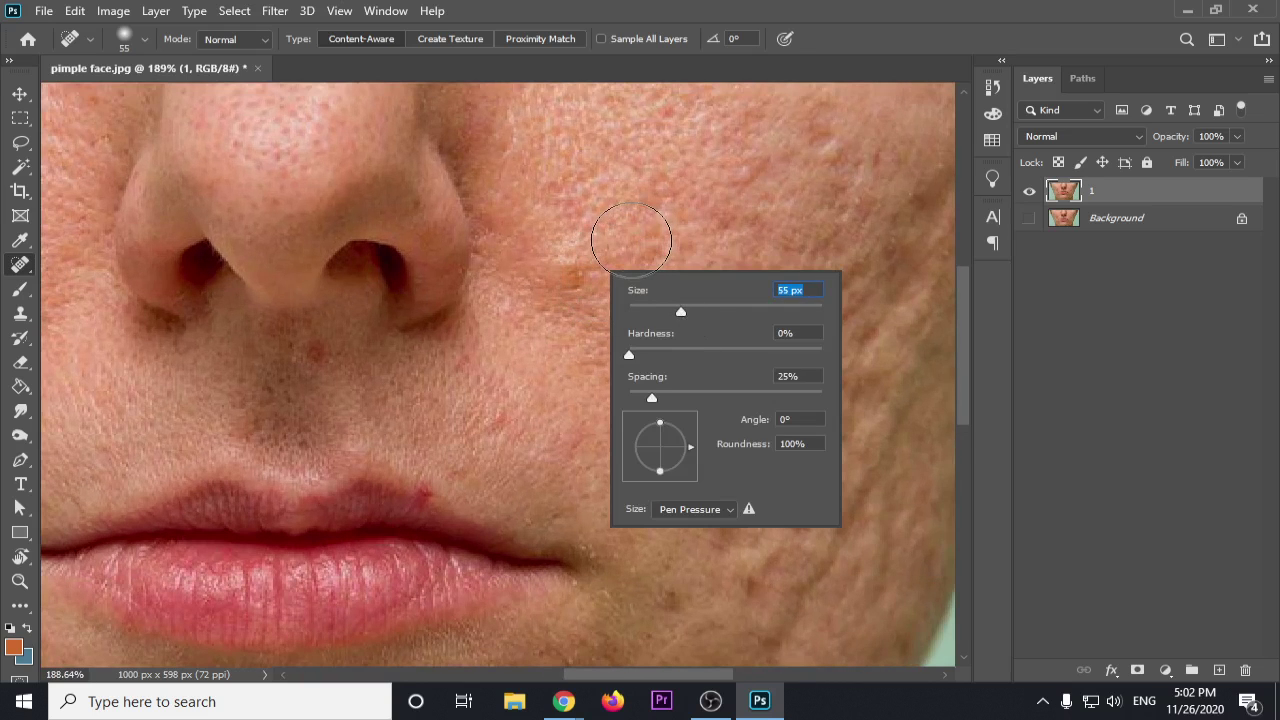
key("Return")
left_click(618, 284)
key("bracketleft")
key("bracketleft")
key("bracketleft")
key("bracketleft")
key("bracketleft")
key("bracketleft")
left_click(580, 267)
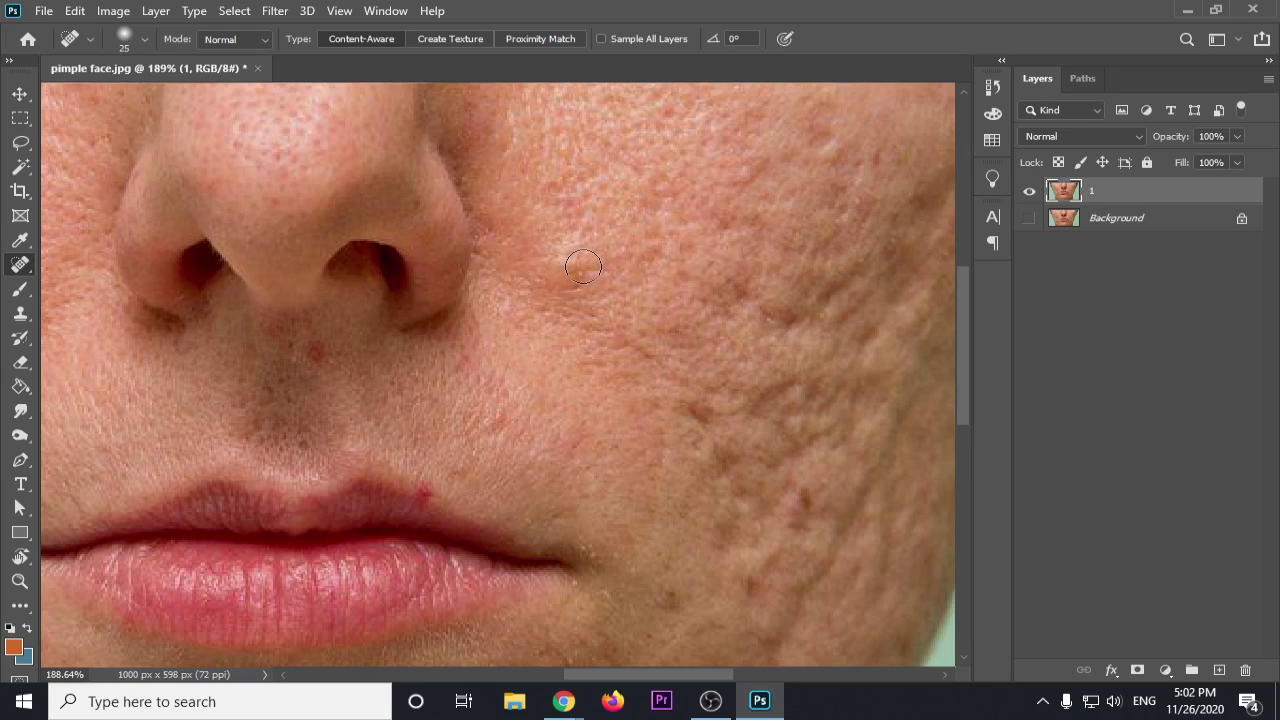
Step: Enlarge the healing brush to 50 px and smooth the textured skin on the cheek beside the nose
key("bracketleft")
key("bracketright")
key("bracketright")
key("bracketright")
key("bracketright")
key("bracketright")
key("bracketright")
key("bracketright")
left_click_drag(580, 269, 594, 299)
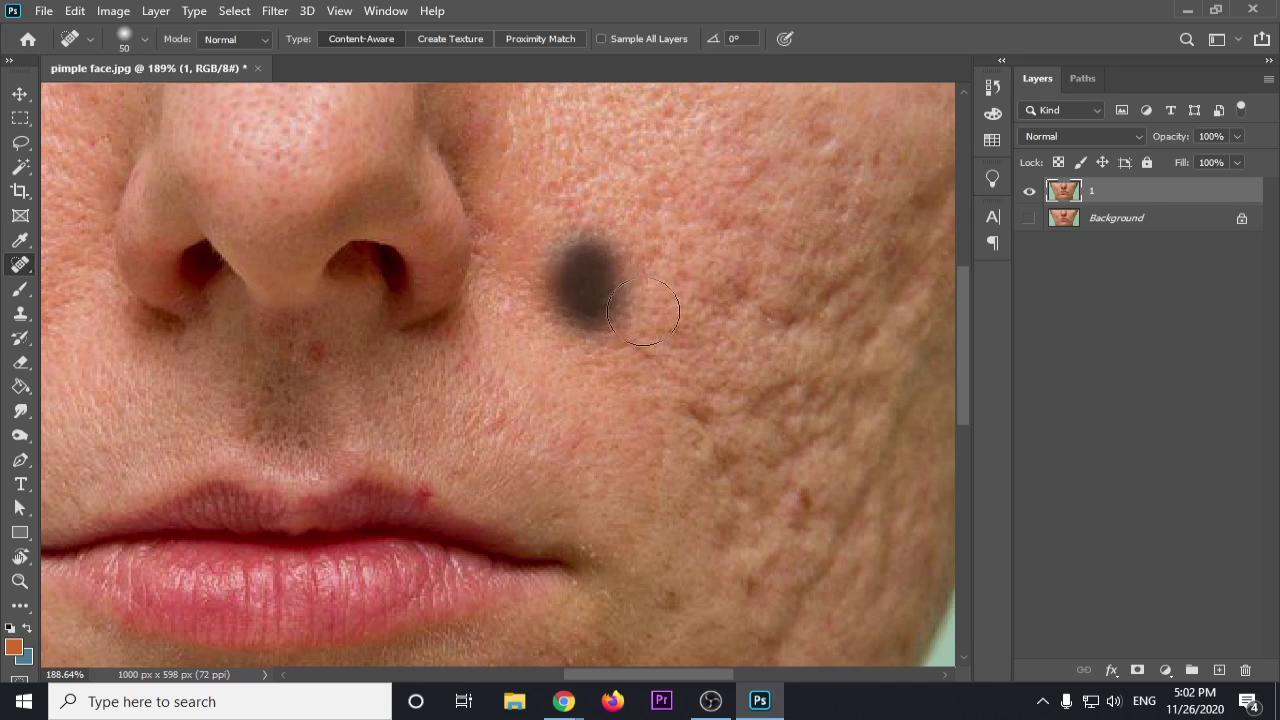
left_click_drag(600, 191, 603, 288)
mouse_move(580, 214)
left_mouse_down()
mouse_move(581, 249)
mouse_move(743, 307)
left_mouse_up()
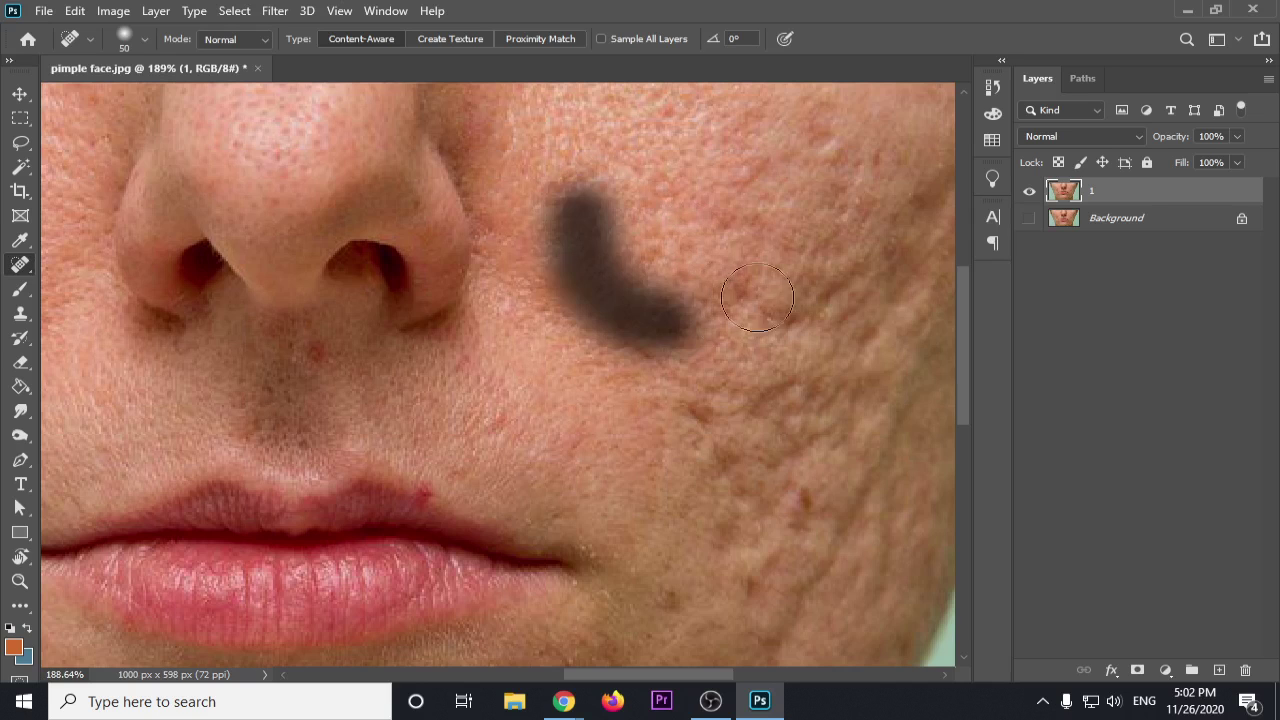
Step: Reduce the healing brush to 25 px and remove the red spot between the nose and upper lip
key("bracketleft")
key("bracketleft")
key("bracketleft")
key("bracketleft")
key("bracketleft")
left_click_drag(319, 351, 323, 364)
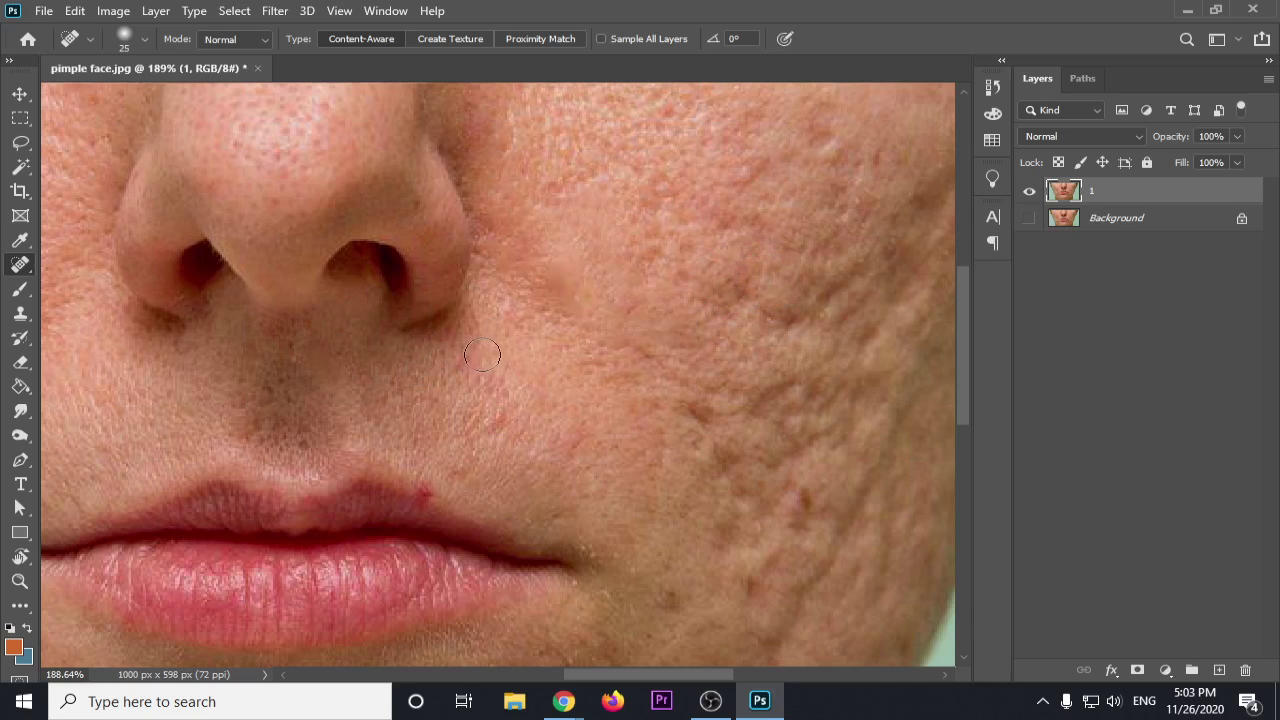
Step: Heal the remaining blemishes on the upper part of the image's left cheek with short 25 px strokes
scroll(446, 314, "down", 4)
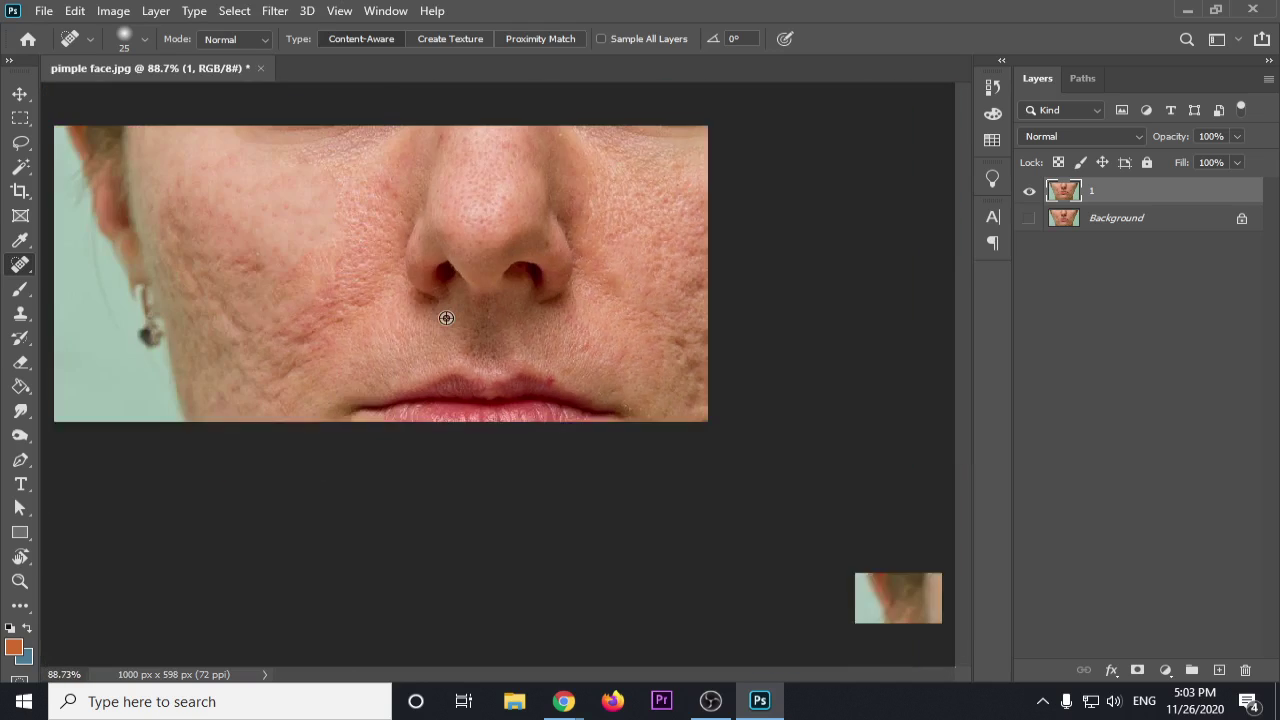
scroll(357, 286, "up", 5)
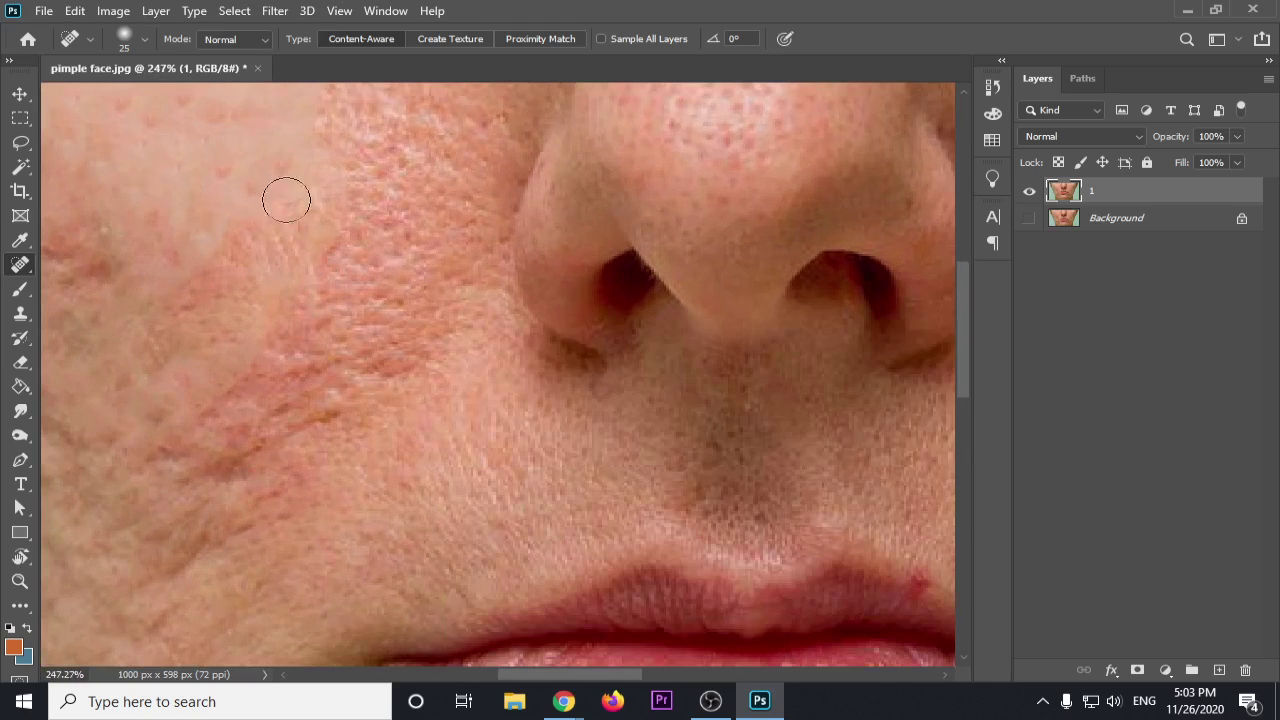
left_click_drag(277, 163, 230, 210)
left_click_drag(297, 154, 278, 218)
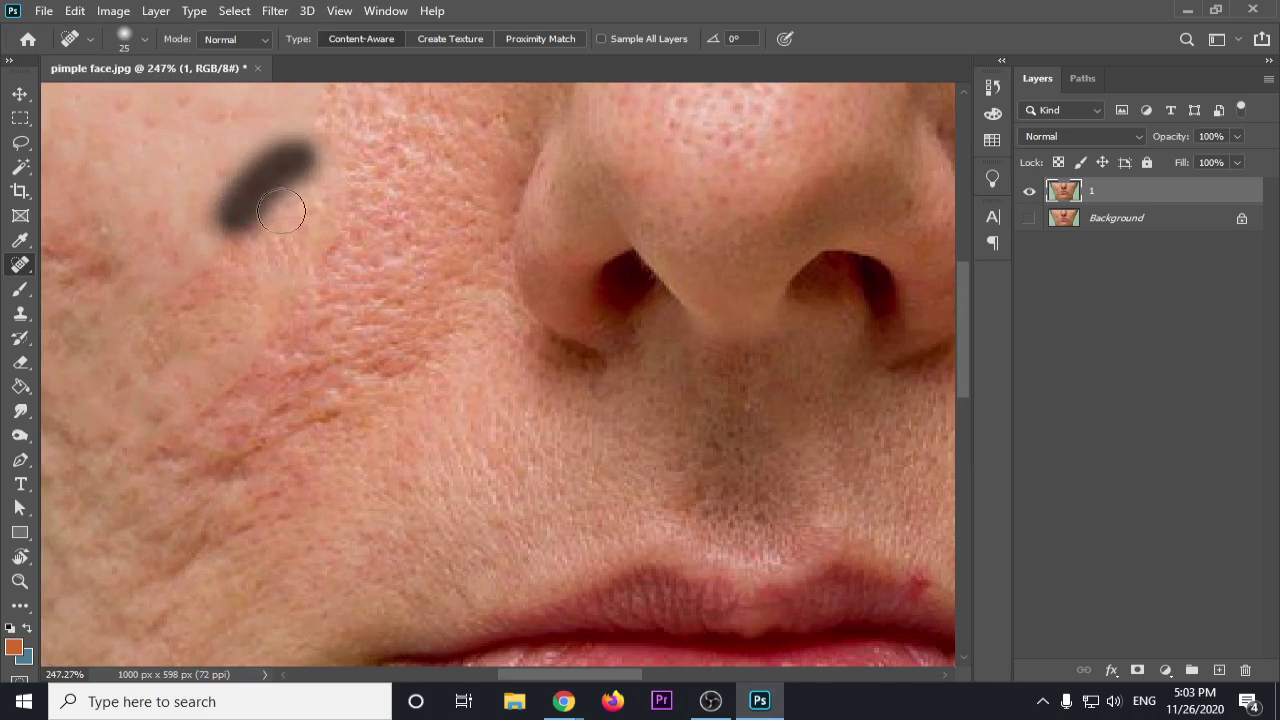
Step: Heal the tiny red marks on the image's left cheek in close-up, reducing the brush to 9 px
scroll(246, 172, "up", 4)
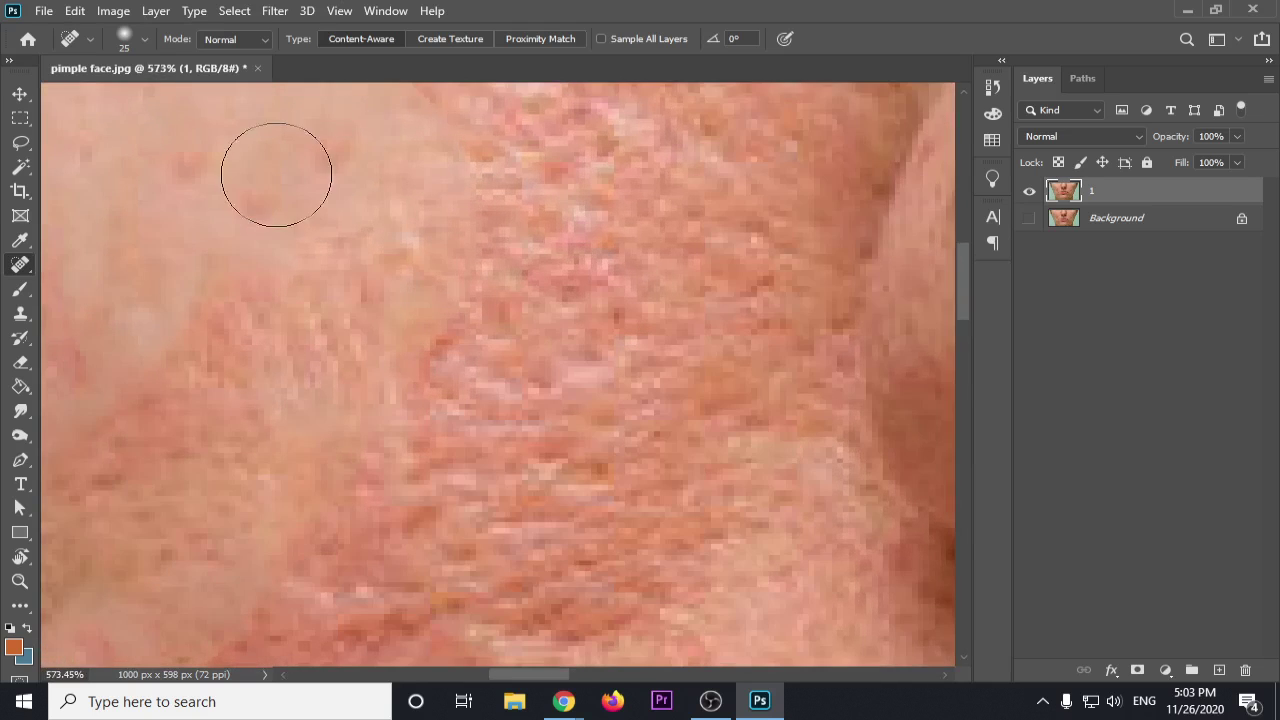
scroll(290, 172, "up", 2)
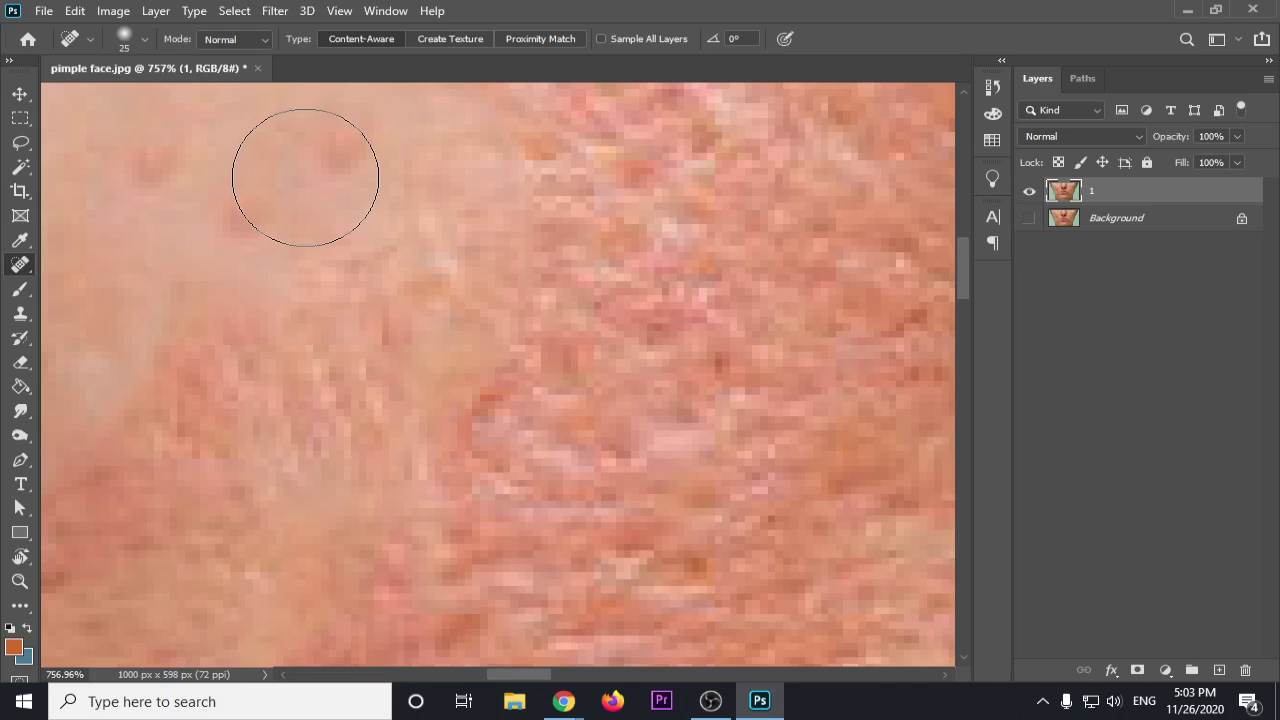
scroll(290, 185, "up", 5)
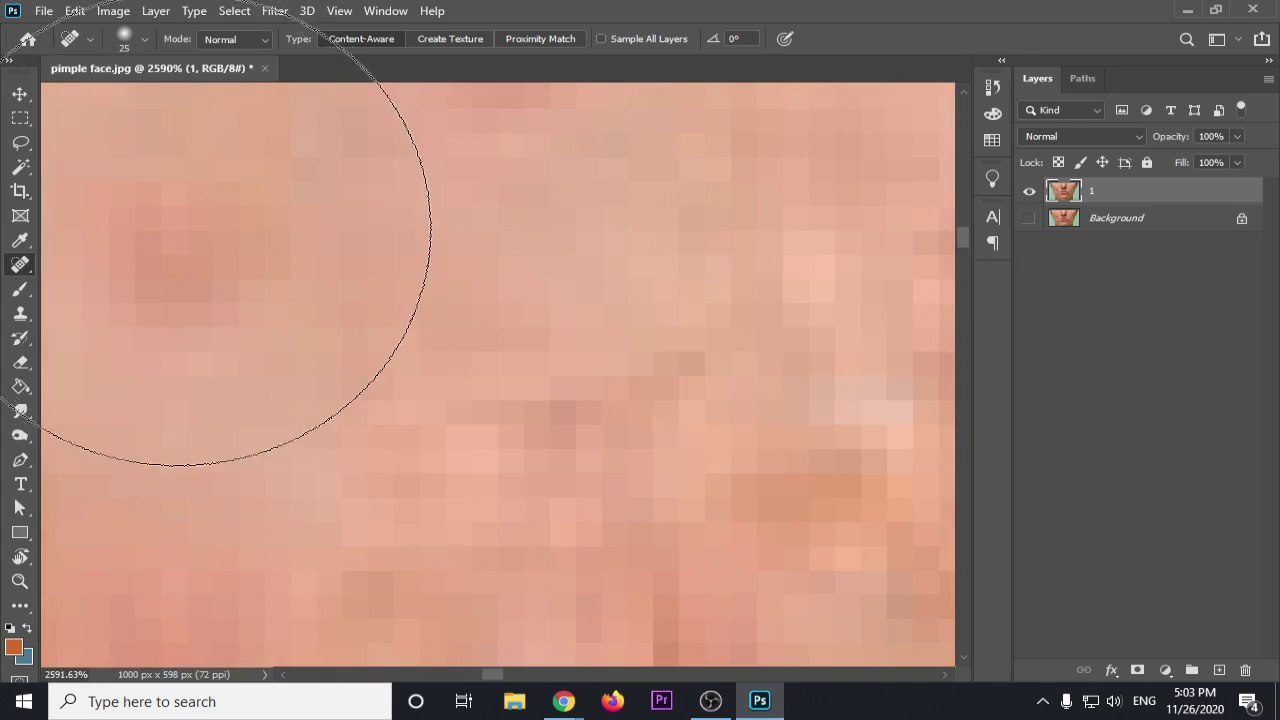
left_click_drag(174, 263, 366, 291)
key("bracketleft")
key("bracketleft")
key("bracketleft")
key("bracketleft")
left_click_drag(482, 243, 348, 385)
mouse_move(418, 228)
left_mouse_down()
mouse_move(314, 306)
mouse_move(490, 340)
left_mouse_up()
mouse_move(480, 250)
left_mouse_down()
mouse_move(495, 310)
mouse_move(646, 500)
mouse_move(723, 557)
left_mouse_up()
left_click_drag(402, 292, 248, 345)
mouse_move(262, 268)
left_mouse_down()
mouse_move(368, 447)
mouse_move(437, 277)
left_mouse_up()
left_click_drag(630, 205, 343, 386)
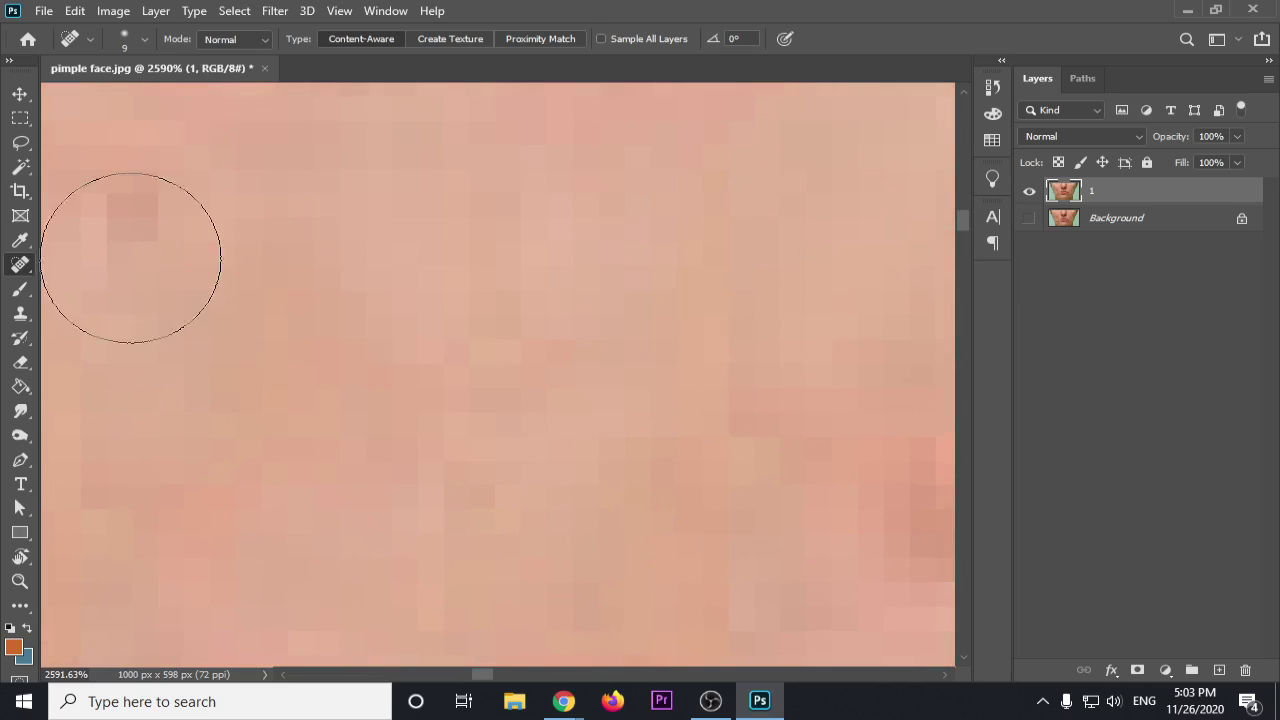
Step: Heal the other small red marks across the smoothed area of the left cheek with the 9 px brush
scroll(390, 363, "down", 6)
mouse_move(549, 404)
left_mouse_down()
mouse_move(537, 443)
mouse_move(457, 500)
left_mouse_up()
left_click_drag(549, 379, 519, 385)
mouse_move(358, 345)
left_mouse_down()
mouse_move(226, 400)
mouse_move(212, 510)
left_mouse_up()
left_click_drag(278, 432, 234, 571)
left_click_drag(152, 291, 89, 382)
left_click_drag(175, 333, 272, 408)
left_click_drag(263, 283, 360, 336)
left_click_drag(236, 204, 478, 270)
left_click_drag(301, 213, 532, 278)
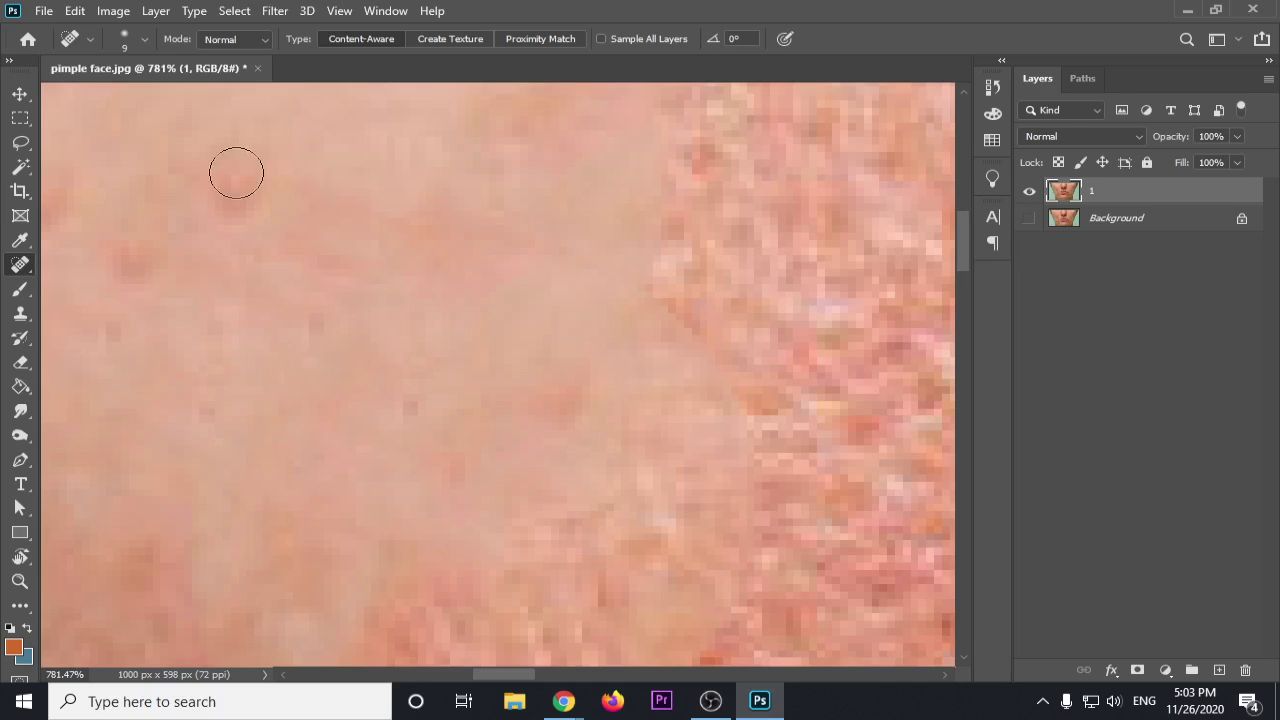
scroll(371, 266, "down", 10)
scroll(375, 290, "down", 3)
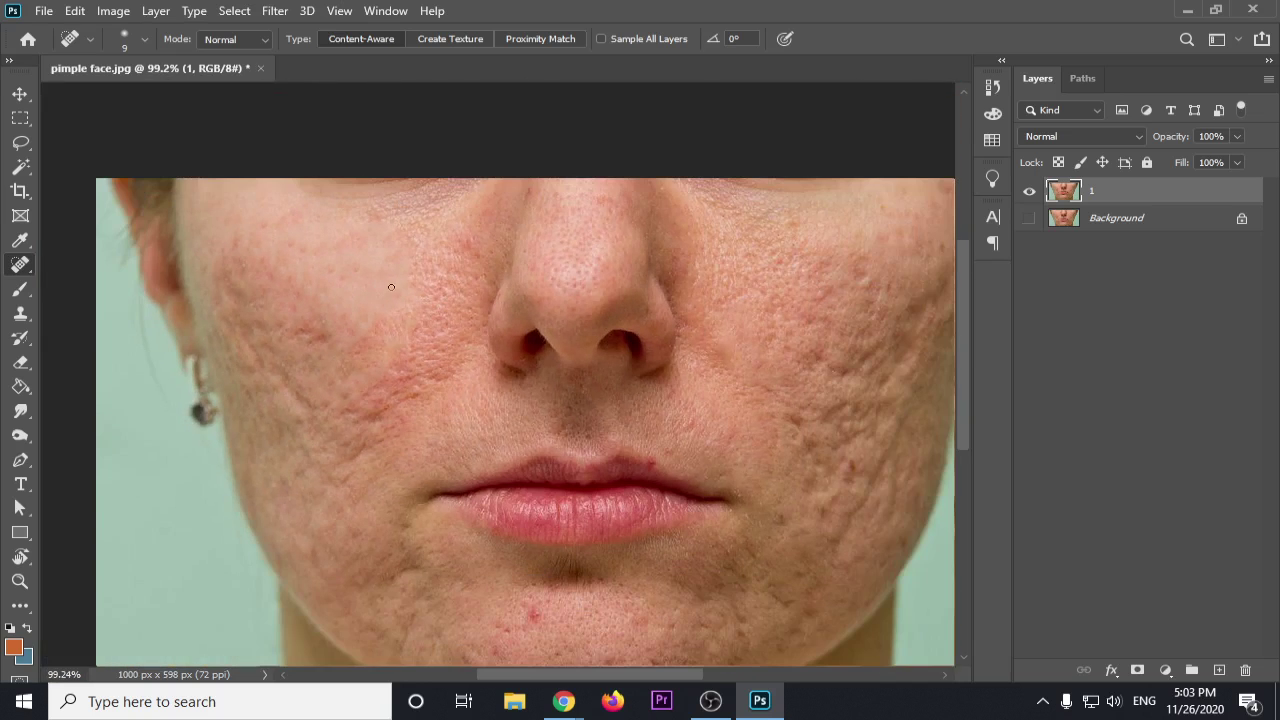
Step: Duplicate the Background layer, place the copy above layer 1 as 2, and show only that copy
right_click(20, 264)
left_click(98, 266)
left_click(1122, 225)
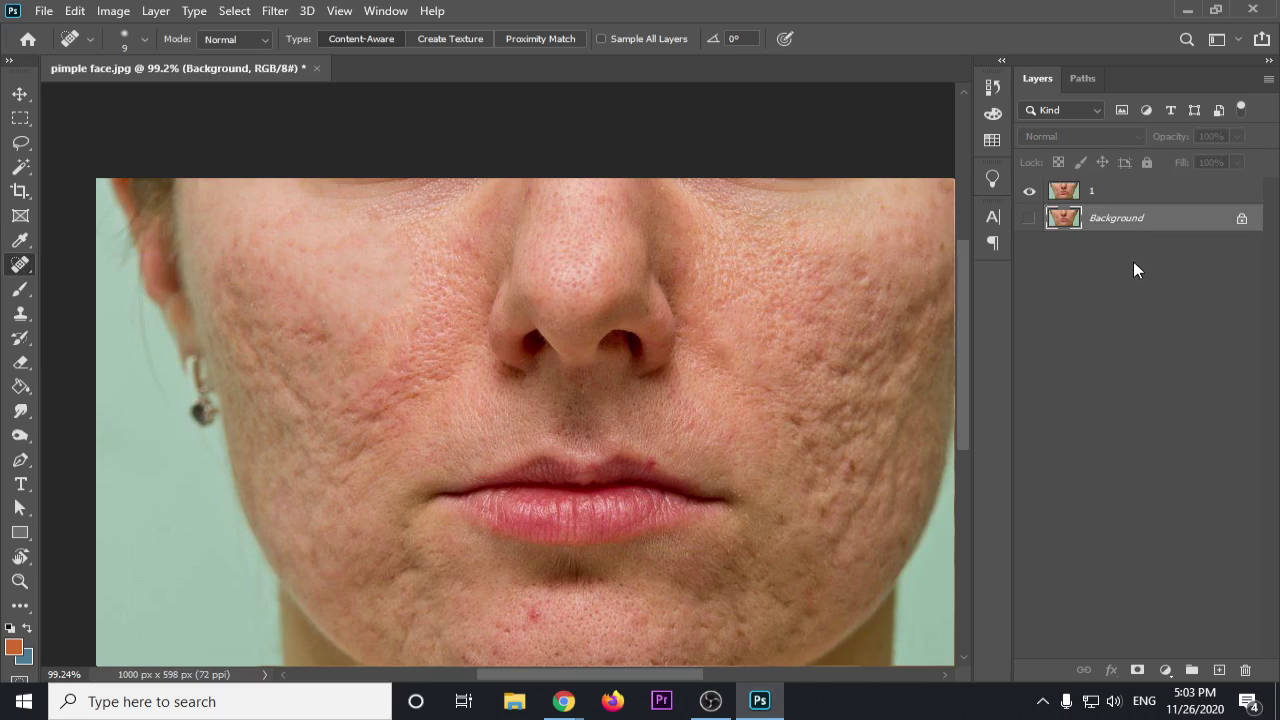
key("ctrl+j")
left_click_drag(1103, 226, 1090, 196)
double_click(1119, 191)
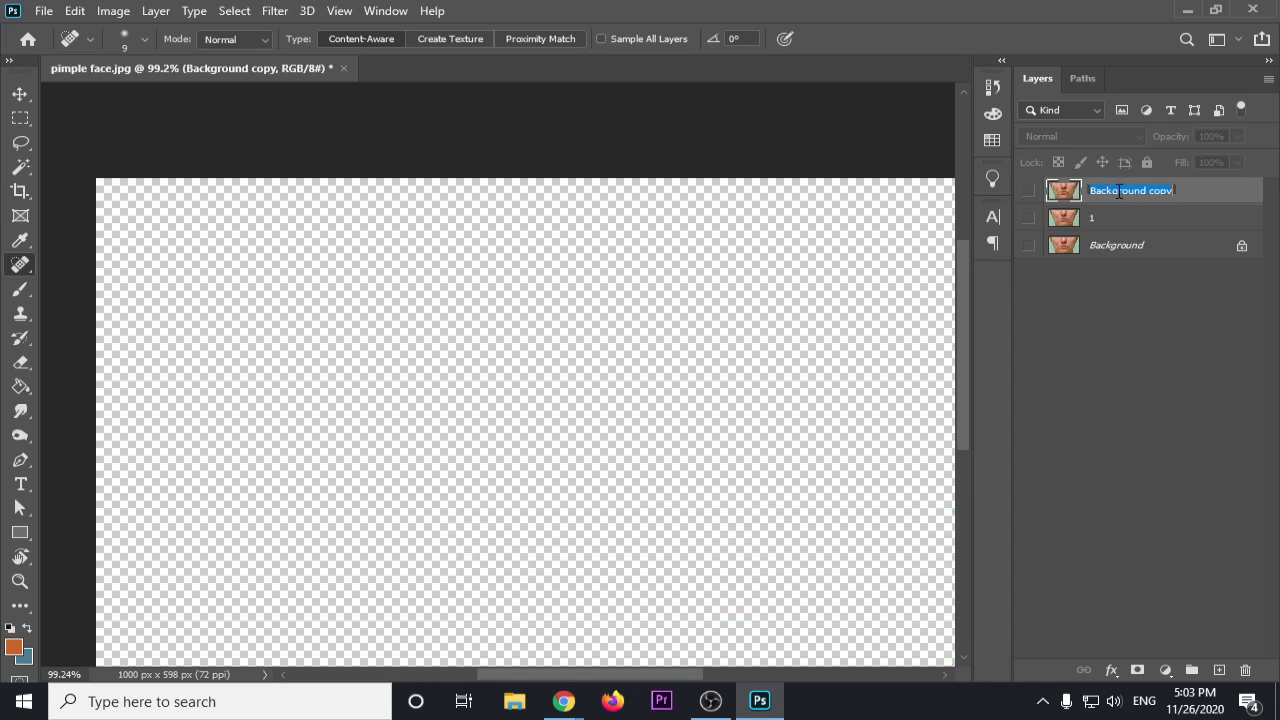
key("Return")
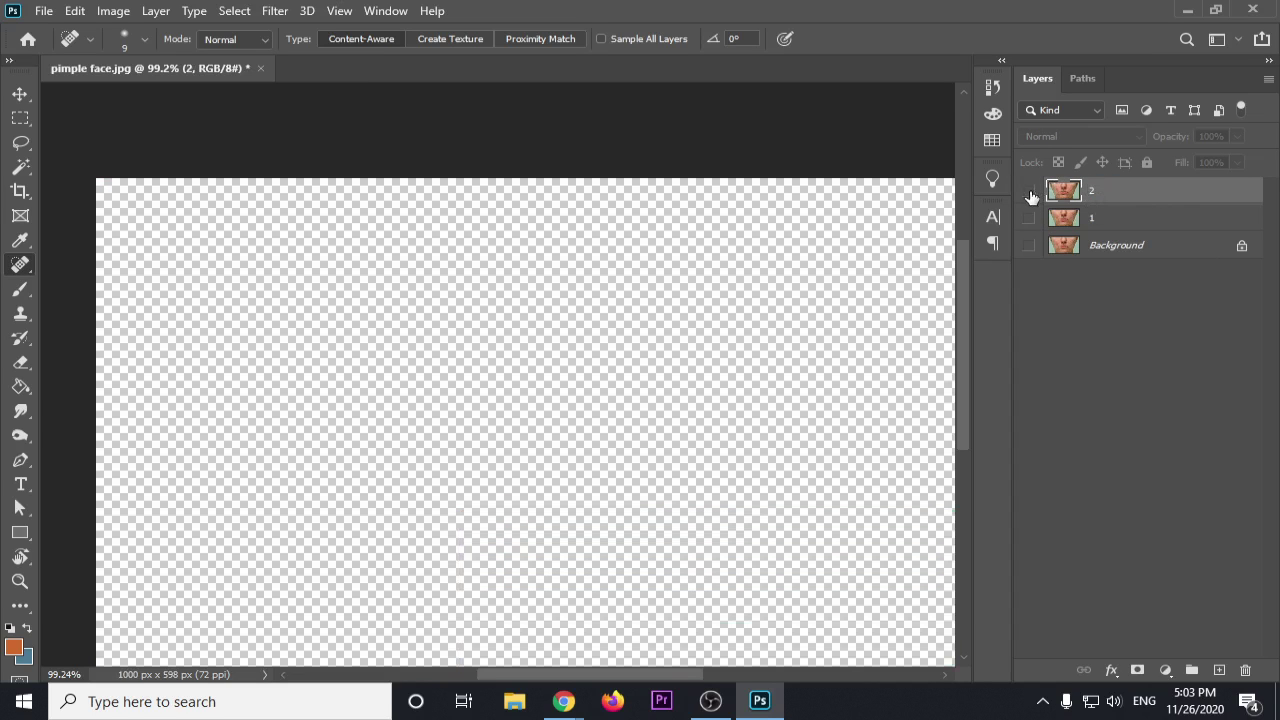
left_click(1029, 190)
Step: Switch to the Healing Brush Tool and set its mode to Normal
right_click(31, 266)
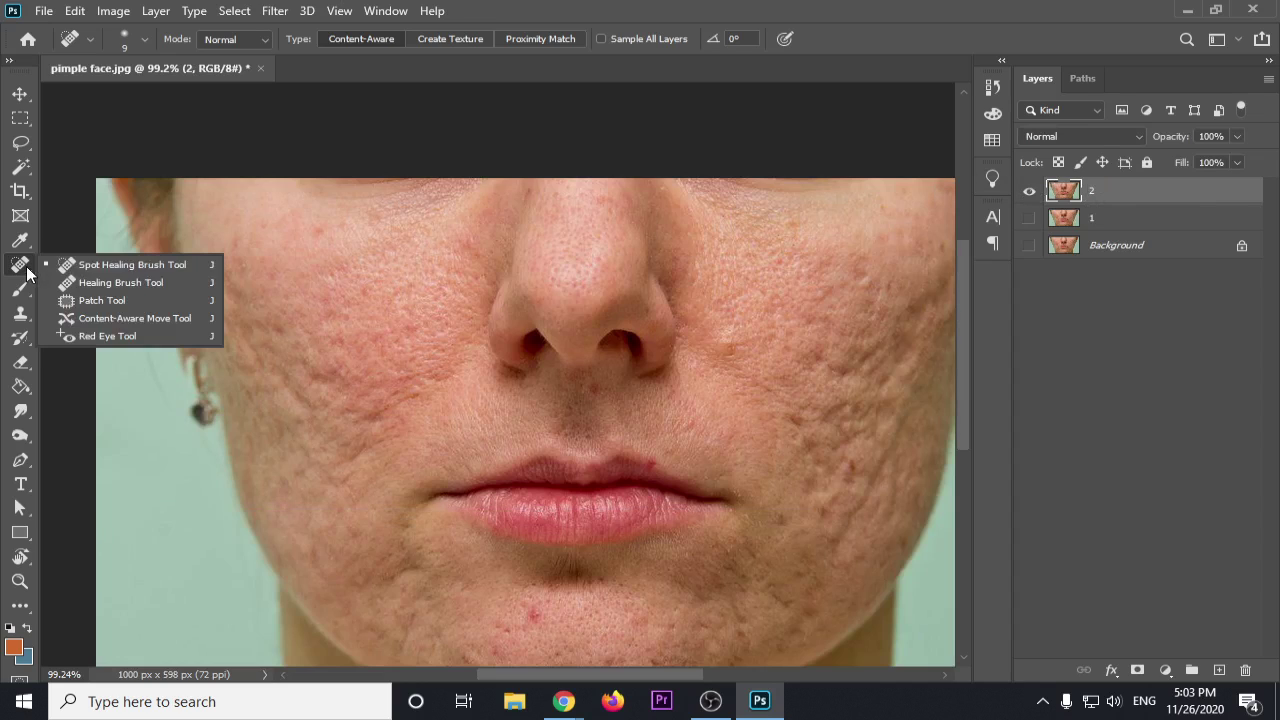
left_click(84, 285)
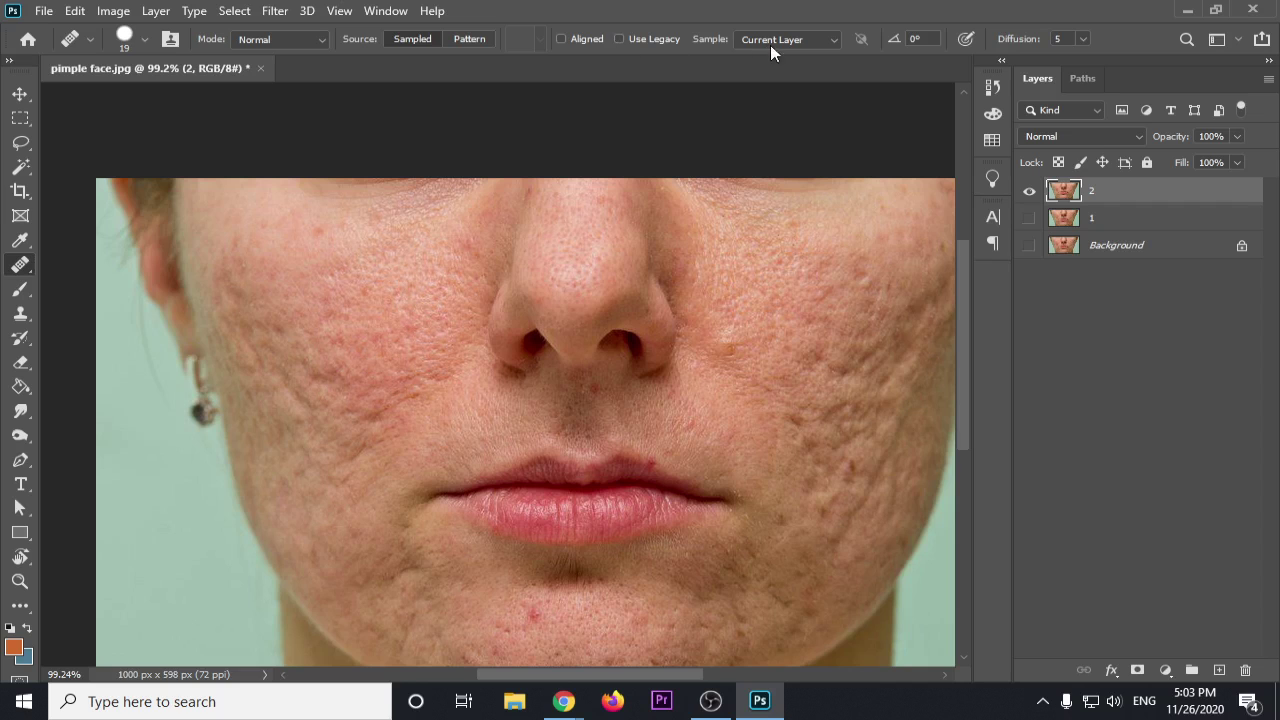
scroll(352, 268, "up", 3)
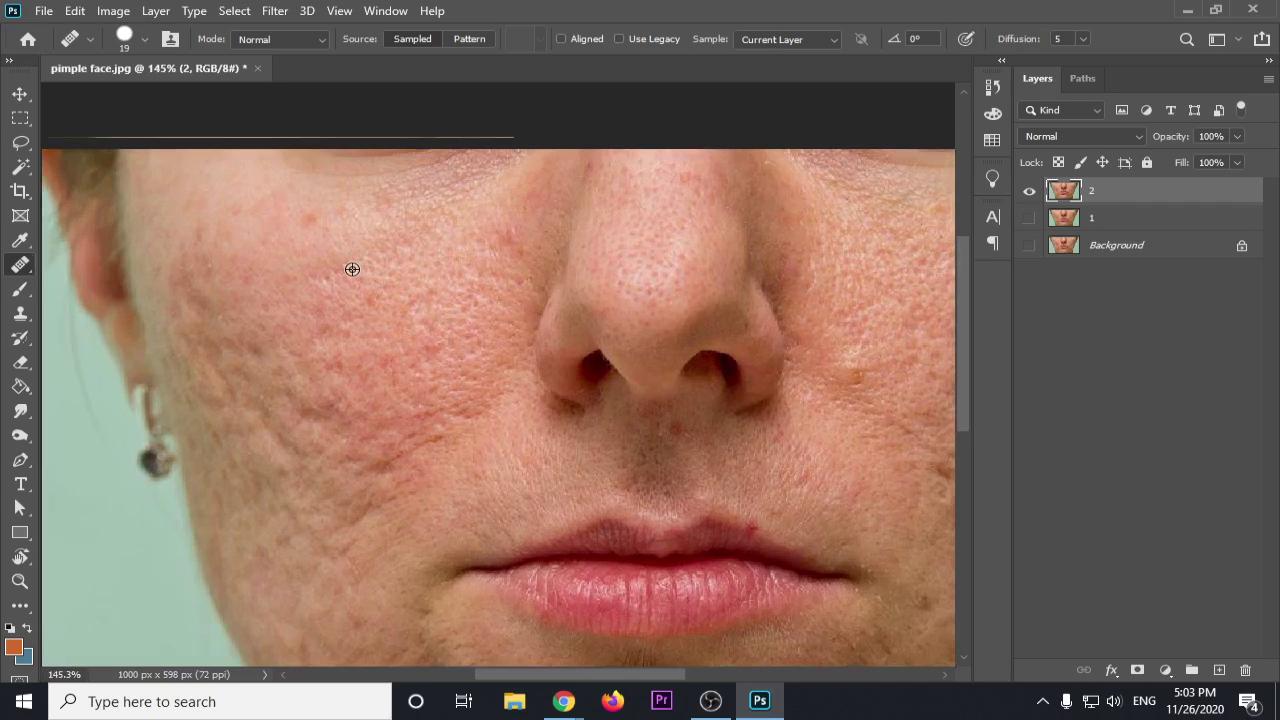
left_click(321, 40)
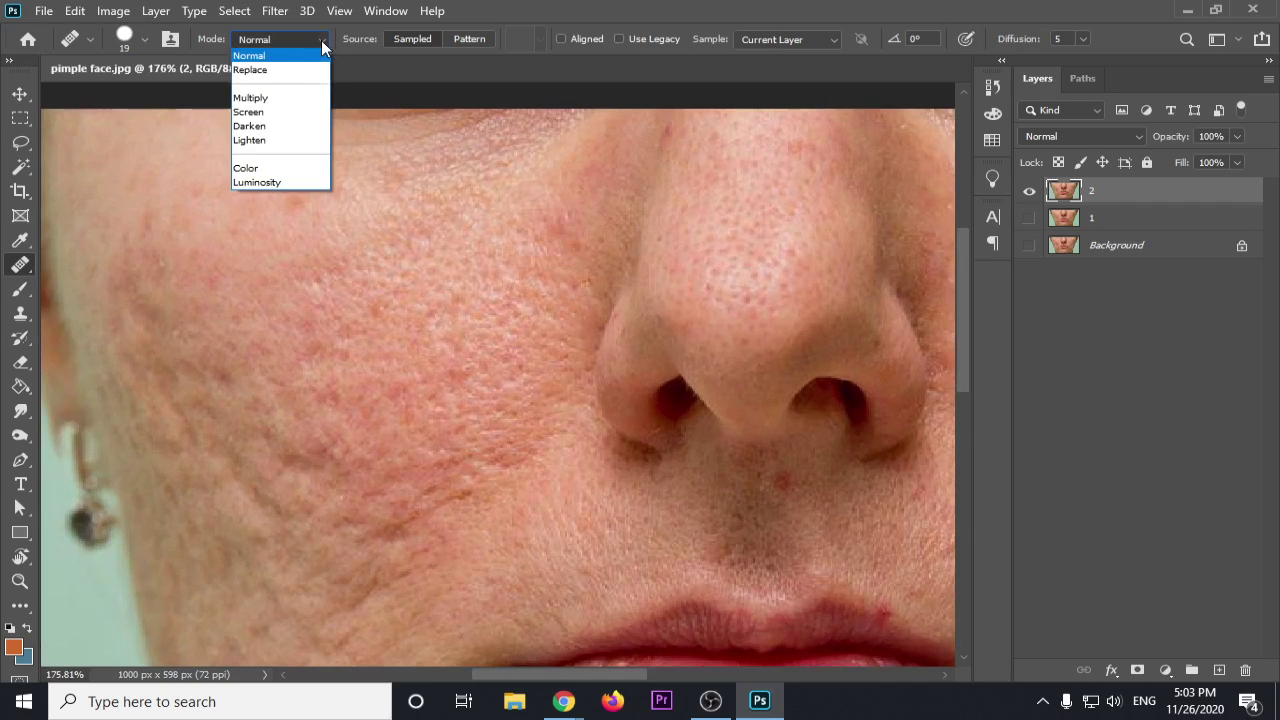
left_click(272, 57)
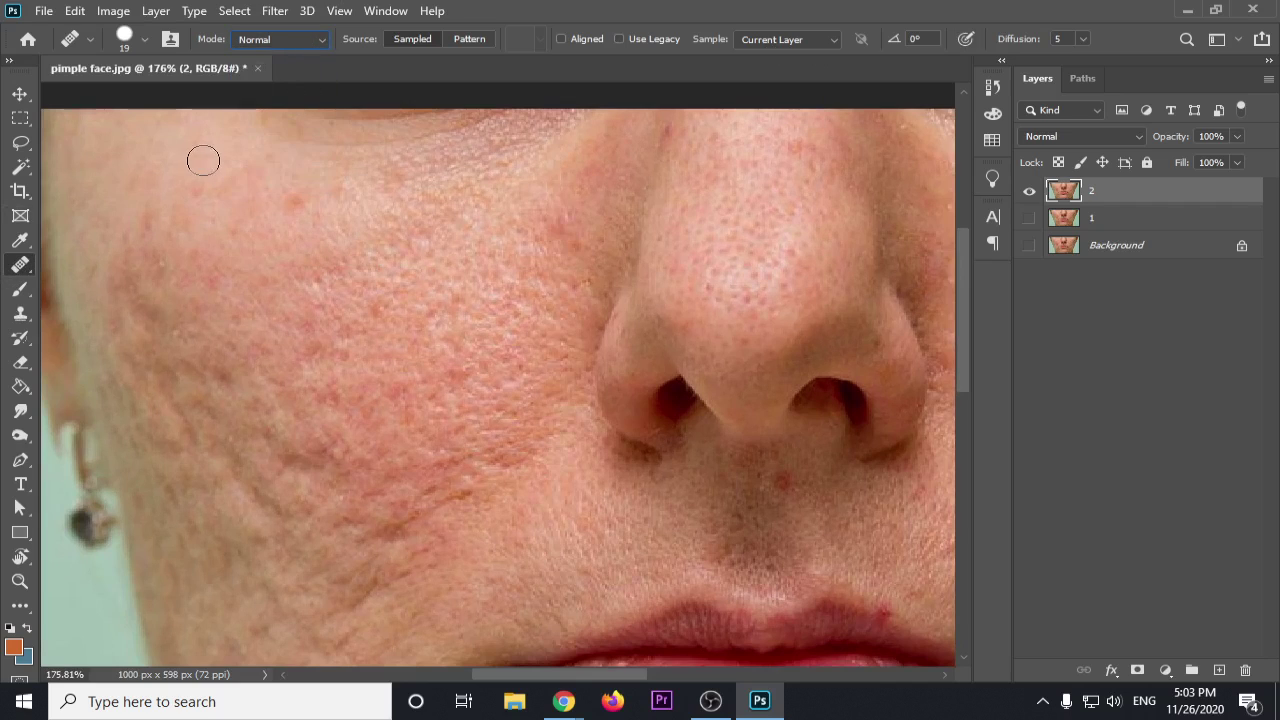
Step: Set the Healing Brush hardness to 0% and try to heal the red spot on the upper left cheek
right_click(325, 242)
mouse_move(514, 327)
left_mouse_down()
mouse_move(314, 320)
mouse_move(594, 320)
mouse_move(497, 335)
mouse_move(342, 328)
left_mouse_up()
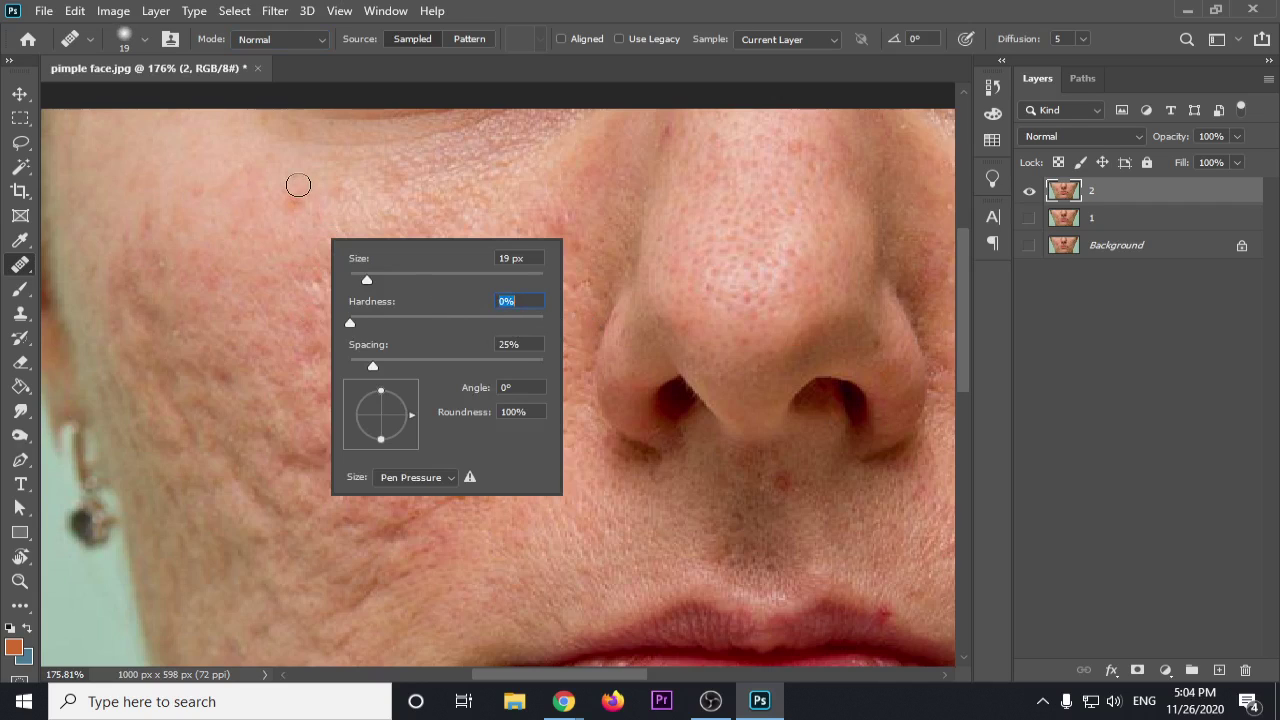
left_click(298, 185)
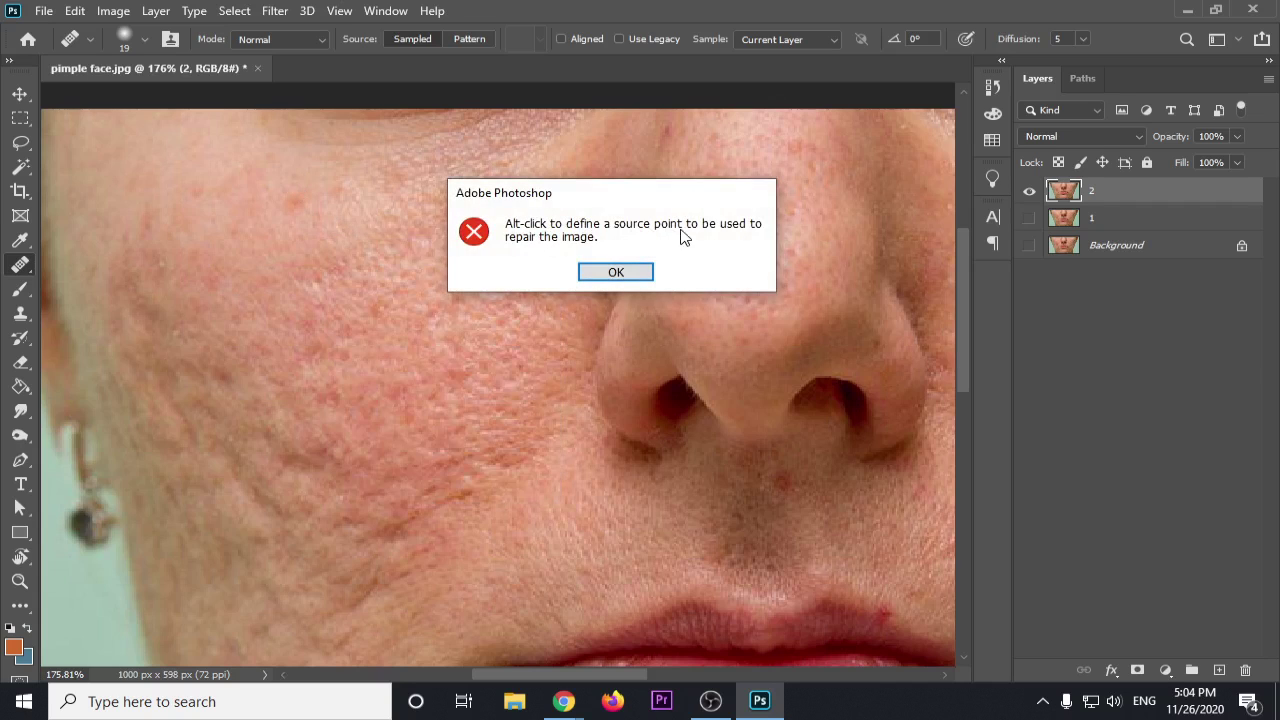
left_click(615, 270)
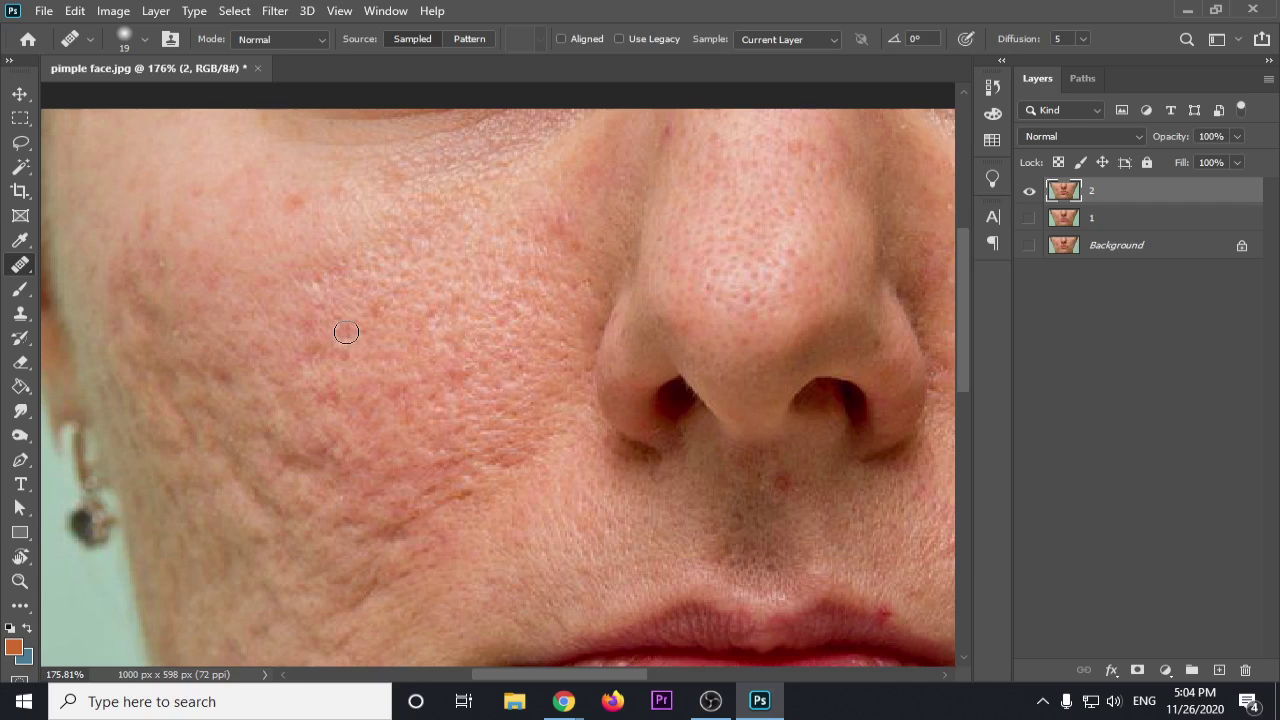
Step: Mark the red spot on the upper left cheek and the clean skin below it on a temporary screen capture, then discard it
scroll(346, 332, "down", 5)
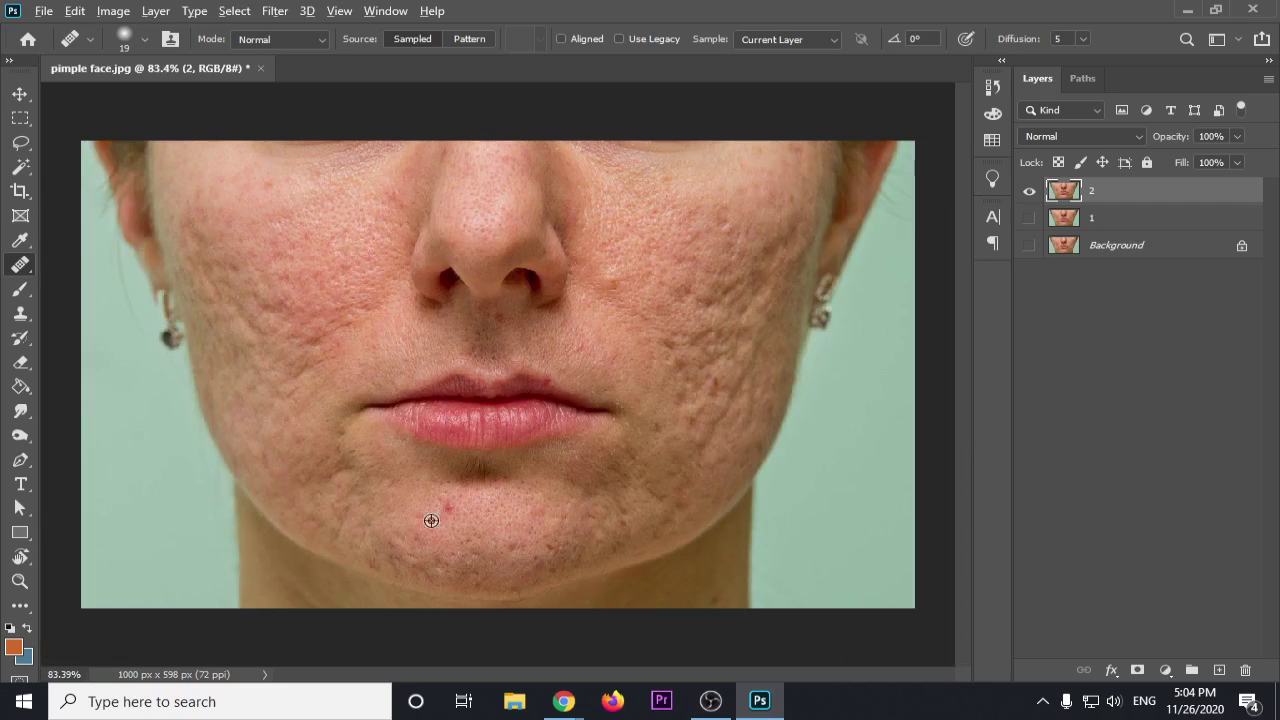
scroll(289, 257, "up", 4)
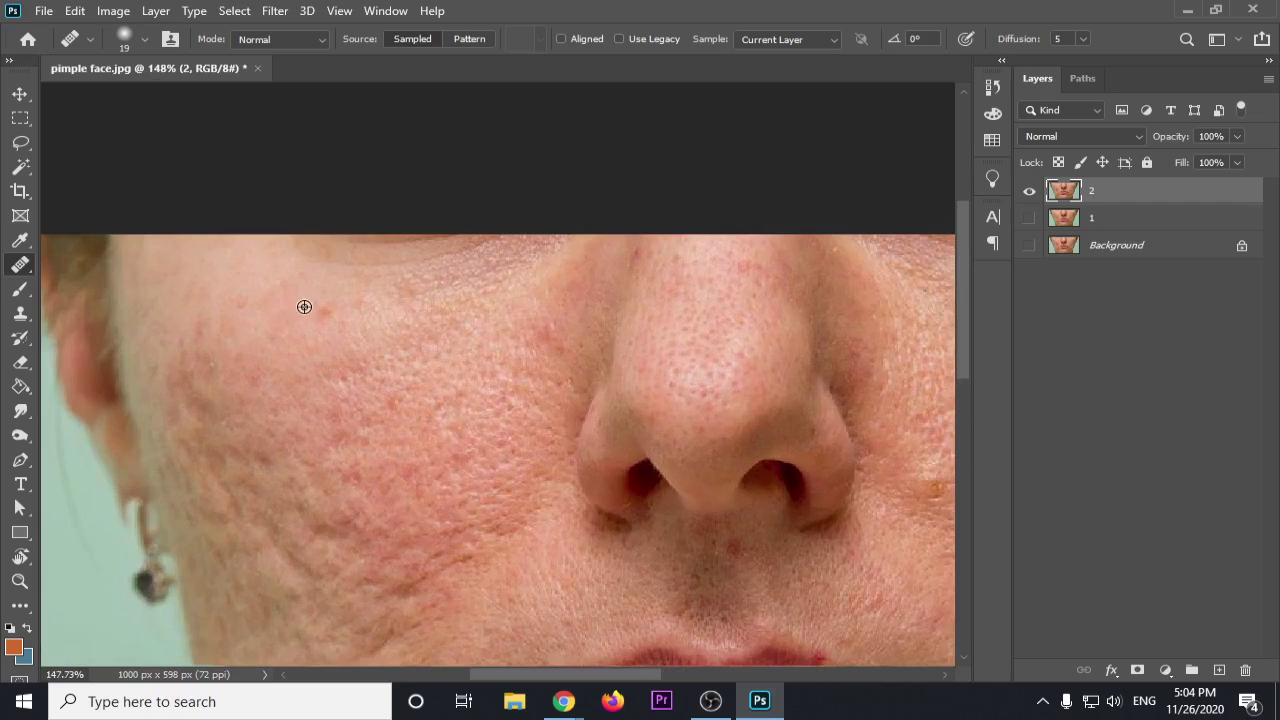
scroll(304, 307, "up", 4)
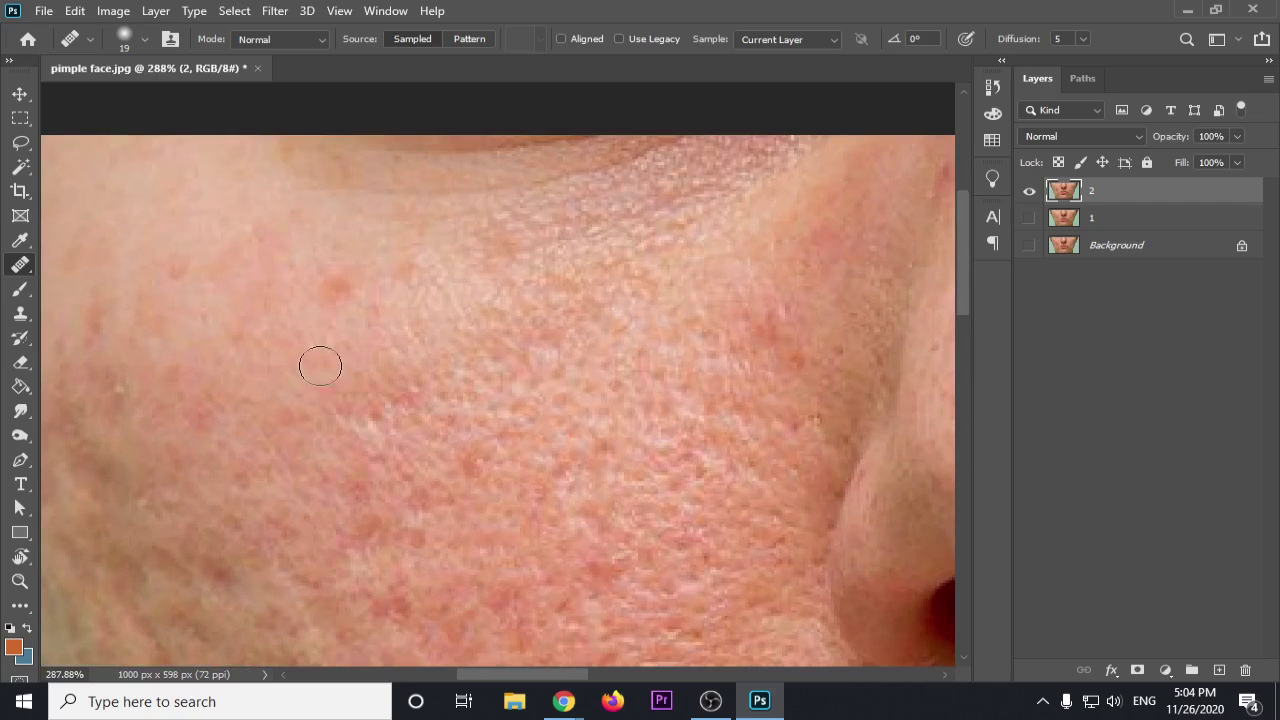
key("Print")
left_click_drag(110, 139, 732, 556)
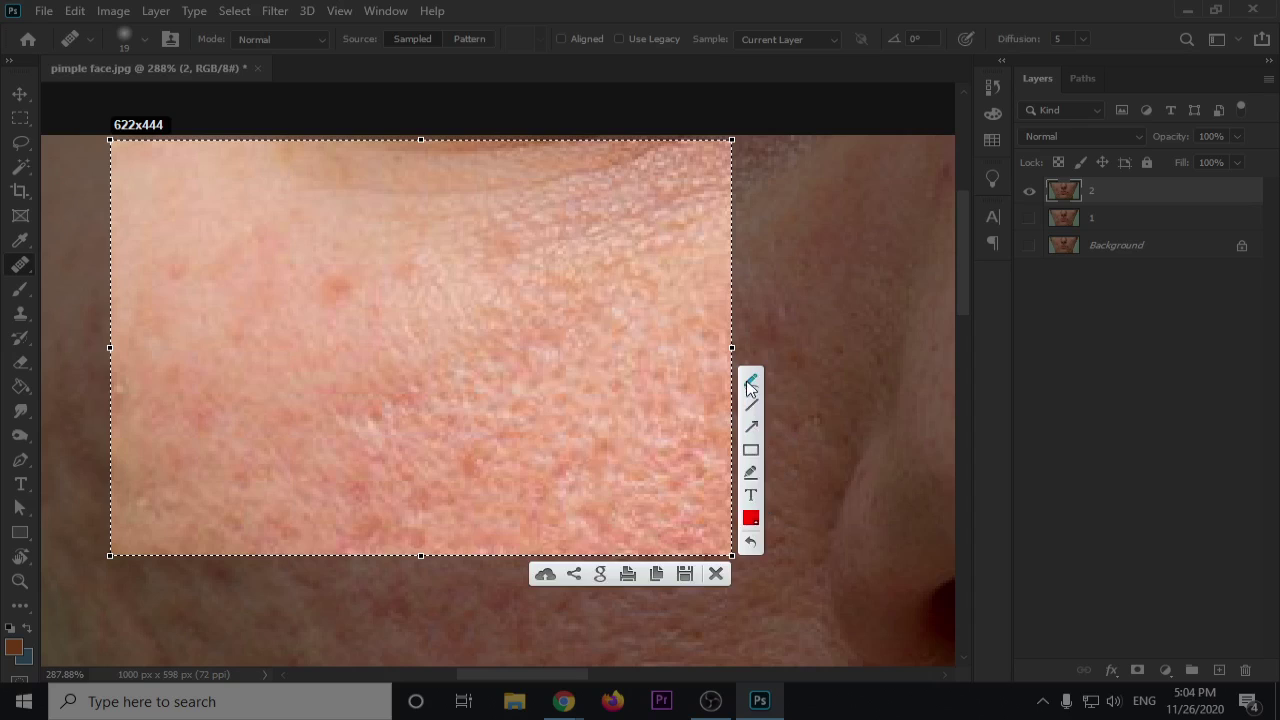
mouse_move(328, 327)
left_mouse_down()
mouse_move(344, 375)
mouse_move(379, 356)
mouse_move(333, 335)
left_mouse_up()
left_click_drag(310, 268, 306, 284)
left_click_drag(349, 236, 351, 237)
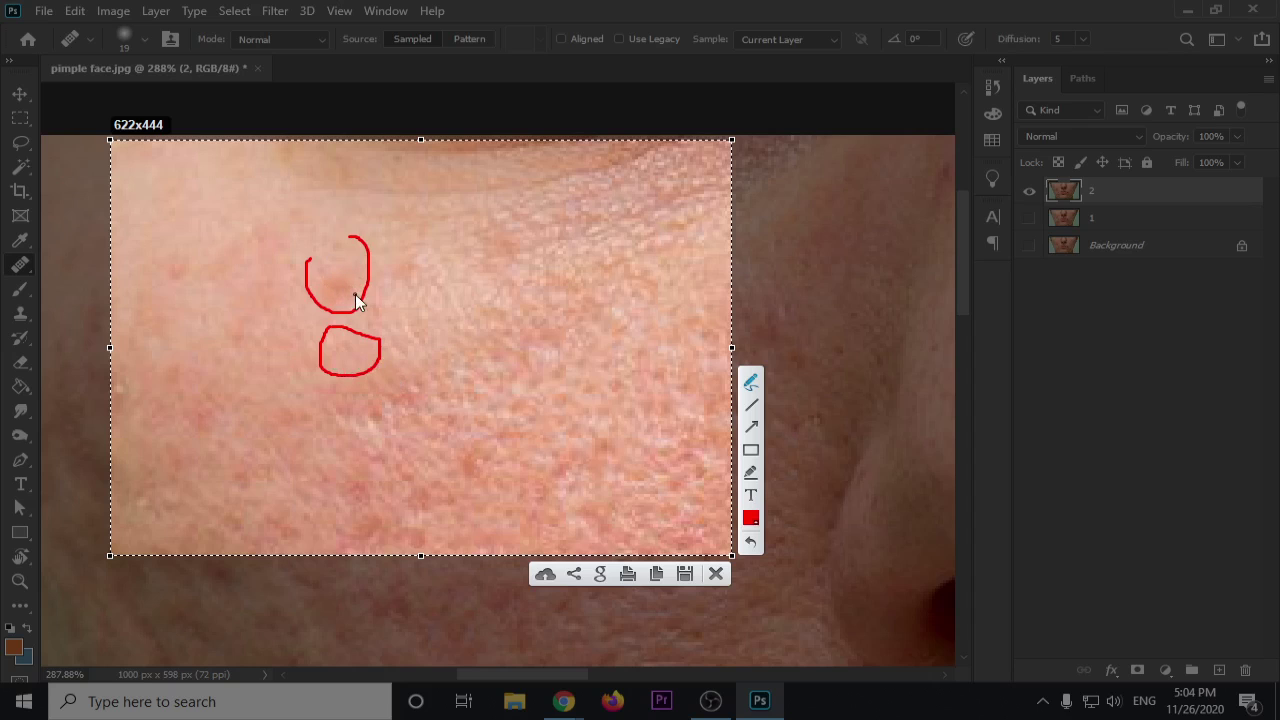
key("Escape")
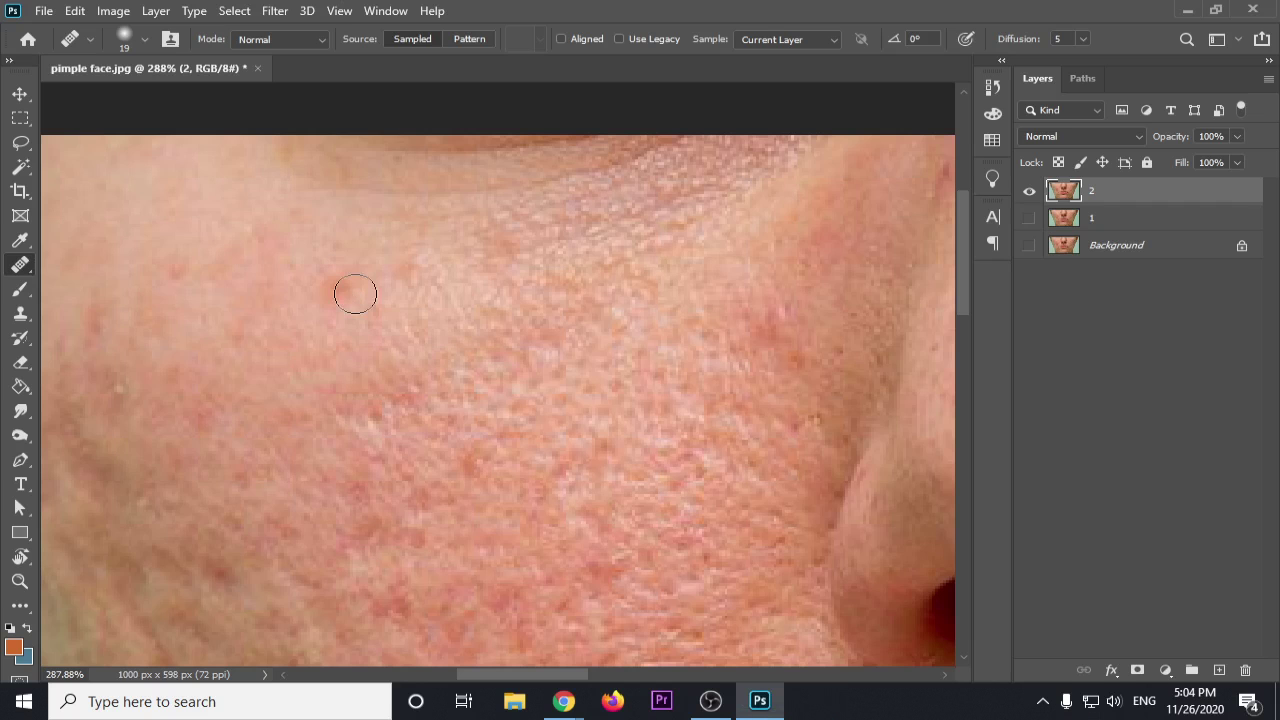
Step: Heal the red spot on the upper left cheek with clean skin sampled just below it, and heal the small mark beside it
left_click(354, 348, "alt")
left_click_drag(340, 289, 326, 292)
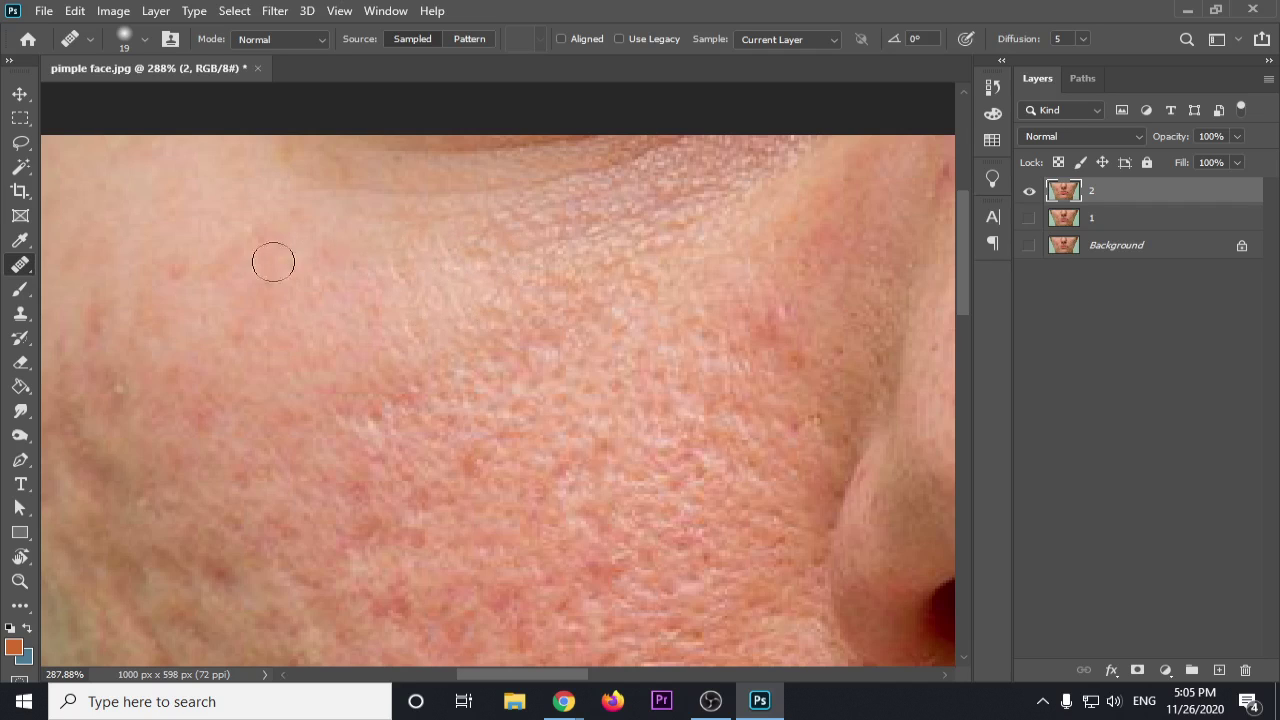
scroll(337, 297, "up", 4)
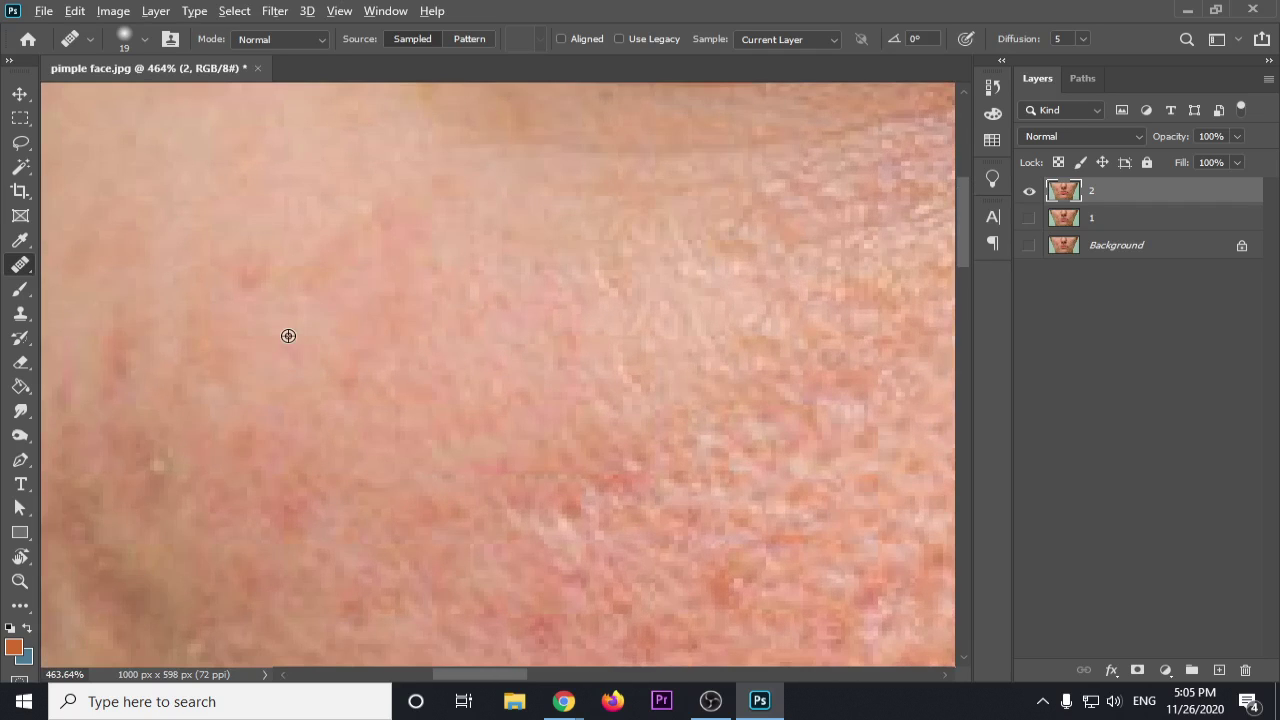
left_click_drag(240, 277, 266, 276)
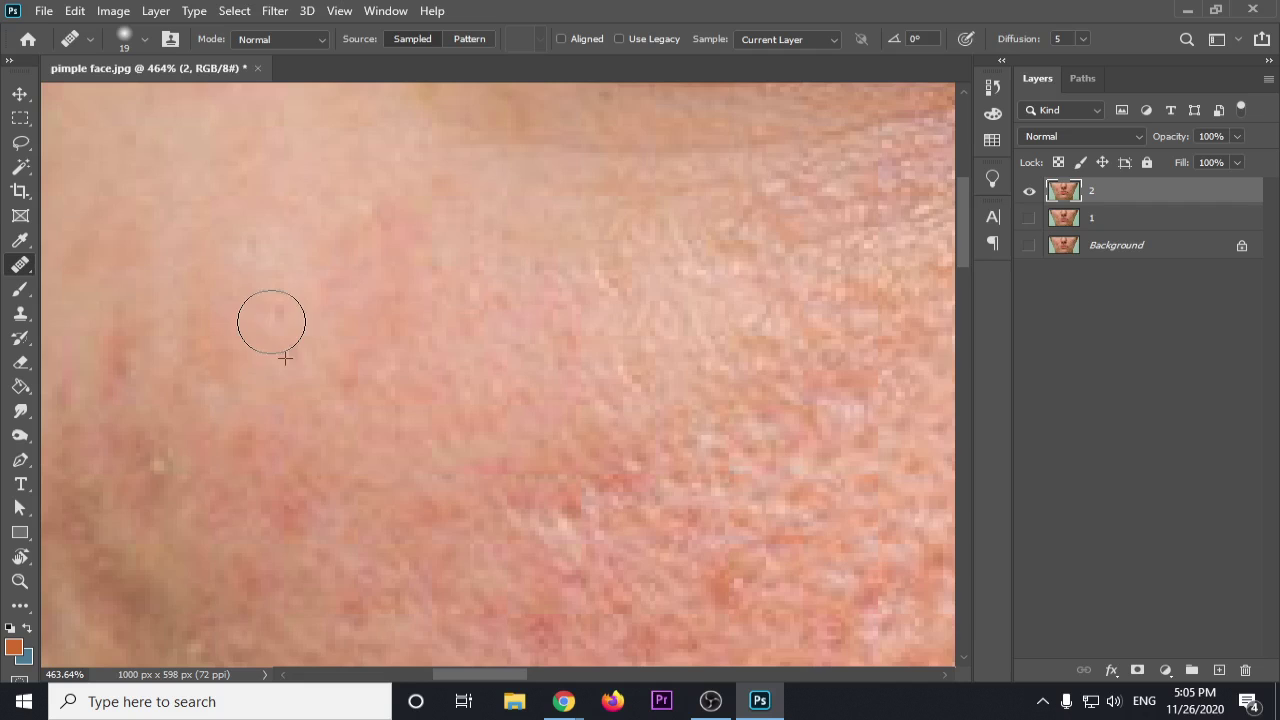
scroll(311, 334, "down", 4)
scroll(313, 335, "down", 1)
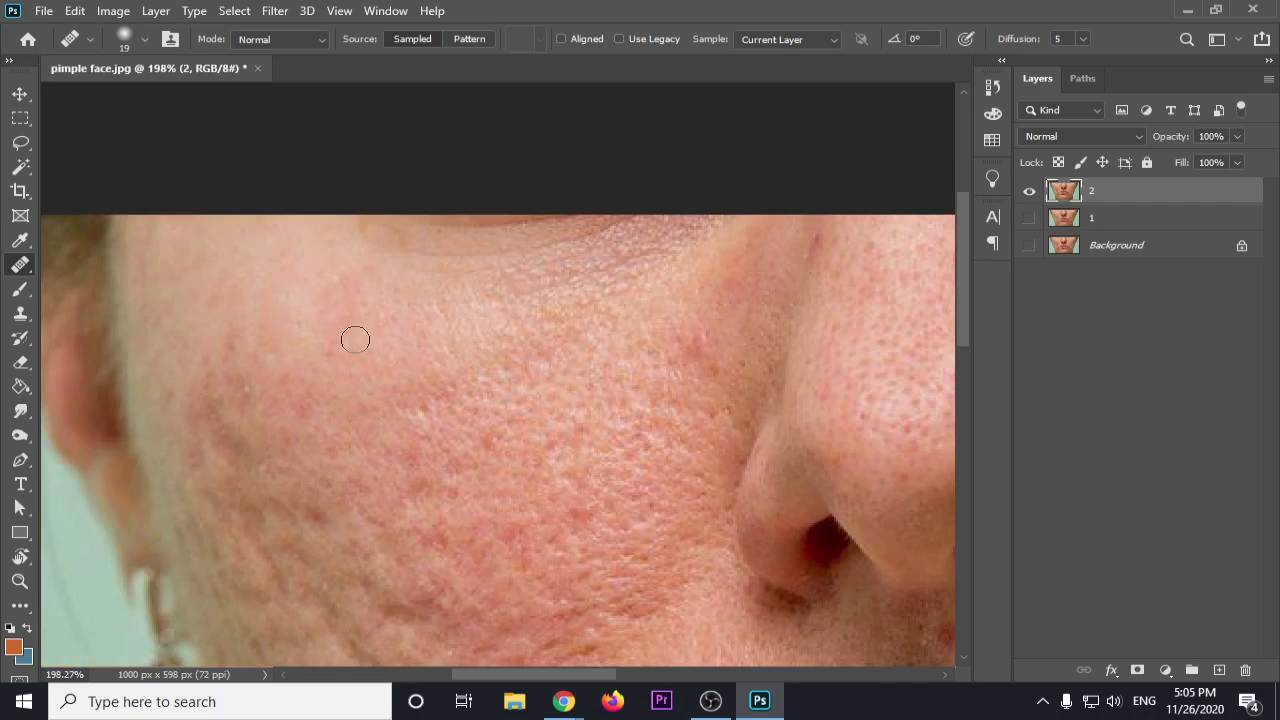
Step: Switch to the Clone Stamp Tool and set its 50 px brush to 100% hardness
left_click(20, 313)
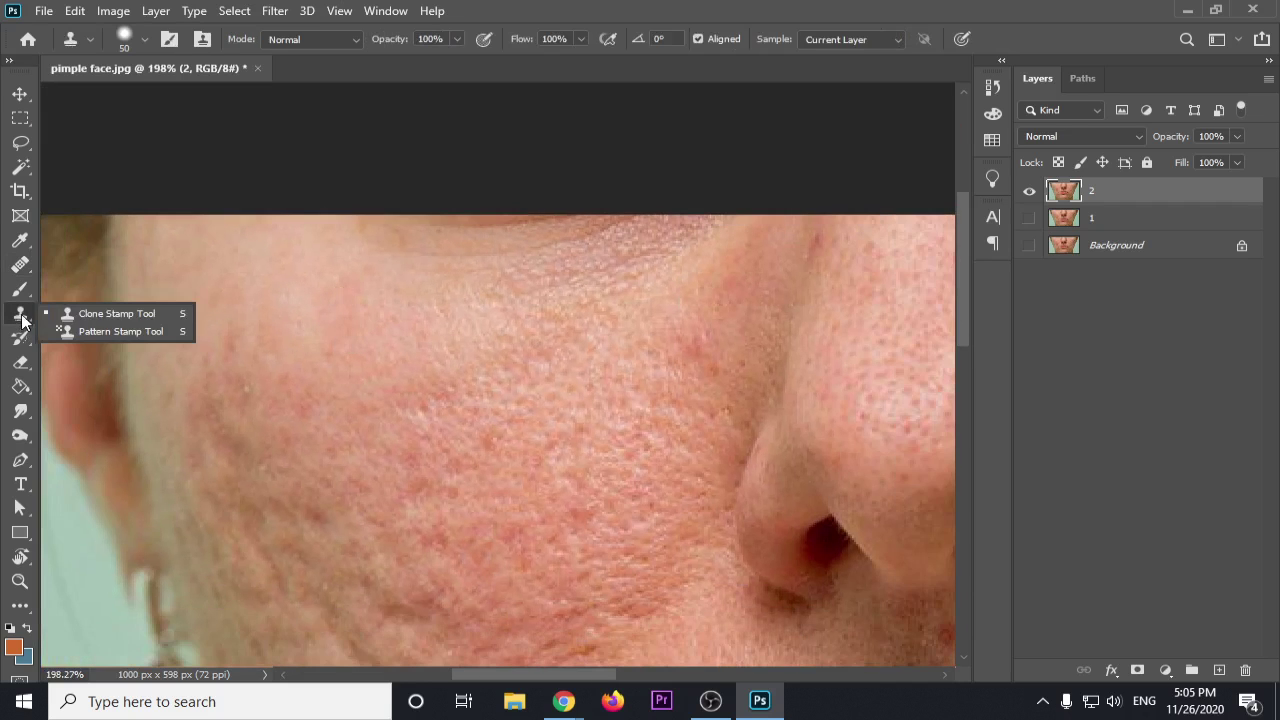
left_click(89, 317)
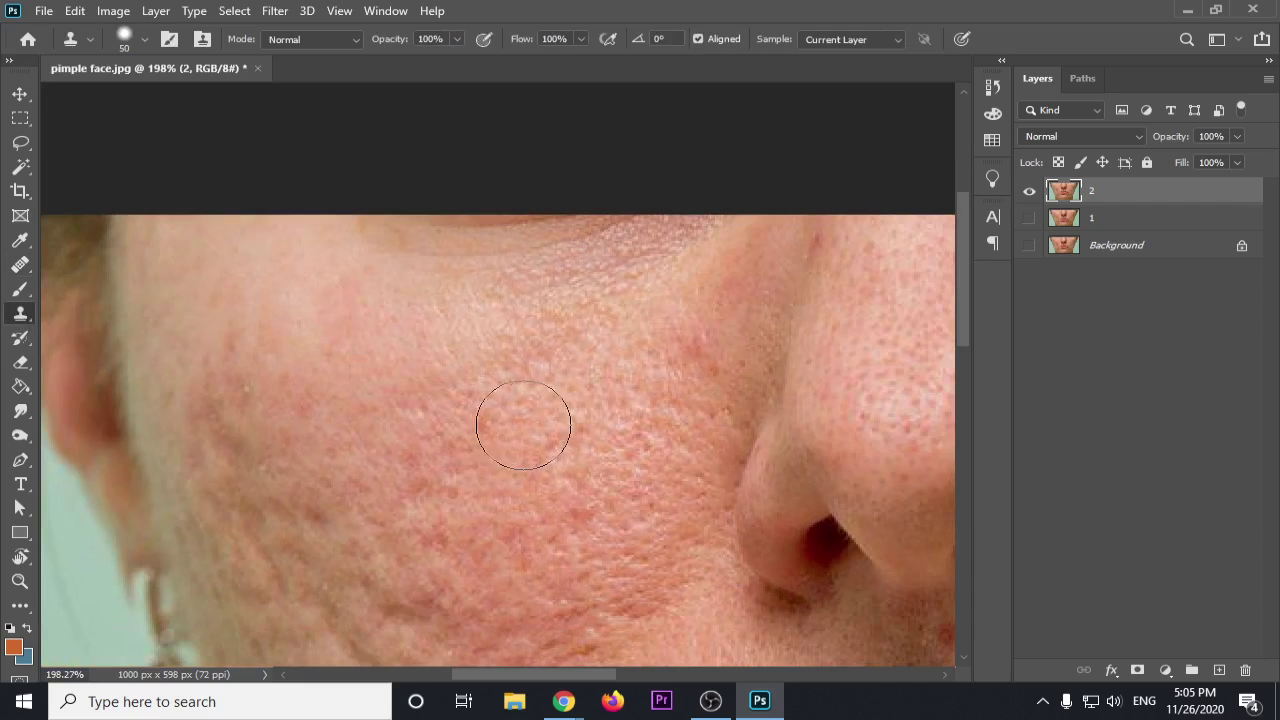
right_click(558, 415)
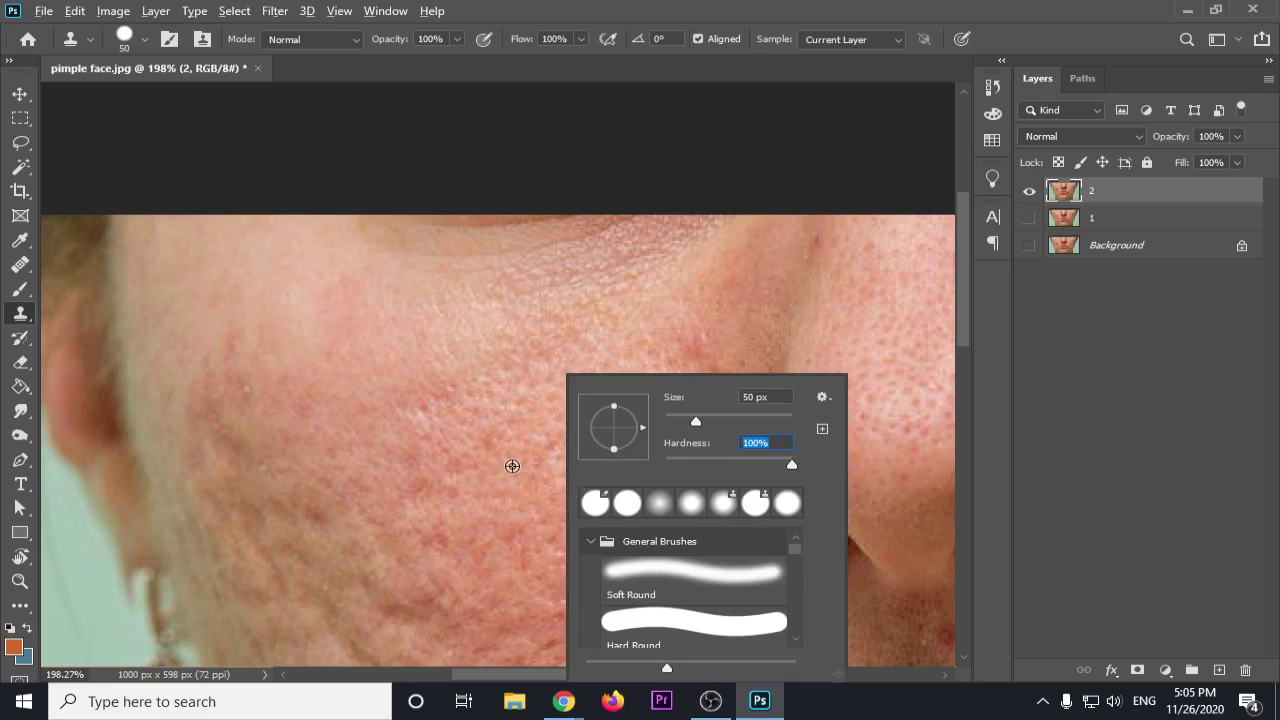
Step: Try stamping rough skin sampled from the middle of the cheek onto the smooth upper cheek, and undo the stamps
left_click(512, 466, "alt")
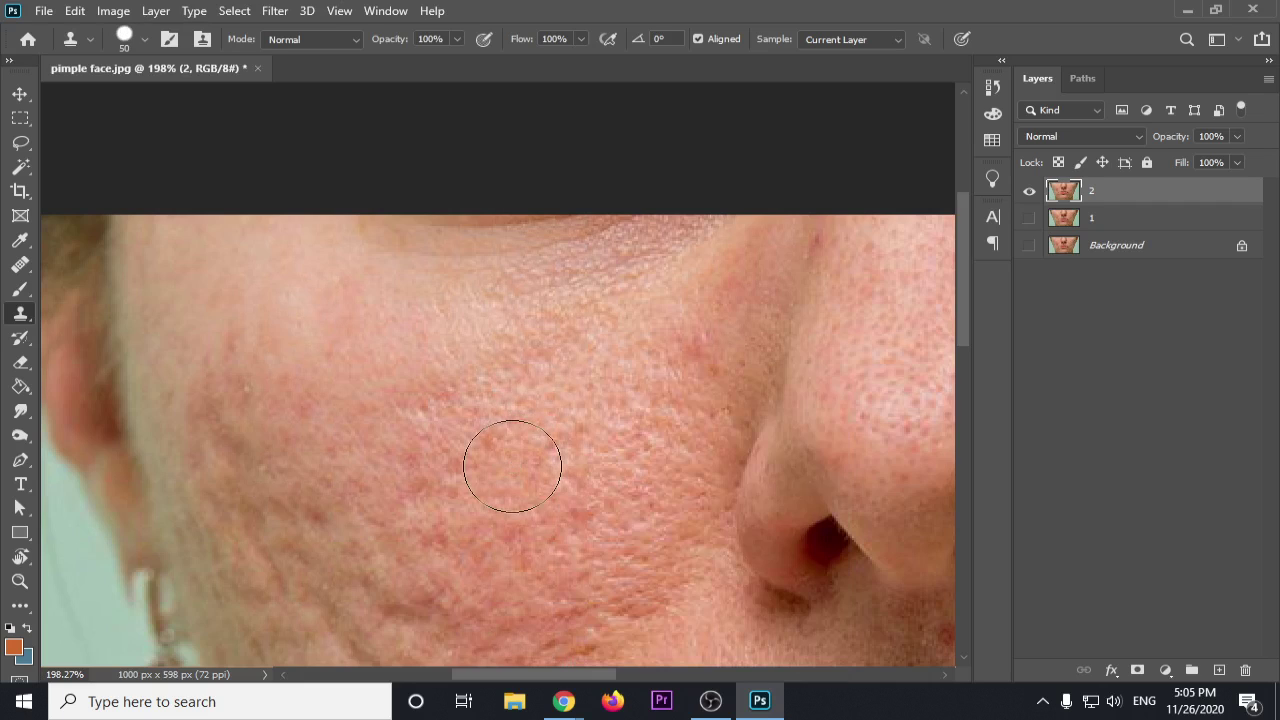
left_click(282, 301)
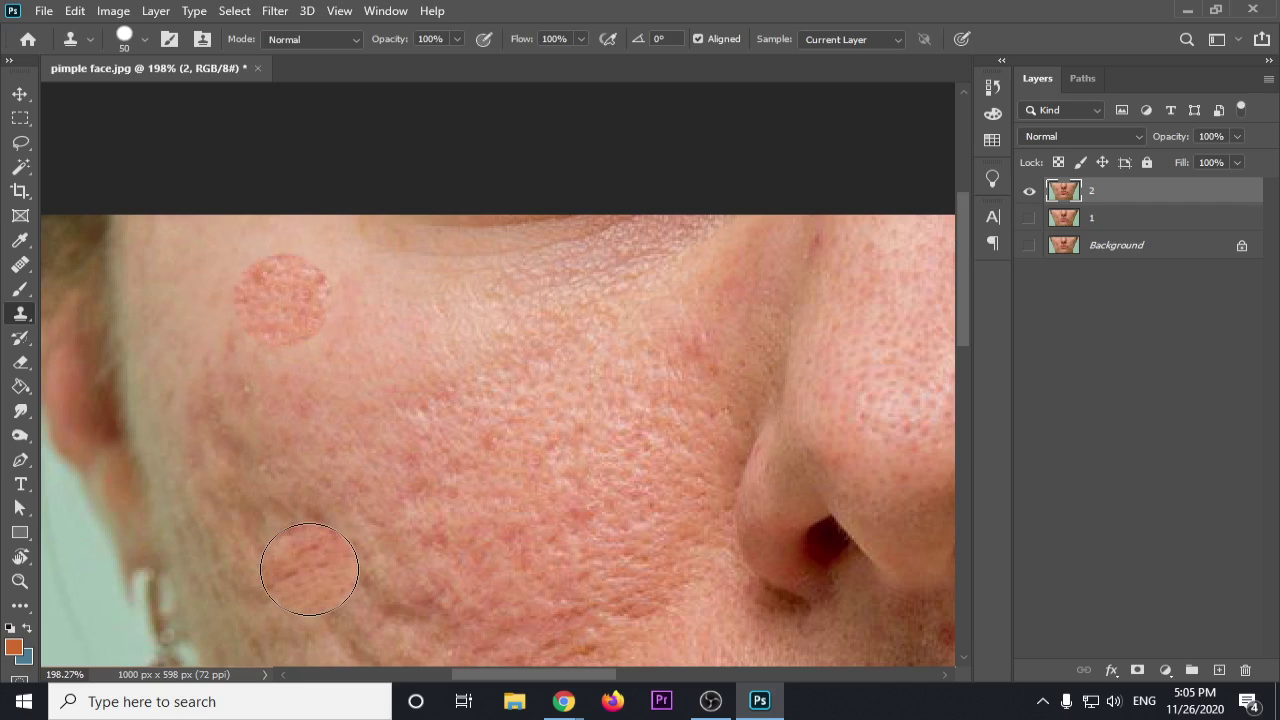
left_click(104, 374)
key("ctrl+z")
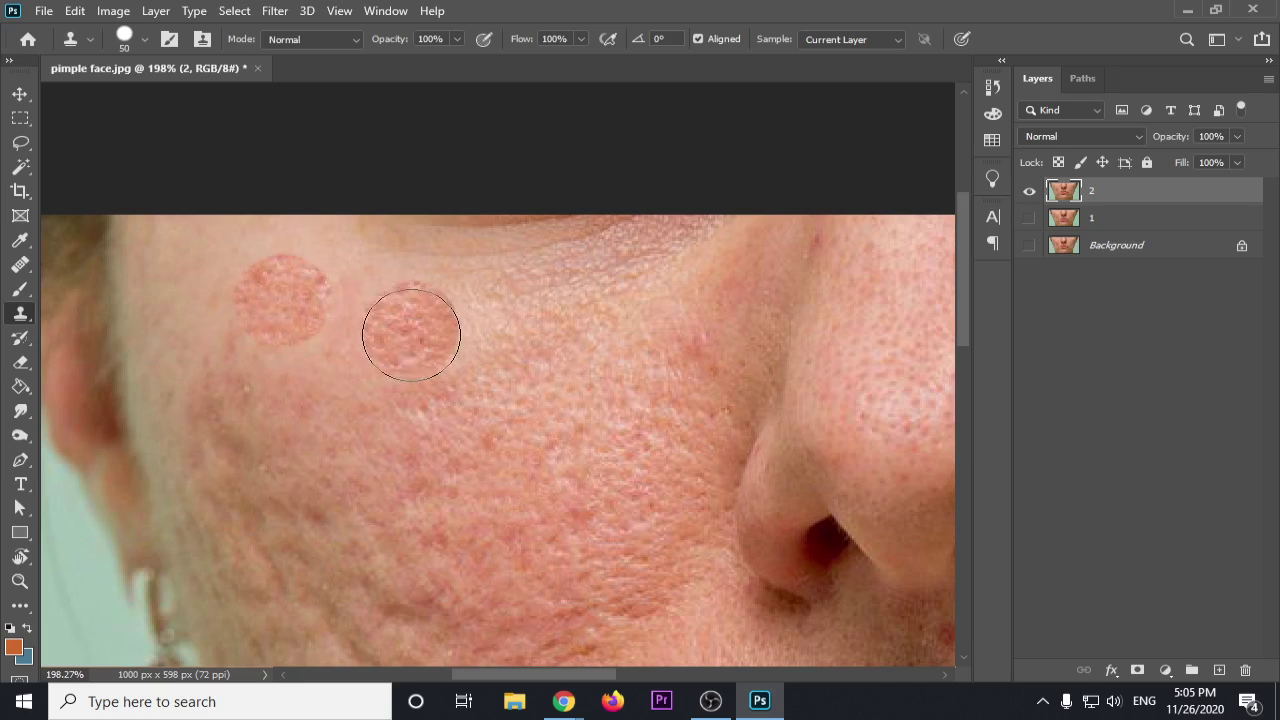
key("ctrl+z")
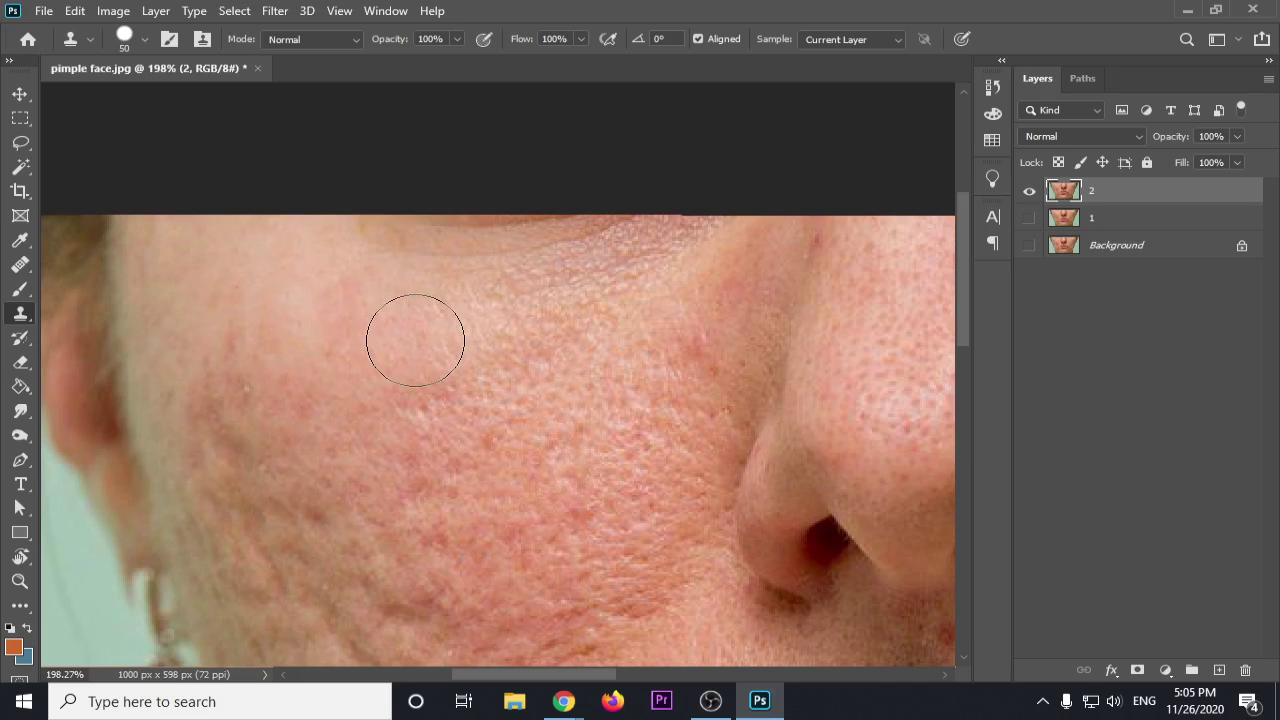
Step: Switch back to the Healing Brush Tool and set its brush to 51 px with 100% hardness
right_click(16, 270)
left_click(90, 283)
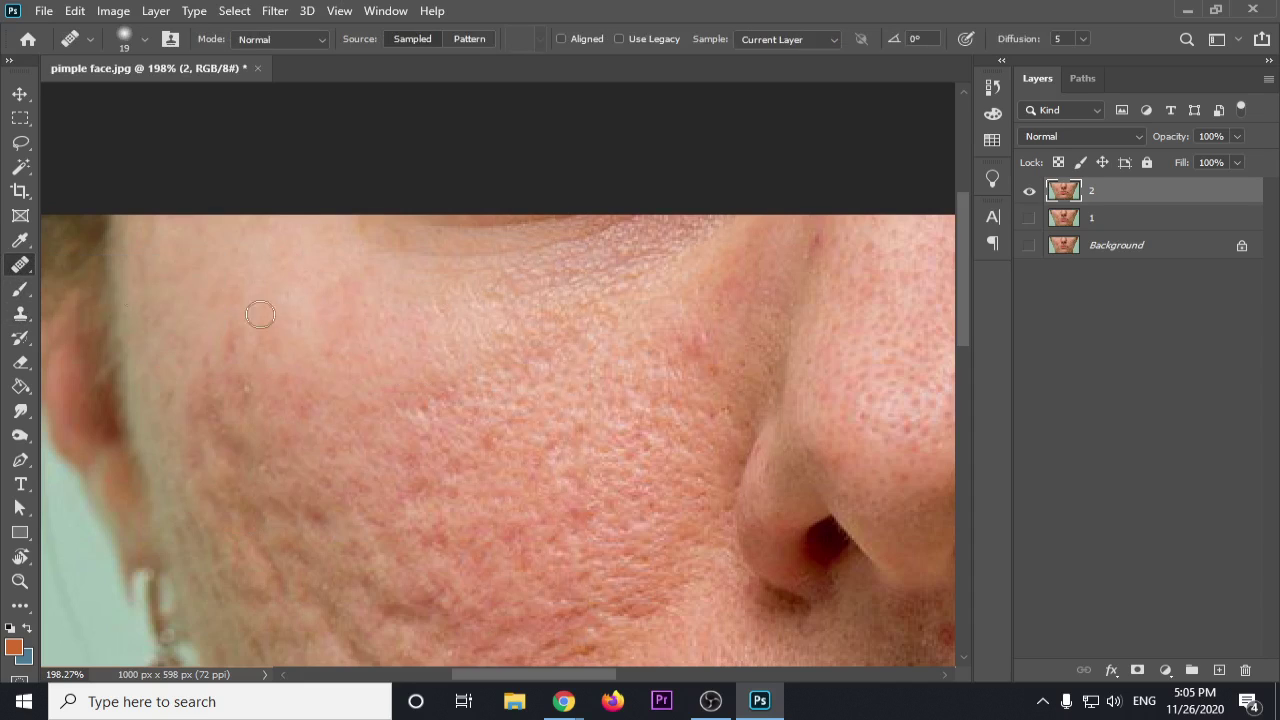
right_click(516, 419)
left_click_drag(582, 458, 591, 456)
left_click_drag(543, 502, 791, 523)
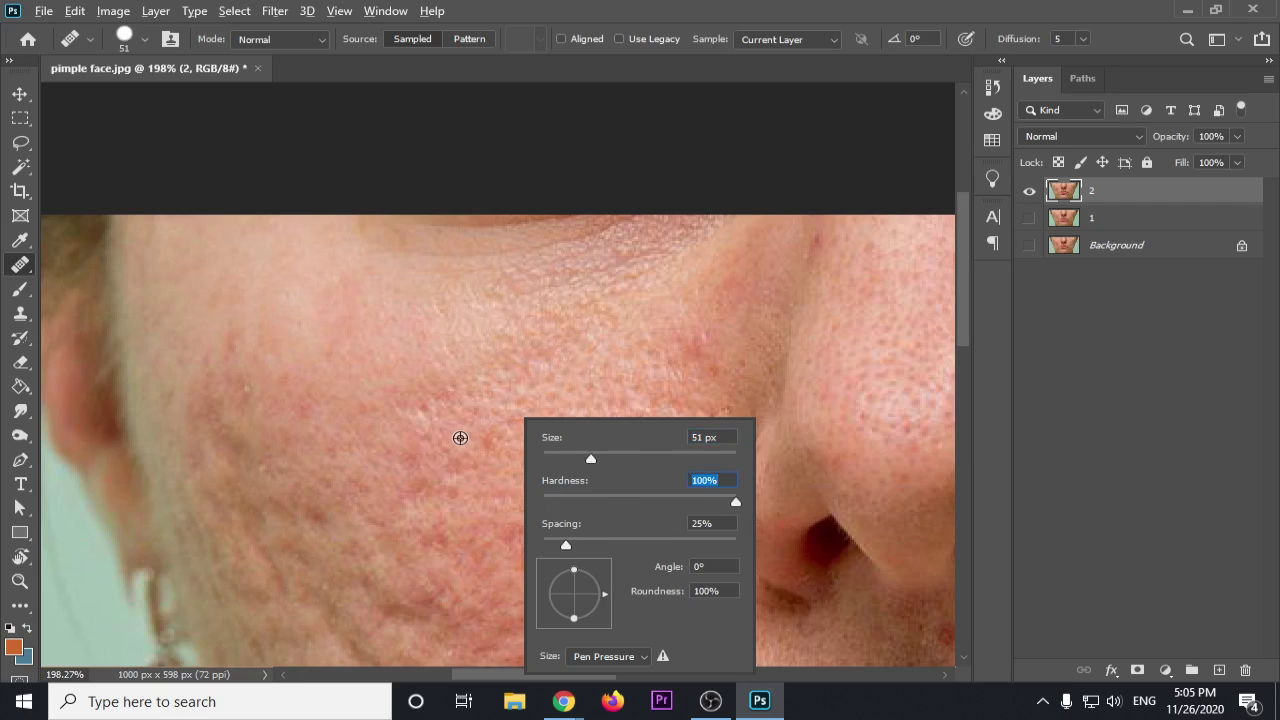
Step: Try healing the smooth upper cheek with rough skin sampled from the middle of the cheek
left_click(466, 434, "alt")
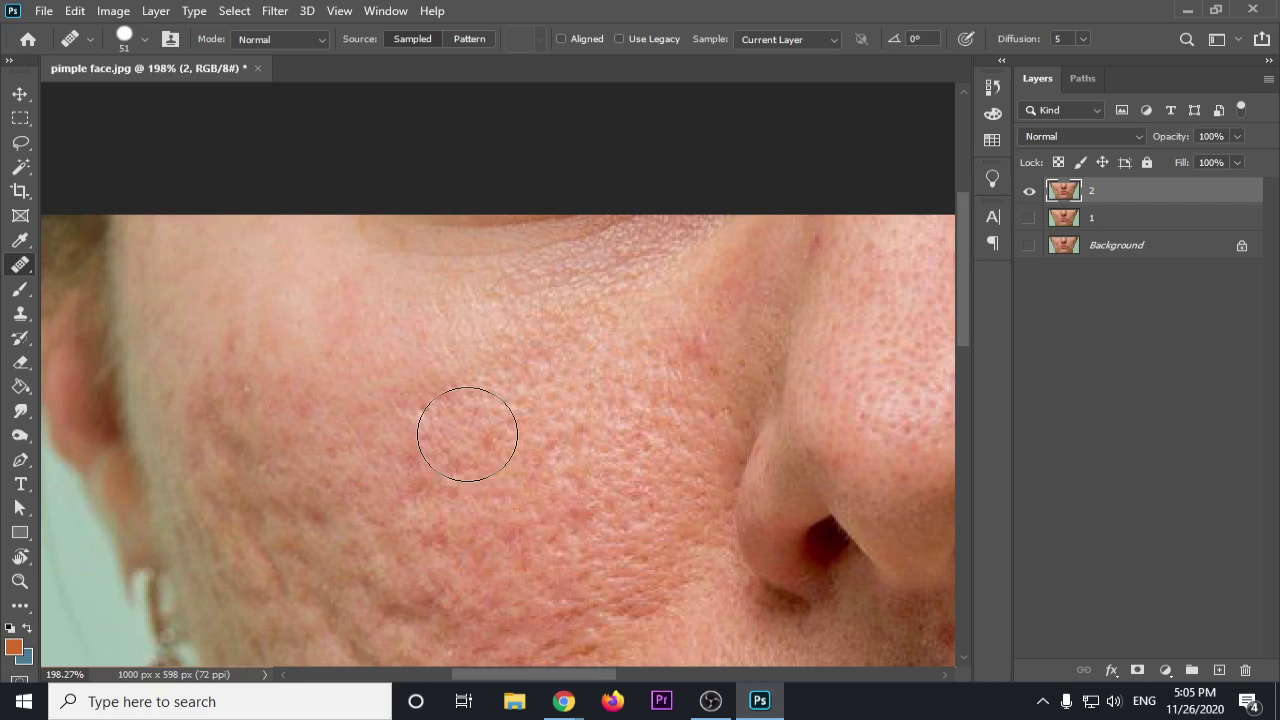
left_click(284, 298)
left_click(222, 372)
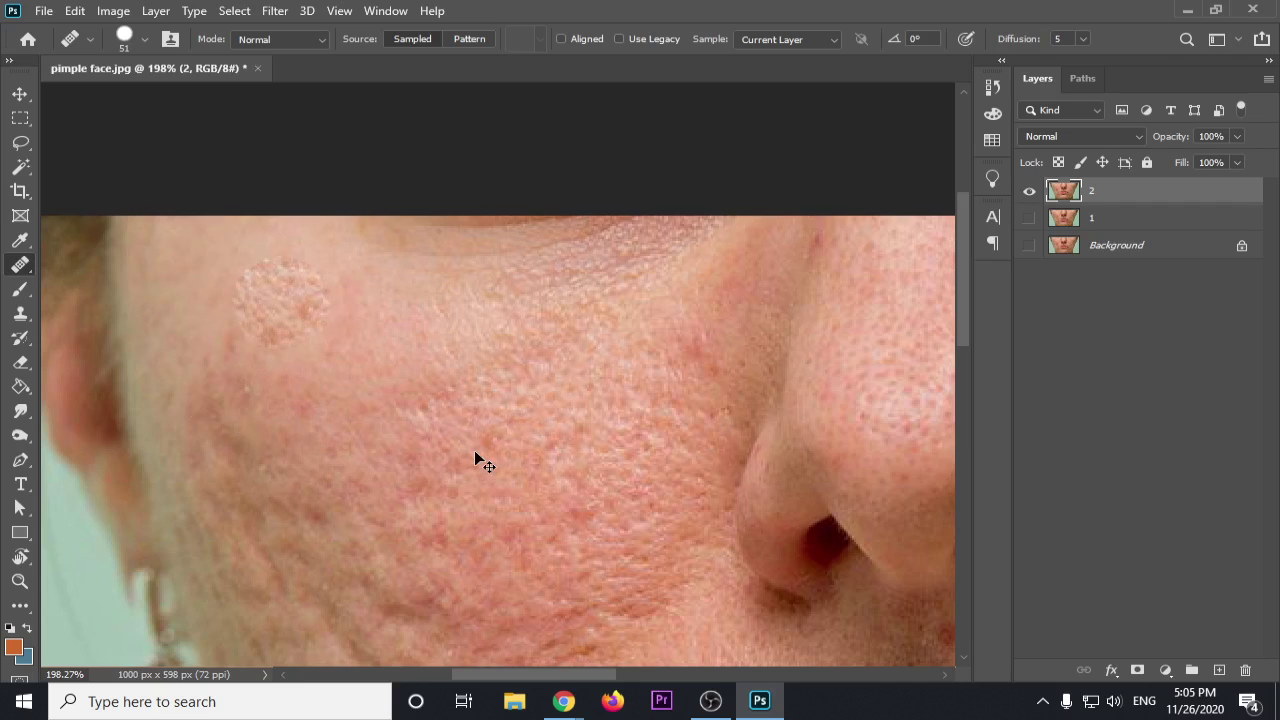
Step: Try cloning smooth upper-cheek skin over the rough middle of the cheek with the Clone Stamp Tool, and undo it
left_click(20, 313)
left_click(100, 312)
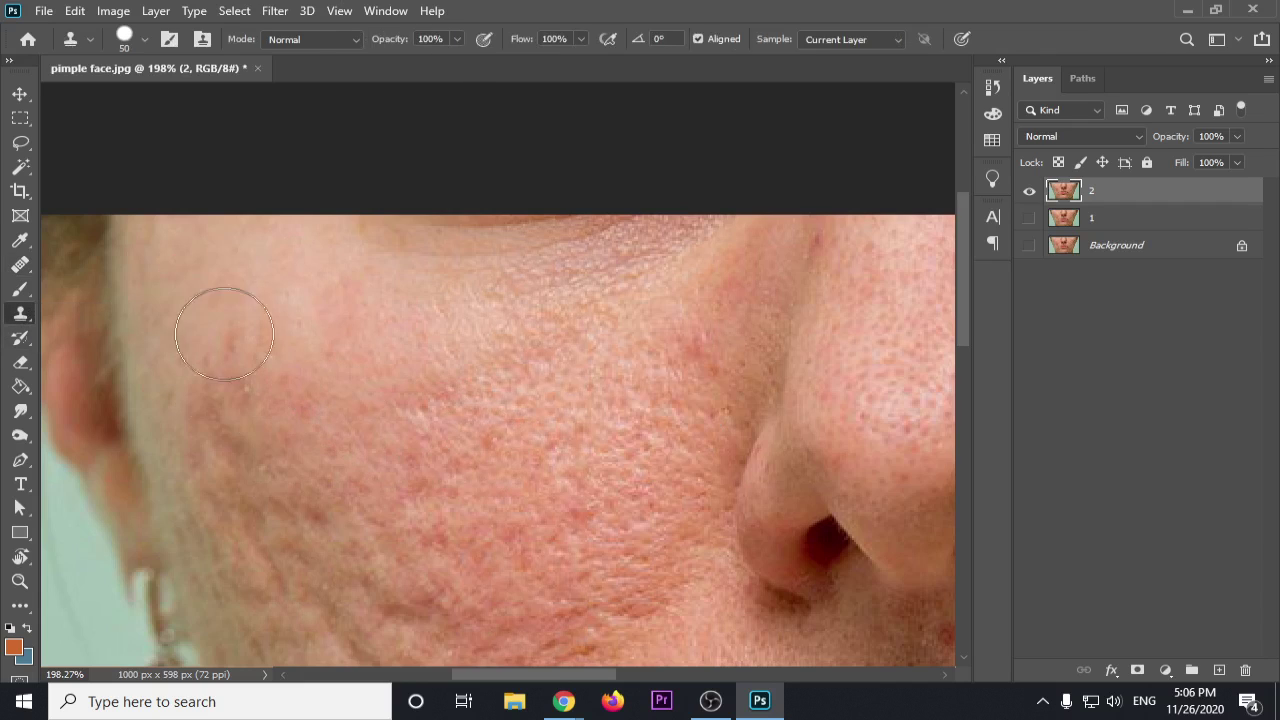
left_click(237, 277, "alt")
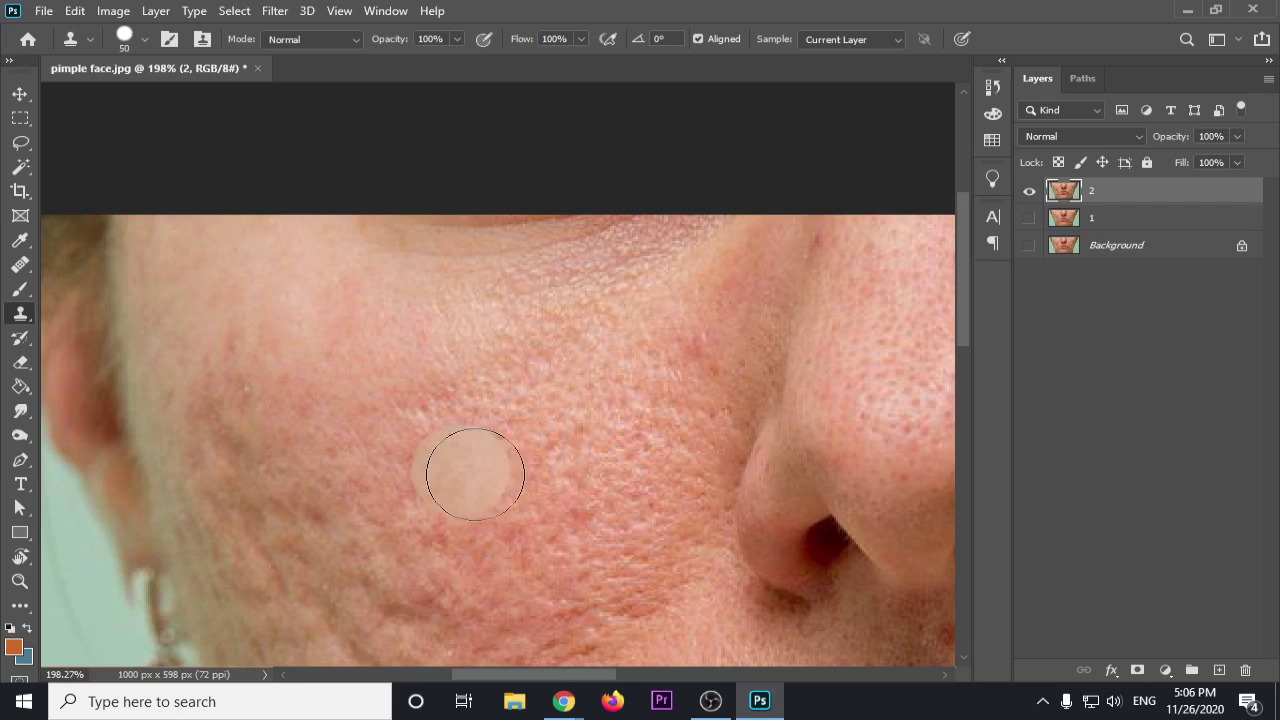
left_click(486, 476)
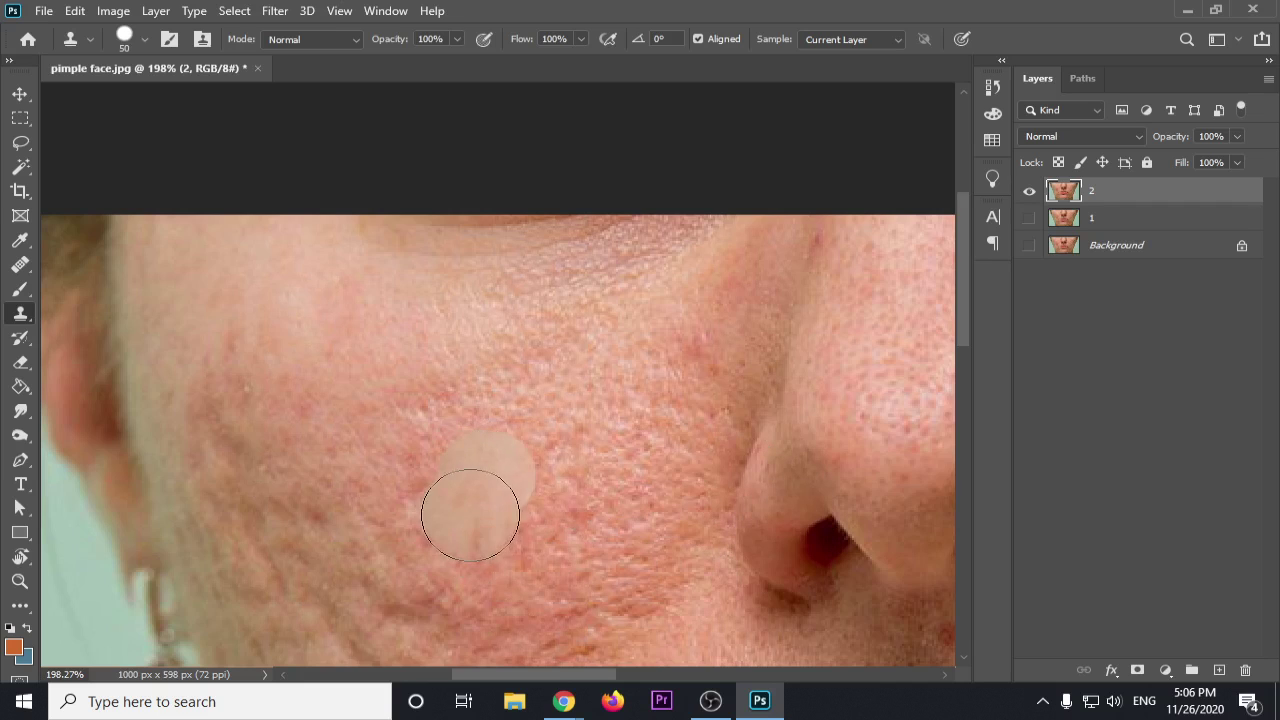
key("ctrl+z")
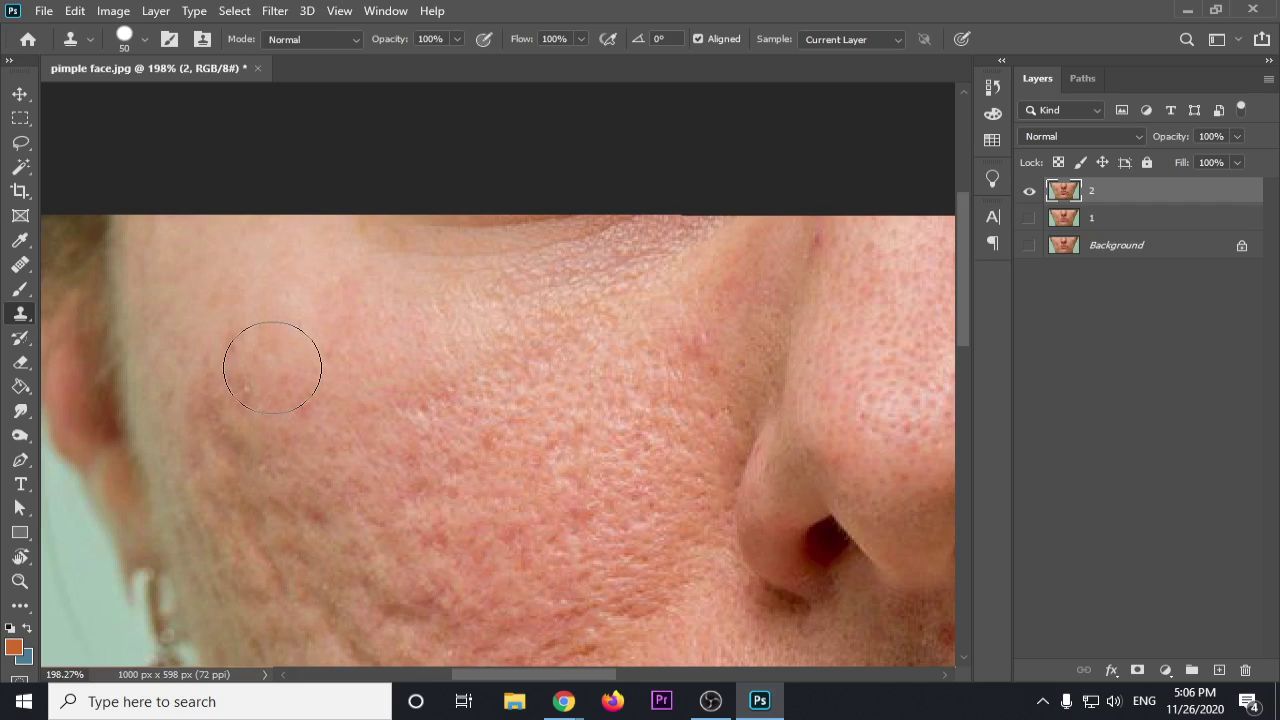
Step: Try healing the rough middle of the cheek with smooth upper-cheek skin using the Healing Brush, and inspect the patch's edges up close
left_click(21, 267)
left_click(66, 281)
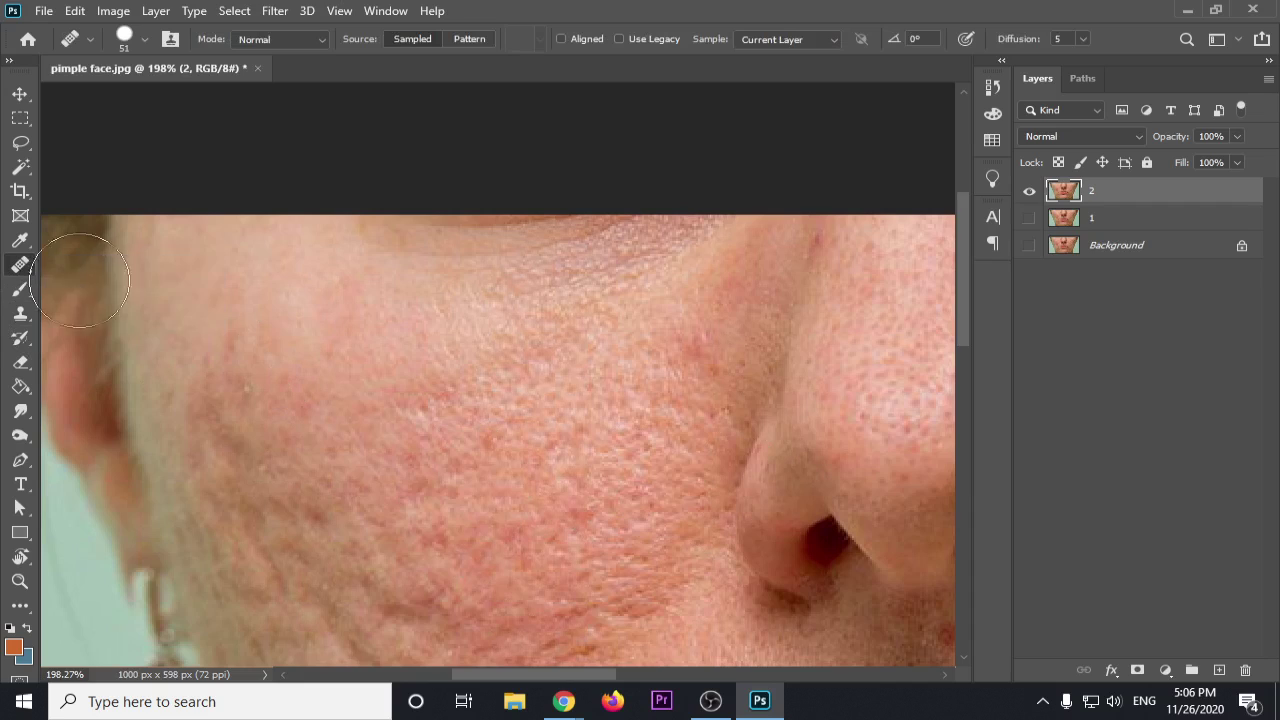
left_click(241, 279, "alt")
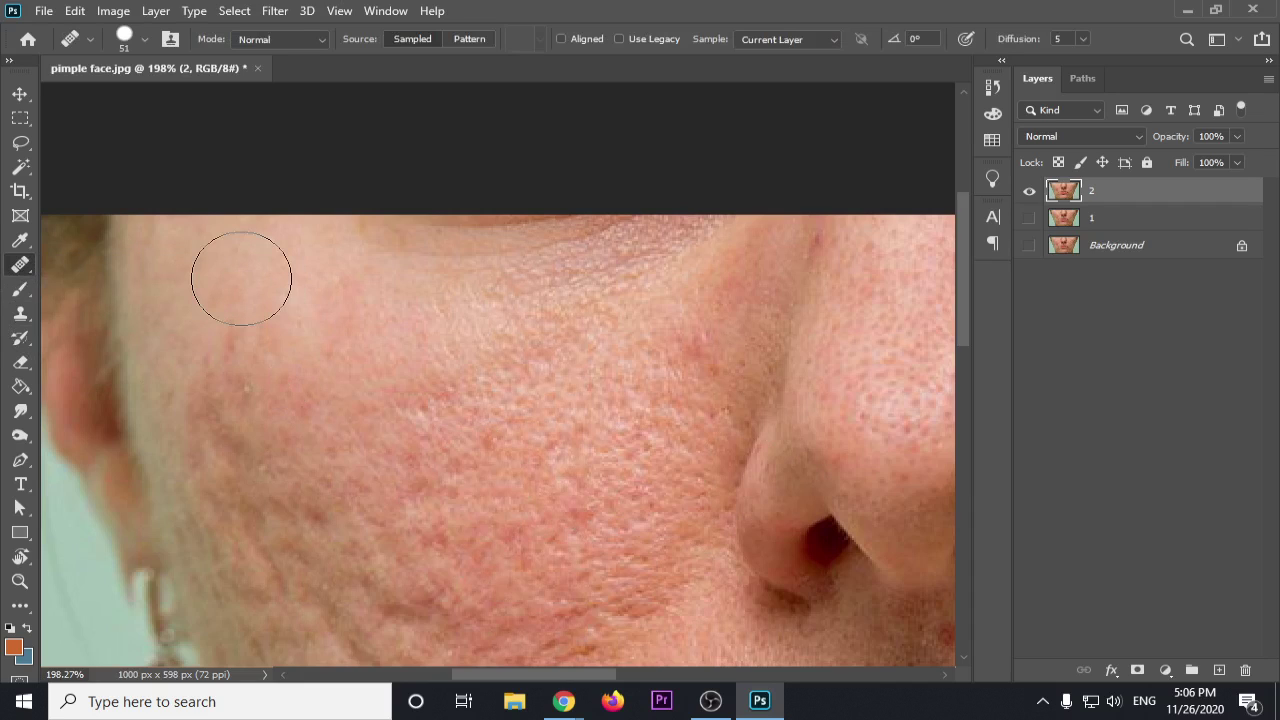
left_click(473, 452)
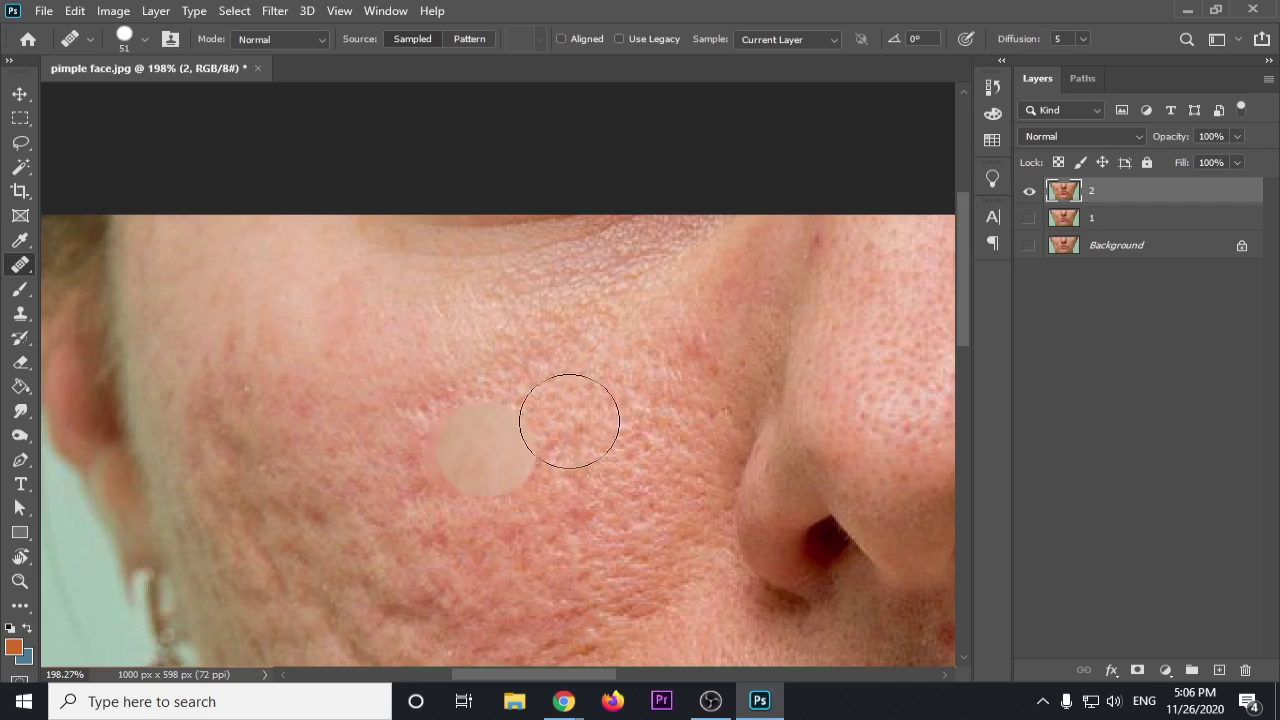
scroll(591, 471, "up", 1)
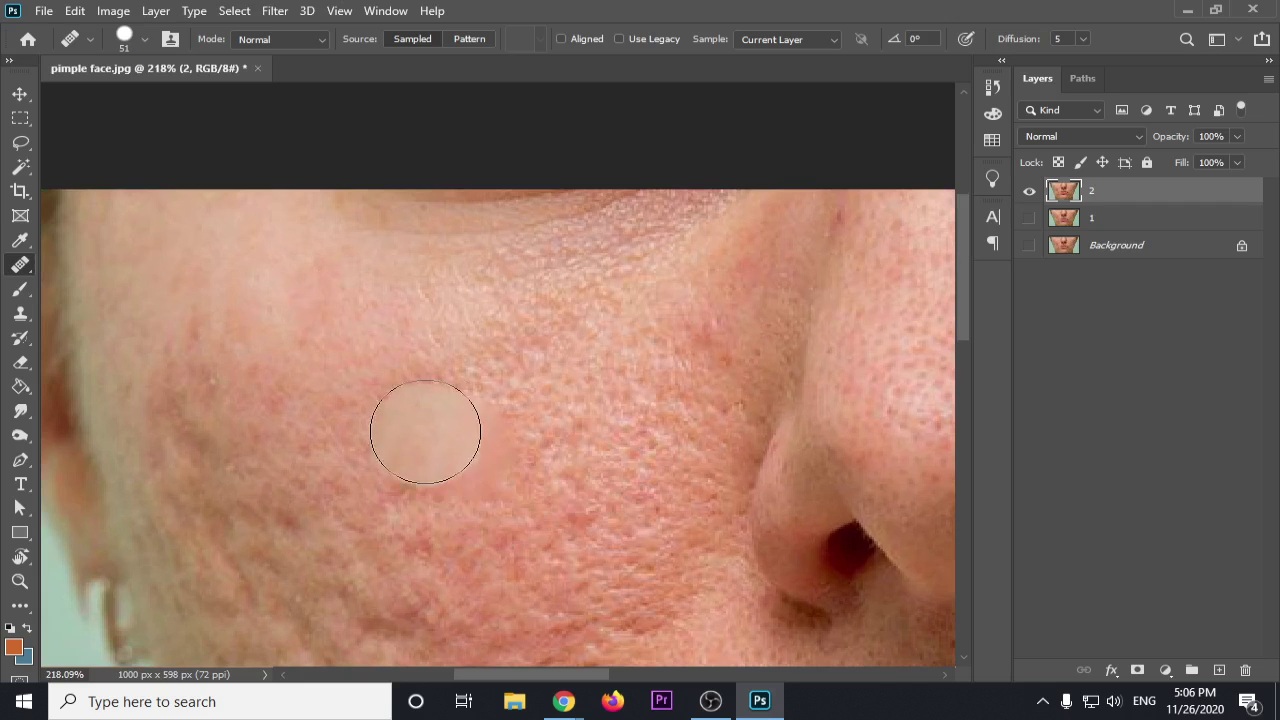
scroll(485, 505, "up", 5)
scroll(467, 505, "down", 5)
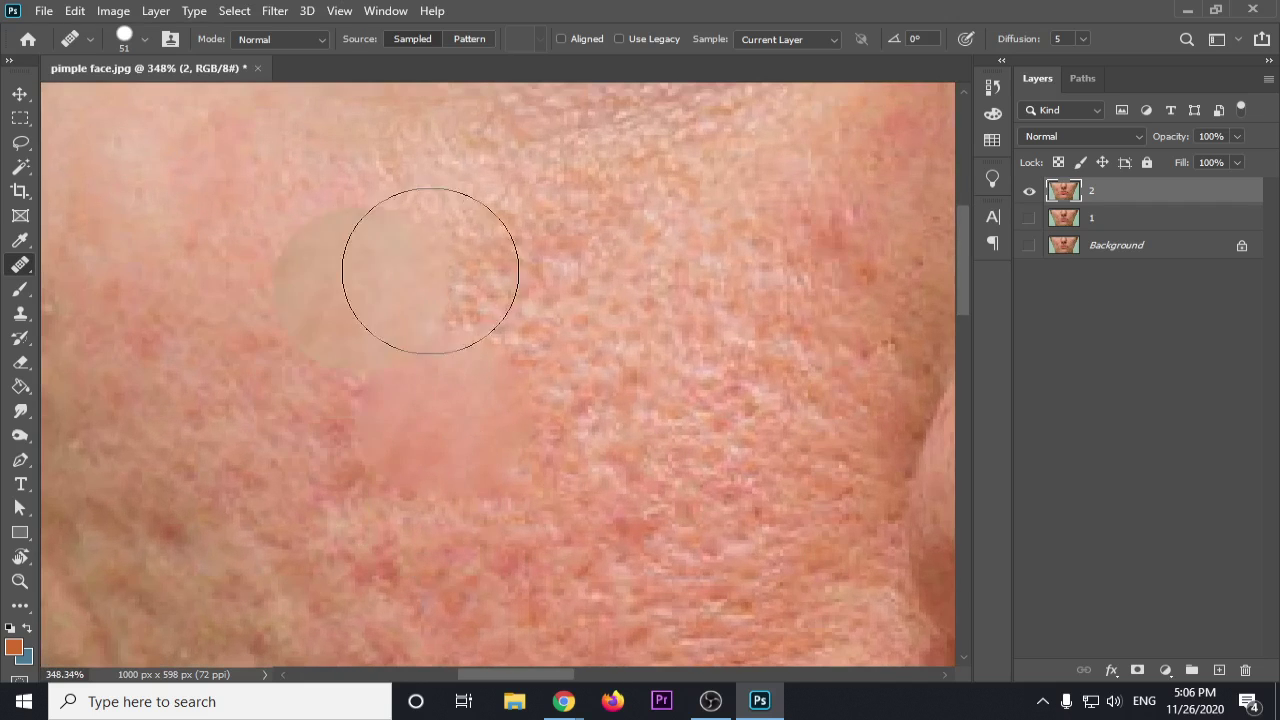
scroll(502, 483, "up", 8)
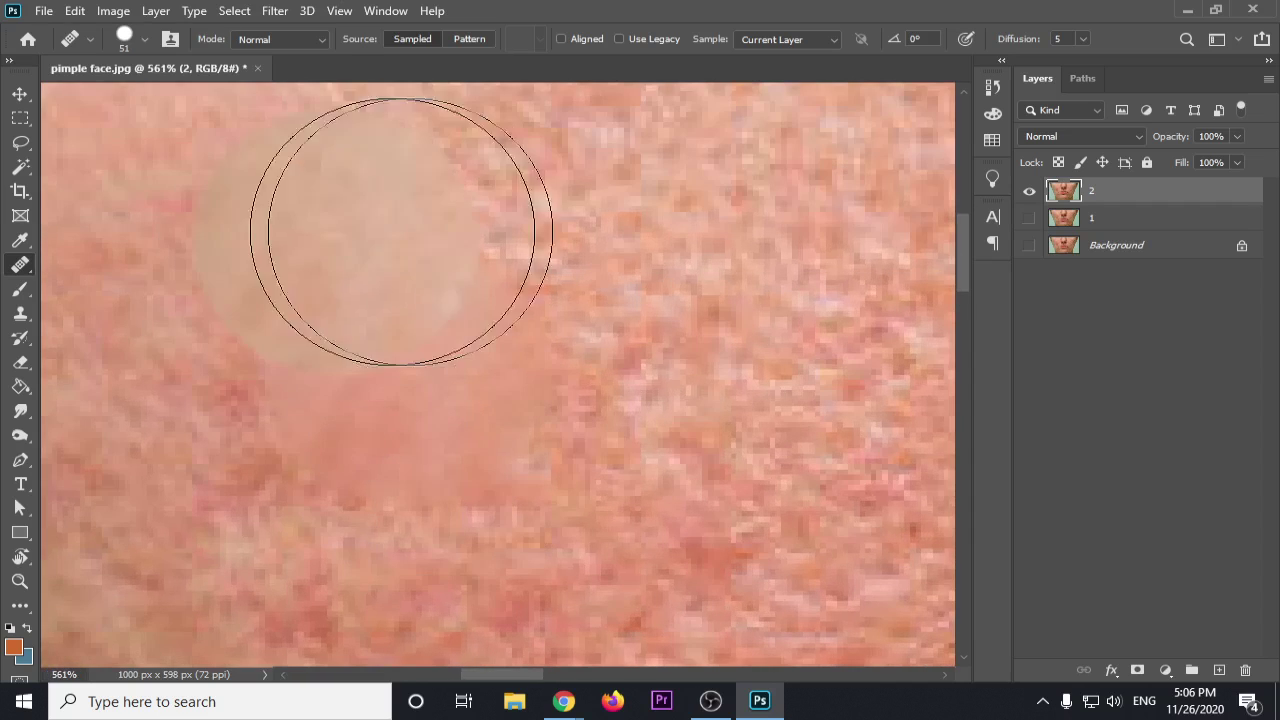
scroll(391, 337, "down", 4)
scroll(404, 380, "down", 6)
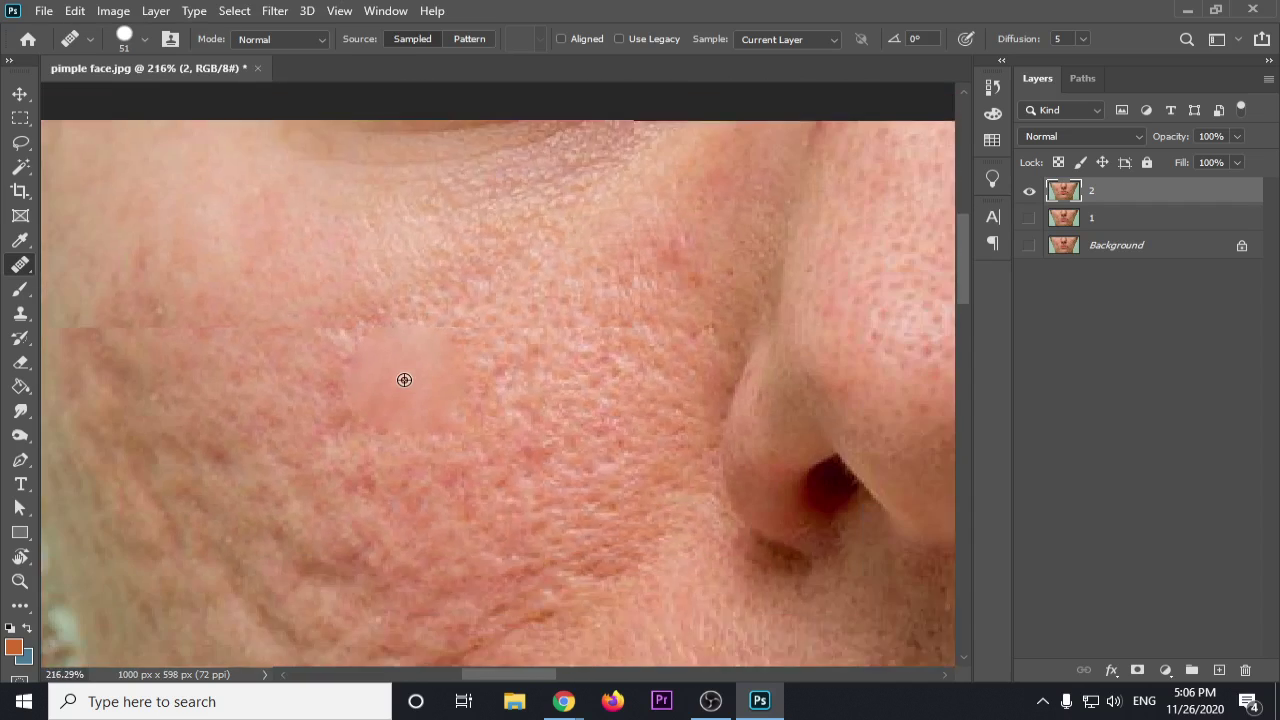
Step: Reselect the Healing Brush Tool and lower its hardness to 8%, keeping the 51 px size
right_click(18, 272)
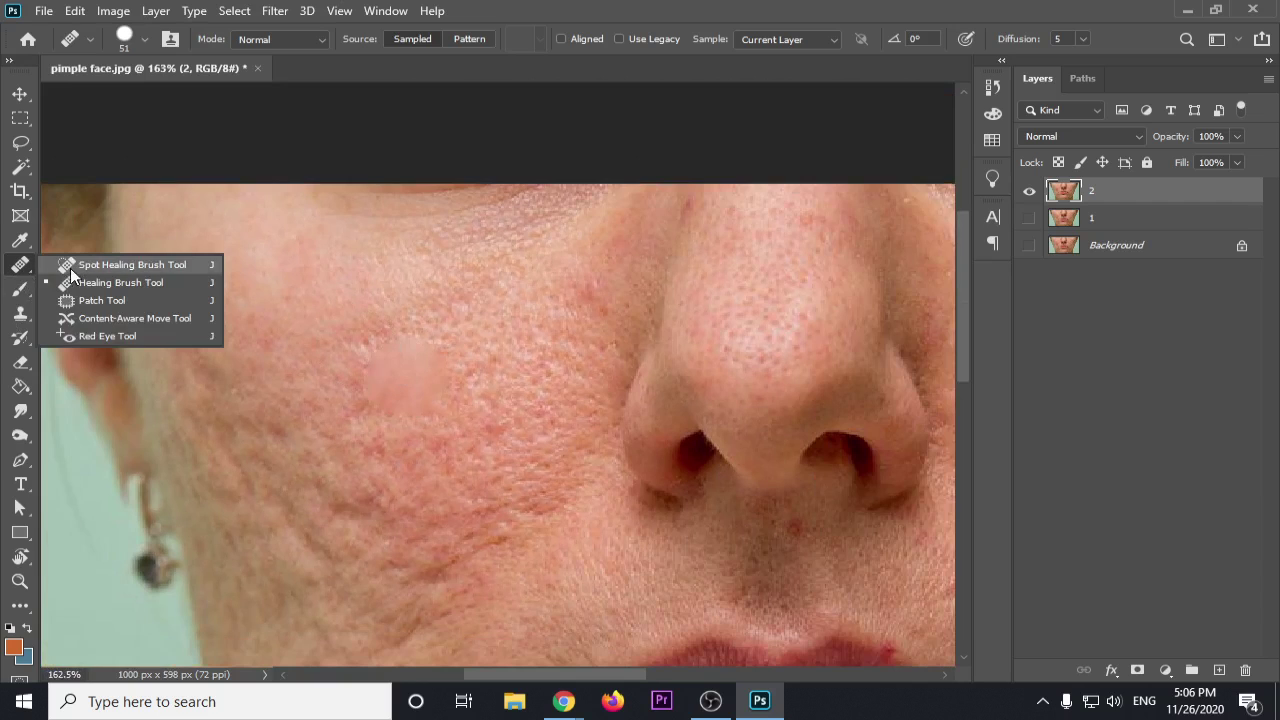
left_click(87, 280)
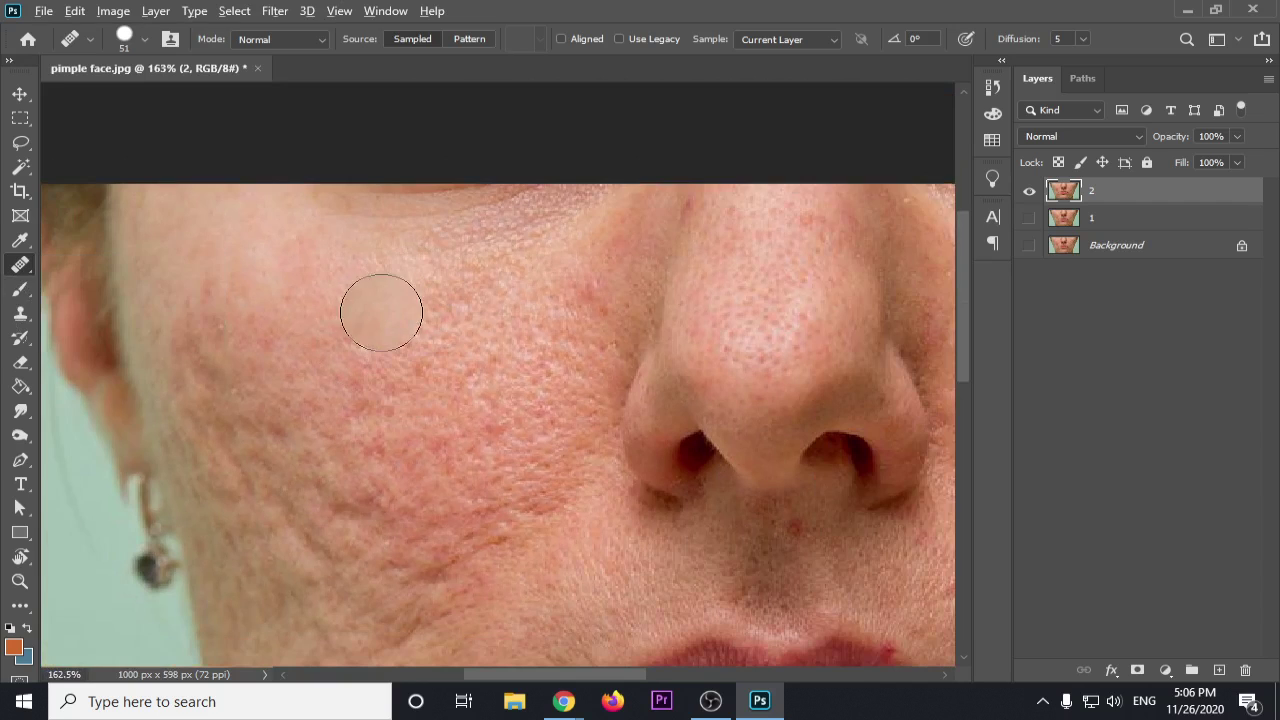
scroll(380, 306, "up", 2)
right_click(375, 306)
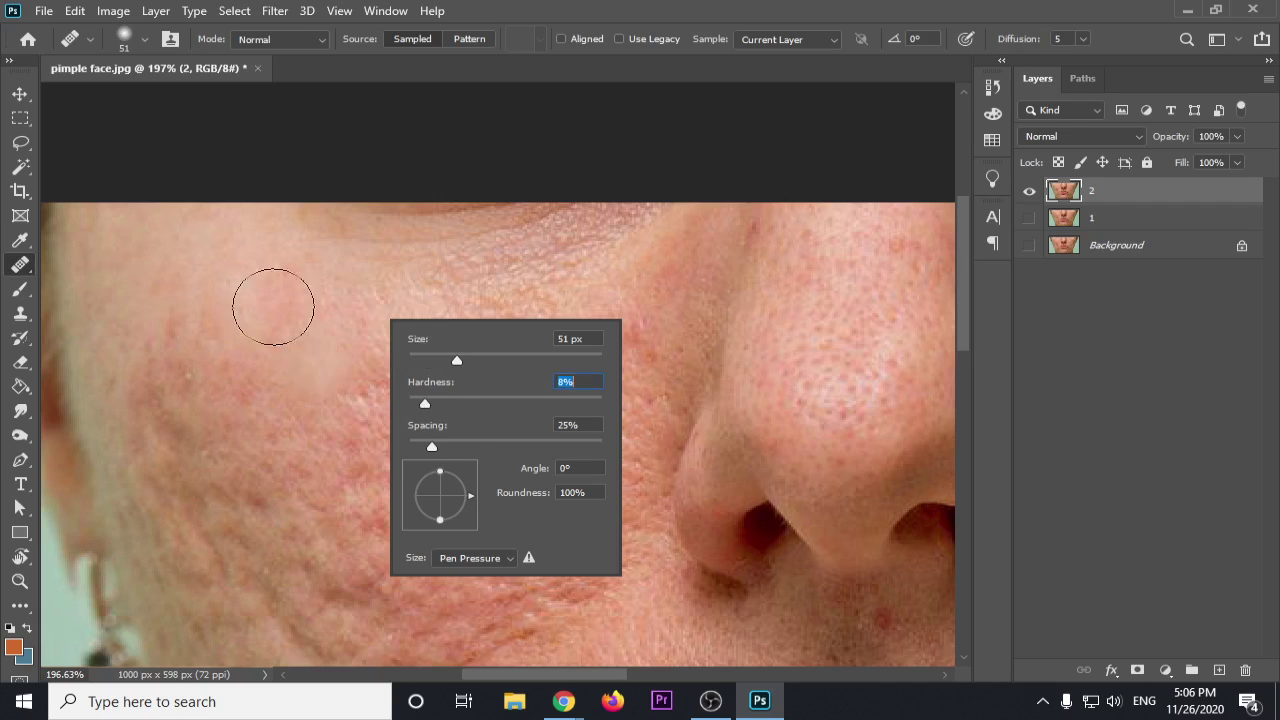
Step: Reduce the Healing Brush size to 20 px for close work on the upper cheek
key("Return")
scroll(278, 356, "up", 2)
scroll(278, 356, "up", 3)
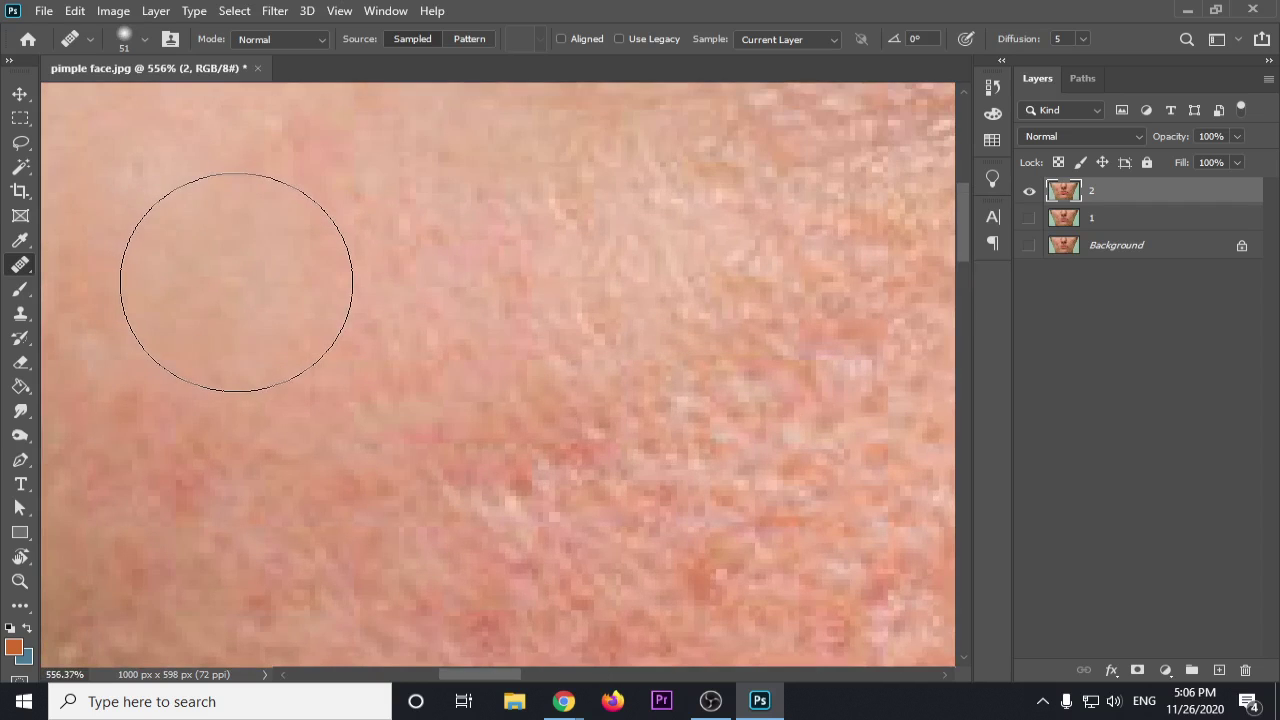
key("bracketleft")
key("bracketleft")
scroll(164, 255, "up", 1)
scroll(164, 255, "up", 1)
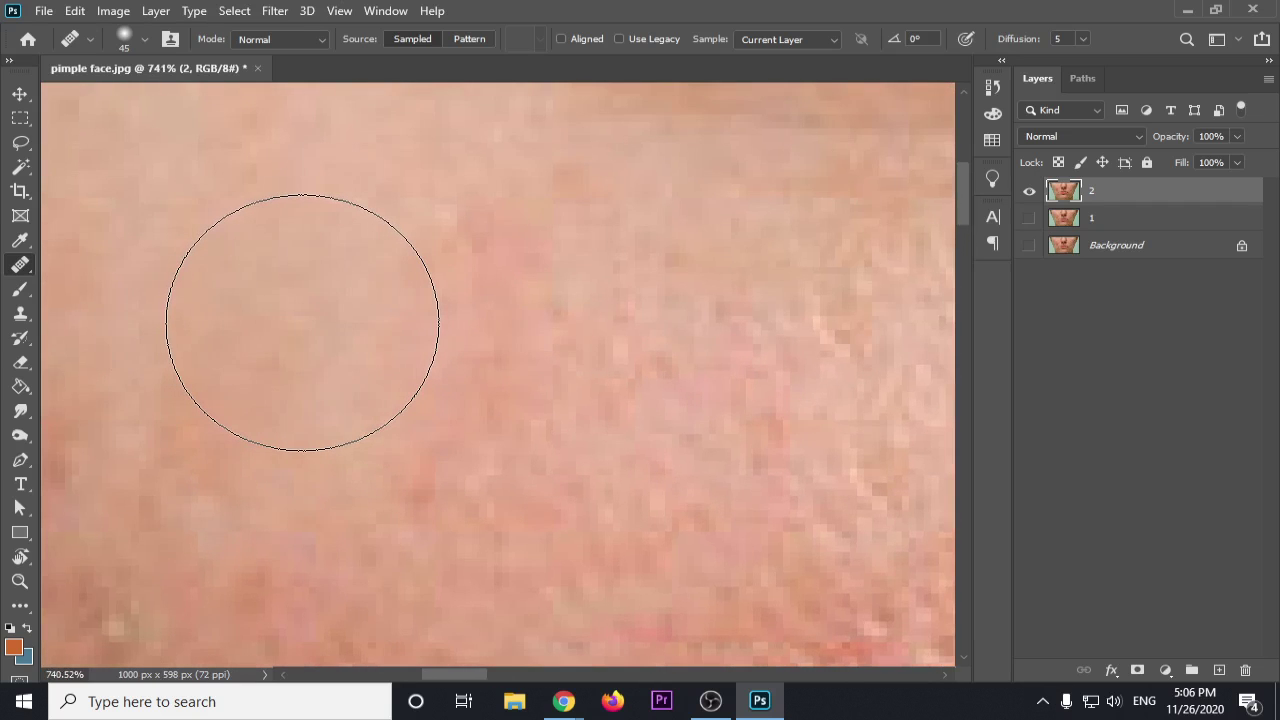
key("bracketleft")
key("bracketleft")
key("bracketleft")
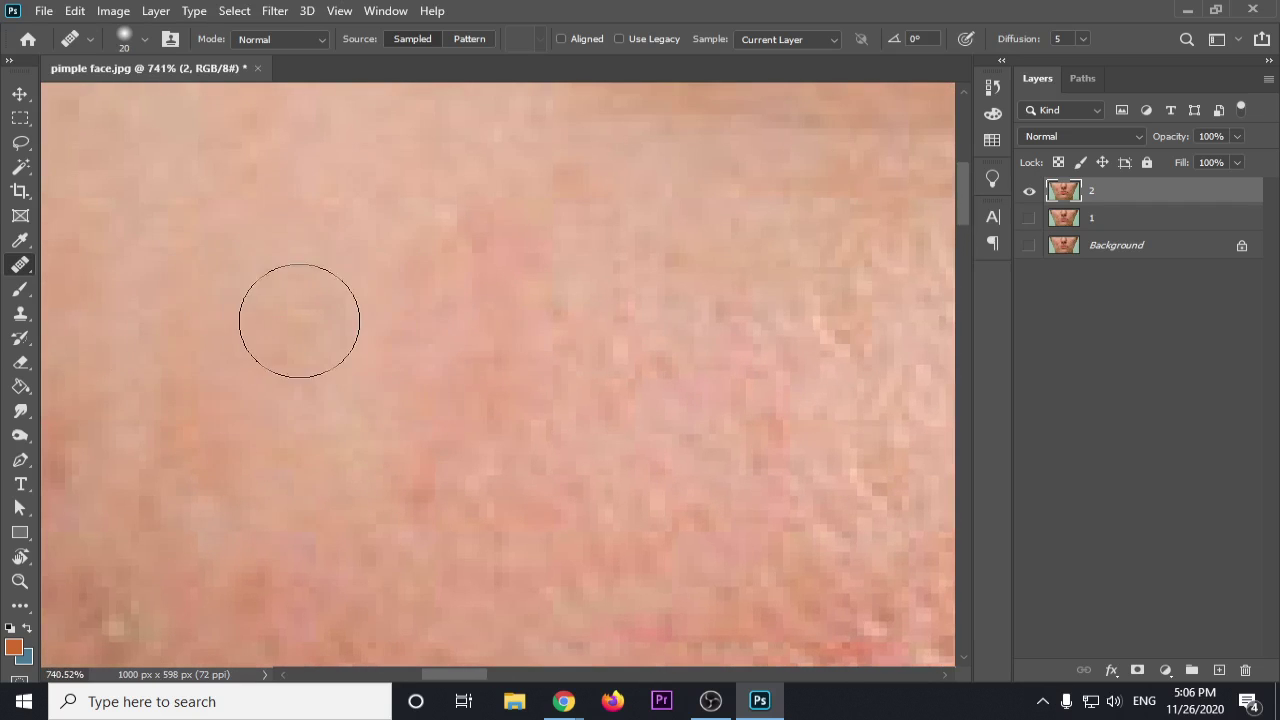
Step: Heal the blotchy upper cheek with a 15 px Healing Brush, using smooth skin sampled just above it
left_click(358, 196)
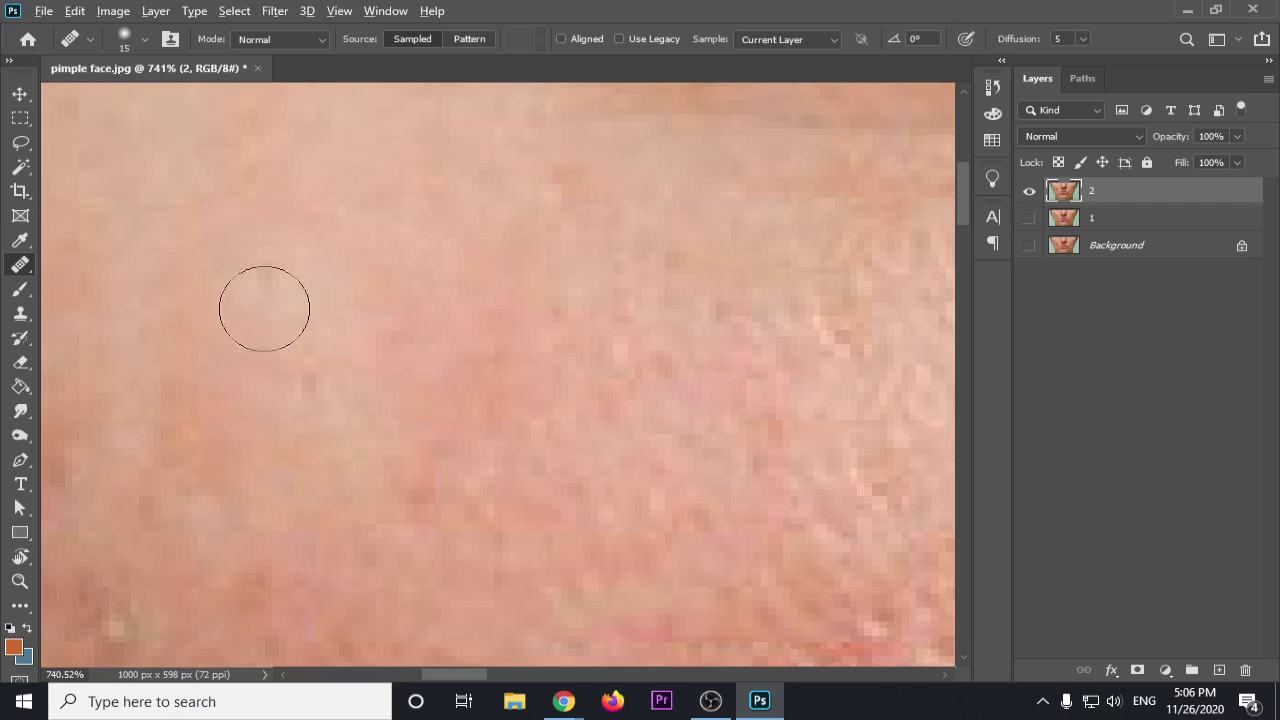
left_click(387, 260, "alt")
left_click_drag(254, 324, 301, 407)
left_click(364, 232, "alt")
mouse_move(243, 378)
left_mouse_down()
mouse_move(174, 397)
mouse_move(183, 430)
left_mouse_up()
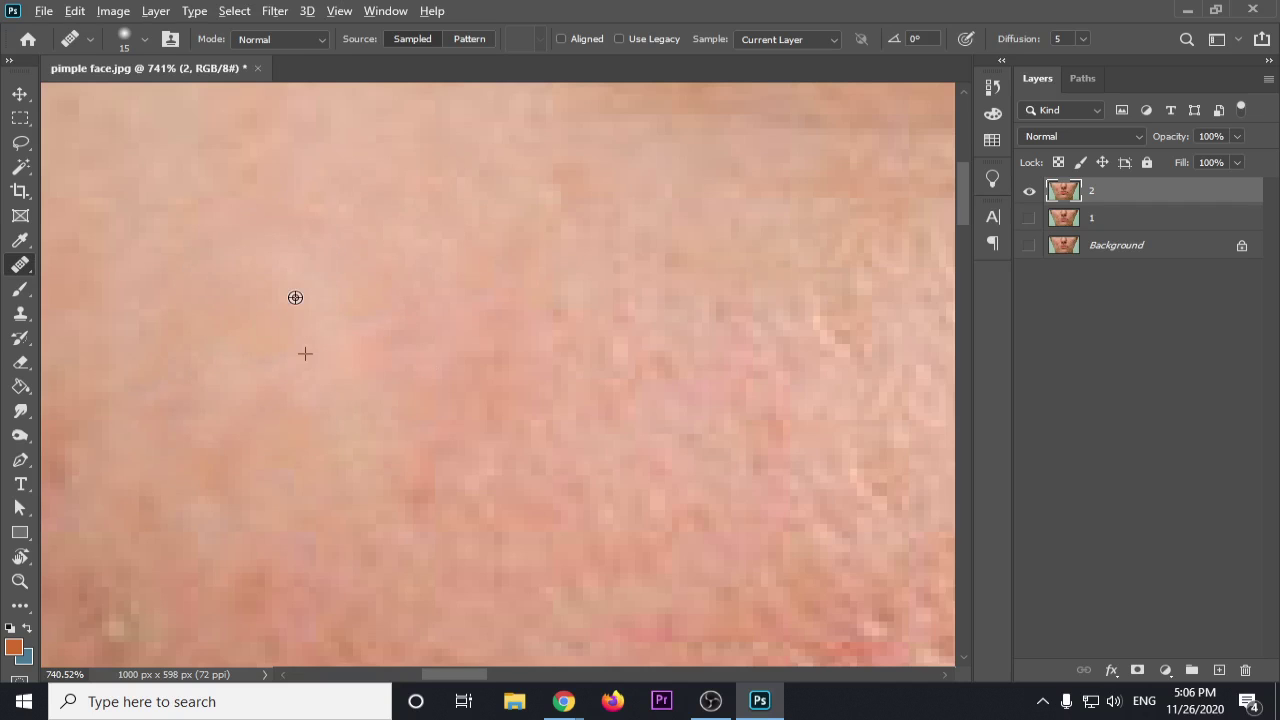
Step: Extend the healing across the reddish middle of the upper cheek, resampling smooth skin nearby
scroll(300, 306, "down", 6)
left_click_drag(369, 290, 443, 300)
left_click_drag(341, 332, 310, 418)
left_click(433, 289, "alt")
mouse_move(405, 366)
left_mouse_down()
mouse_move(389, 380)
mouse_move(432, 454)
left_mouse_up()
left_click_drag(410, 294, 429, 332)
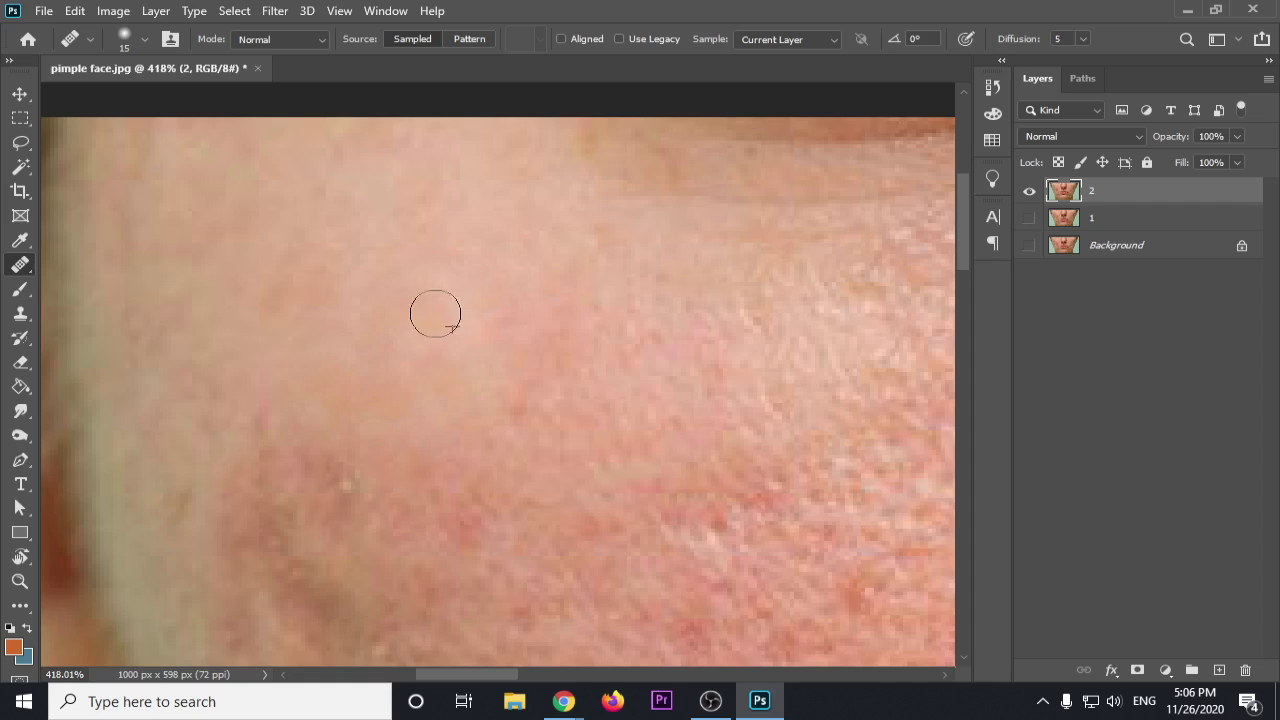
mouse_move(456, 410)
left_mouse_down()
mouse_move(596, 278)
mouse_move(578, 252)
left_mouse_up()
left_click(497, 342)
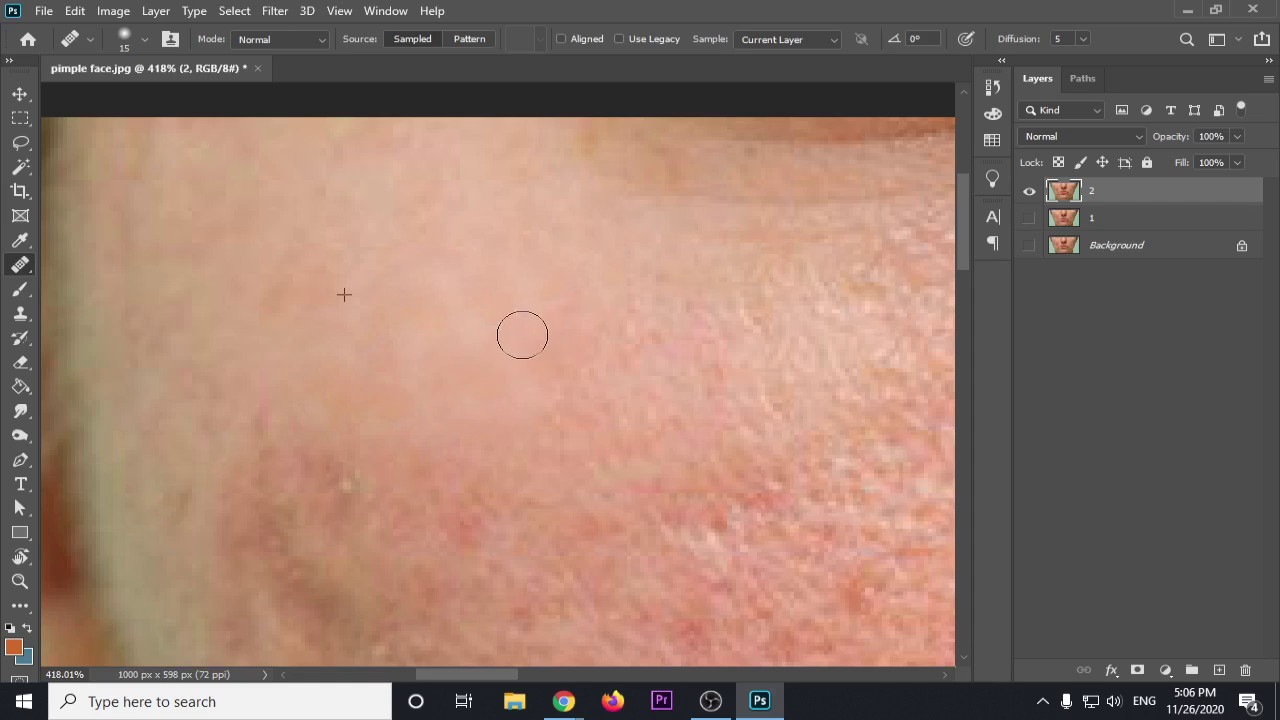
Step: Heal the remaining blemishes along the lower edge of the smoothed patch, including the spots nearest the ear
scroll(503, 338, "down", 2)
scroll(486, 319, "up", 1)
left_click(553, 386)
left_click(489, 369)
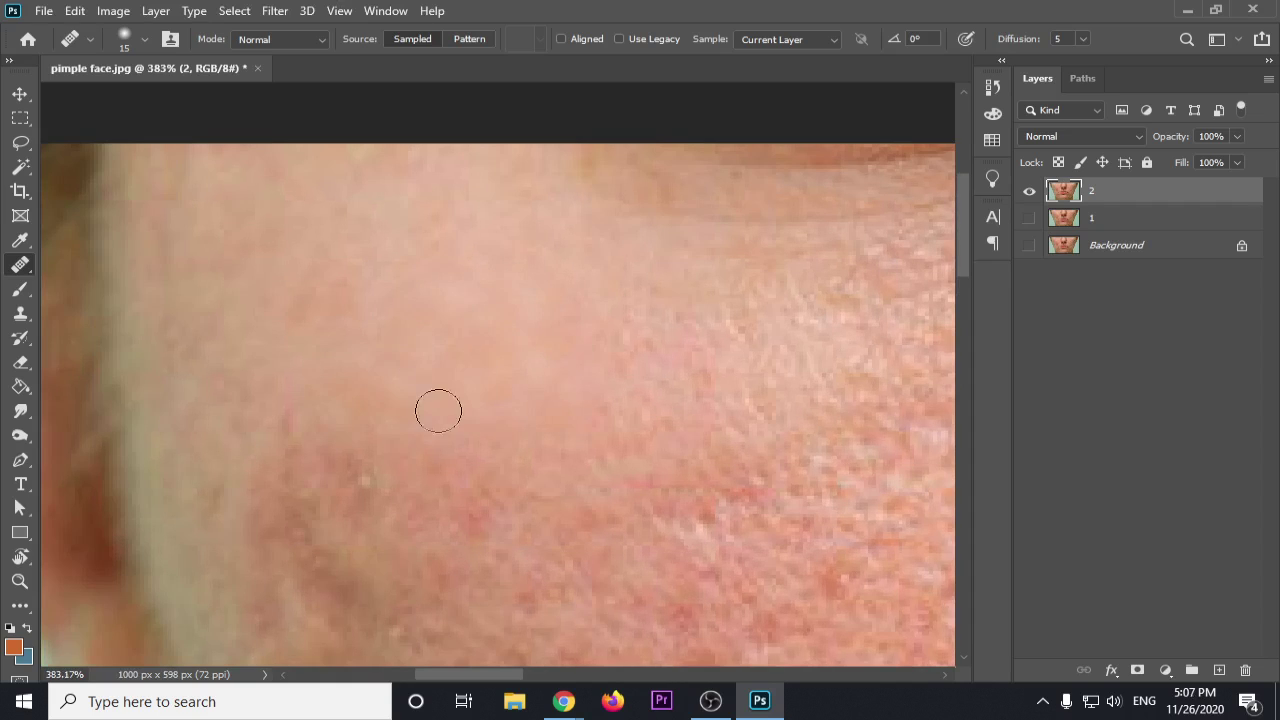
left_click(349, 459)
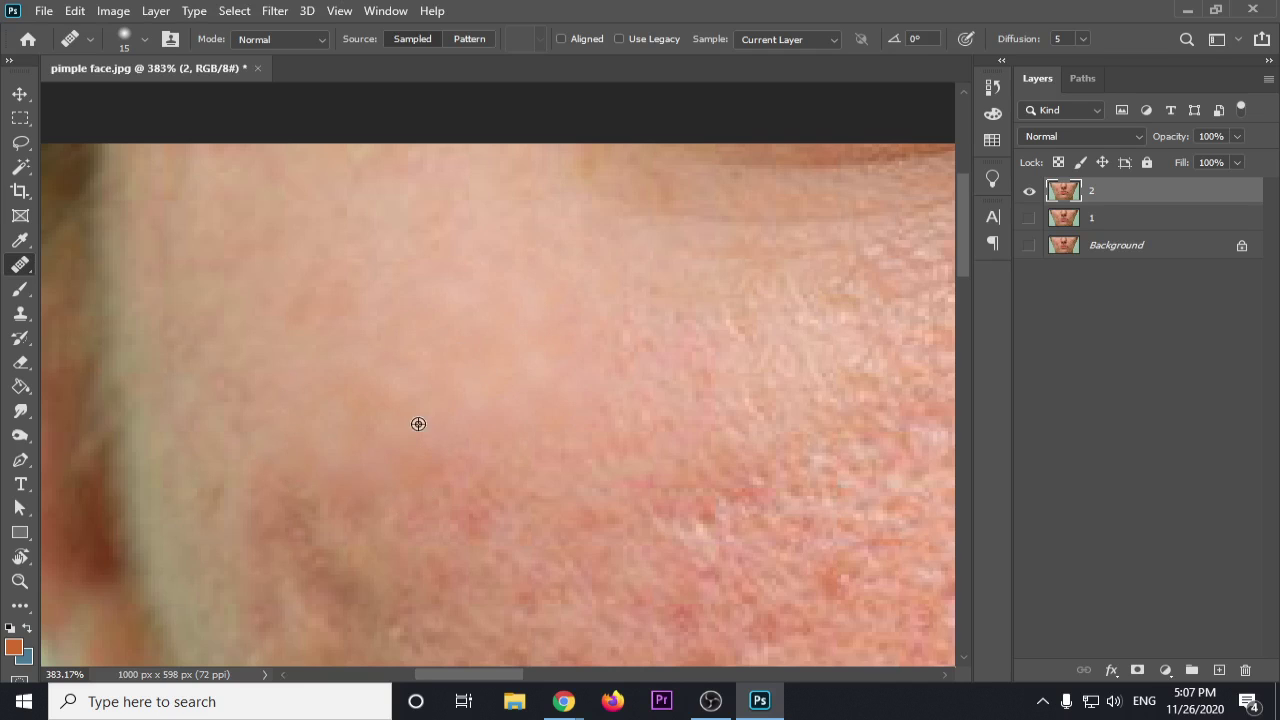
left_click(256, 556)
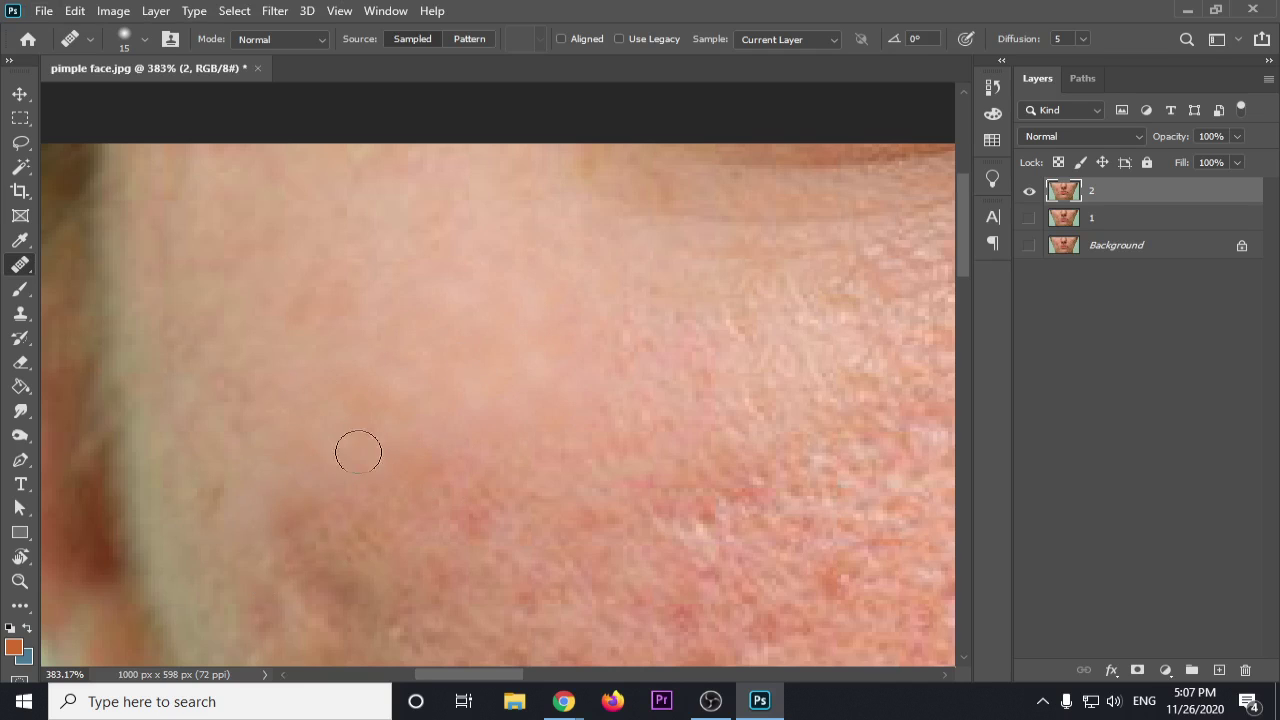
Step: Heal the rough red skin below the smoothed upper cheek with clean skin sampled from the patch above
left_click(317, 399, "alt")
mouse_move(301, 486)
left_mouse_down()
mouse_move(303, 534)
mouse_move(351, 466)
mouse_move(395, 514)
mouse_move(478, 476)
mouse_move(462, 517)
left_mouse_up()
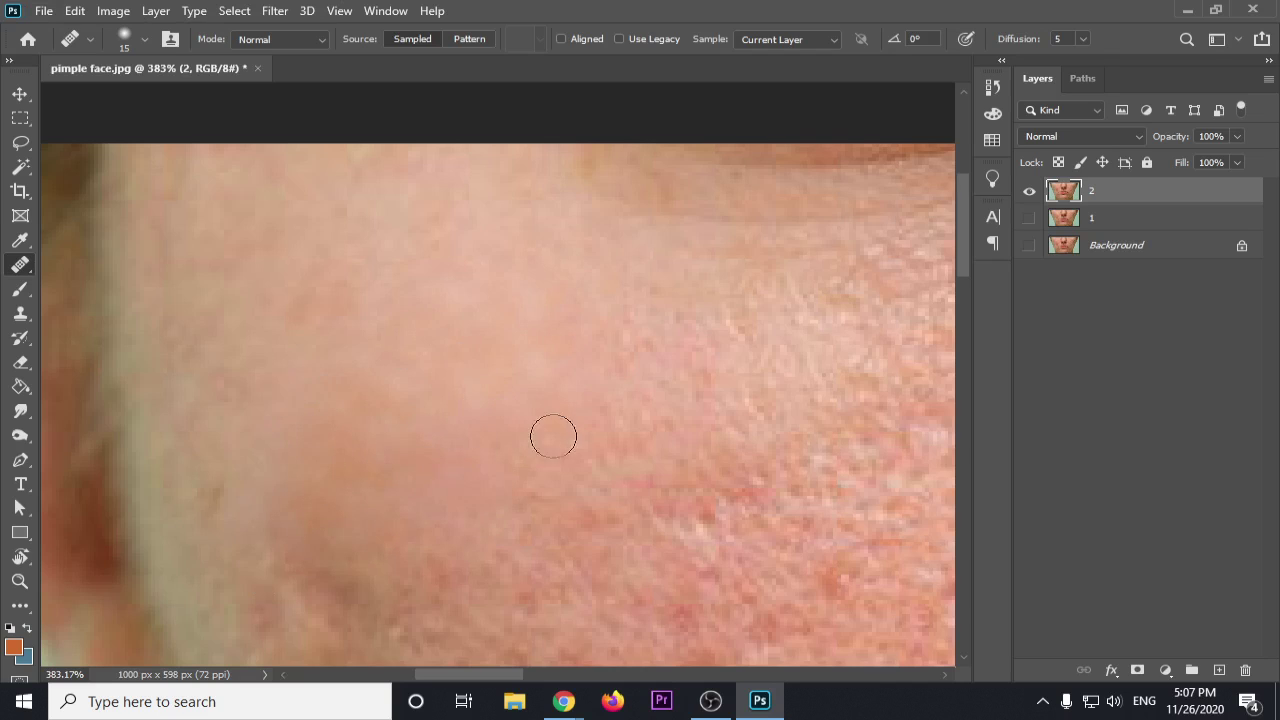
mouse_move(341, 543)
left_mouse_down()
mouse_move(295, 584)
mouse_move(375, 557)
left_mouse_up()
left_click_drag(533, 563, 473, 530)
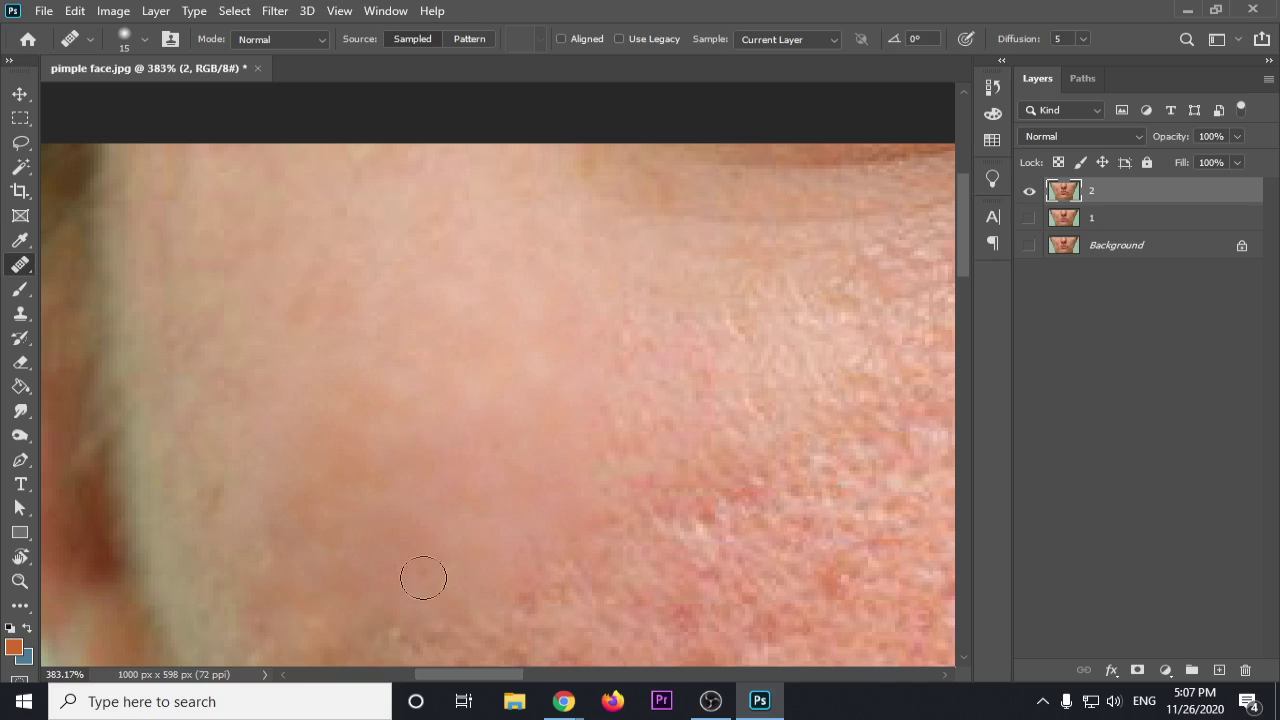
mouse_move(517, 566)
left_mouse_down()
mouse_move(550, 561)
mouse_move(556, 478)
mouse_move(591, 390)
mouse_move(618, 440)
mouse_move(619, 380)
left_mouse_up()
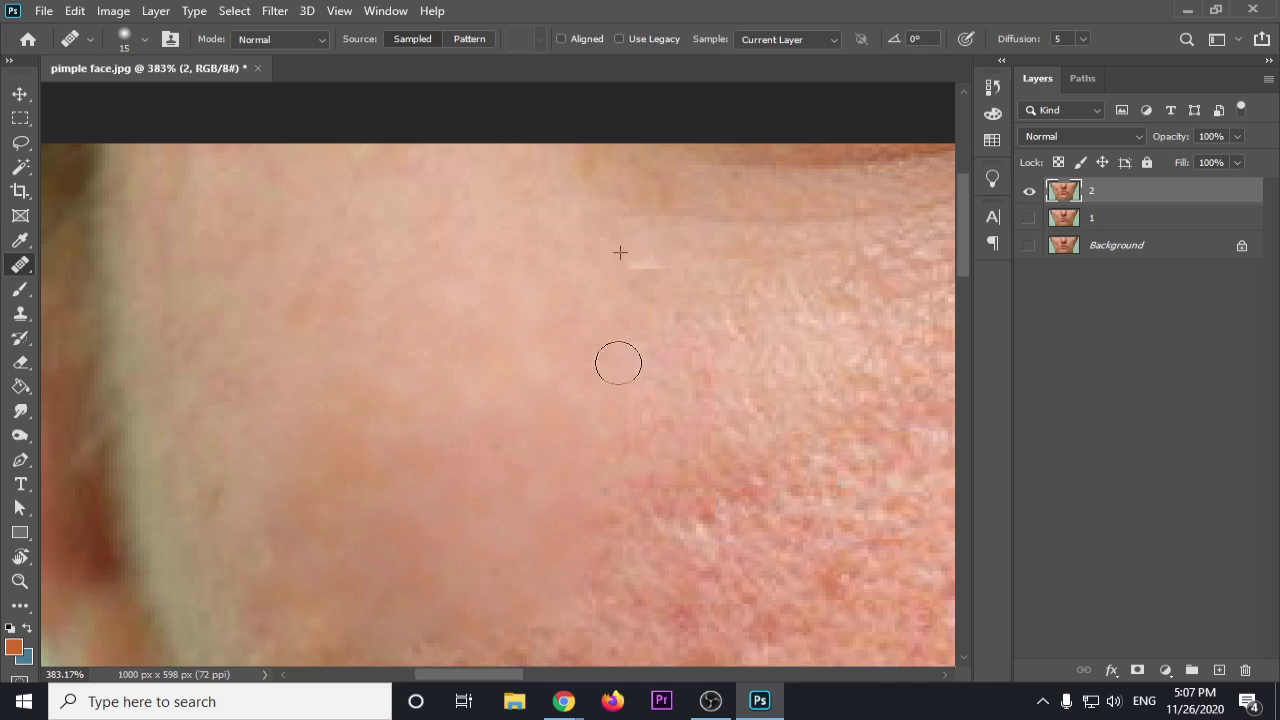
Step: Heal the rough pores below the outer eye with skin sampled from the smoothed cheek, and check the result on the wider face
left_click(488, 428, "alt")
mouse_move(626, 266)
left_mouse_down()
mouse_move(618, 319)
mouse_move(649, 342)
mouse_move(670, 395)
left_mouse_up()
mouse_move(718, 344)
left_mouse_down()
mouse_move(700, 409)
mouse_move(619, 433)
left_mouse_up()
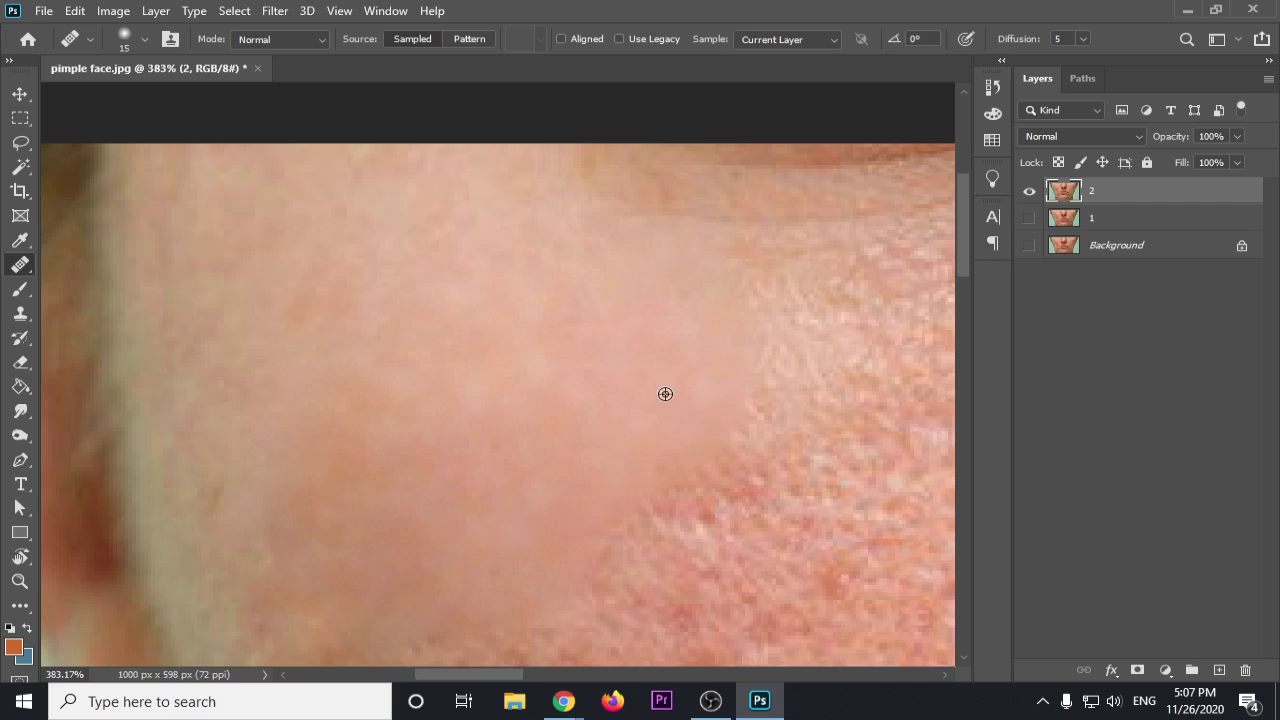
scroll(480, 371, "down", 3)
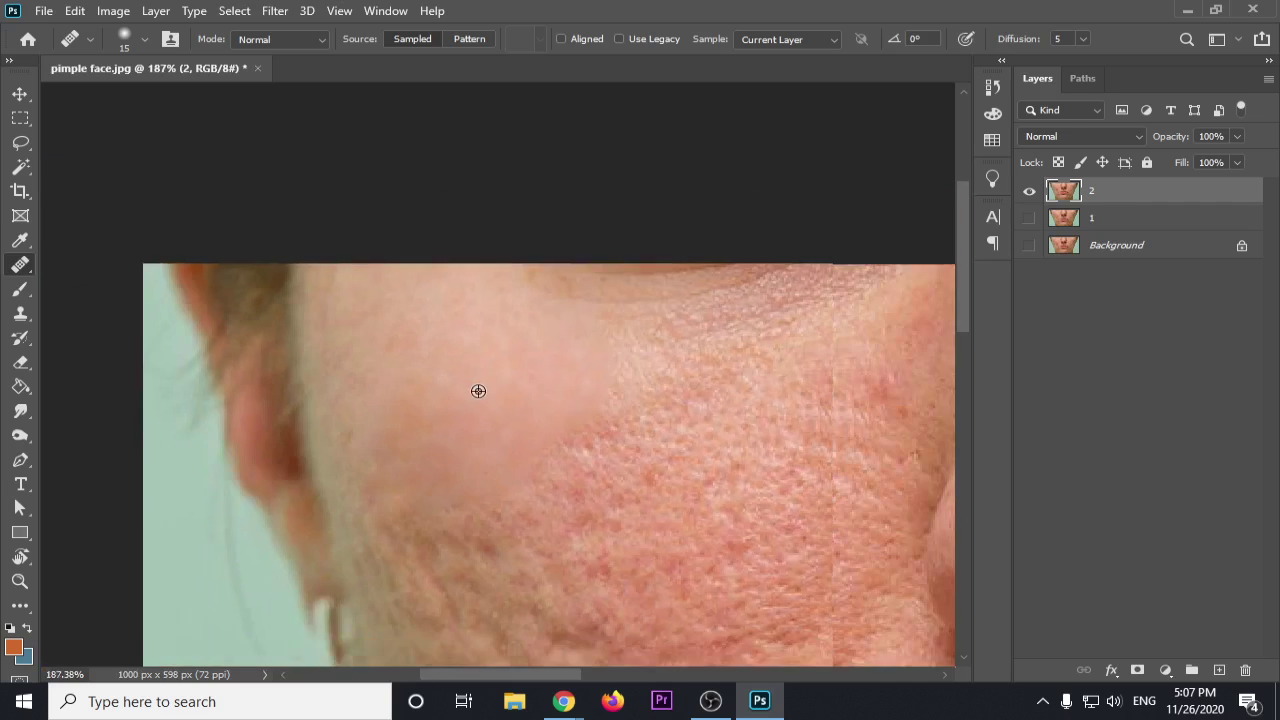
scroll(478, 391, "down", 4)
scroll(200, 182, "up", 3)
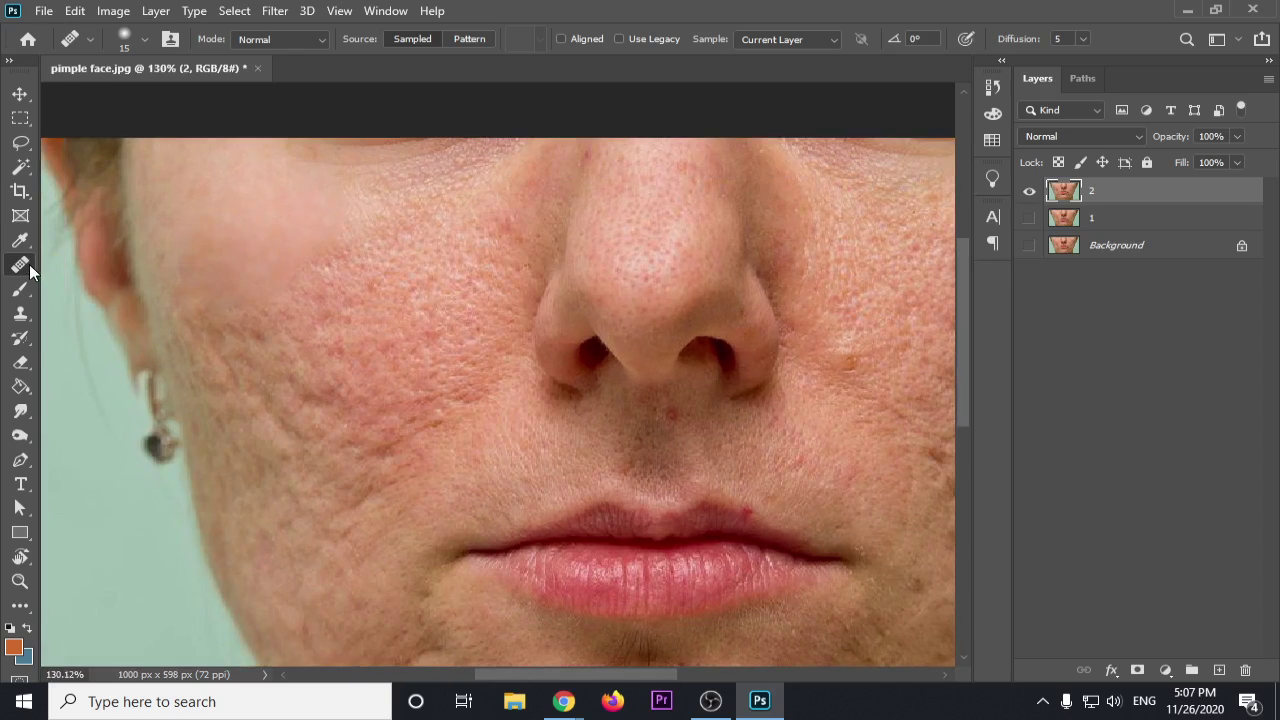
right_click(29, 264)
left_click(30, 263)
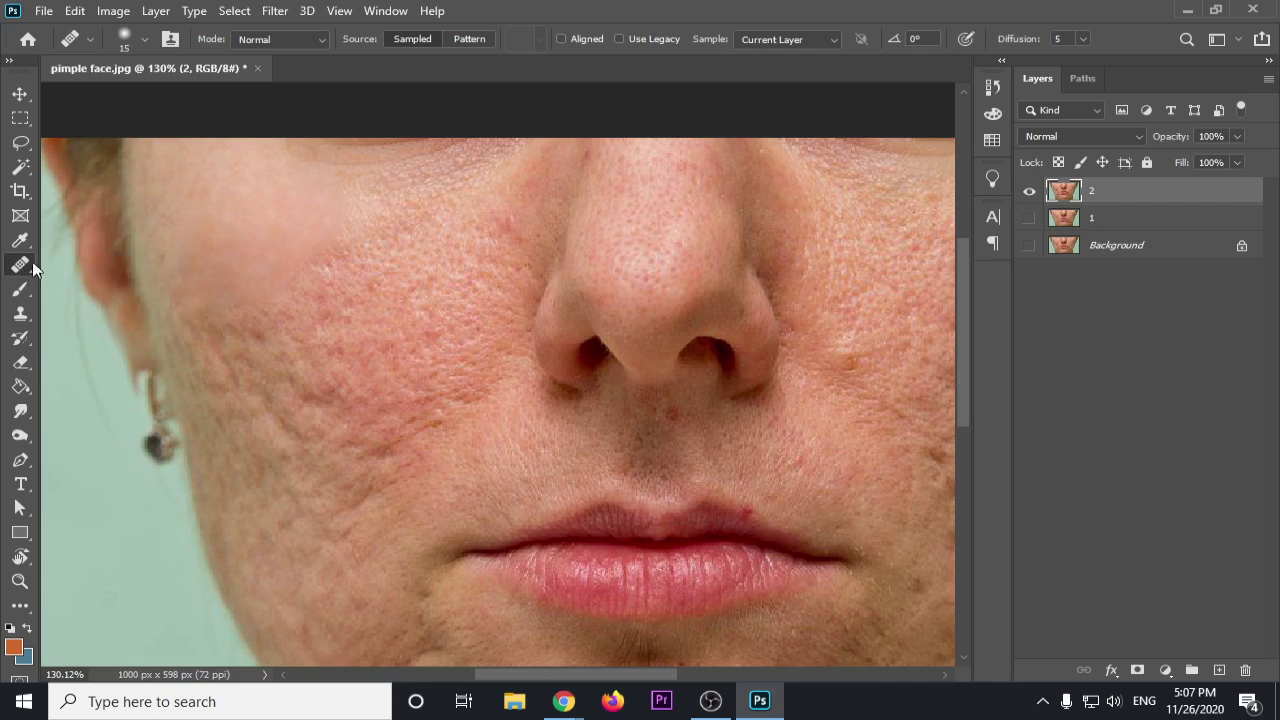
Step: Hide layer 2 and duplicate the Background layer as a visible layer named 3 above all other layers
left_click(1035, 191)
left_click(1124, 250)
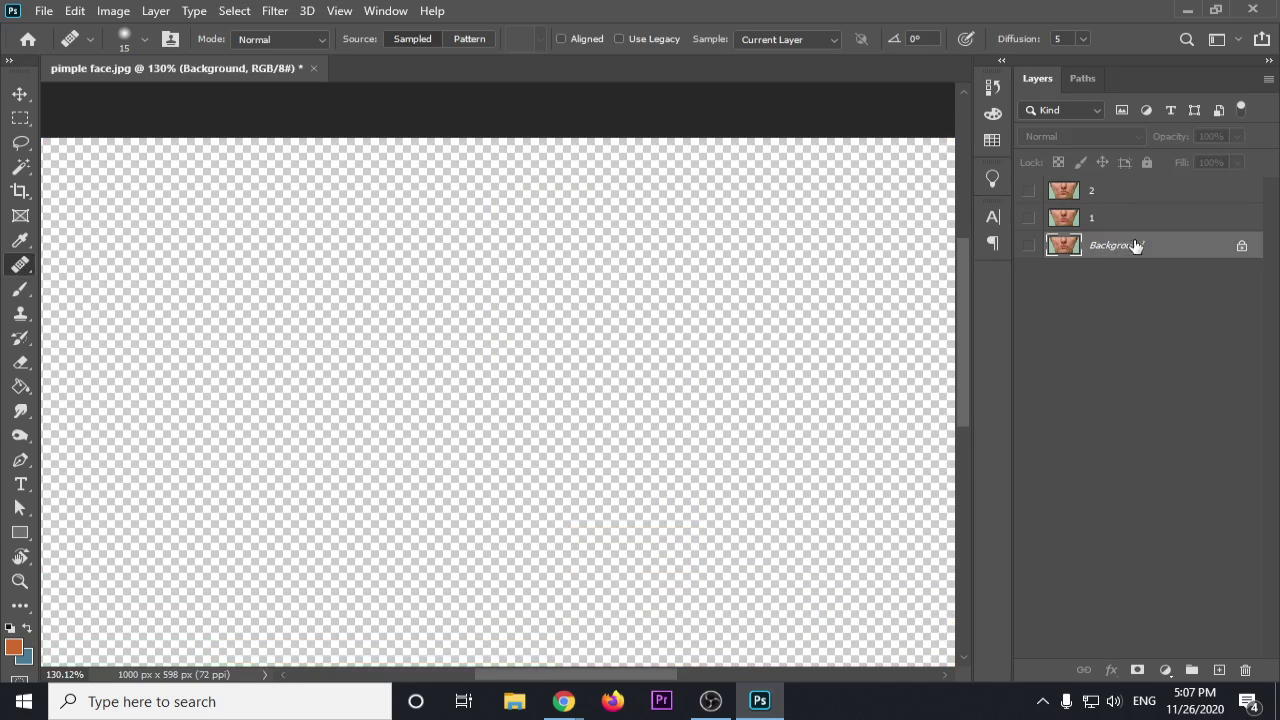
key("ctrl+j")
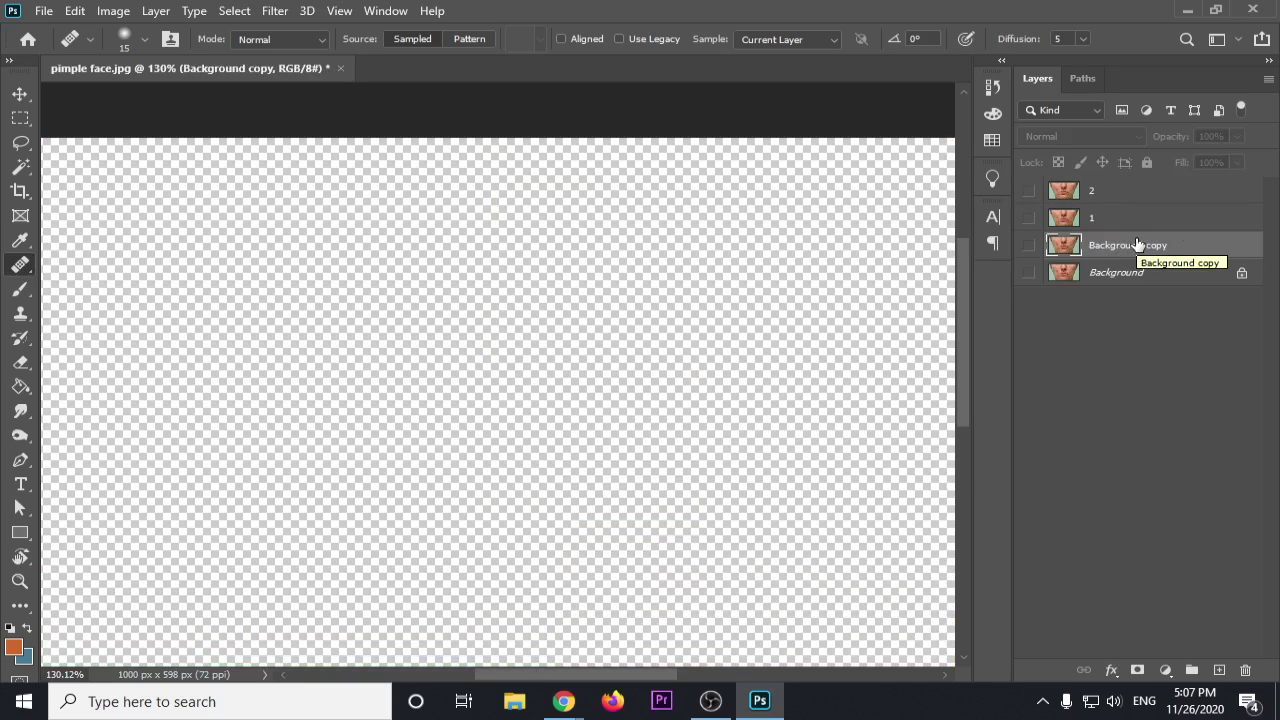
left_click_drag(1148, 246, 1103, 190)
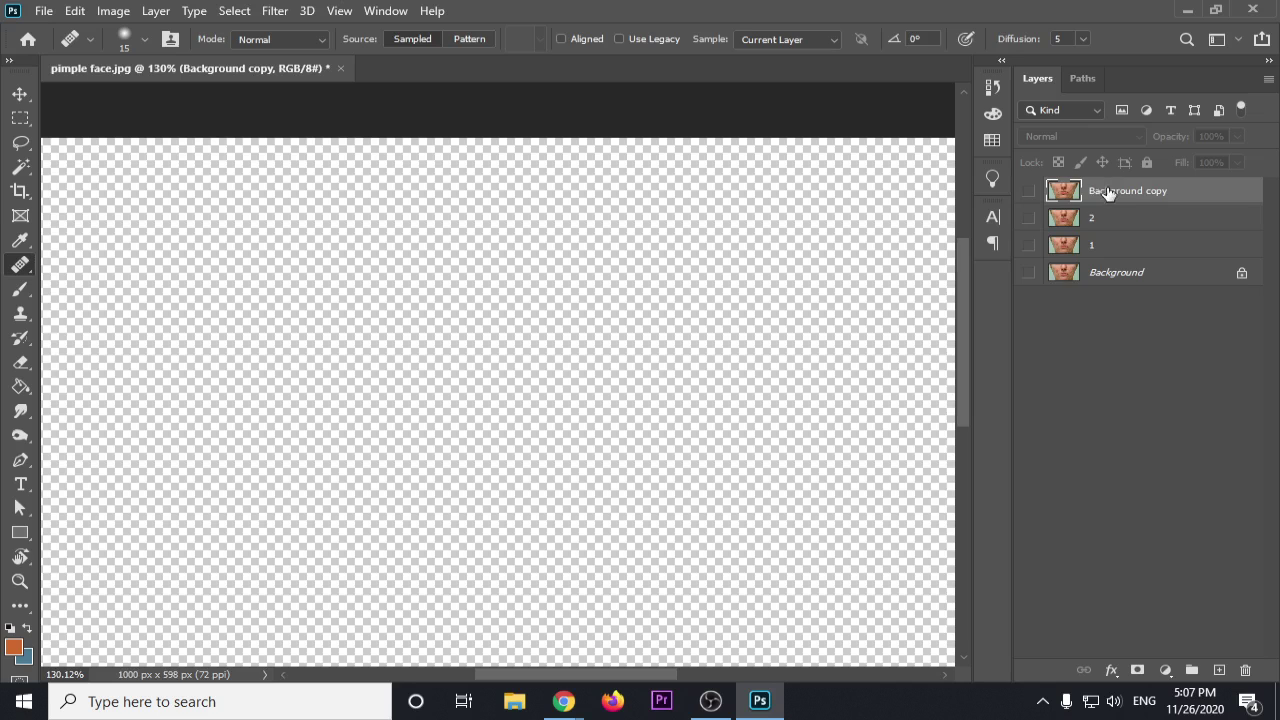
key("Return")
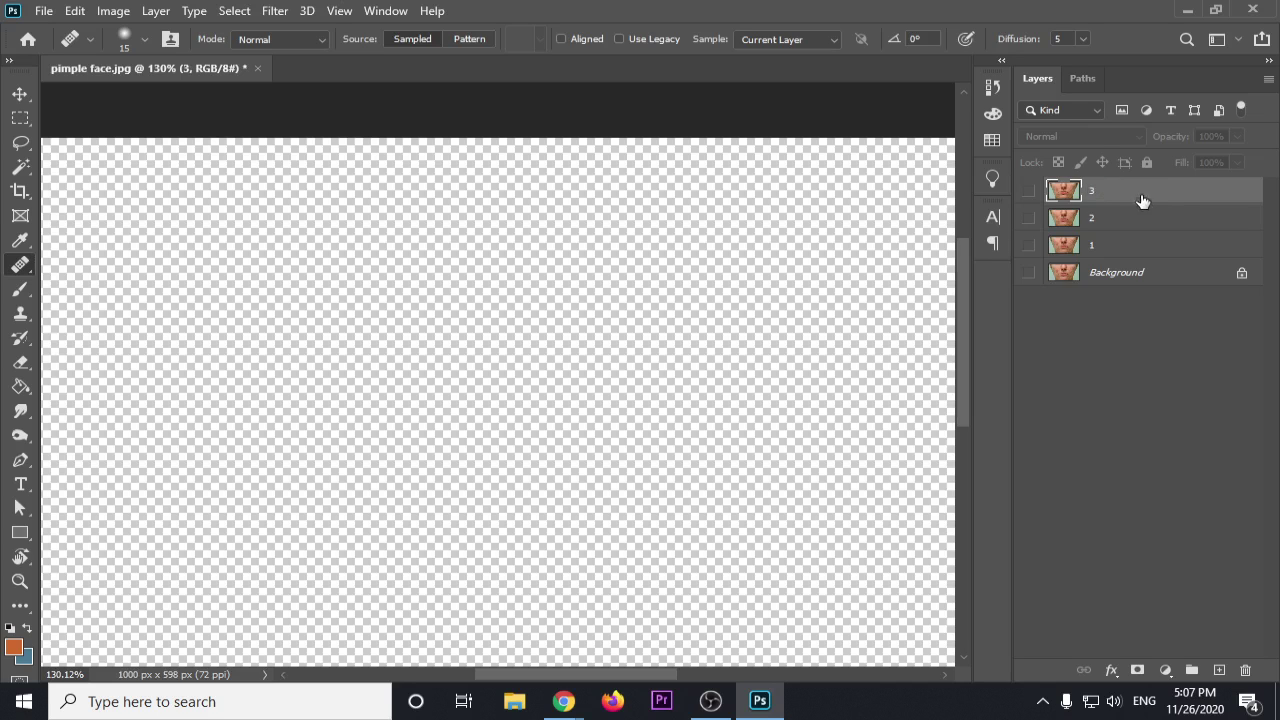
left_click(1029, 192)
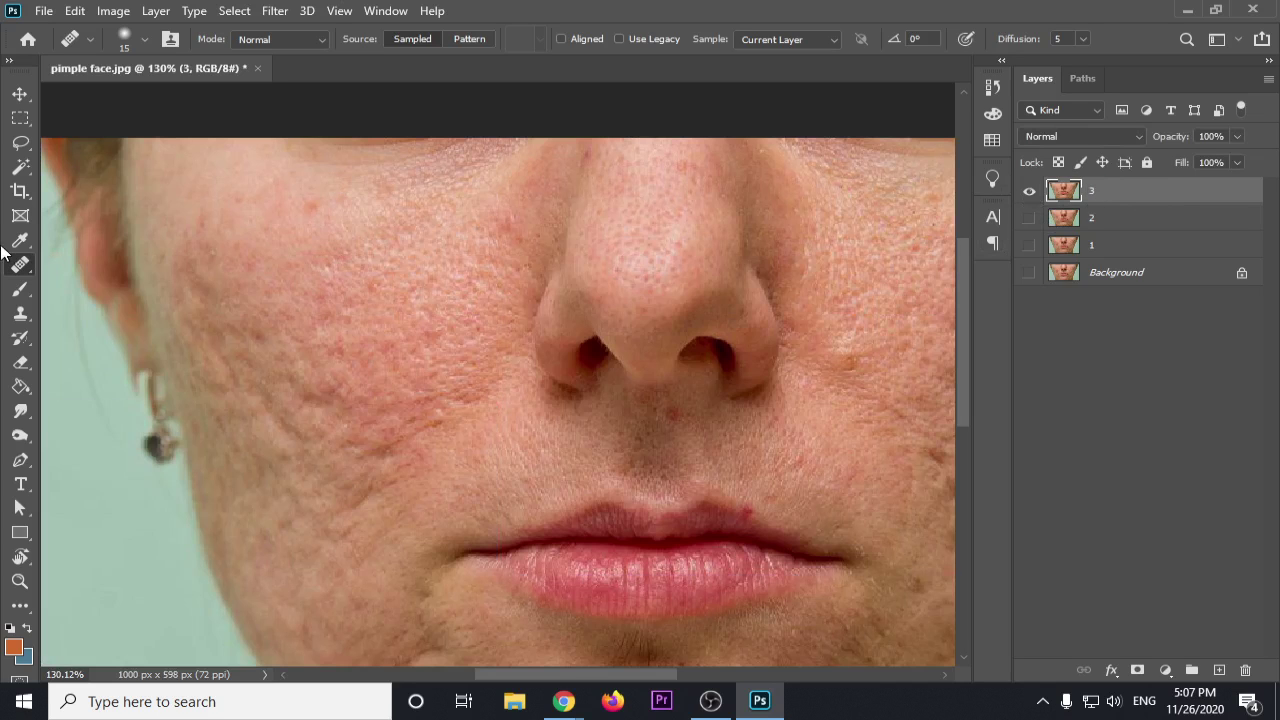
Step: Select the Patch Tool for layer 3, briefly comparing it with the Healing Brush Tool
right_click(22, 268)
left_click(93, 300)
left_click_drag(350, 284, 433, 337)
right_click(22, 268)
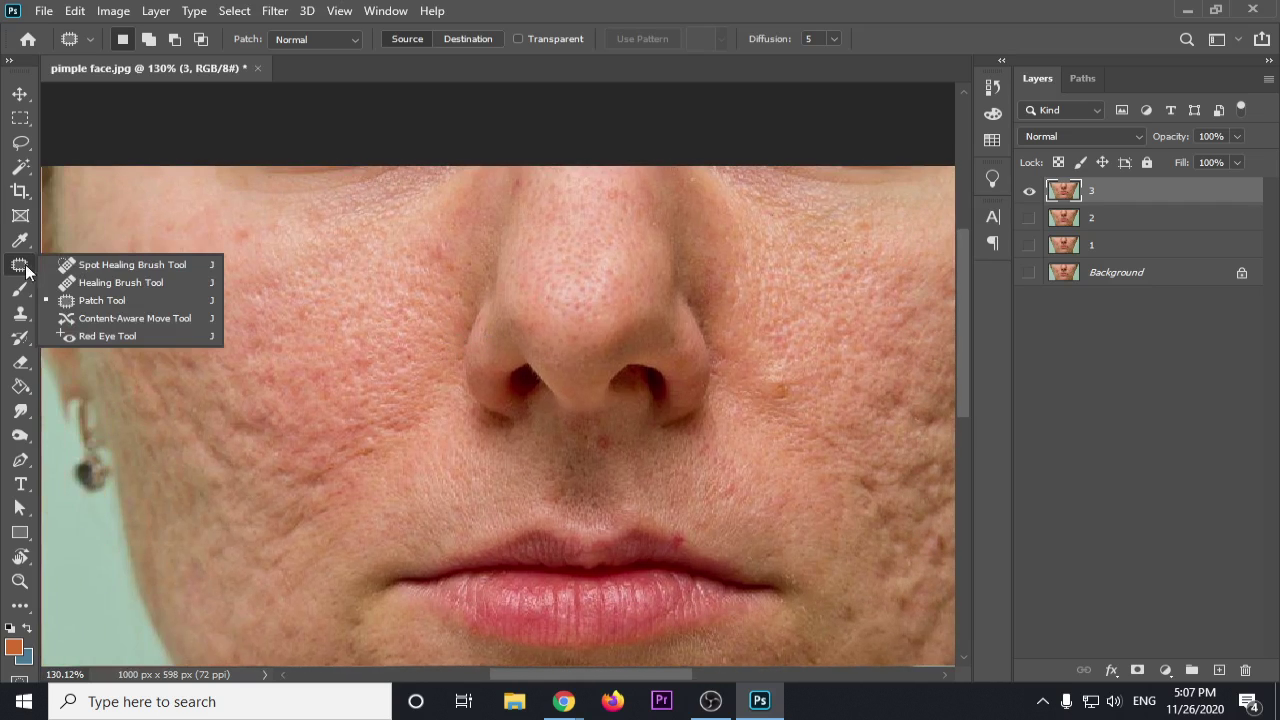
left_click(58, 279)
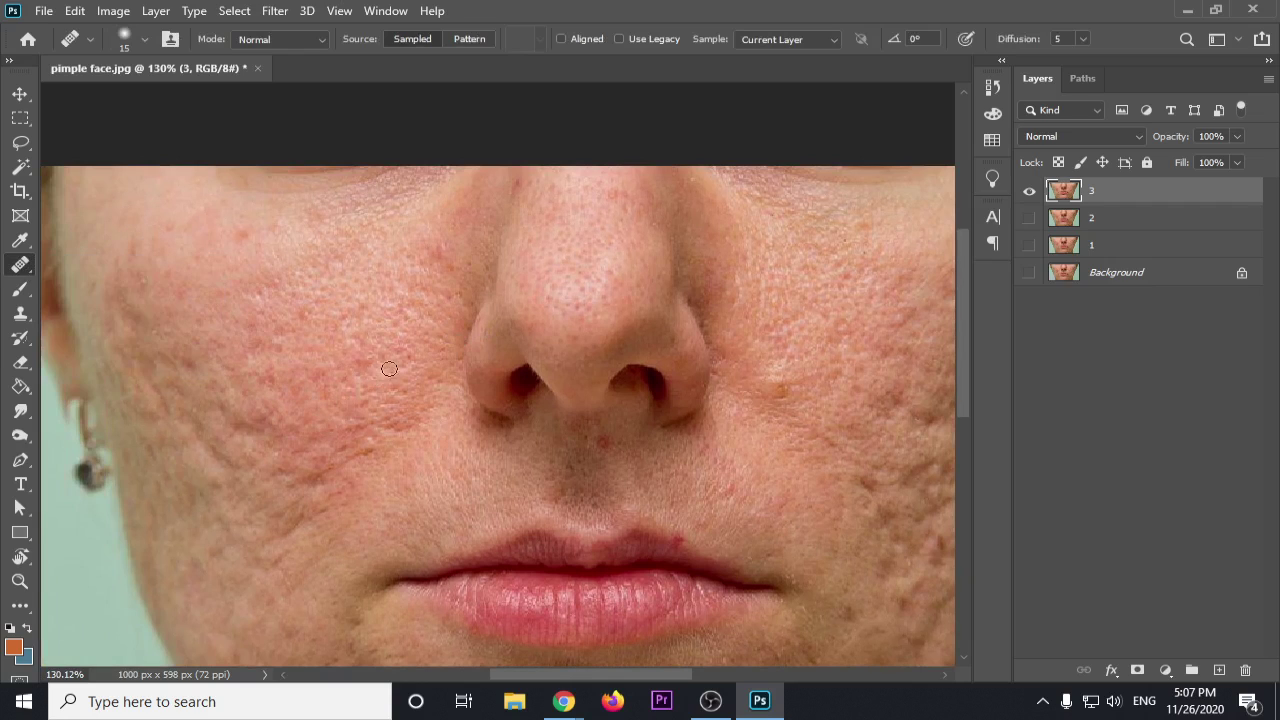
right_click(22, 268)
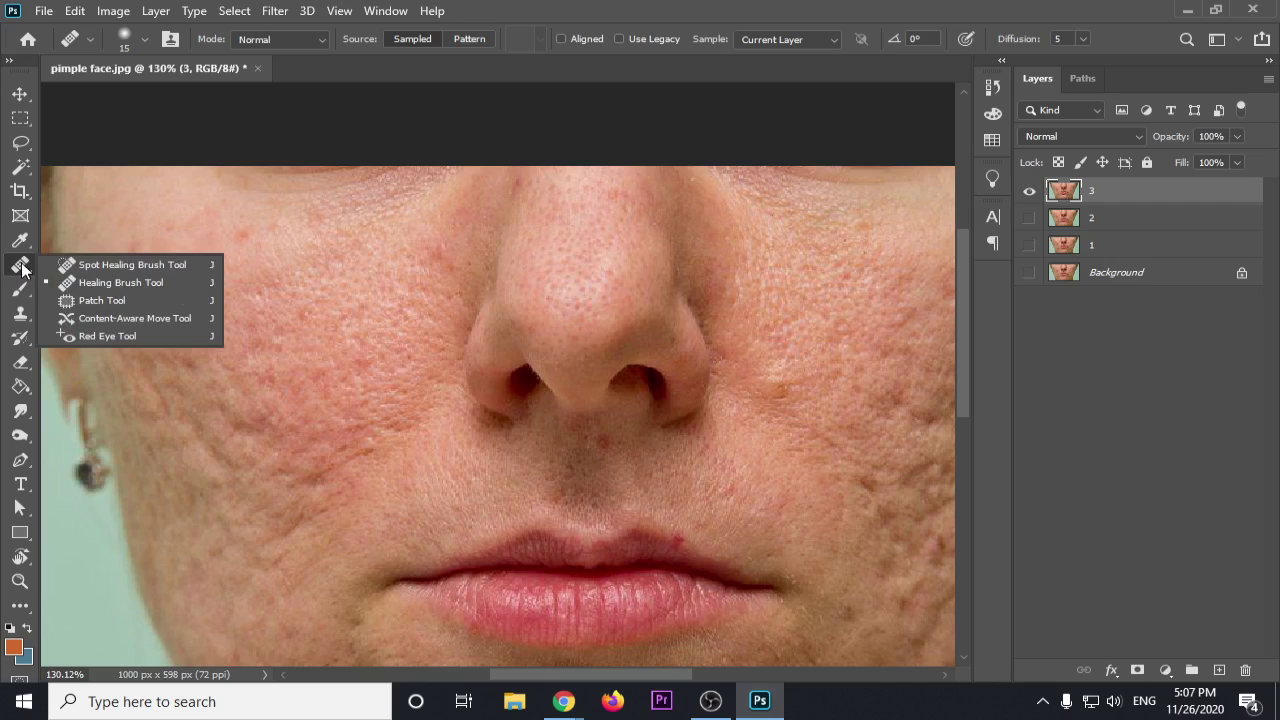
left_click(76, 301)
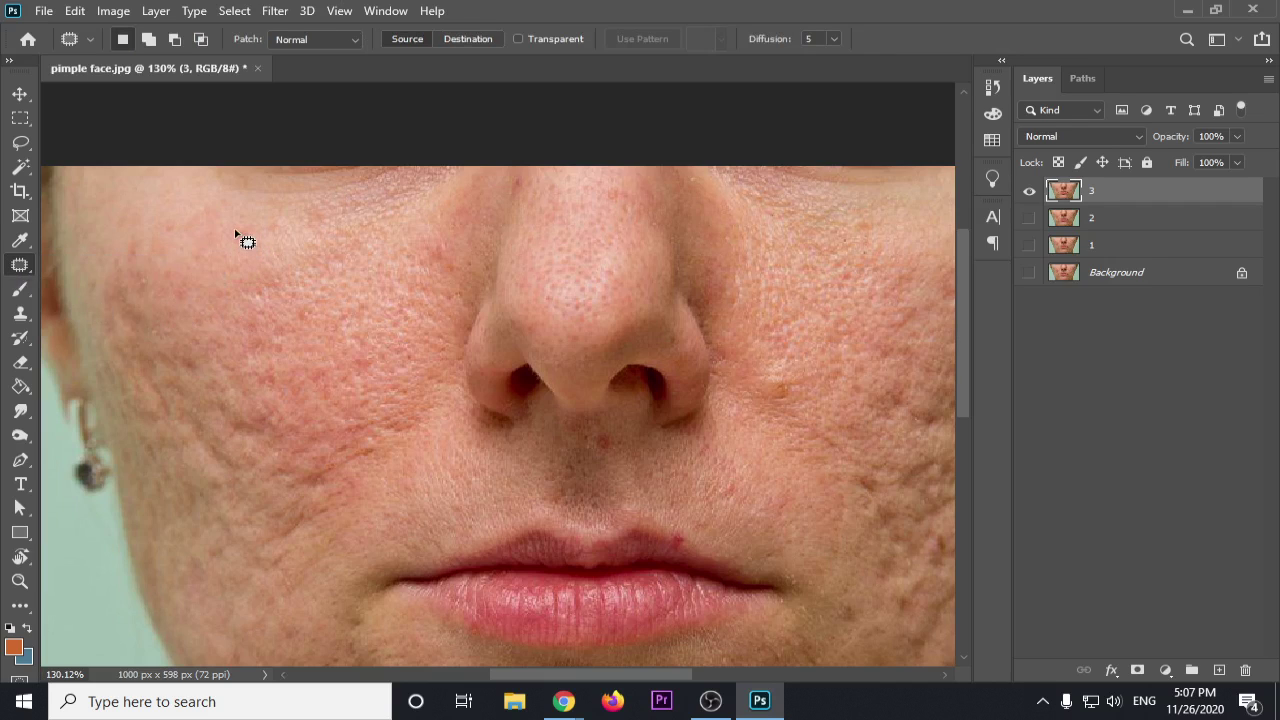
Step: Patch the red pimple beneath the nose with clear skin from the area above the upper lip, and clear the selection
left_click_drag(708, 380, 554, 345)
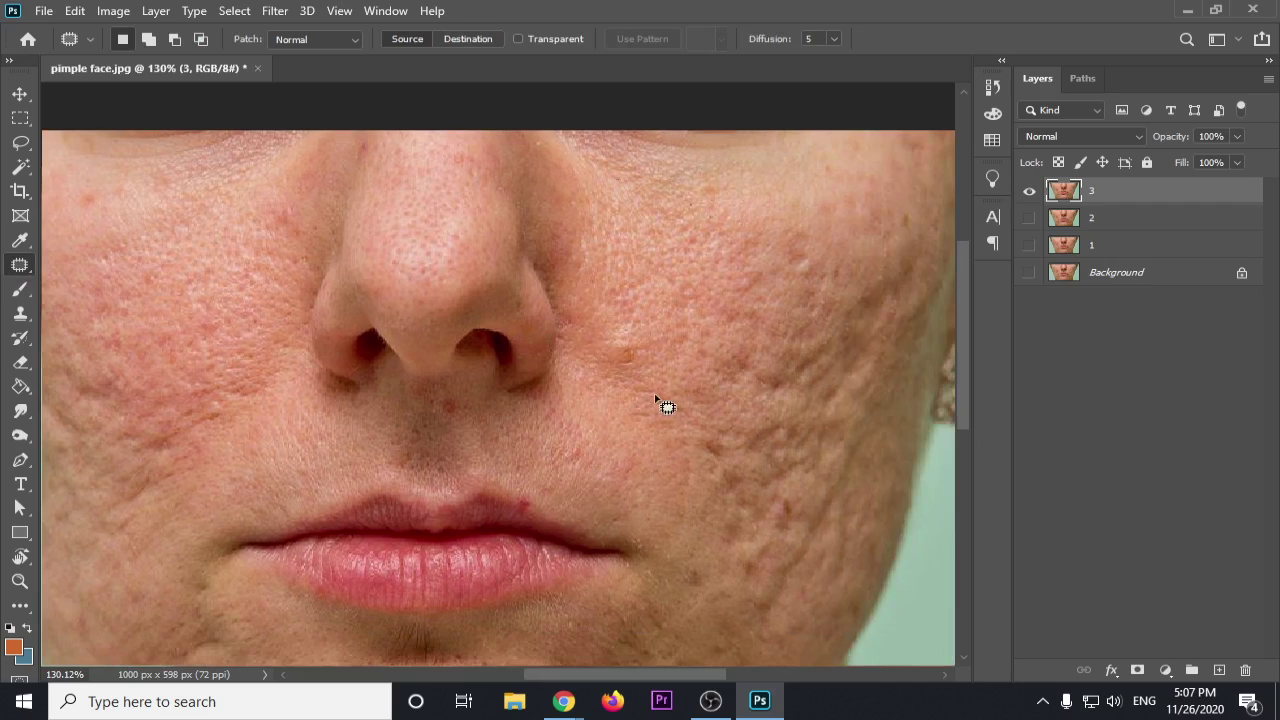
scroll(665, 405, "up", 4)
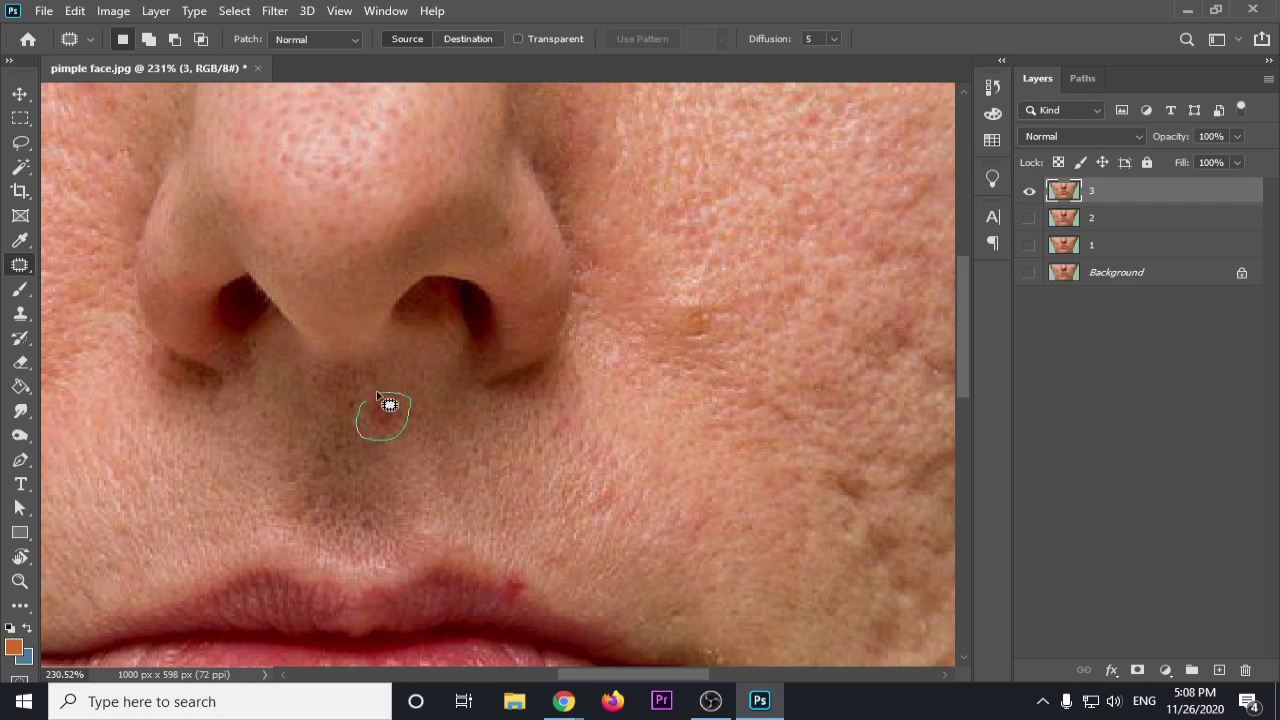
left_click_drag(363, 407, 235, 458)
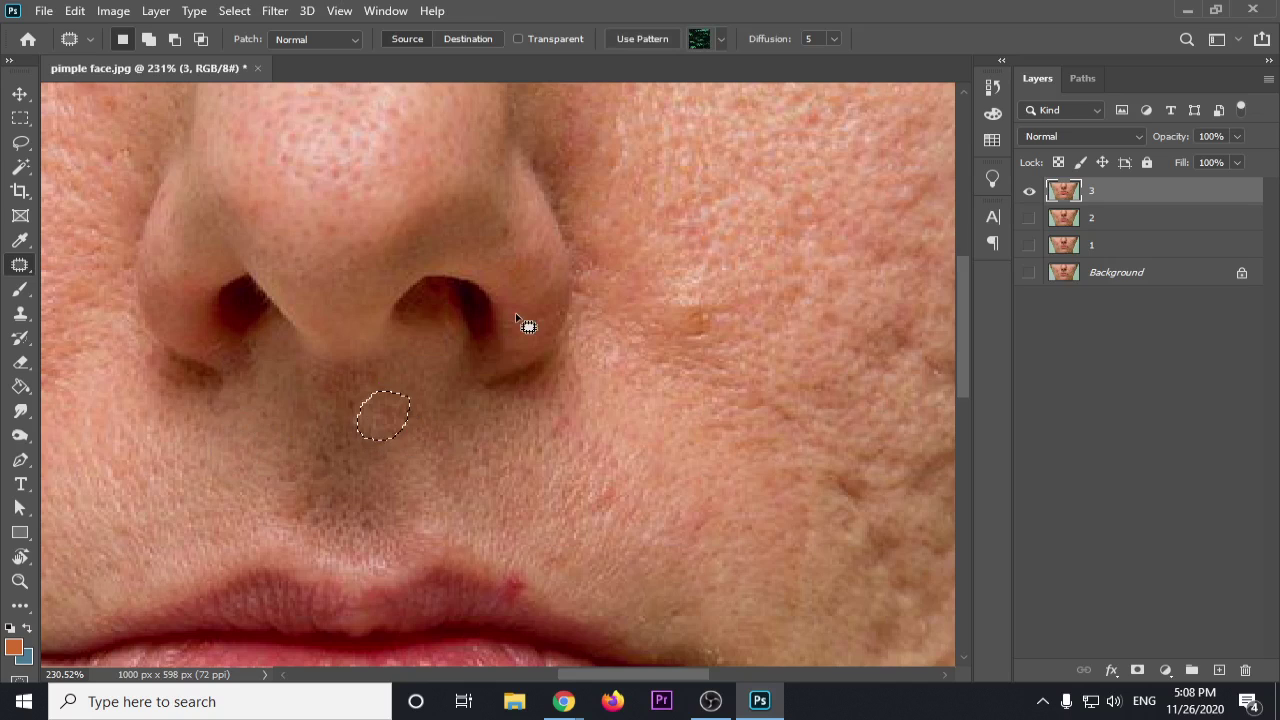
key("ctrl+d")
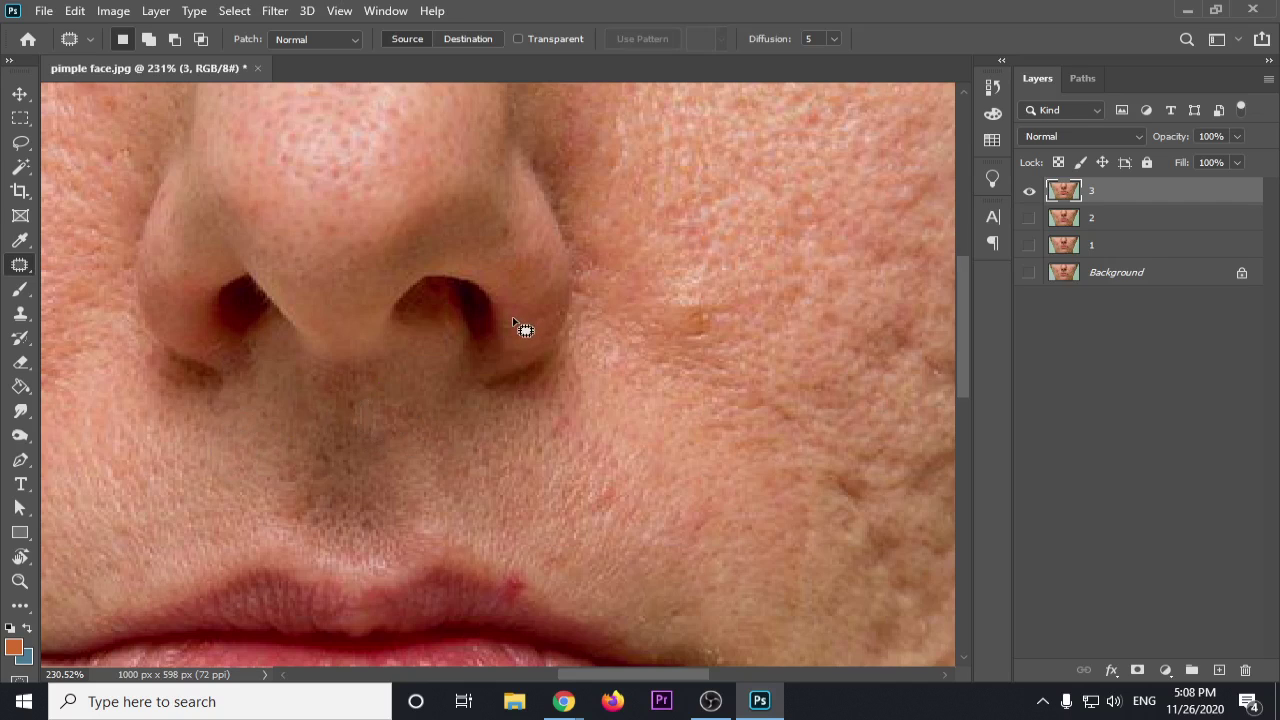
Step: Patch the brown spot on the cheek beside the nostril with clean skin below it, and deselect the area
left_click_drag(666, 314, 667, 305)
left_click_drag(672, 318, 640, 423)
key("ctrl+d")
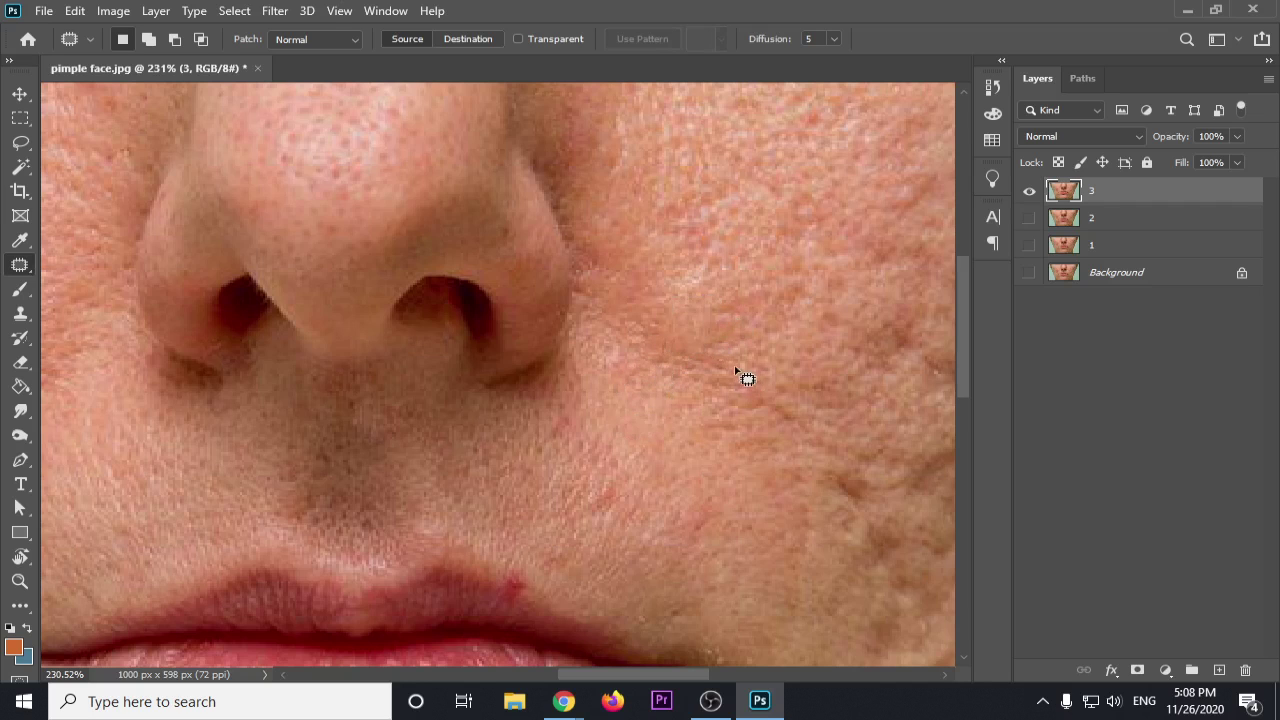
Step: Patch the red spot on the upper lip's edge with an adjacent stretch of the lip line, and deselect
left_click_drag(677, 431, 442, 329)
left_click_drag(361, 359, 626, 308)
scroll(629, 449, "up", 7)
mouse_move(500, 485)
left_mouse_down()
mouse_move(552, 477)
mouse_move(547, 413)
mouse_move(497, 425)
mouse_move(603, 470)
left_mouse_up()
key("ctrl+d")
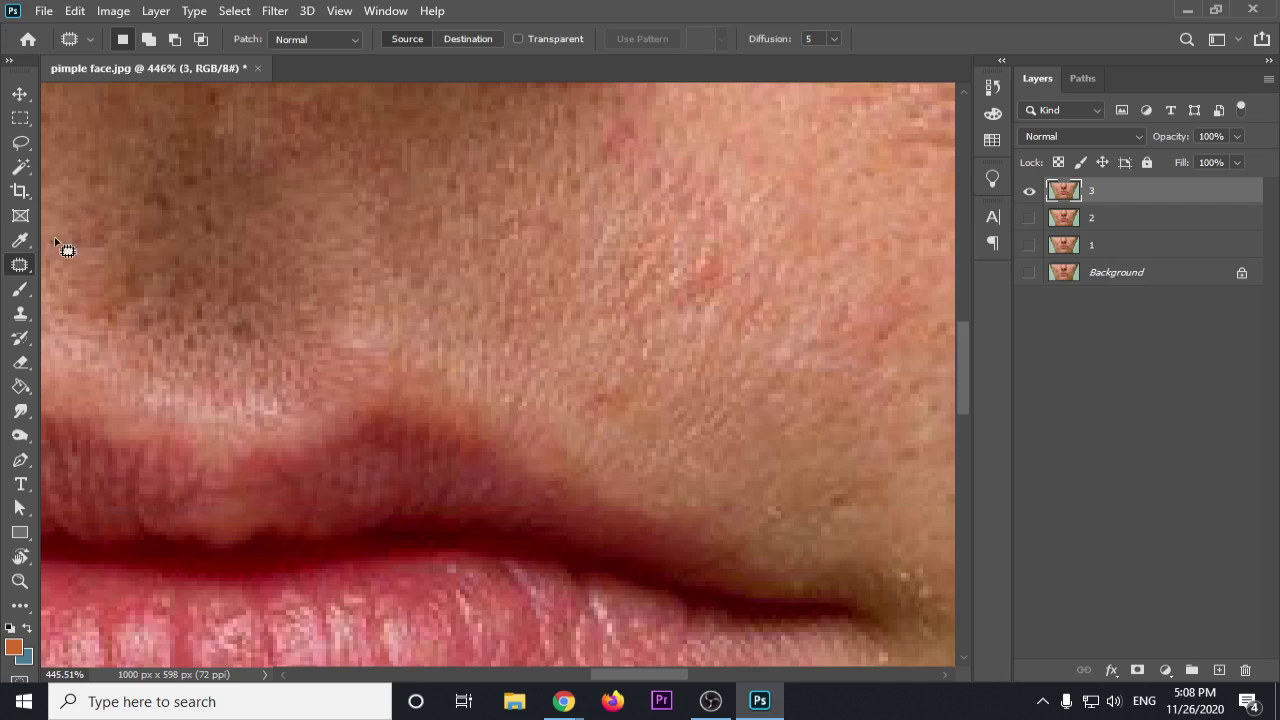
right_click(20, 264)
left_click(86, 280)
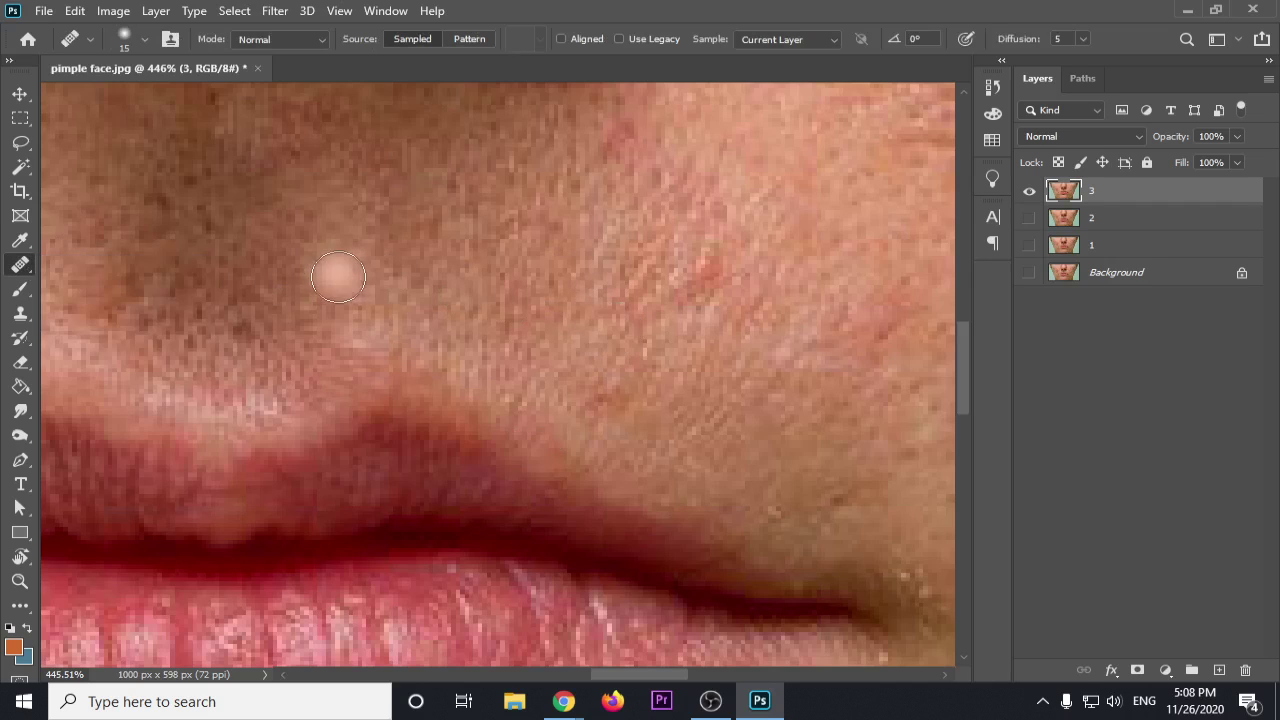
right_click(17, 270)
left_click(77, 301)
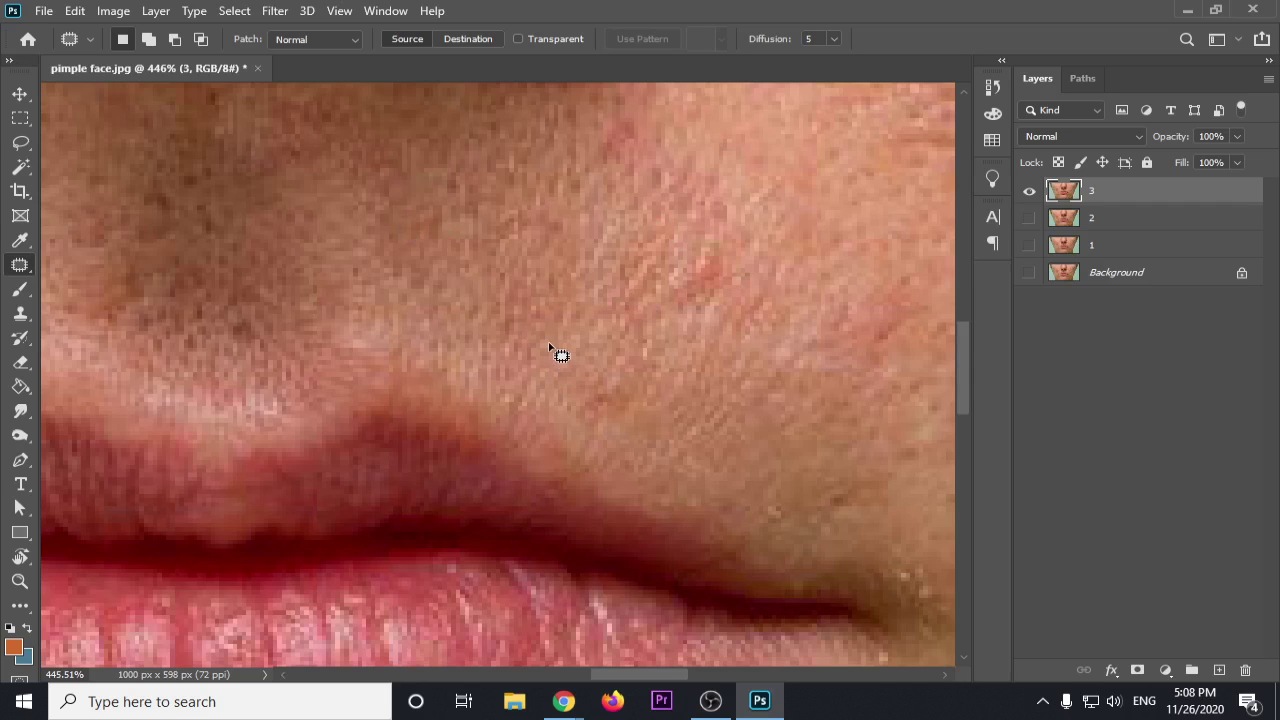
scroll(550, 346, "down", 10)
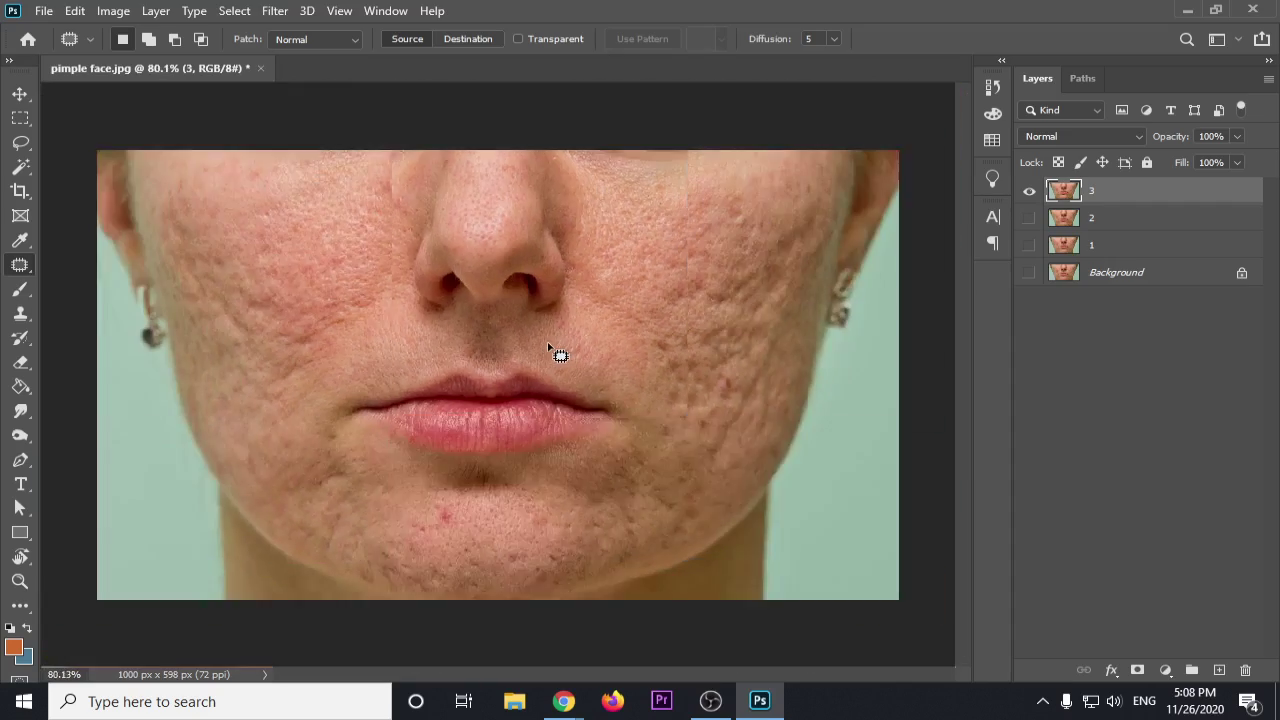
Step: Patch the red pimple on the chin with clear skin beside it, and clear the selection
scroll(277, 466, "down", 1)
scroll(443, 451, "up", 5)
scroll(515, 455, "up", 4)
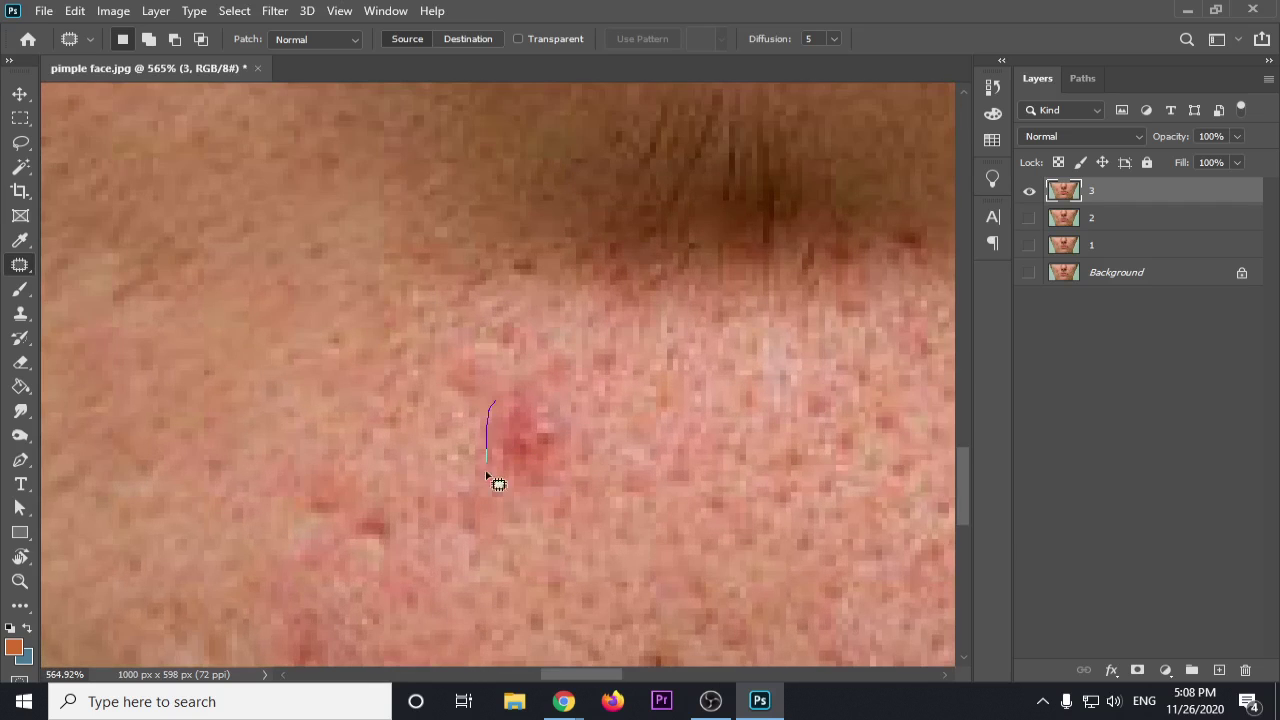
left_click_drag(487, 477, 486, 409)
mouse_move(580, 440)
left_mouse_down()
mouse_move(303, 400)
mouse_move(336, 393)
left_mouse_up()
key("ctrl+d")
Step: Patch the reddish oval patch of chin skin just above the treated pimple with smoother neighbouring skin, and deselect
mouse_move(480, 316)
left_mouse_down()
mouse_move(411, 428)
mouse_move(491, 320)
left_mouse_up()
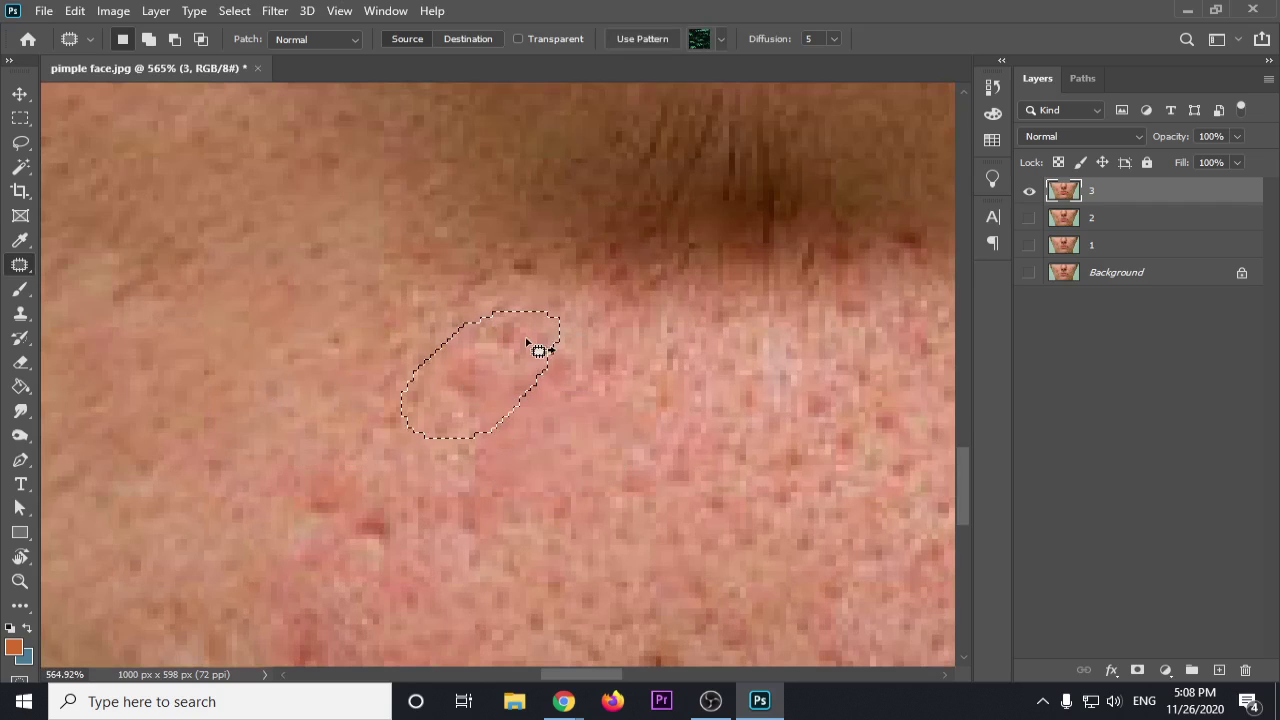
left_click_drag(529, 369, 290, 318)
key("ctrl+d")
scroll(445, 387, "down", 8)
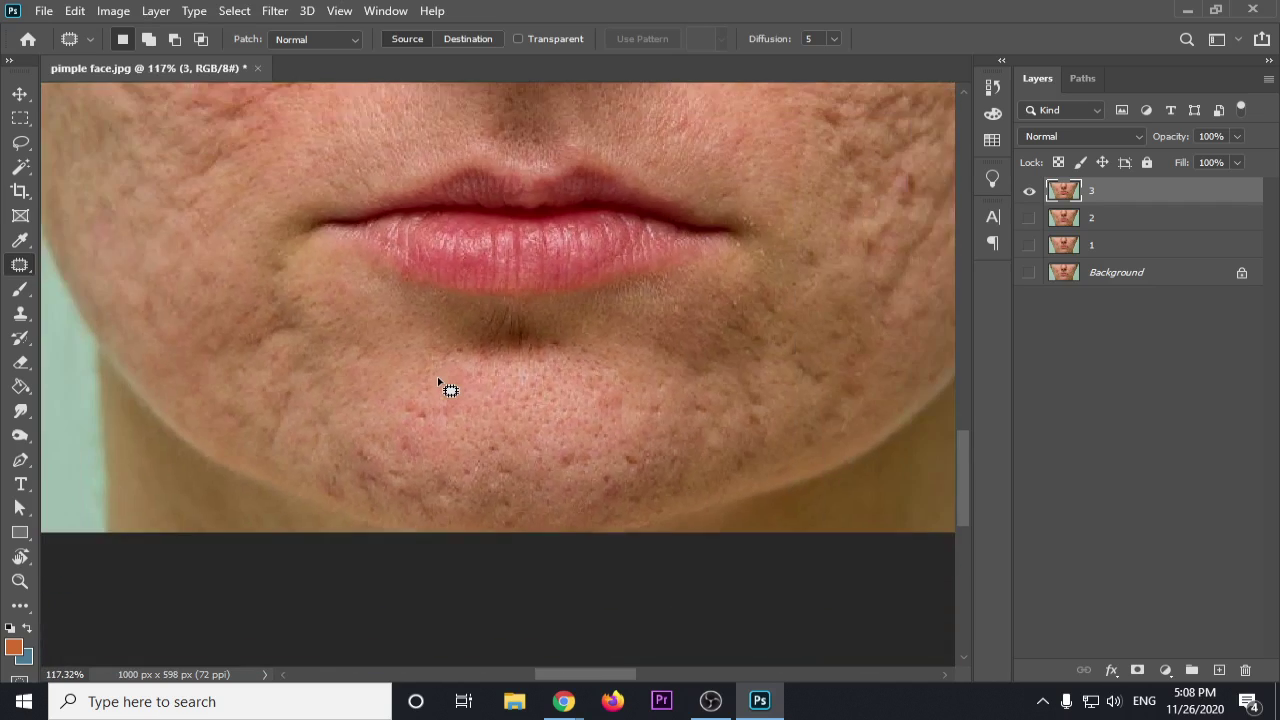
Step: Patch the red spots on the upper part of the photo's left cheek with smoother nearby skin, deselecting after each patch
scroll(445, 387, "down", 5)
scroll(451, 383, "up", 4)
scroll(318, 281, "up", 2)
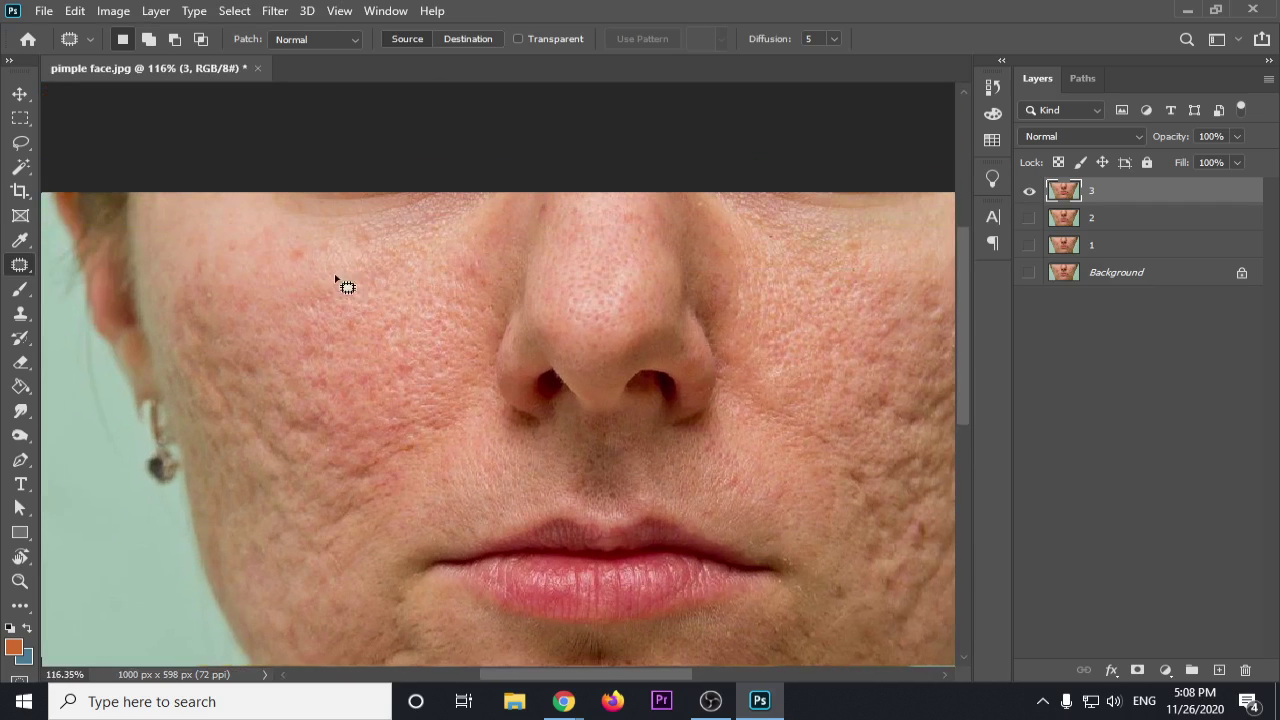
mouse_move(305, 268)
left_mouse_down()
mouse_move(218, 252)
mouse_move(275, 259)
mouse_move(270, 331)
mouse_move(321, 297)
left_mouse_up()
key("ctrl+d")
key("ctrl+d")
left_click_drag(321, 301, 257, 255)
key("ctrl+d")
Step: Patch the rough skin between the photo's left cheek and the nose with smoother cheek skin, clearing each selection
mouse_move(388, 257)
left_mouse_down()
mouse_move(305, 291)
mouse_move(369, 236)
mouse_move(359, 316)
mouse_move(281, 287)
mouse_move(370, 300)
mouse_move(321, 258)
left_mouse_up()
key("ctrl+d")
key("ctrl+d")
left_click_drag(332, 272, 270, 273)
key("ctrl+d")
Step: Patch the pitted middle area of the photo's left cheek with the smoothed skin above it, and deselect
mouse_move(322, 316)
left_mouse_down()
mouse_move(329, 414)
mouse_move(316, 320)
left_mouse_up()
mouse_move(340, 374)
left_mouse_down()
mouse_move(290, 283)
mouse_move(233, 371)
mouse_move(285, 292)
left_mouse_up()
key("ctrl+d")
key("ctrl+d")
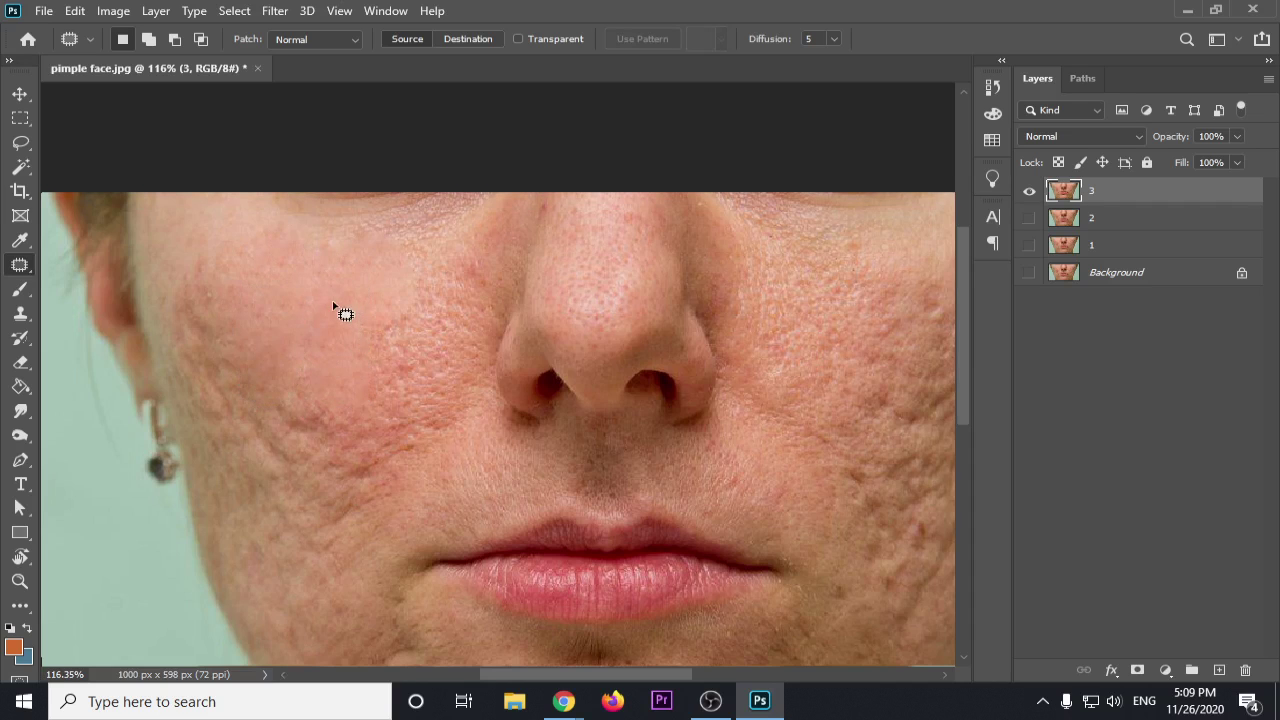
scroll(282, 403, "down", 4)
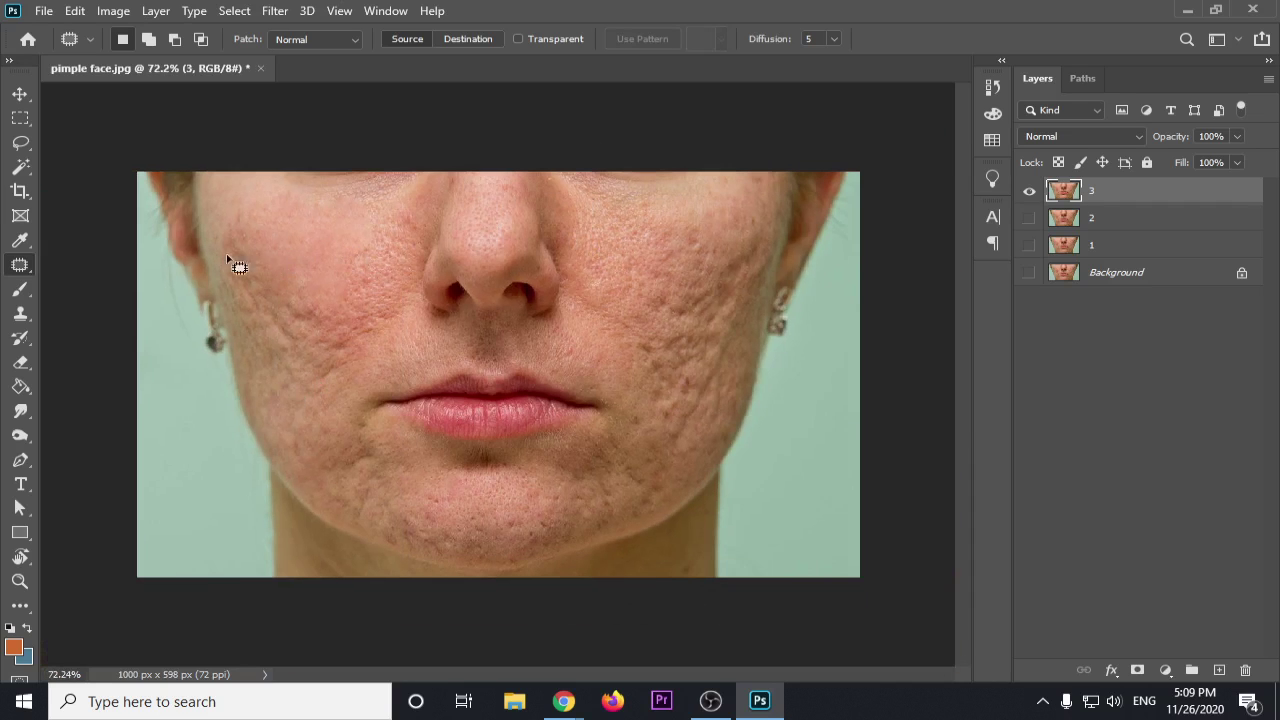
Step: Hide layer 3, then select the Background layer and make it visible, leaving its levels unadjusted
left_click(1029, 191)
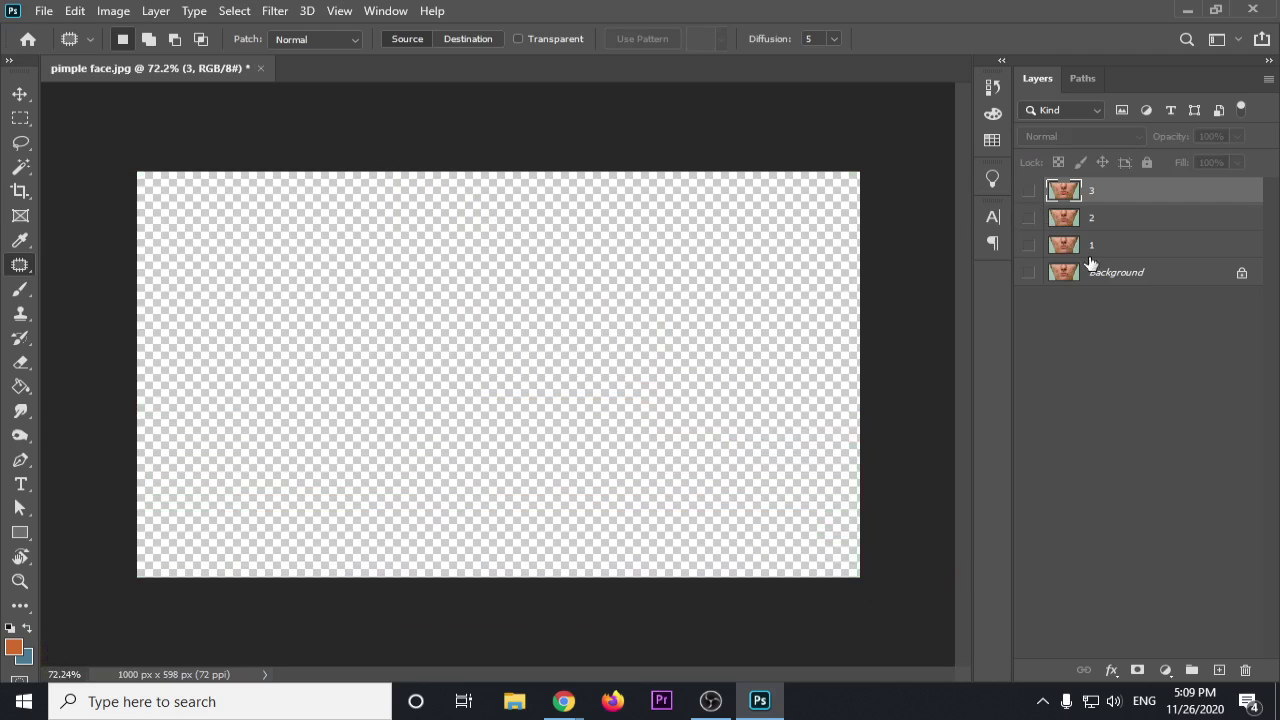
left_click(1062, 274)
left_click(1030, 275)
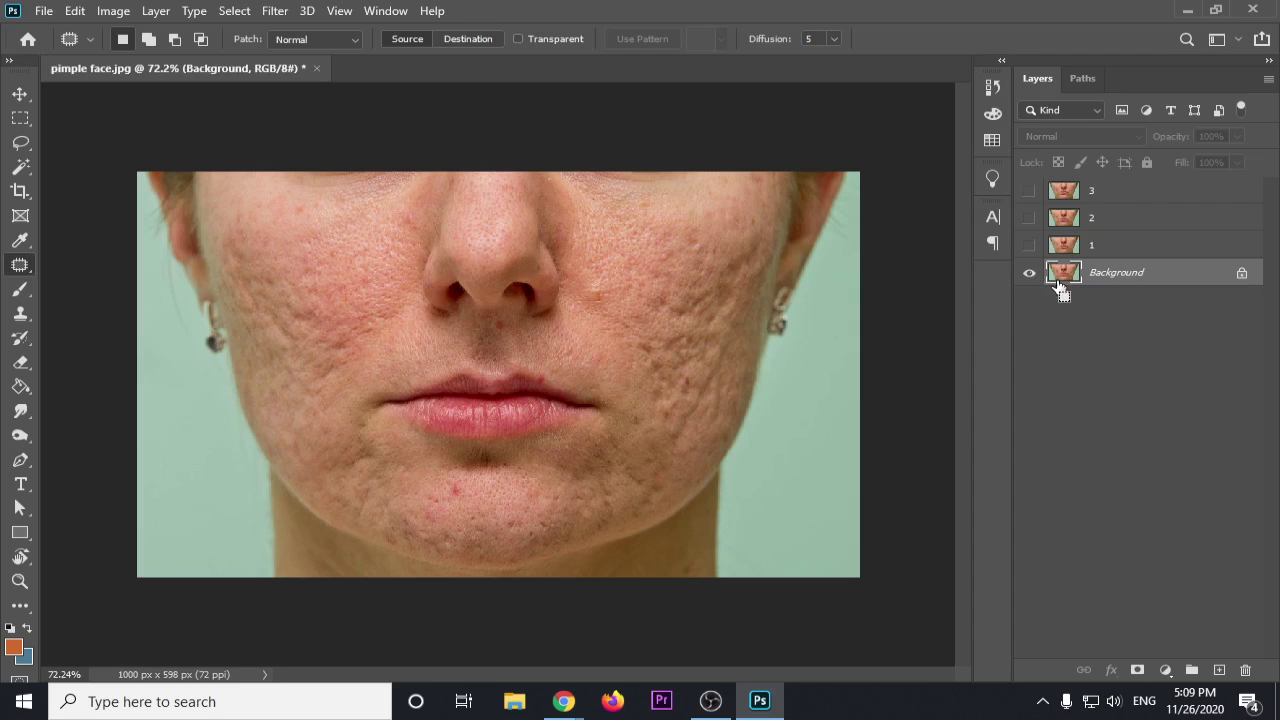
key("ctrl+l")
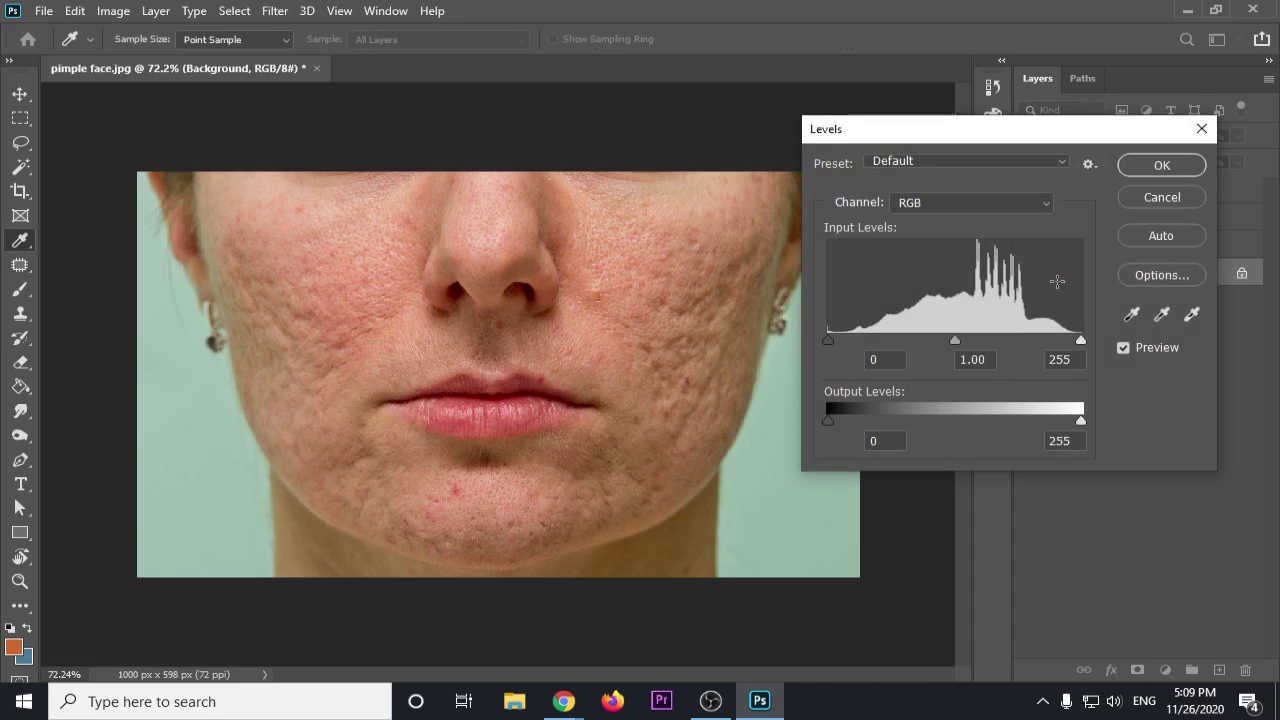
left_click(1152, 204)
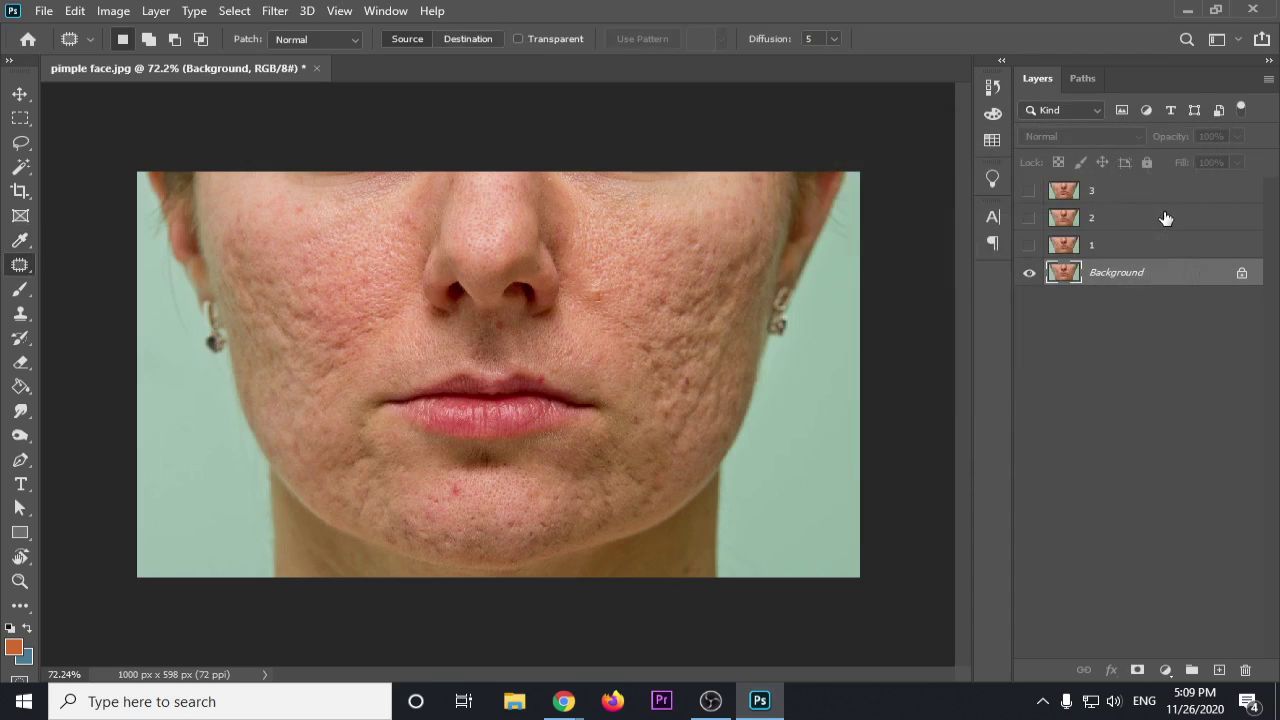
Step: Duplicate the Background layer, bring the copy to the top of the layer stack and rename it 4
key("ctrl+j")
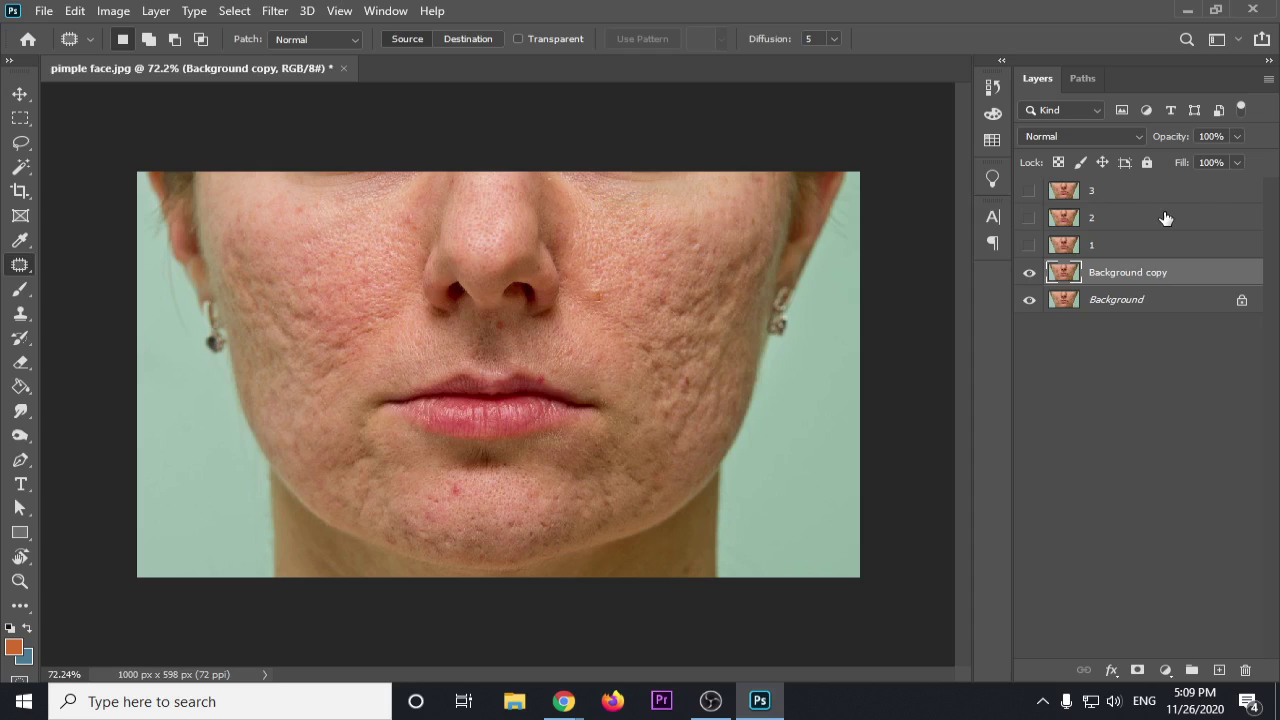
key("ctrl+shift+bracketright")
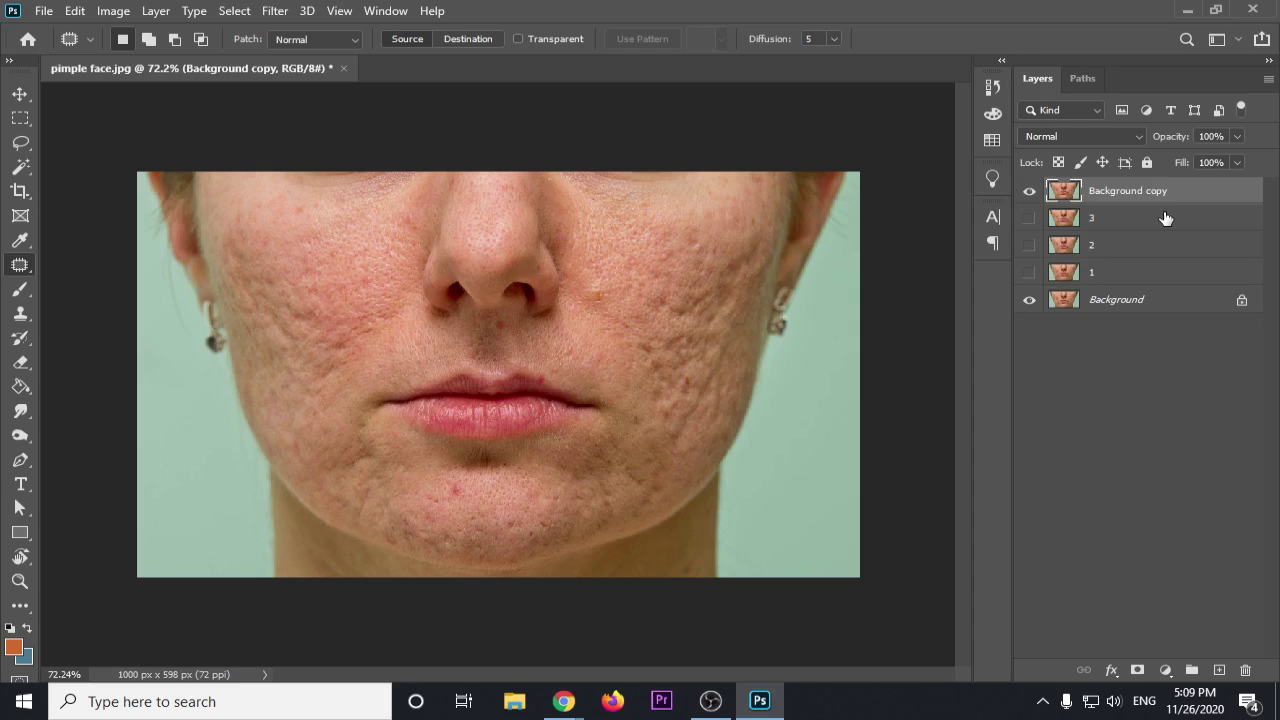
double_click(1138, 191)
type("4")
key("Return")
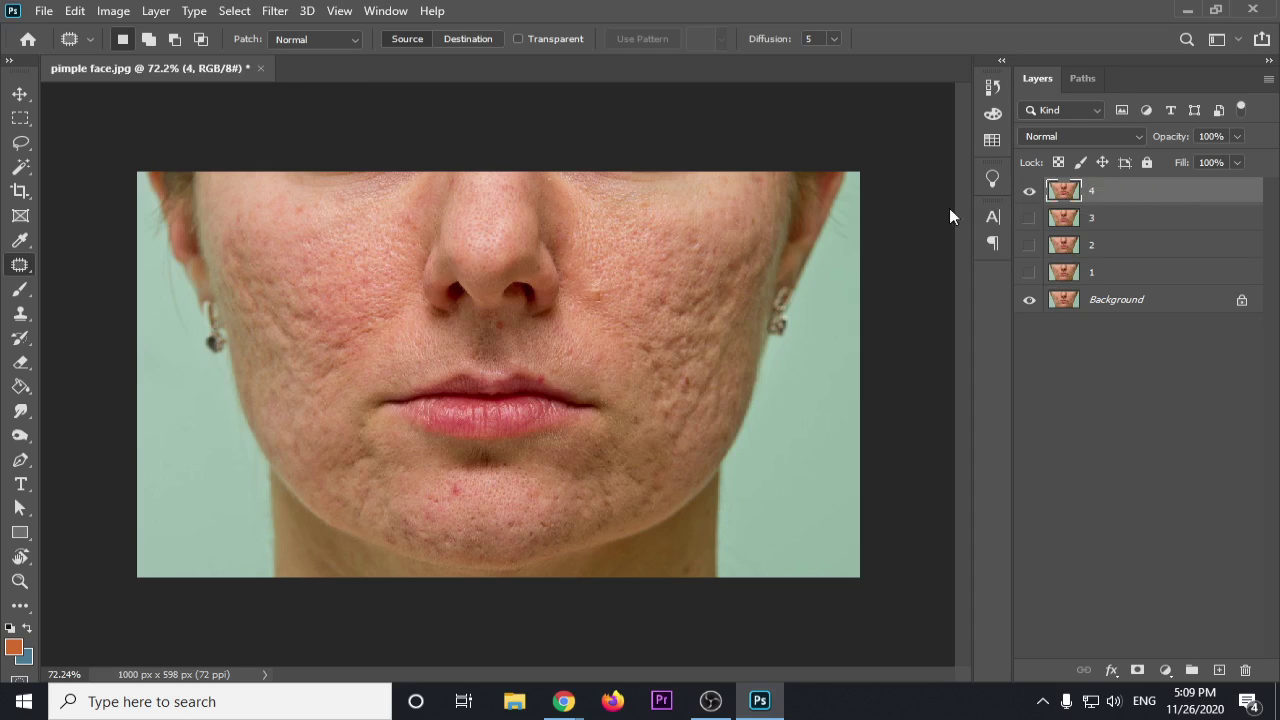
Step: Use the Content-Aware Move Tool on layer 4 to relocate the red chin pimple above the photo's left mouth corner
right_click(19, 268)
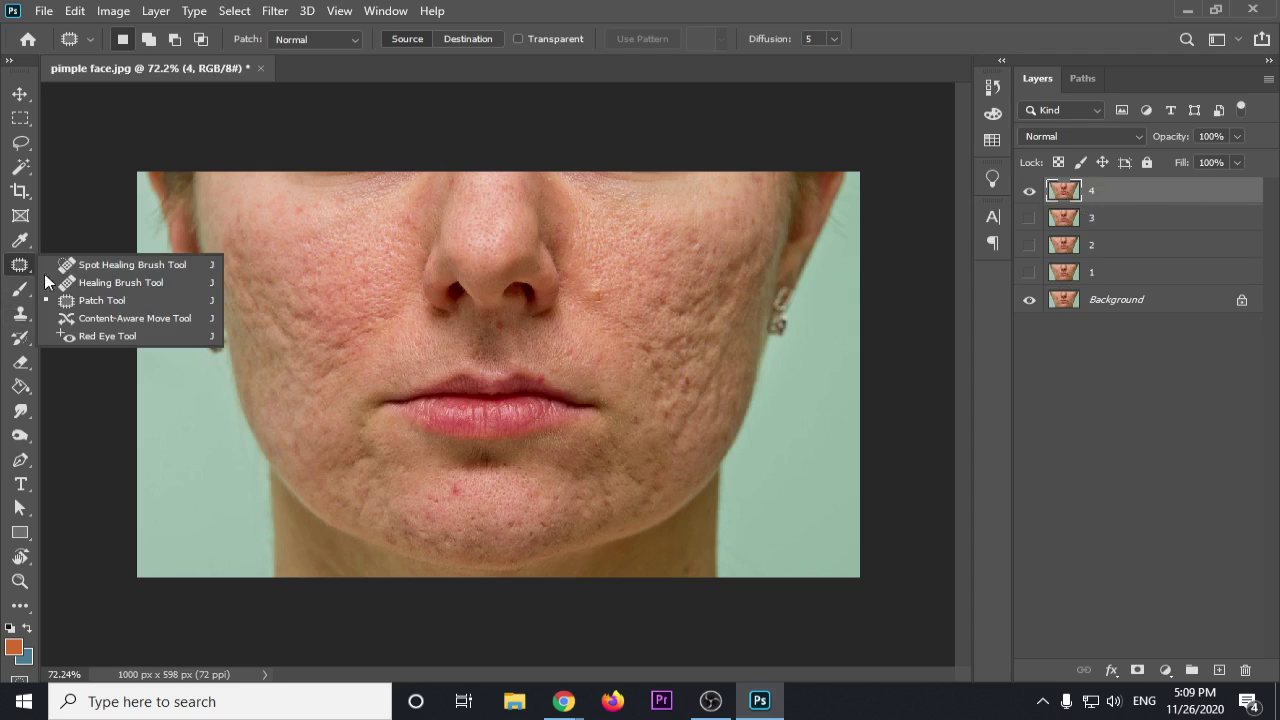
left_click(92, 316)
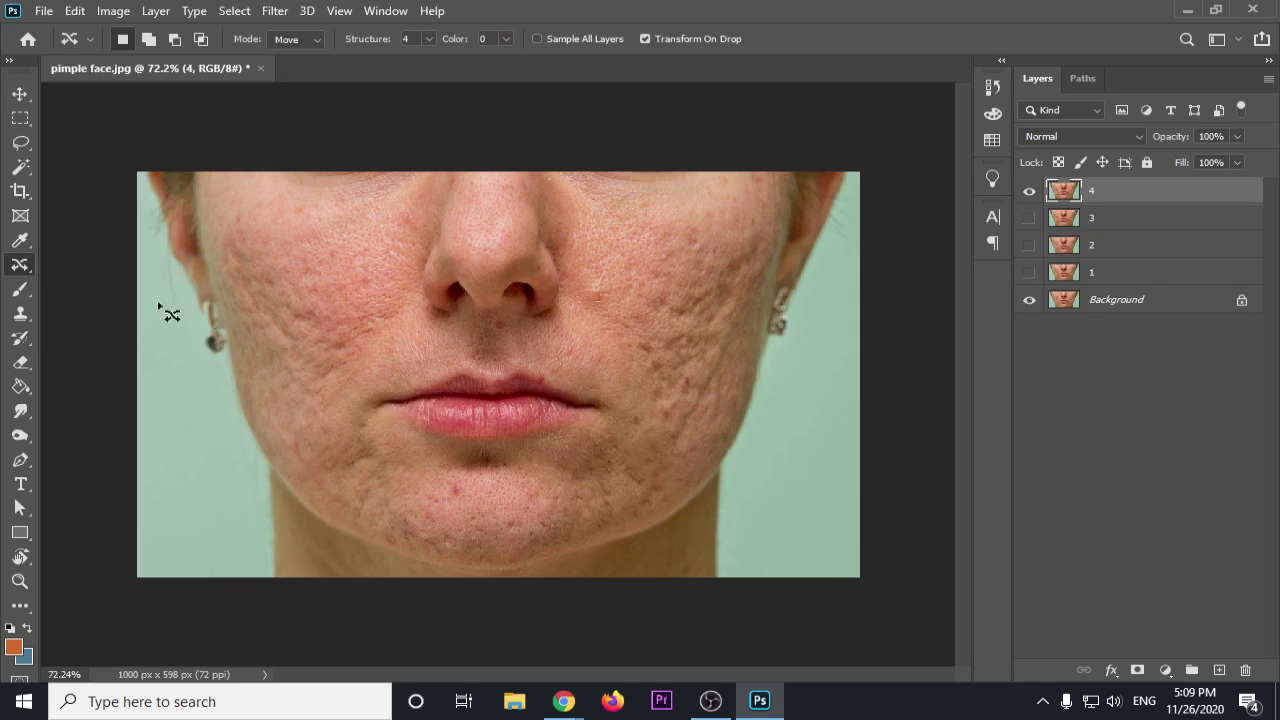
scroll(486, 510, "up", 5)
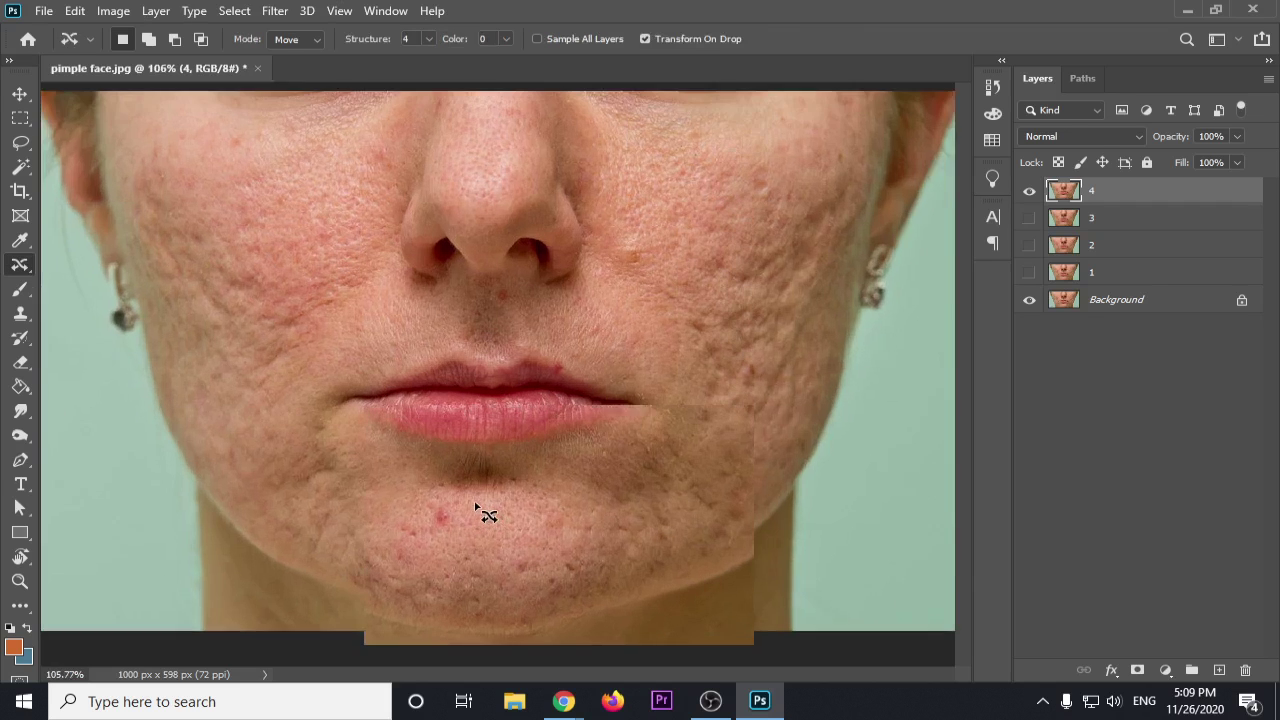
left_click_drag(486, 506, 513, 427)
scroll(455, 460, "up", 1)
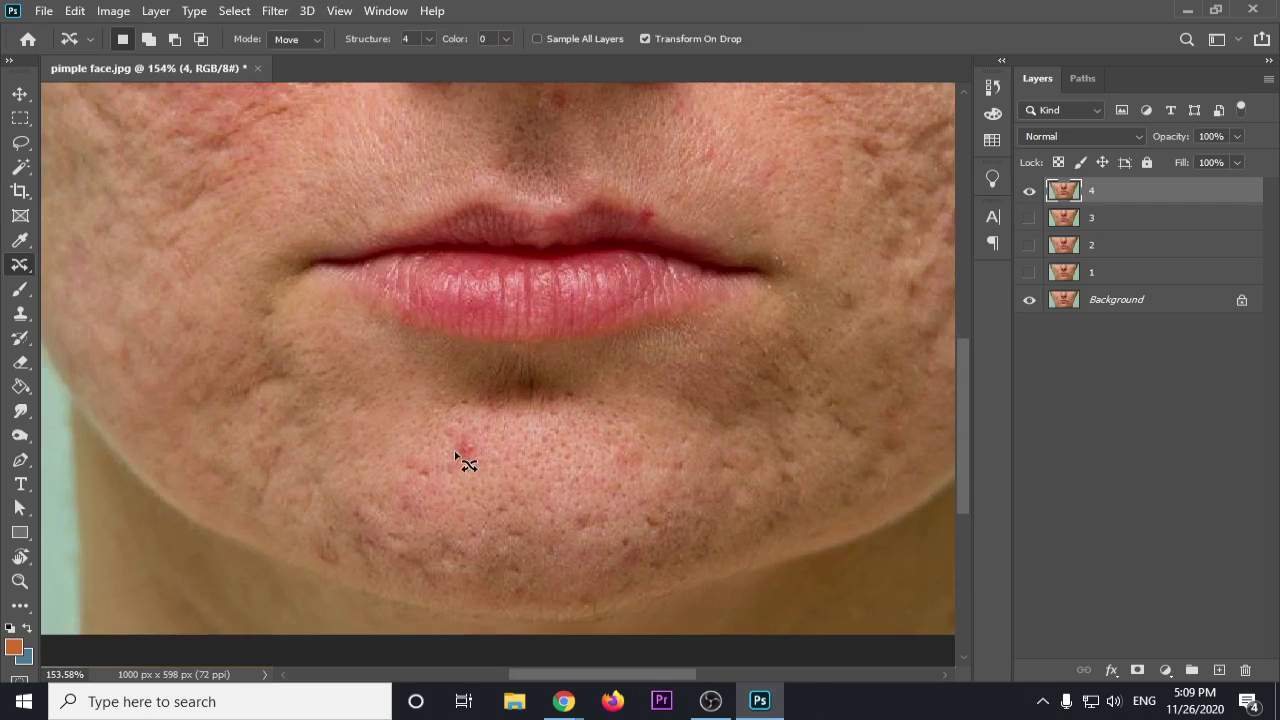
scroll(468, 453, "up", 2)
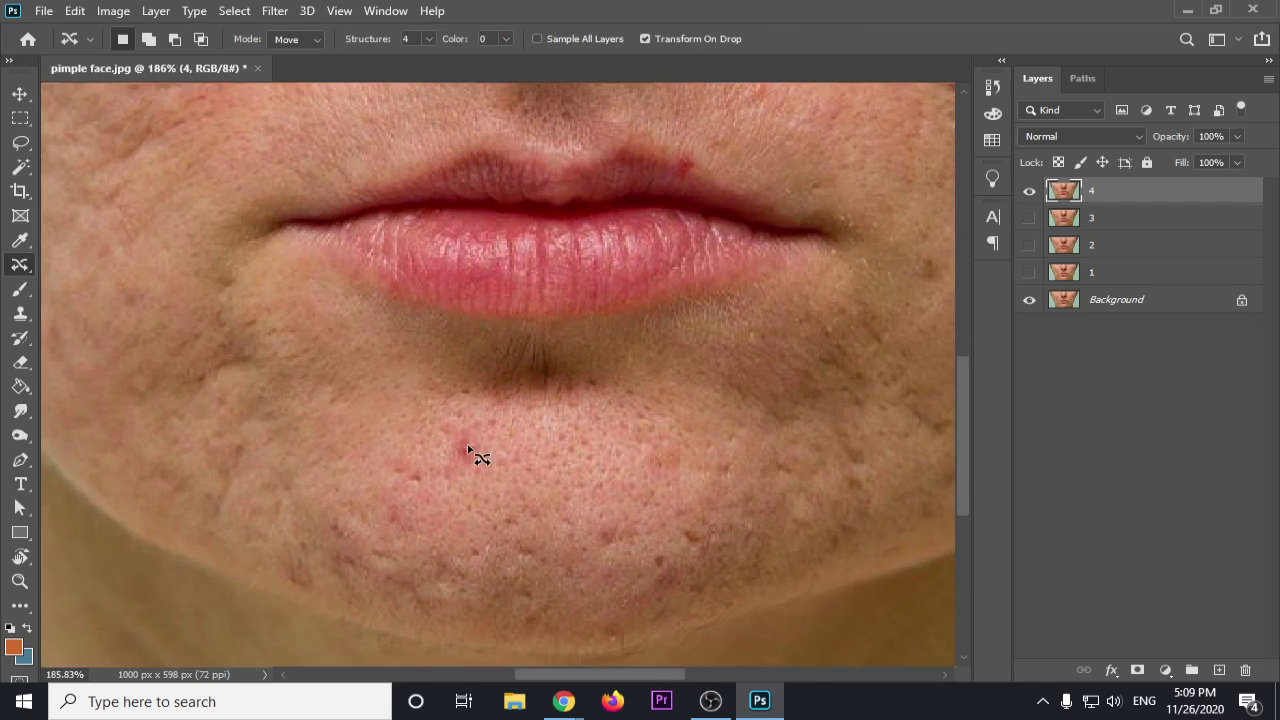
mouse_move(444, 442)
left_mouse_down()
mouse_move(455, 413)
mouse_move(490, 423)
mouse_move(493, 449)
mouse_move(479, 462)
mouse_move(445, 456)
mouse_move(459, 414)
mouse_move(473, 416)
mouse_move(428, 440)
mouse_move(236, 358)
mouse_move(222, 200)
mouse_move(265, 157)
mouse_move(334, 140)
left_mouse_up()
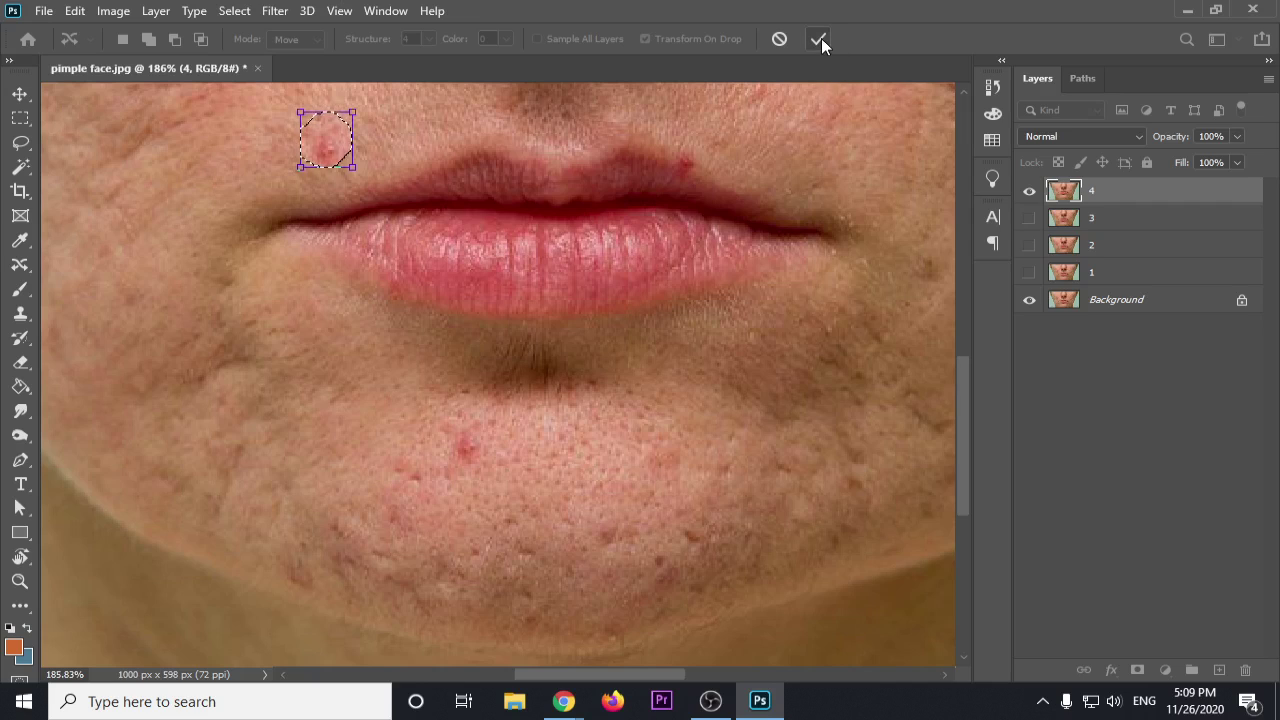
key("Return")
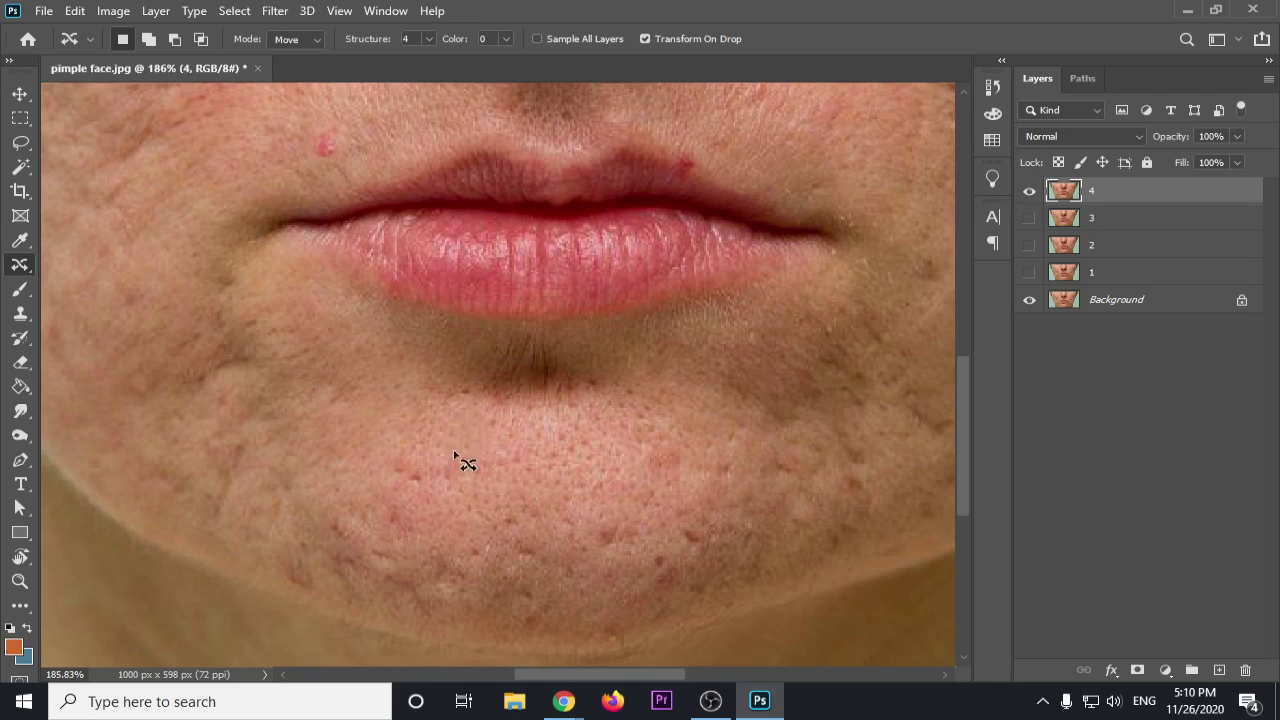
Step: Try moving the dark shadow beneath the lower lip to the skin below the photo's left mouth corner, and deselect
mouse_move(505, 335)
left_mouse_down()
mouse_move(469, 383)
mouse_move(515, 418)
left_mouse_up()
mouse_move(553, 341)
left_mouse_down()
mouse_move(308, 340)
mouse_move(256, 284)
left_mouse_up()
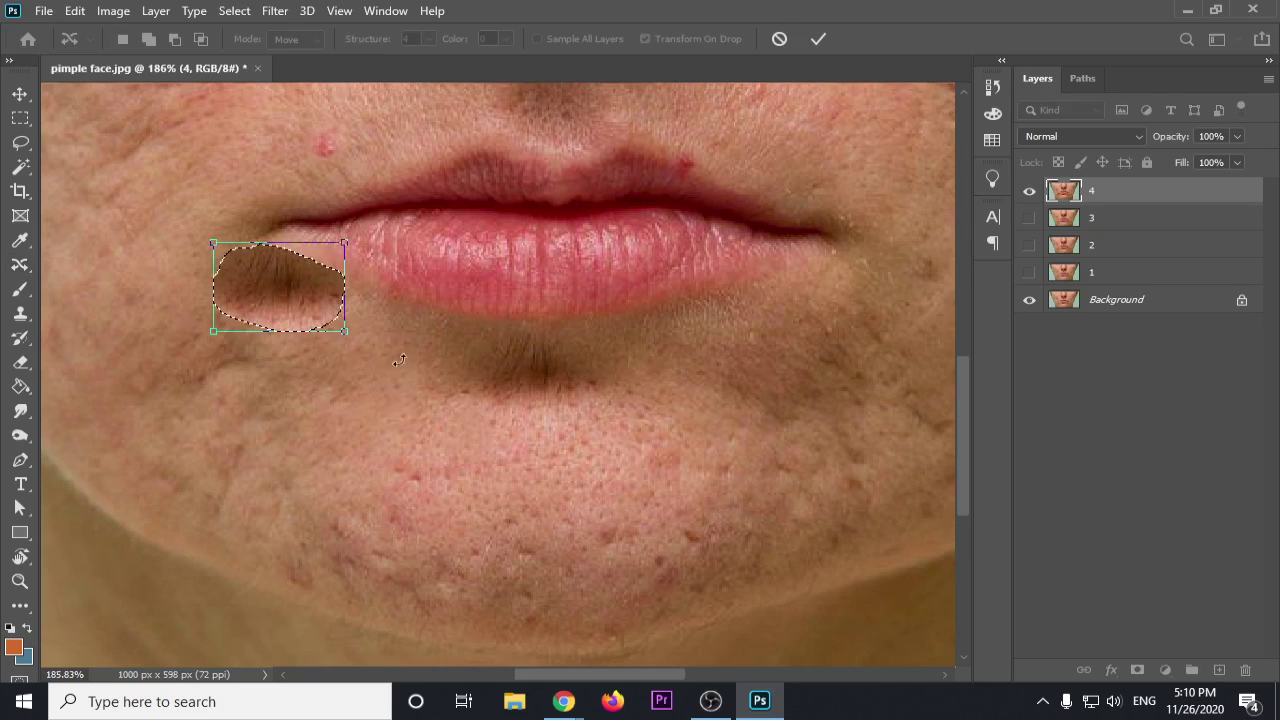
key("Return")
key("ctrl+d")
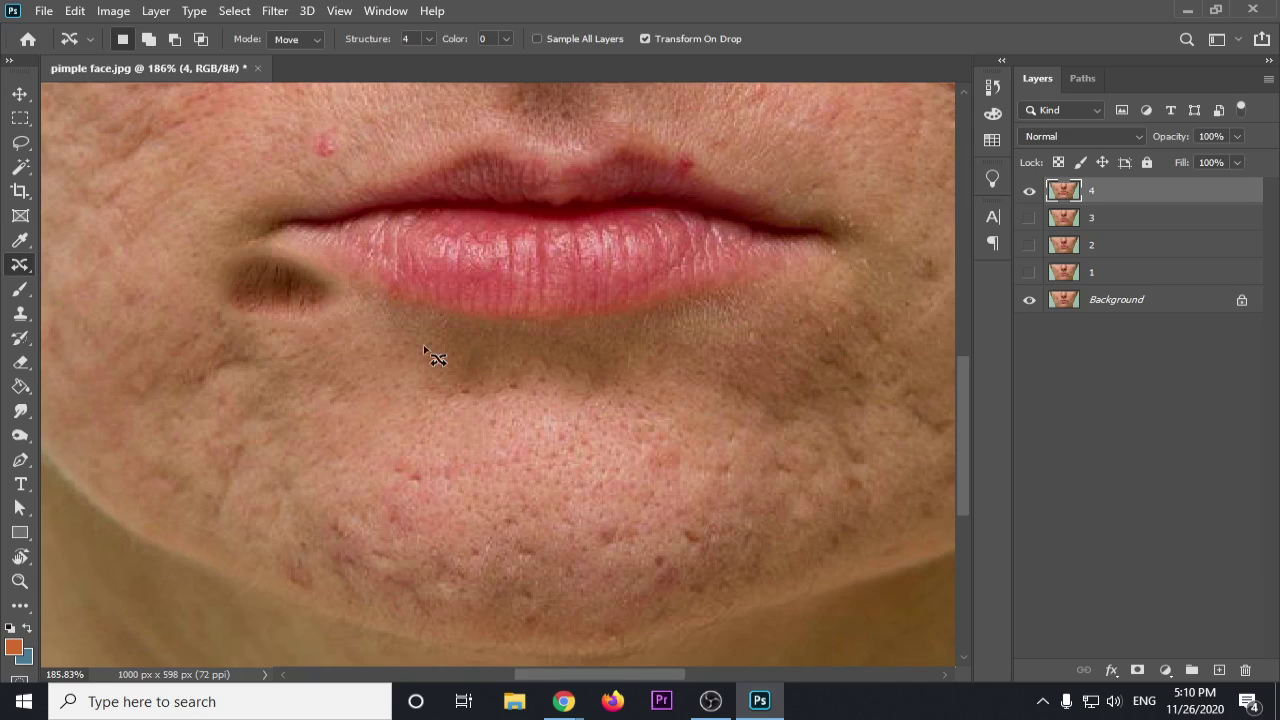
Step: Undo the move of the shadow beneath the lower lip and clear its selection
key("ctrl+z")
key("ctrl+z")
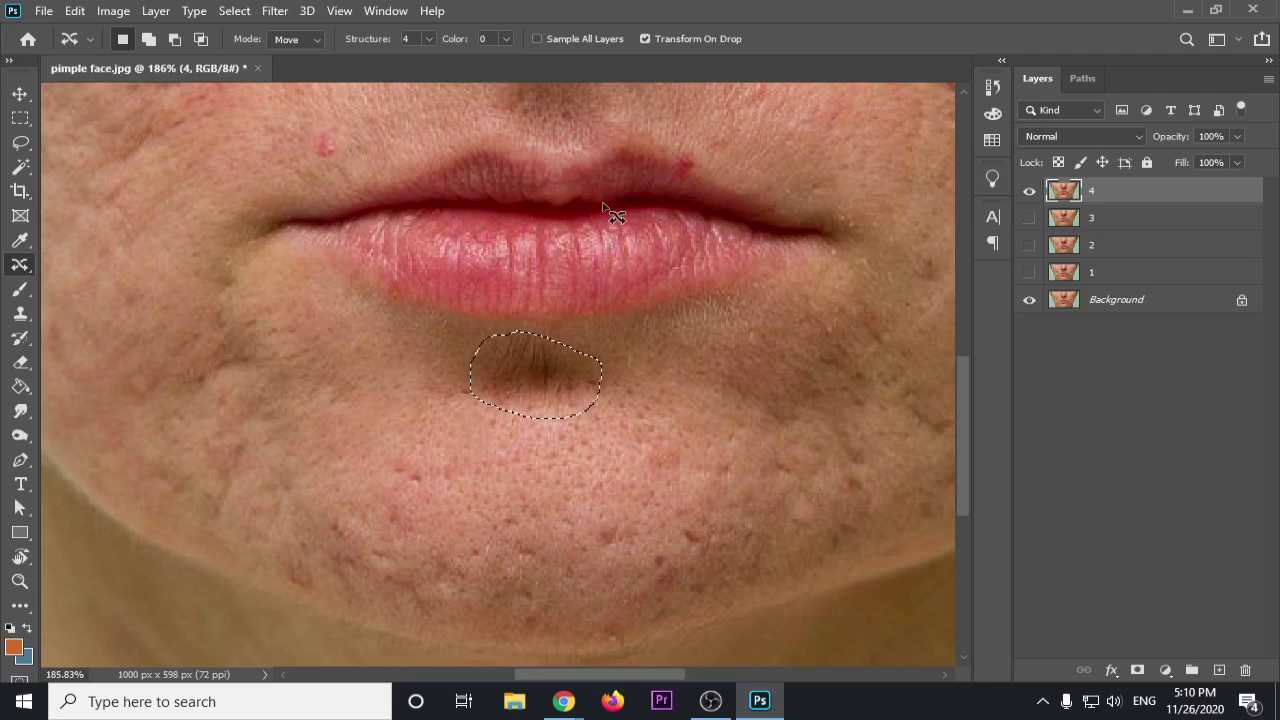
key("ctrl+d")
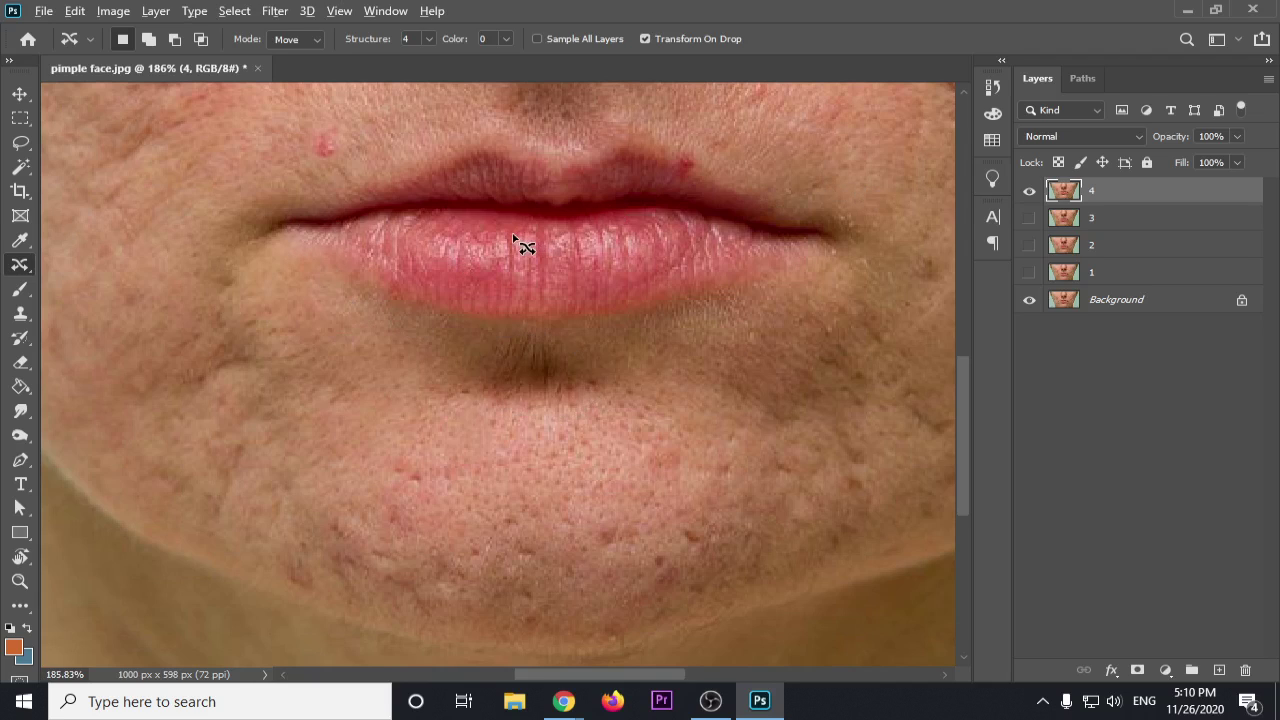
Step: Try moving the nostril on the photo's right side onto the adjacent cheek with Content-Aware Move, and deselect
scroll(528, 249, "down", 3)
left_click_drag(505, 165, 470, 374)
scroll(517, 340, "up", 1)
scroll(517, 345, "up", 3)
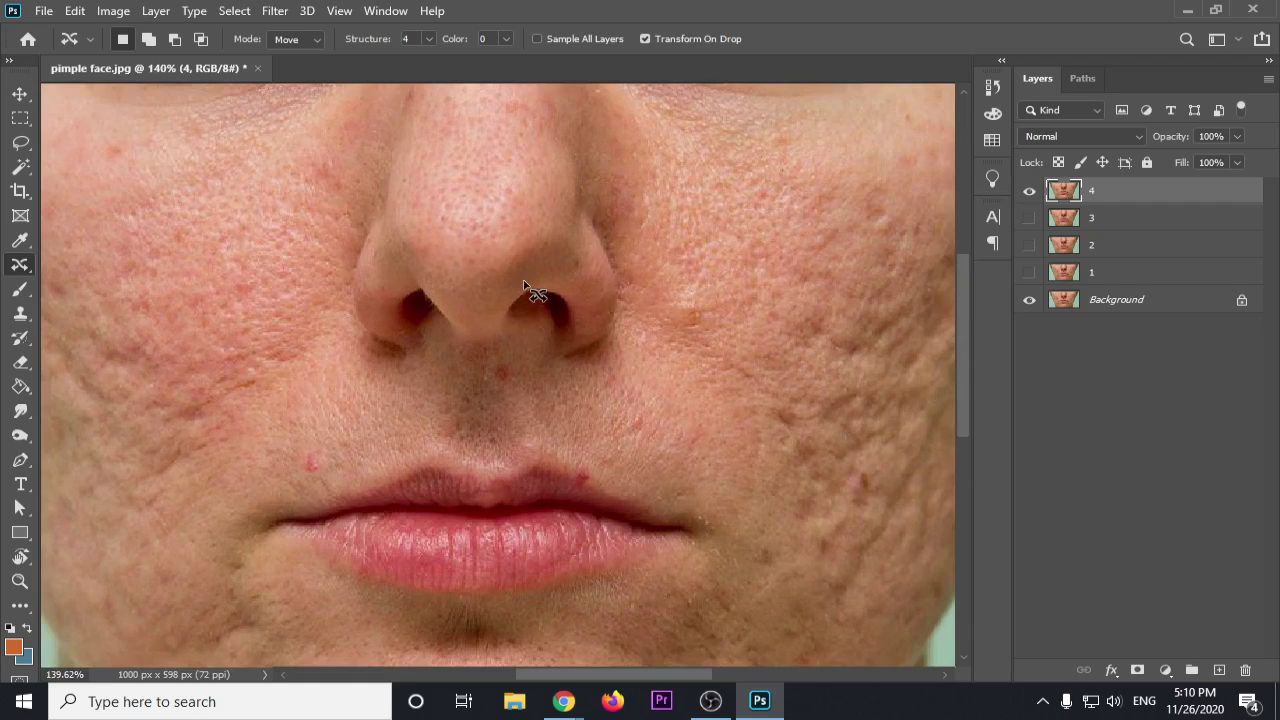
mouse_move(495, 299)
left_mouse_down()
mouse_move(571, 366)
mouse_move(514, 271)
left_mouse_up()
left_click_drag(535, 318, 727, 268)
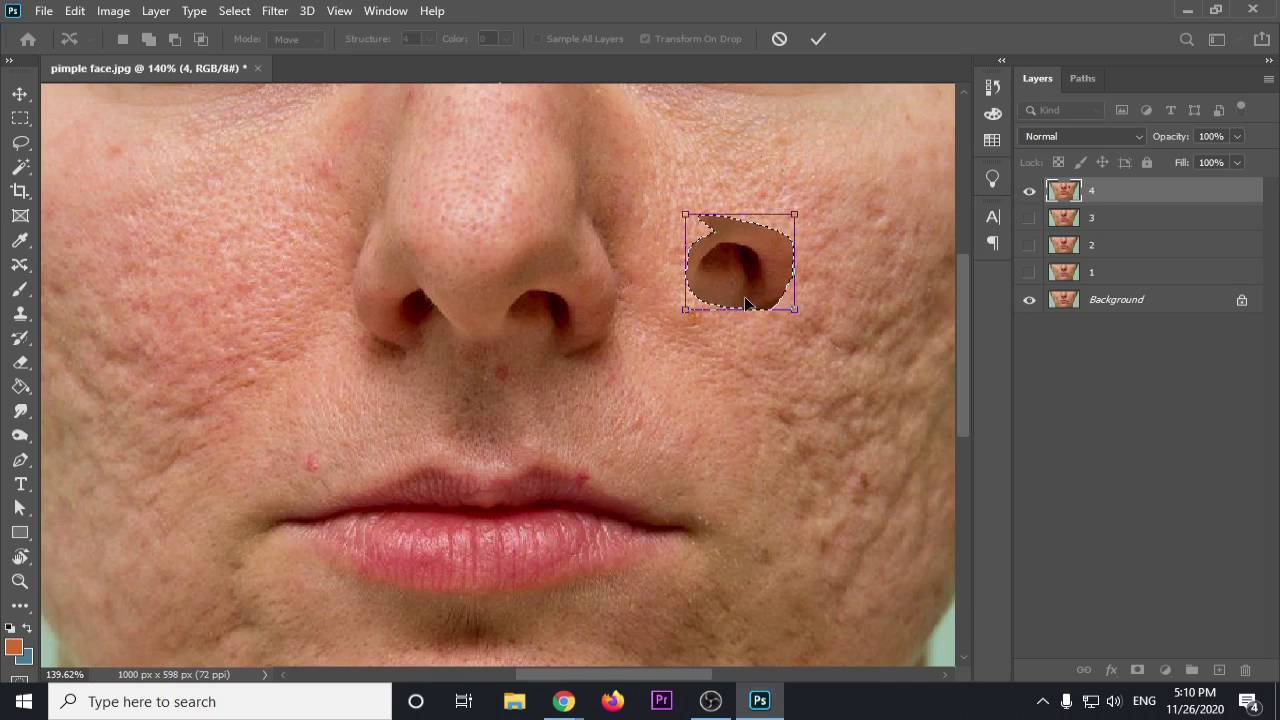
key("Return")
key("ctrl+d")
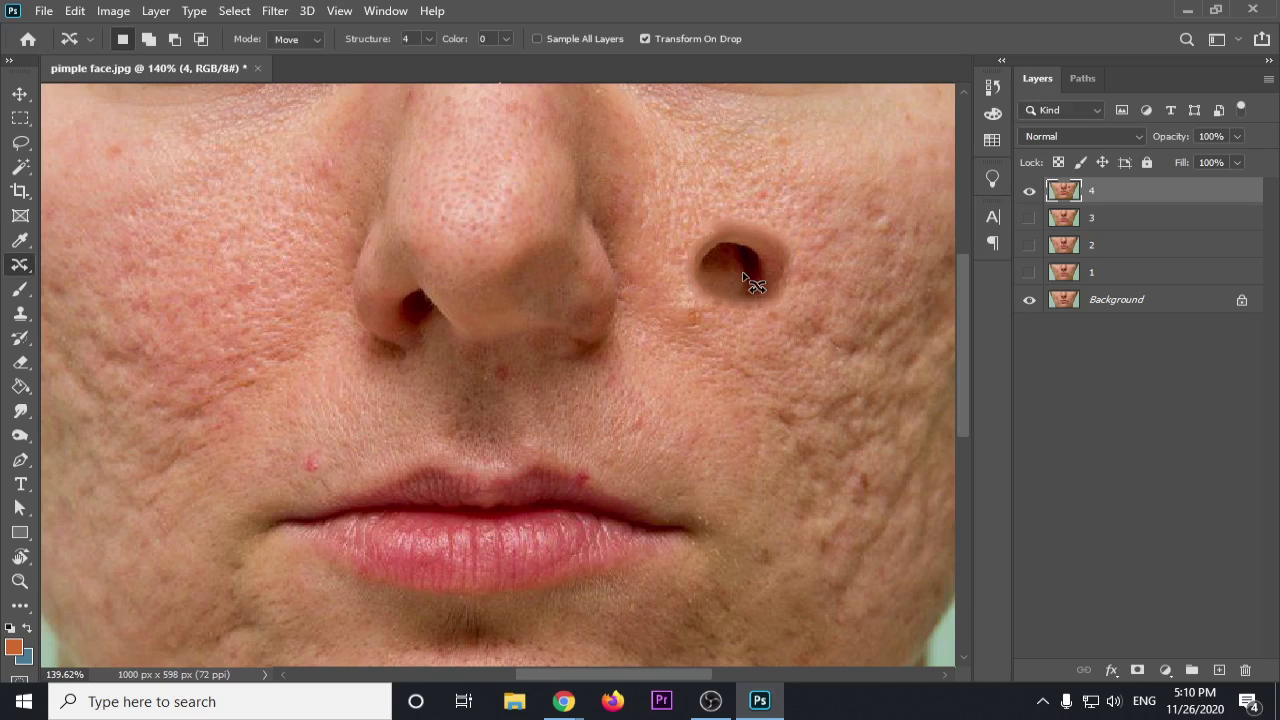
Step: Try moving the nostril on the photo's left side onto the cheek beside it, and deselect
mouse_move(410, 280)
left_mouse_down()
mouse_move(385, 336)
mouse_move(448, 328)
mouse_move(417, 278)
mouse_move(413, 297)
mouse_move(350, 247)
mouse_move(264, 251)
left_mouse_up()
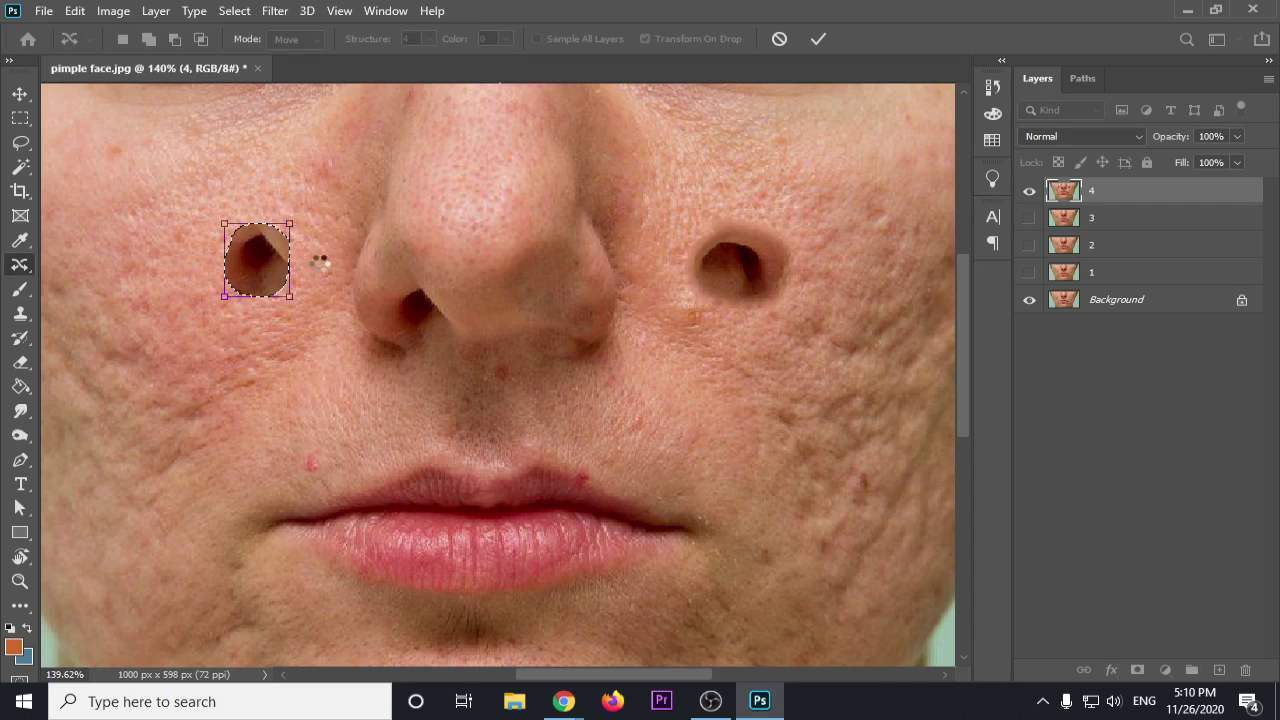
key("Return")
key("ctrl+d")
scroll(357, 314, "down", 5)
scroll(357, 319, "down", 1)
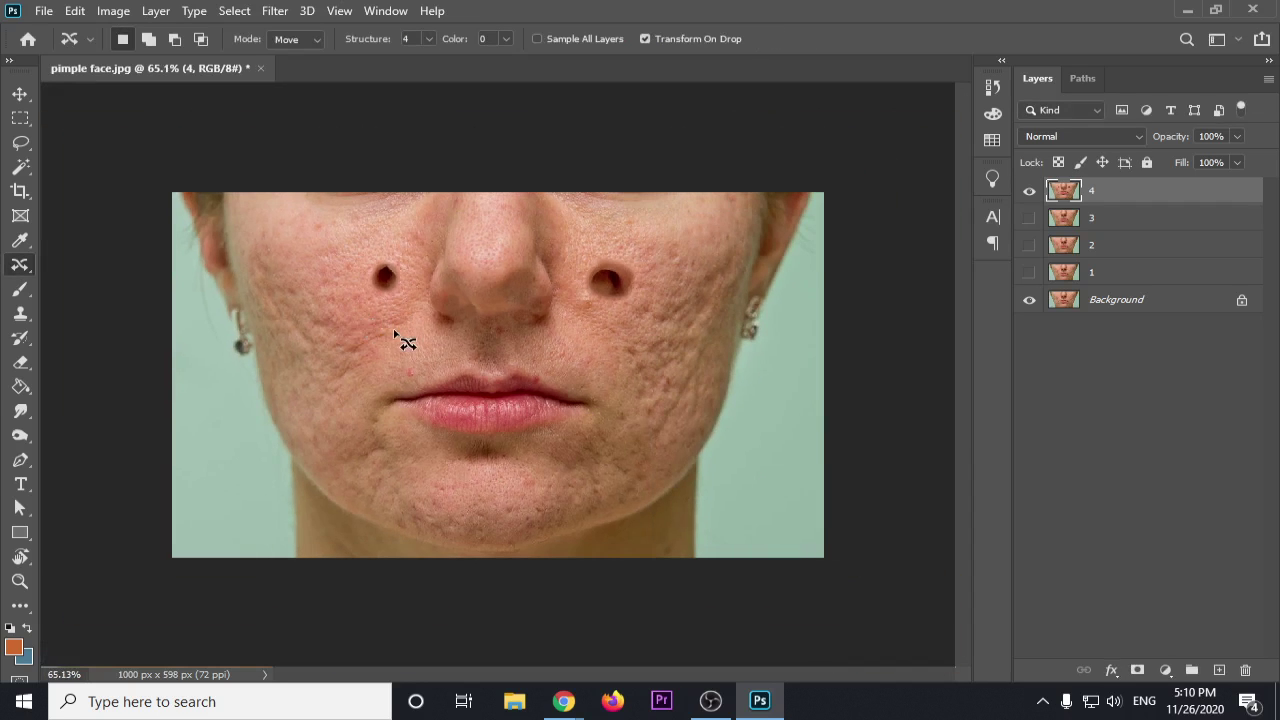
Step: Undo both nostril moves and their selections
scroll(486, 323, "up", 4)
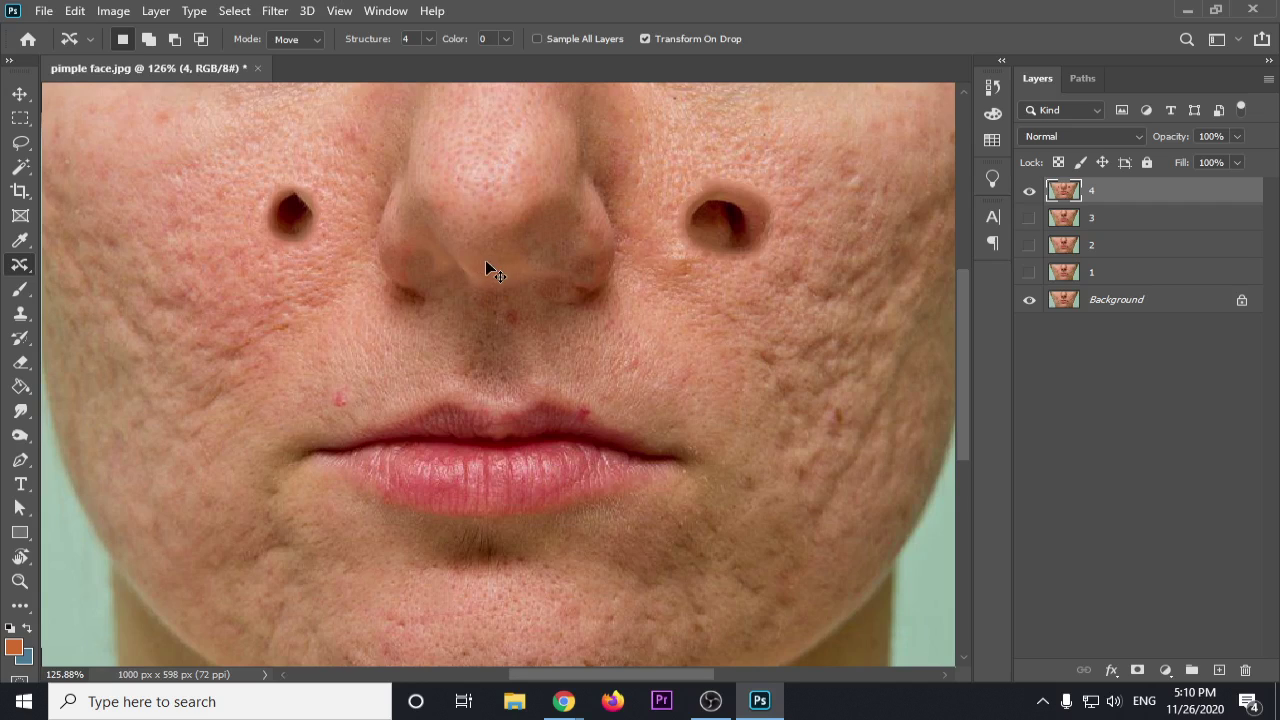
key("ctrl+z")
key("ctrl+z")
key("ctrl+z")
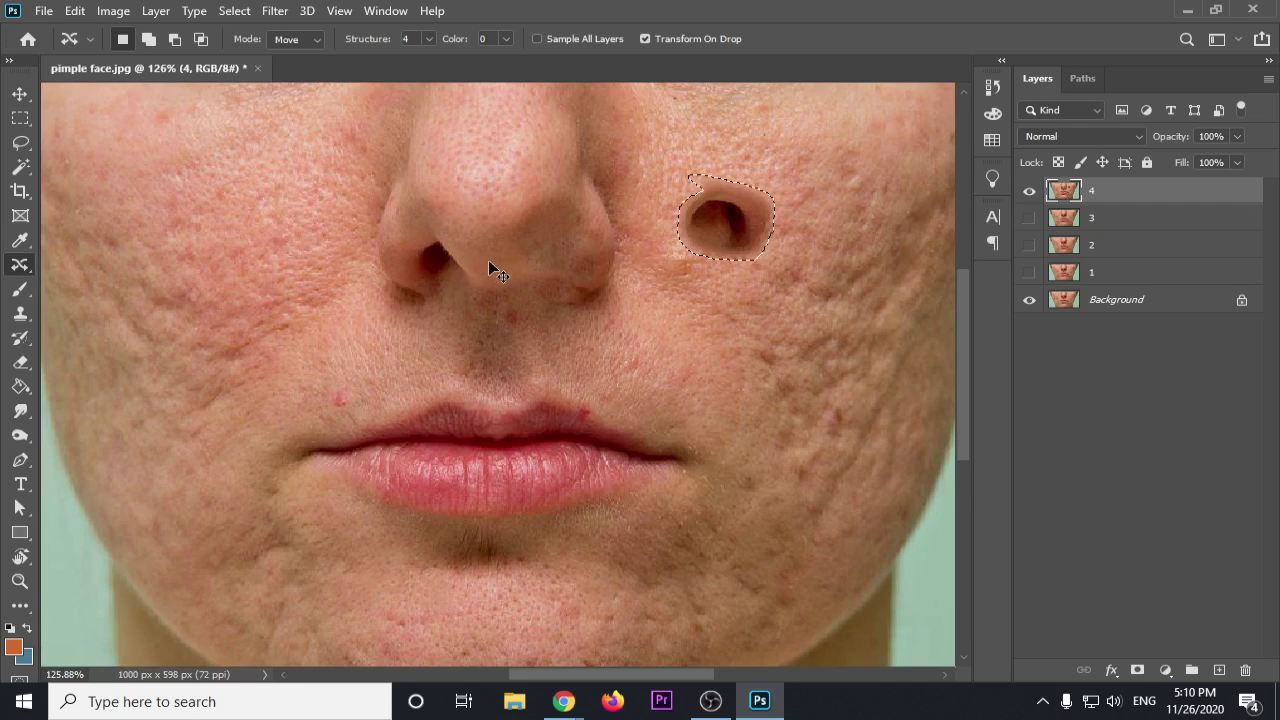
key("ctrl+z")
key("ctrl+z")
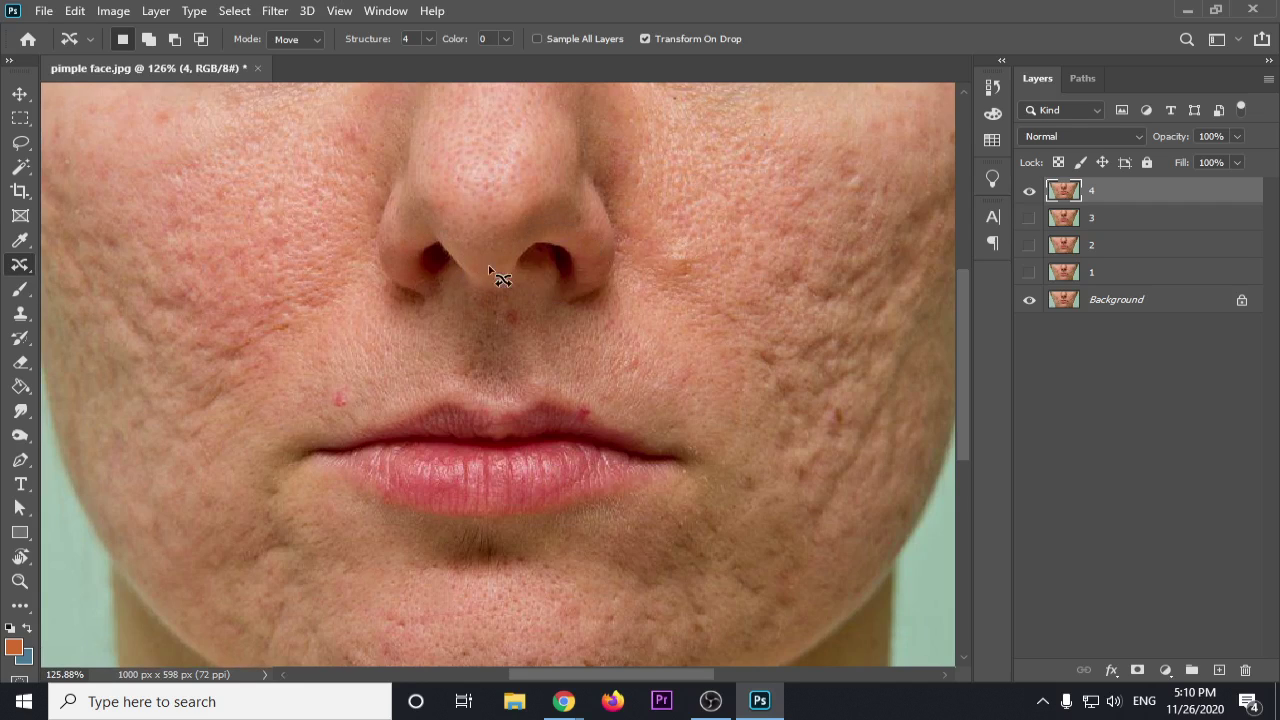
Step: Outline the whole mouth with the Content-Aware Move Tool and move it up over the nostrils, applying the move
mouse_move(390, 401)
left_mouse_down()
mouse_move(282, 456)
mouse_move(365, 504)
mouse_move(516, 548)
mouse_move(748, 520)
mouse_move(656, 422)
left_mouse_up()
mouse_move(484, 449)
left_mouse_down()
mouse_move(500, 206)
mouse_move(480, 227)
mouse_move(498, 222)
left_mouse_up()
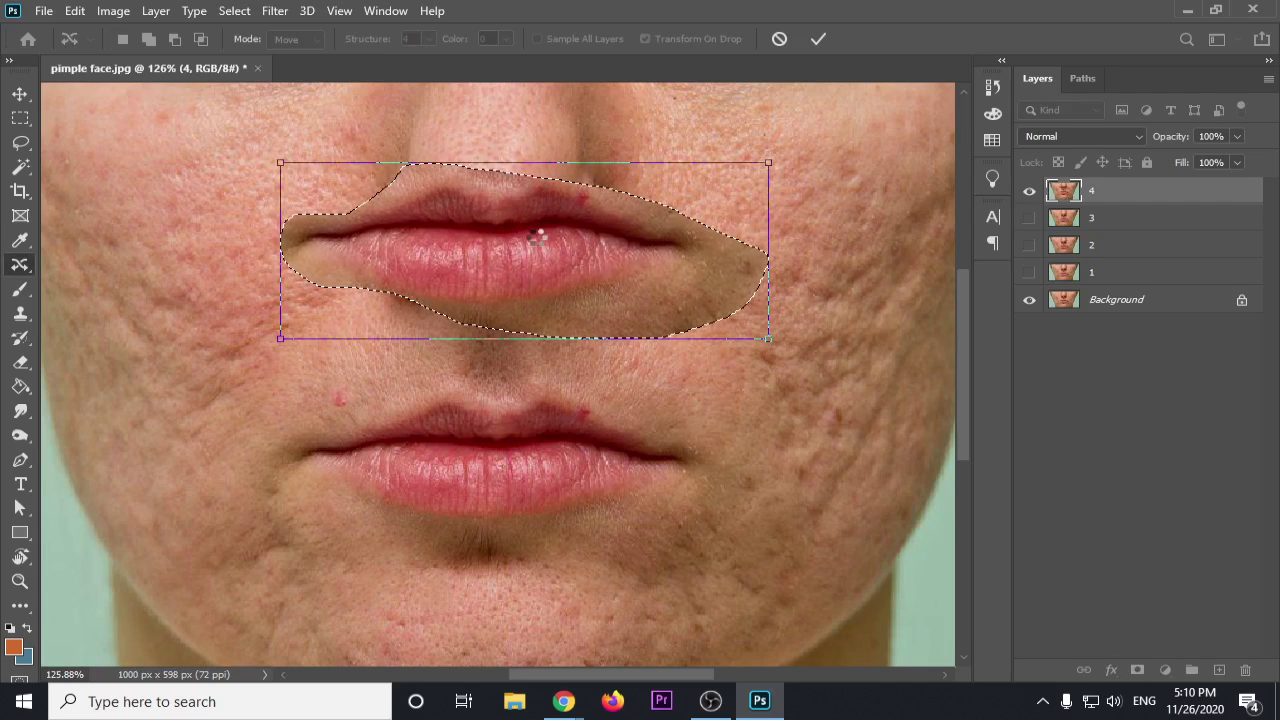
key("Return")
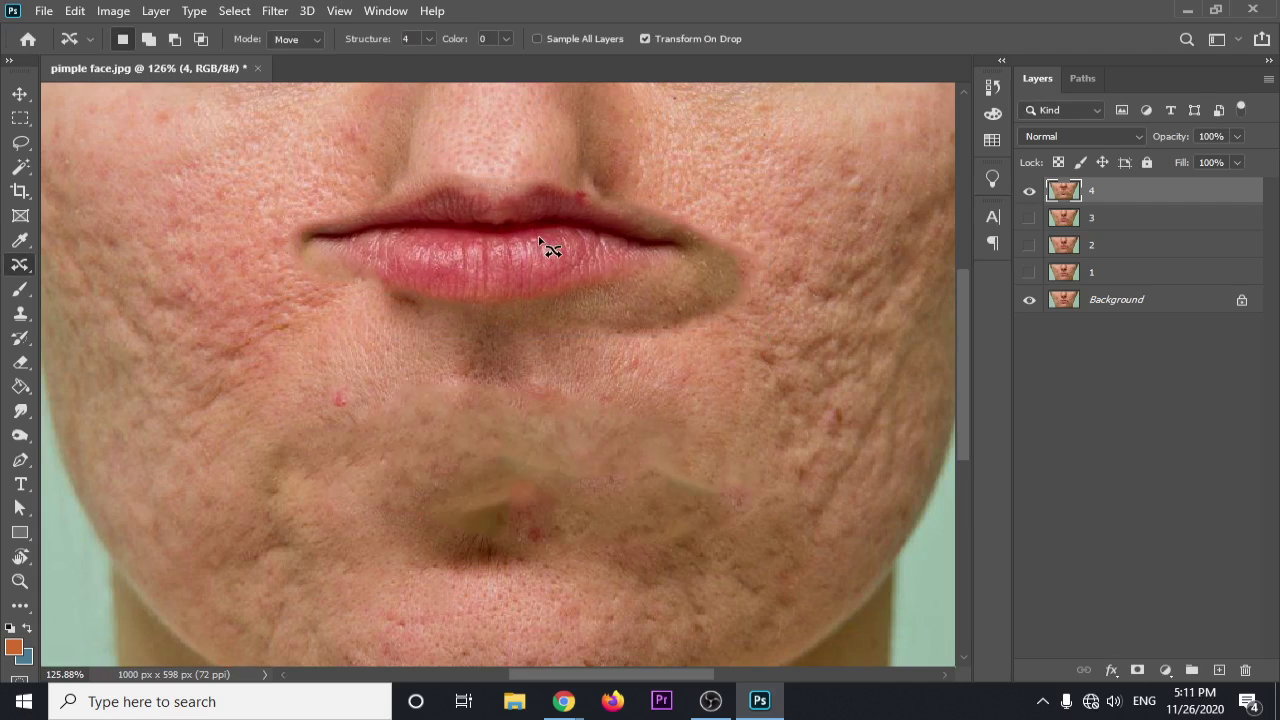
scroll(552, 289, "down", 1)
scroll(552, 289, "down", 3)
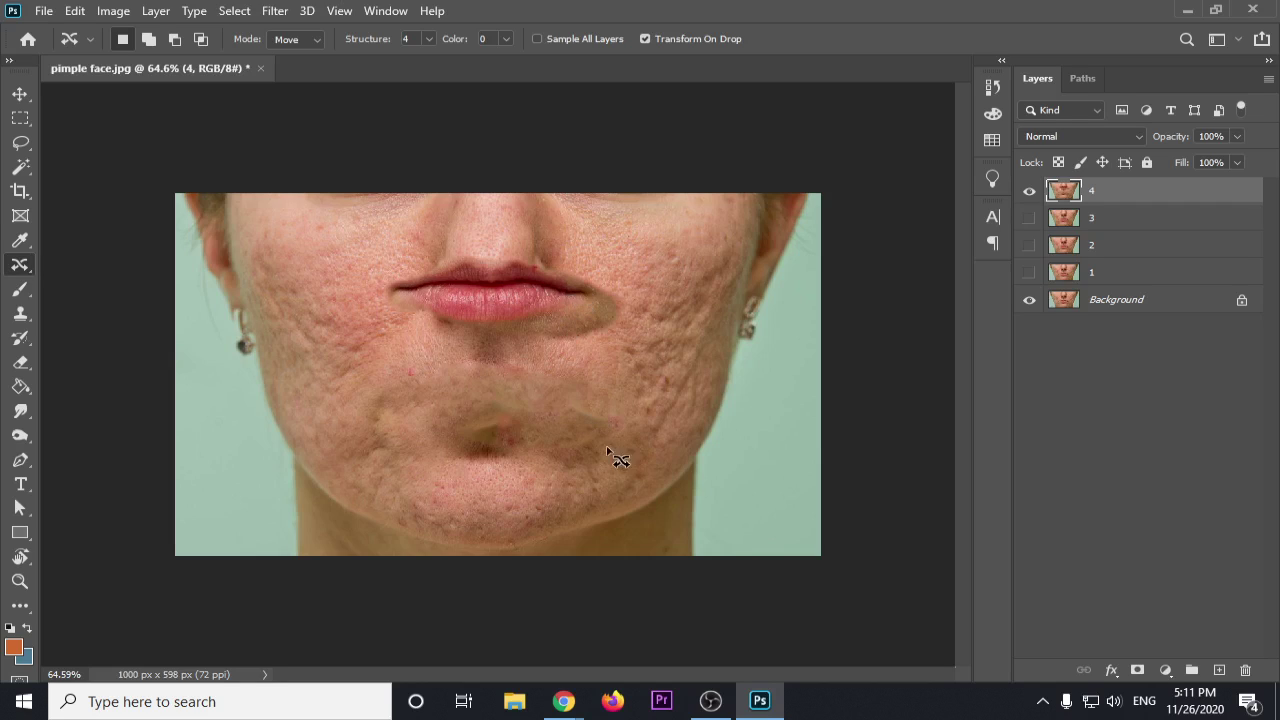
Step: Undo the mouth move and clear its selection, keeping the Content-Aware Move Tool active
key("ctrl+shift+d")
key("ctrl+z")
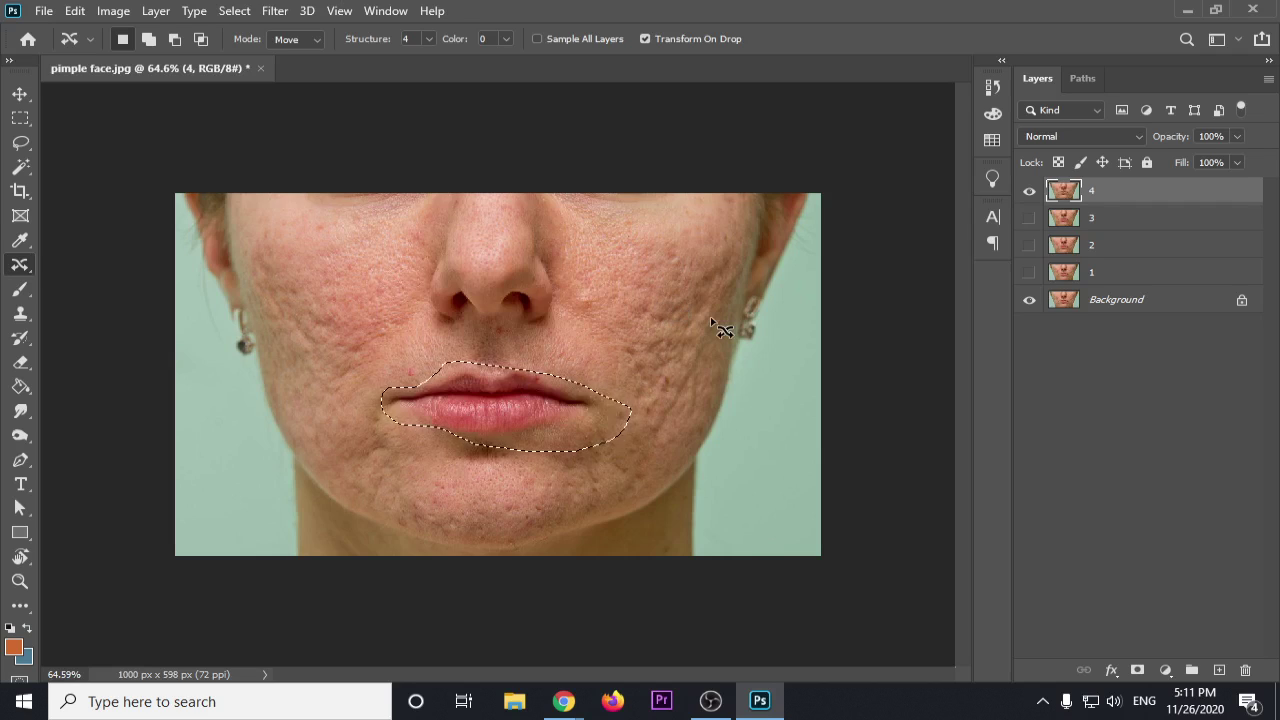
key("ctrl+d")
right_click(22, 265)
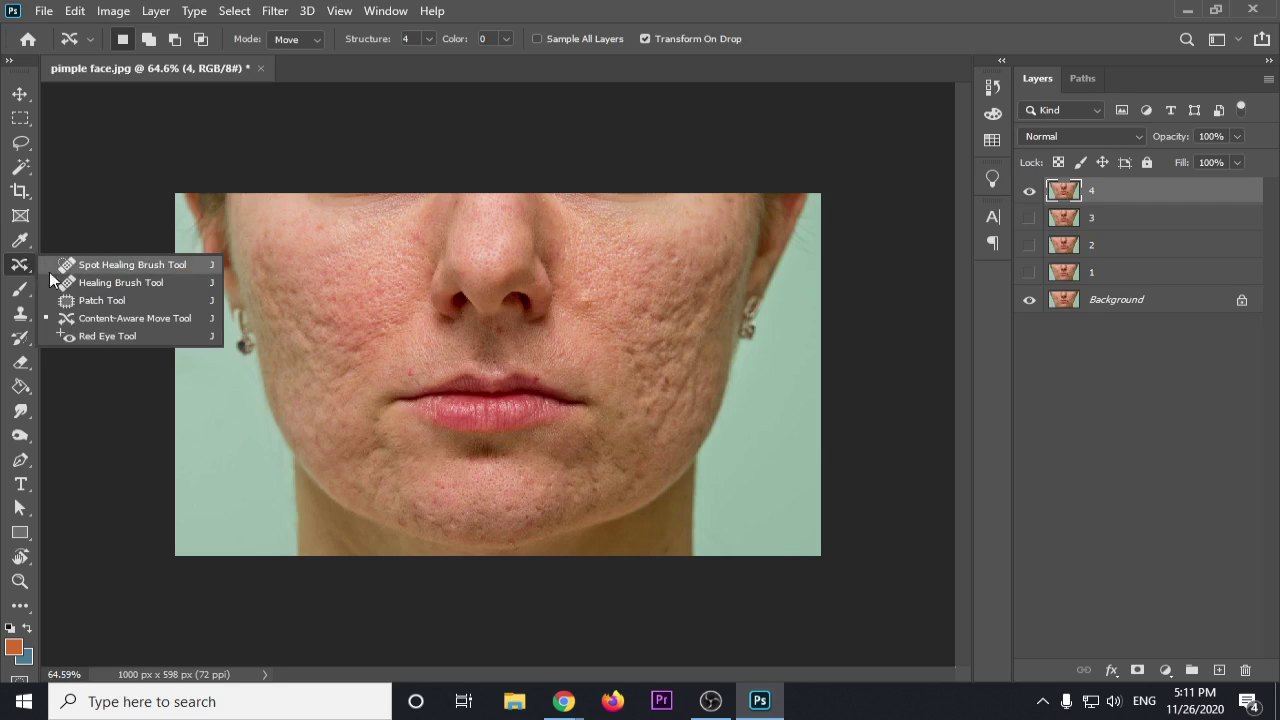
left_click(92, 318)
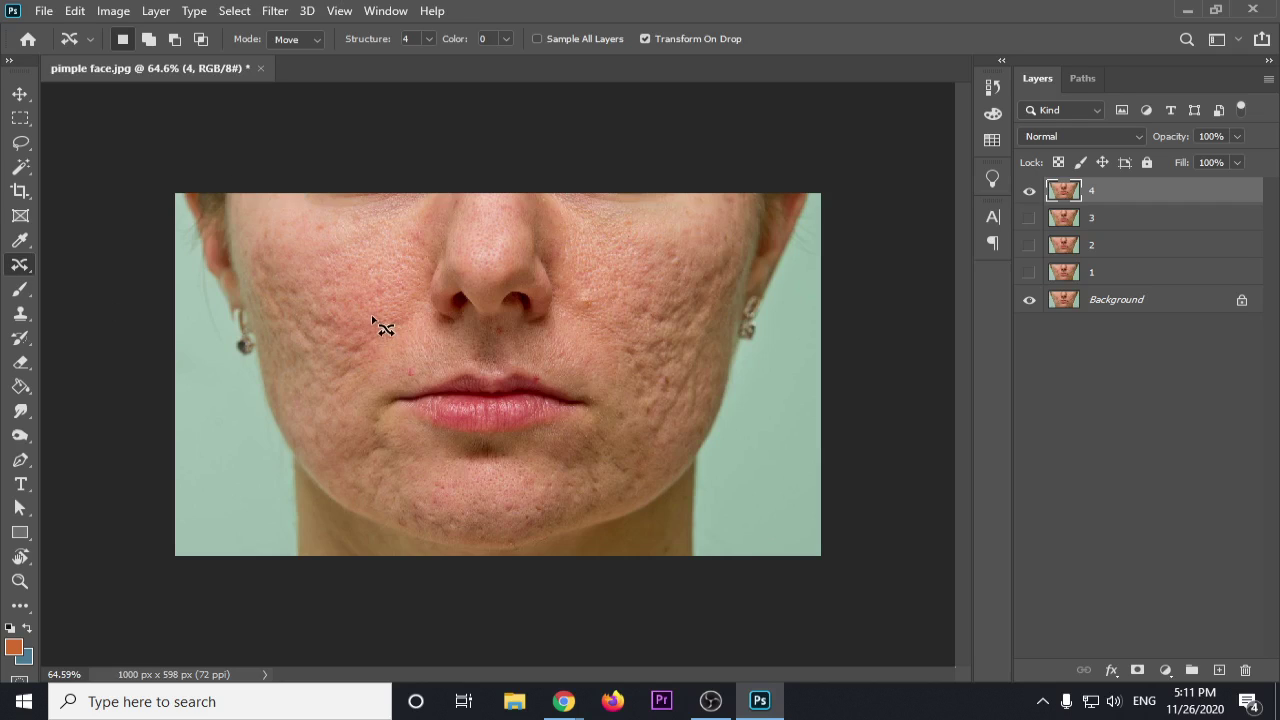
Step: Try the Red Eye Tool across the cheek and nose with the foreground colour set to dark #232429
right_click(22, 272)
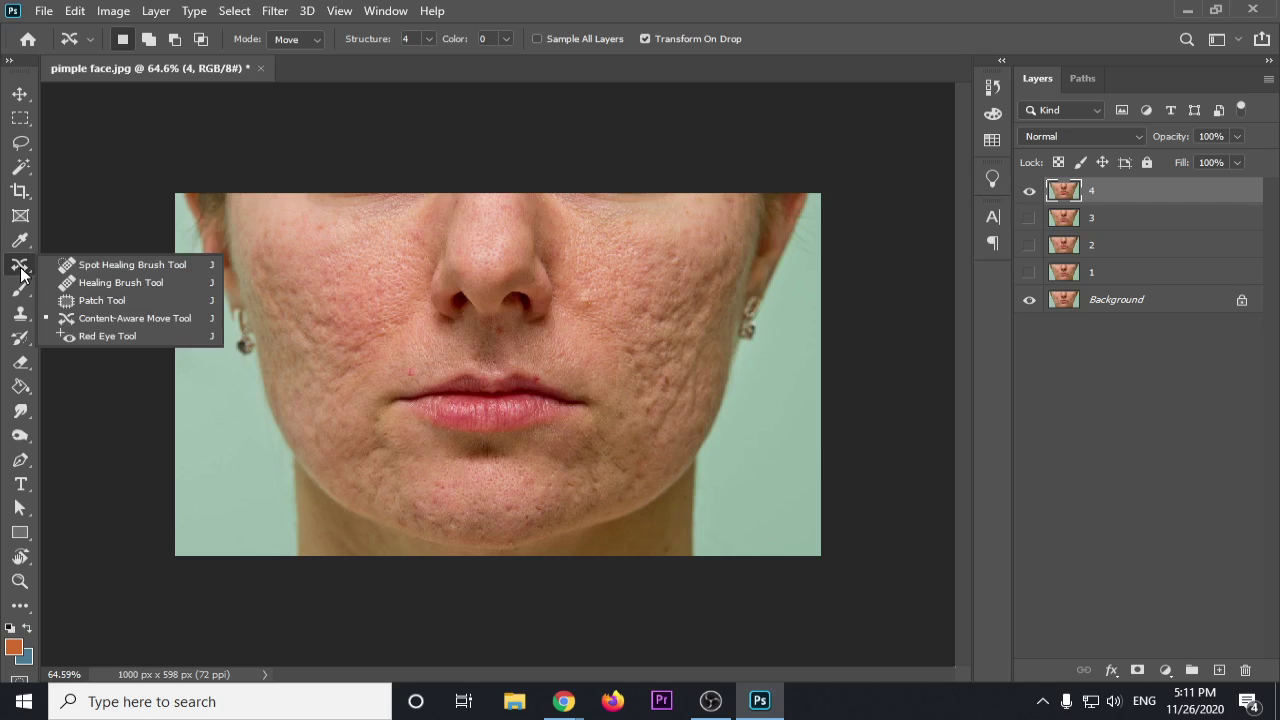
left_click(104, 336)
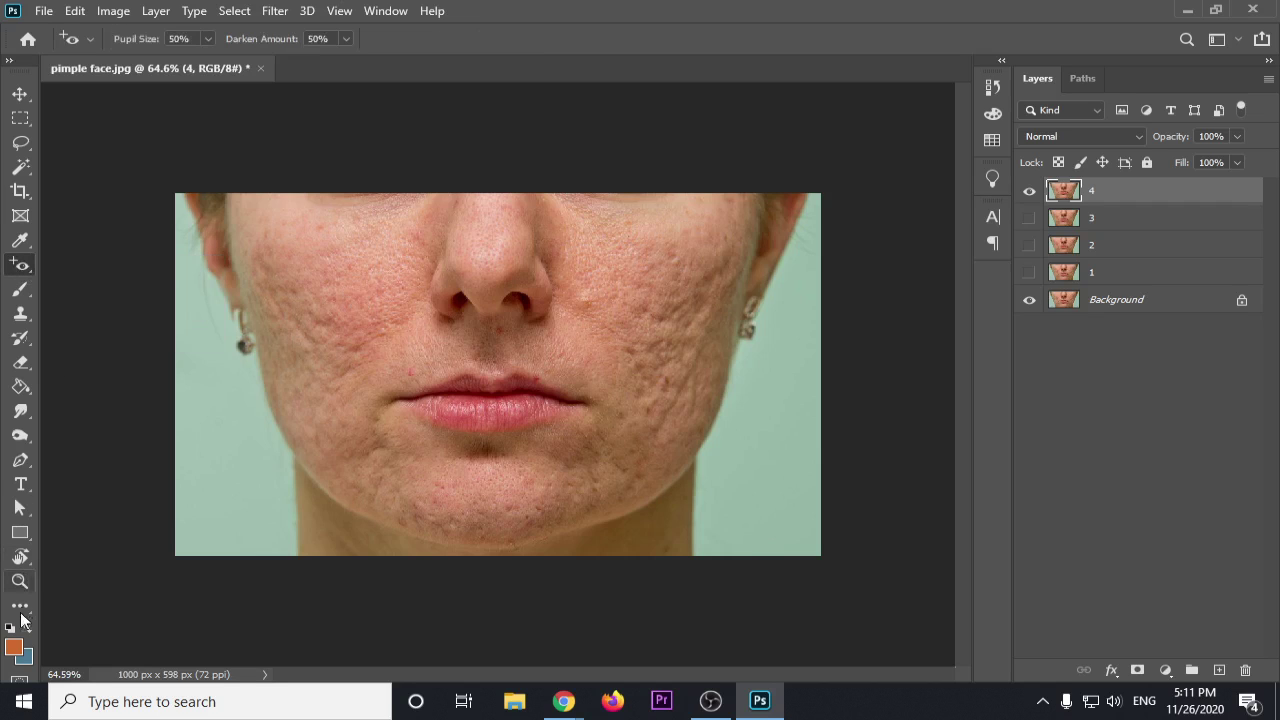
left_click(14, 647)
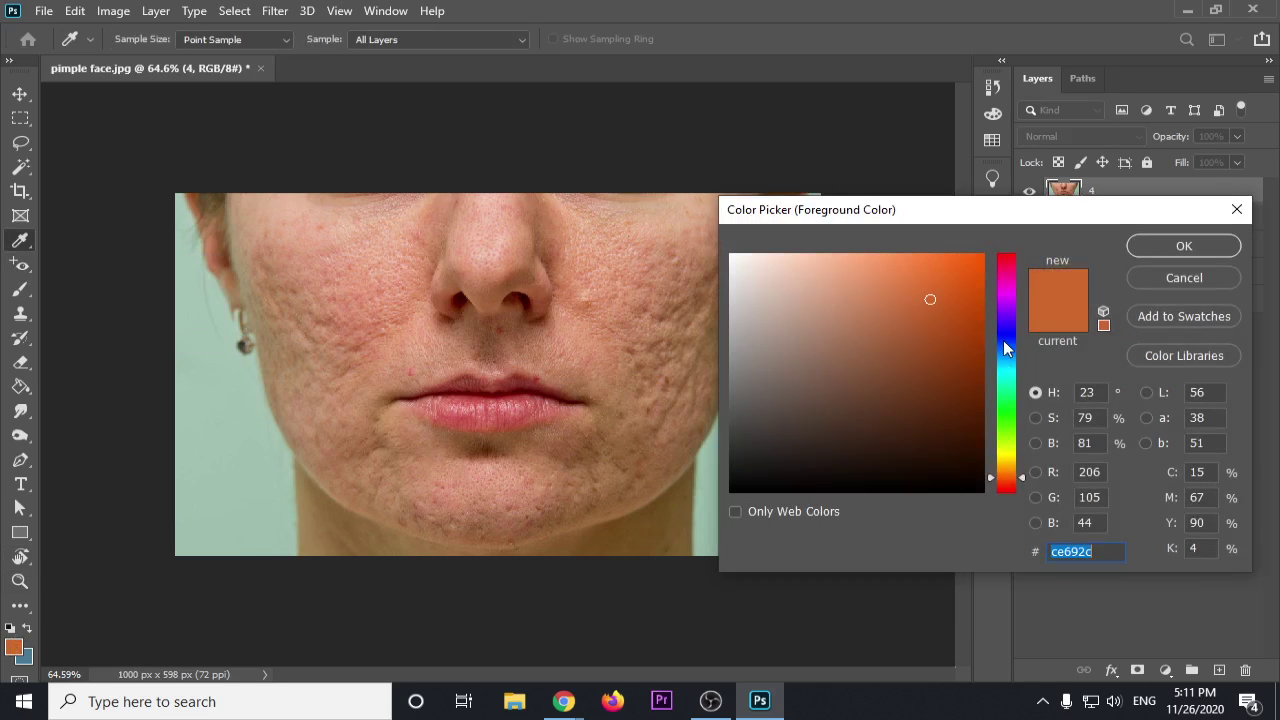
left_click(1004, 350)
left_click(800, 432)
left_click(767, 455)
left_click(1179, 251)
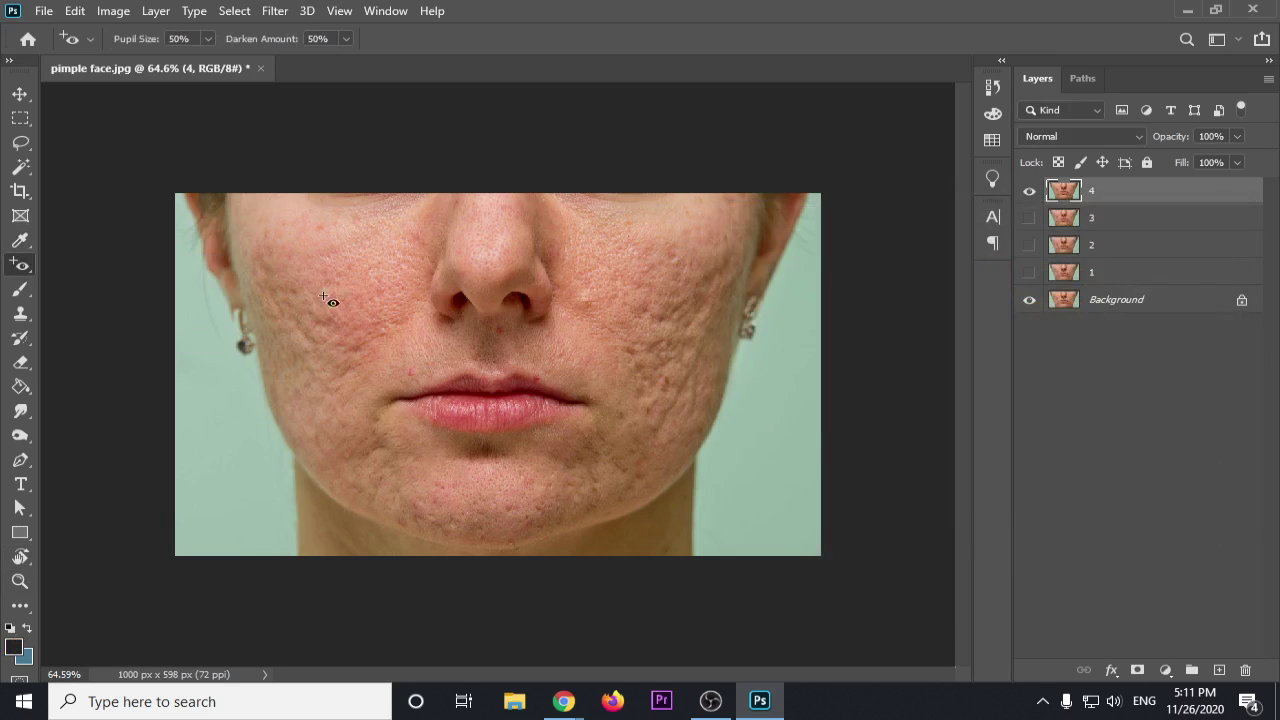
left_click_drag(246, 244, 504, 278)
Step: Set the foreground colour to a medium blue and try the Red Eye Tool over the cheek and nose again
left_click(16, 647)
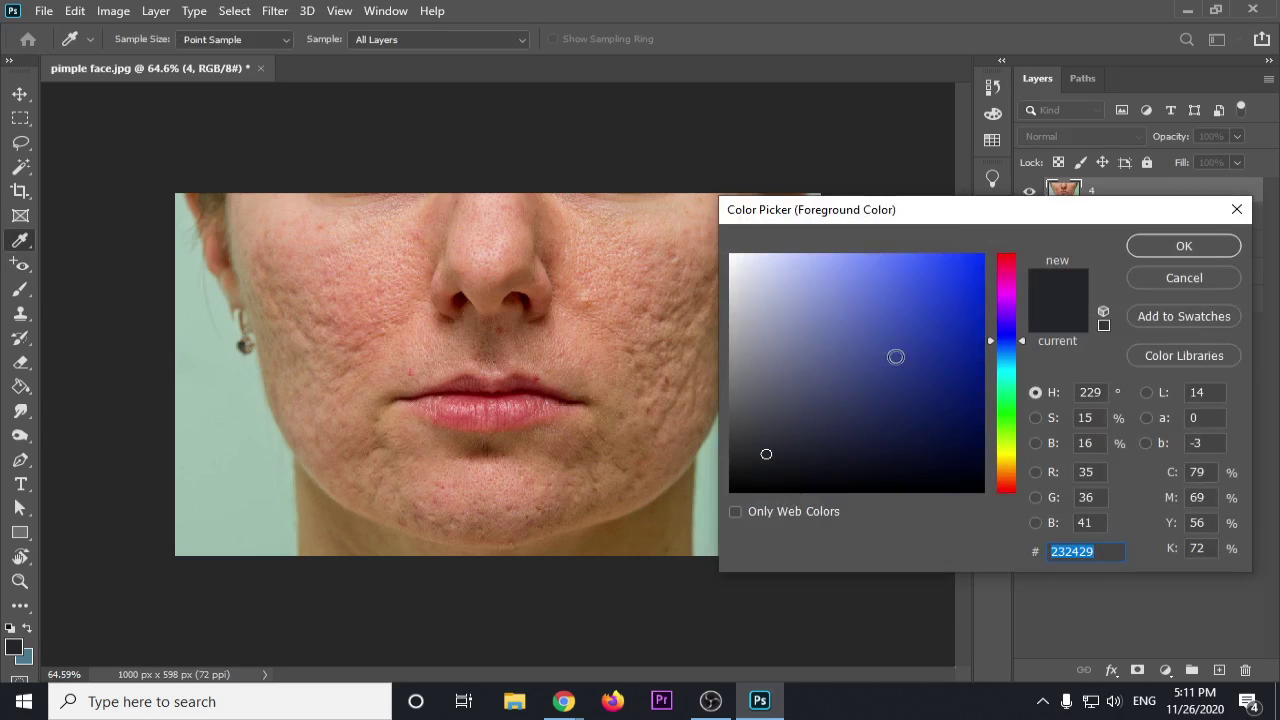
left_click(907, 311)
left_click(1145, 245)
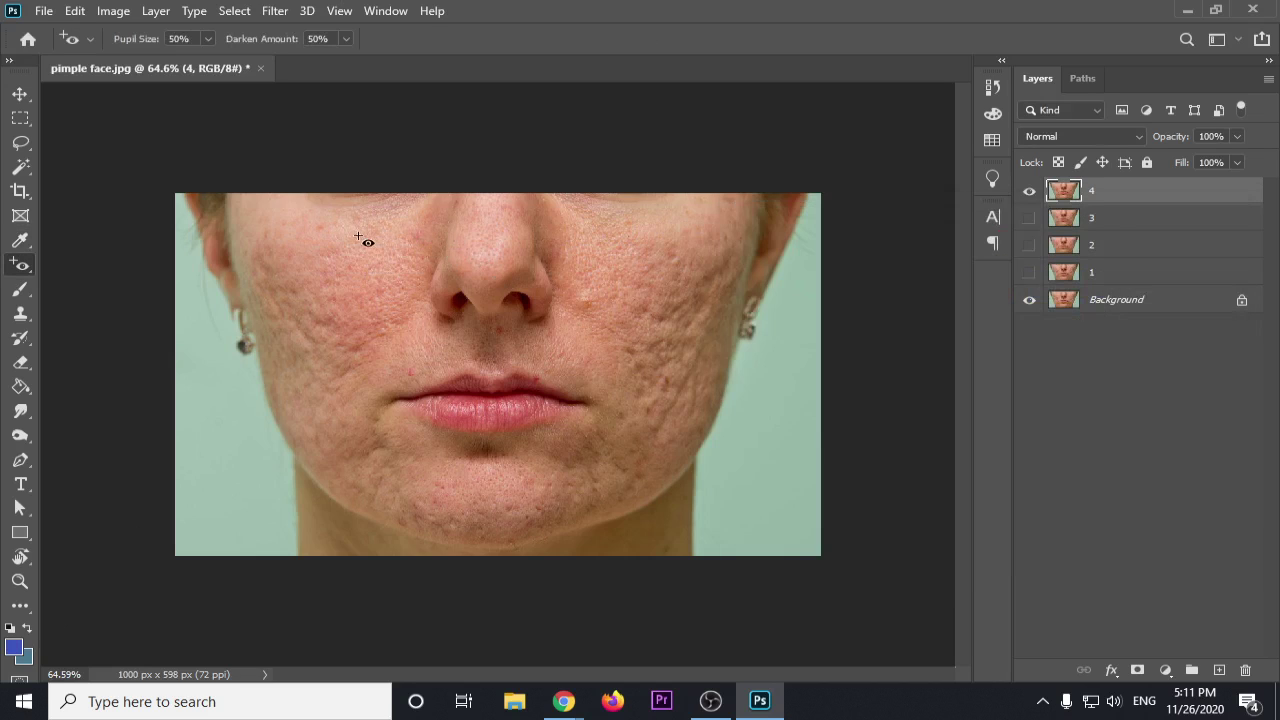
left_click_drag(284, 225, 490, 266)
scroll(440, 253, "up", 3)
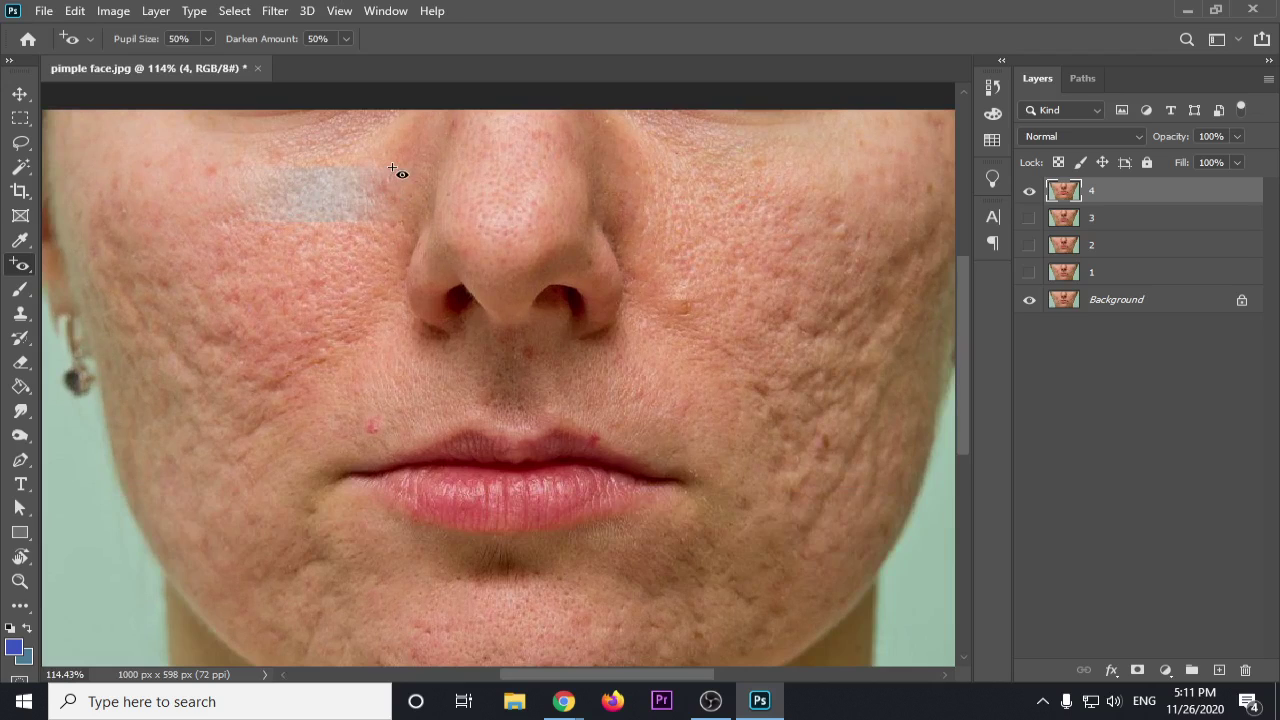
Step: Set the foreground colour to black and the background colour to near-black #080808
left_click(16, 646)
left_click_drag(820, 473, 707, 504)
left_click(1137, 257)
left_click(26, 658)
left_click(820, 437)
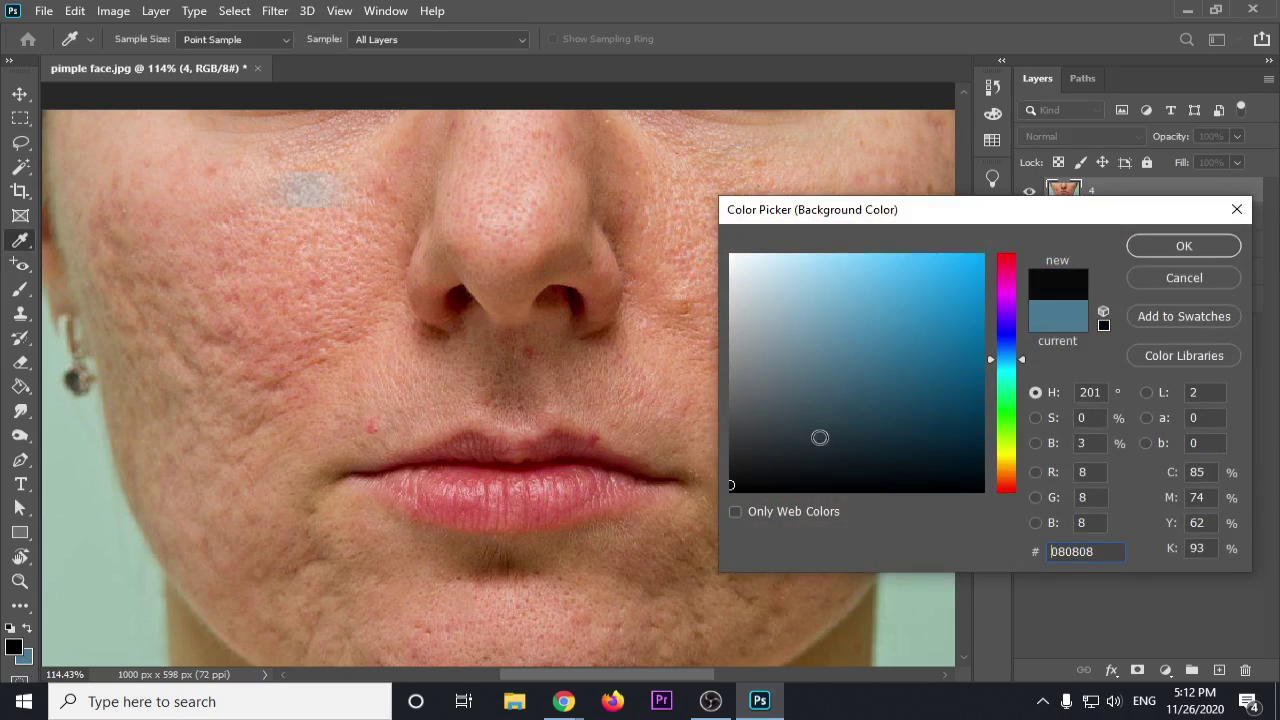
left_click(1144, 251)
Step: Undo the Red Eye Tool trials on the cheek
key("j")
key("ctrl+z")
key("ctrl+z")
scroll(510, 320, "down", 5)
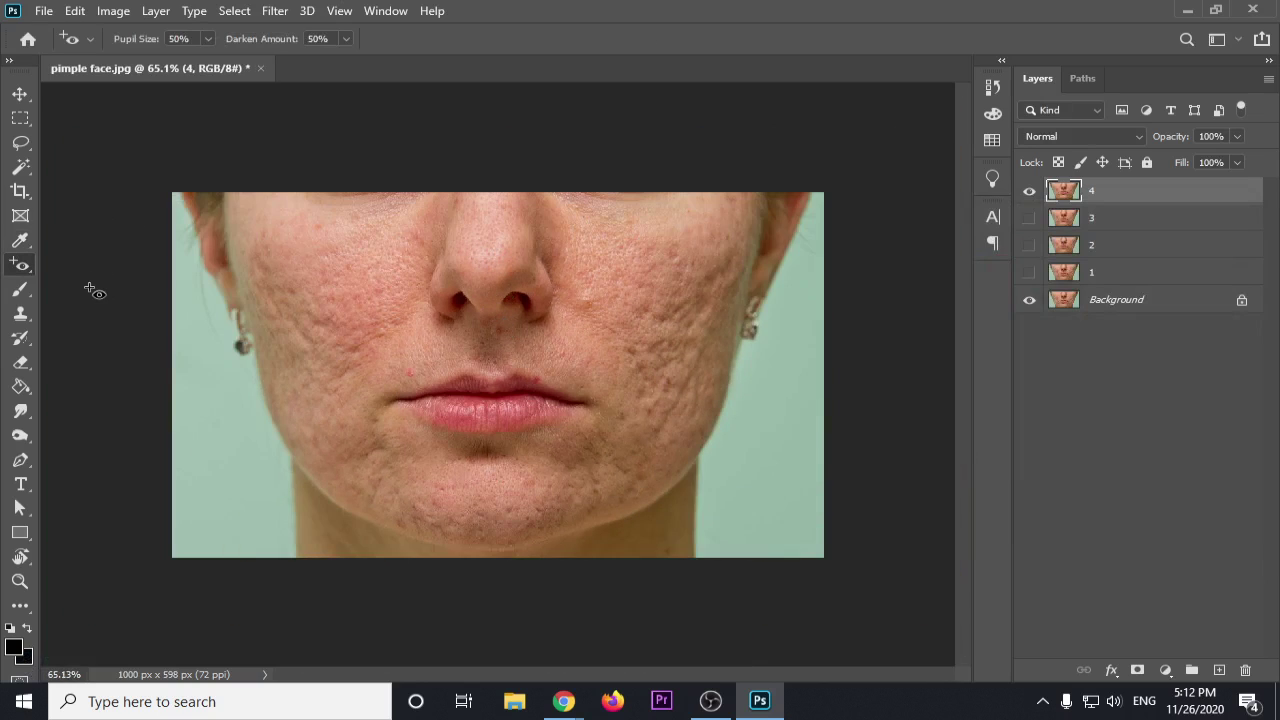
Step: Choose the Spot Healing Brush as the active healing tool, switch to the Move Tool and deselect all layers
right_click(24, 268)
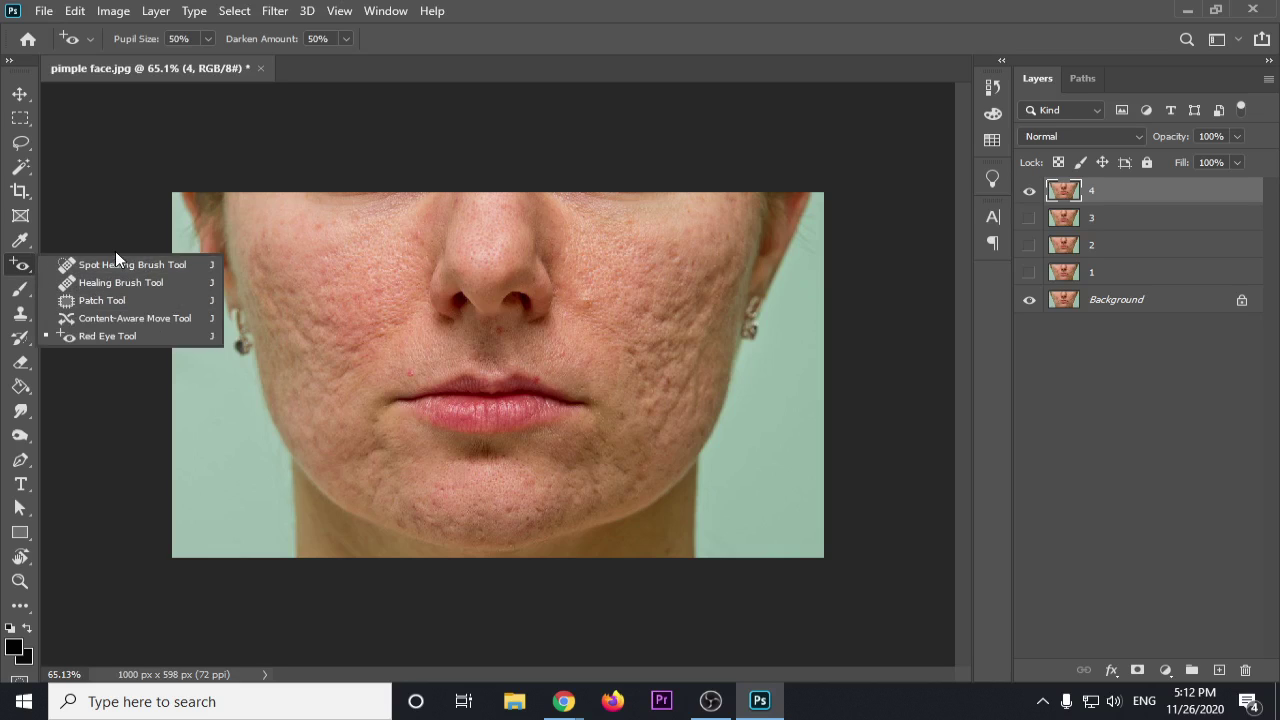
left_click(112, 267)
left_click(20, 93)
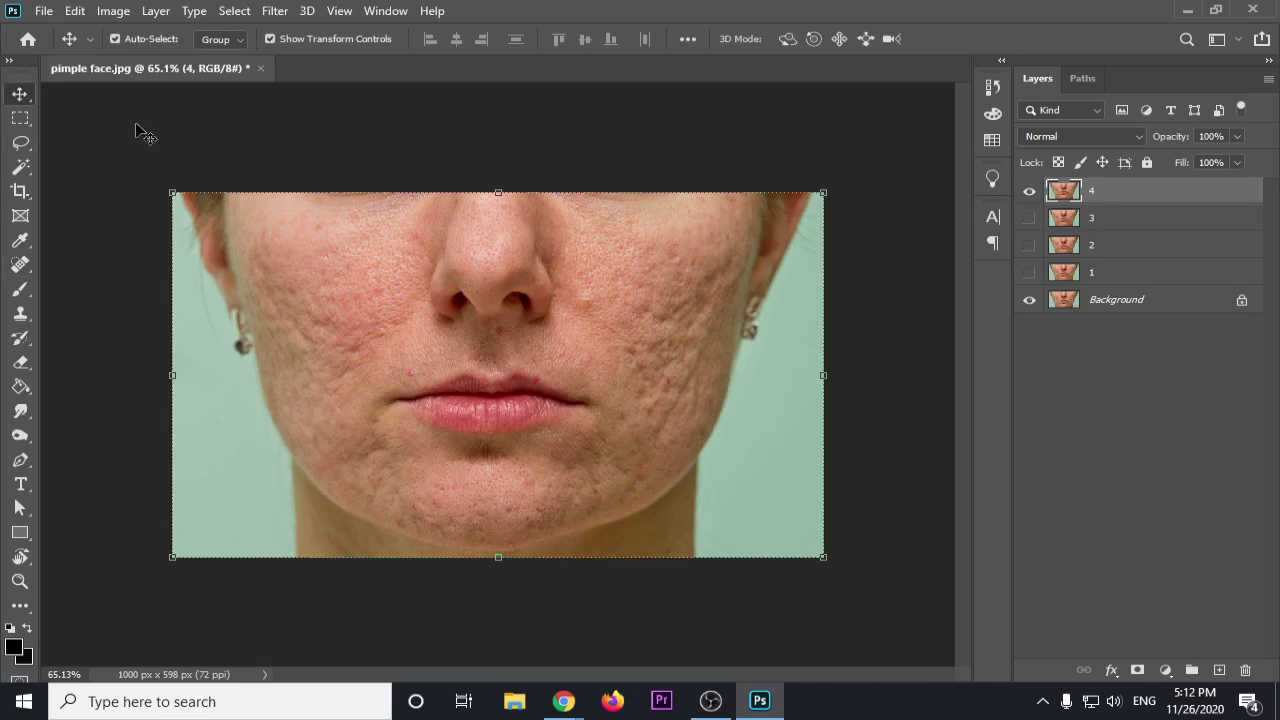
left_click(457, 163)
scroll(94, 280, "up", 4)
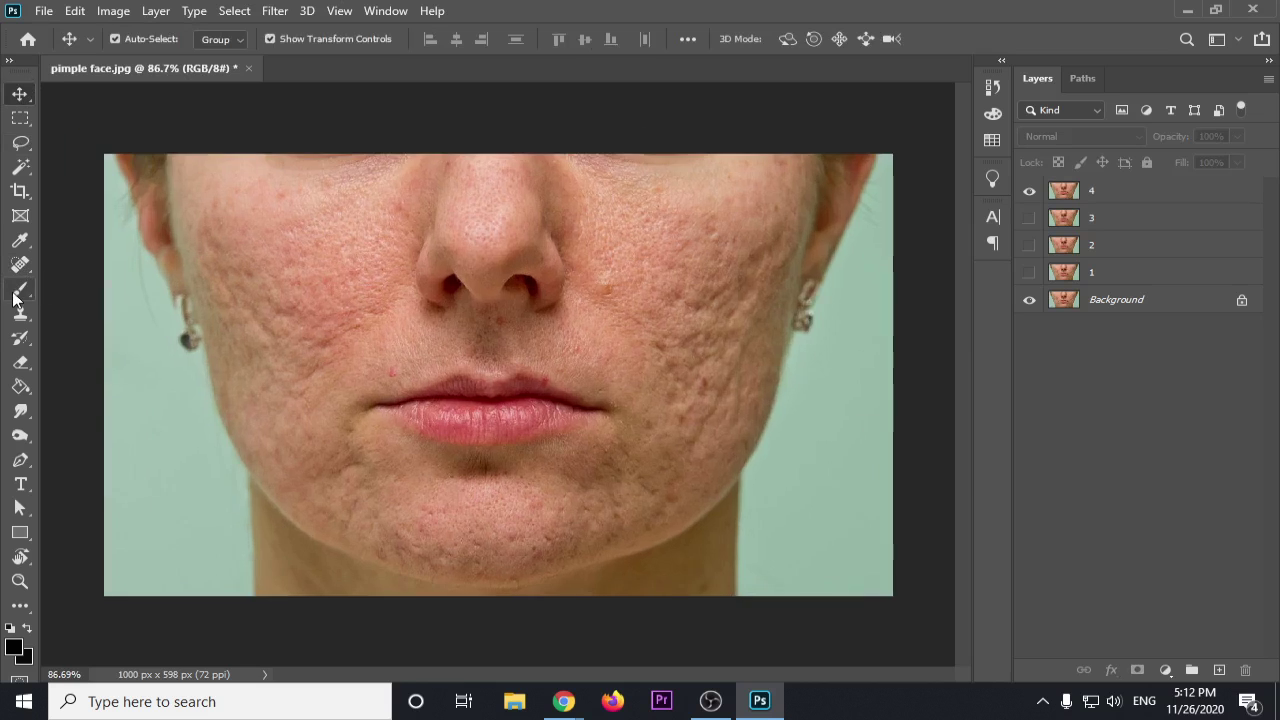
scroll(138, 335, "down", 4)
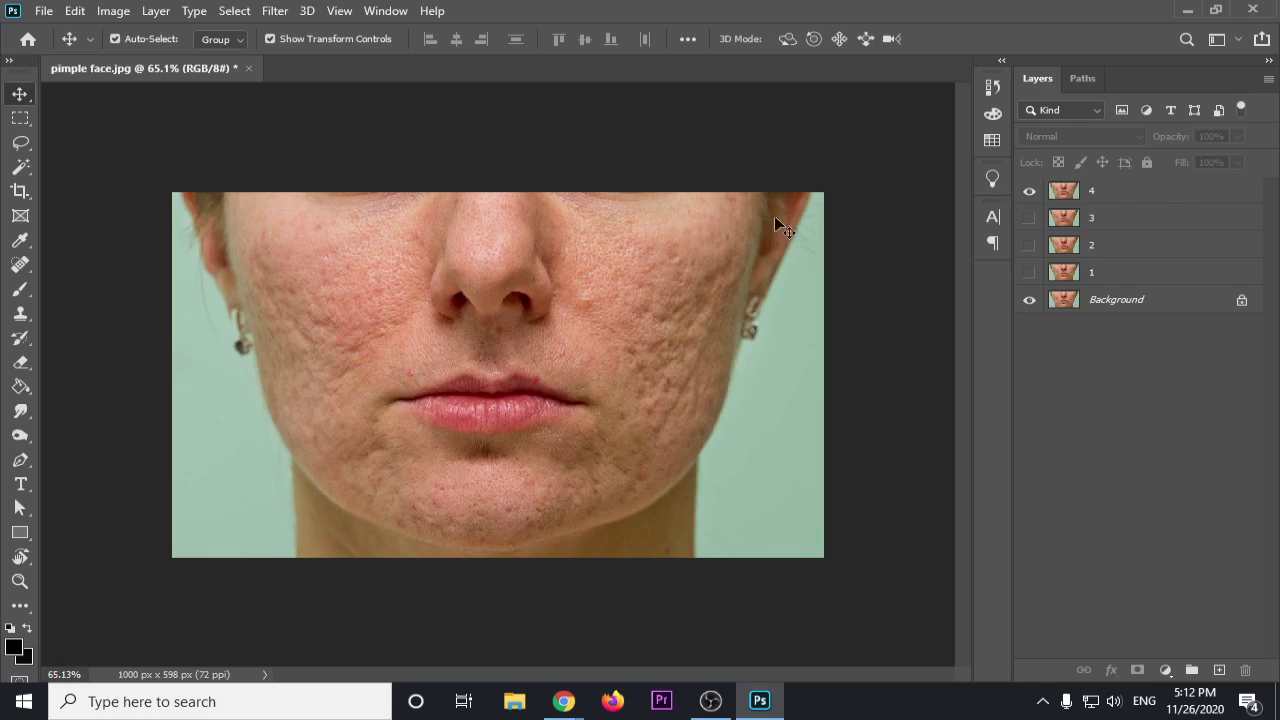
Step: Delete the duplicate layers 4, 3, 2 and 1, keeping only the Background layer
left_click(1098, 191)
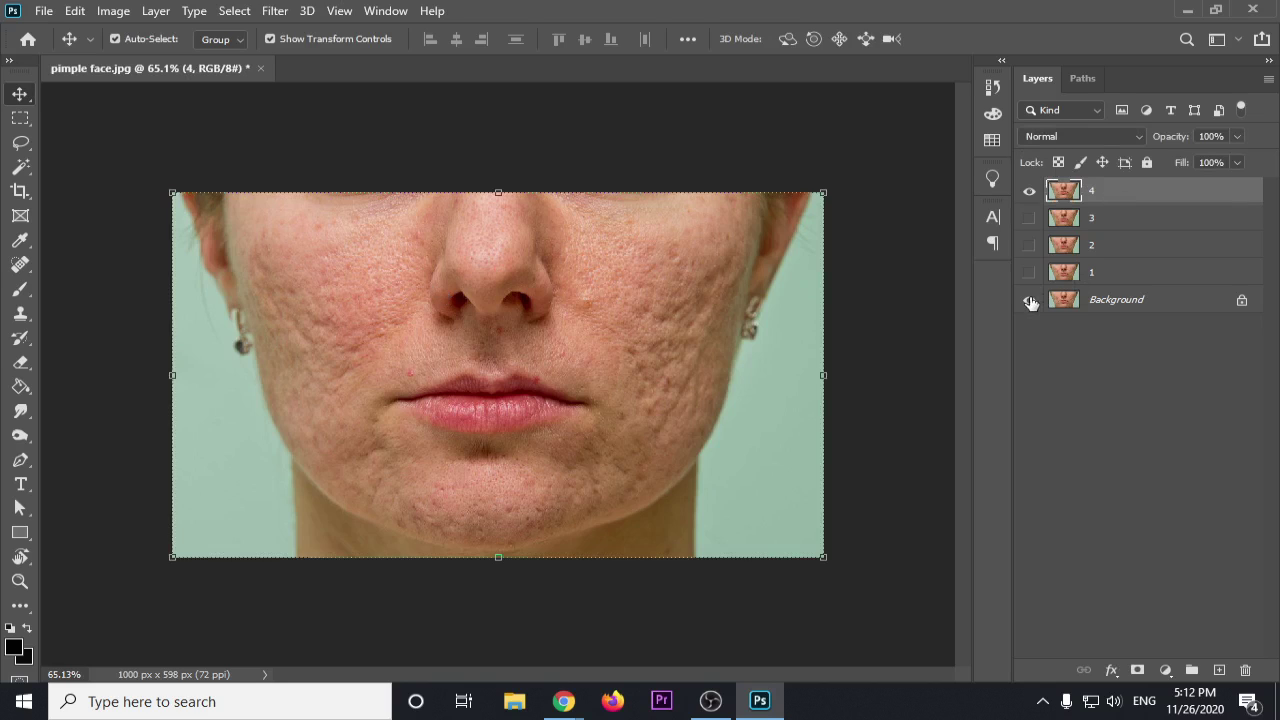
key("Delete")
key("Delete")
key("Delete")
key("Delete")
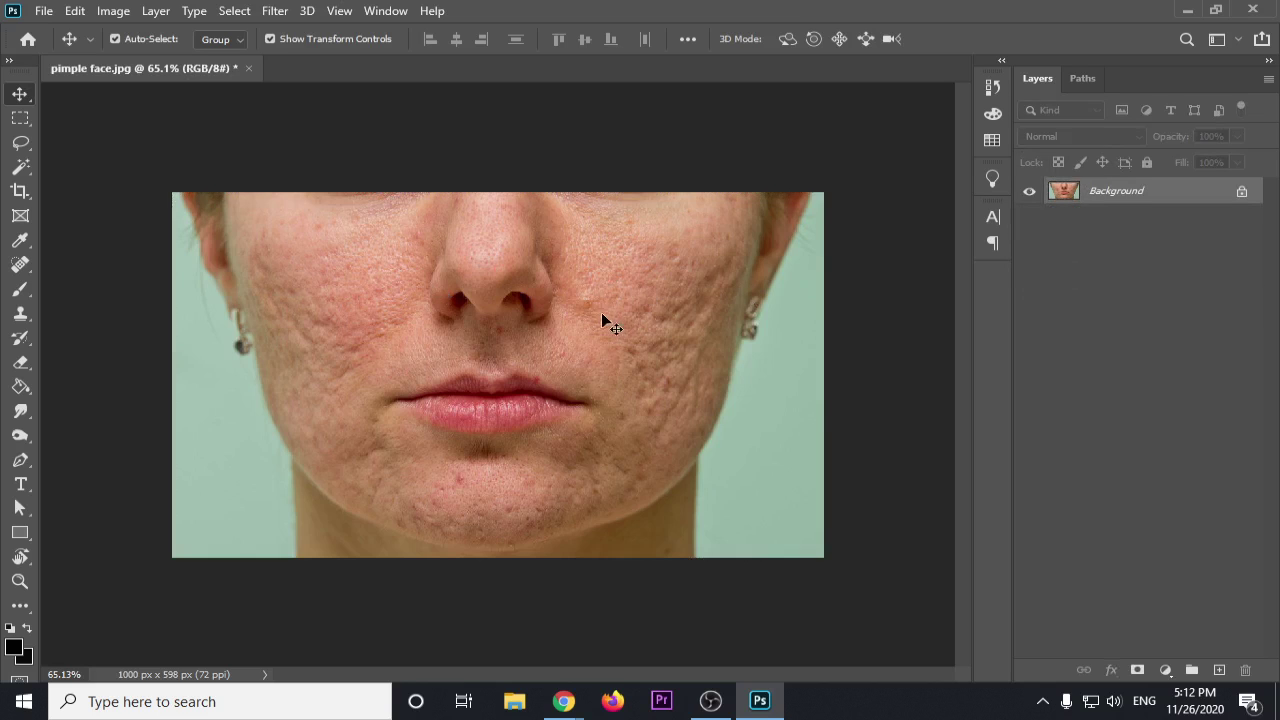
Step: Duplicate the Background layer, hide the original and rename the copy as 1
scroll(575, 359, "up", 2, "alt")
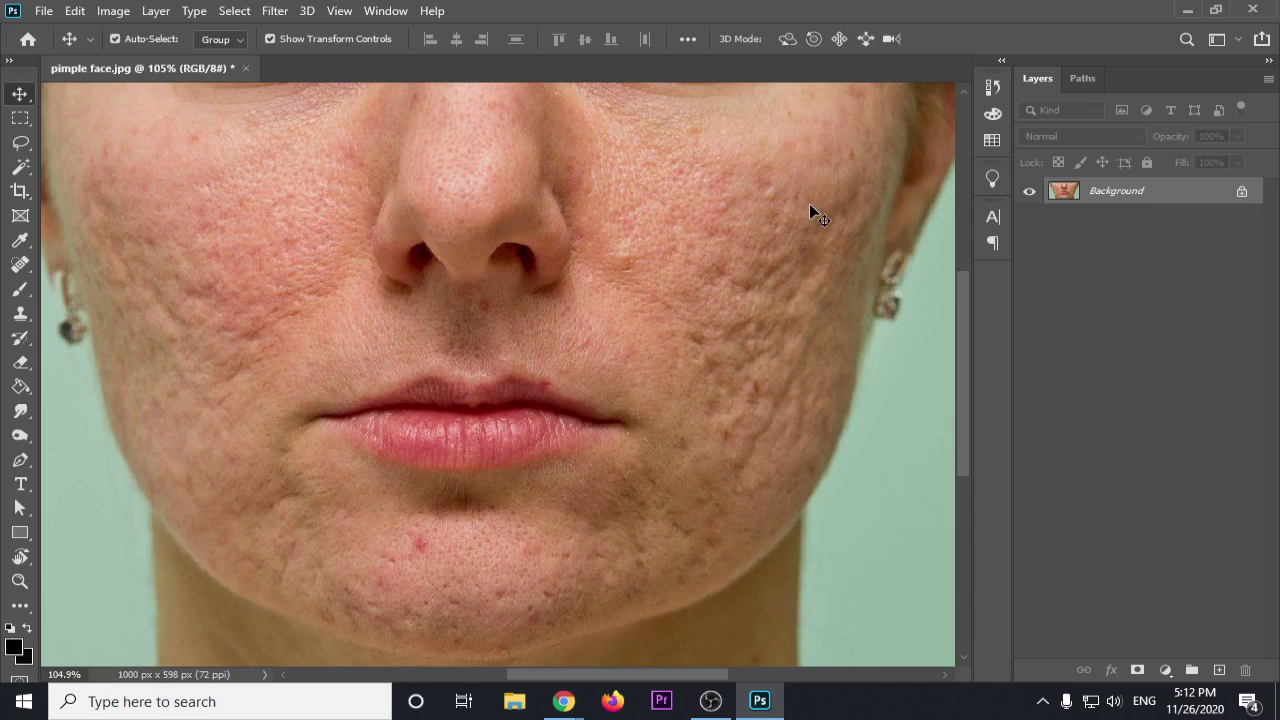
scroll(477, 346, "down", 3, "alt")
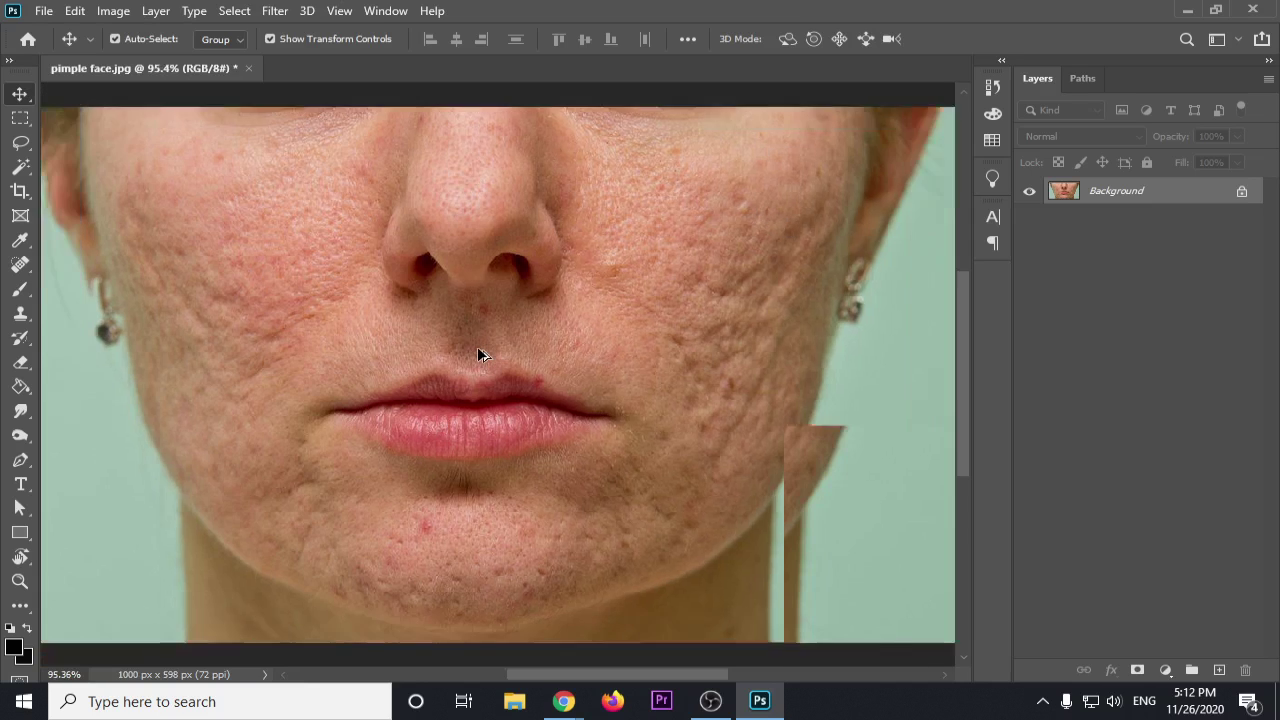
scroll(477, 346, "up", 2)
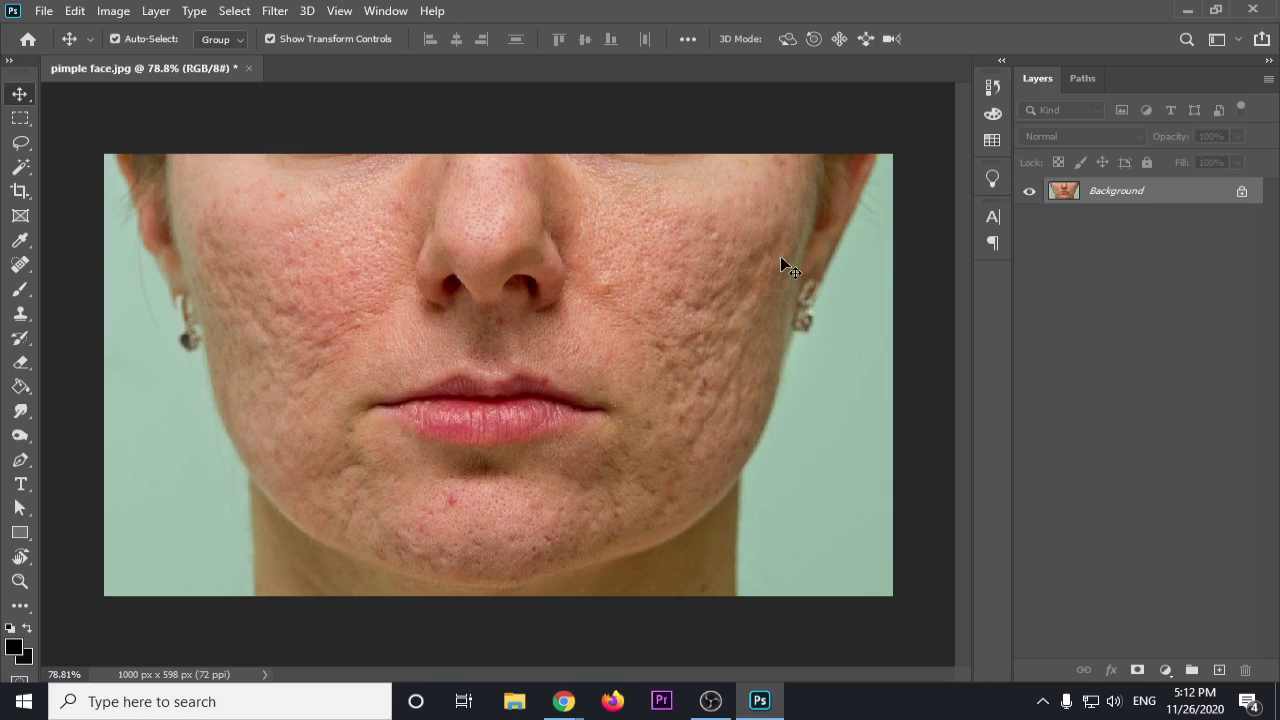
key("ctrl+j")
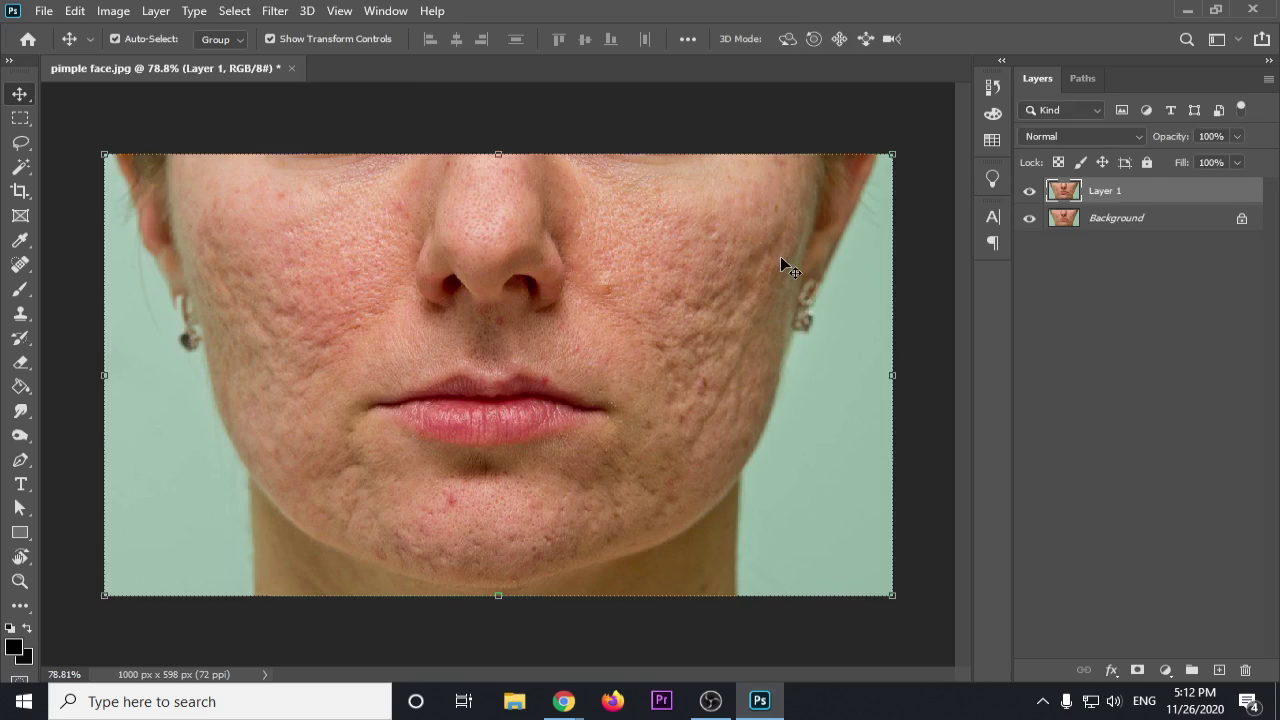
left_click(1029, 218)
double_click(1122, 191)
type("1")
key("Return")
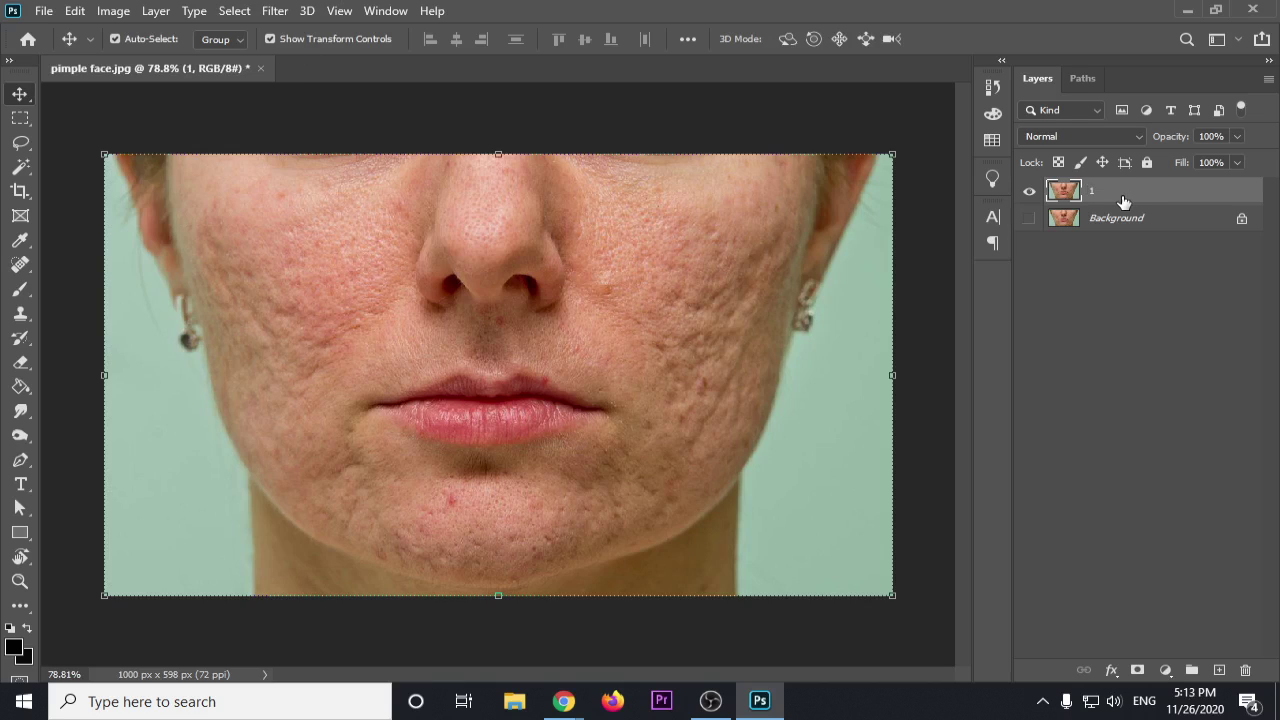
Step: Duplicate layer 1 as a layer named 2, hide that copy and select layer 1
key("ctrl+j")
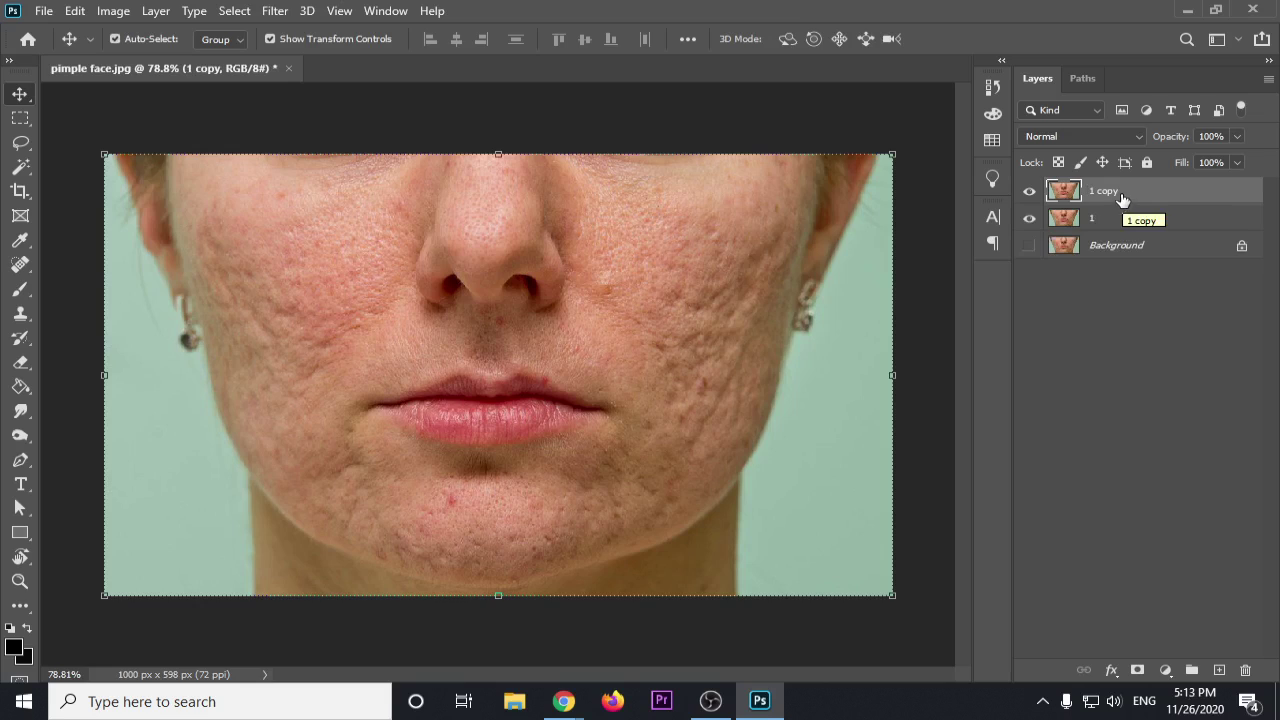
double_click(1121, 194)
type("2")
key("Return")
left_click(1120, 217)
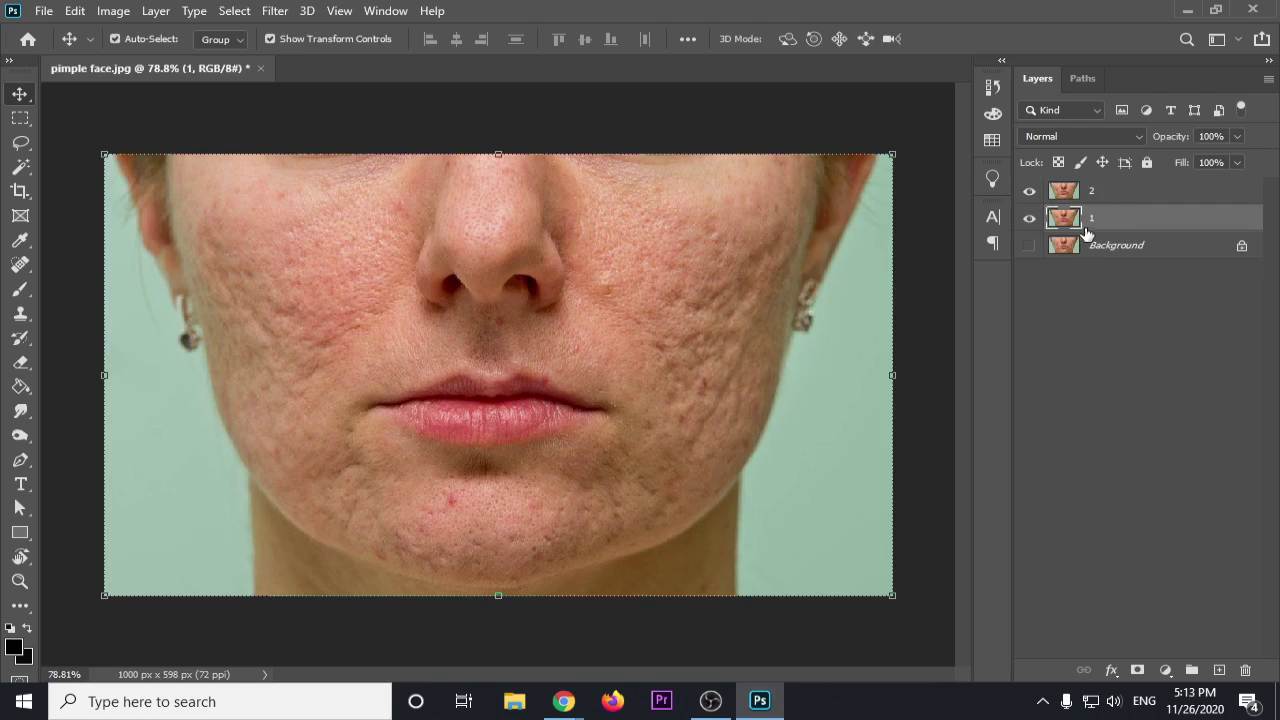
left_click(1029, 191)
left_click(942, 250)
left_click(1112, 222)
Step: Open layer 1 in the Camera Raw Filter and bring up its Detail settings
left_click(275, 12)
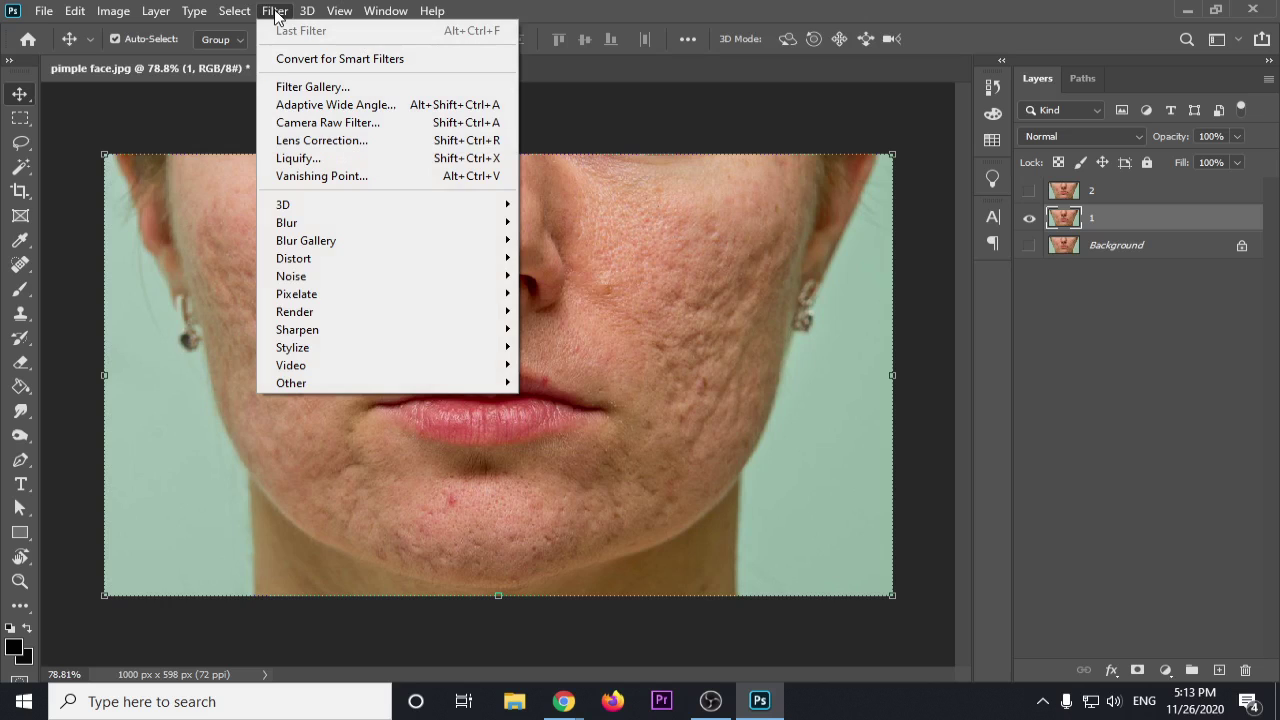
left_click(325, 125)
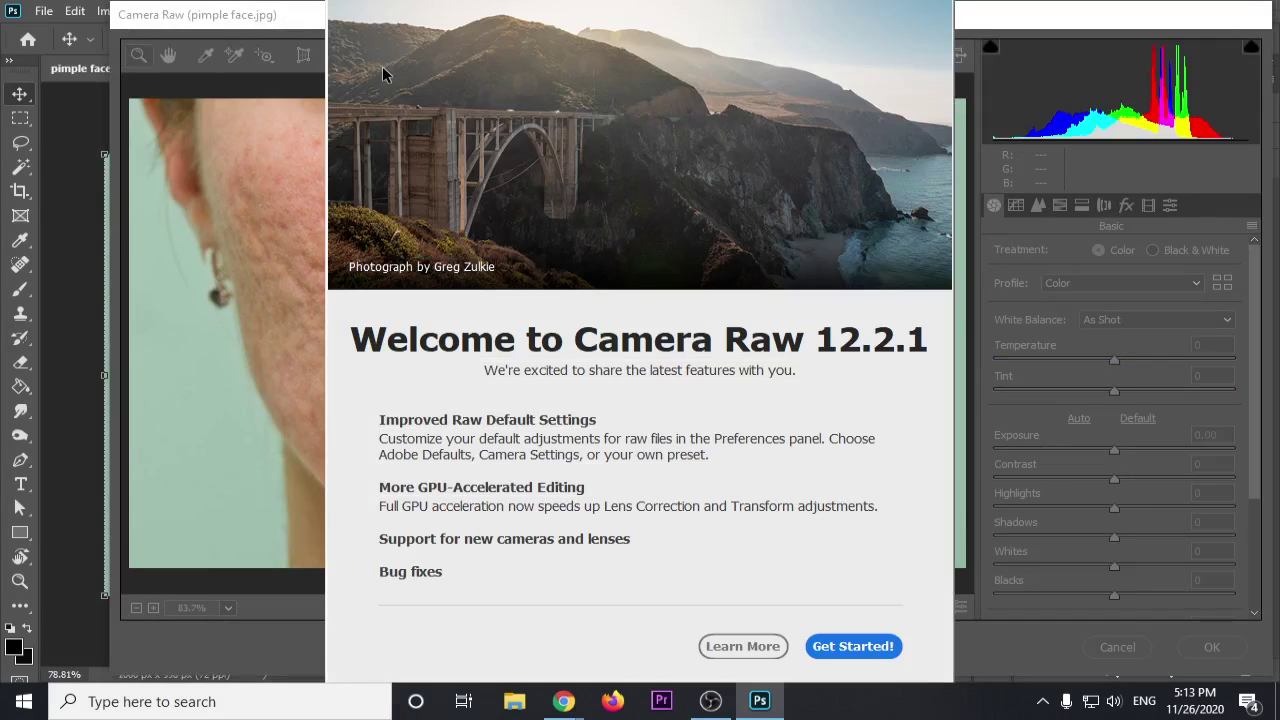
left_click(845, 646)
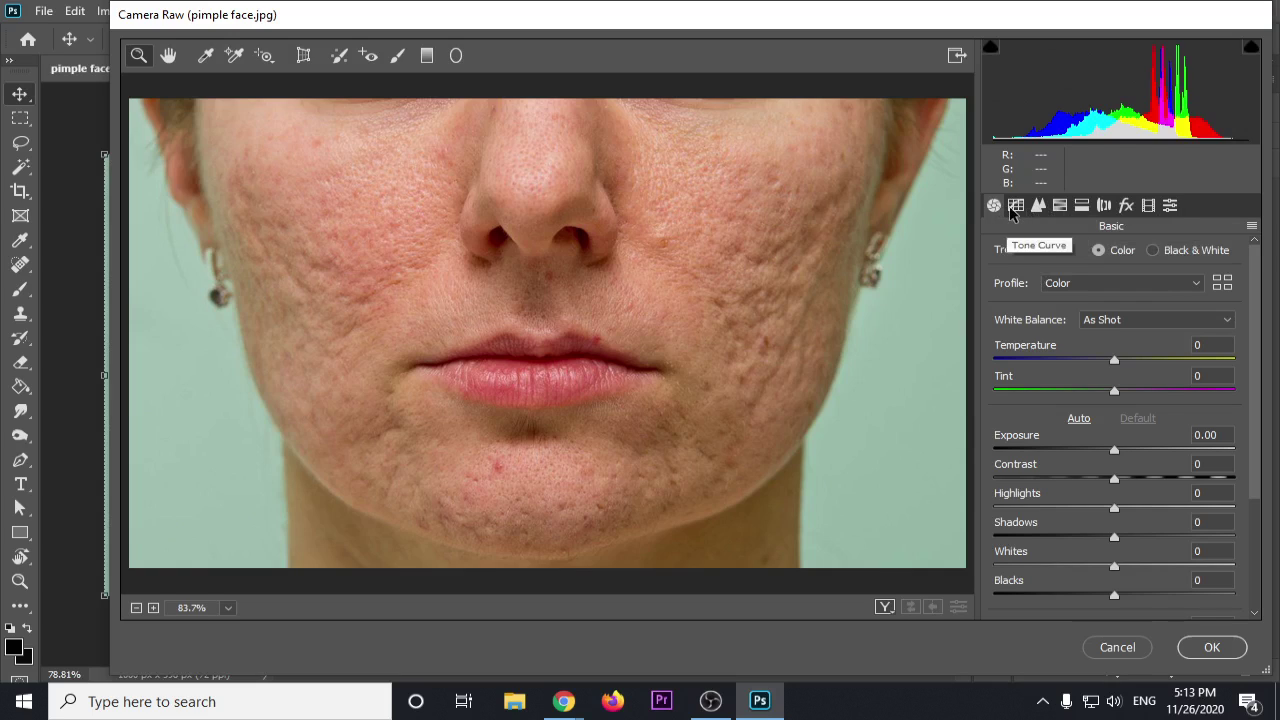
left_click(1040, 204)
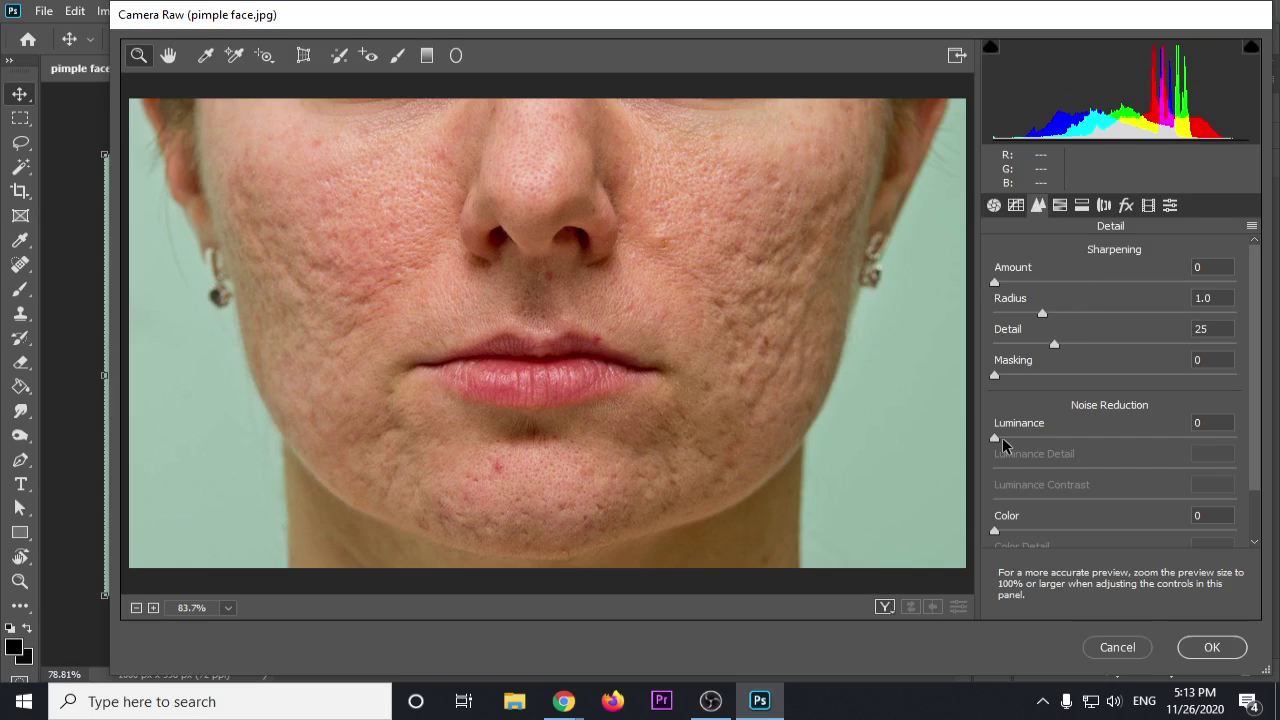
Step: Adjust the noise reduction, testing Luminance 61 with Luminance Detail 25 before setting Luminance to 35 and Luminance Detail to its minimum
left_click_drag(996, 439, 1076, 440)
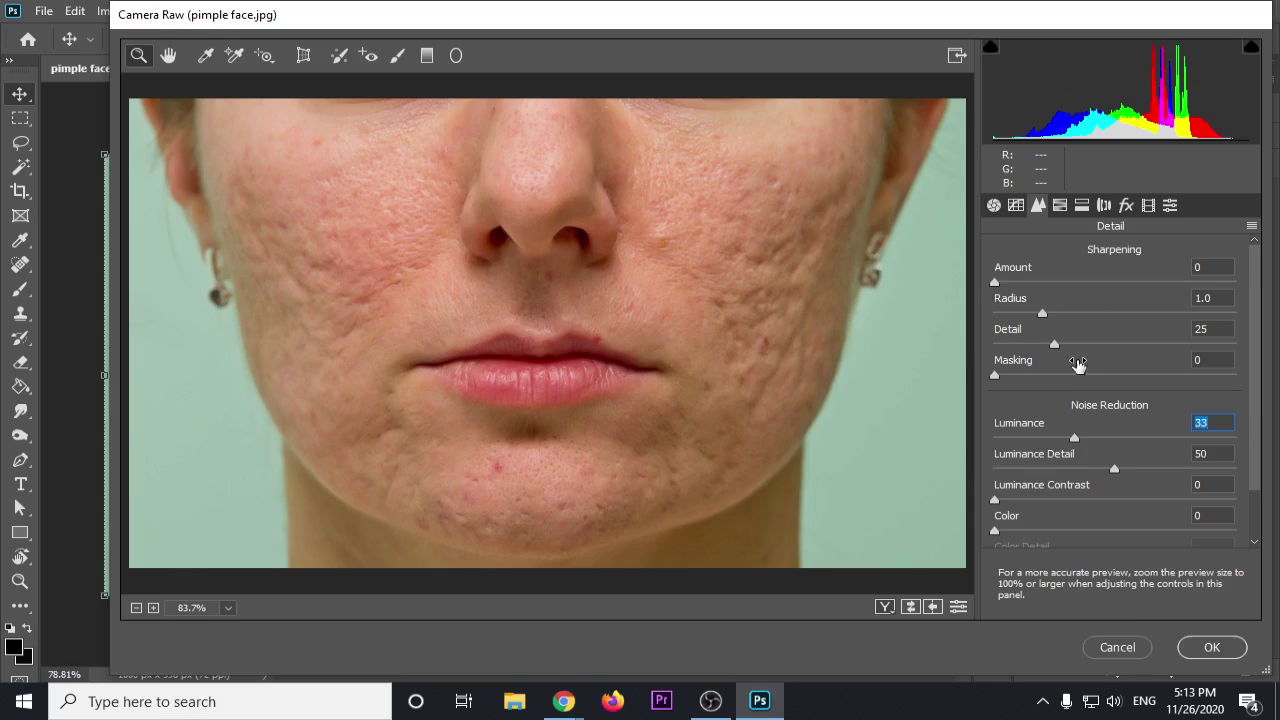
left_click_drag(1092, 437, 1076, 476)
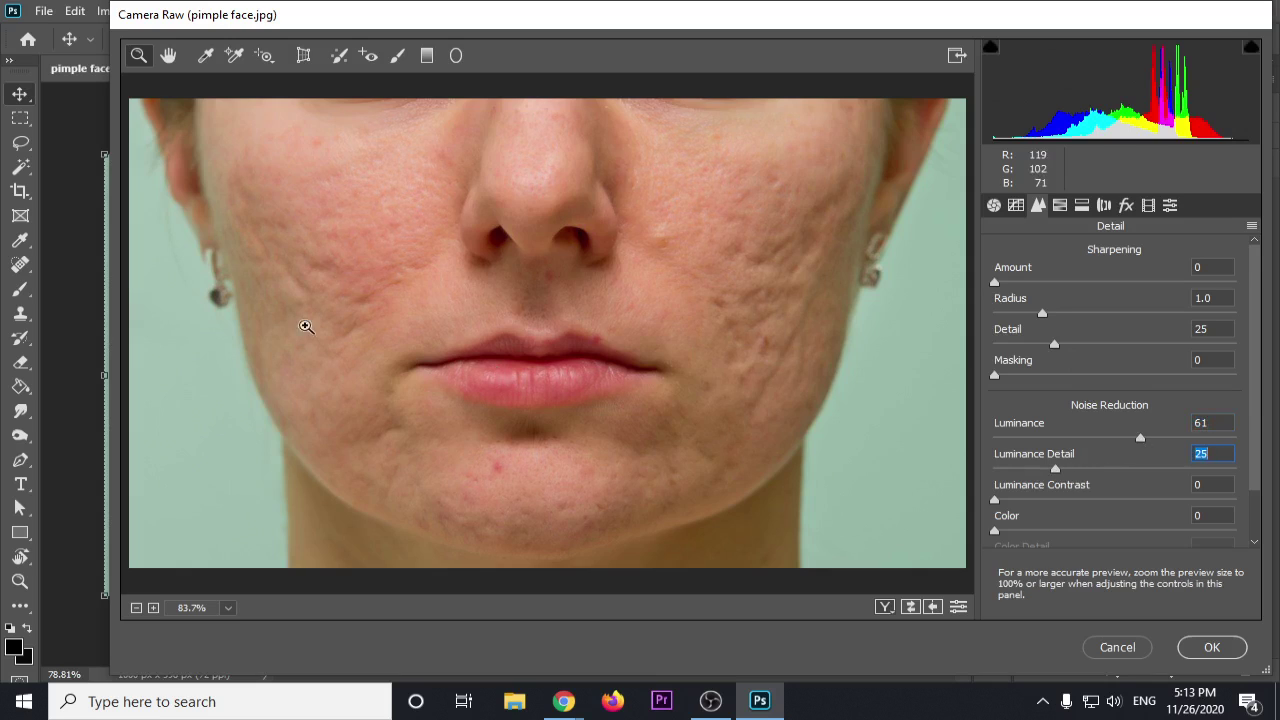
left_click_drag(1037, 467, 901, 482)
left_click_drag(1176, 441, 1077, 437)
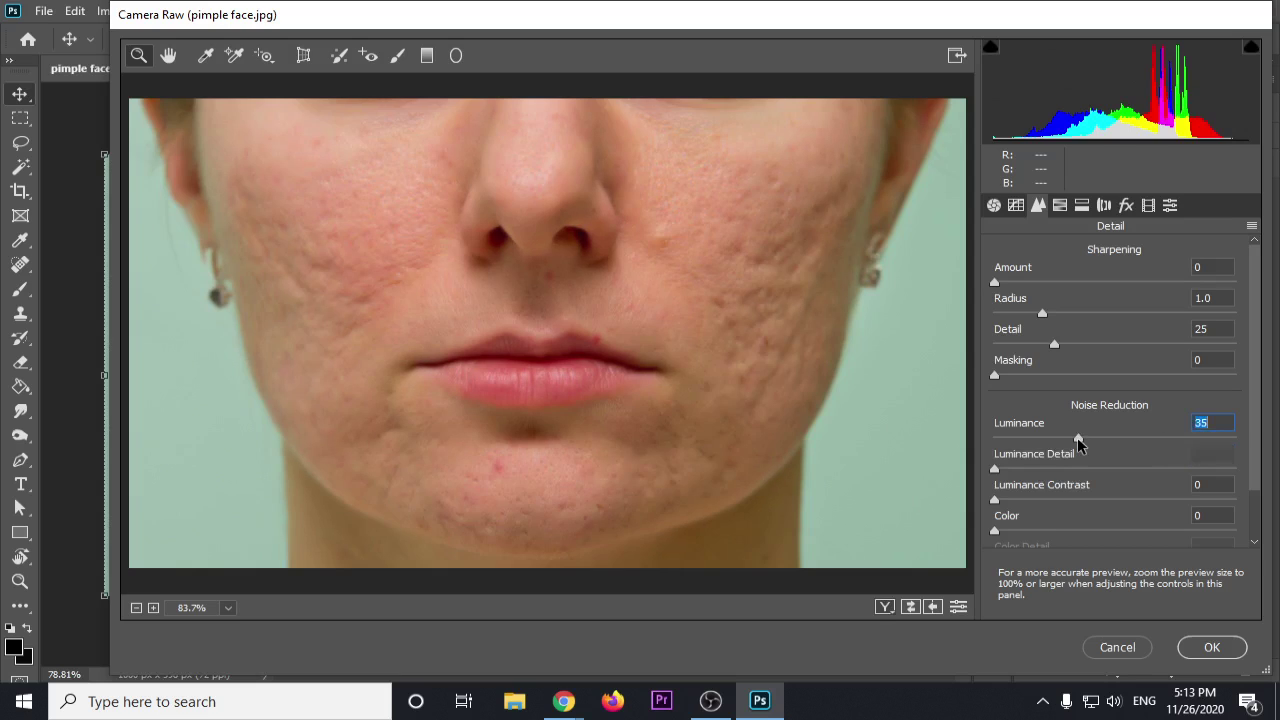
Step: Fine-tune Luminance Detail, raise the noise reduction Luminance further to smooth the skin, and apply the filter to layer 1
left_click(1056, 469)
left_click_drag(1063, 474, 1008, 469)
left_click_drag(1104, 471, 1164, 435)
mouse_move(1194, 438)
left_mouse_down()
mouse_move(1214, 443)
mouse_move(1195, 442)
left_mouse_up()
left_click_drag(1204, 448, 1182, 444)
left_click(1214, 648)
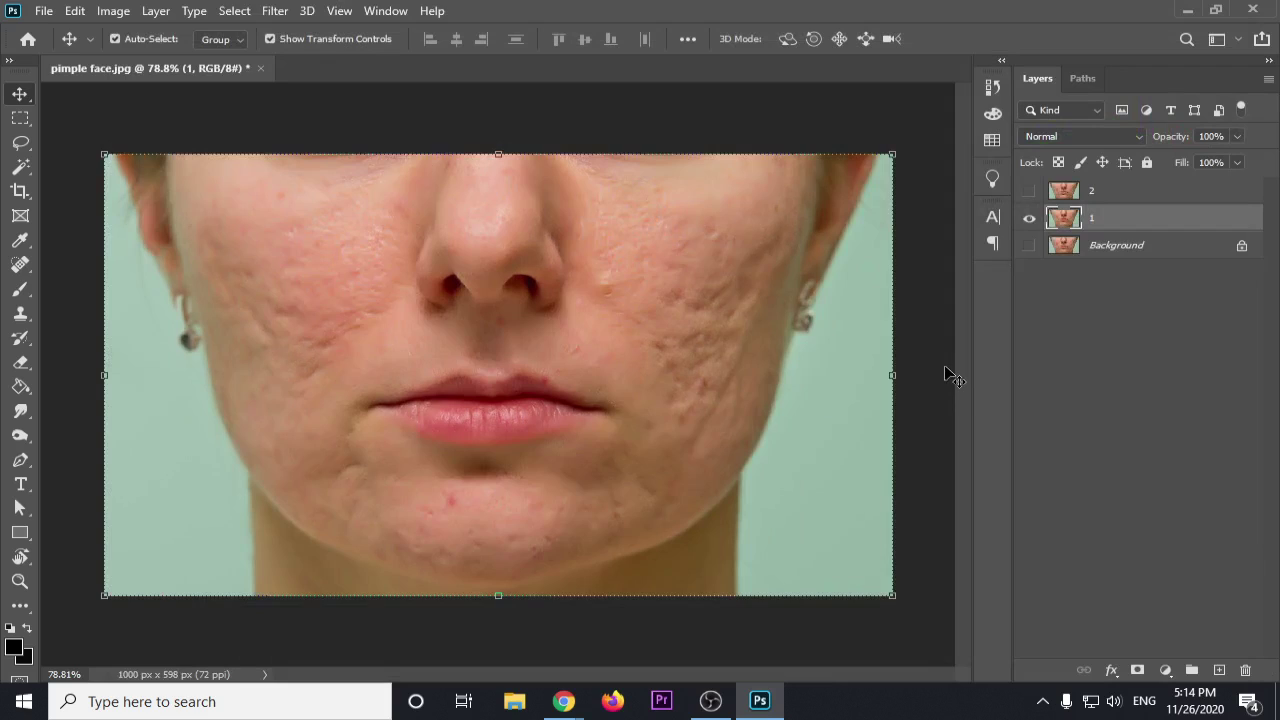
left_click(1099, 192)
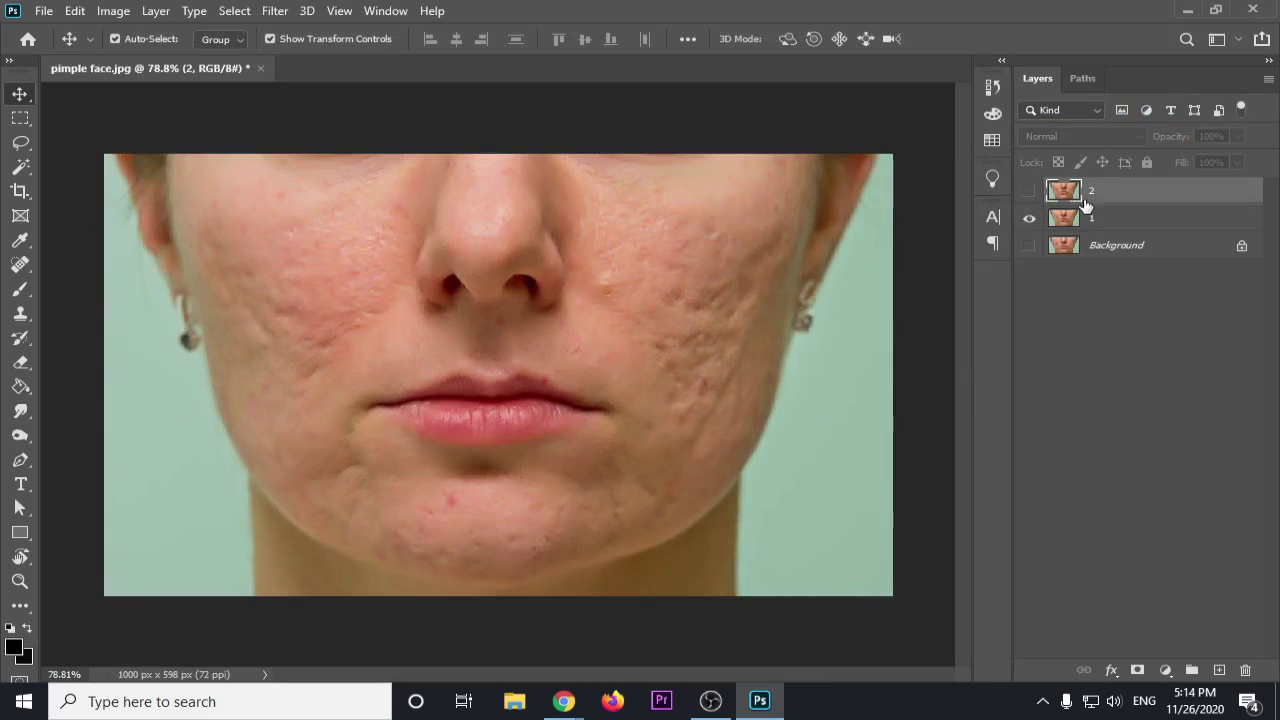
left_click(1080, 224)
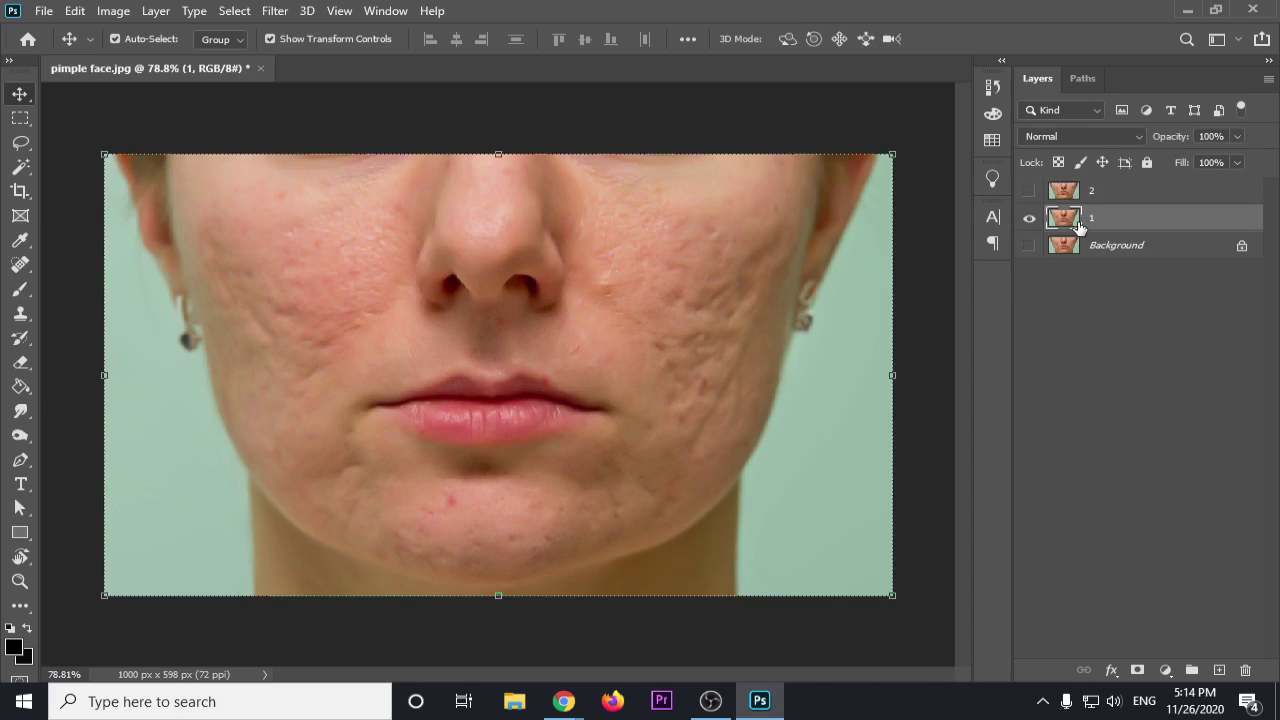
left_click(275, 10)
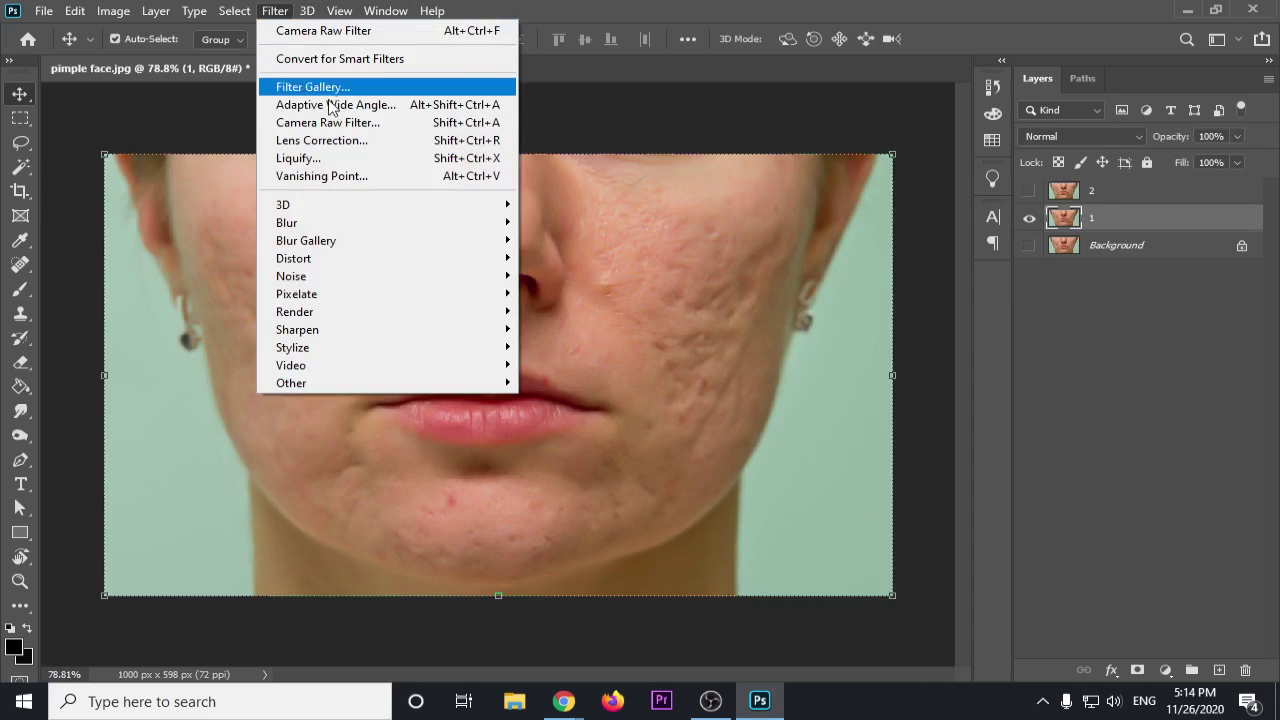
left_click(328, 124)
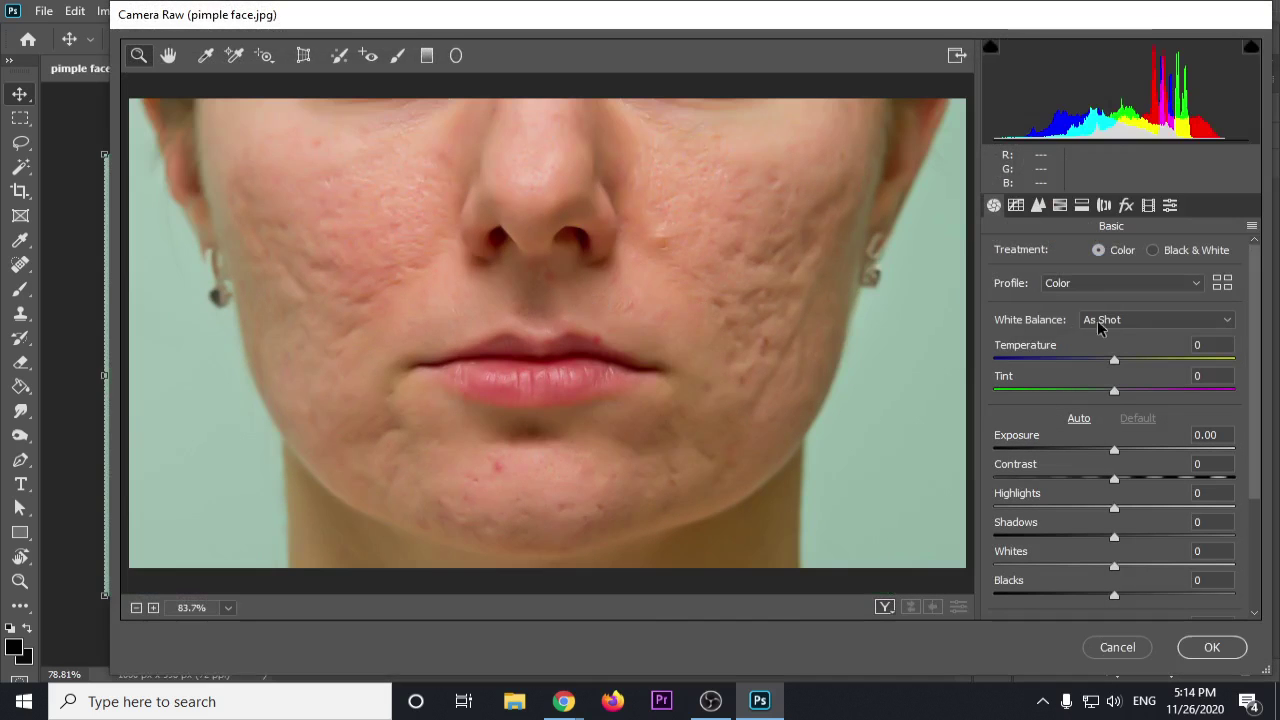
left_click(1038, 206)
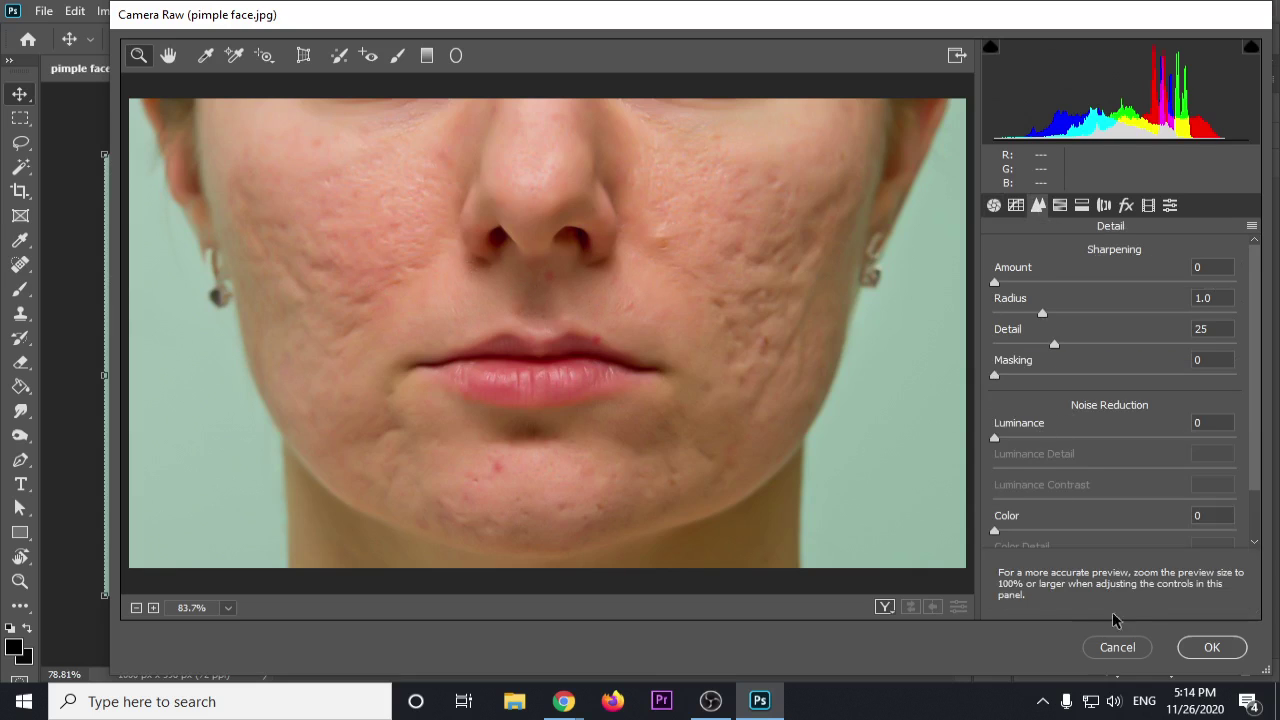
left_click(1138, 650)
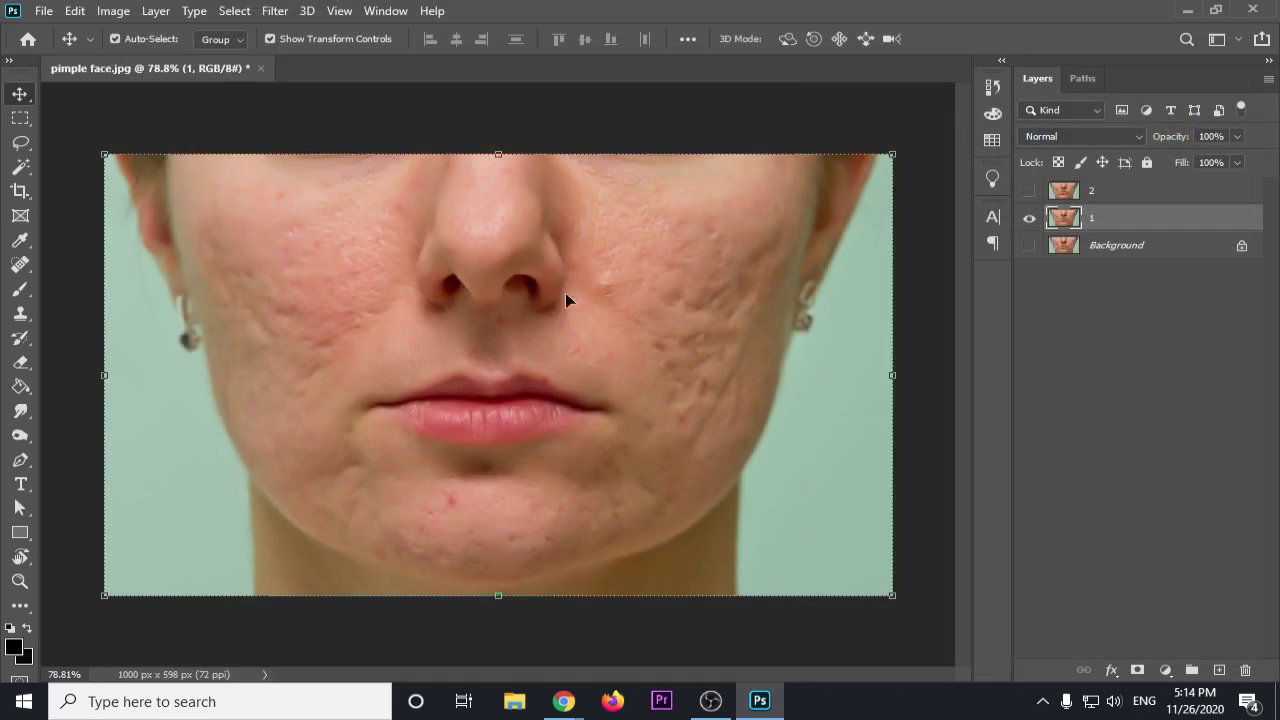
Step: Toggle the visibility of layer 2 to compare the unfiltered skin with the smoothed layer 1, leaving layer 2 hidden
left_click(1100, 189)
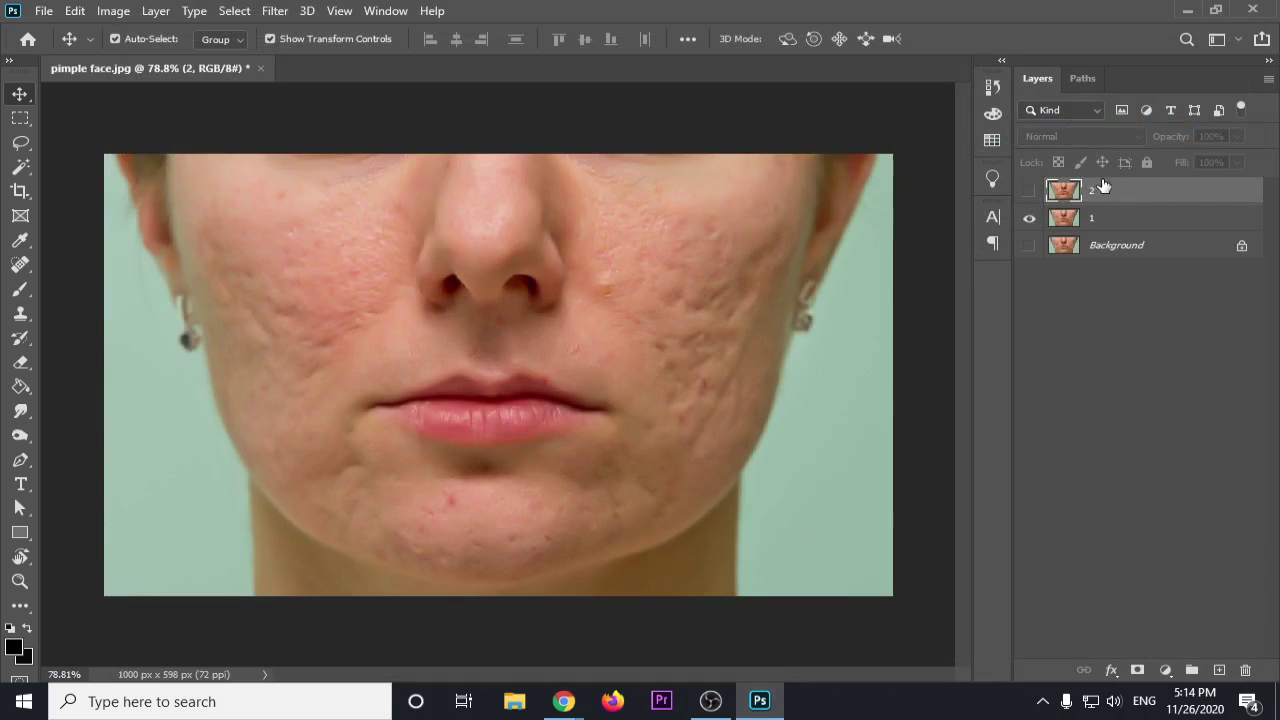
left_click(1030, 192)
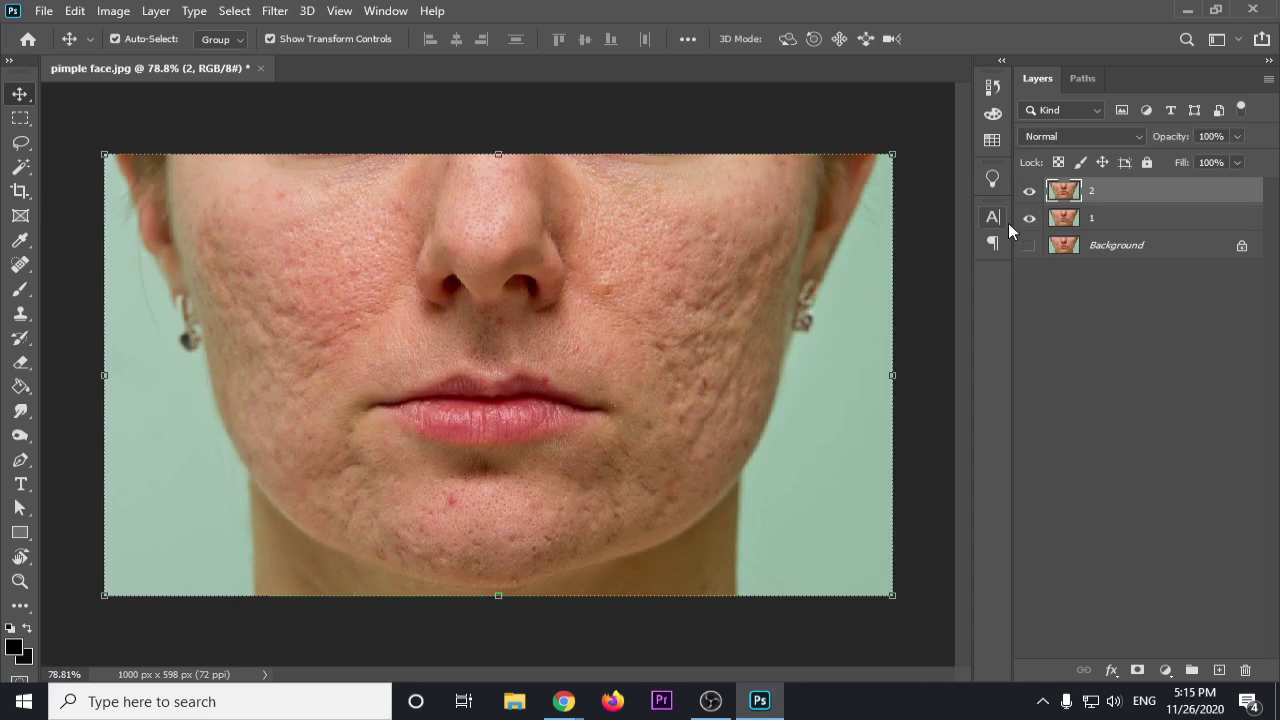
left_click(1030, 192)
left_click(1030, 193)
left_click(1030, 192)
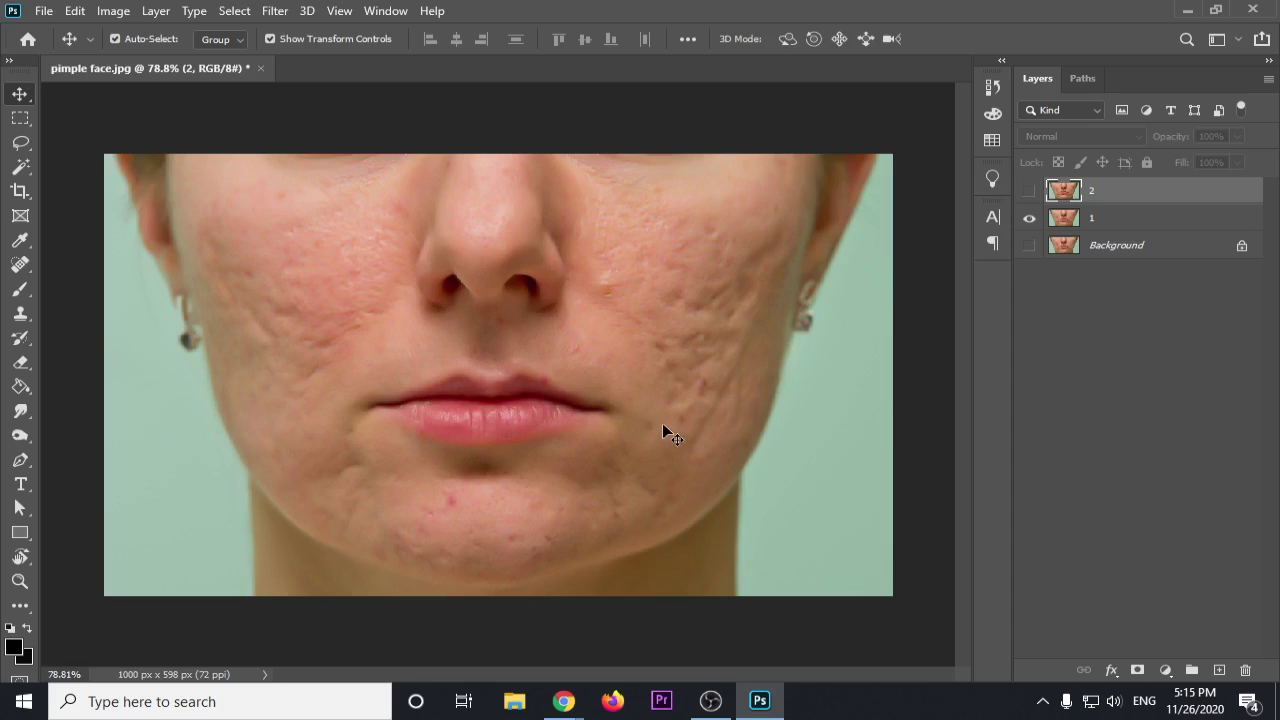
Step: Duplicate the smoothed layer 1
left_click(1094, 222)
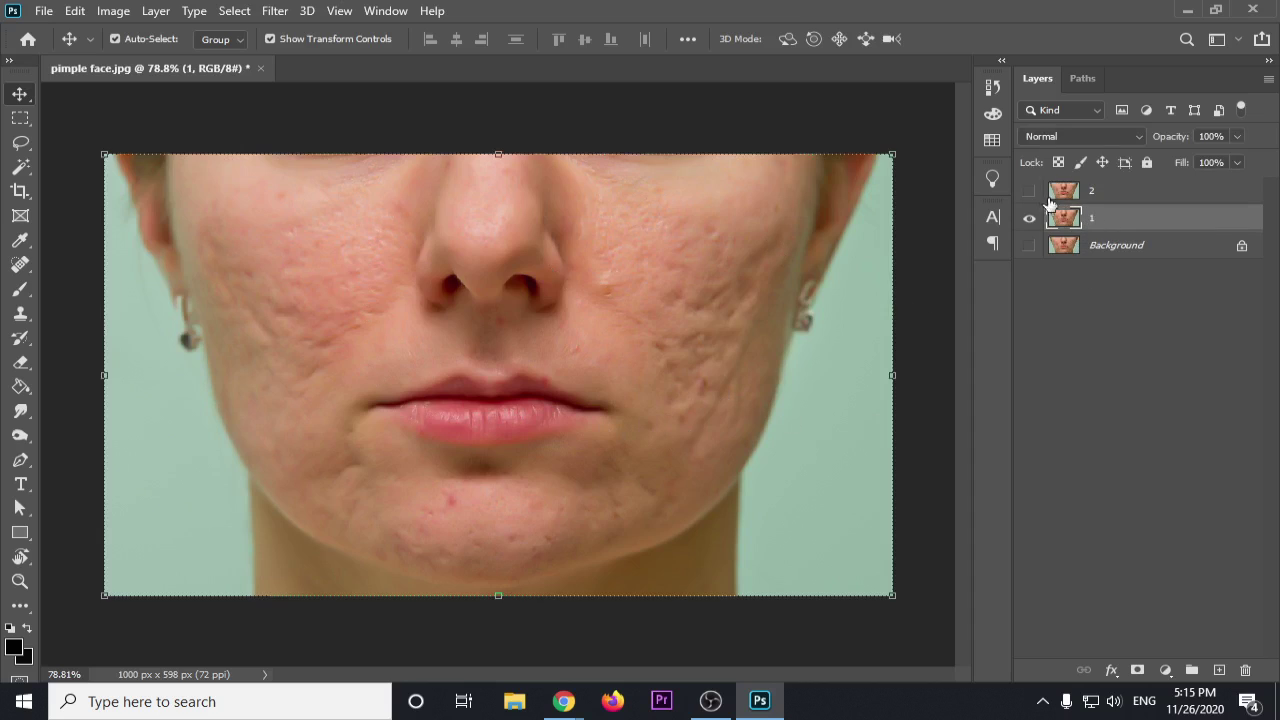
scroll(599, 366, "up", 3)
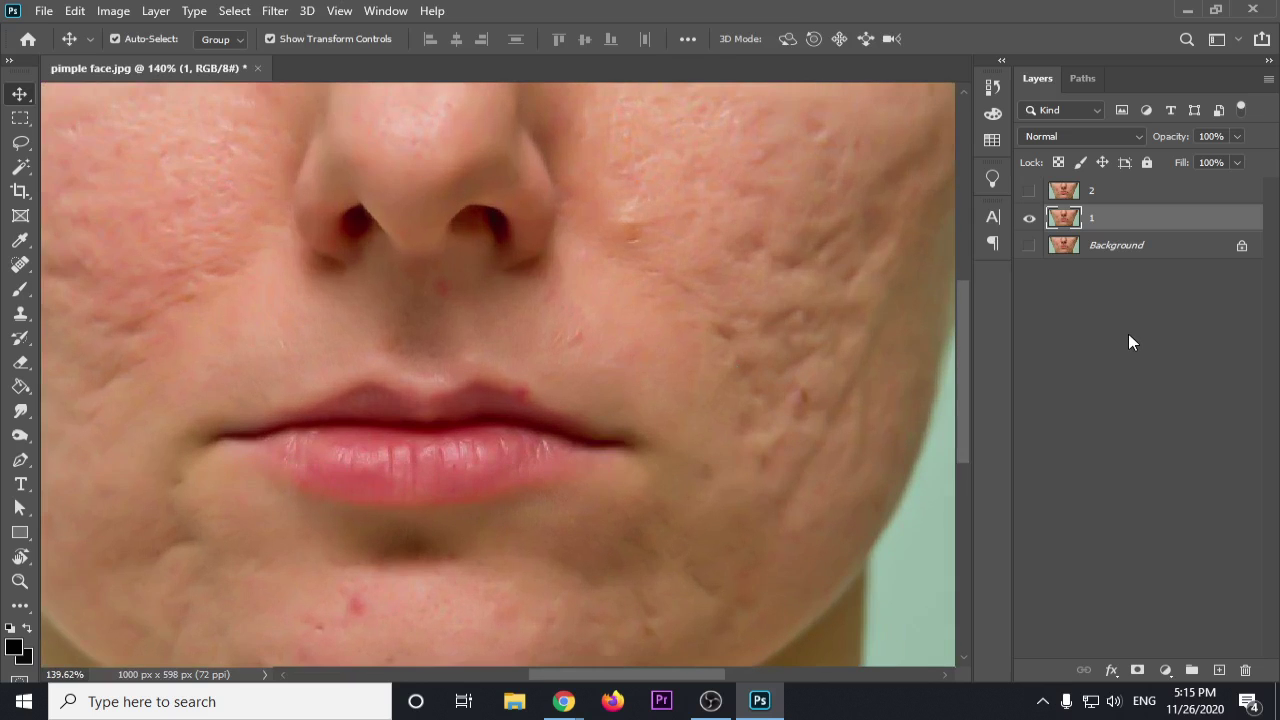
key("ctrl+j")
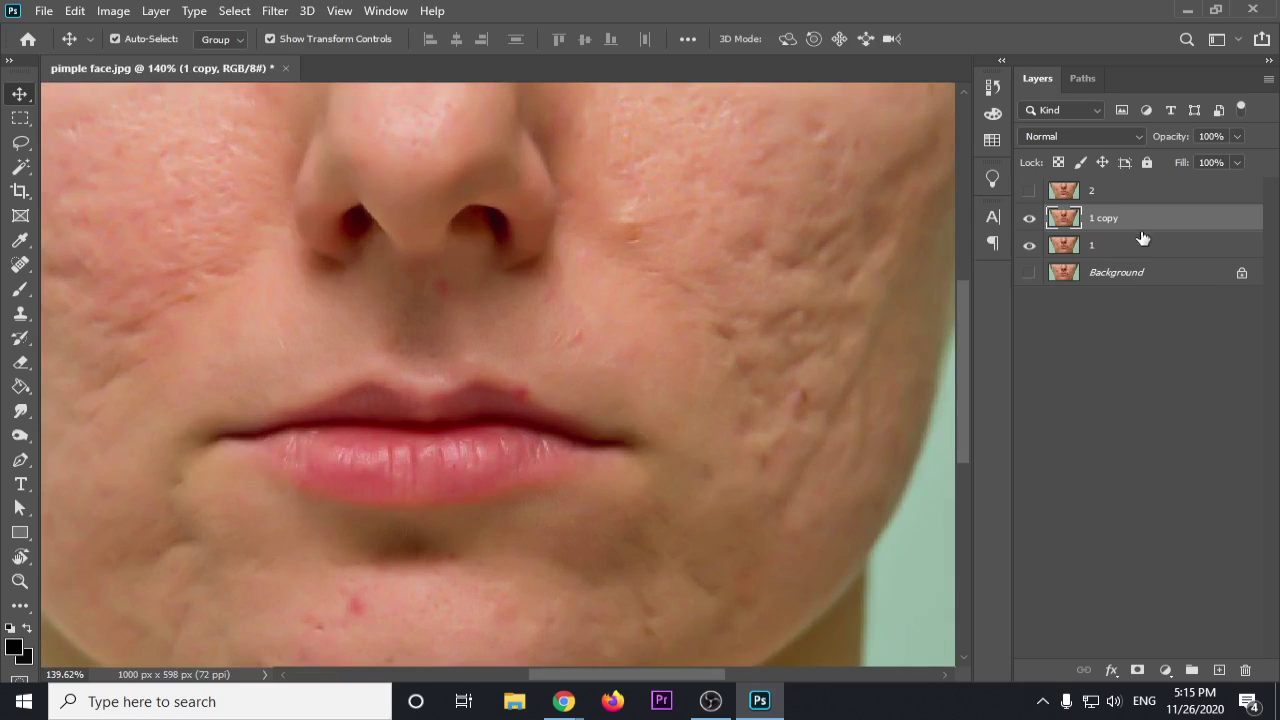
scroll(566, 283, "down", 3)
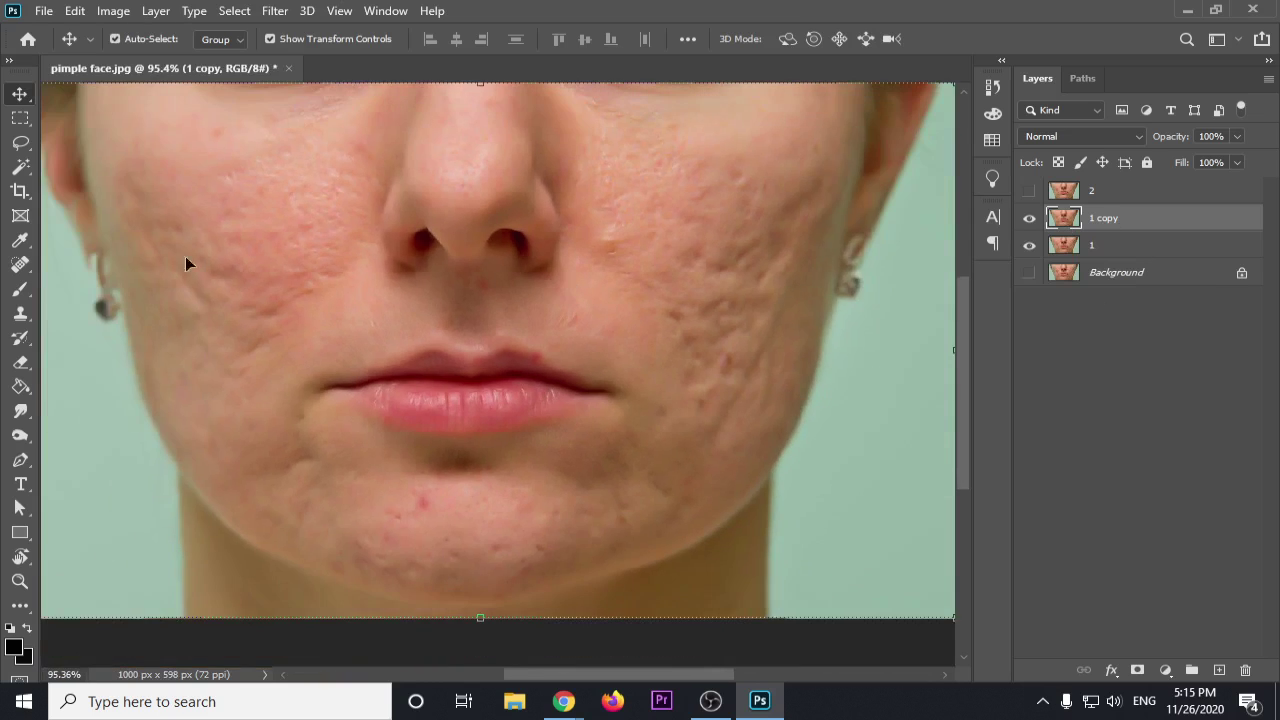
Step: Use the Patch Tool to replace the blemishes on the upper-left part of the chin, below the lower lip, with clean skin
left_click_drag(32, 260, 76, 280)
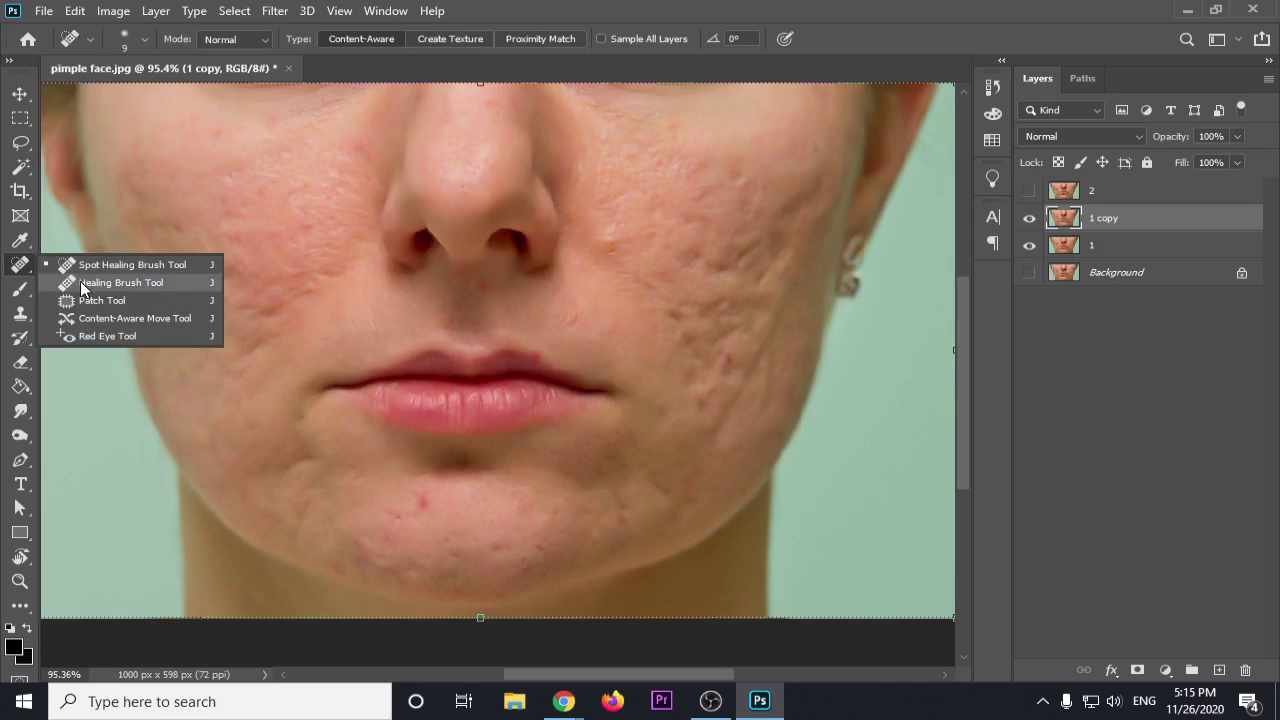
left_click(80, 281)
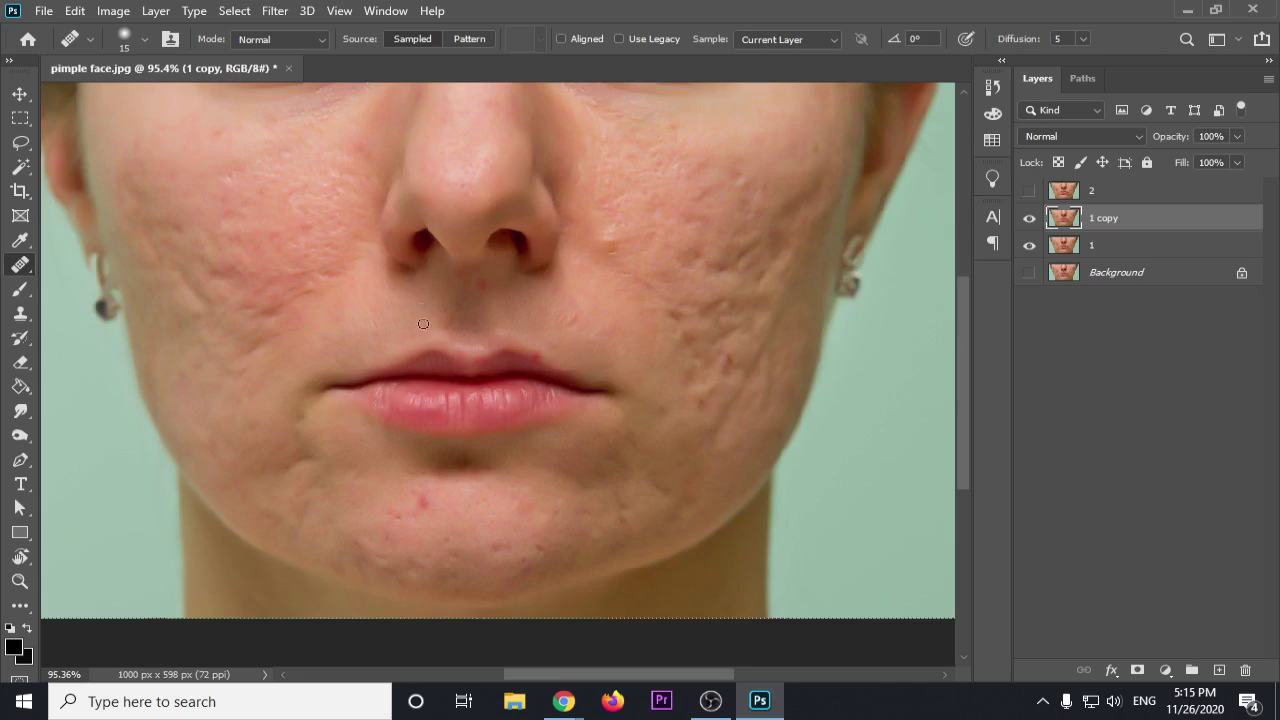
right_click(20, 264)
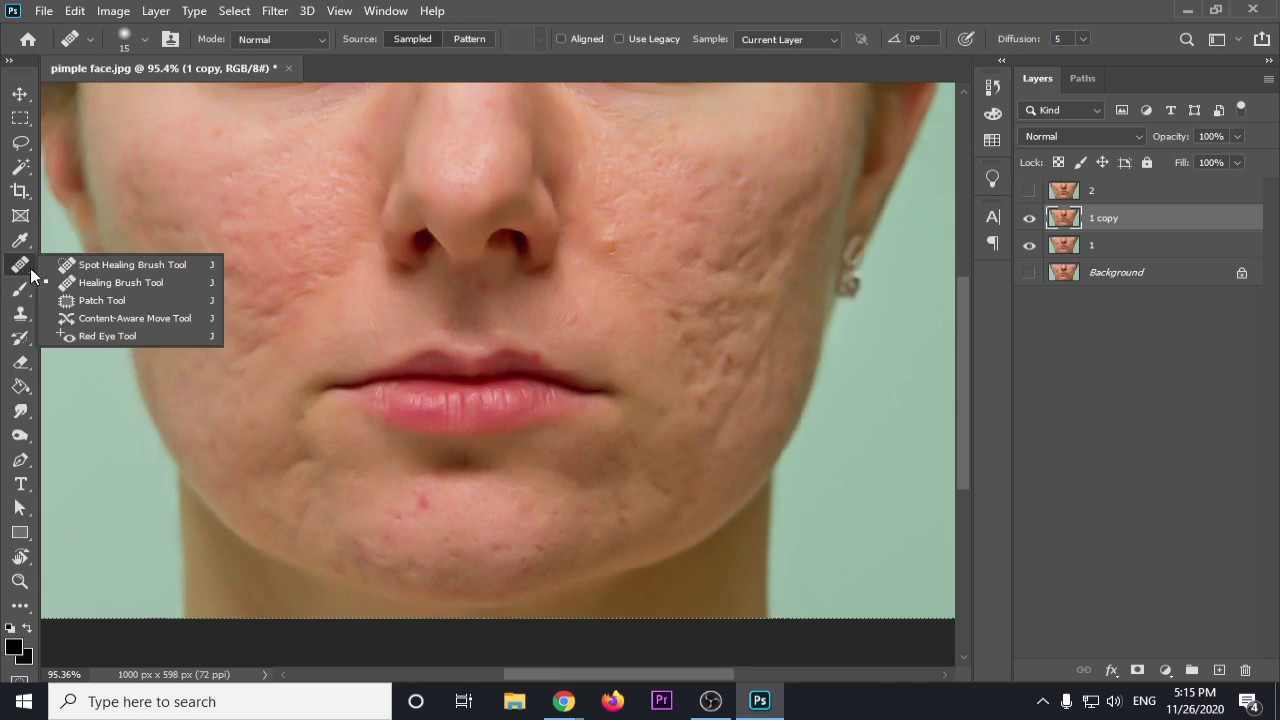
left_click(86, 299)
scroll(402, 500, "up", 5)
mouse_move(427, 445)
left_mouse_down()
mouse_move(528, 311)
mouse_move(501, 377)
left_mouse_up()
scroll(532, 393, "up", 4)
mouse_move(441, 421)
left_mouse_down()
mouse_move(594, 374)
mouse_move(524, 330)
mouse_move(443, 320)
mouse_move(438, 294)
mouse_move(460, 289)
mouse_move(456, 318)
left_mouse_up()
left_click(486, 321)
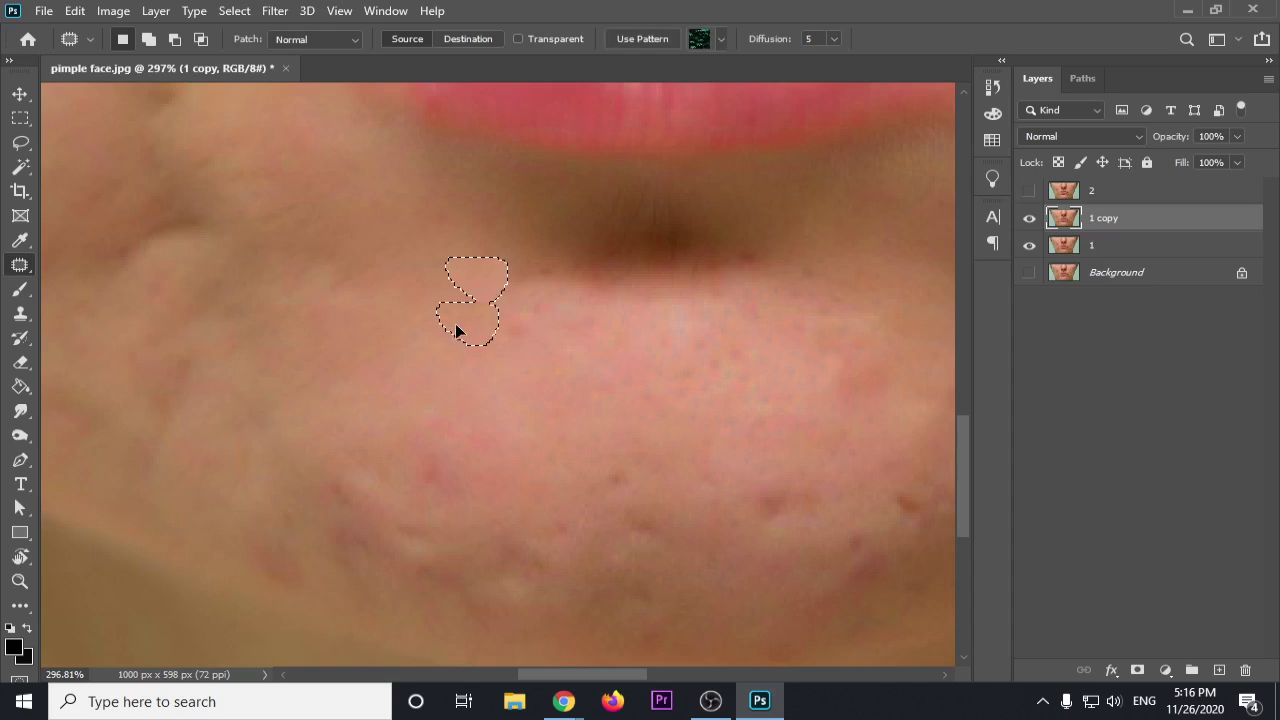
mouse_move(531, 261)
left_mouse_down()
mouse_move(549, 265)
mouse_move(530, 263)
left_mouse_up()
left_click(508, 331)
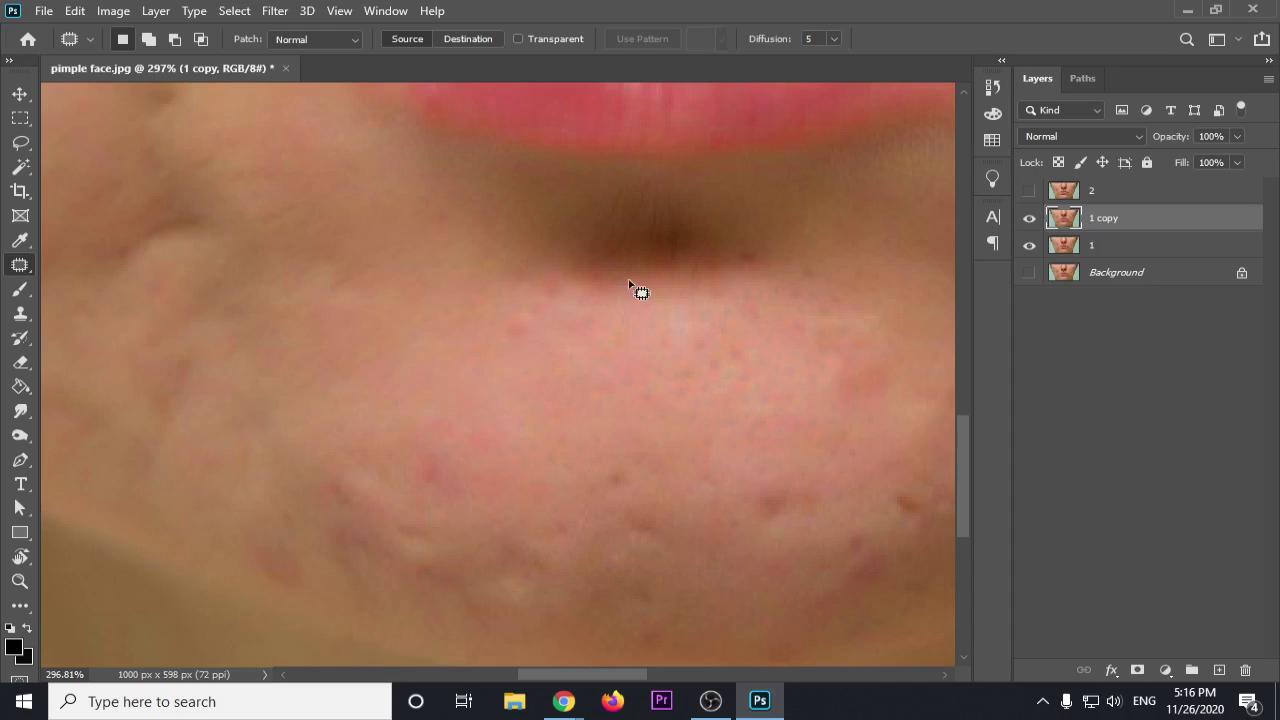
mouse_move(522, 342)
left_mouse_down()
mouse_move(514, 314)
mouse_move(522, 340)
mouse_move(497, 360)
left_mouse_up()
left_click(566, 345)
left_click_drag(534, 273, 526, 364)
left_click(518, 369)
Step: Patch the red spots and pits on the left part of the lower chin with smooth skin from just above them
mouse_move(335, 473)
left_mouse_down()
mouse_move(353, 516)
mouse_move(341, 466)
left_mouse_up()
mouse_move(346, 491)
left_mouse_down()
mouse_move(383, 432)
mouse_move(447, 490)
mouse_move(434, 436)
left_mouse_up()
left_click(390, 438)
left_click_drag(438, 467, 462, 424)
left_click(498, 437)
left_click_drag(371, 457, 369, 430)
left_click_drag(368, 475, 398, 410)
left_click(557, 449)
left_click_drag(588, 459, 596, 452)
left_click_drag(611, 463, 593, 412)
left_click(555, 451)
left_click_drag(554, 451, 580, 421)
left_click(430, 510)
mouse_move(435, 556)
left_mouse_down()
mouse_move(425, 484)
mouse_move(445, 459)
left_mouse_up()
left_click(491, 486)
Step: Patch the row of small pits across the middle and right of the lower chin with cleaner nearby skin
mouse_move(523, 534)
left_mouse_down()
mouse_move(480, 556)
mouse_move(526, 537)
left_mouse_up()
left_click_drag(531, 546, 515, 447)
left_click(561, 500)
left_click_drag(561, 499, 567, 503)
left_click_drag(559, 522, 521, 445)
left_click(622, 498)
mouse_move(622, 498)
left_mouse_down()
mouse_move(637, 487)
mouse_move(626, 495)
left_mouse_up()
left_click_drag(648, 524, 577, 467)
left_click(677, 493)
left_click_drag(681, 477, 728, 474)
left_click_drag(692, 505, 584, 485)
left_click(648, 463)
mouse_move(642, 430)
left_mouse_down()
mouse_move(674, 485)
mouse_move(676, 461)
left_mouse_up()
left_click_drag(660, 471, 583, 458)
left_click(582, 456)
Step: Patch the remaining uneven spots on the chin one after another, clearing the selection after each patch
left_click_drag(392, 497, 470, 428)
mouse_move(367, 475)
left_mouse_down()
mouse_move(380, 531)
mouse_move(334, 457)
mouse_move(365, 474)
left_mouse_up()
mouse_move(360, 479)
left_mouse_down()
mouse_move(400, 429)
mouse_move(418, 375)
left_mouse_up()
mouse_move(380, 423)
left_mouse_down()
mouse_move(466, 506)
mouse_move(443, 463)
mouse_move(455, 386)
mouse_move(385, 387)
left_mouse_up()
key("ctrl+d")
left_click_drag(389, 399, 420, 371)
mouse_move(430, 422)
left_mouse_down()
mouse_move(446, 423)
mouse_move(458, 366)
left_mouse_up()
key("ctrl+d")
left_click_drag(466, 481, 519, 430)
key("ctrl+d")
left_click_drag(406, 480, 448, 428)
key("ctrl+d")
left_click_drag(628, 388, 417, 403)
mouse_move(625, 436)
left_mouse_down()
mouse_move(663, 491)
mouse_move(690, 432)
mouse_move(508, 466)
left_mouse_up()
key("ctrl+d")
left_click_drag(583, 391, 497, 437)
key("ctrl+d")
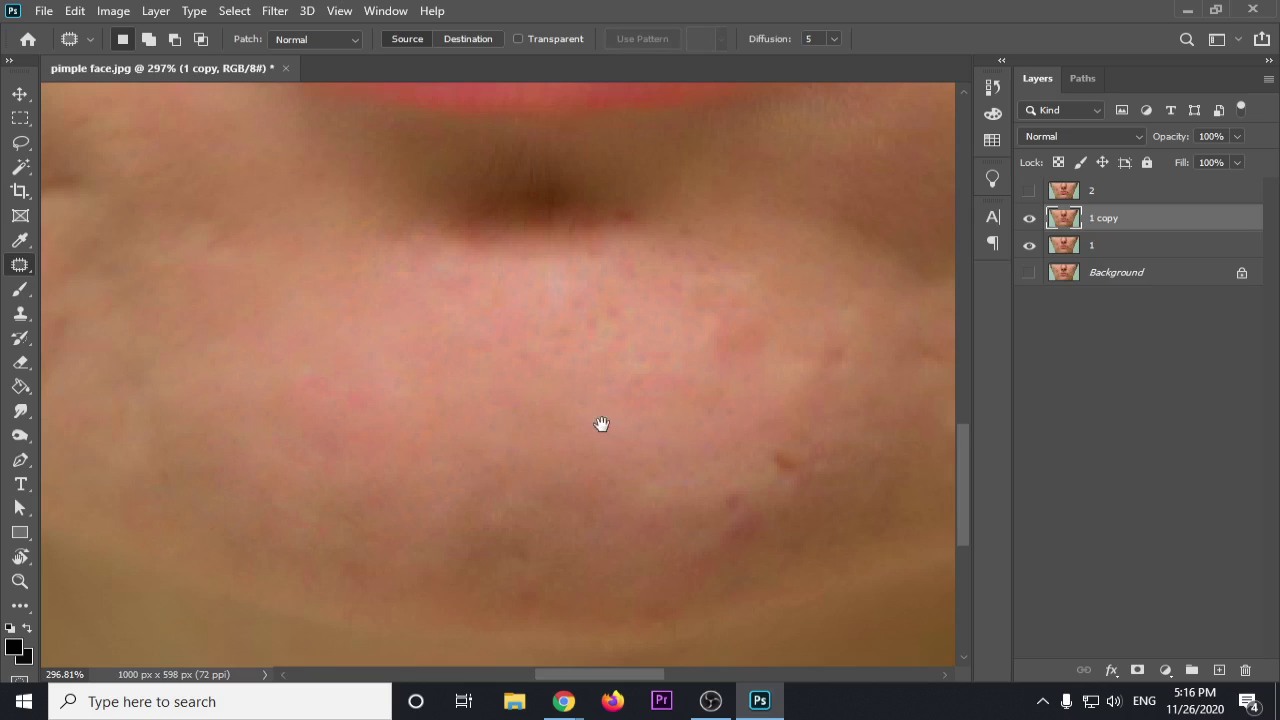
Step: Patch the dark pit and the reddish spots on the lower right of the chin near the jaw edge
left_click_drag(603, 427, 446, 343)
left_click_drag(644, 372, 652, 376)
left_click_drag(650, 392, 696, 403)
key("ctrl+d")
mouse_move(662, 359)
left_mouse_down()
mouse_move(651, 385)
mouse_move(672, 356)
left_mouse_up()
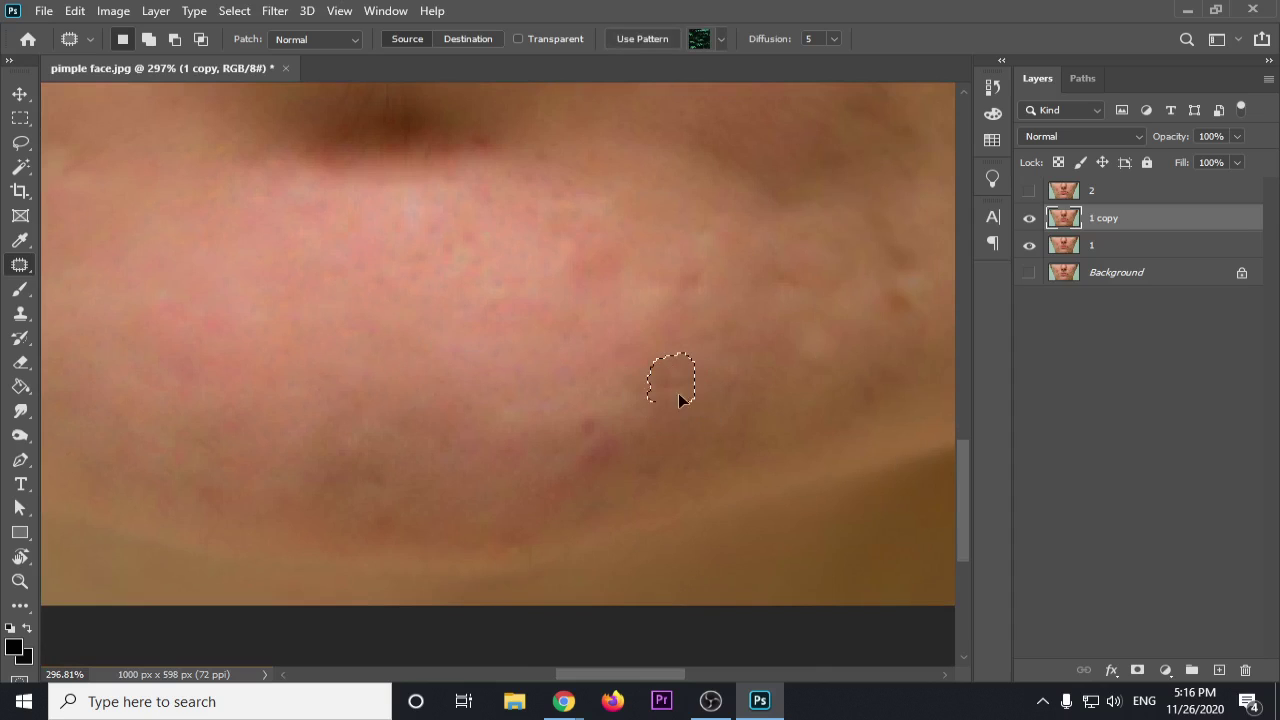
key("ctrl+d")
mouse_move(601, 428)
left_mouse_down()
mouse_move(596, 464)
mouse_move(603, 432)
mouse_move(632, 420)
mouse_move(568, 447)
mouse_move(612, 412)
mouse_move(648, 430)
left_mouse_up()
key("ctrl+d")
key("ctrl+d")
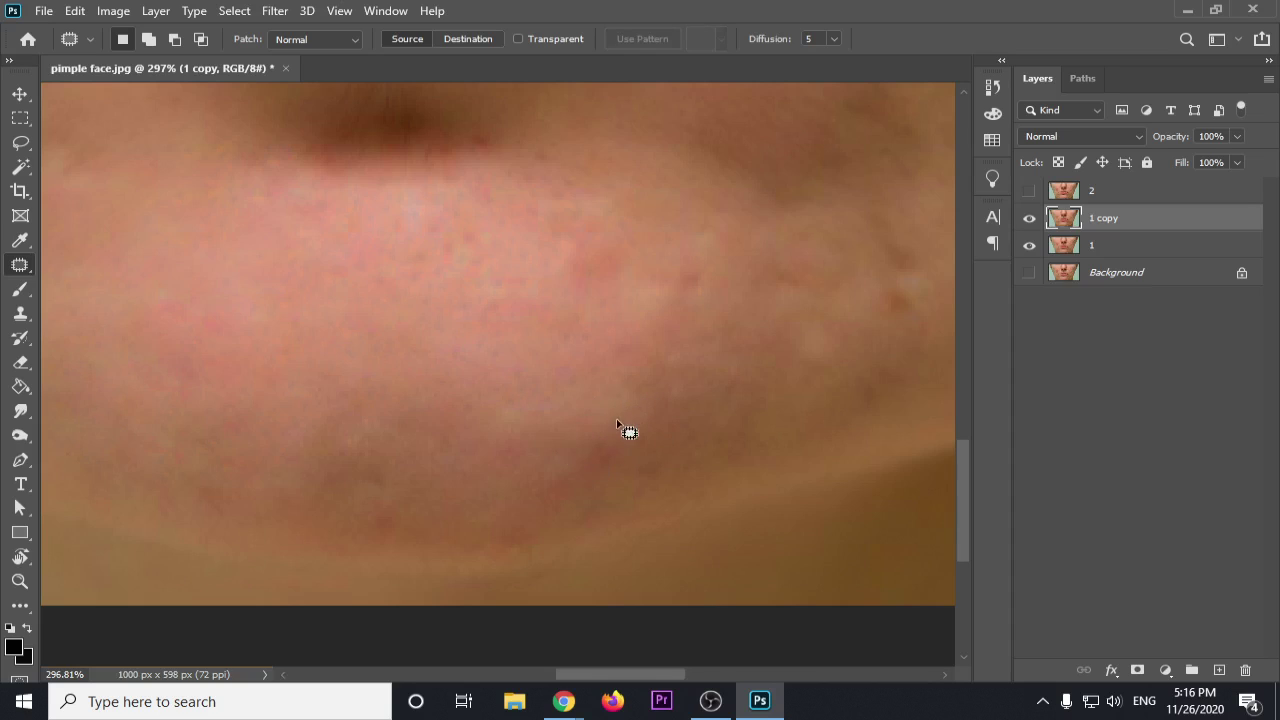
Step: Patch the reddish areas and visible pores across the upper chin and its right side, then clear the selection
mouse_move(694, 289)
left_mouse_down()
mouse_move(717, 269)
mouse_move(698, 313)
left_mouse_up()
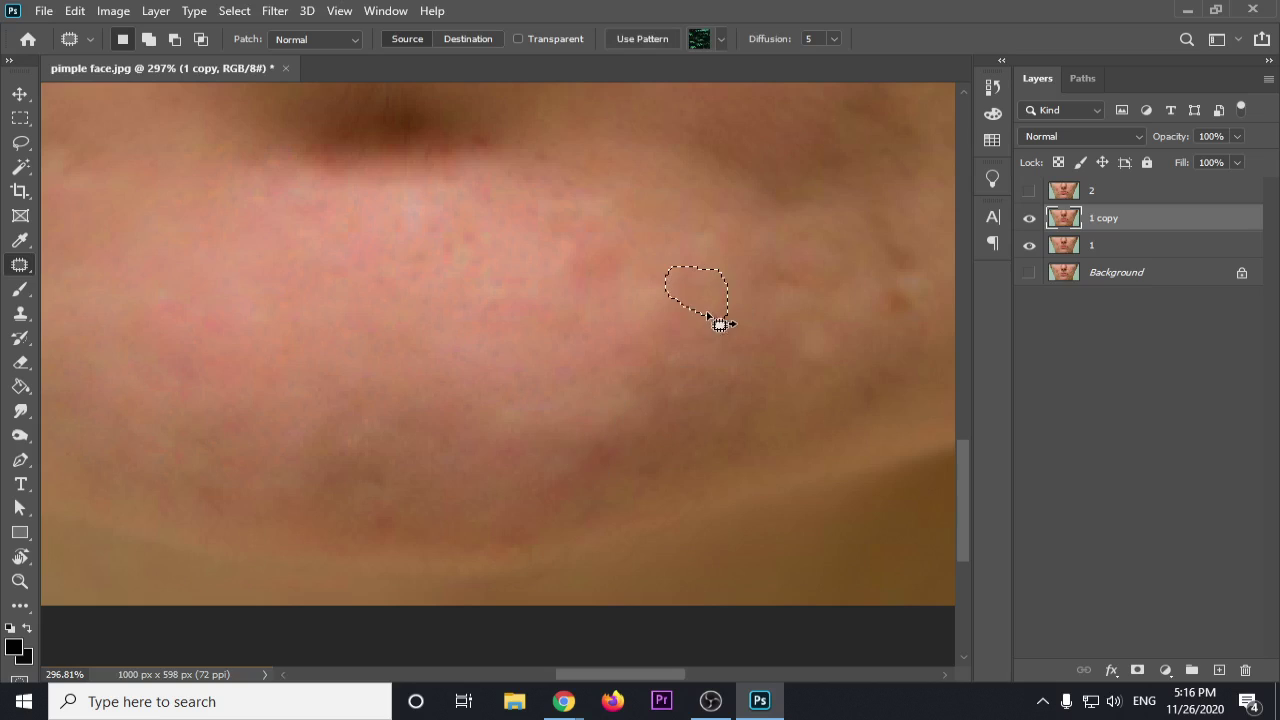
left_click_drag(575, 237, 552, 250)
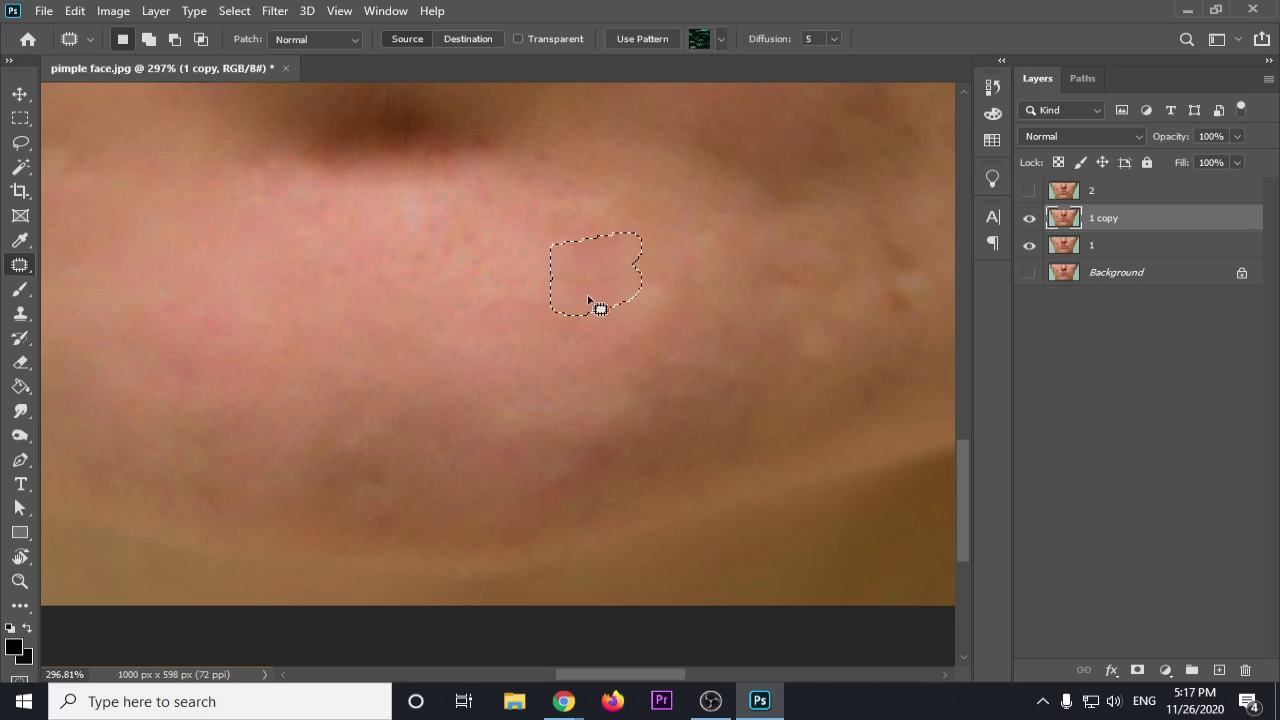
key("ctrl+d")
mouse_move(467, 139)
left_mouse_down()
mouse_move(506, 168)
mouse_move(488, 136)
mouse_move(493, 204)
left_mouse_up()
key("ctrl+d")
mouse_move(527, 142)
left_mouse_down()
mouse_move(556, 149)
mouse_move(531, 142)
left_mouse_up()
left_click_drag(551, 156, 514, 230)
key("ctrl+d")
mouse_move(452, 166)
left_mouse_down()
mouse_move(434, 190)
mouse_move(456, 168)
mouse_move(483, 236)
left_mouse_up()
key("ctrl+d")
left_click_drag(453, 187, 488, 176)
left_click_drag(510, 246, 508, 244)
key("ctrl+d")
mouse_move(425, 206)
left_mouse_down()
mouse_move(489, 243)
mouse_move(426, 208)
left_mouse_up()
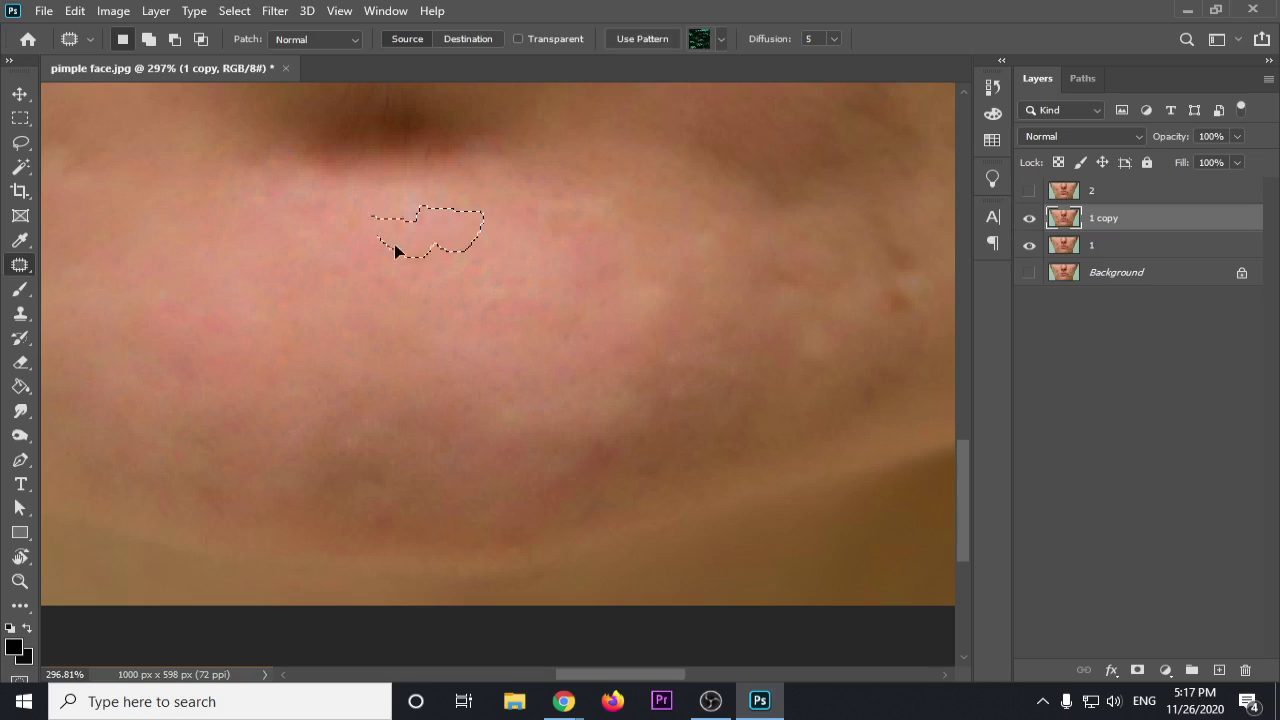
left_click_drag(393, 253, 480, 280)
key("ctrl+d")
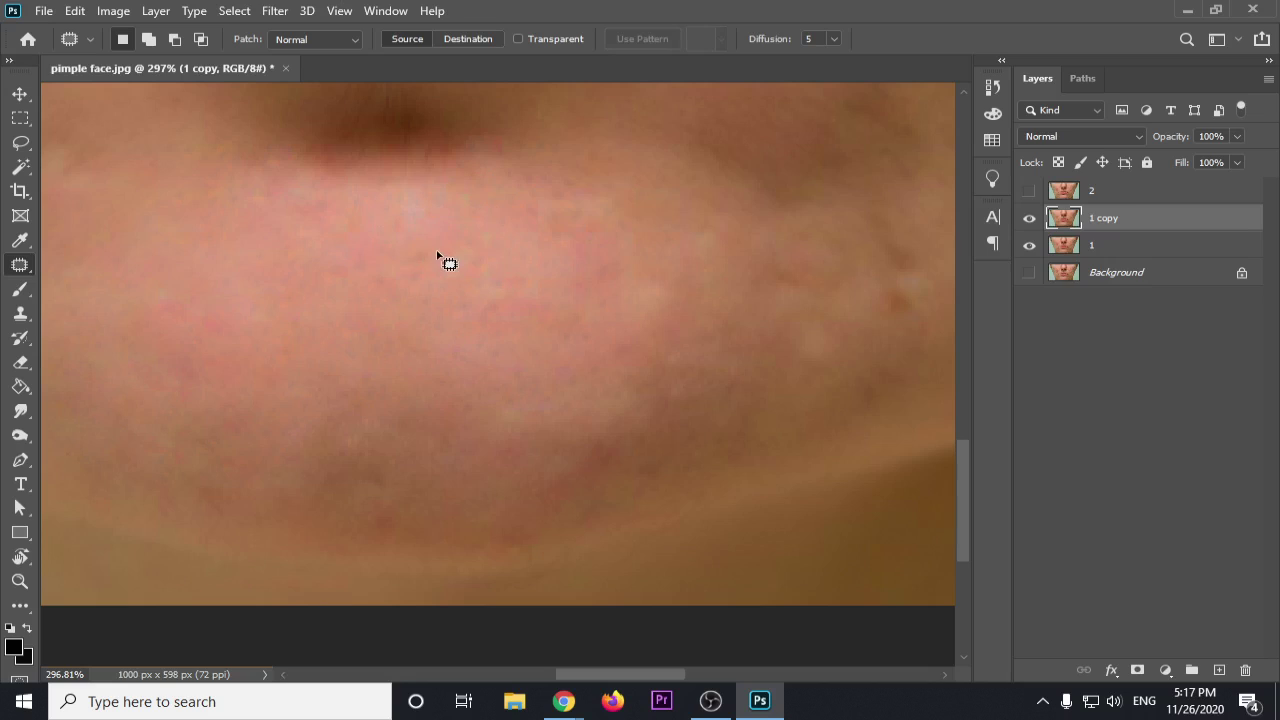
Step: Use the Healing Brush Tool with sampled nearby skin to paint over the dark pits between the chin and the right jaw
mouse_move(785, 283)
left_mouse_down()
mouse_move(790, 269)
mouse_move(806, 274)
mouse_move(514, 306)
mouse_move(485, 296)
left_mouse_up()
key("ctrl+d")
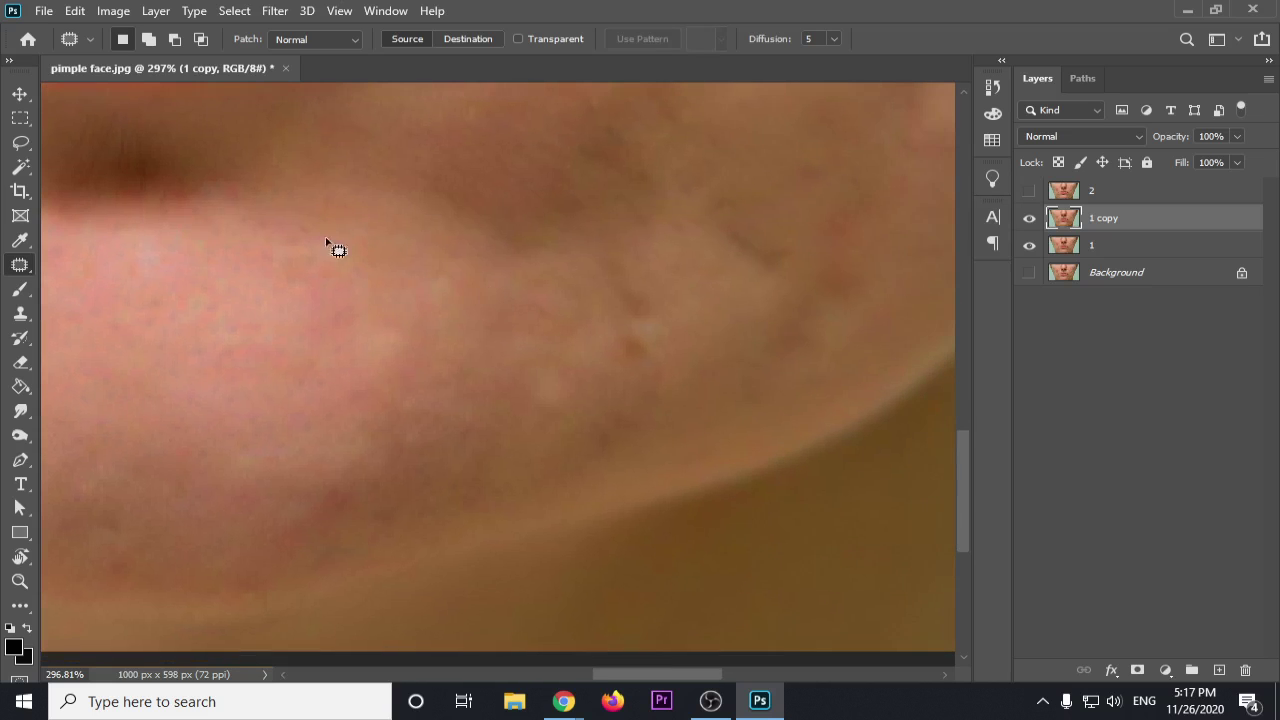
right_click(28, 263)
left_click(104, 283)
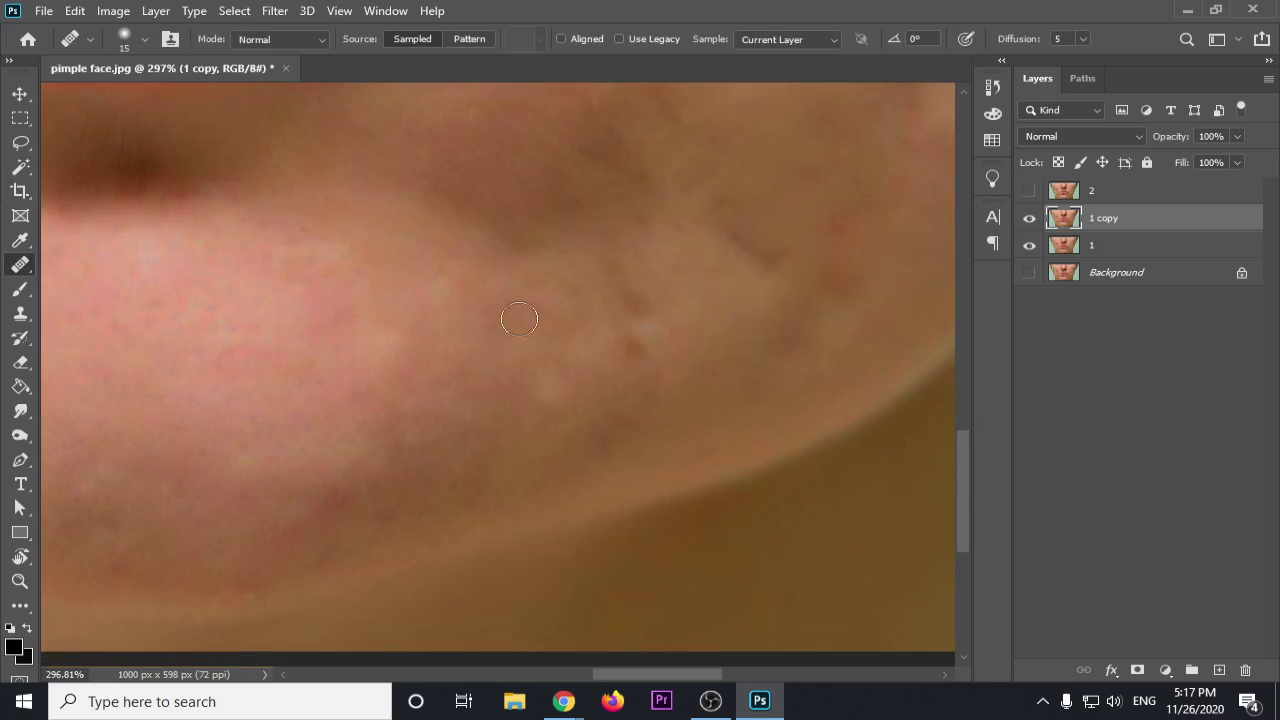
scroll(722, 321, "up", 4)
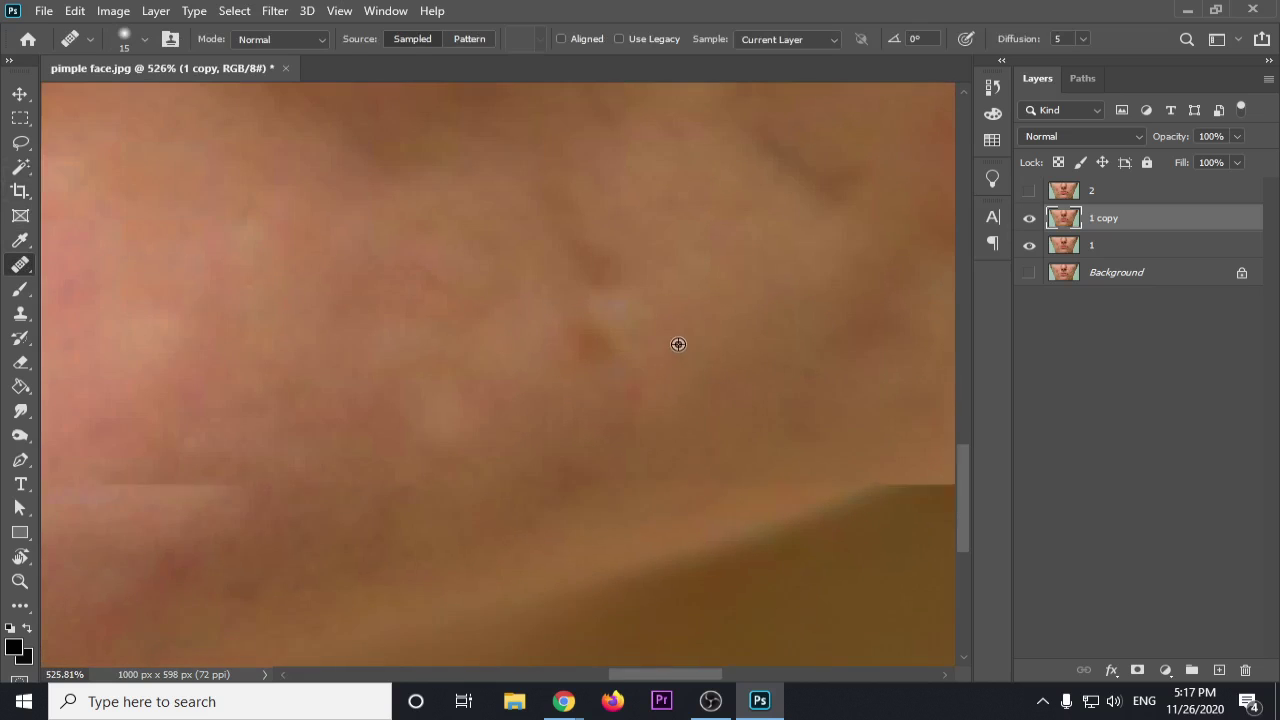
left_click_drag(602, 346, 622, 320)
left_click(673, 320, "alt")
left_click_drag(602, 268, 594, 241)
left_click(667, 287, "alt")
mouse_move(592, 310)
left_mouse_down()
mouse_move(537, 334)
mouse_move(628, 377)
mouse_move(550, 393)
left_mouse_up()
left_click(669, 295, "alt")
left_click(621, 309, "alt")
mouse_move(588, 431)
left_mouse_down()
mouse_move(558, 481)
mouse_move(567, 472)
left_mouse_up()
left_click(617, 322, "alt")
Step: Heal the surrounding discoloured marks and the dark crease near the right jaw, resampling clean skin between strokes
left_click_drag(432, 406, 440, 418)
left_click(543, 346, "alt")
left_click_drag(374, 322, 433, 230)
left_click(580, 312, "alt")
mouse_move(402, 376)
left_mouse_down()
mouse_move(386, 338)
mouse_move(471, 380)
left_mouse_up()
left_click(511, 347, "alt")
mouse_move(569, 218)
left_mouse_down()
mouse_move(374, 240)
mouse_move(453, 266)
left_mouse_up()
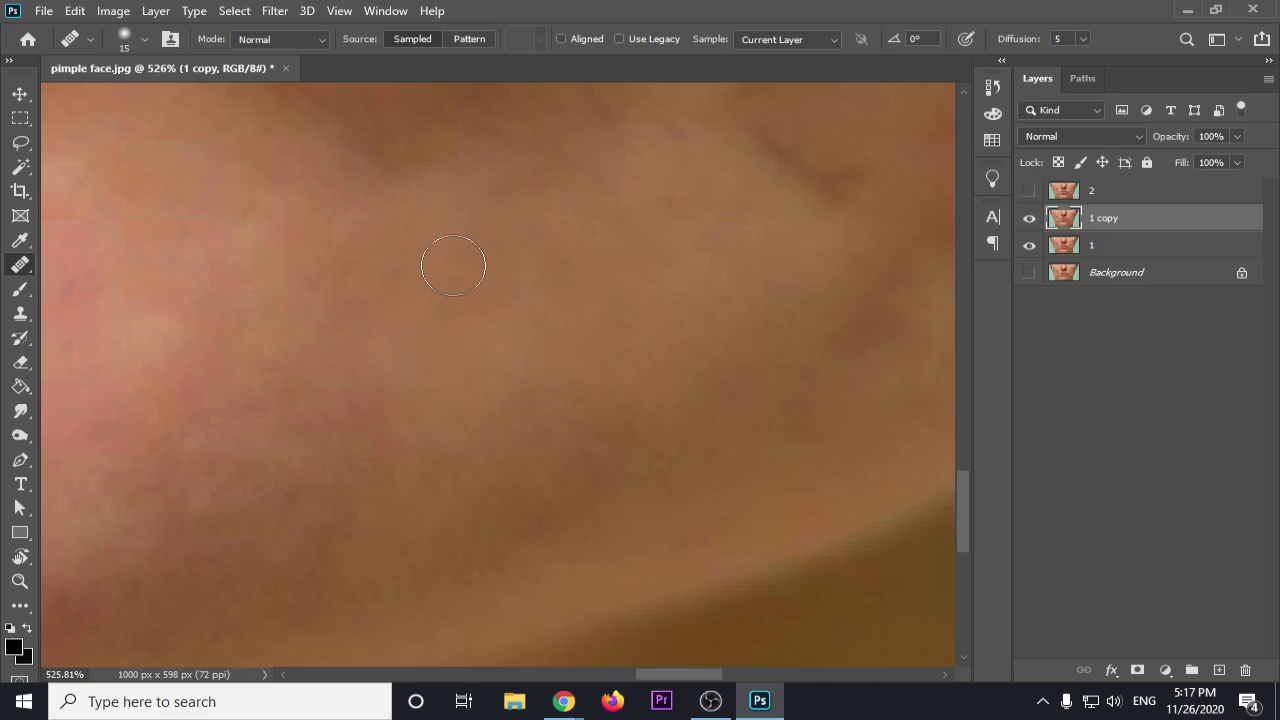
left_click(574, 309, "alt")
left_click_drag(560, 229, 624, 213)
left_click(770, 267, "alt")
left_click_drag(804, 174, 828, 187)
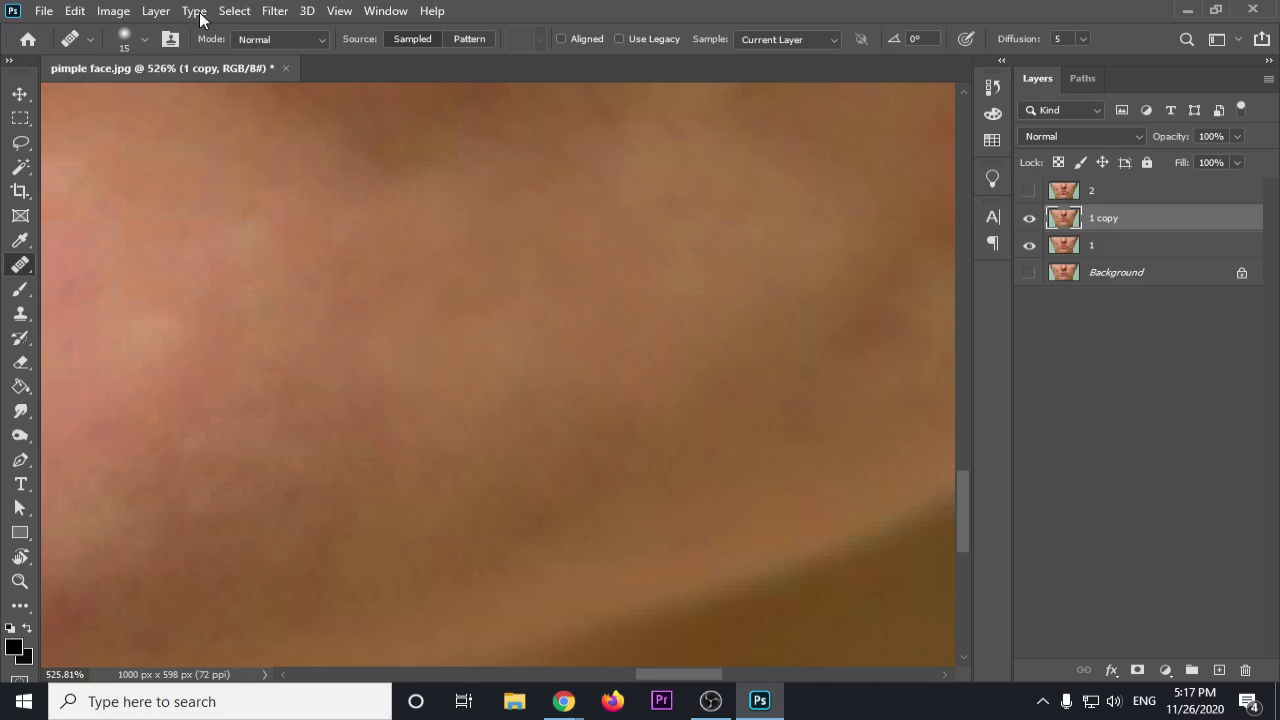
Step: Save the document on the computer's Desktop as a Photoshop file named "pimple face re"
left_click(44, 11)
left_click(98, 237)
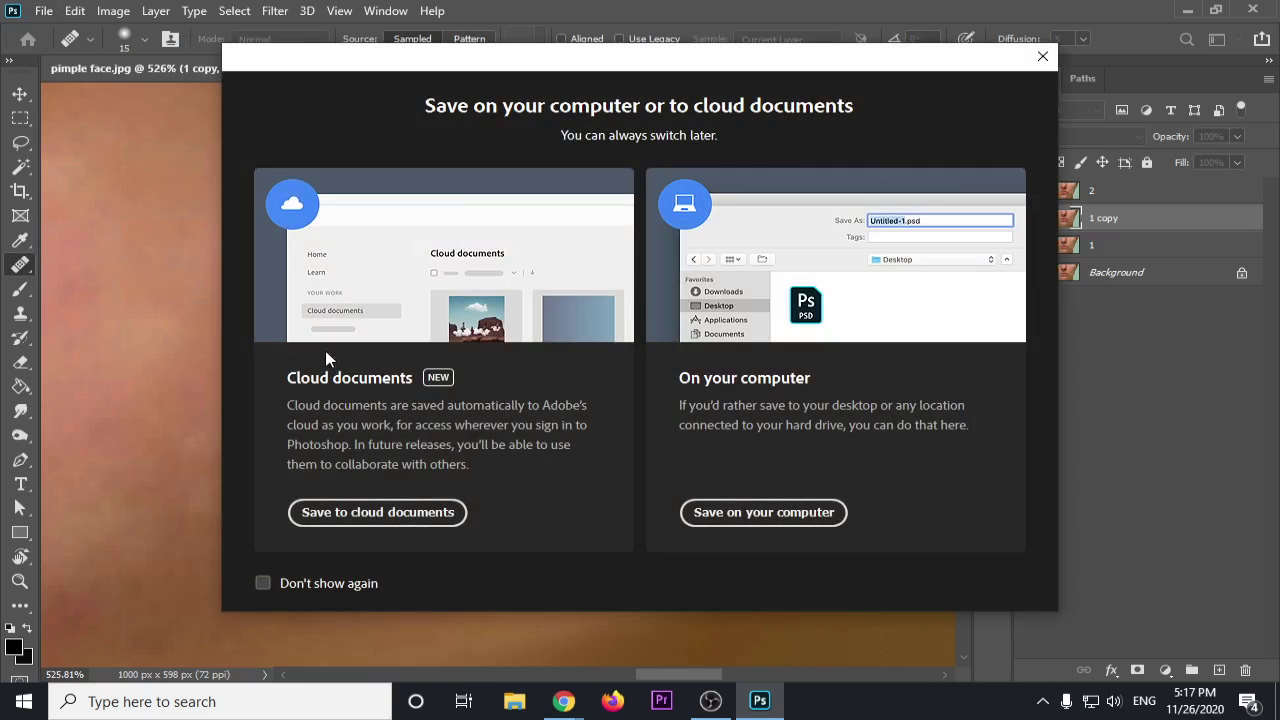
left_click(748, 513)
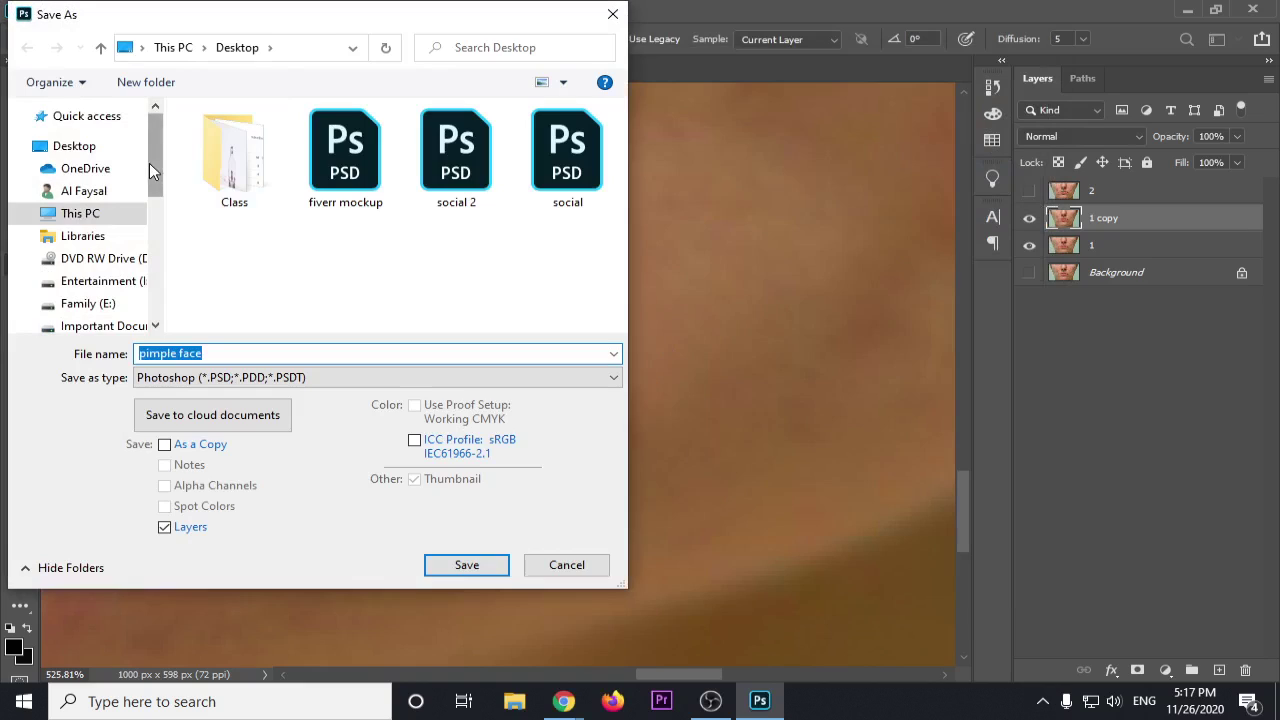
left_click(88, 146)
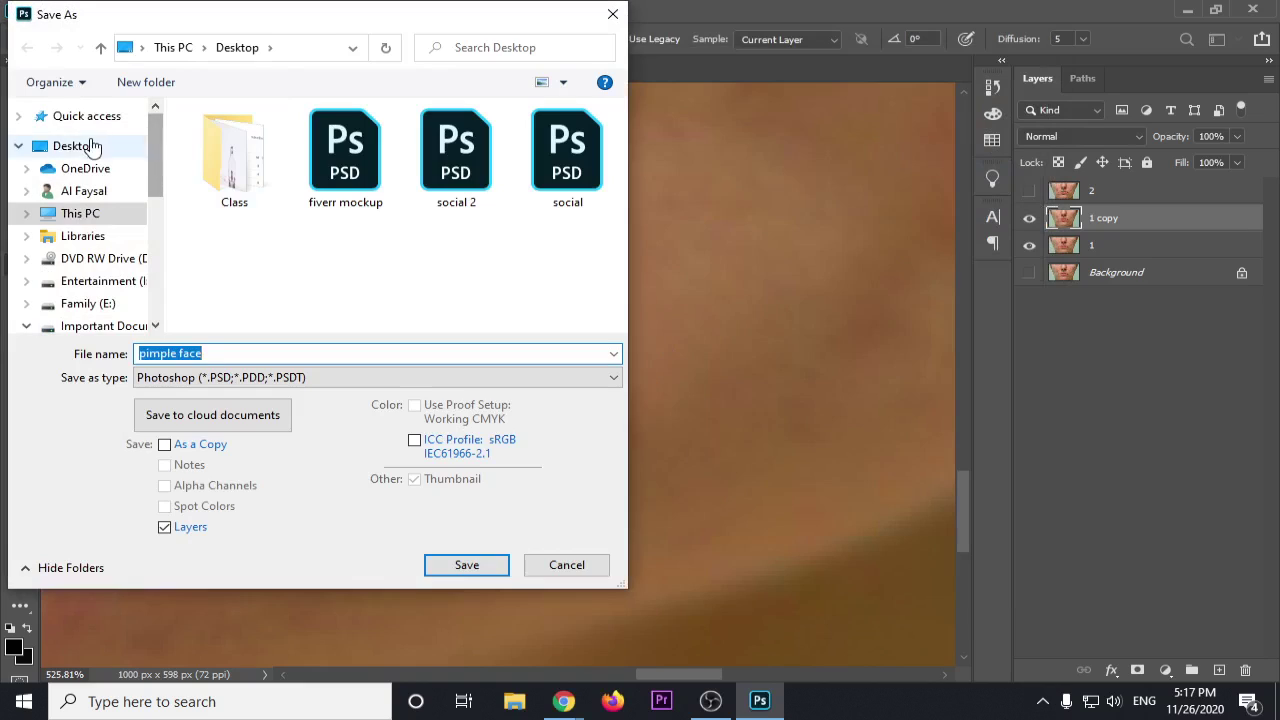
left_click(275, 352)
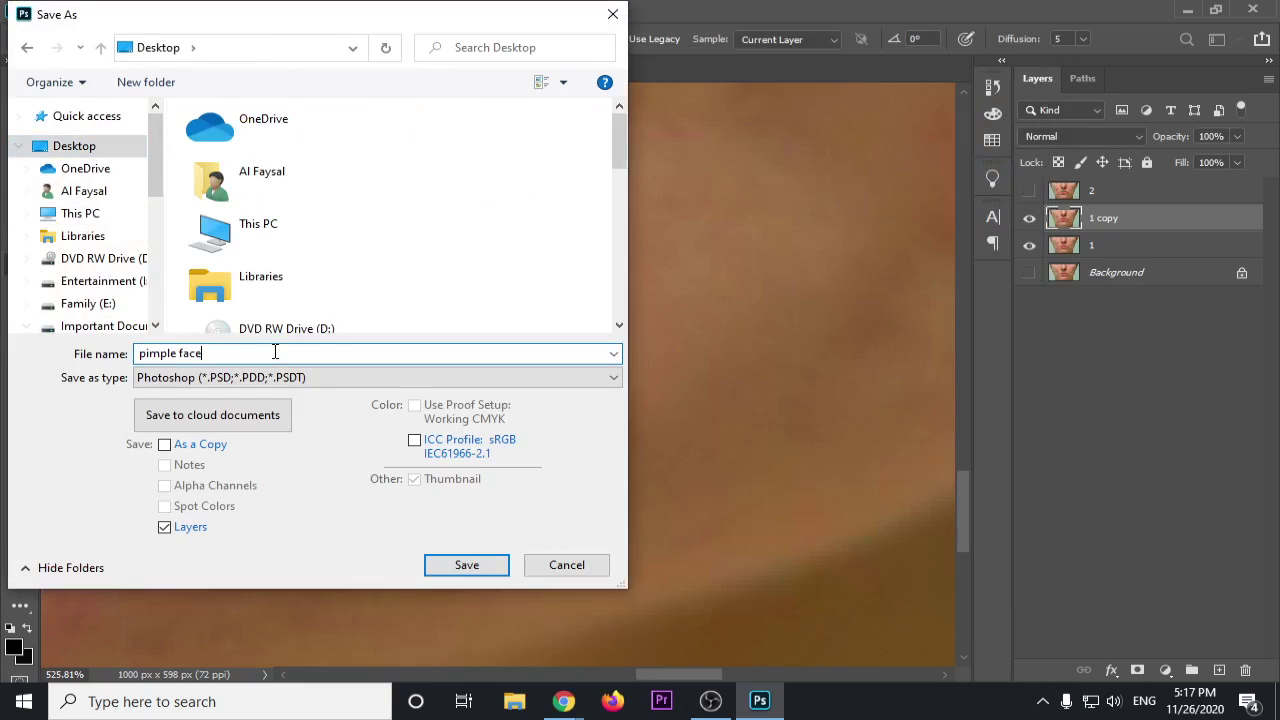
type("re\\")
key("Return")
left_click(746, 365)
left_click(345, 353)
key("BackSpace")
key("Return")
key("Return")
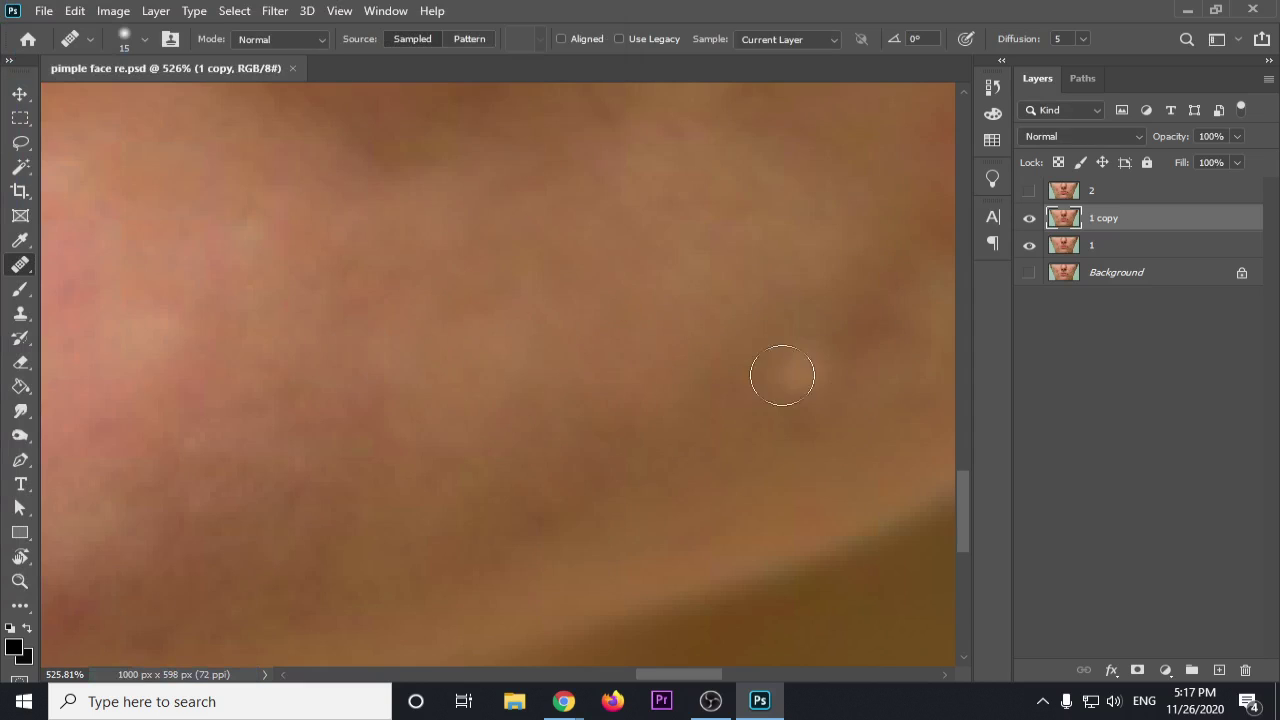
Step: Heal the dark patches along the right jawline with the Healing Brush, resampling nearby skin between strokes
left_click_drag(893, 283, 890, 318)
left_click(729, 352, "alt")
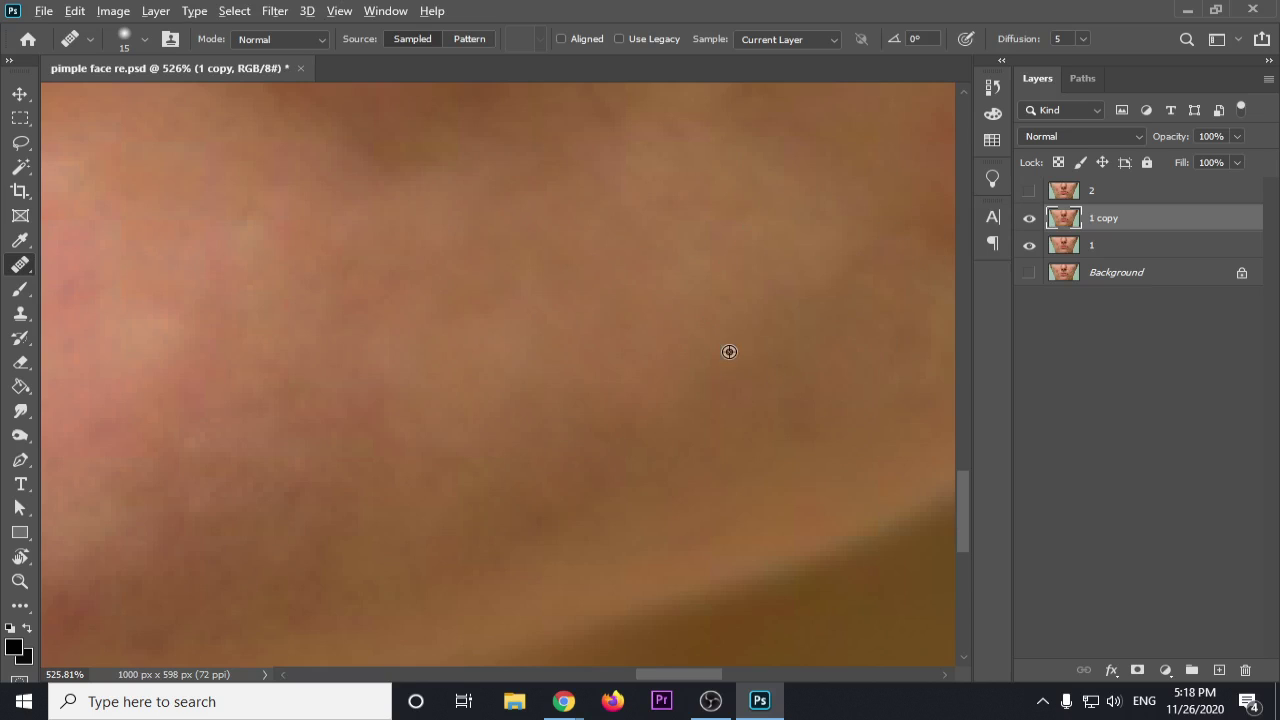
left_click_drag(858, 250, 829, 277)
left_click(735, 351, "alt")
left_click(637, 378, "alt")
mouse_move(578, 474)
left_mouse_down()
mouse_move(449, 466)
mouse_move(530, 496)
left_mouse_up()
left_click_drag(613, 367, 538, 400)
left_click(527, 391, "alt")
left_click_drag(564, 506, 514, 517)
left_click(471, 380, "alt")
mouse_move(337, 442)
left_mouse_down()
mouse_move(205, 428)
mouse_move(290, 463)
left_mouse_up()
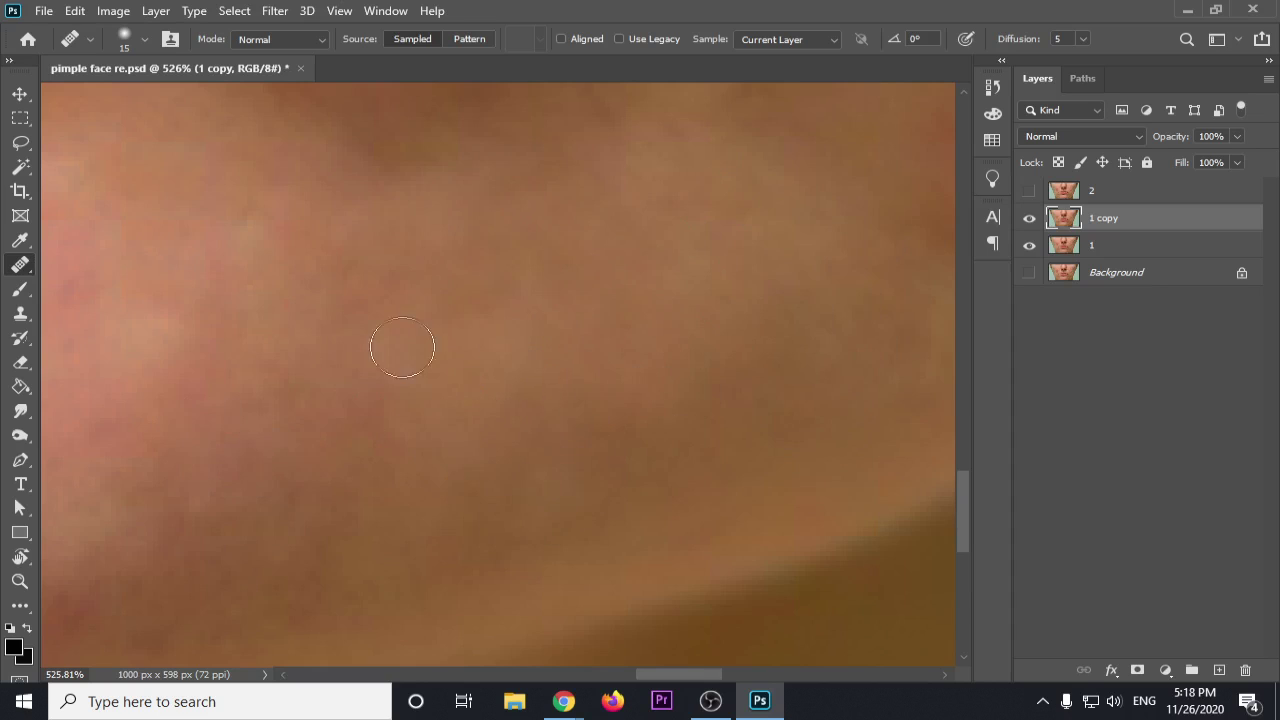
Step: Heal the reddish-brown blemishes and dark spots just above the right jawline, resampling clean skin between strokes
left_click_drag(310, 322, 374, 400)
mouse_move(316, 260)
left_mouse_down()
mouse_move(336, 307)
mouse_move(427, 348)
left_mouse_up()
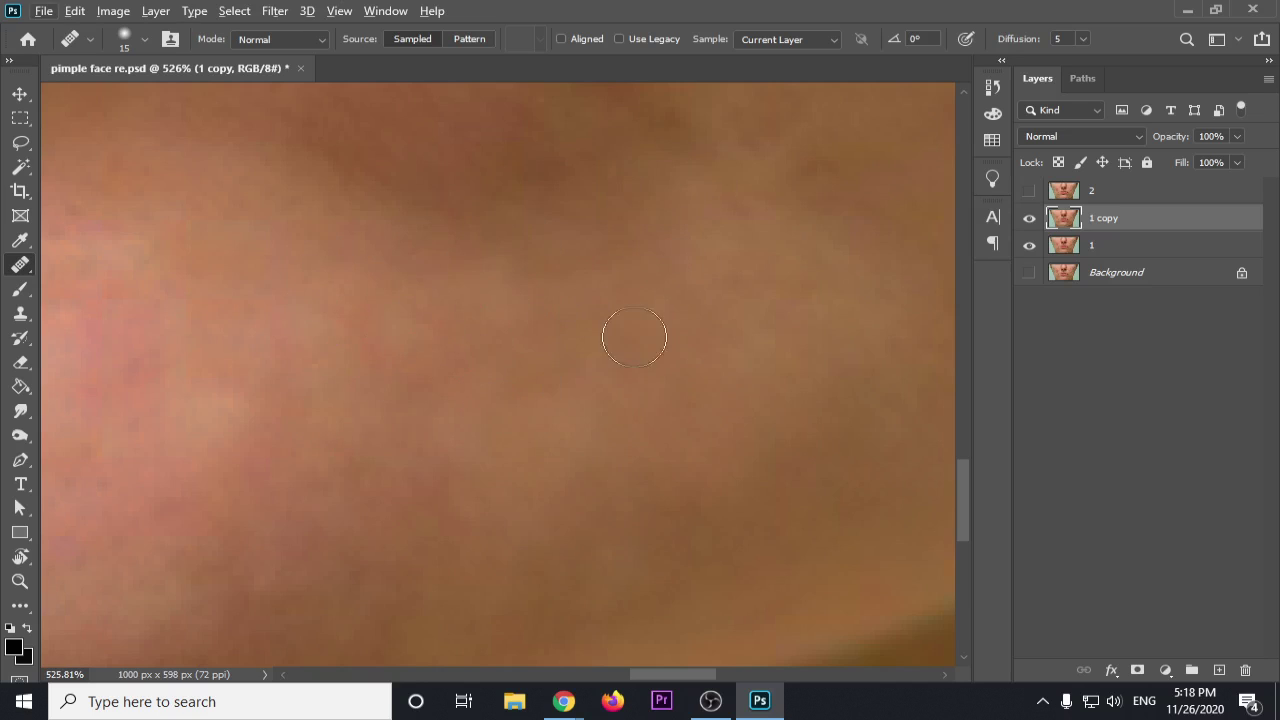
mouse_move(709, 383)
left_mouse_down()
mouse_move(390, 469)
mouse_move(386, 434)
left_mouse_up()
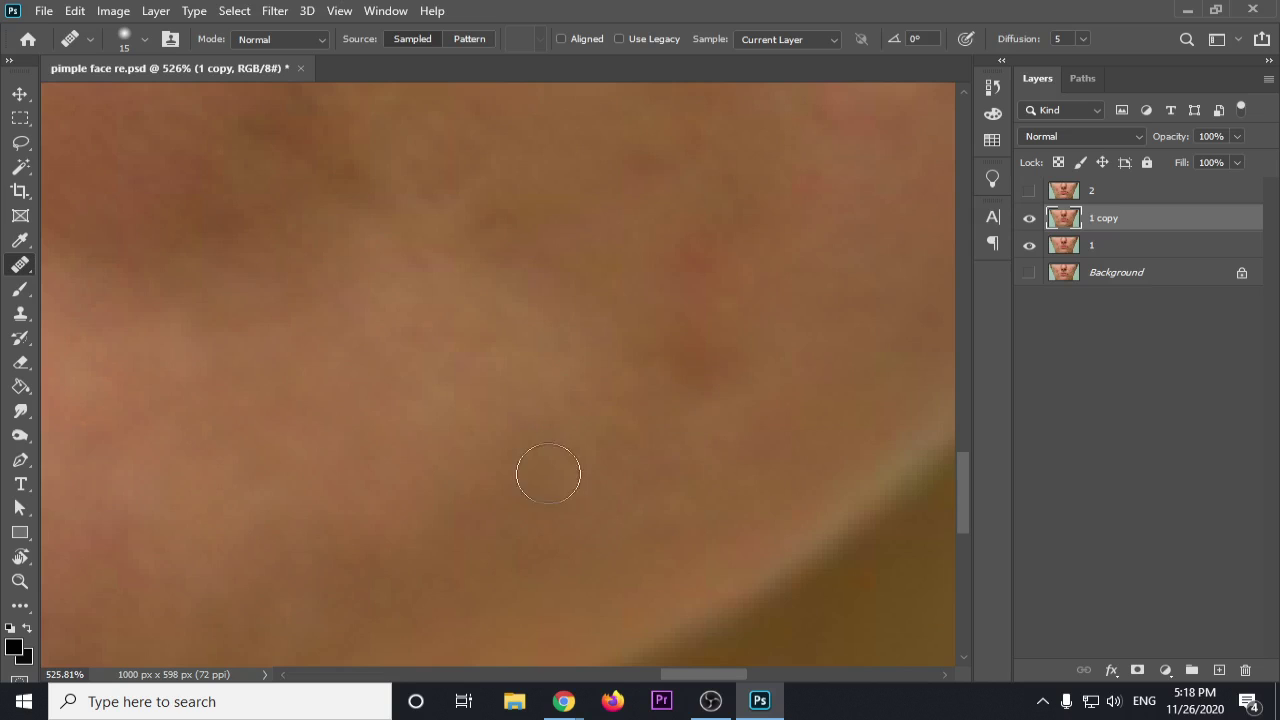
mouse_move(688, 300)
left_mouse_down()
mouse_move(697, 240)
mouse_move(660, 349)
mouse_move(643, 353)
mouse_move(723, 280)
mouse_move(677, 315)
left_mouse_up()
left_click(557, 412, "alt")
left_click_drag(699, 362, 735, 343)
left_click(563, 401, "alt")
mouse_move(480, 333)
left_mouse_down()
mouse_move(443, 254)
mouse_move(433, 274)
left_mouse_up()
left_click(394, 368, "alt")
left_click_drag(485, 233, 572, 302)
left_click(449, 343, "alt")
Step: Heal the dark spots in the shaded skin between the chin and the right jaw, resampling nearby skin for each stroke
mouse_move(445, 172)
left_mouse_down()
mouse_move(428, 166)
mouse_move(540, 223)
mouse_move(600, 225)
left_mouse_up()
left_click(526, 274, "alt")
mouse_move(693, 178)
left_mouse_down()
mouse_move(659, 141)
mouse_move(690, 132)
left_mouse_up()
left_click(509, 263, "alt")
mouse_move(431, 155)
left_mouse_down()
mouse_move(477, 146)
mouse_move(478, 119)
left_mouse_up()
left_click(411, 294, "alt")
mouse_move(291, 162)
left_mouse_down()
mouse_move(274, 137)
mouse_move(320, 154)
mouse_move(331, 196)
mouse_move(385, 222)
left_mouse_up()
left_click(346, 306, "alt")
Step: Heal the remaining uneven dark patches below the right mouth corner with freshly sampled skin
scroll(366, 306, "down", 2)
left_click_drag(380, 268, 466, 329)
left_click(445, 388, "alt")
left_click_drag(392, 348, 344, 323)
left_click(444, 376, "alt")
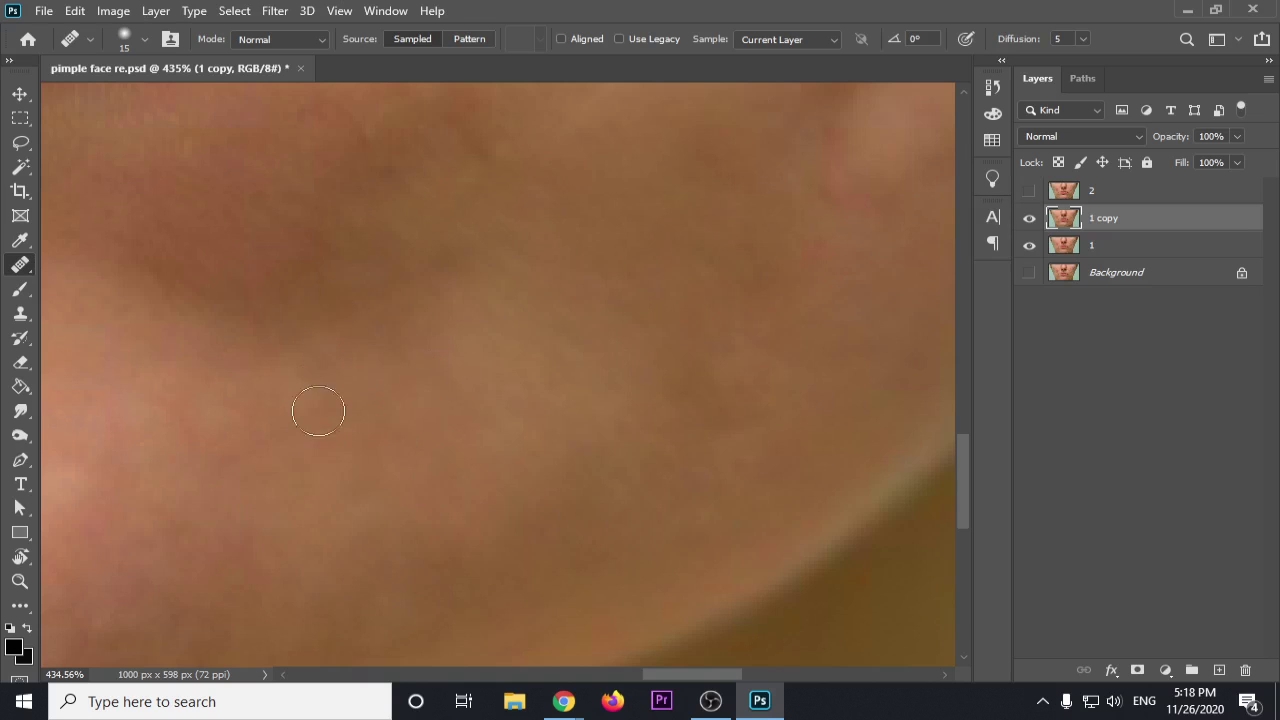
left_click_drag(562, 311, 467, 402)
left_click(608, 336)
left_click_drag(532, 372, 490, 409)
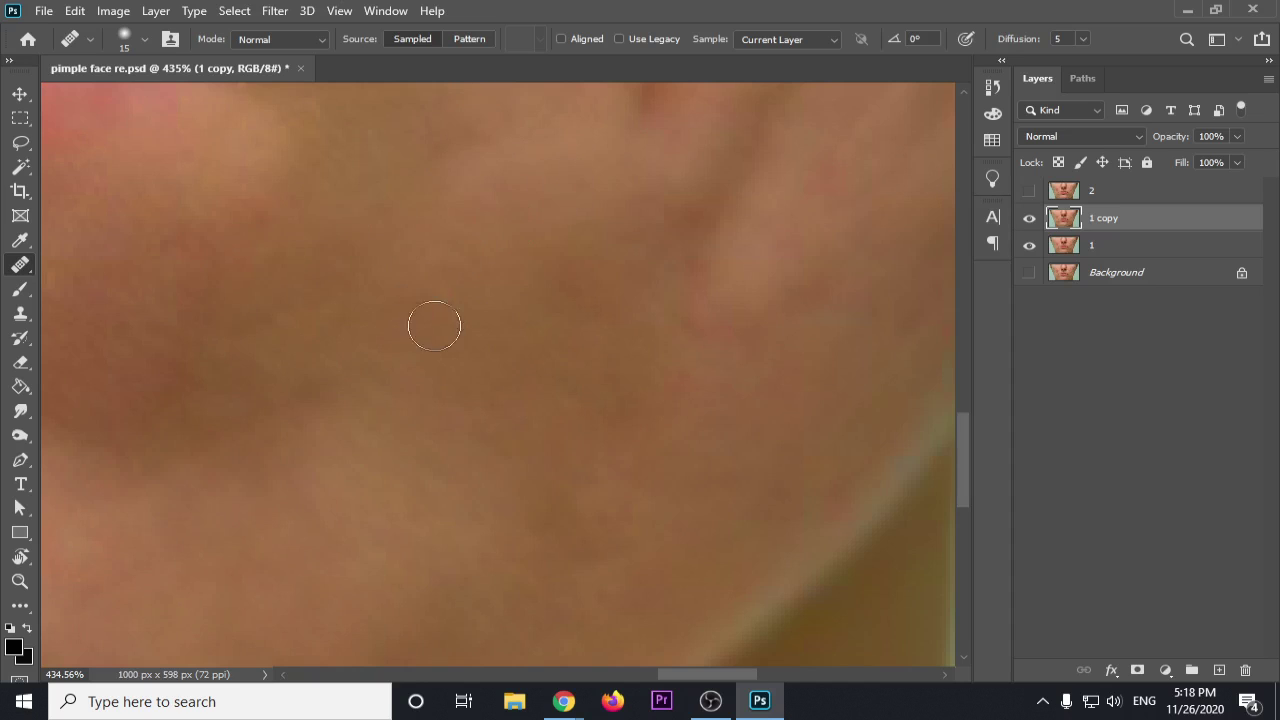
Step: Compare the healed face with the Background and layer 1 by toggling layer visibility, ending with layers 1 and 1 copy shown
scroll(449, 351, "down", 10)
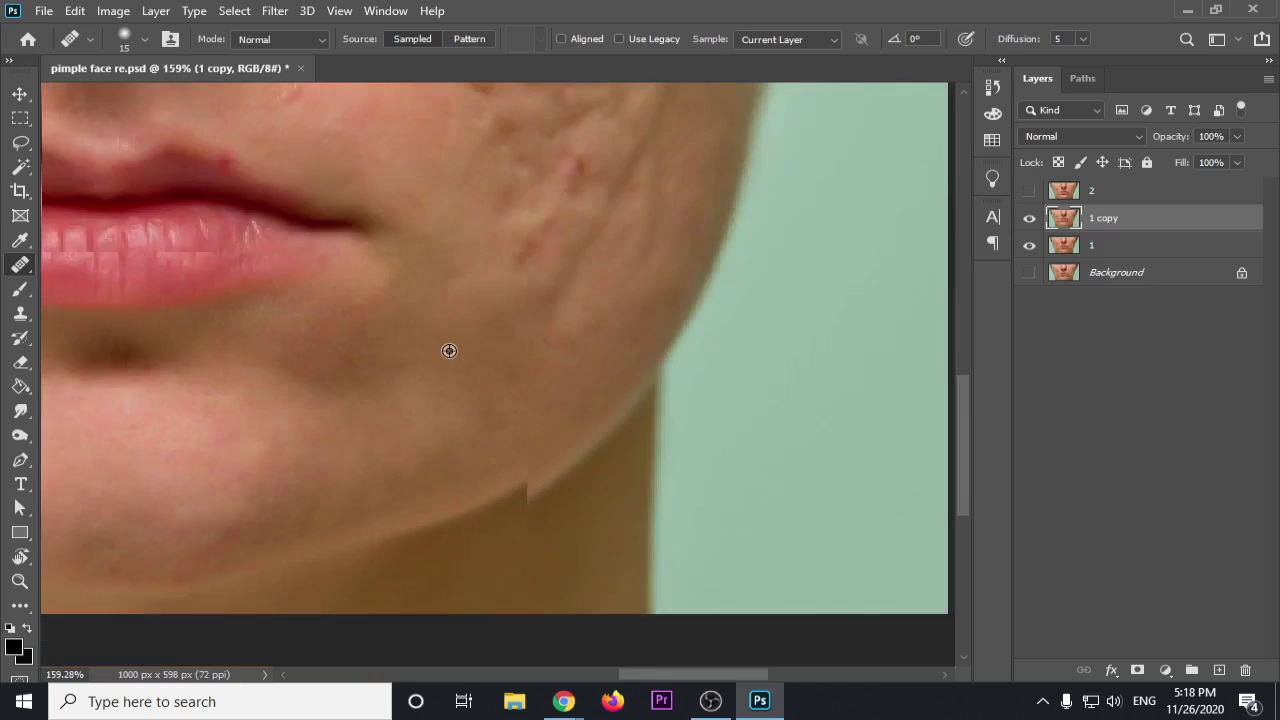
scroll(449, 351, "down", 2)
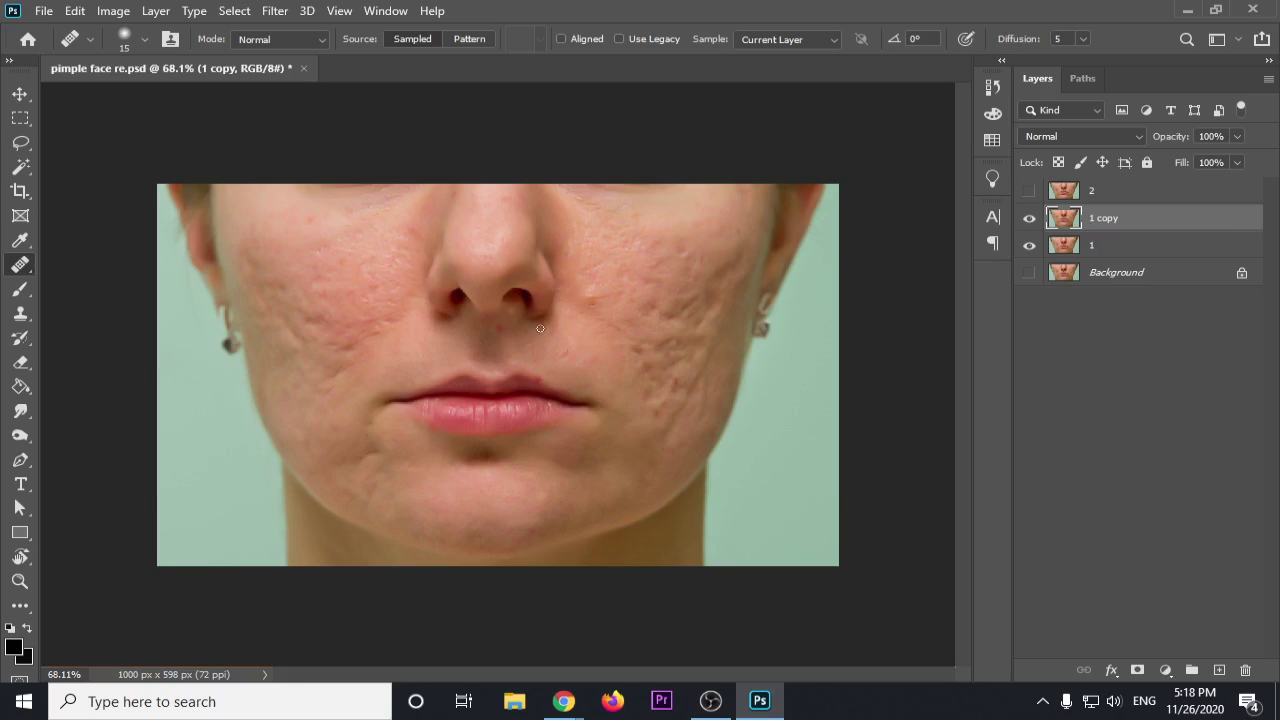
scroll(508, 355, "up", 3)
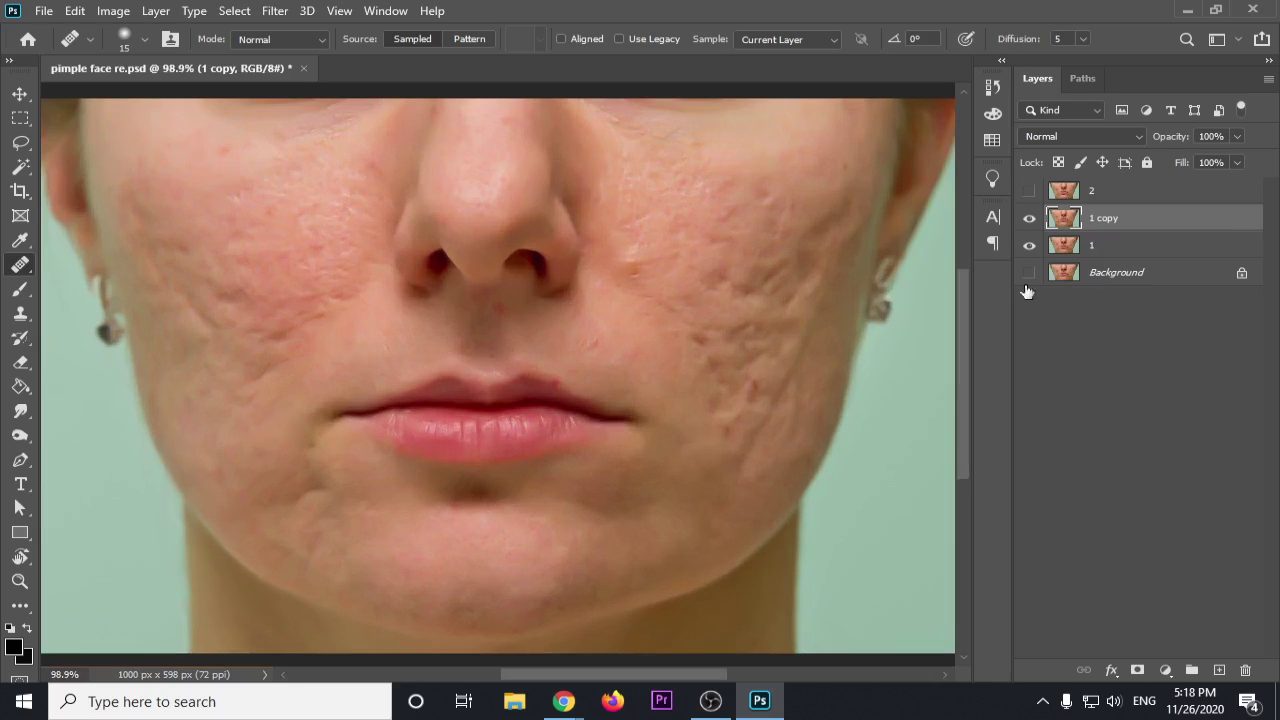
left_click(1029, 218)
left_click(1029, 272)
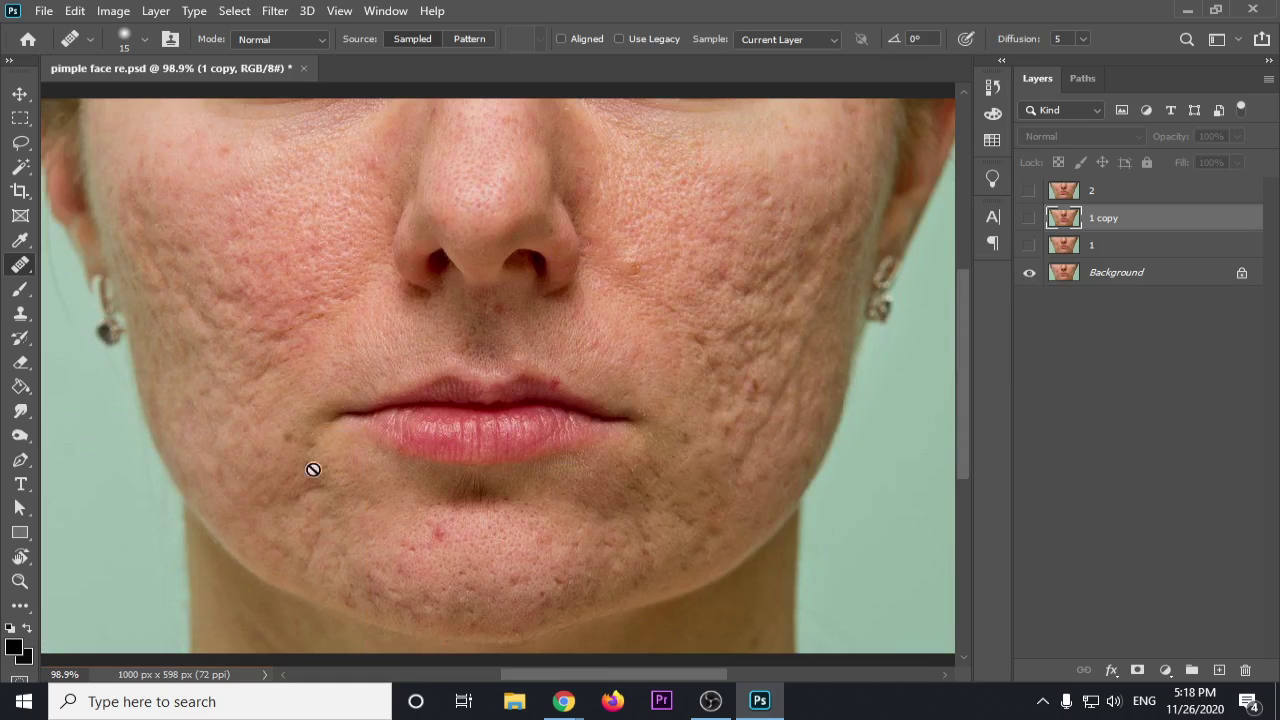
scroll(328, 375, "up", 3)
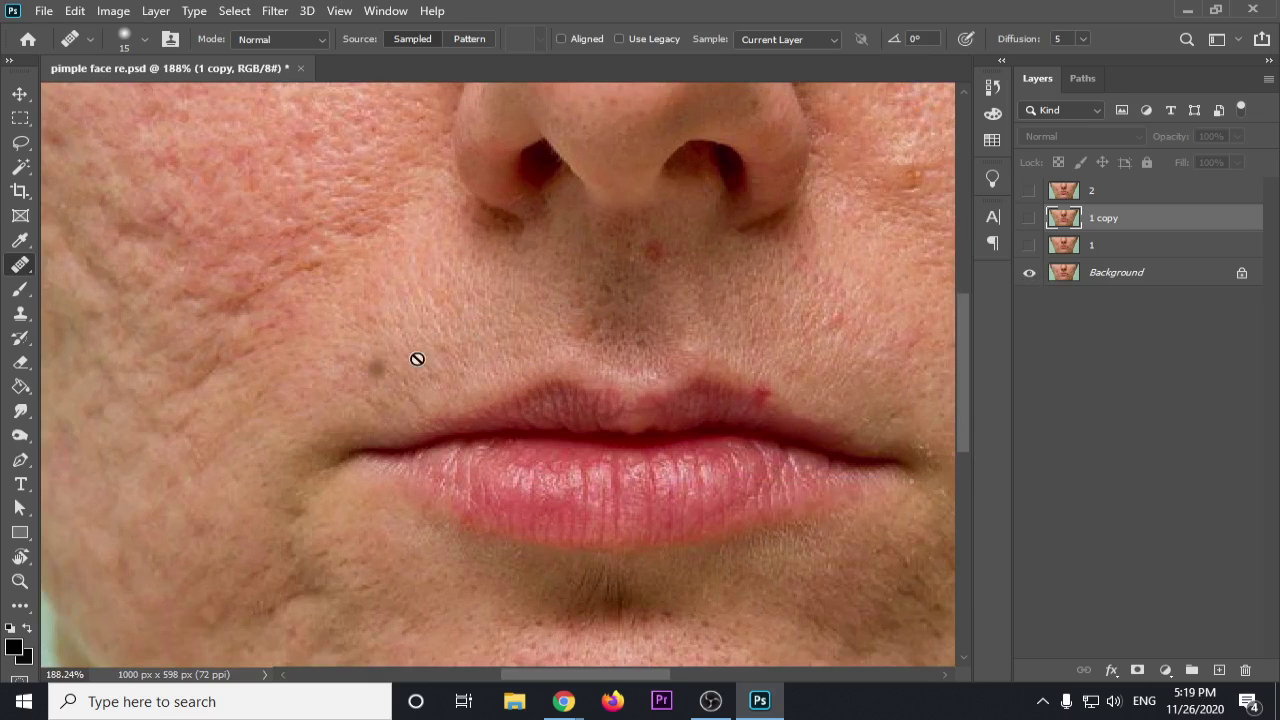
left_click(1029, 272)
left_click(1029, 245)
scroll(689, 260, "down", 2)
scroll(437, 297, "down", 1)
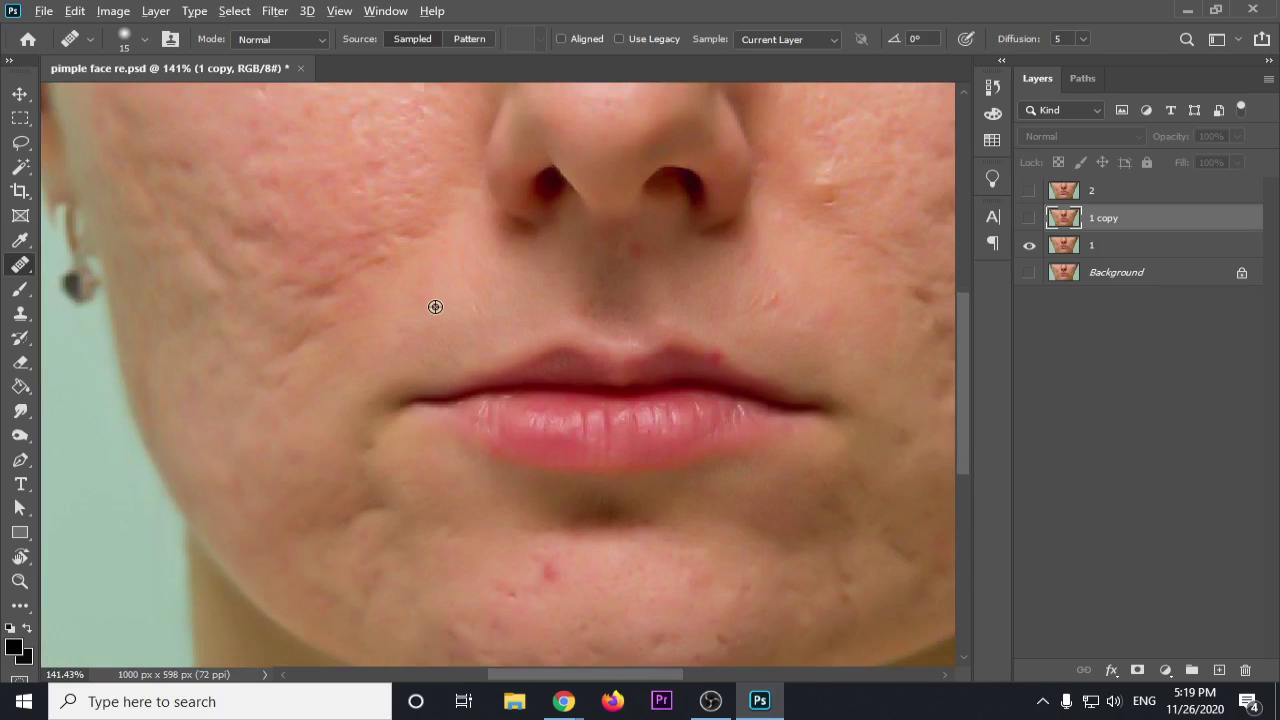
scroll(434, 306, "up", 3)
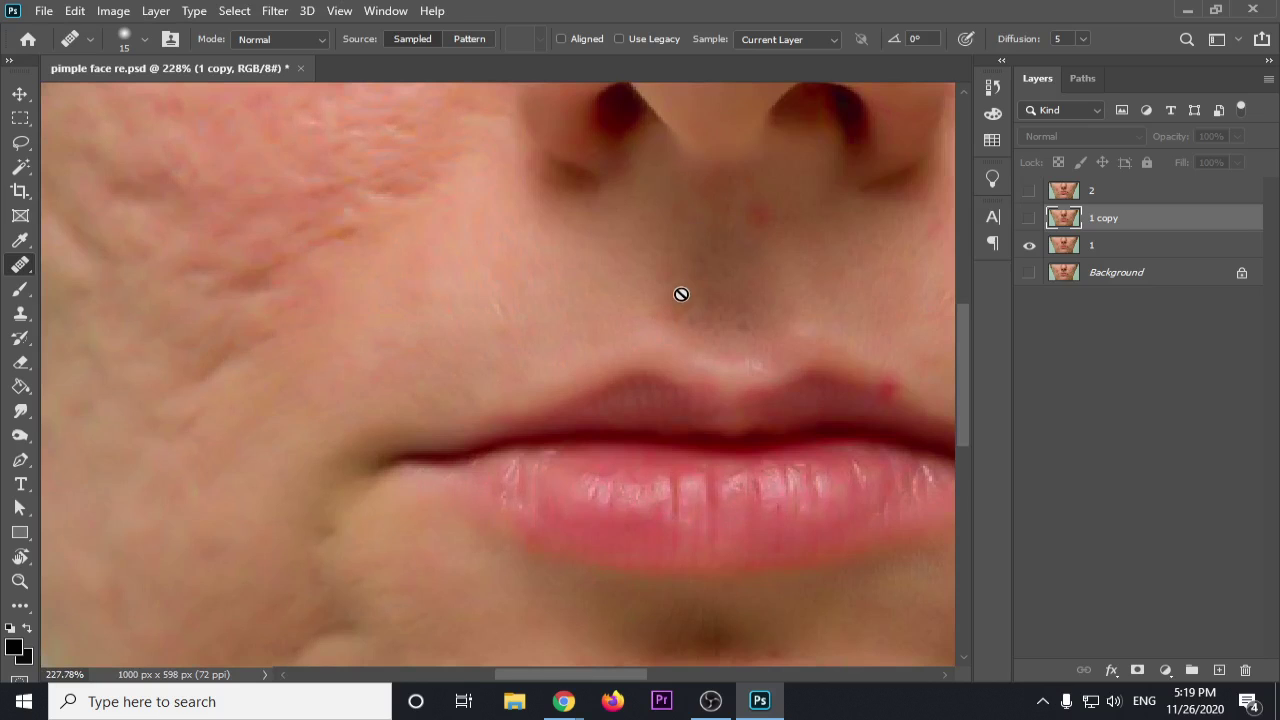
left_click(1029, 218)
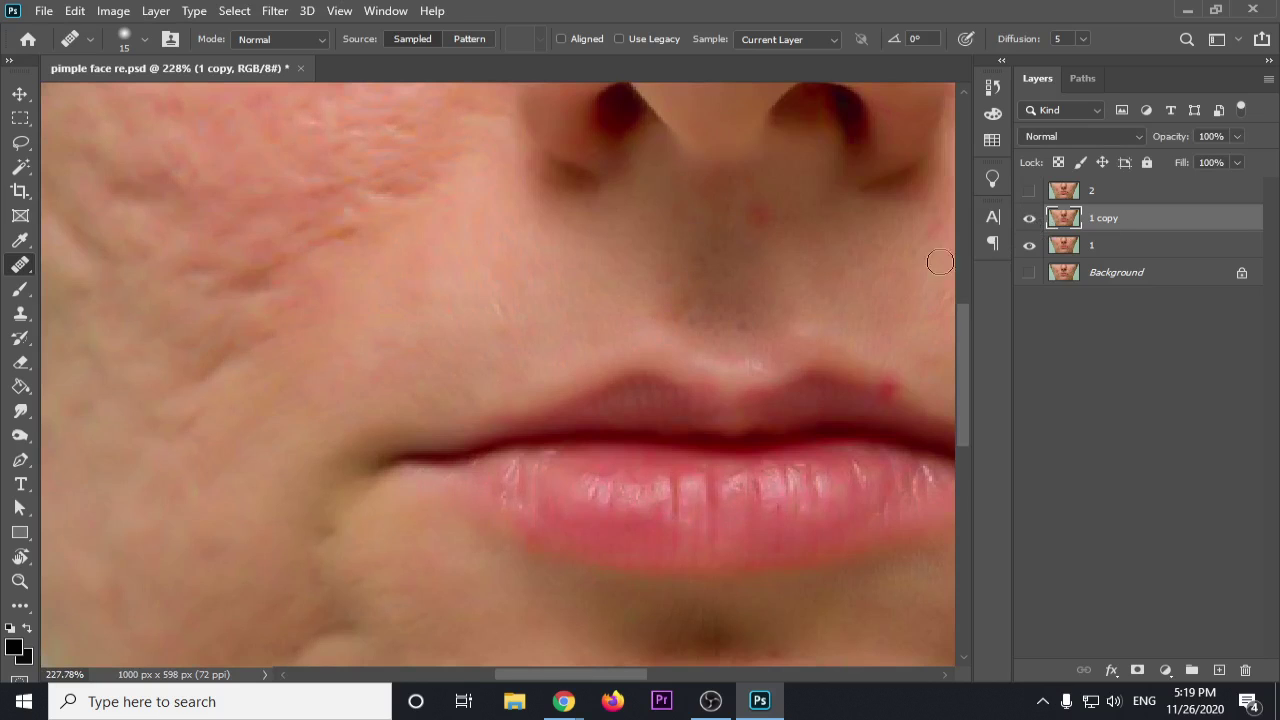
Step: Heal the reddish pits and marks on the lower right cheek beside the mouth corner, sampling adjacent clean skin
left_click_drag(777, 477, 530, 105)
mouse_move(686, 269)
left_mouse_down()
mouse_move(287, 241)
mouse_move(520, 214)
mouse_move(417, 357)
left_mouse_up()
left_click(499, 348, "alt")
mouse_move(450, 281)
left_mouse_down()
mouse_move(437, 280)
mouse_move(460, 262)
left_mouse_up()
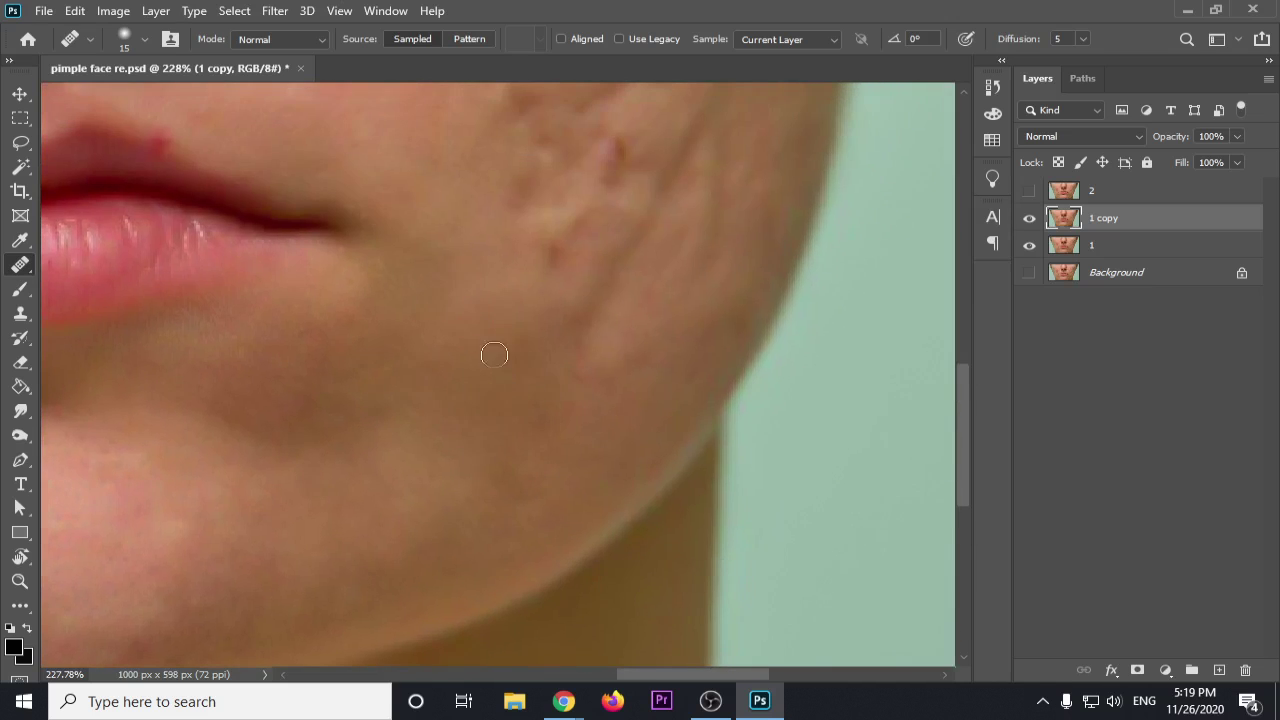
left_click_drag(553, 257, 524, 294)
mouse_move(449, 263)
left_mouse_down()
mouse_move(507, 253)
mouse_move(474, 288)
mouse_move(502, 313)
left_mouse_up()
left_click_drag(607, 343, 590, 300)
left_click_drag(567, 344, 586, 329)
mouse_move(516, 431)
left_mouse_down()
mouse_move(472, 485)
mouse_move(502, 485)
mouse_move(522, 459)
left_mouse_up()
left_click(494, 391, "alt")
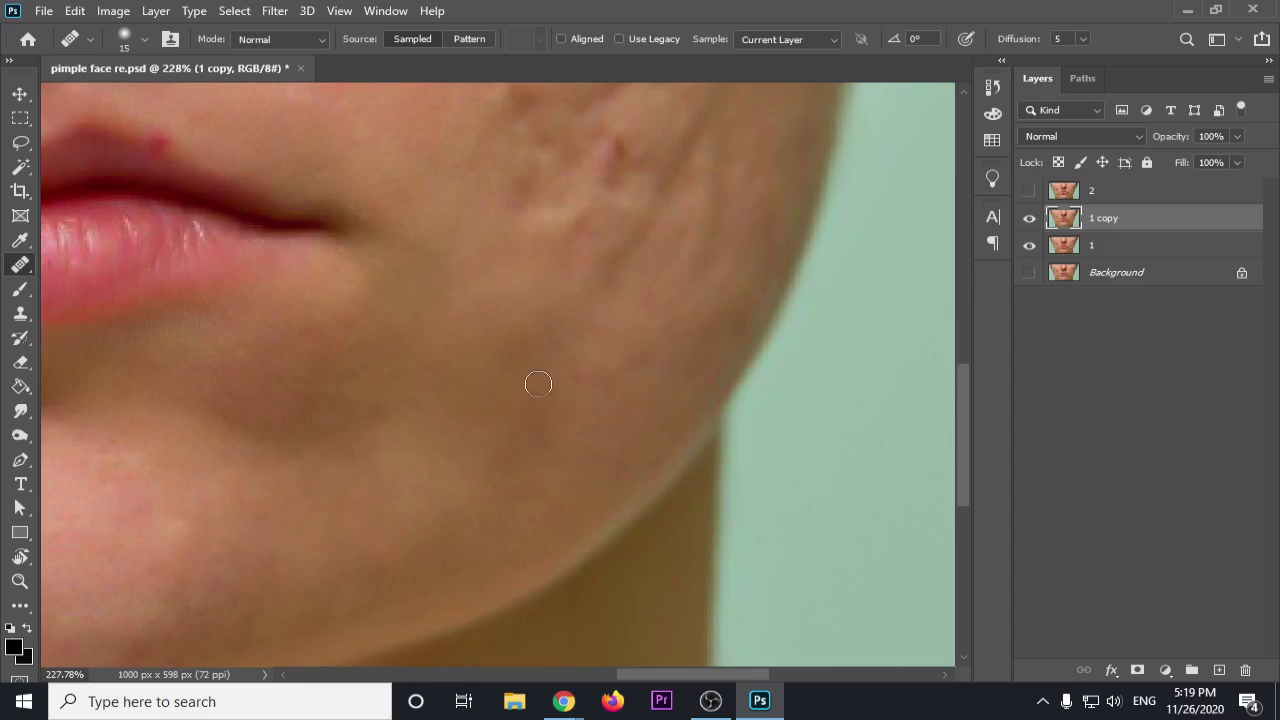
Step: Heal the dark patches between the right mouth corner and the jawline, resampling smooth skin
left_click(482, 321, "alt")
left_click(521, 353)
left_click_drag(582, 378, 547, 409)
left_click(533, 349, "alt")
mouse_move(510, 489)
left_mouse_down()
mouse_move(531, 488)
mouse_move(504, 411)
mouse_move(529, 400)
mouse_move(540, 515)
left_mouse_up()
left_click_drag(599, 426, 559, 460)
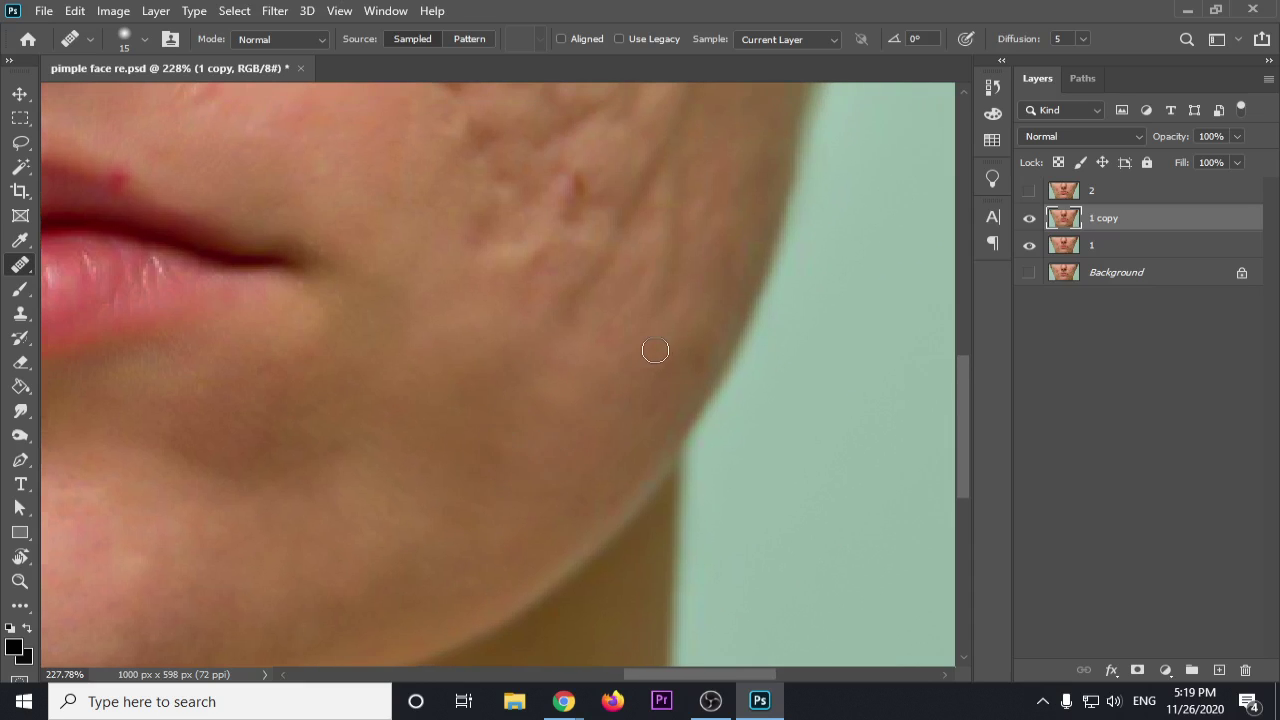
Step: Heal the pits and vertical creases at the lower end of the right cheek's scarring, resampling between strokes
scroll(584, 403, "up", 2)
mouse_move(468, 249)
left_mouse_down()
mouse_move(574, 189)
mouse_move(526, 327)
mouse_move(565, 367)
mouse_move(537, 337)
mouse_move(494, 344)
left_mouse_up()
left_click(471, 388, "alt")
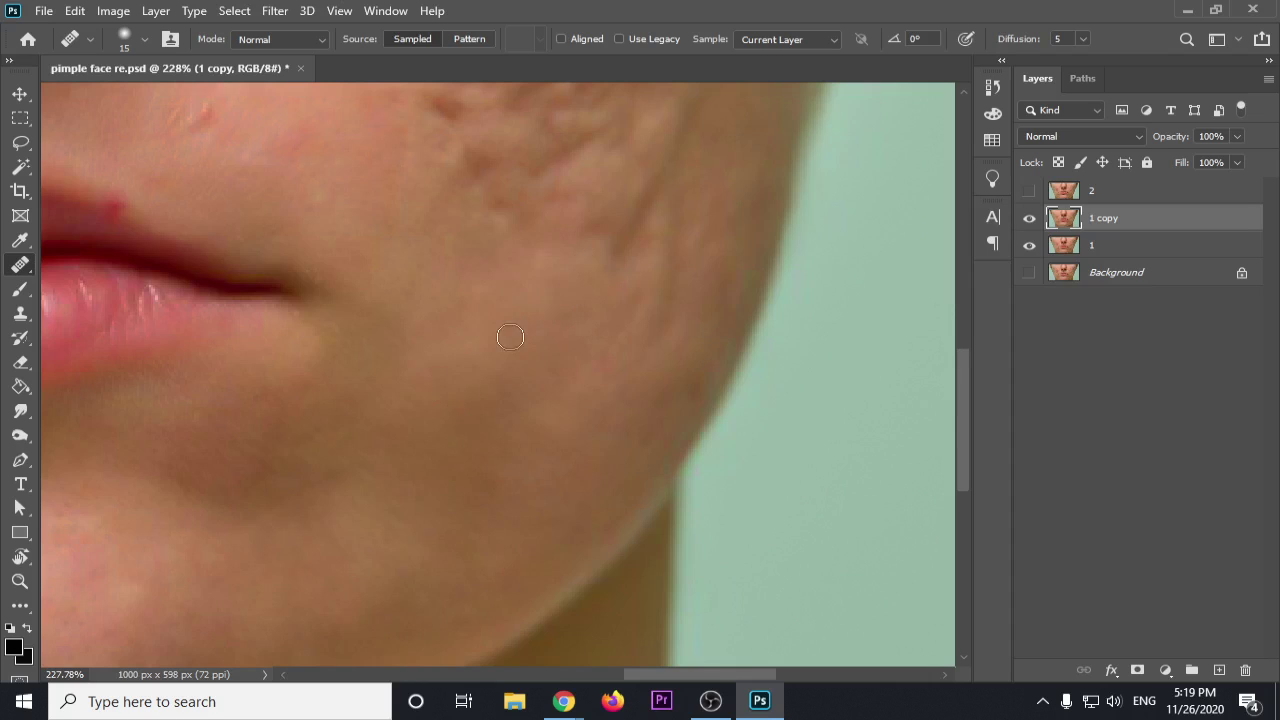
mouse_move(560, 372)
left_mouse_down()
mouse_move(626, 339)
mouse_move(587, 373)
left_mouse_up()
left_click(455, 350, "alt")
mouse_move(585, 319)
left_mouse_down()
mouse_move(551, 353)
mouse_move(553, 397)
mouse_move(530, 413)
mouse_move(532, 380)
mouse_move(508, 401)
left_mouse_up()
left_click(494, 340, "alt")
left_click(551, 316, "alt")
left_click(461, 379, "alt")
left_click(710, 701)
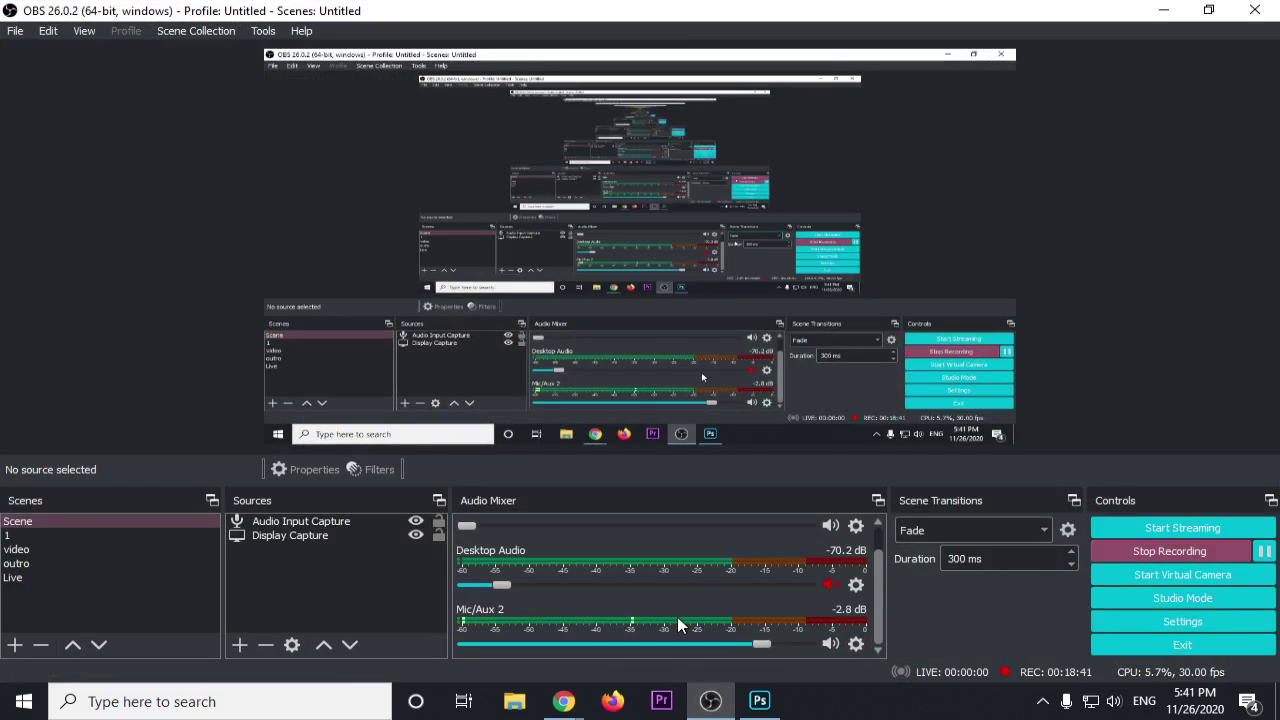
left_click(760, 701)
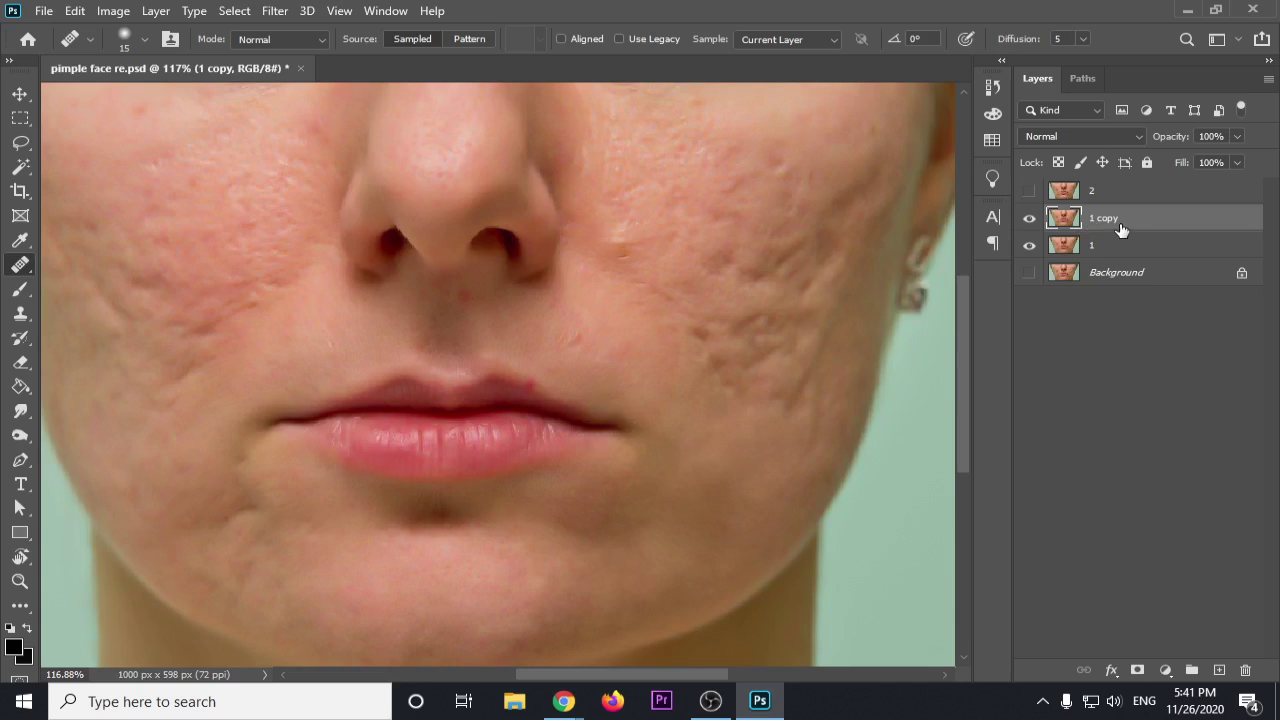
Step: Select the Healing Brush Tool and paint over the dark pit at the inner edge of the right cheek's scarring
scroll(752, 350, "up", 3)
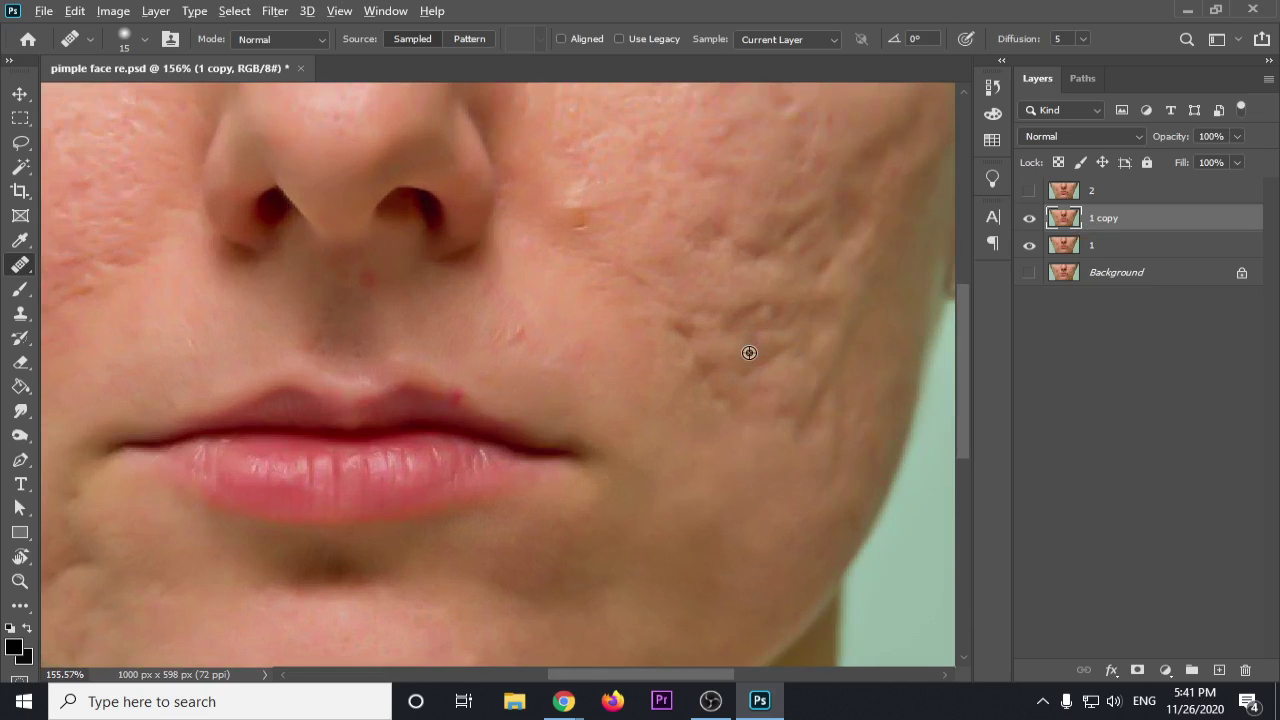
scroll(749, 352, "up", 2)
right_click(20, 264)
left_click(139, 283)
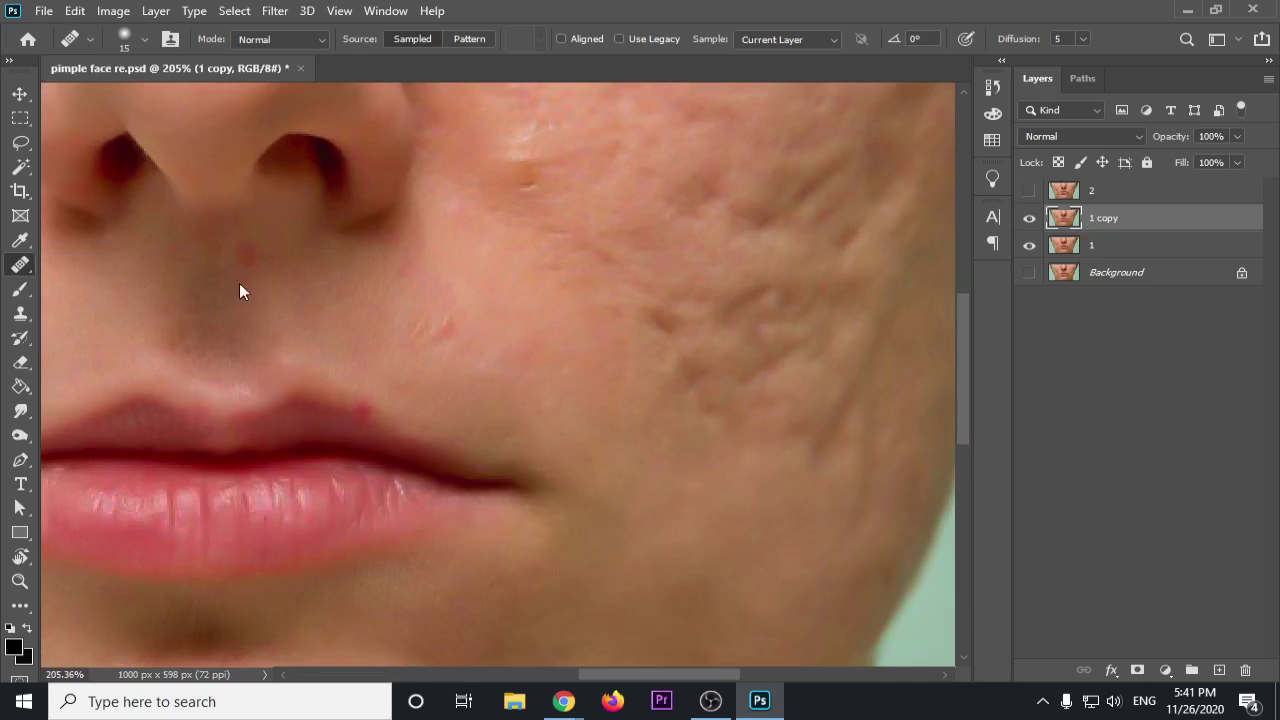
left_click_drag(657, 300, 659, 333)
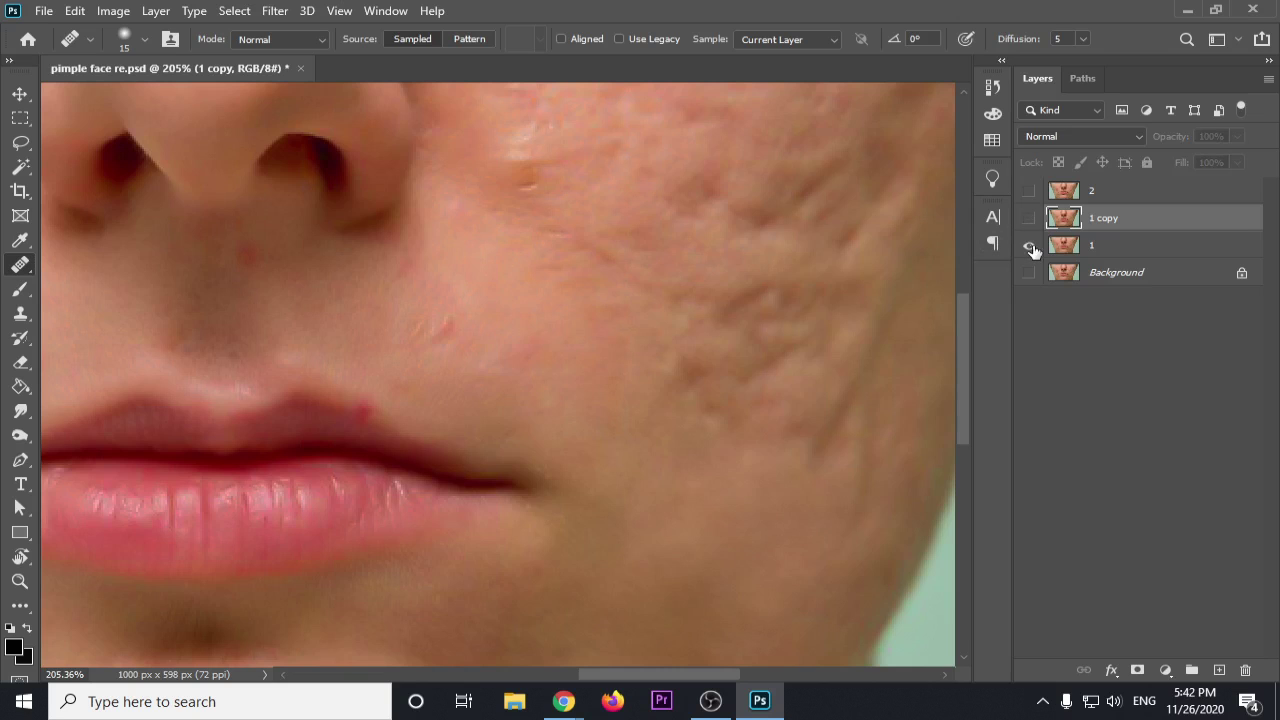
Step: Compare the right cheek with the original Background, then show layers 1 and 1 copy again
left_click(1029, 245)
left_click(1029, 272)
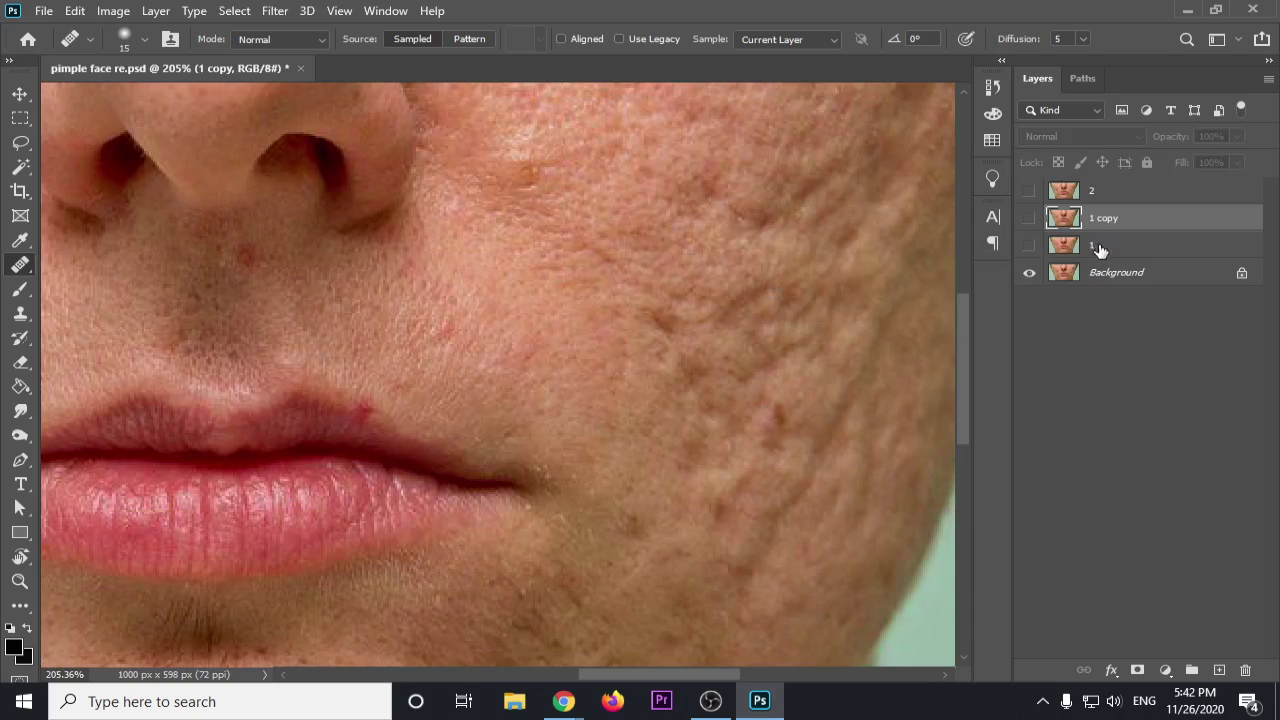
left_click(1029, 218)
left_click(1029, 245)
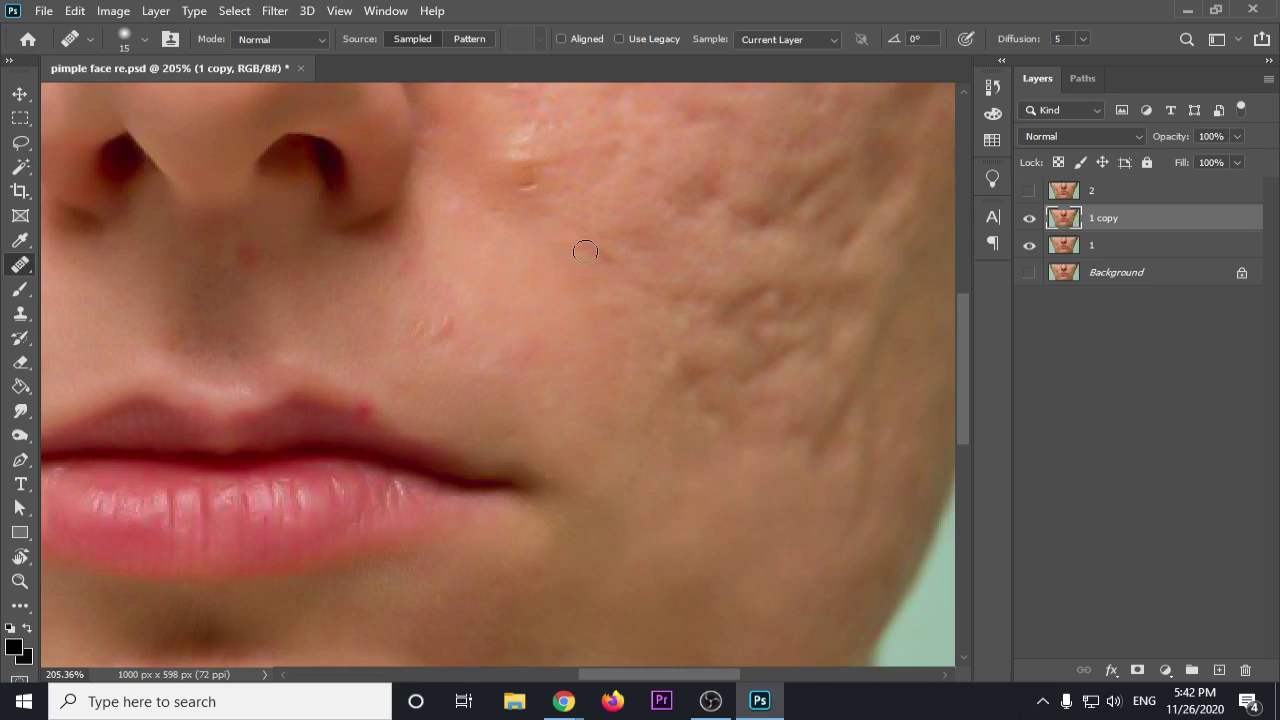
Step: Heal the red marks above the right side of the lip, the bump beside the nose and the inner cheek blemishes
scroll(585, 251, "up", 2)
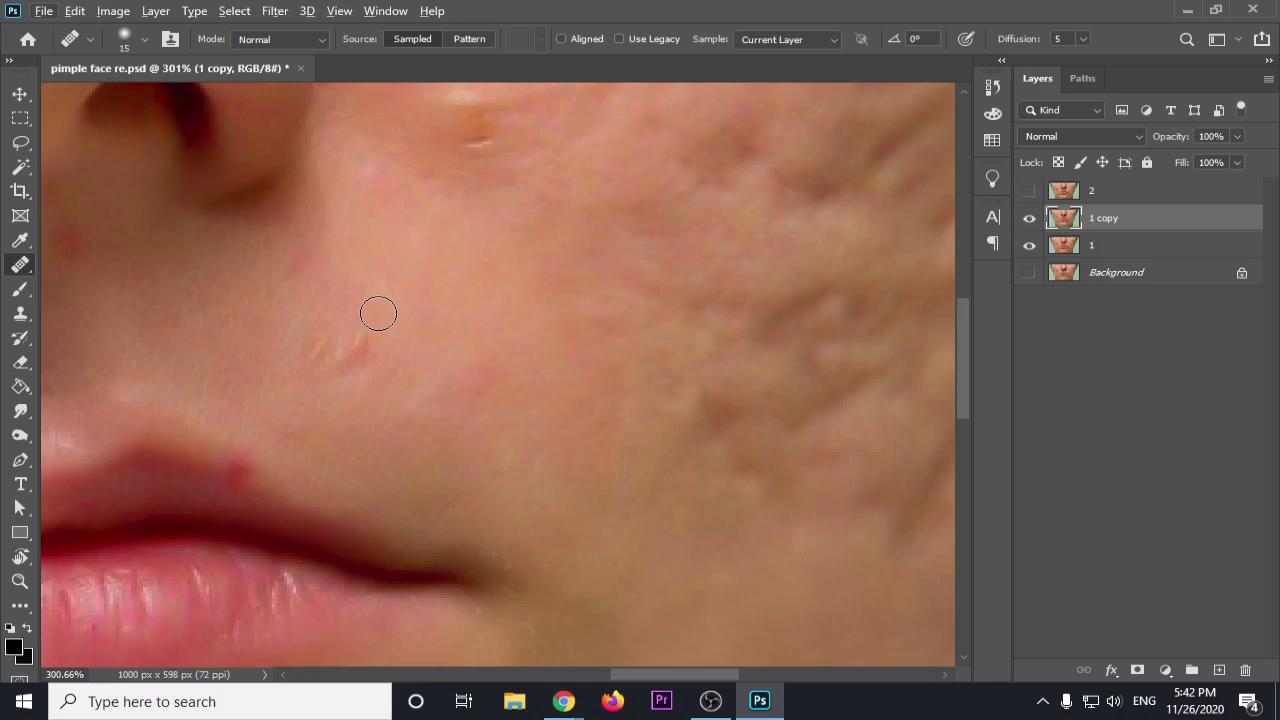
left_click(362, 351)
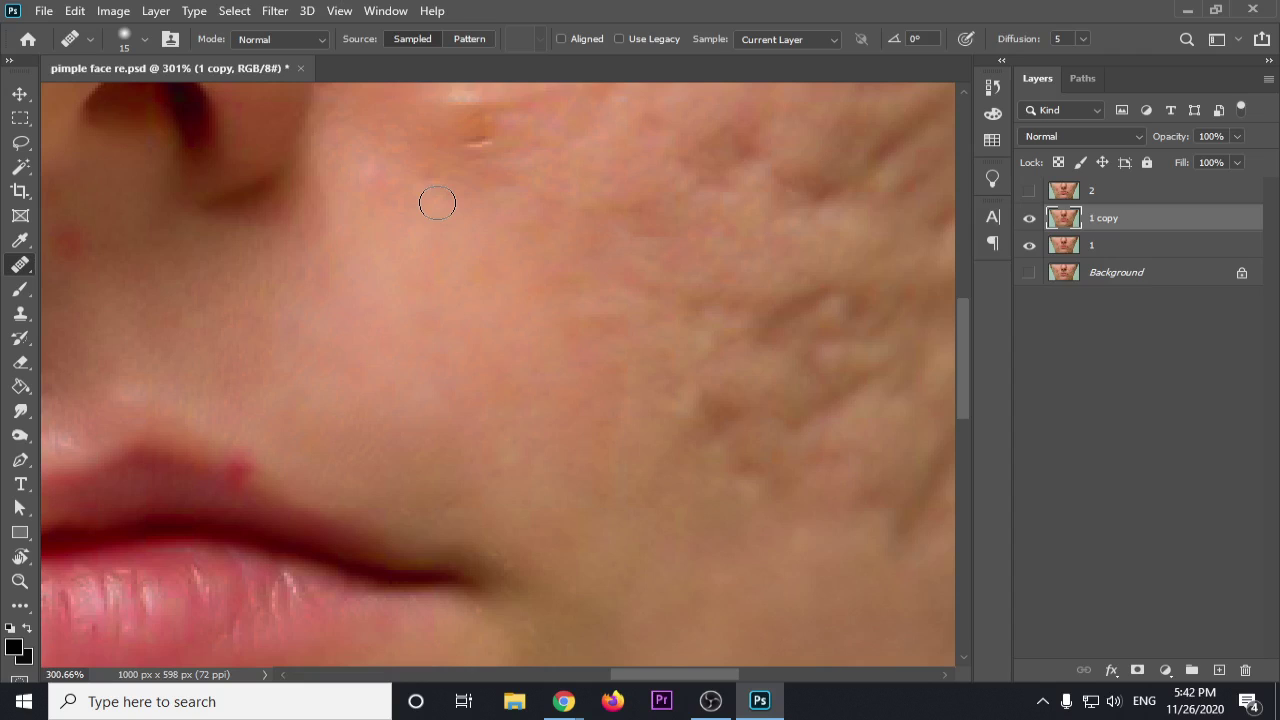
left_click(475, 135)
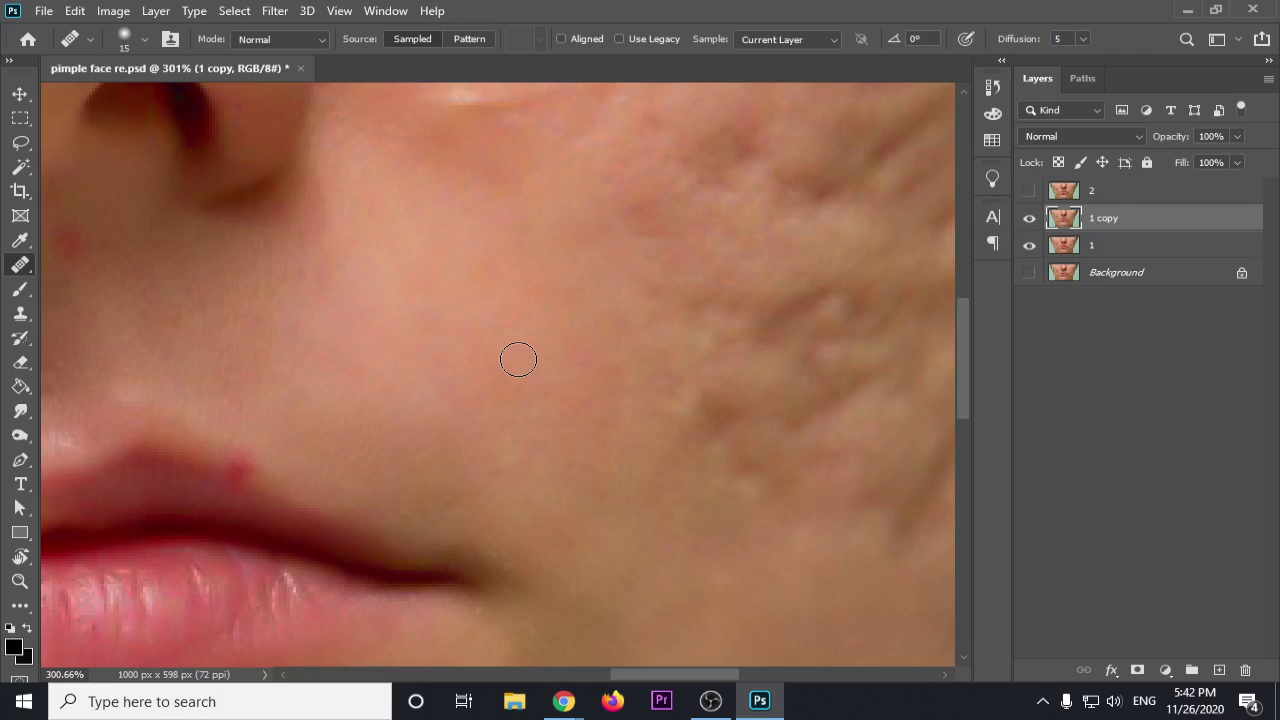
left_click(702, 408)
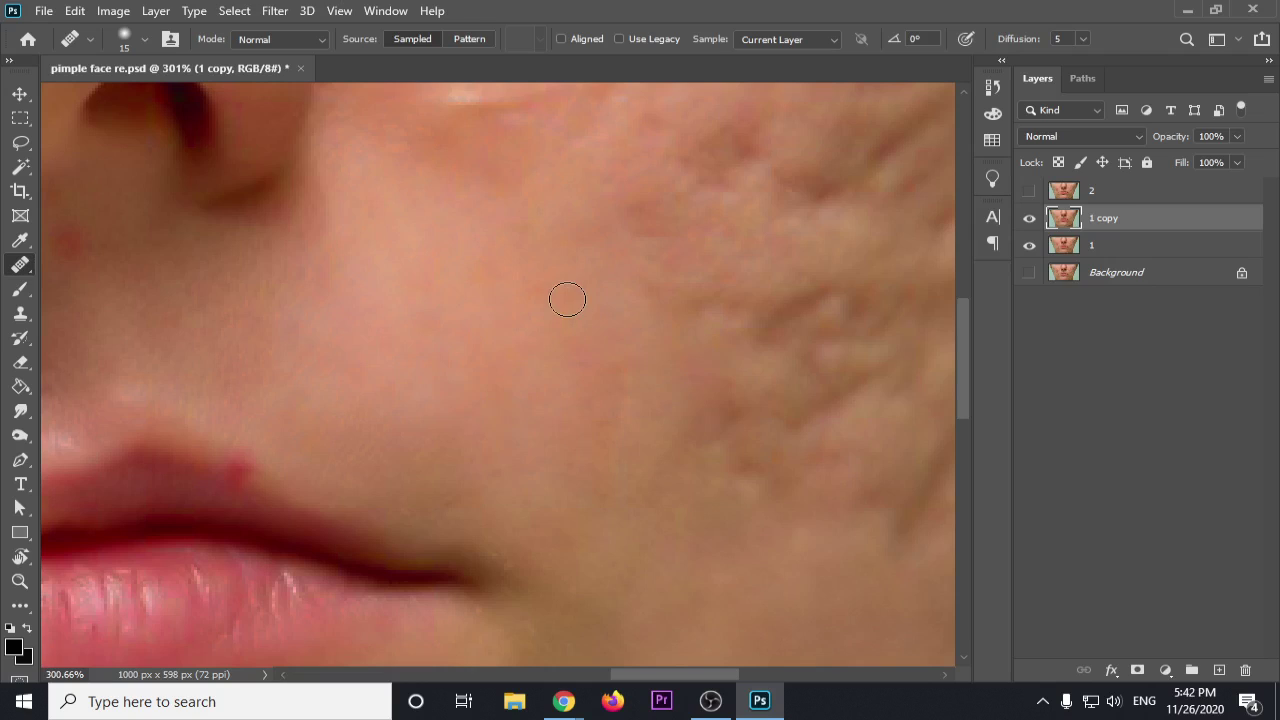
left_click(606, 424)
Step: Enlarge the healing brush to 35 and paint over the pitted skin along the inner right cheek
key("bracketright")
key("bracketright")
key("bracketright")
key("bracketright")
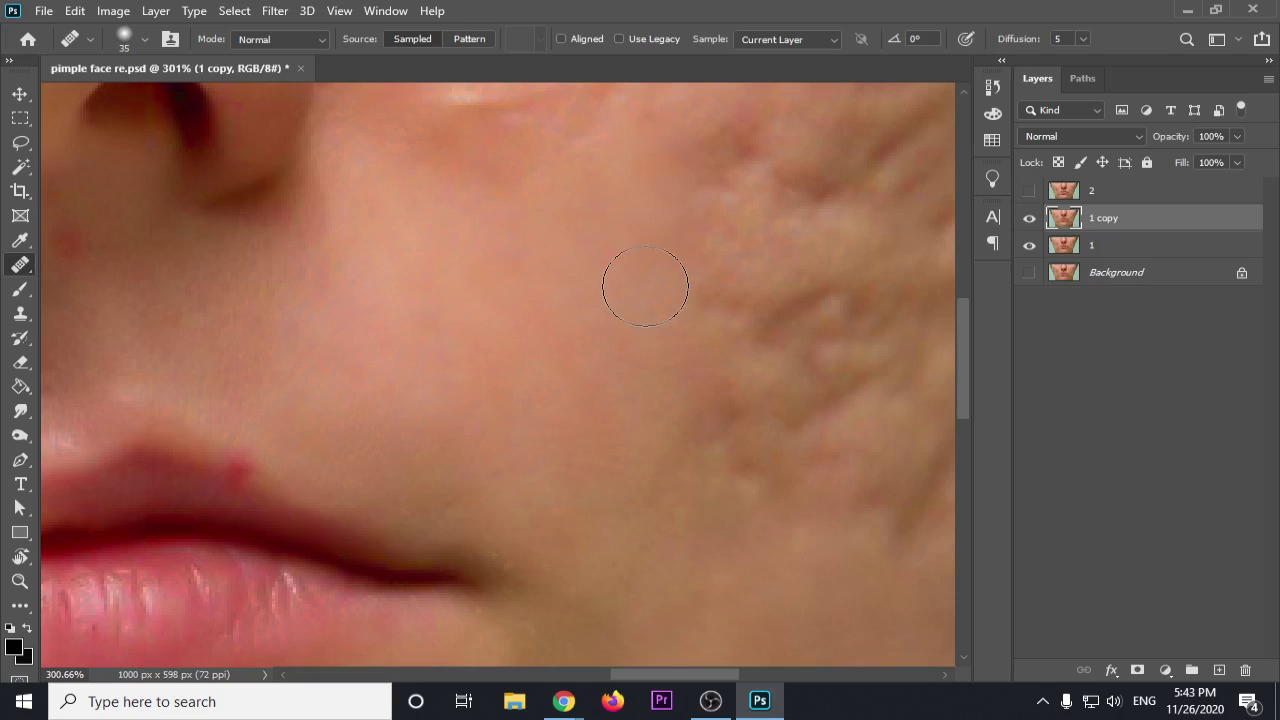
left_click_drag(645, 286, 645, 342)
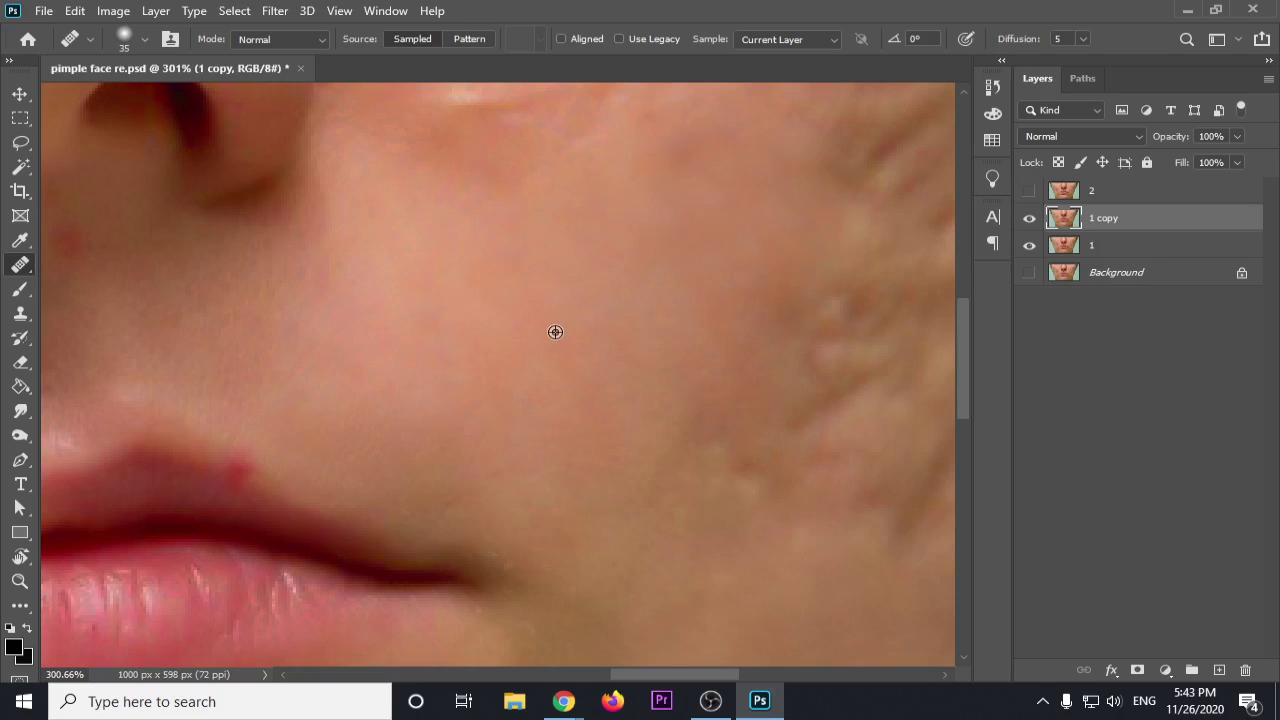
left_click_drag(665, 303, 695, 412)
Step: Heal the deep pits across the middle of the right cheek, resampling smooth skin near the nose and mouth
left_click(498, 326, "alt")
mouse_move(772, 322)
left_mouse_down()
mouse_move(857, 310)
mouse_move(807, 432)
mouse_move(780, 366)
mouse_move(814, 409)
mouse_move(848, 345)
mouse_move(803, 443)
mouse_move(894, 529)
mouse_move(891, 426)
mouse_move(880, 440)
left_mouse_up()
left_click_drag(736, 500, 706, 494)
left_click(577, 314, "alt")
left_click_drag(708, 405, 681, 440)
left_click(571, 298, "alt")
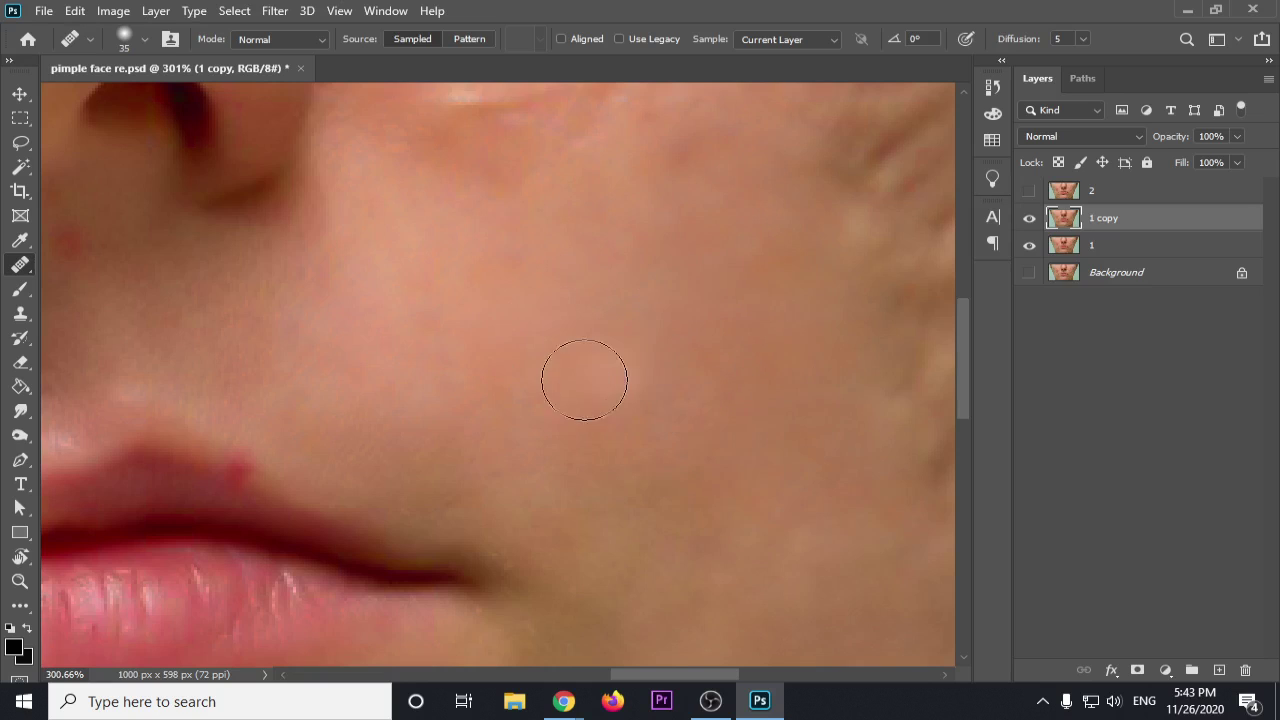
Step: Heal the scars and folds on the outer right cheek towards the earring using smooth skin sampled from the inner cheek
left_click_drag(668, 383, 374, 354)
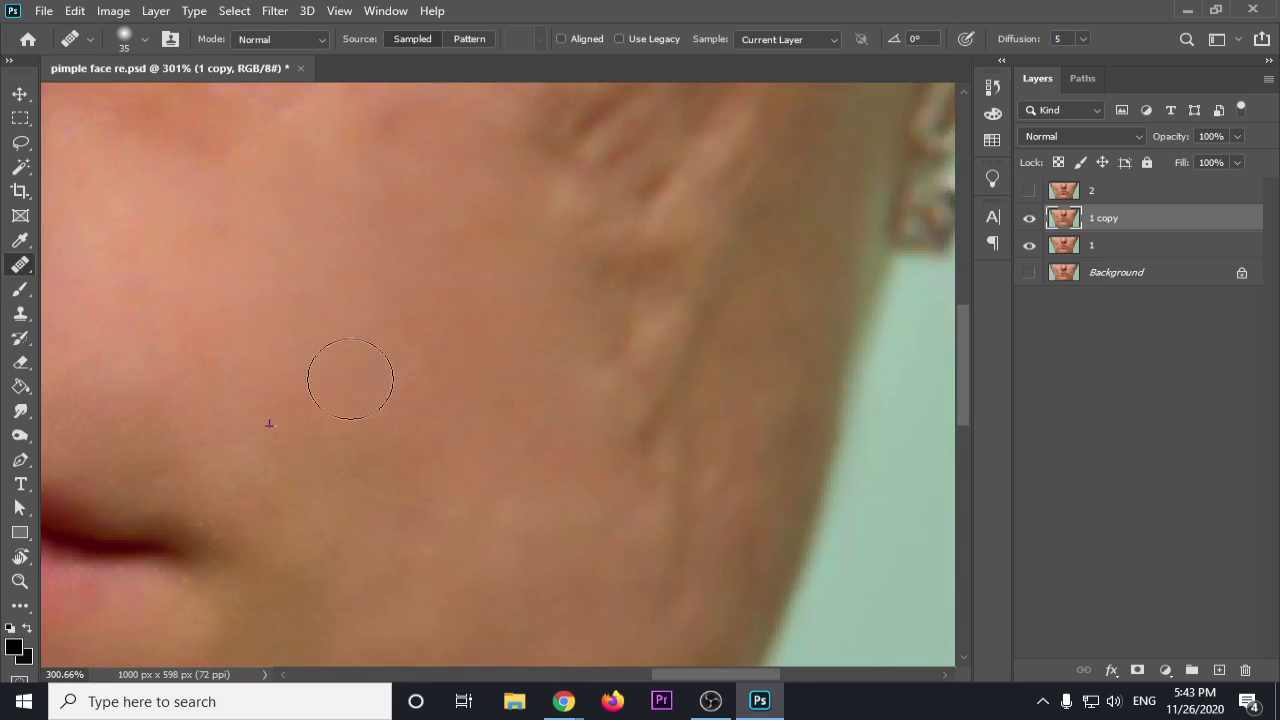
left_click(371, 411)
mouse_move(568, 372)
left_mouse_down()
mouse_move(581, 147)
mouse_move(592, 178)
mouse_move(564, 147)
mouse_move(695, 172)
left_mouse_up()
left_click(414, 306, "alt")
mouse_move(801, 73)
left_mouse_down()
mouse_move(793, 95)
mouse_move(677, 172)
left_mouse_up()
left_click_drag(582, 174, 654, 64)
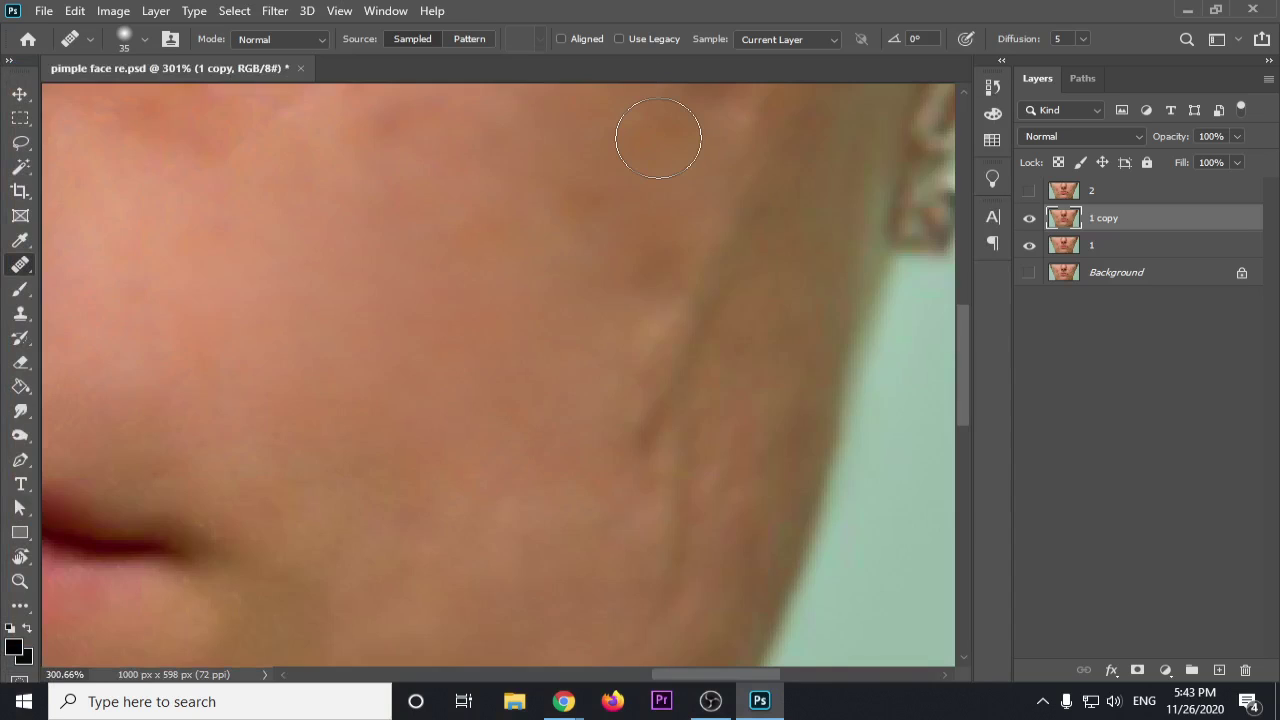
Step: Heal the long diagonal crease and the dark pit at its lower end near the face's right edge
left_click_drag(700, 370, 718, 260)
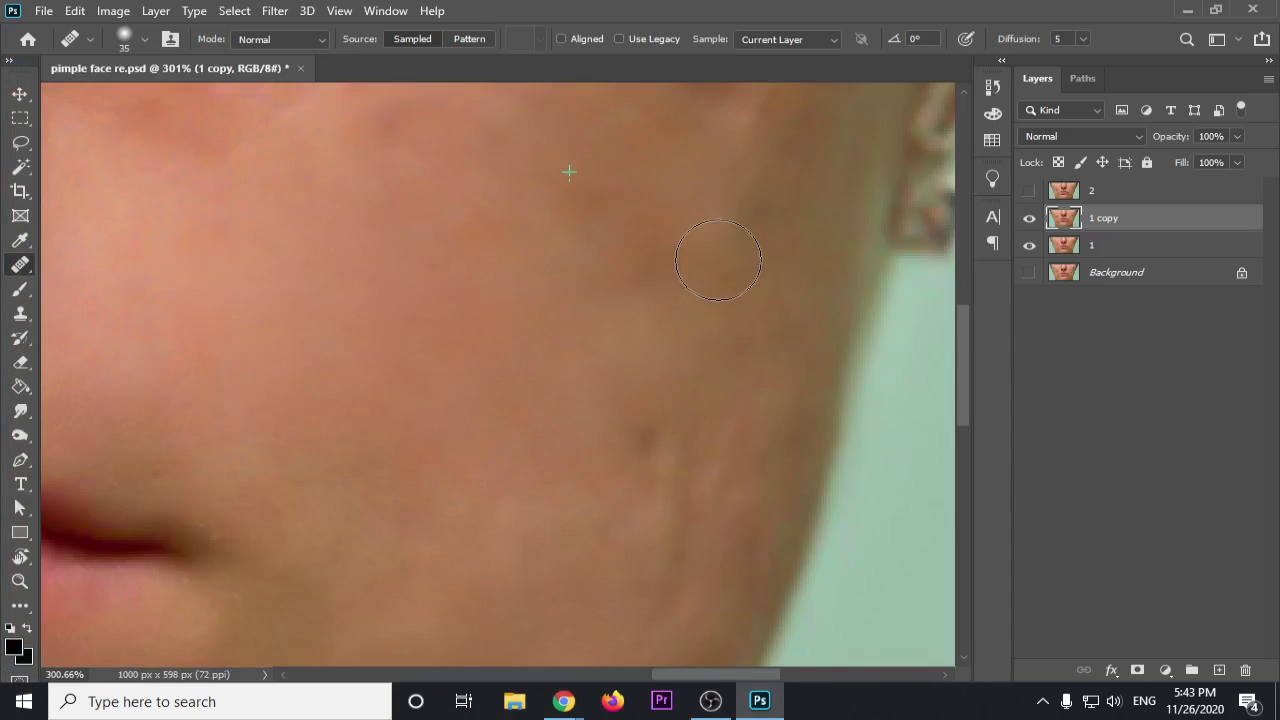
left_click_drag(650, 438, 688, 471)
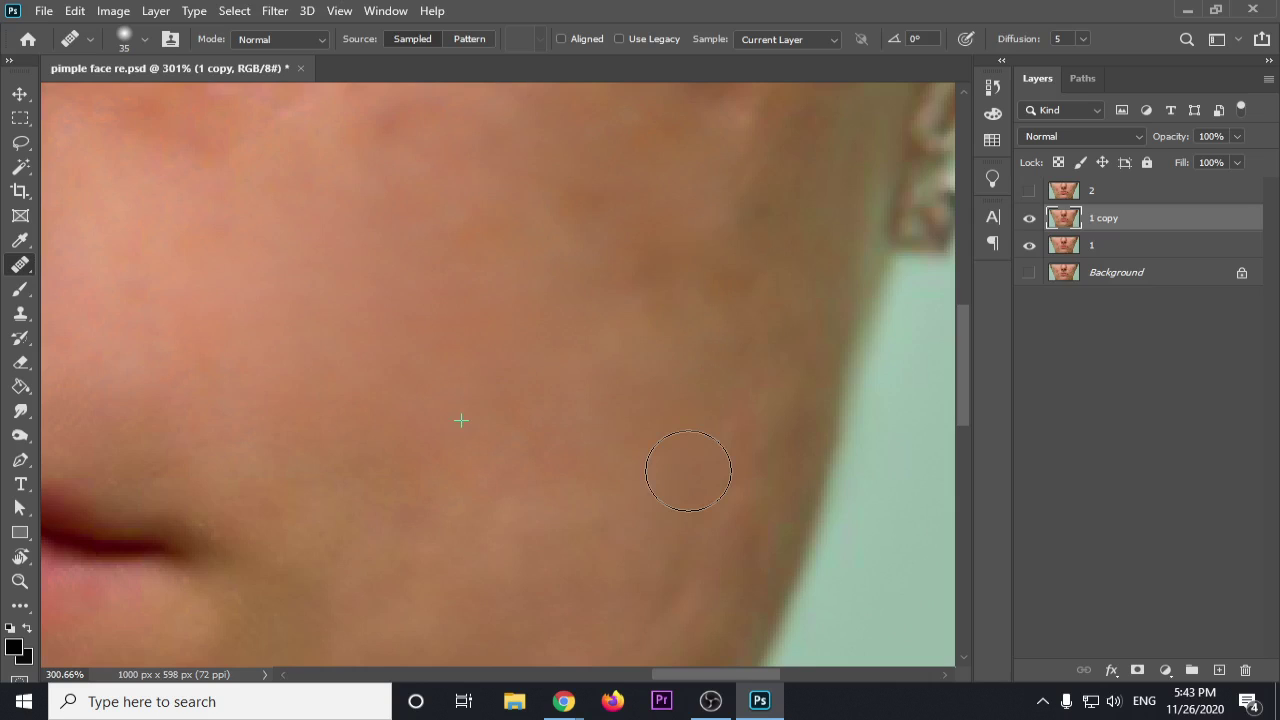
left_click(377, 355, "alt")
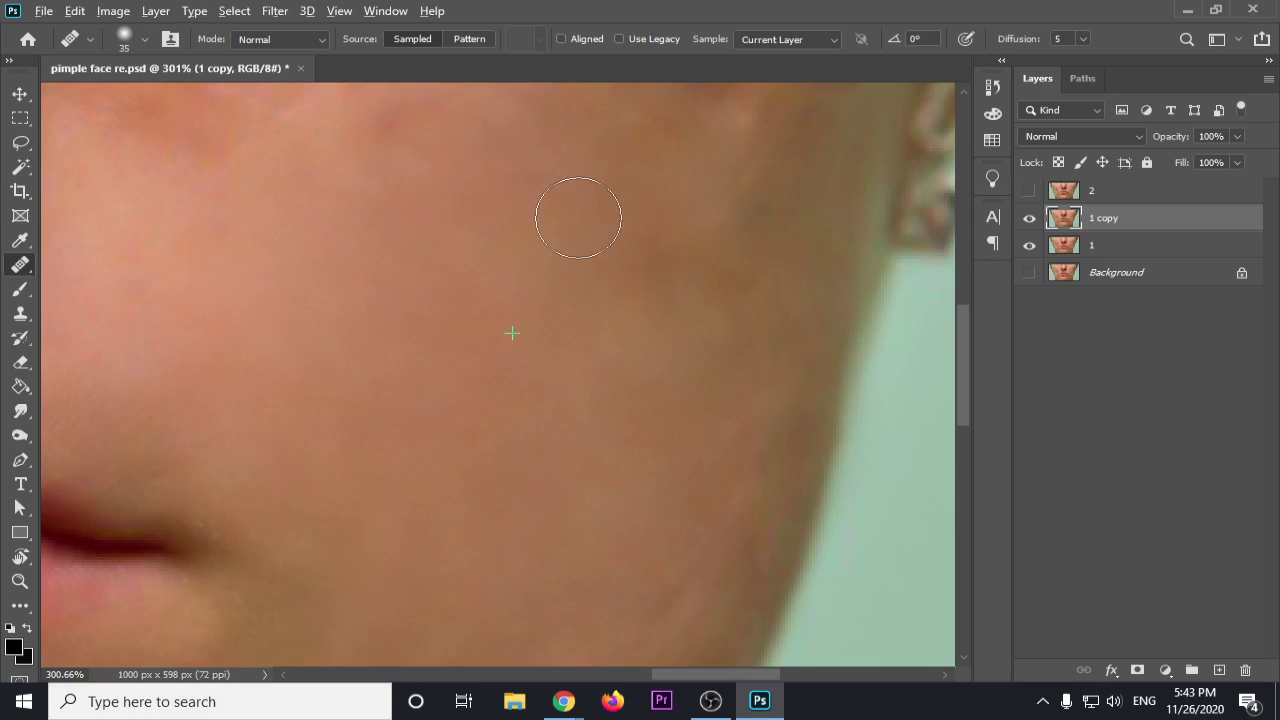
Step: Heal the uneven dark patches on the lower right cheek between the mouth corner and the jaw edge, resampling nearby smooth skin
mouse_move(698, 295)
left_mouse_down()
mouse_move(717, 140)
mouse_move(726, 190)
left_mouse_up()
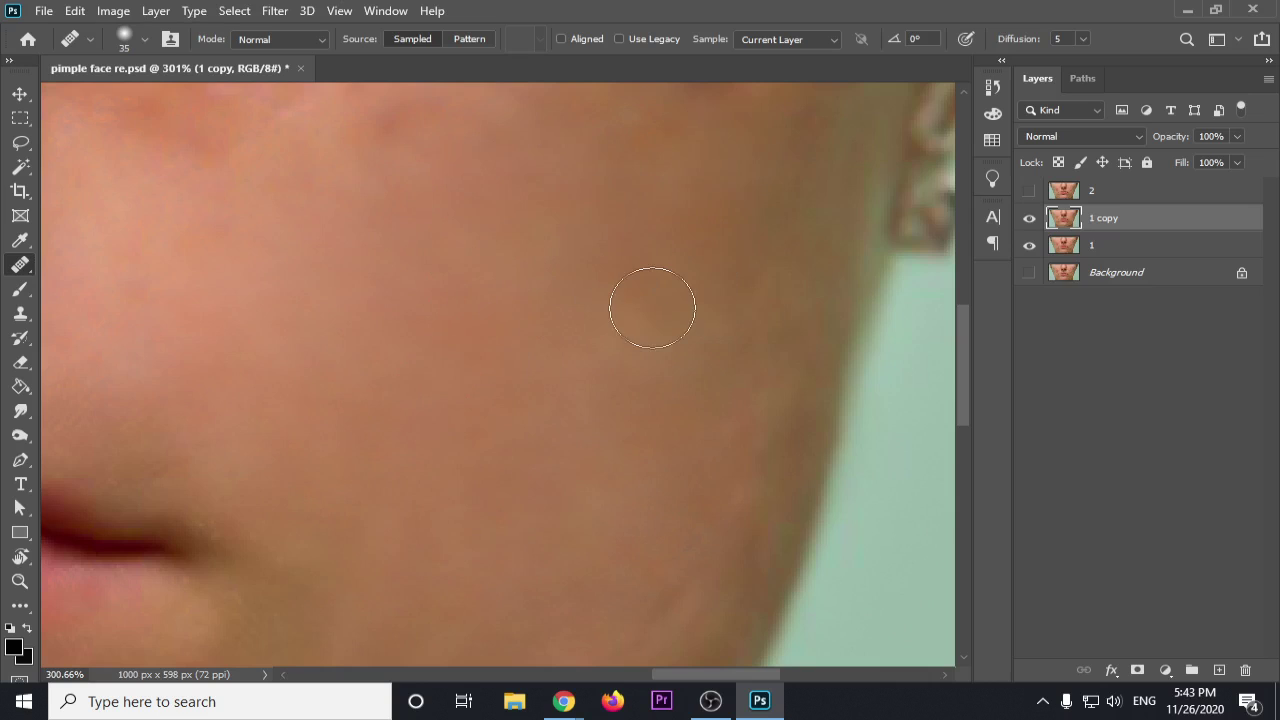
left_click_drag(677, 376, 738, 385)
mouse_move(592, 440)
left_mouse_down()
mouse_move(617, 460)
mouse_move(648, 458)
left_mouse_up()
mouse_move(746, 410)
left_mouse_down()
mouse_move(757, 386)
mouse_move(683, 571)
mouse_move(644, 596)
mouse_move(706, 551)
mouse_move(665, 550)
left_mouse_up()
left_click(621, 370, "alt")
left_click_drag(594, 303, 561, 479)
Step: Even out the outer right cheek beside the earring with the healing brush, using smooth skin sampled from the middle of the cheek
left_click(603, 523, "alt")
left_click_drag(689, 271, 750, 228)
mouse_move(724, 98)
left_mouse_down()
mouse_move(782, 152)
mouse_move(823, 151)
mouse_move(835, 171)
mouse_move(887, 181)
mouse_move(864, 217)
left_mouse_up()
left_click(687, 370, "alt")
left_click(723, 346, "alt")
mouse_move(827, 316)
left_mouse_down()
mouse_move(840, 275)
mouse_move(845, 307)
mouse_move(805, 313)
left_mouse_up()
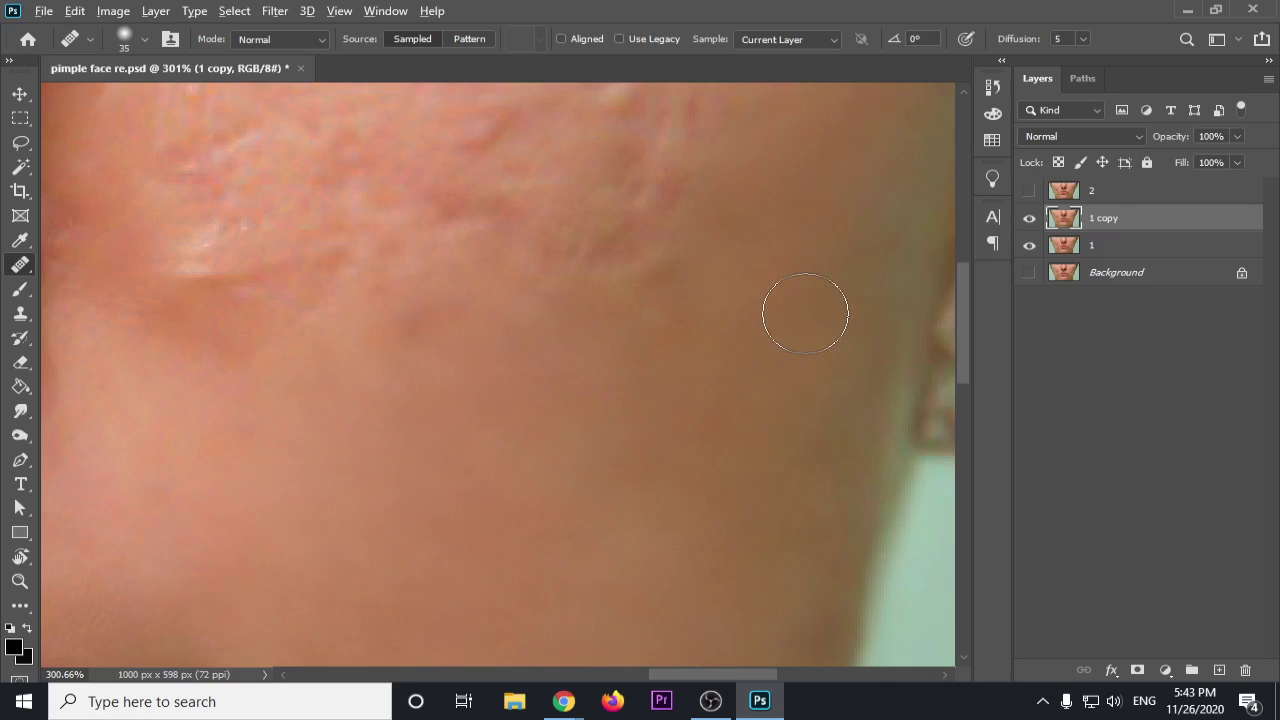
Step: Heal the band of pitted scars across the upper right cheek, working inward from the outer side with resampled smooth skin
left_click(666, 474, "alt")
mouse_move(655, 290)
left_mouse_down()
mouse_move(668, 175)
mouse_move(711, 157)
mouse_move(694, 174)
left_mouse_up()
left_click(560, 437, "alt")
left_click_drag(535, 302, 500, 136)
left_click(446, 205)
left_click(575, 179, "alt")
left_click(449, 139)
mouse_move(412, 226)
left_mouse_down()
mouse_move(360, 271)
mouse_move(437, 306)
mouse_move(379, 340)
mouse_move(395, 174)
mouse_move(366, 117)
mouse_move(331, 140)
mouse_move(323, 203)
left_mouse_up()
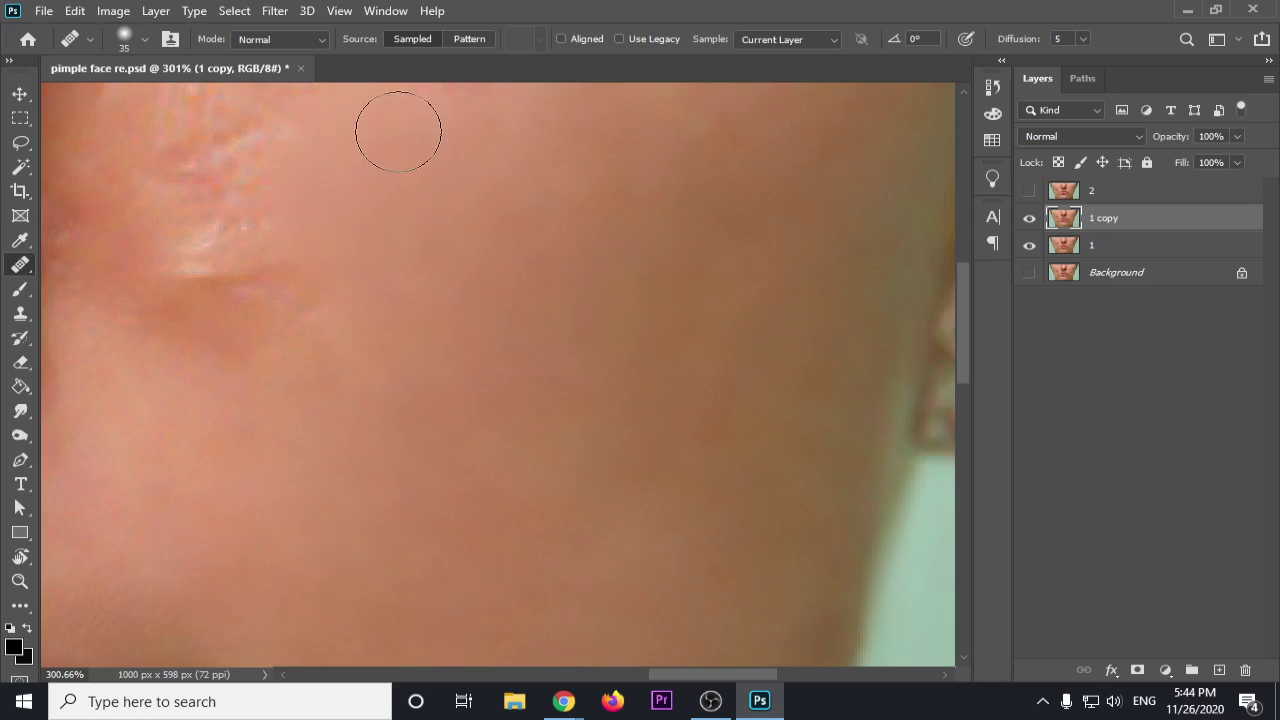
Step: Heal the shiny scar and crease on the inner right cheek near the nose using smooth skin sampled from mid-cheek
left_click(527, 276, "alt")
mouse_move(338, 325)
left_mouse_down()
mouse_move(283, 229)
mouse_move(187, 190)
mouse_move(190, 310)
left_mouse_up()
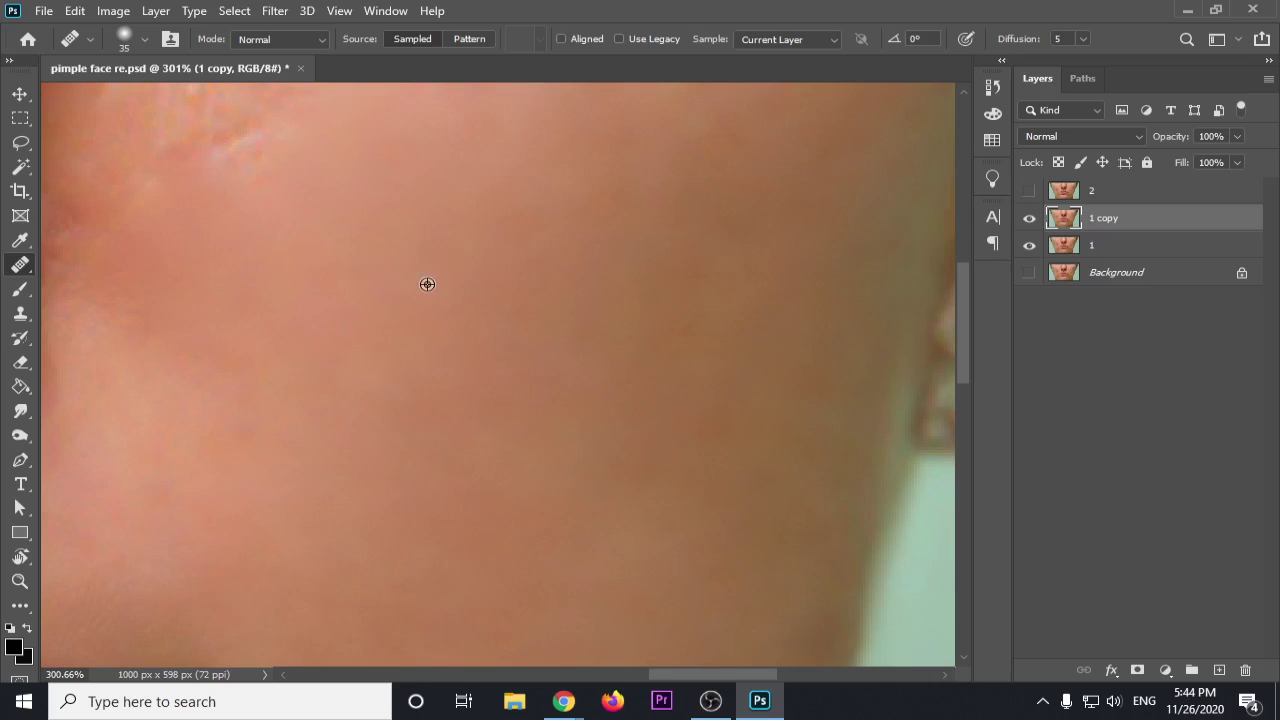
left_click_drag(439, 332, 468, 392)
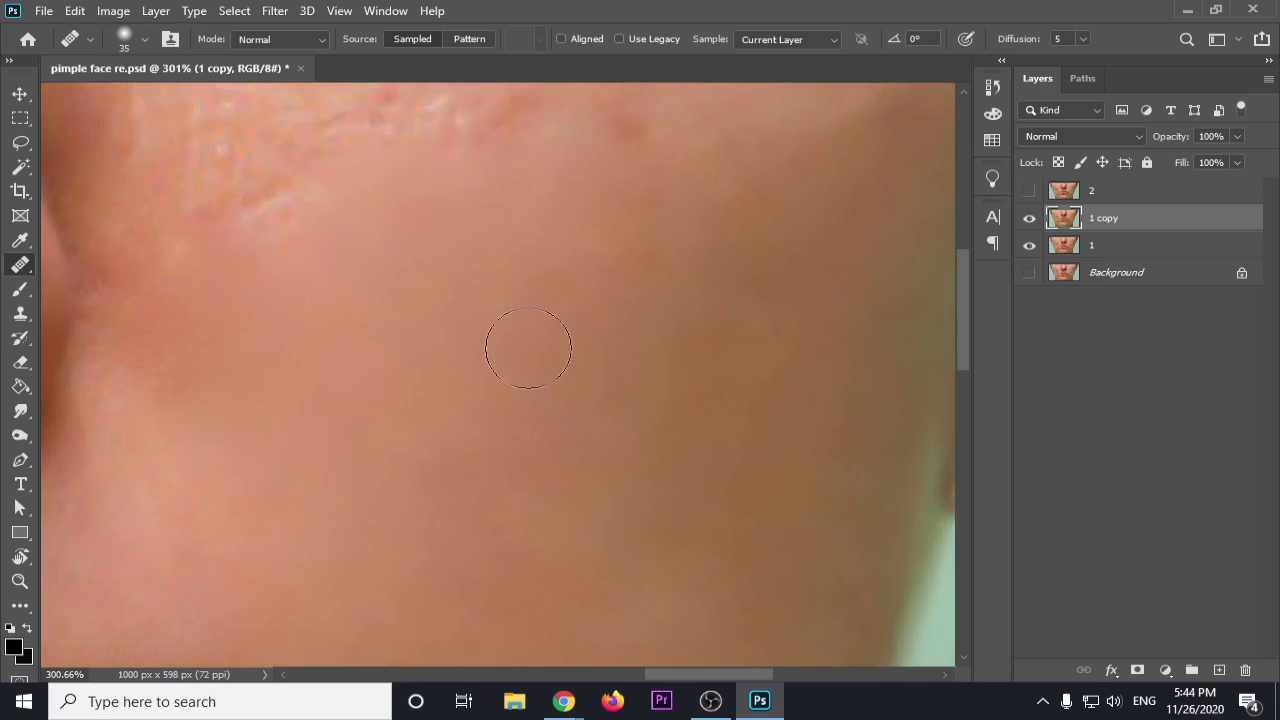
left_click_drag(422, 499, 446, 489)
left_click_drag(513, 335, 436, 424)
Step: Heal the remaining rough texture beside the nose and the red spots across the upper right cheek, resampling the smooth skin below
left_click(453, 337, "alt")
mouse_move(227, 326)
left_mouse_down()
mouse_move(188, 296)
mouse_move(197, 235)
left_mouse_up()
left_click(255, 370, "alt")
mouse_move(180, 314)
left_mouse_down()
mouse_move(168, 193)
mouse_move(340, 221)
mouse_move(440, 195)
left_mouse_up()
left_click(454, 308, "alt")
mouse_move(568, 202)
left_mouse_down()
mouse_move(567, 223)
mouse_move(598, 199)
left_mouse_up()
left_click(586, 260, "alt")
left_click(671, 220)
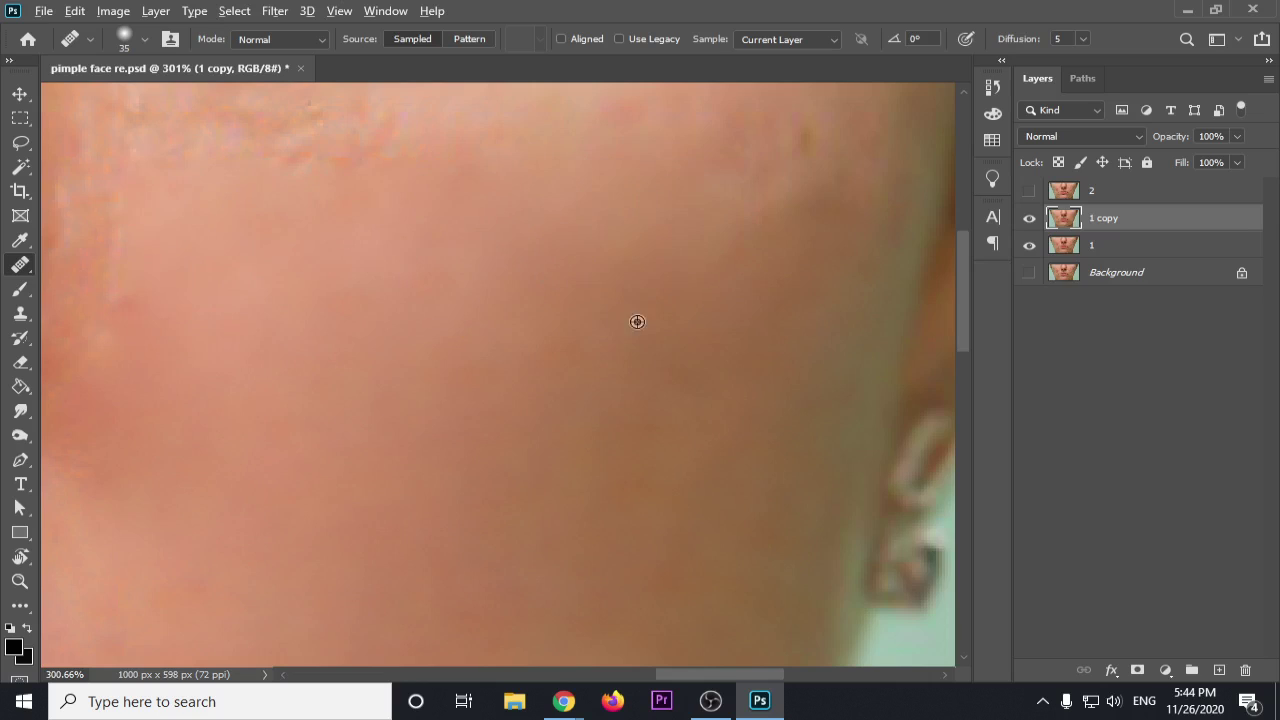
Step: Sample smooth skin with the Healing Brush and blend the blemishes on the outer cheek near the earring
left_click(597, 330, "alt")
mouse_move(740, 245)
left_mouse_down()
mouse_move(798, 193)
mouse_move(786, 180)
mouse_move(840, 177)
mouse_move(789, 271)
mouse_move(756, 266)
left_mouse_up()
mouse_move(641, 318)
left_mouse_down()
mouse_move(663, 346)
mouse_move(666, 409)
mouse_move(585, 461)
left_mouse_up()
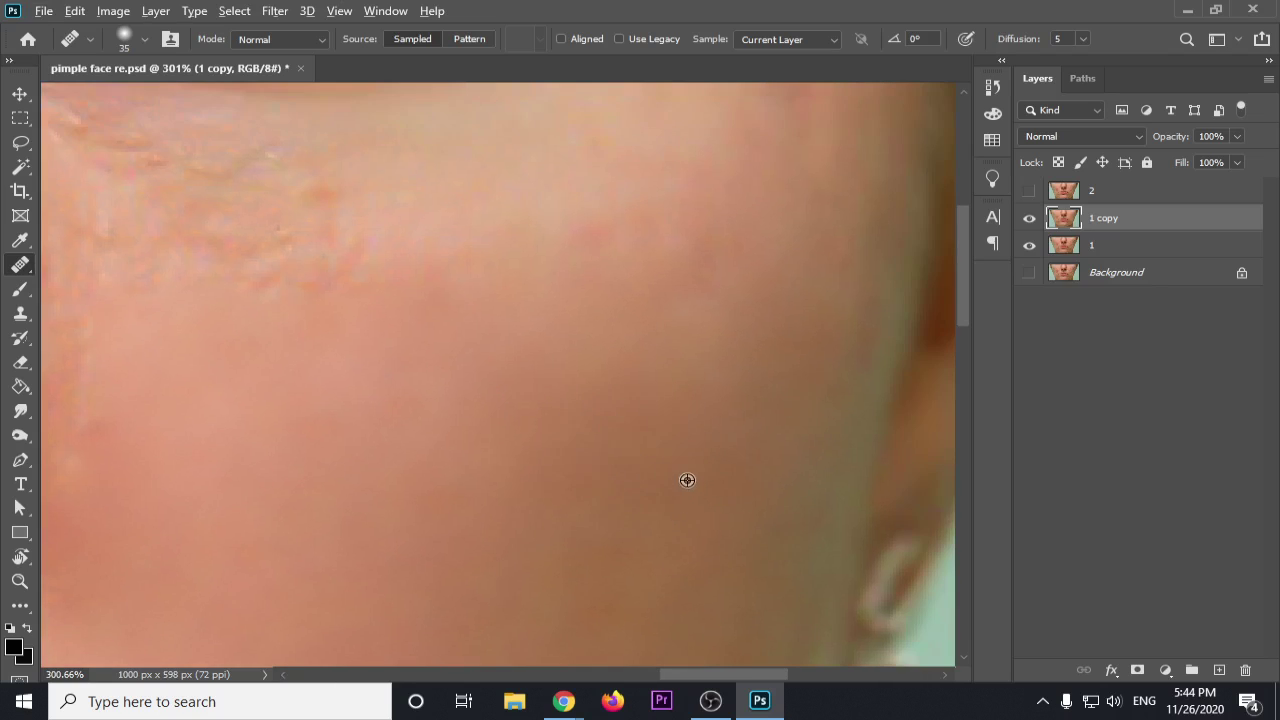
left_click(705, 435, "alt")
mouse_move(713, 265)
left_mouse_down()
mouse_move(700, 240)
mouse_move(683, 257)
mouse_move(653, 206)
mouse_move(599, 210)
mouse_move(457, 263)
mouse_move(392, 305)
left_mouse_up()
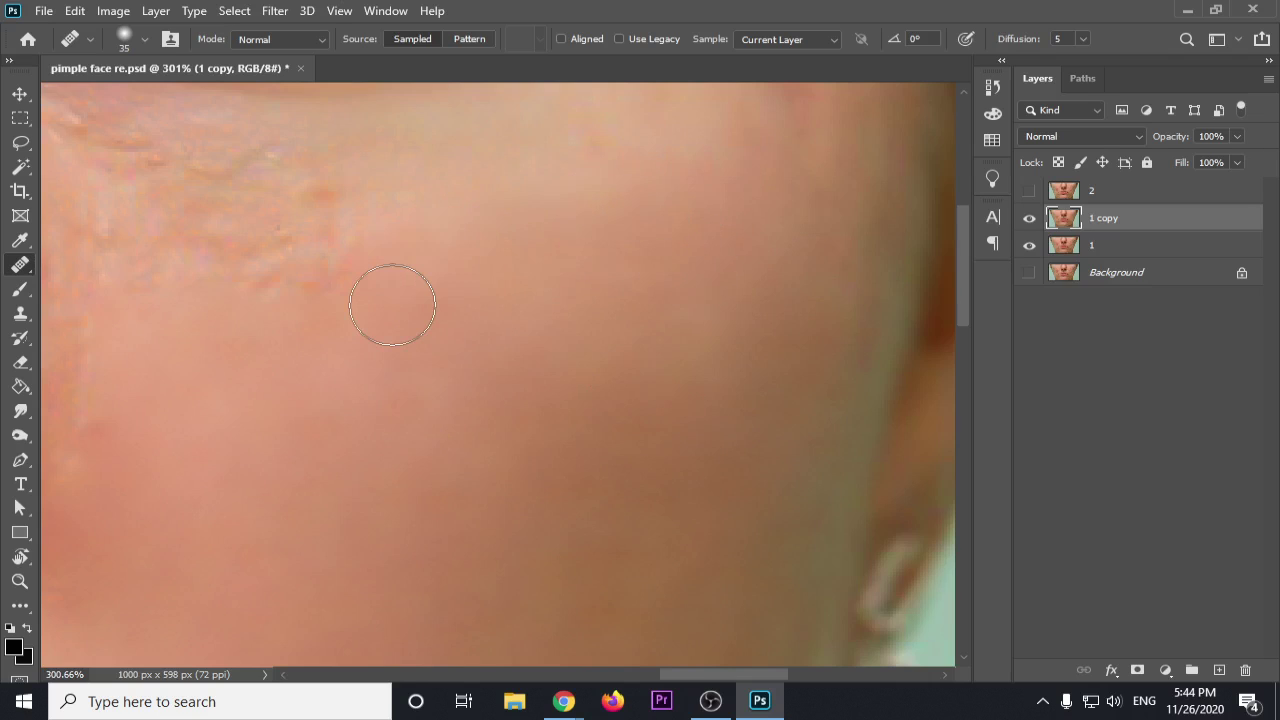
Step: Even out the reddish patches across the middle of the earring-side cheek with healing strokes from nearby clean skin
left_click(379, 495, "alt")
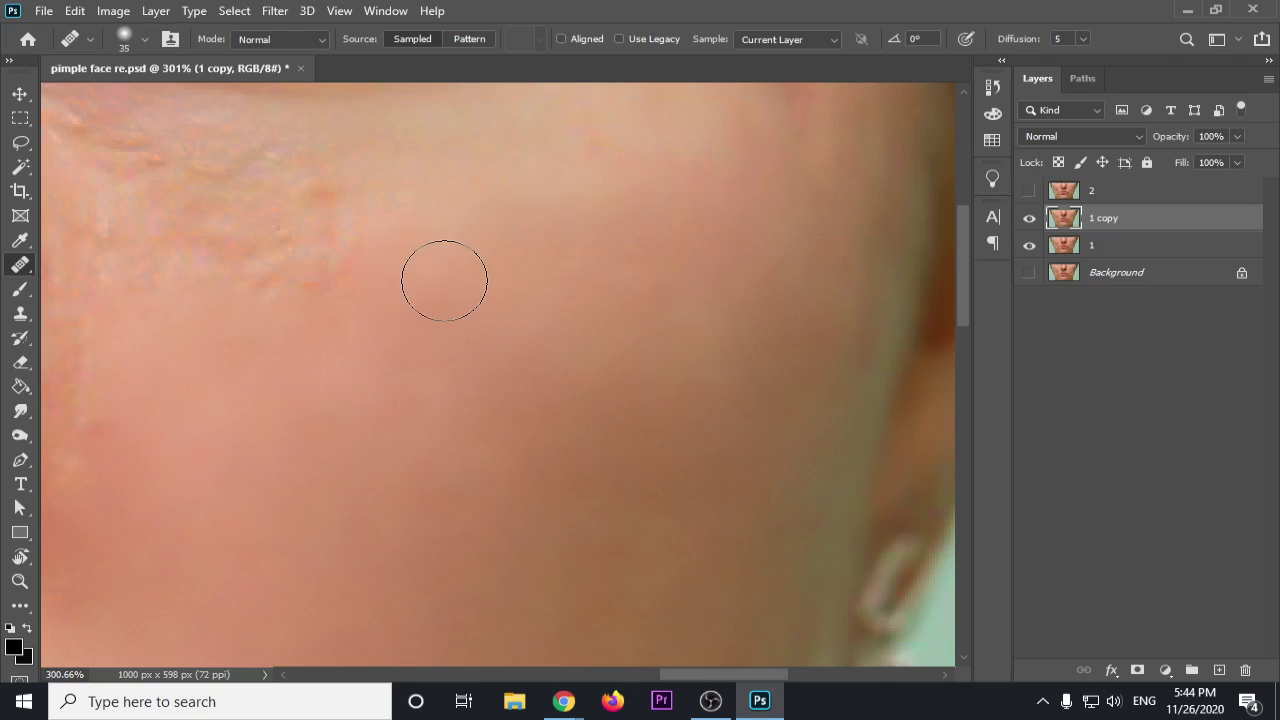
left_click(268, 518, "alt")
left_click(314, 423)
left_click(562, 298, "alt")
mouse_move(562, 241)
left_mouse_down()
mouse_move(503, 269)
mouse_move(688, 236)
left_mouse_up()
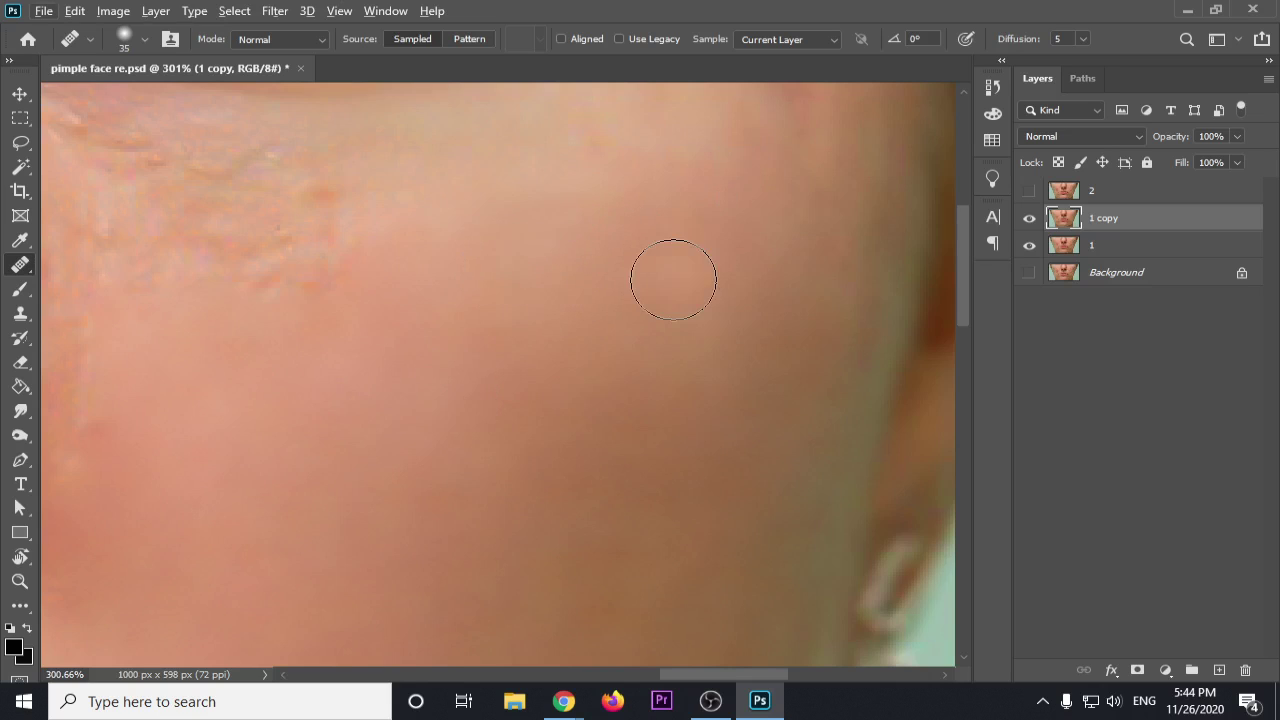
Step: Heal the uneven tones on the upper outer cheek and along the edge of the face near the ear
scroll(620, 377, "up", 3)
left_click(701, 310, "alt")
mouse_move(781, 192)
left_mouse_down()
mouse_move(777, 172)
mouse_move(731, 220)
left_mouse_up()
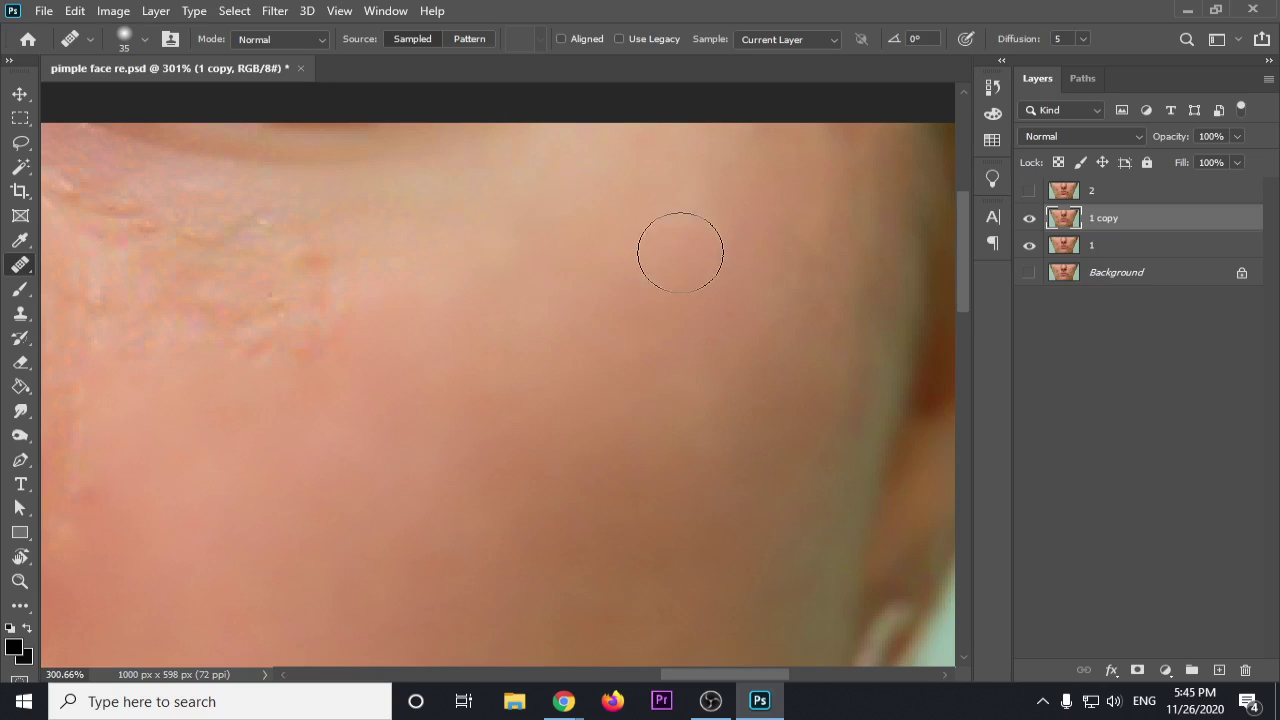
left_click(748, 270, "alt")
mouse_move(843, 214)
left_mouse_down()
mouse_move(837, 238)
mouse_move(836, 198)
left_mouse_up()
left_click_drag(812, 328, 813, 419)
left_click_drag(702, 374, 677, 426)
left_click(644, 310, "alt")
left_click(503, 305)
key("space")
left_click_drag(622, 320, 660, 297)
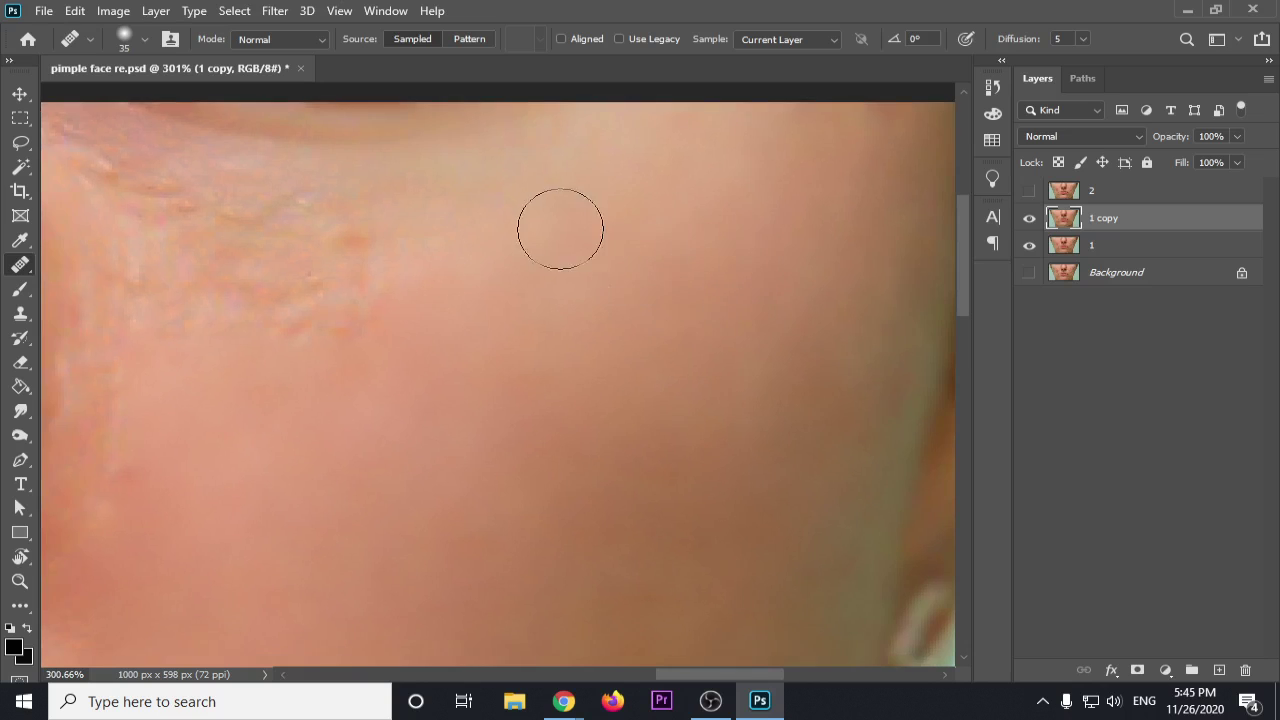
Step: Heal the outer part of the rough, bumpy skin patch below the eye using clean cheek skin
left_click(640, 297, "alt")
mouse_move(371, 331)
left_mouse_down()
mouse_move(328, 242)
mouse_move(383, 201)
left_mouse_up()
left_click(611, 234, "alt")
left_click_drag(343, 289, 369, 320)
left_click(565, 250, "alt")
mouse_move(516, 312)
left_mouse_down()
mouse_move(431, 257)
mouse_move(461, 286)
left_mouse_up()
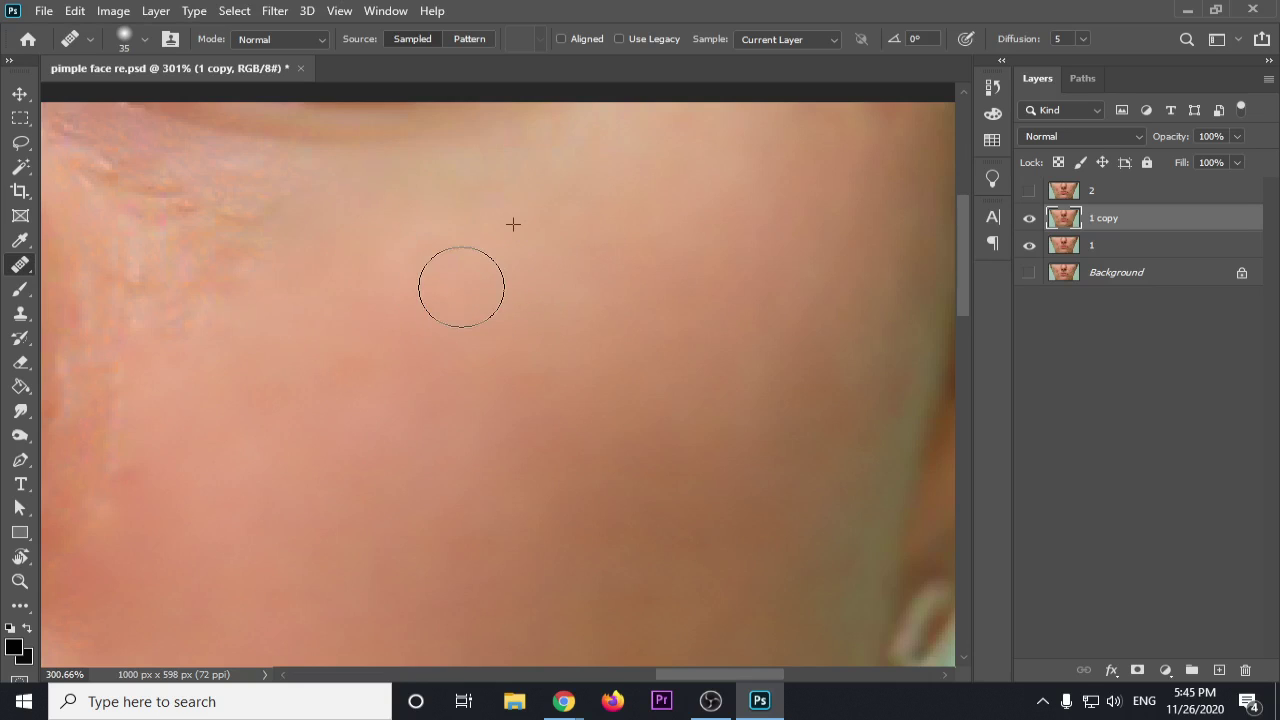
Step: Smooth the remaining bumpy texture of the under-eye patch toward the nose with healing strokes
left_click(619, 259, "alt")
mouse_move(348, 264)
left_mouse_down()
mouse_move(240, 214)
mouse_move(371, 220)
mouse_move(266, 220)
left_mouse_up()
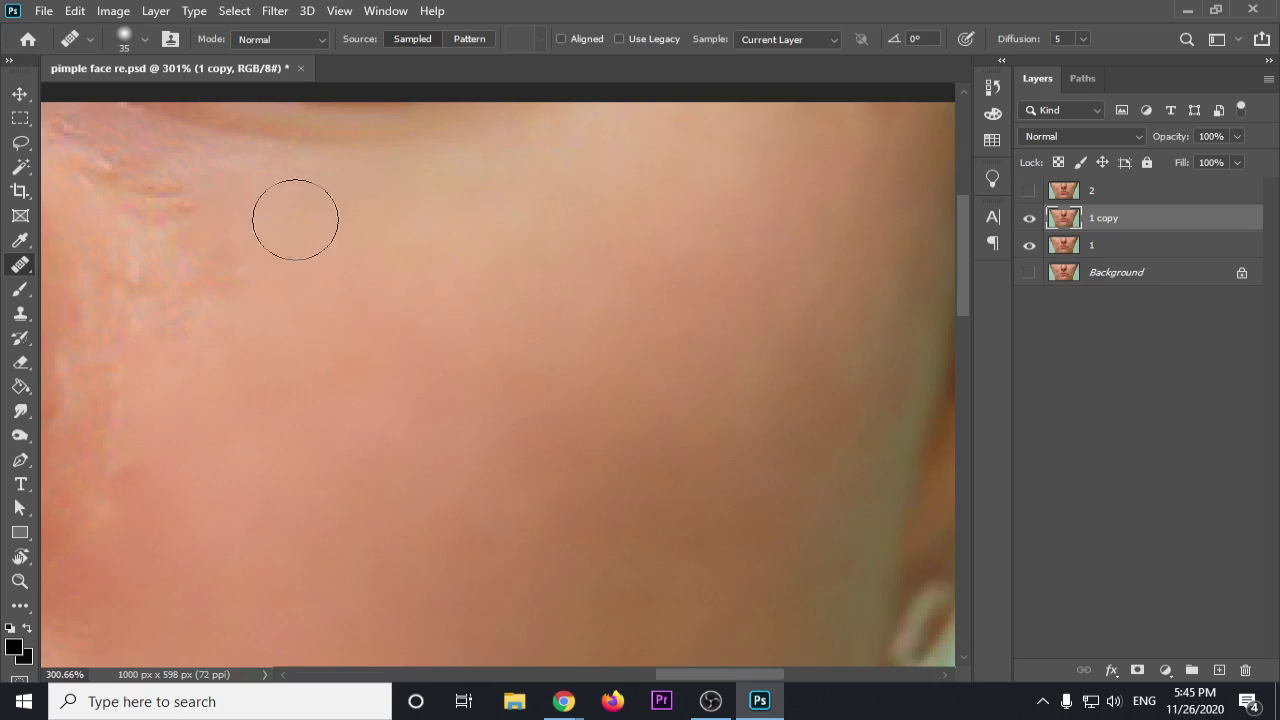
left_click(545, 278, "alt")
mouse_move(193, 201)
left_mouse_down()
mouse_move(257, 204)
mouse_move(203, 177)
mouse_move(270, 191)
mouse_move(390, 174)
left_mouse_up()
left_click_drag(445, 369, 633, 356)
left_click(566, 400, "alt")
mouse_move(409, 317)
left_mouse_down()
mouse_move(371, 237)
mouse_move(334, 265)
left_mouse_up()
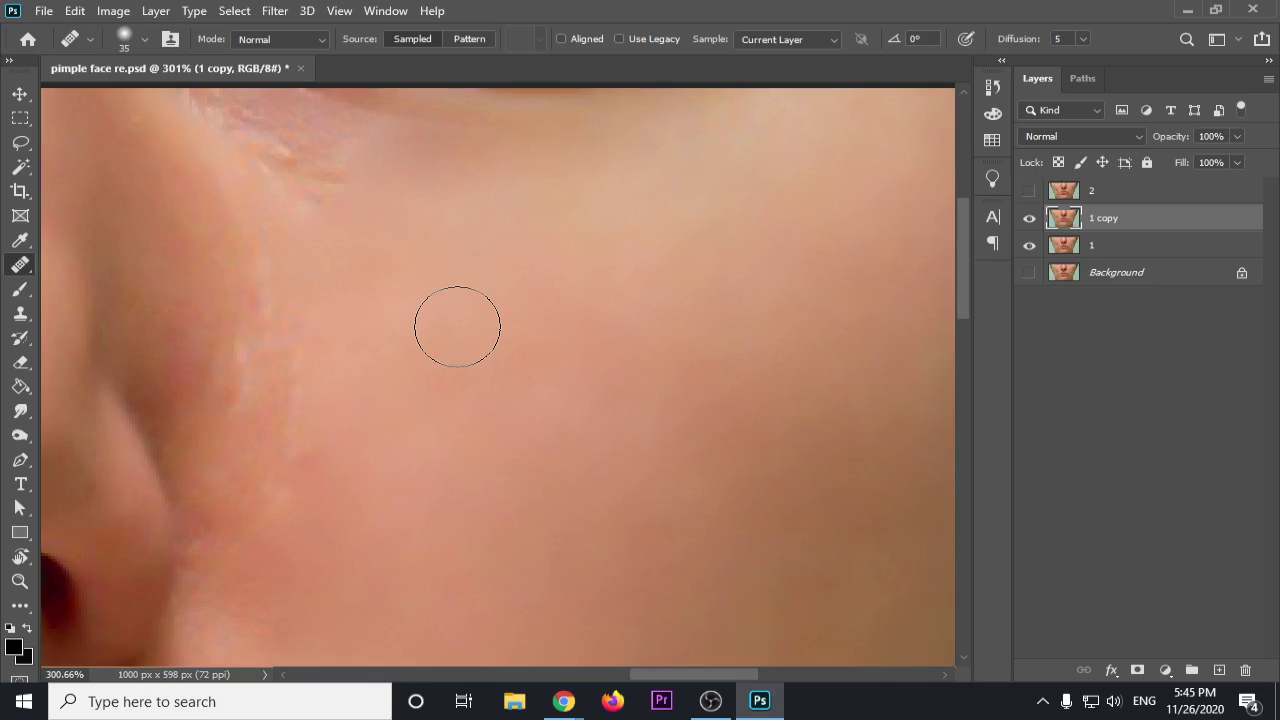
Step: Heal the rough vertical strip of skin where the cheek meets the side of the nose
left_click(457, 327, "alt")
left_click_drag(256, 313, 224, 394)
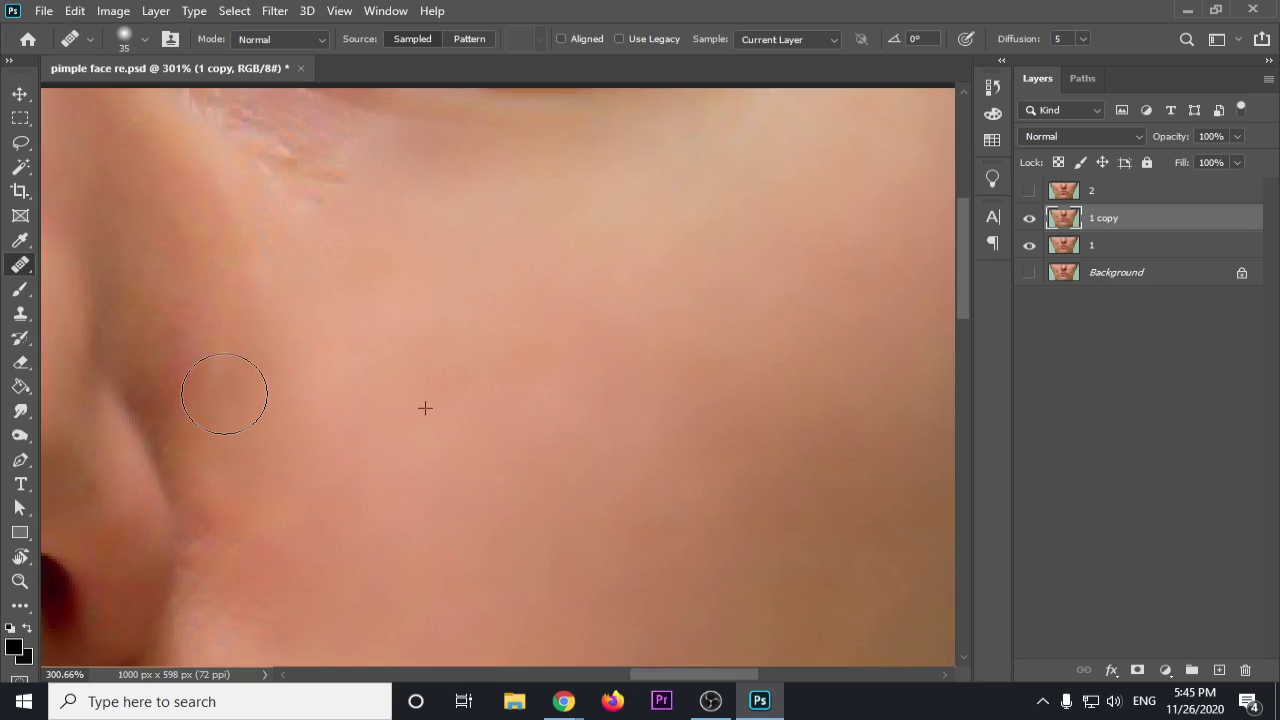
left_click_drag(431, 350, 407, 428)
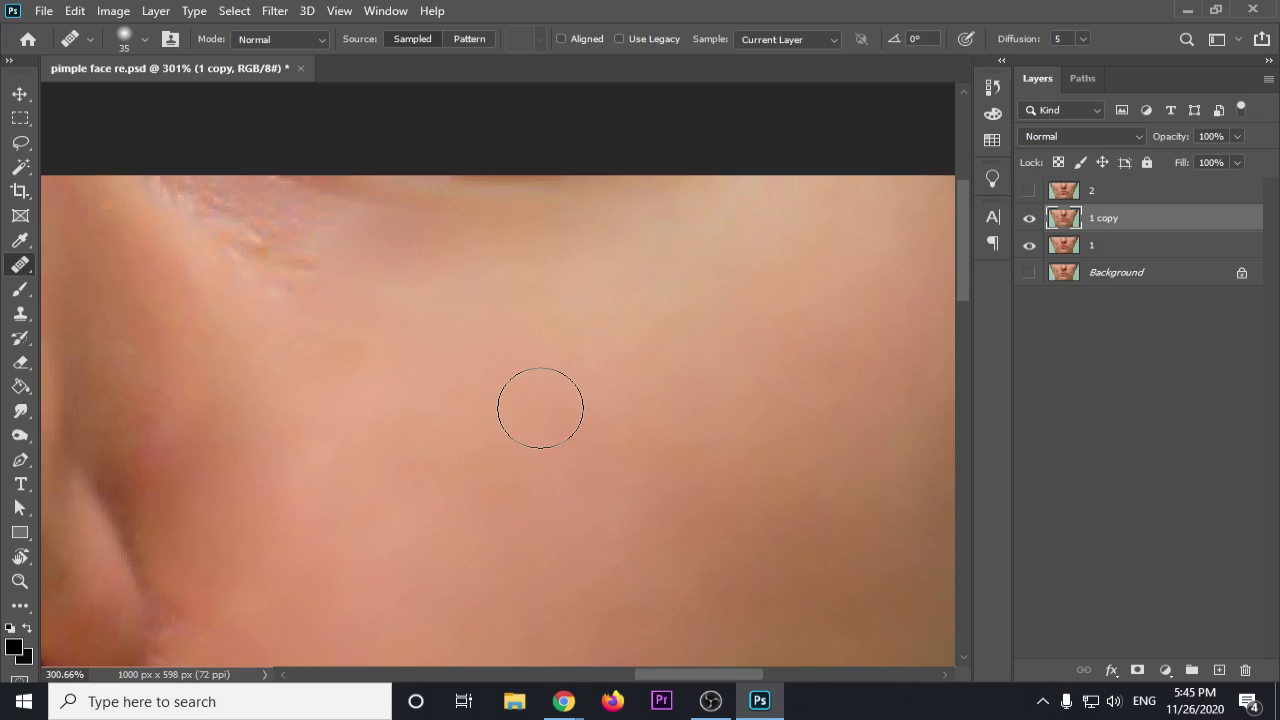
Step: Heal the wrinkled, bumpy skin at the image's upper edge between the nose and the under-eye area
left_click_drag(402, 362, 432, 414)
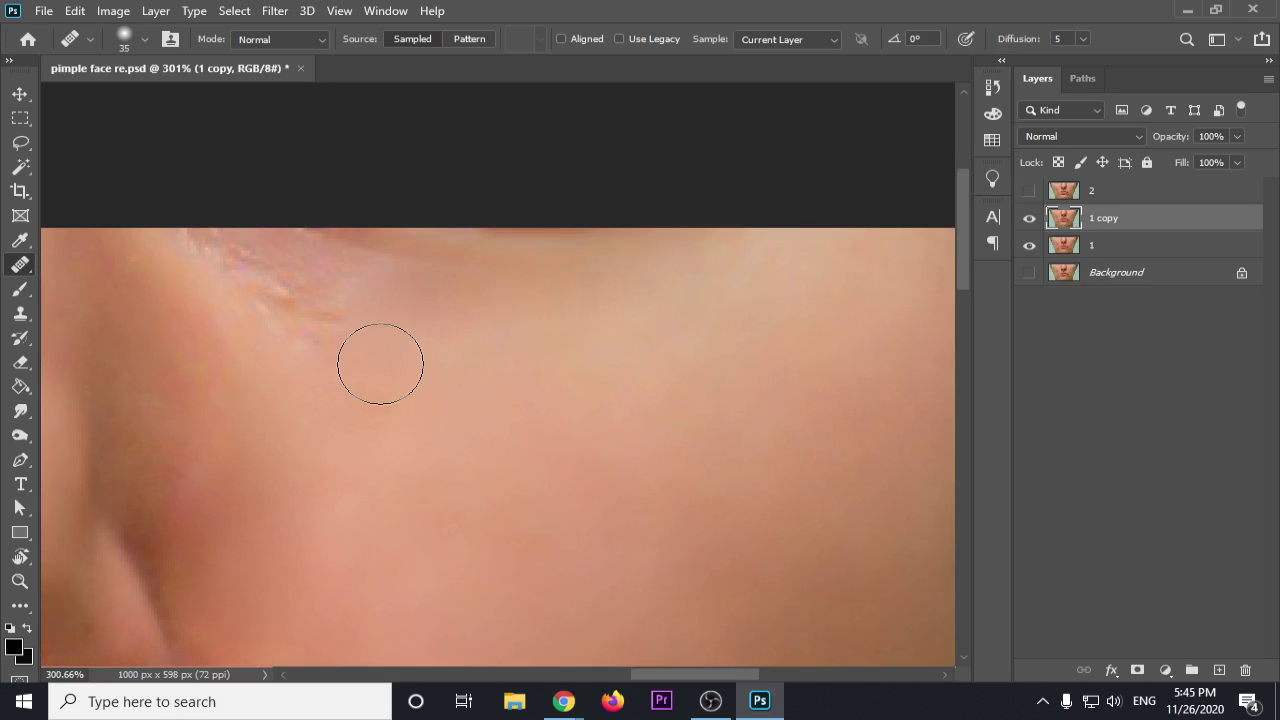
left_click_drag(380, 364, 303, 348)
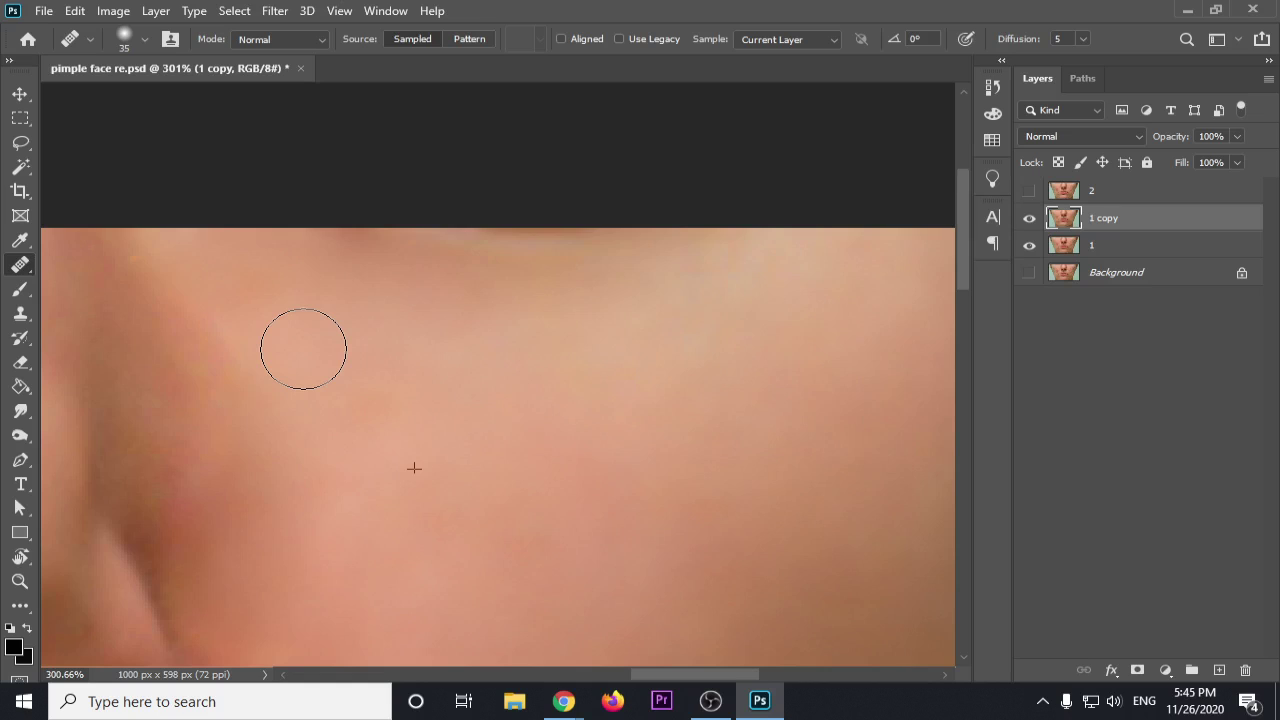
scroll(500, 466, "down", 4)
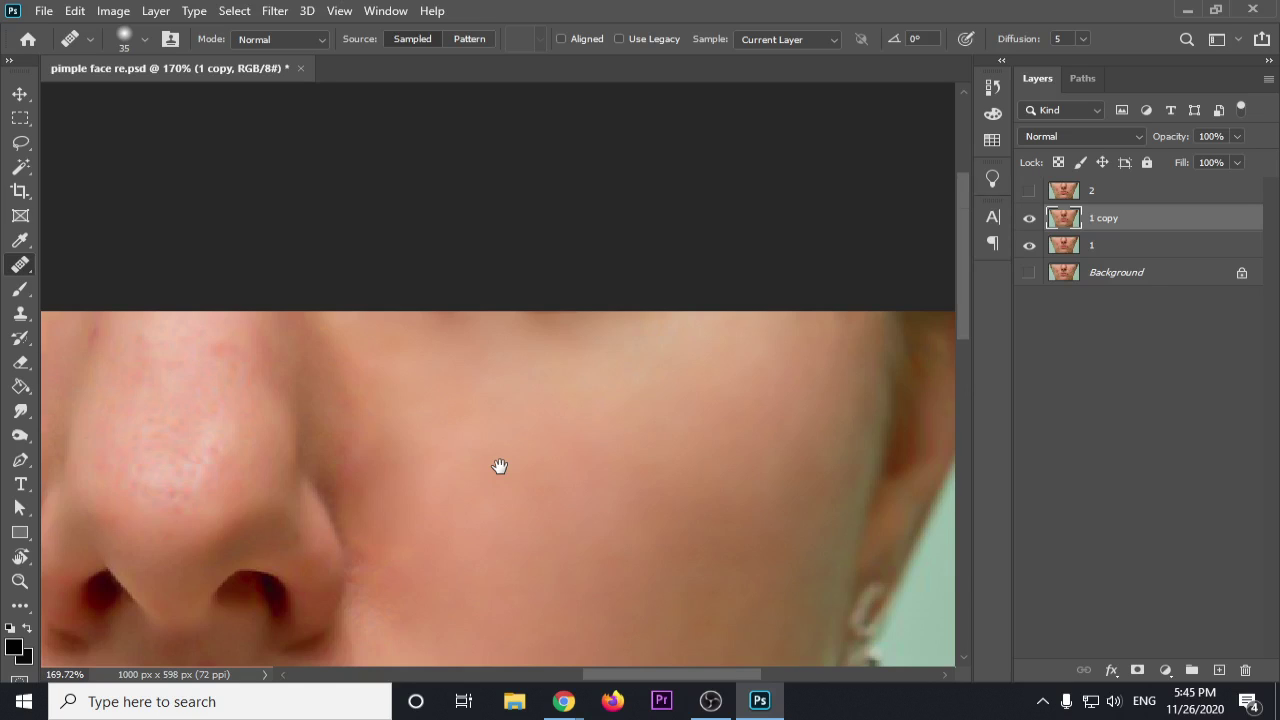
left_click_drag(500, 466, 553, 339)
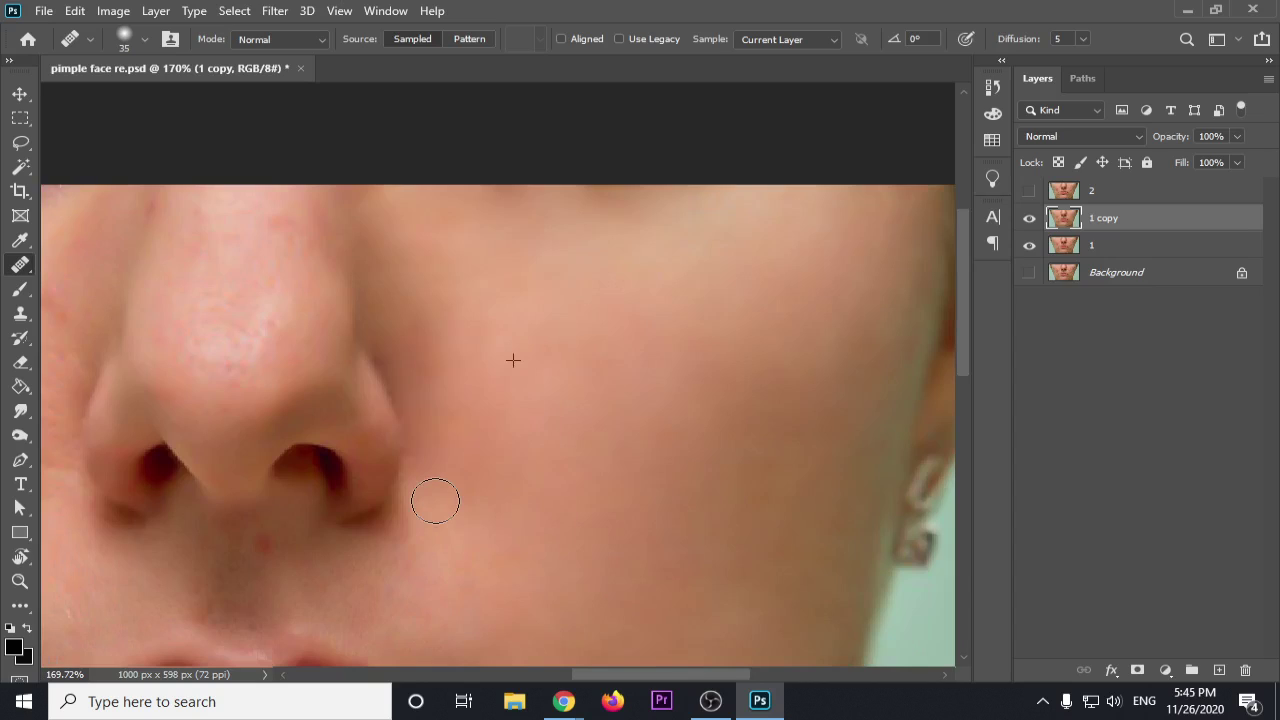
Step: Reduce the Healing Brush size to 20 and heal the red spots on the bridge and tip of the nose
scroll(206, 208, "up", 6)
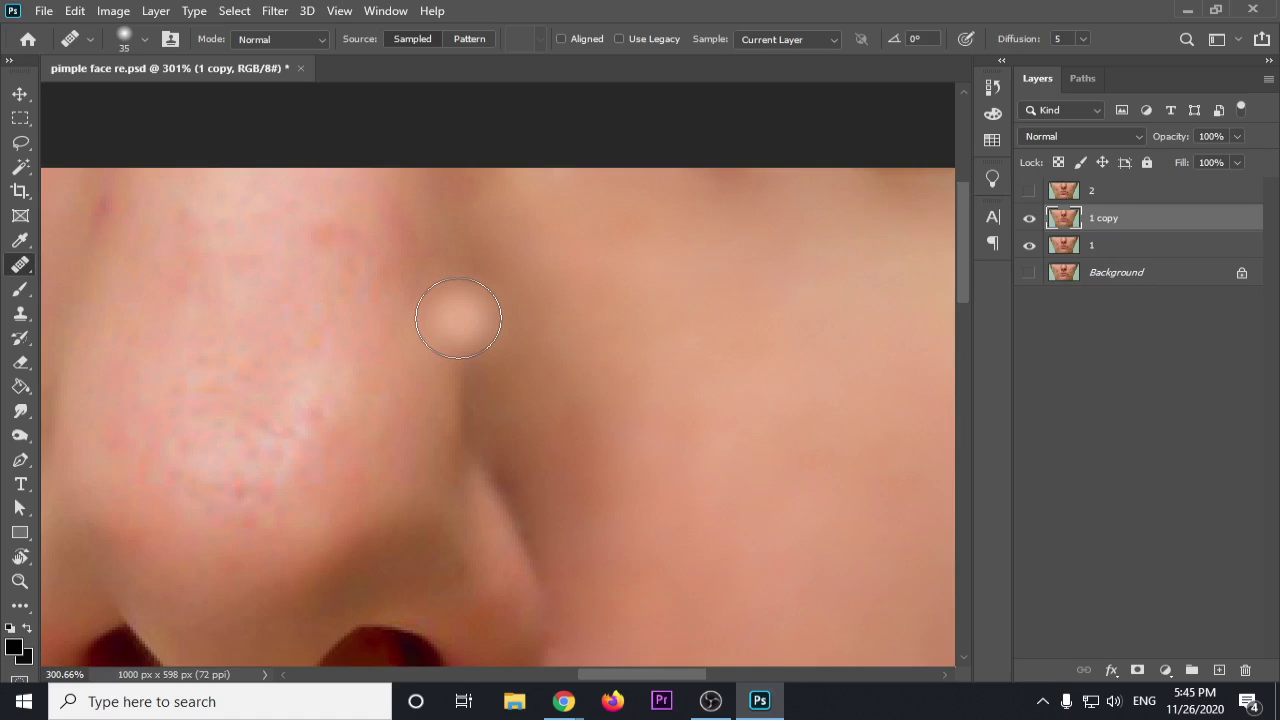
key("bracketleft")
key("bracketleft")
key("bracketleft")
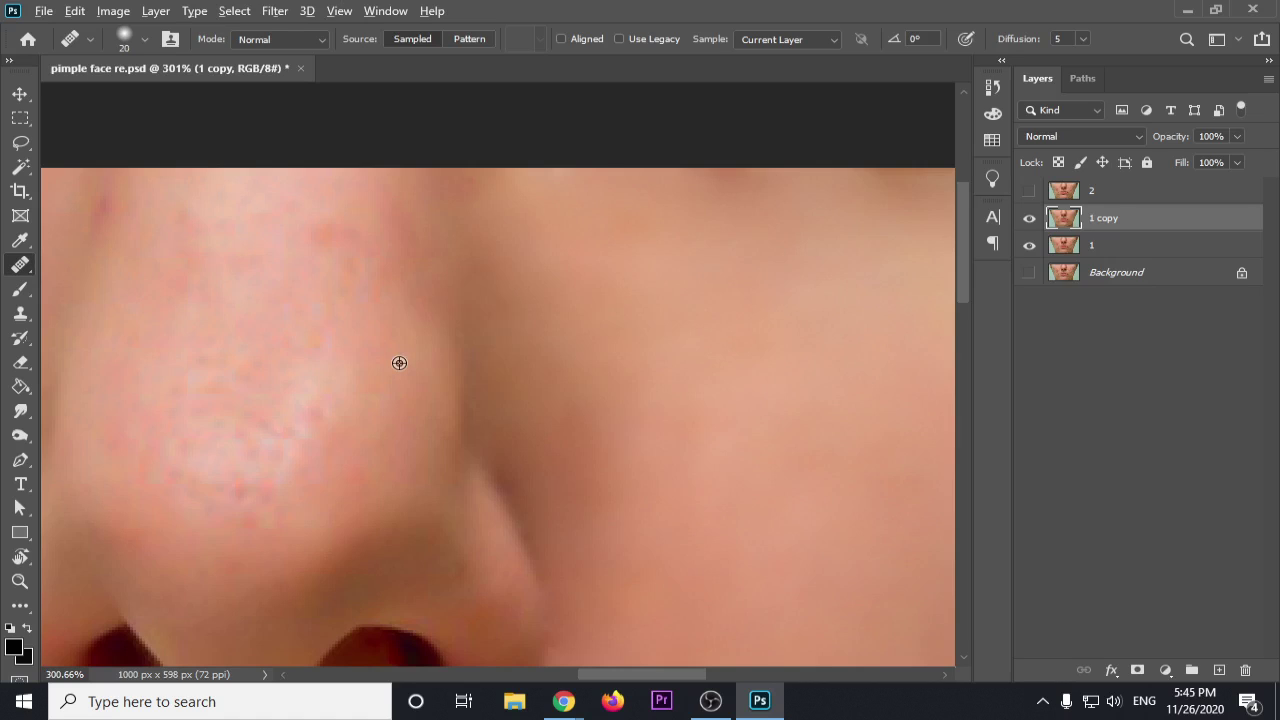
left_click(399, 363, "alt")
left_click(335, 235)
left_click(319, 390)
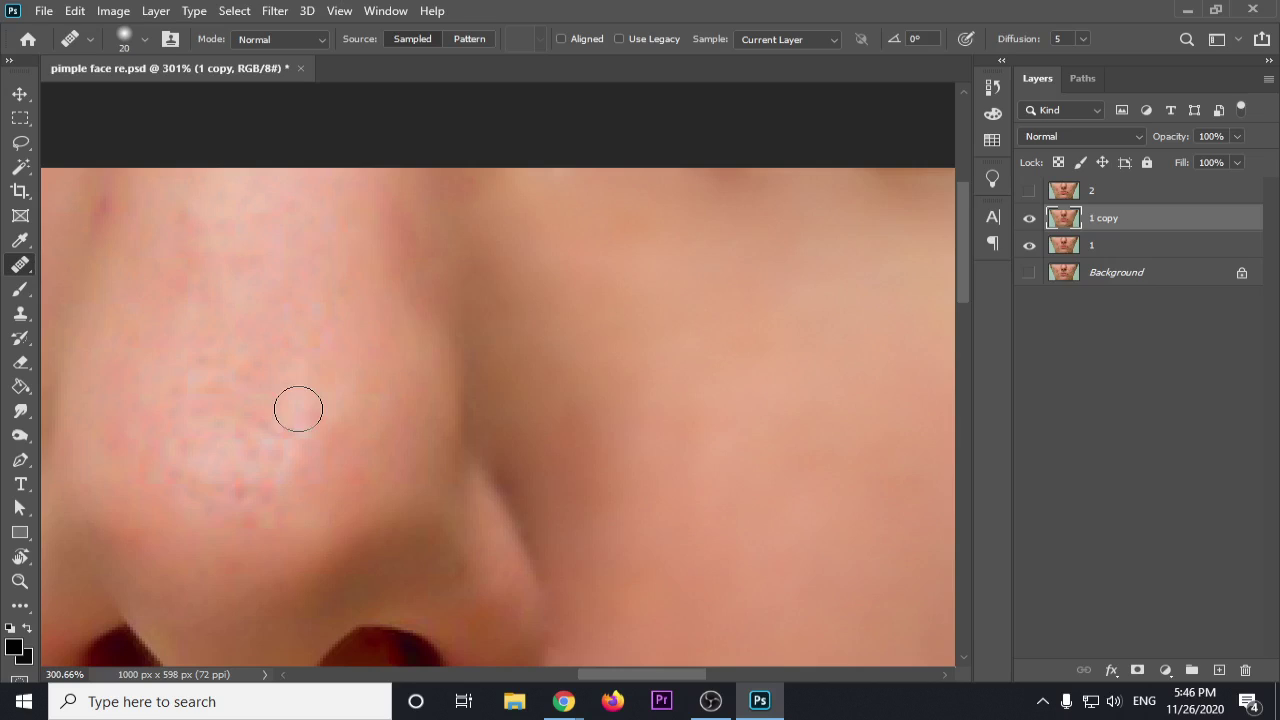
Step: Smooth the speckled pores and shiny texture on the tip of the nose with healing strokes
mouse_move(298, 409)
left_mouse_down()
mouse_move(254, 486)
mouse_move(235, 485)
left_mouse_up()
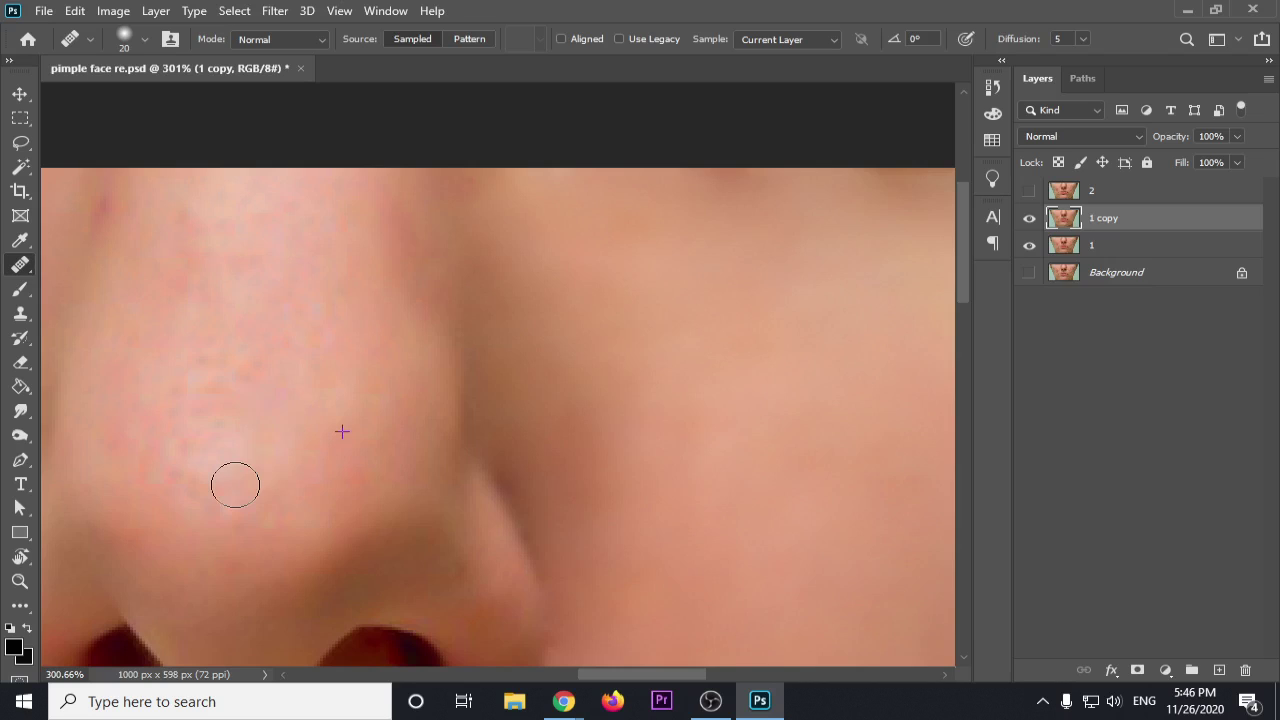
left_click(307, 521)
left_click(345, 373)
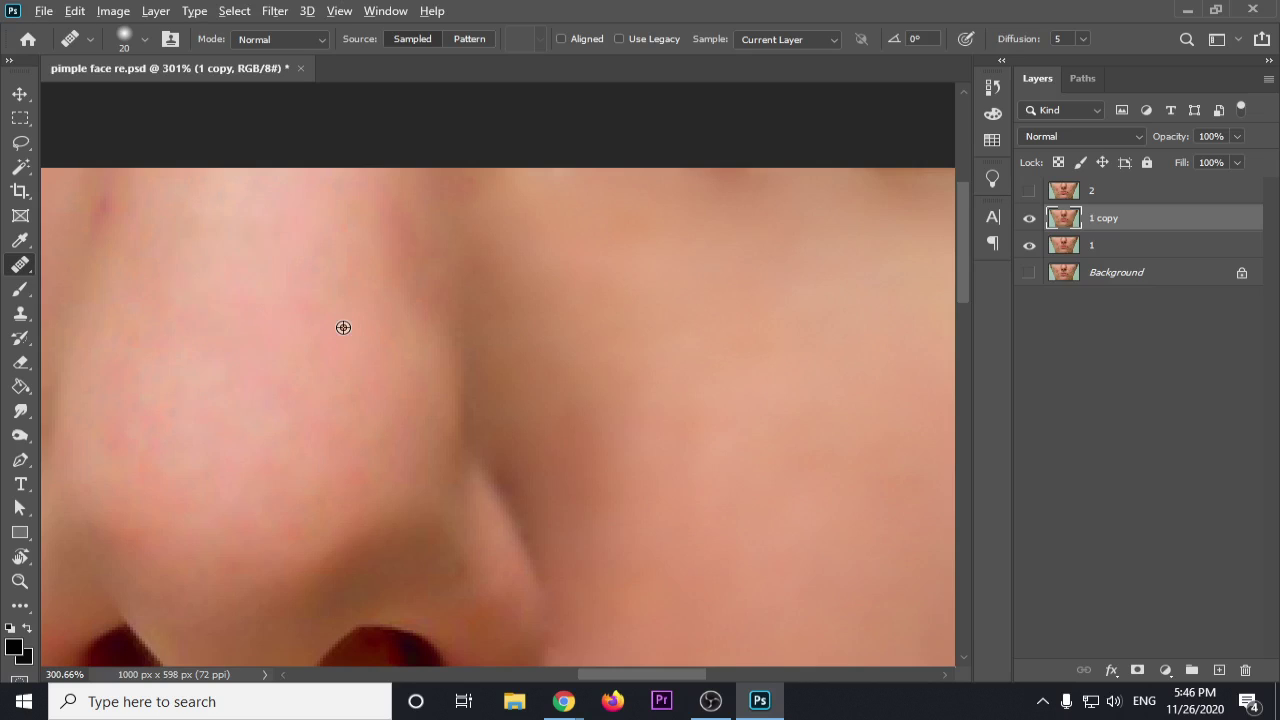
left_click(343, 327, "alt")
left_click_drag(247, 364, 176, 394)
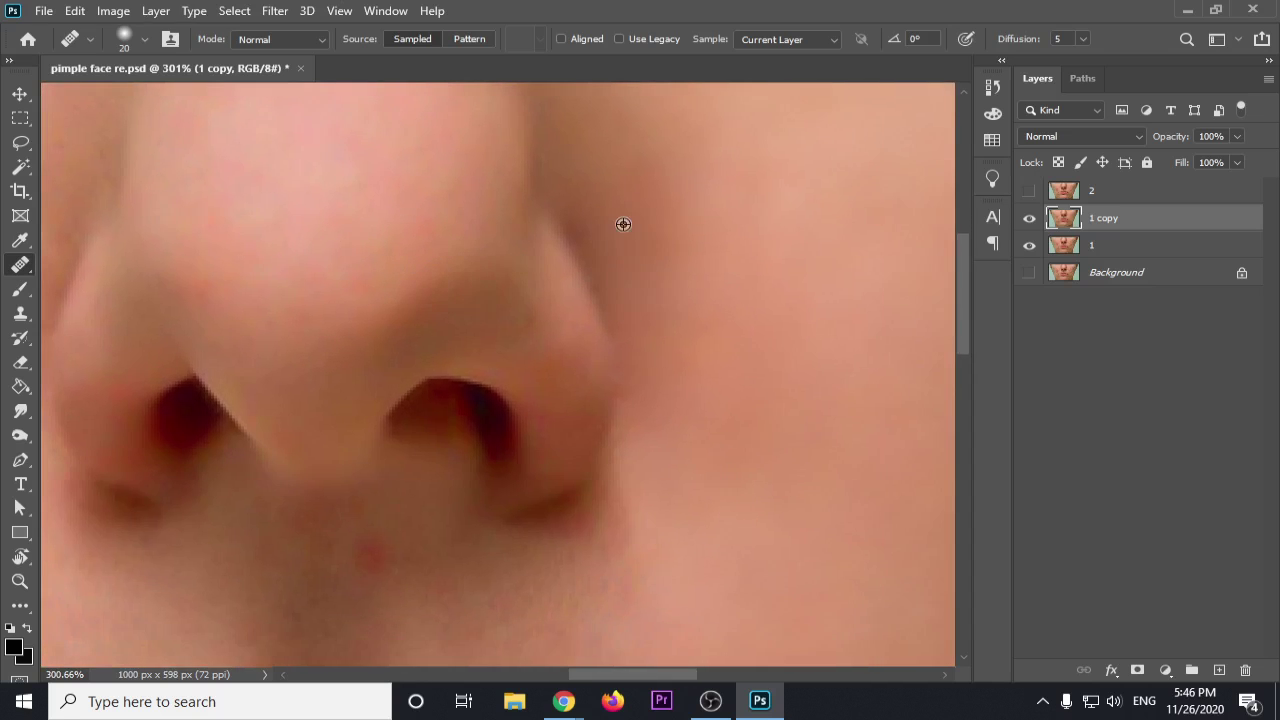
Step: Blend the skin in the fold beside the nostril with the Healing Brush, sampling from the adjacent cheek
left_click(623, 224, "alt")
left_click(668, 371)
left_click_drag(645, 396, 642, 422)
left_click(849, 321)
left_click(669, 297, "alt")
left_click_drag(649, 375, 638, 405)
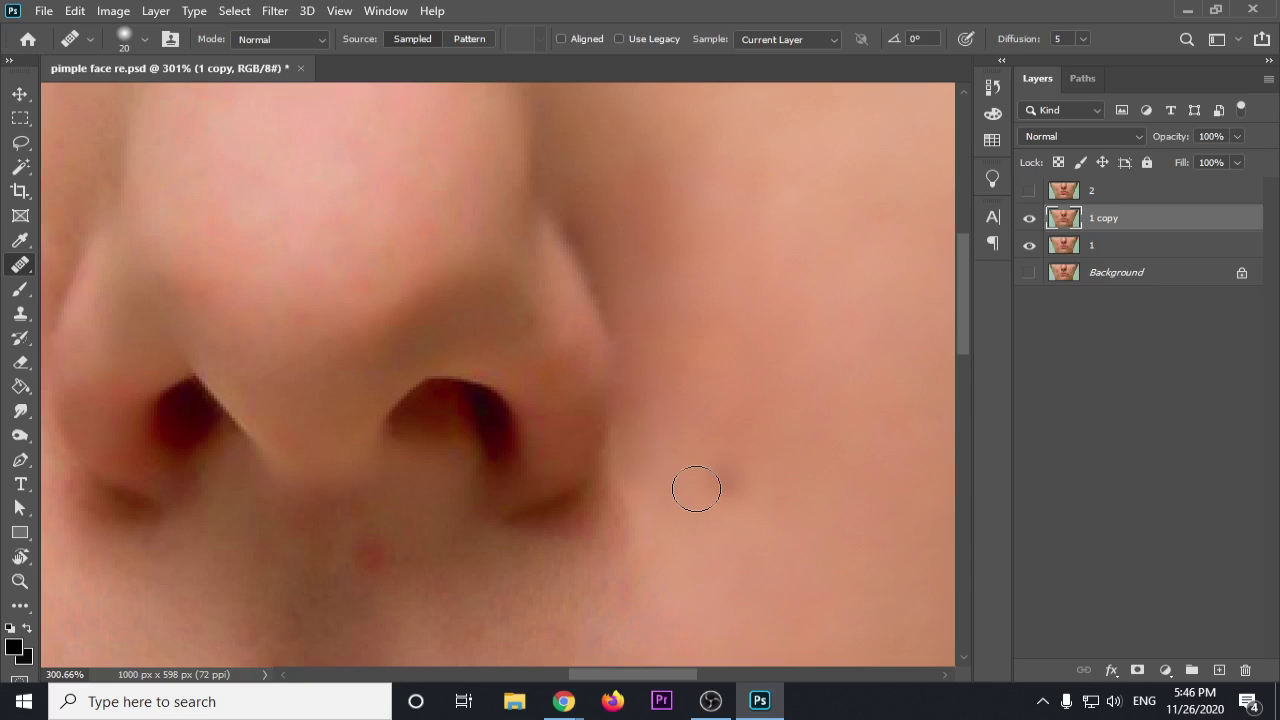
Step: Heal the small dark spot and uneven skin on the cheek just below the nostril fold
scroll(696, 489, "down", 3)
left_click(695, 227, "alt")
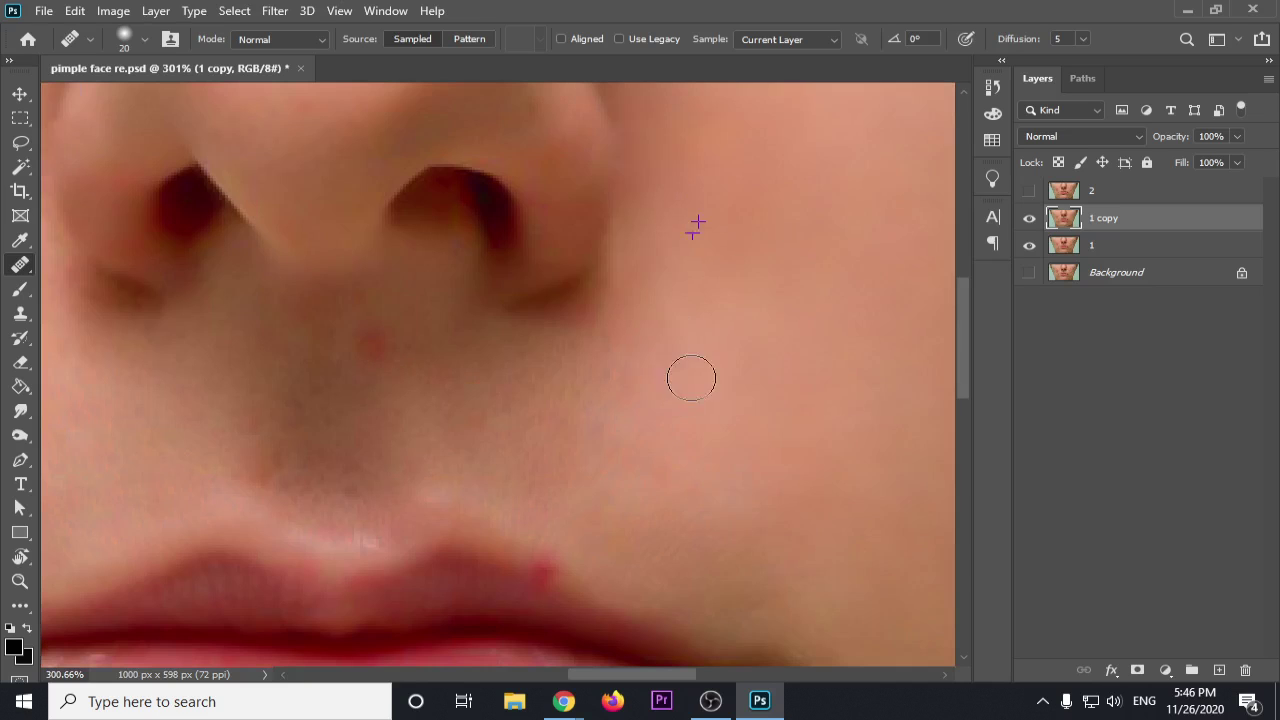
left_click_drag(732, 350, 656, 406)
Step: Heal the uneven skin above the upper lip and the red pimple under the nose
left_click(690, 374, "alt")
mouse_move(502, 394)
left_mouse_down()
mouse_move(455, 387)
mouse_move(372, 342)
left_mouse_up()
left_click_drag(381, 423, 543, 365)
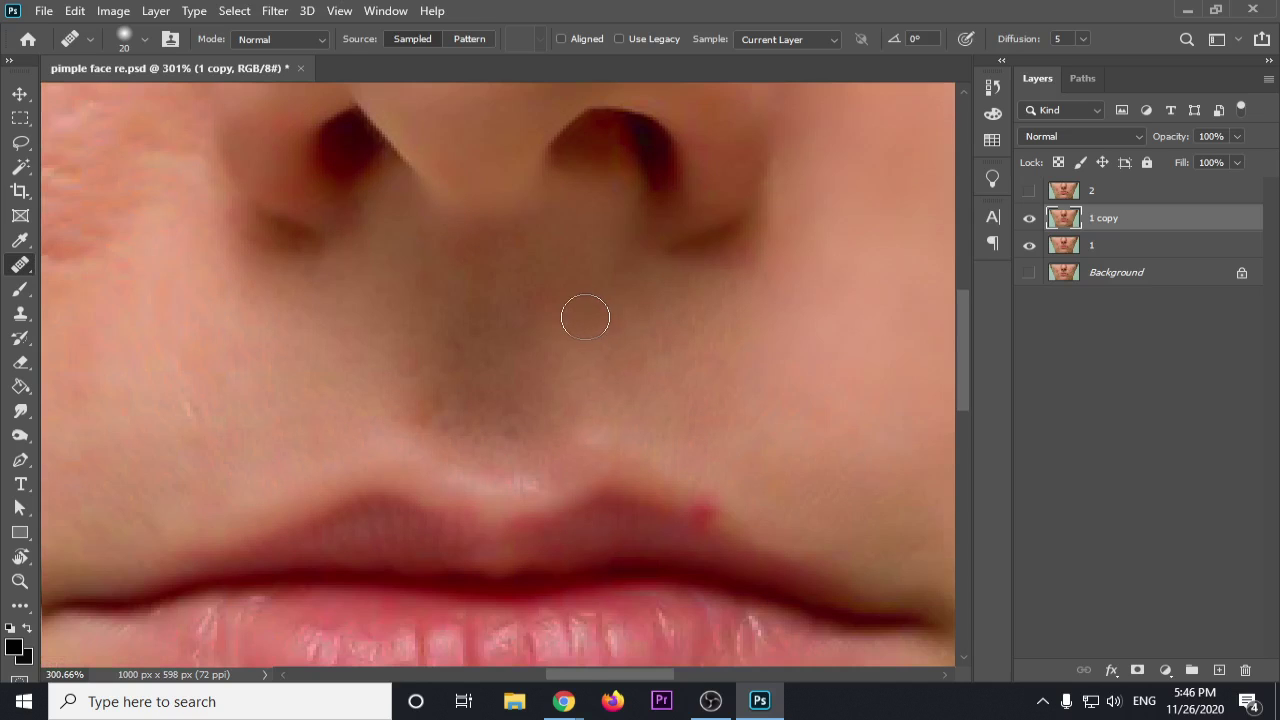
Step: Smooth the dark and reddish skin in the groove between the nose and upper lip, resampling nearby skin
left_click(582, 310, "alt")
mouse_move(475, 323)
left_mouse_down()
mouse_move(470, 346)
mouse_move(481, 318)
left_mouse_up()
left_click(589, 302, "alt")
left_click_drag(471, 361, 484, 410)
left_click(583, 289, "alt")
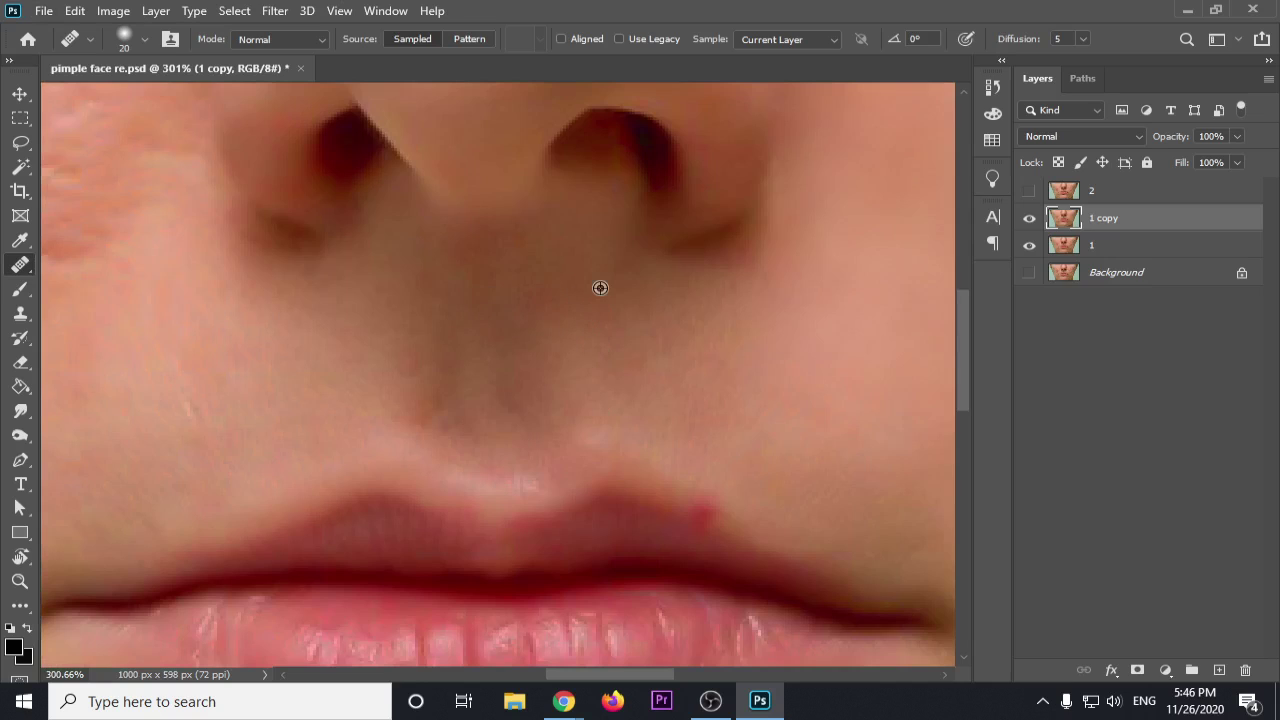
left_click(489, 262)
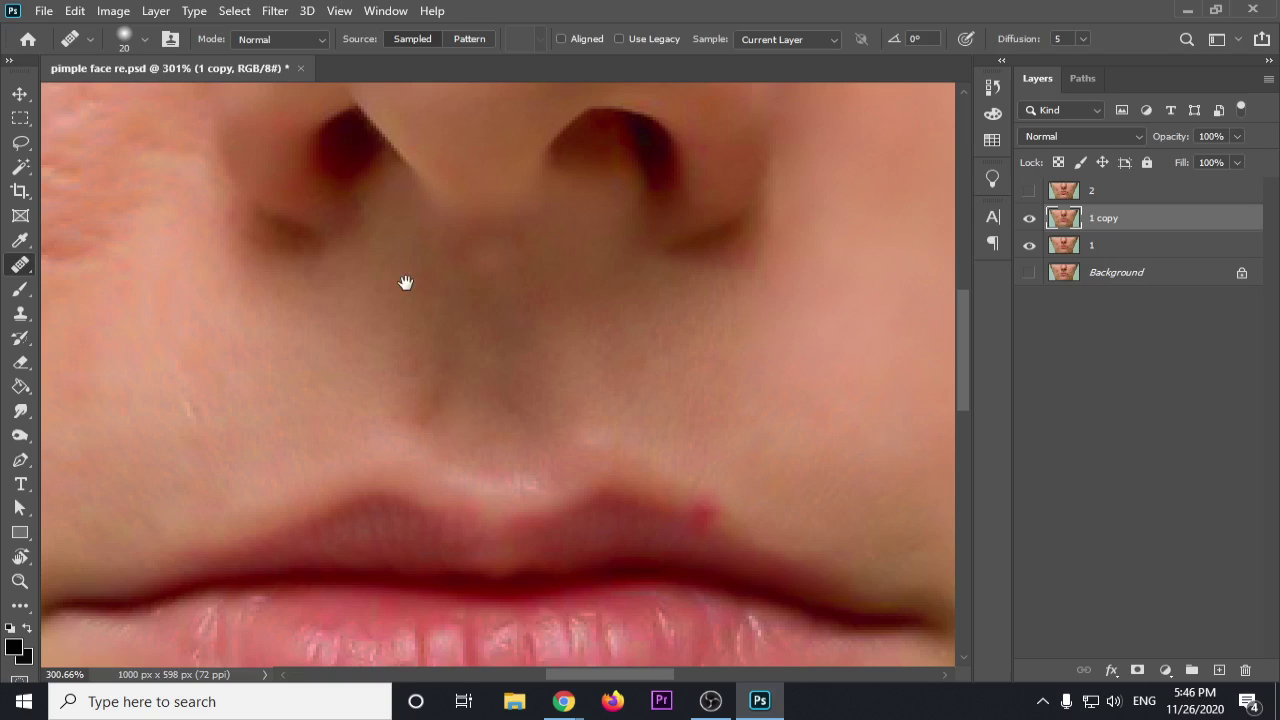
Step: Heal the small pale marks on the skin between the mouth corner and the opposite cheek
left_click_drag(405, 283, 457, 309)
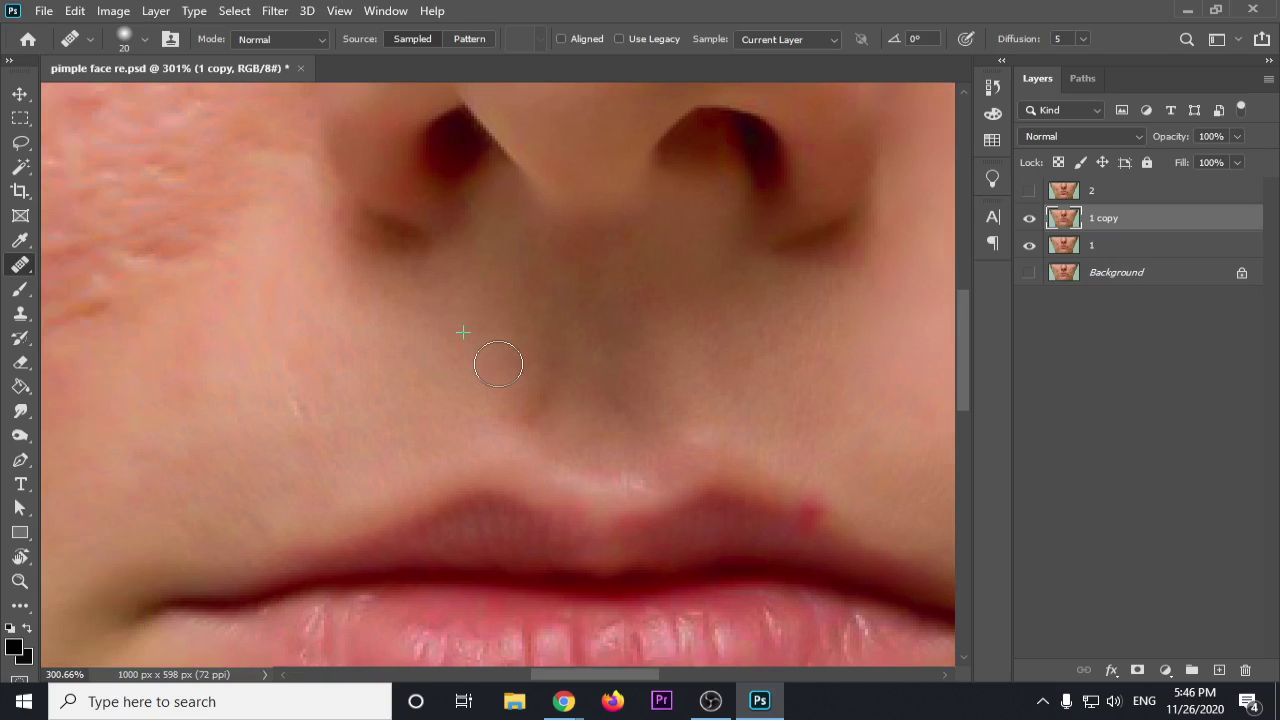
mouse_move(323, 366)
left_mouse_down()
mouse_move(571, 366)
mouse_move(575, 334)
left_mouse_up()
left_click(599, 347, "alt")
mouse_move(457, 405)
left_mouse_down()
mouse_move(445, 433)
mouse_move(477, 343)
left_mouse_up()
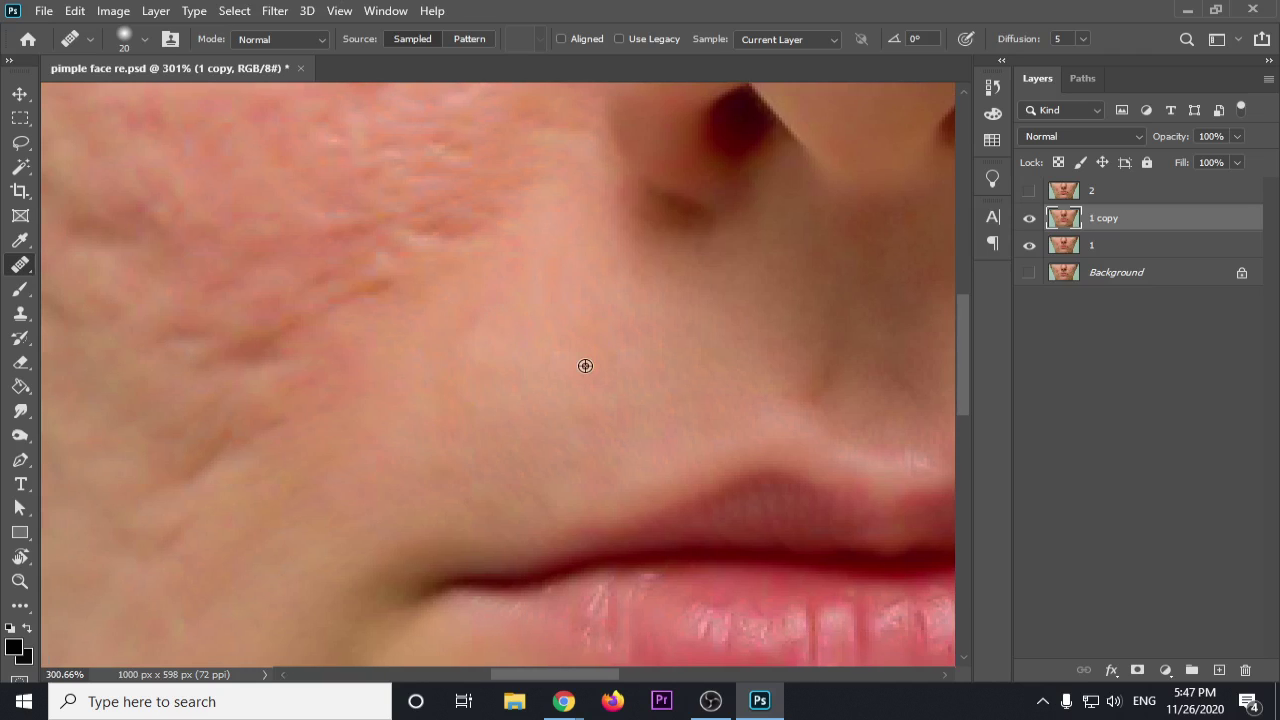
left_click_drag(585, 277, 587, 323)
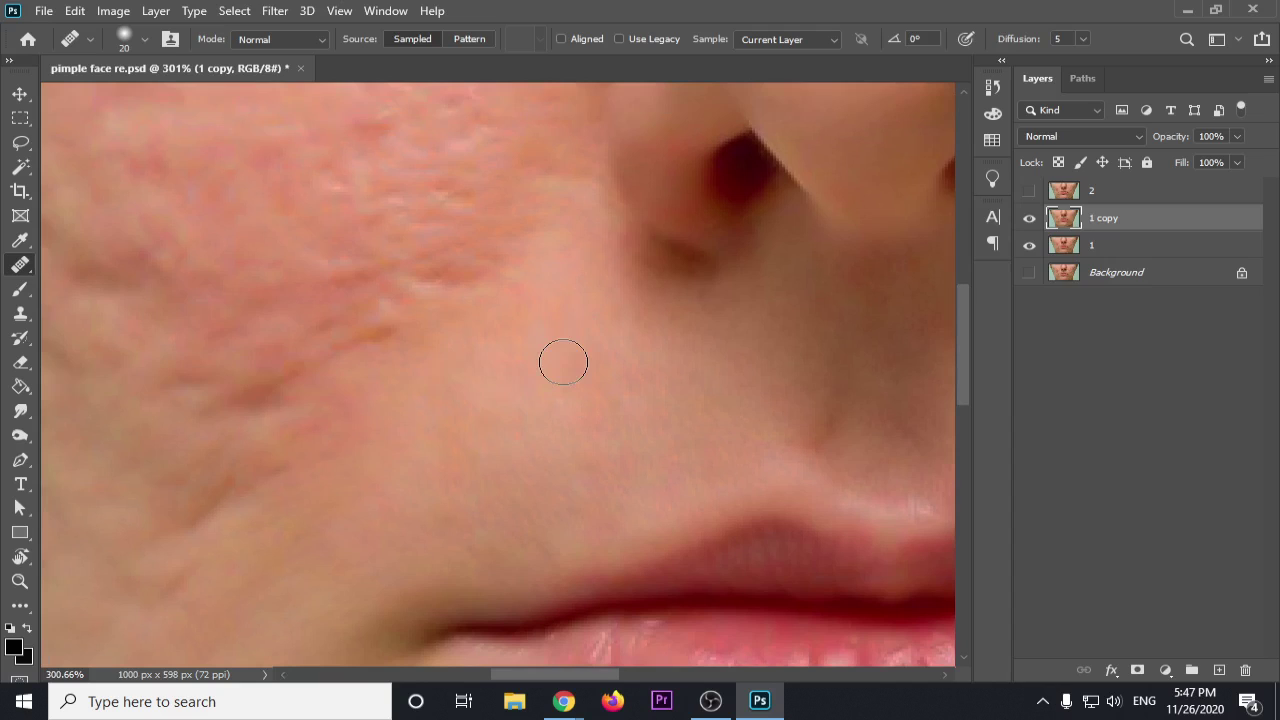
Step: Heal the inner edge of the scarred cheek area beside the nostril using smooth skin next to the nose
left_click(560, 329, "alt")
left_click_drag(509, 280, 437, 286)
mouse_move(516, 281)
left_mouse_down()
mouse_move(501, 237)
mouse_move(458, 250)
mouse_move(455, 282)
mouse_move(375, 343)
left_mouse_up()
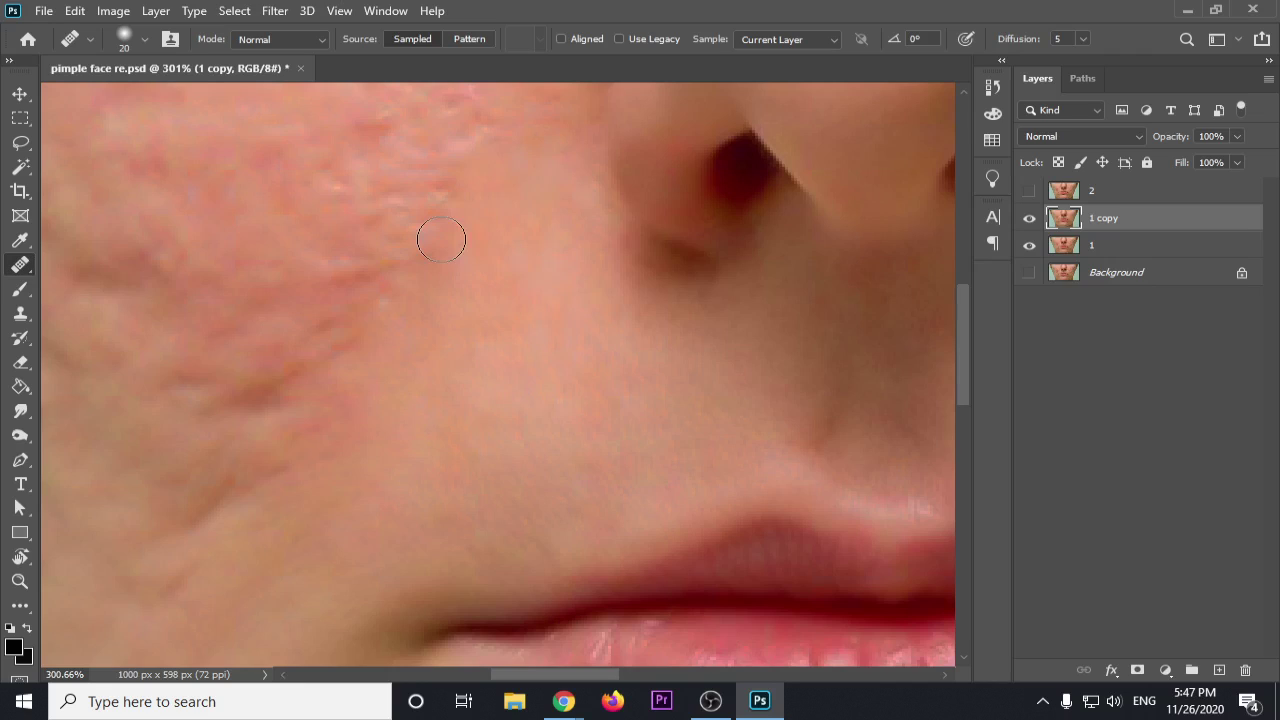
left_click_drag(441, 240, 391, 284)
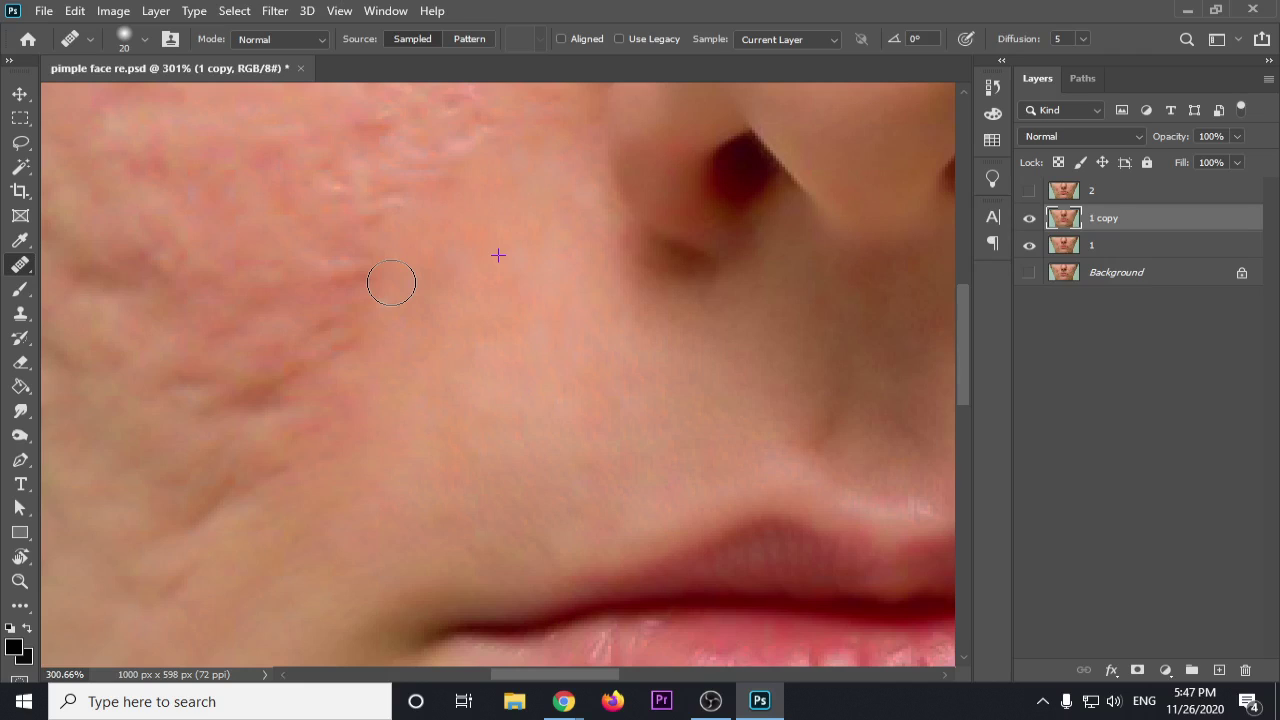
left_click_drag(391, 284, 389, 285)
left_click(391, 287, "alt")
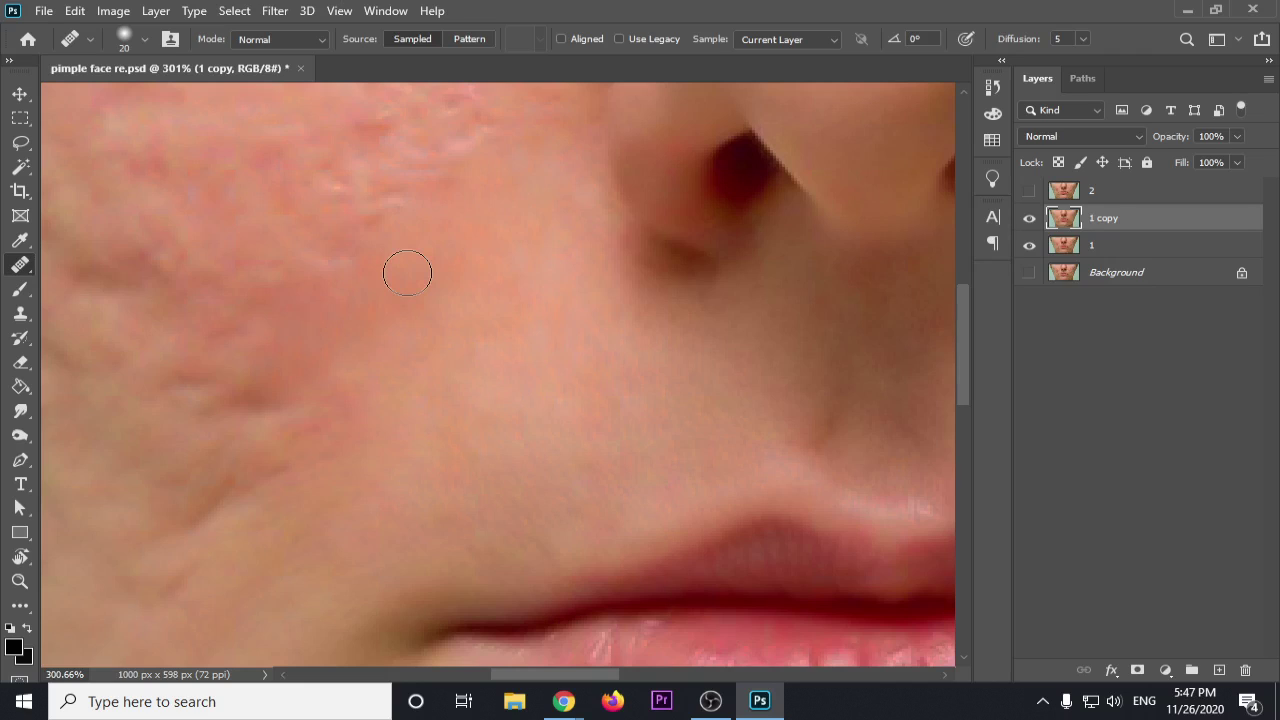
Step: Heal the creases and dents along the lower edge of the scarred cheek, between the nostril and jaw
left_click(275, 333)
left_click_drag(275, 333, 386, 360)
mouse_move(319, 410)
left_mouse_down()
mouse_move(272, 391)
mouse_move(203, 389)
left_mouse_up()
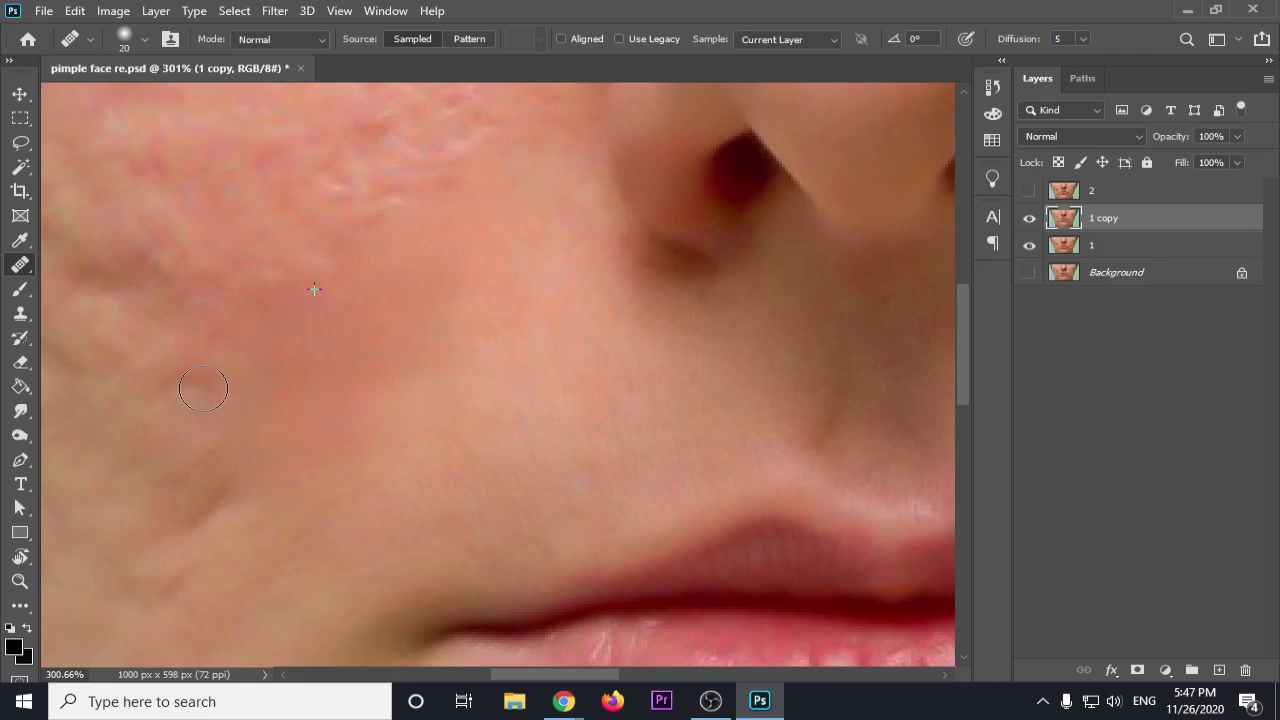
Step: Smooth the blotchy, uneven skin on the lower cheek beside the mouth corner, resampling nearby clear skin
mouse_move(203, 389)
left_mouse_down()
mouse_move(360, 479)
mouse_move(549, 314)
left_mouse_up()
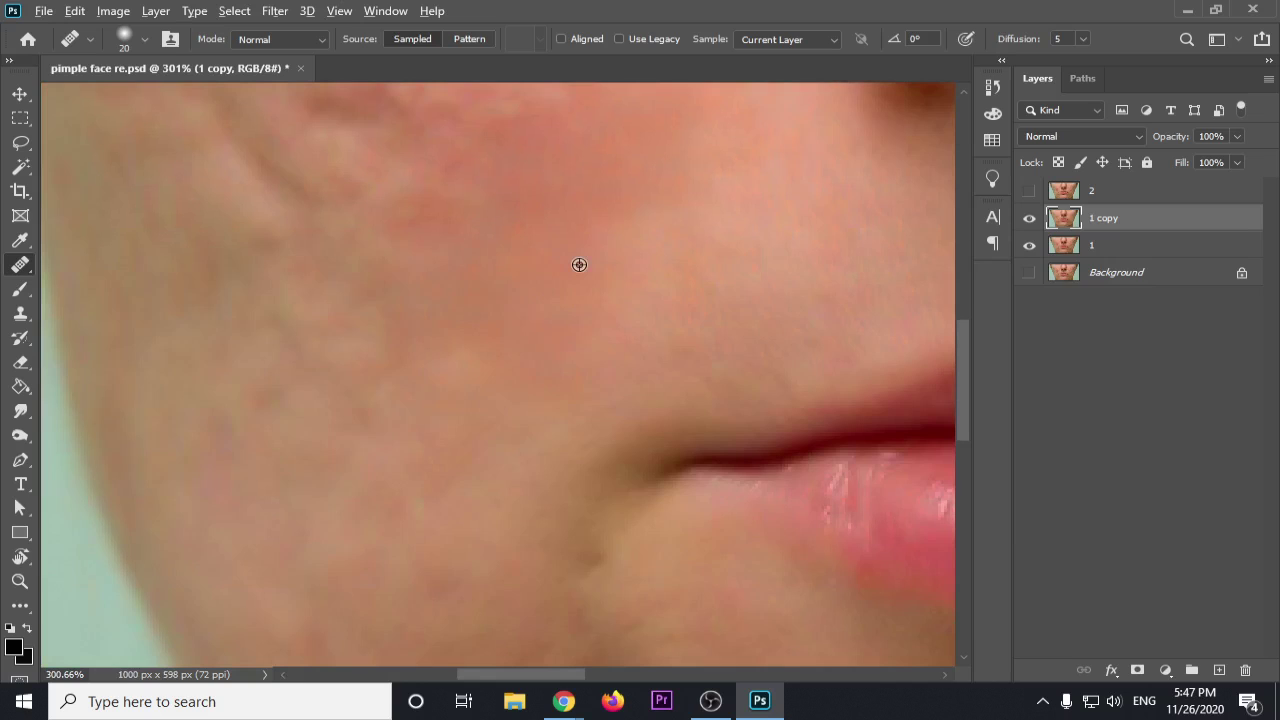
left_click(606, 239, "alt")
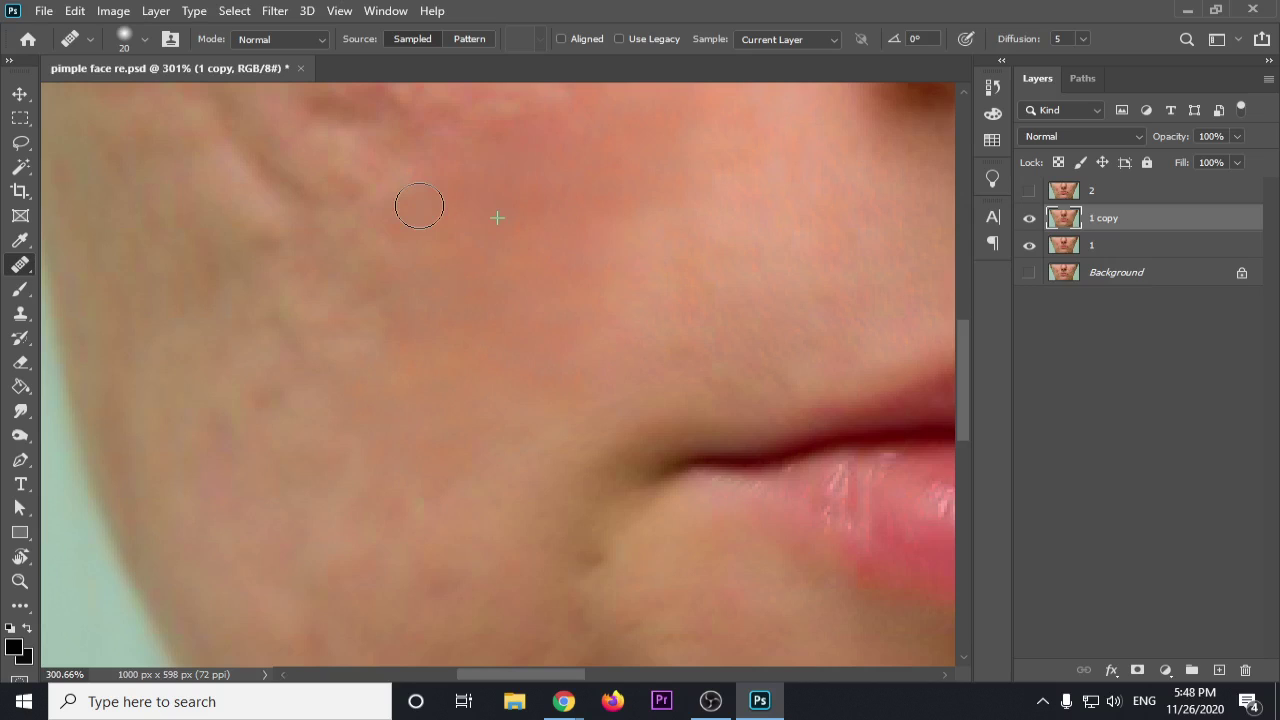
left_click_drag(419, 206, 424, 208)
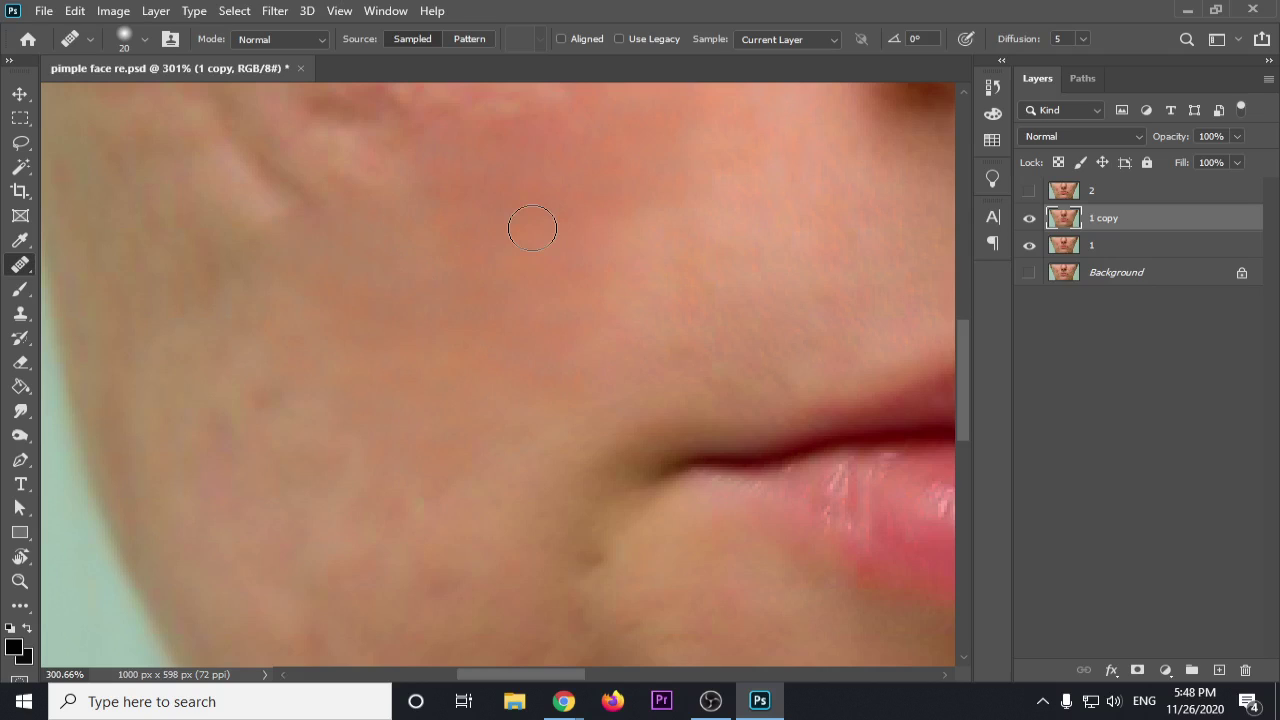
left_click(627, 211)
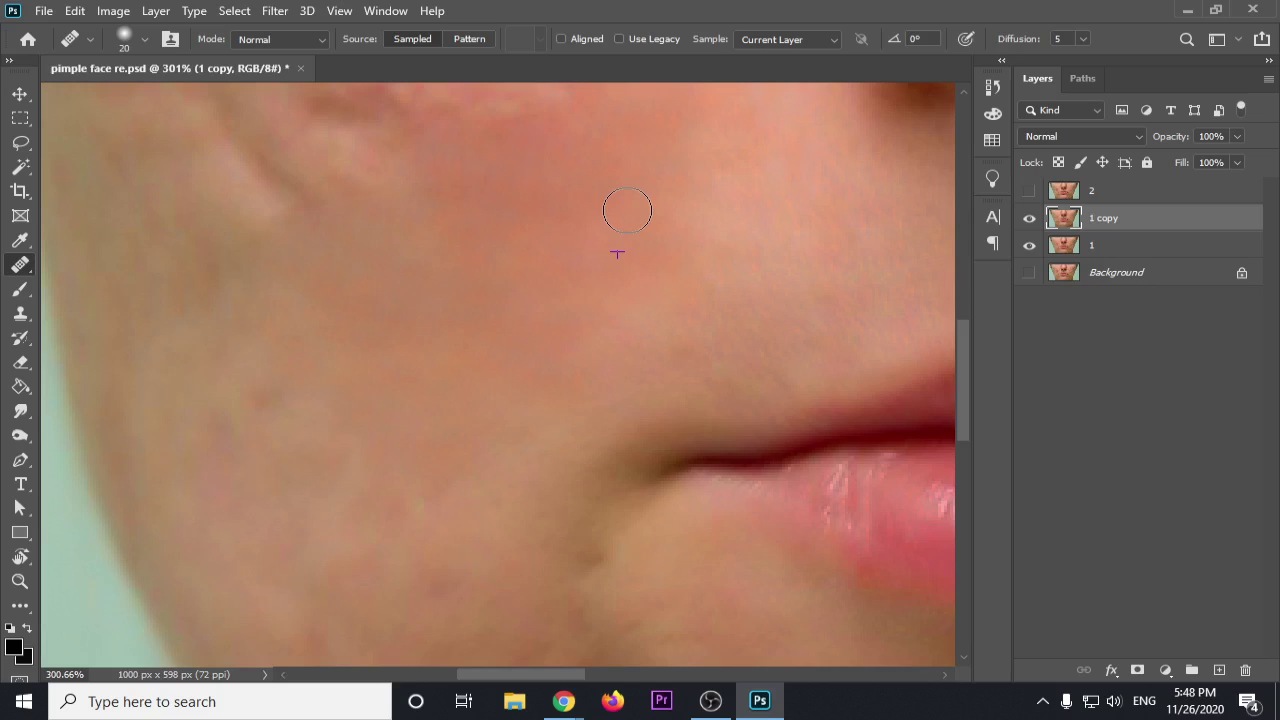
left_click(598, 247, "alt")
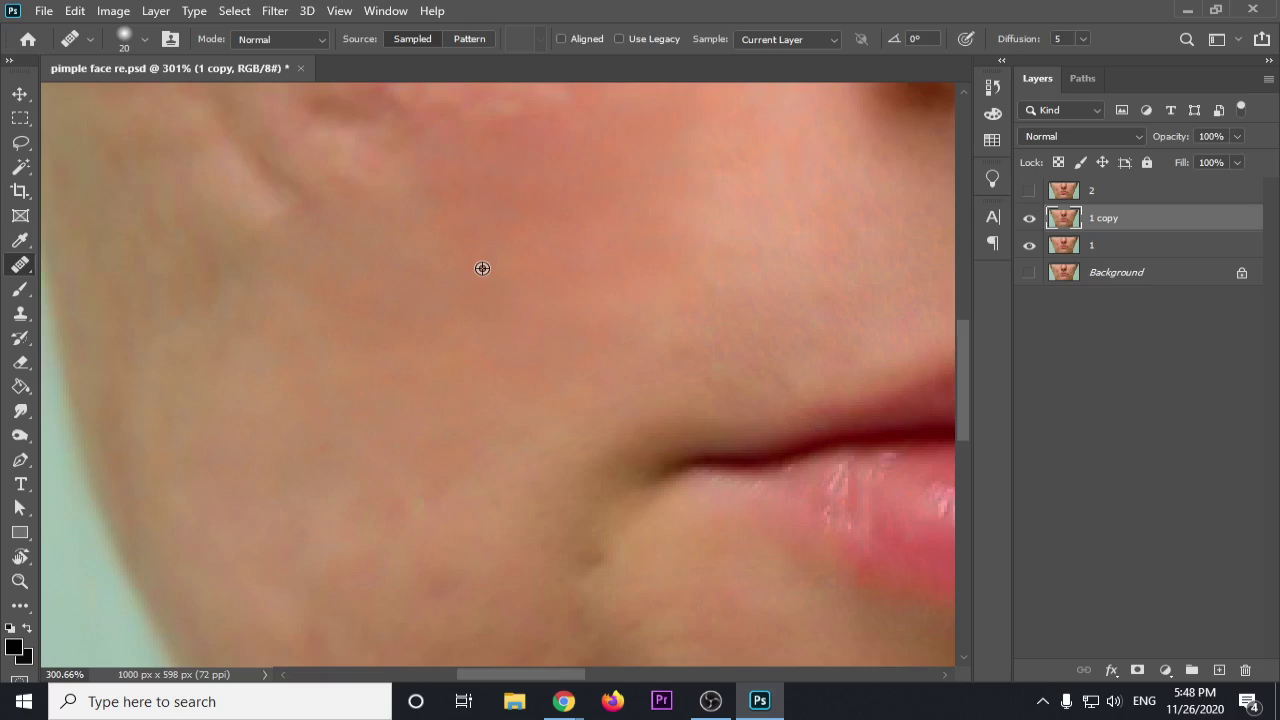
Step: Heal the small dark crease just below the mouth corner using skin sampled from the lower cheek
left_click_drag(482, 268, 469, 190)
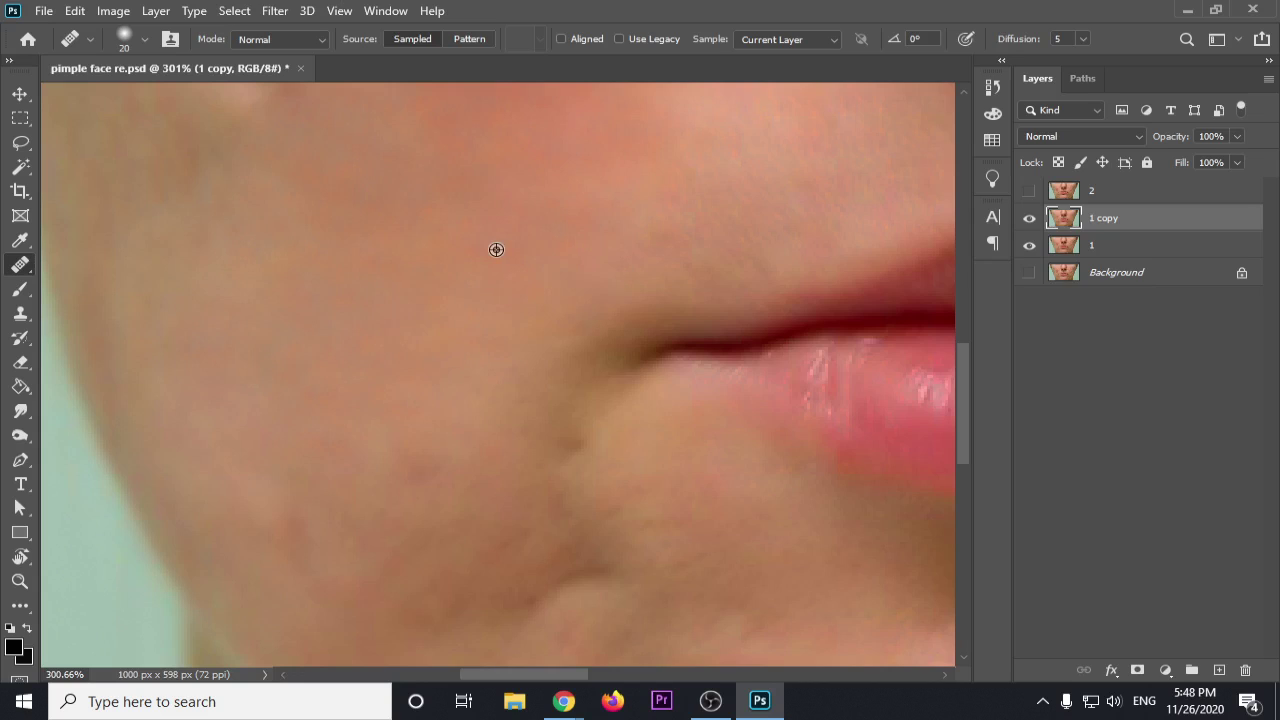
left_click(435, 325, "alt")
mouse_move(571, 460)
left_mouse_down()
mouse_move(554, 480)
mouse_move(574, 450)
left_mouse_up()
left_click(447, 313, "alt")
Step: Heal the dark fold and bumpy skin below the mouth corner, sampling from the smooth cheek above
mouse_move(432, 421)
left_mouse_down()
mouse_move(354, 465)
mouse_move(431, 468)
mouse_move(482, 258)
left_mouse_up()
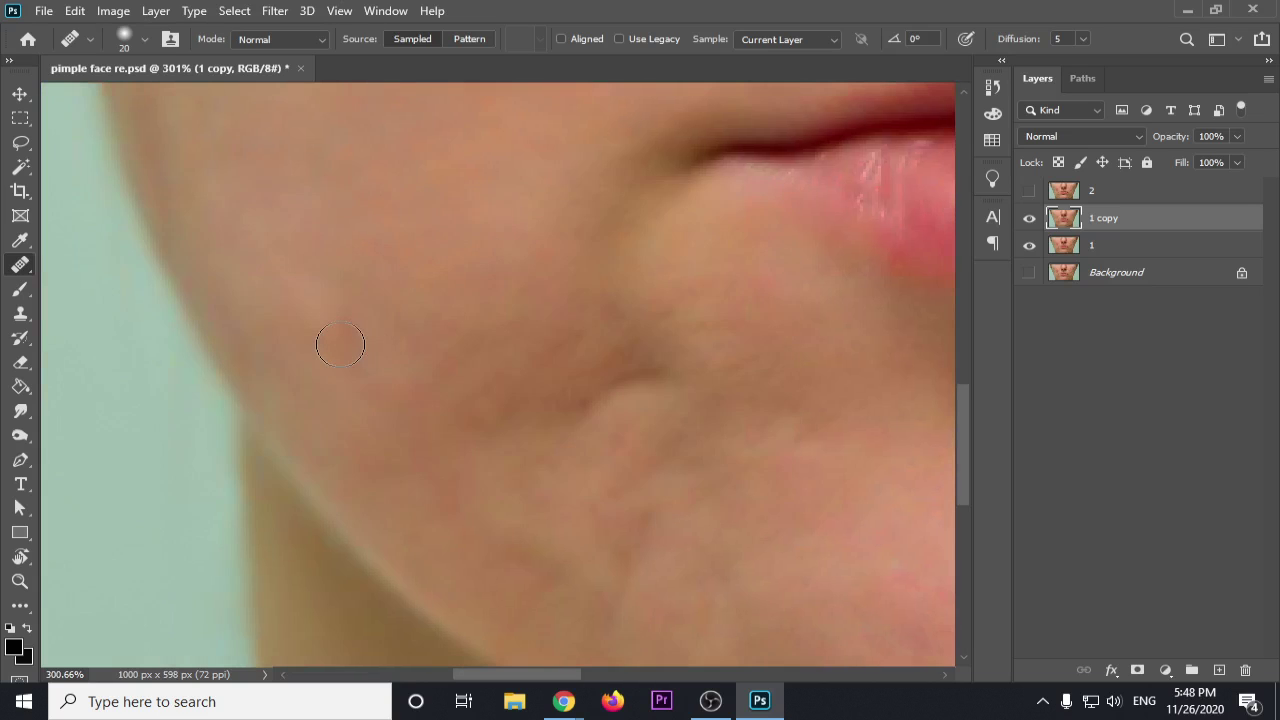
left_click(395, 241, "alt")
mouse_move(412, 342)
left_mouse_down()
mouse_move(459, 322)
mouse_move(472, 343)
left_mouse_up()
left_click(500, 210, "alt")
mouse_move(549, 390)
left_mouse_down()
mouse_move(672, 364)
mouse_move(639, 340)
mouse_move(720, 402)
left_mouse_up()
left_click(729, 337, "alt")
left_click(672, 340)
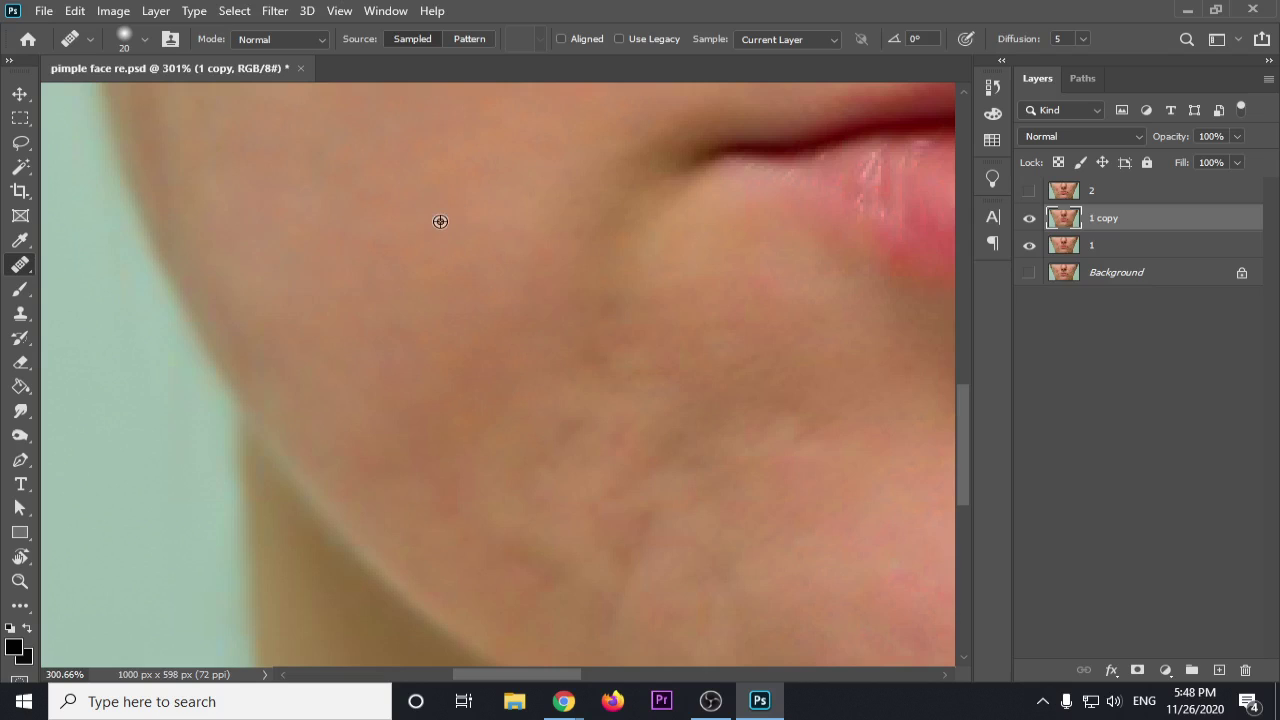
Step: Smooth the reddish, mottled skin between the jawline and the fold below the mouth corner
mouse_move(475, 455)
left_mouse_down()
mouse_move(518, 476)
mouse_move(558, 415)
left_mouse_up()
mouse_move(441, 473)
left_mouse_down()
mouse_move(496, 566)
mouse_move(538, 574)
left_mouse_up()
left_click(415, 314, "alt")
left_click_drag(481, 469, 553, 500)
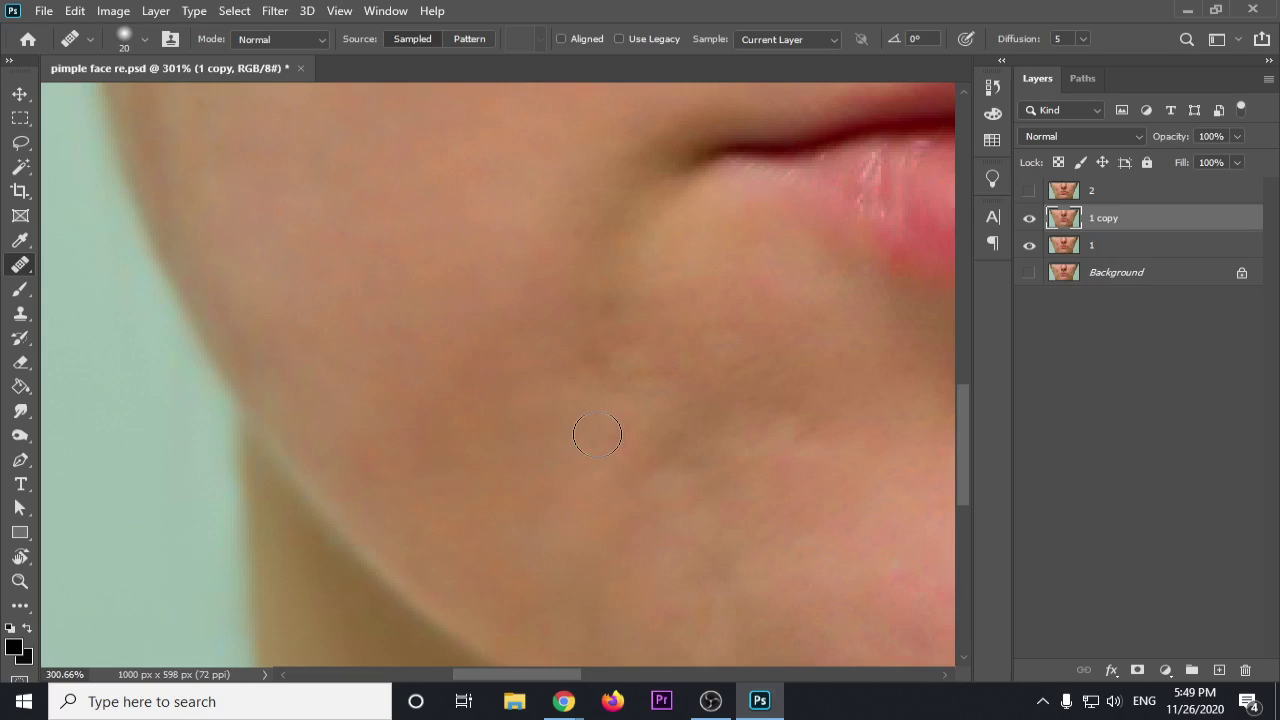
mouse_move(540, 358)
left_mouse_down()
mouse_move(620, 331)
mouse_move(624, 411)
left_mouse_up()
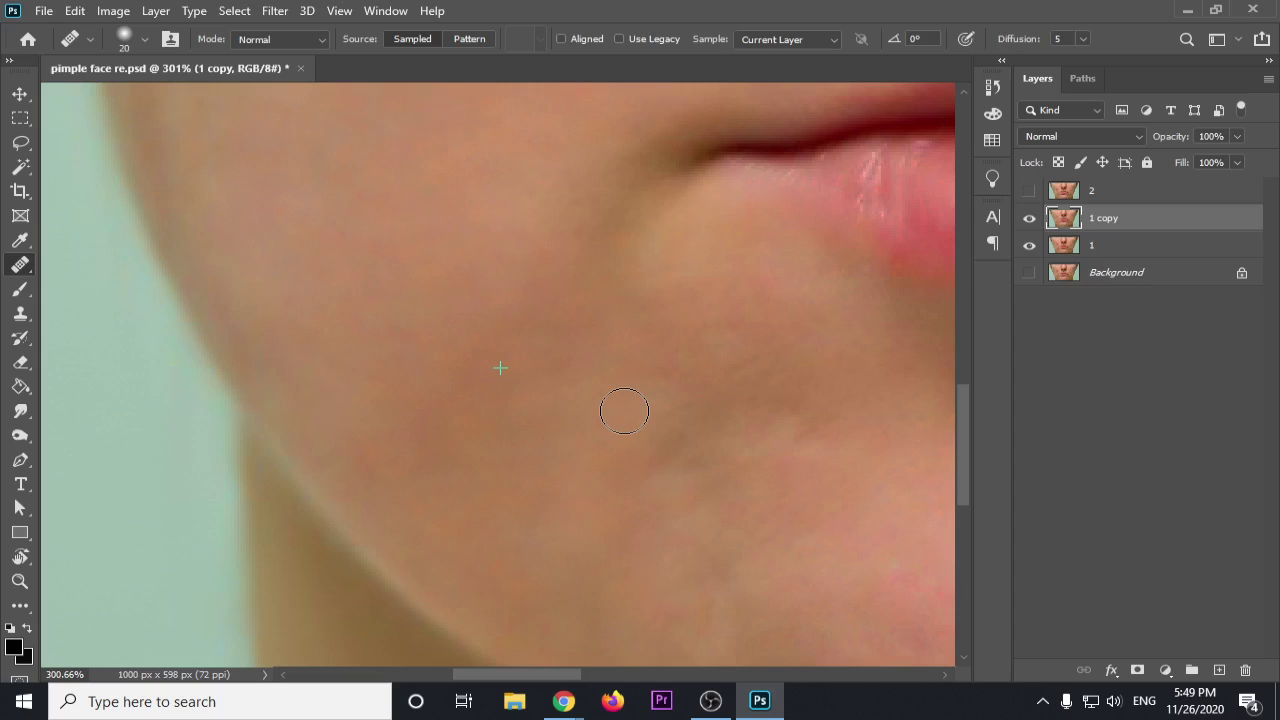
left_click(419, 227, "alt")
mouse_move(527, 414)
left_mouse_down()
mouse_move(495, 385)
mouse_move(494, 417)
left_mouse_up()
Step: Heal the rough patches on the side of the chin below the lower lip, resampling adjacent skin
left_click(773, 345, "alt")
left_click_drag(695, 438, 683, 443)
left_click(782, 329, "alt")
mouse_move(780, 420)
left_mouse_down()
mouse_move(760, 462)
mouse_move(795, 441)
left_mouse_up()
left_click(796, 349, "alt")
left_click(795, 375, "alt")
left_click_drag(702, 464, 657, 494)
left_click(743, 438, "alt")
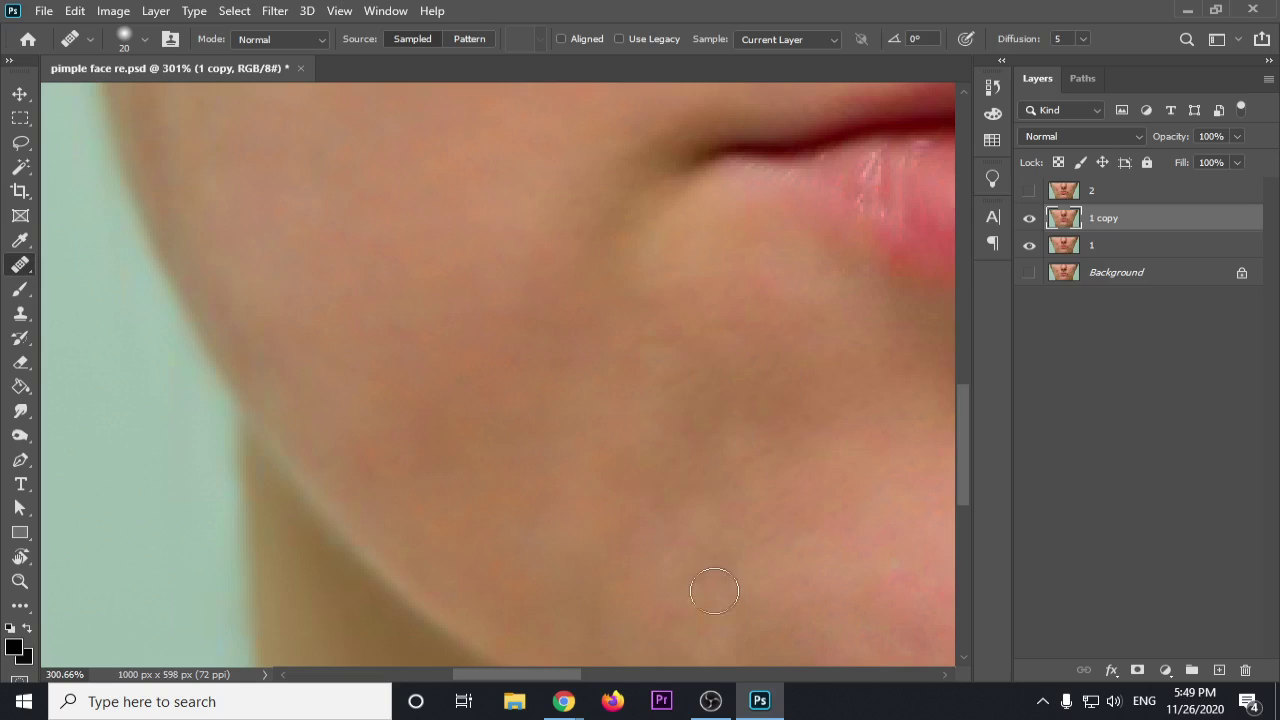
Step: Heal the small pale spot on the side of the chin above the jawline
left_click_drag(588, 343, 453, 148)
left_click(584, 288, "alt")
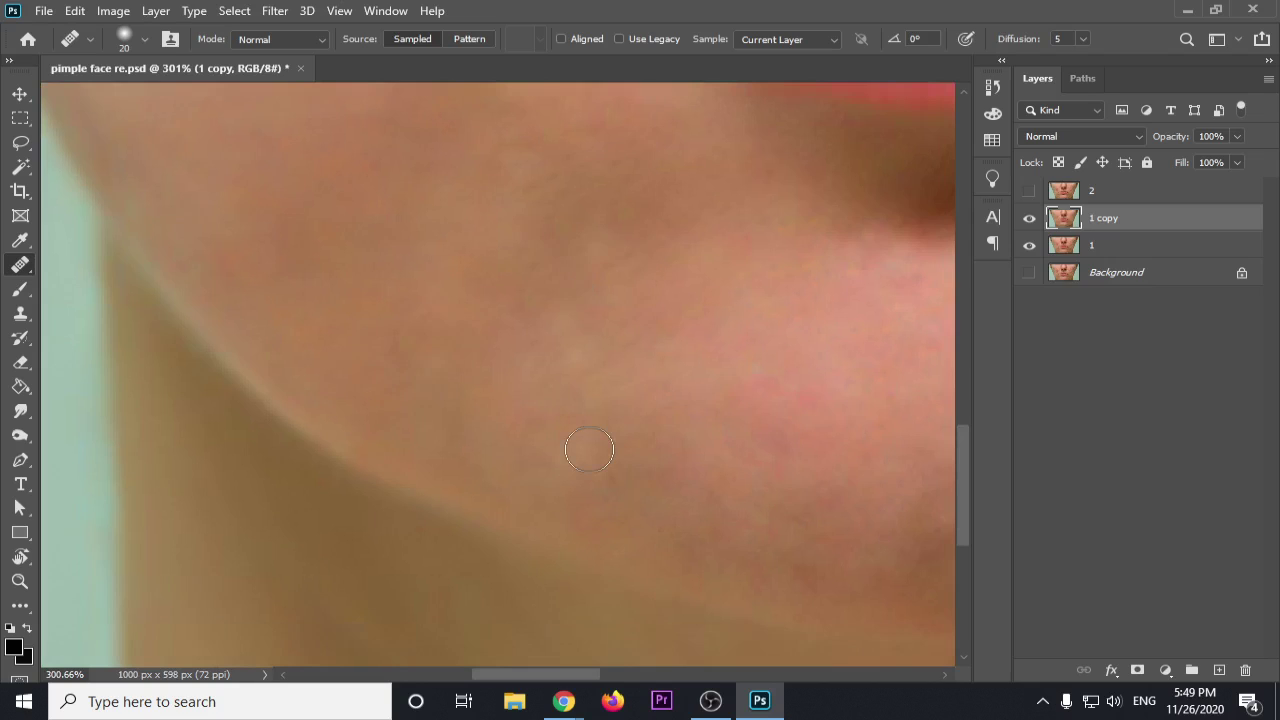
left_click(577, 352)
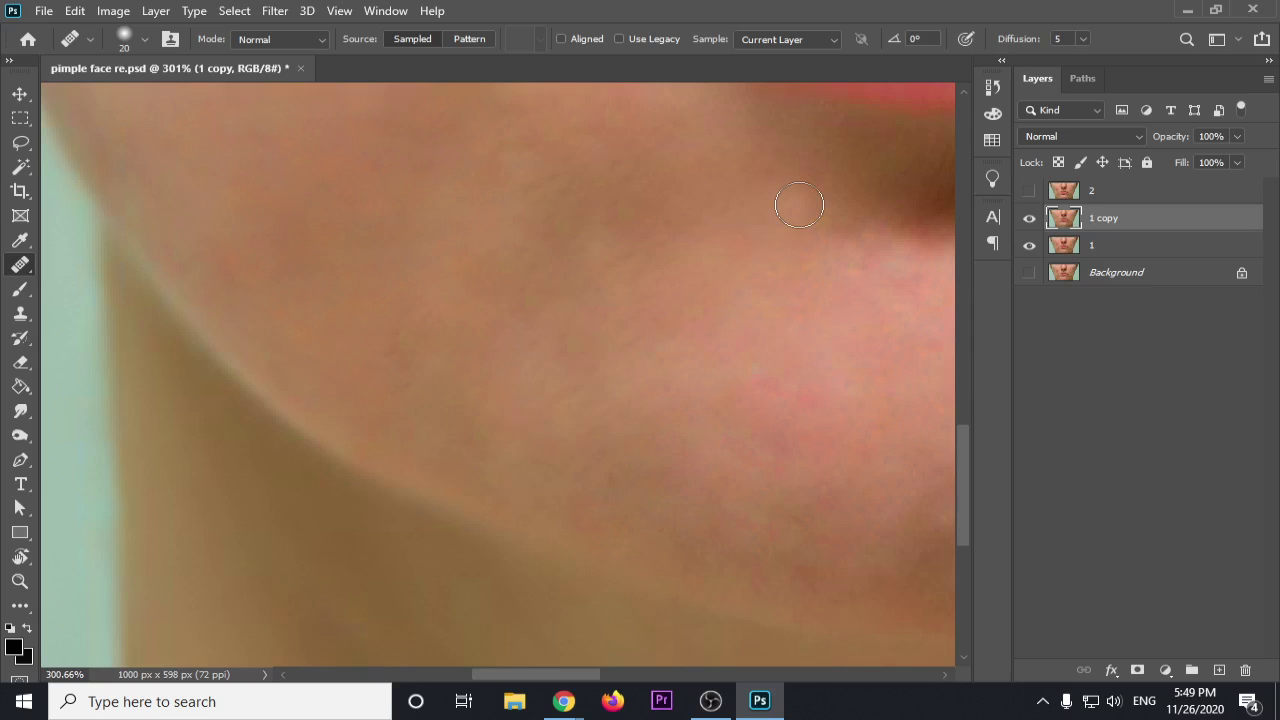
Step: Heal the rough, pitted band of cheek skin beside the nostril using clear skin just below it
scroll(709, 391, "down", 2)
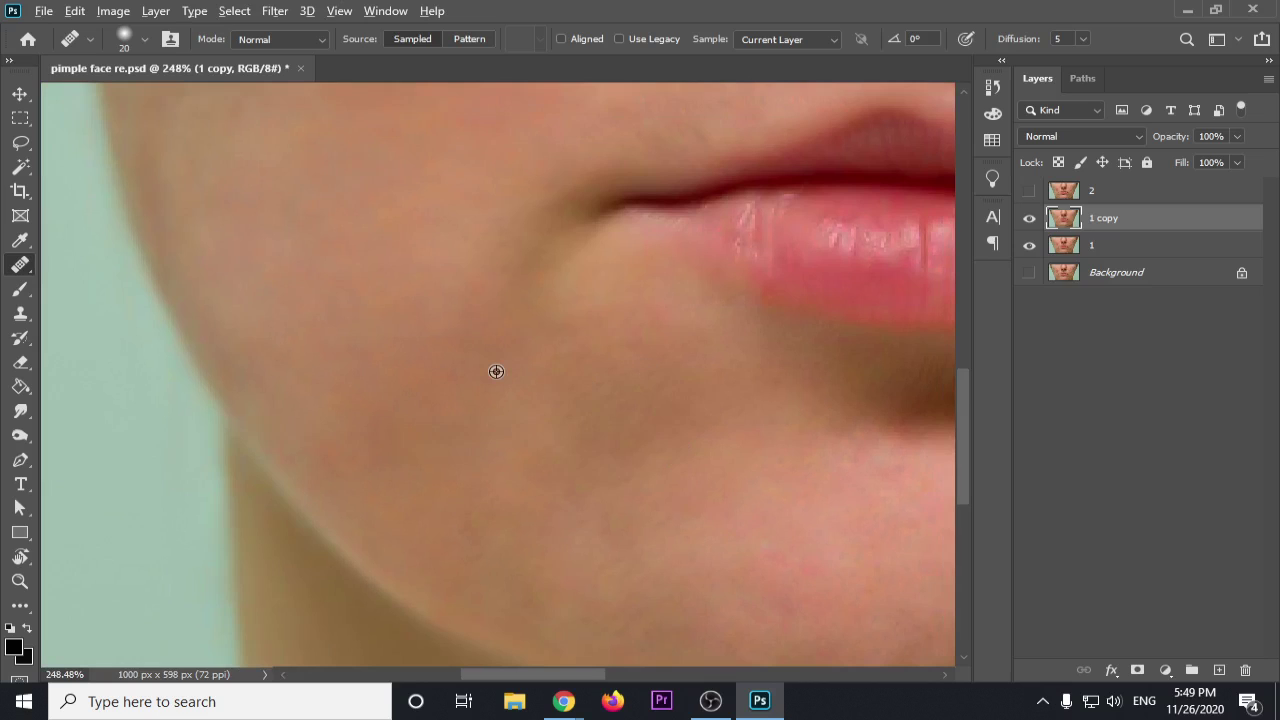
mouse_move(506, 374)
left_mouse_down()
mouse_move(515, 510)
mouse_move(485, 630)
left_mouse_up()
left_click(533, 357, "alt")
mouse_move(356, 341)
left_mouse_down()
mouse_move(380, 315)
mouse_move(386, 326)
left_mouse_up()
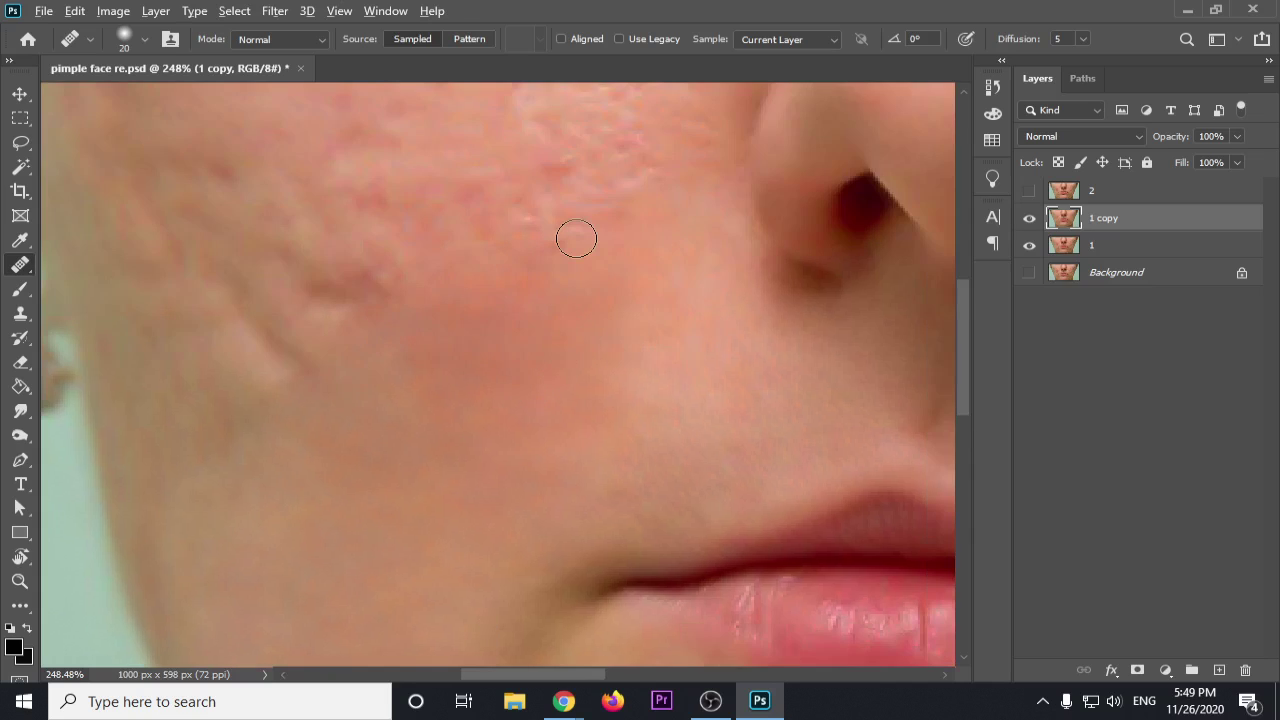
left_click_drag(576, 238, 677, 154)
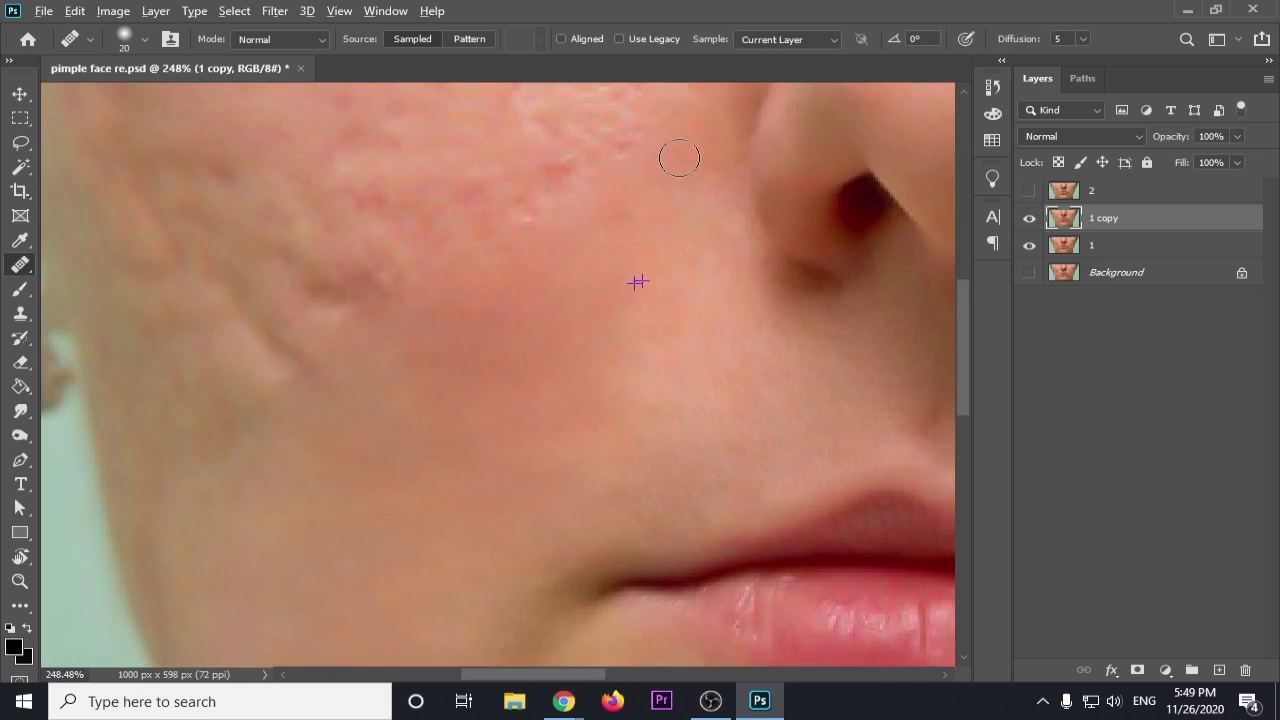
left_click(635, 230, "alt")
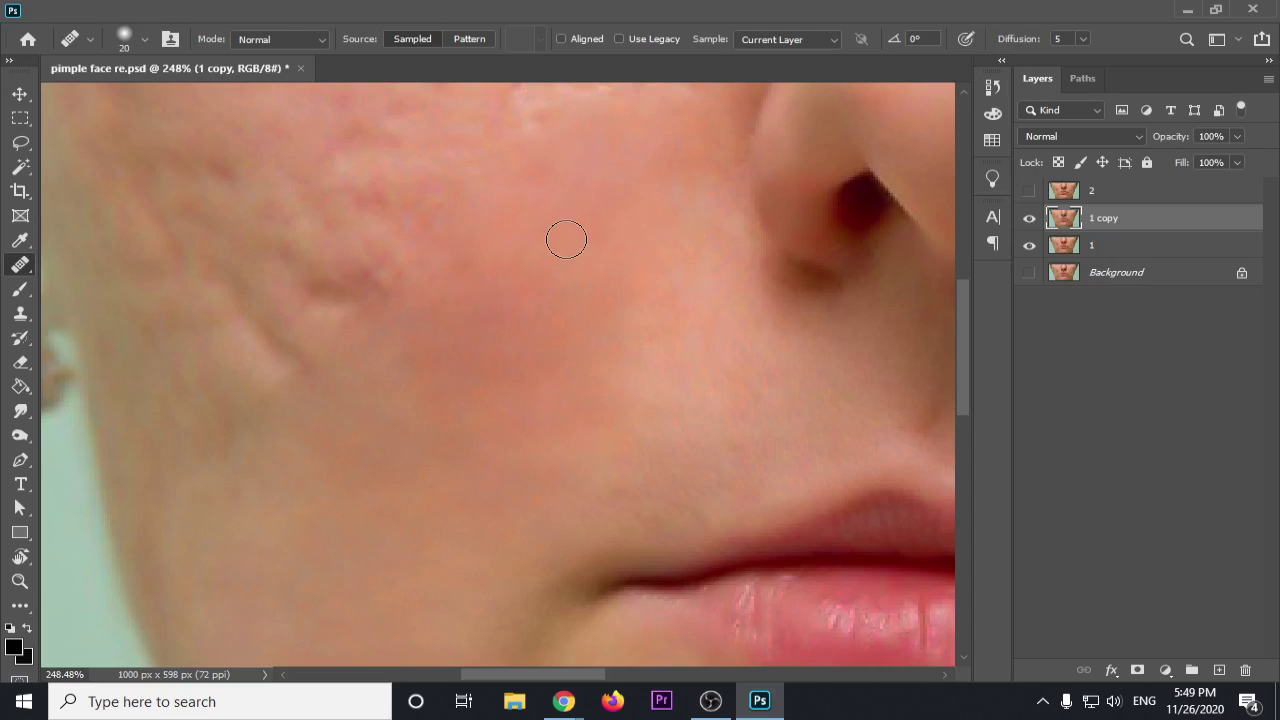
Step: Enlarge the Healing Brush to 35 and heal the deep creases and dents in the middle of the scarred cheek
key("bracketright")
key("bracketright")
key("bracketright")
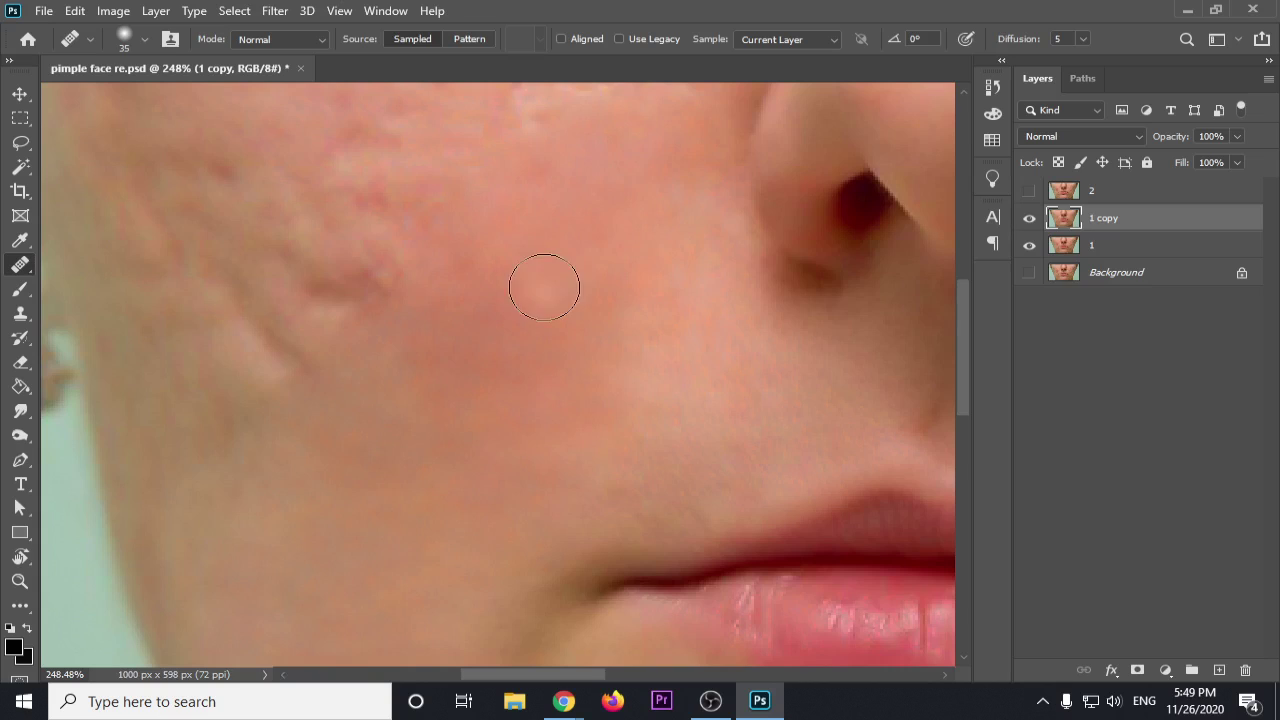
mouse_move(411, 286)
left_mouse_down()
mouse_move(397, 300)
mouse_move(415, 266)
mouse_move(337, 329)
mouse_move(372, 280)
left_mouse_up()
left_click(551, 275, "alt")
left_click(589, 289, "alt")
mouse_move(470, 335)
left_mouse_down()
mouse_move(434, 317)
mouse_move(467, 367)
mouse_move(486, 329)
mouse_move(450, 308)
left_mouse_up()
left_click(528, 335, "alt")
left_click_drag(514, 392, 486, 394)
mouse_move(285, 372)
left_mouse_down()
mouse_move(301, 300)
mouse_move(260, 320)
mouse_move(266, 287)
left_mouse_up()
left_click(536, 324, "alt")
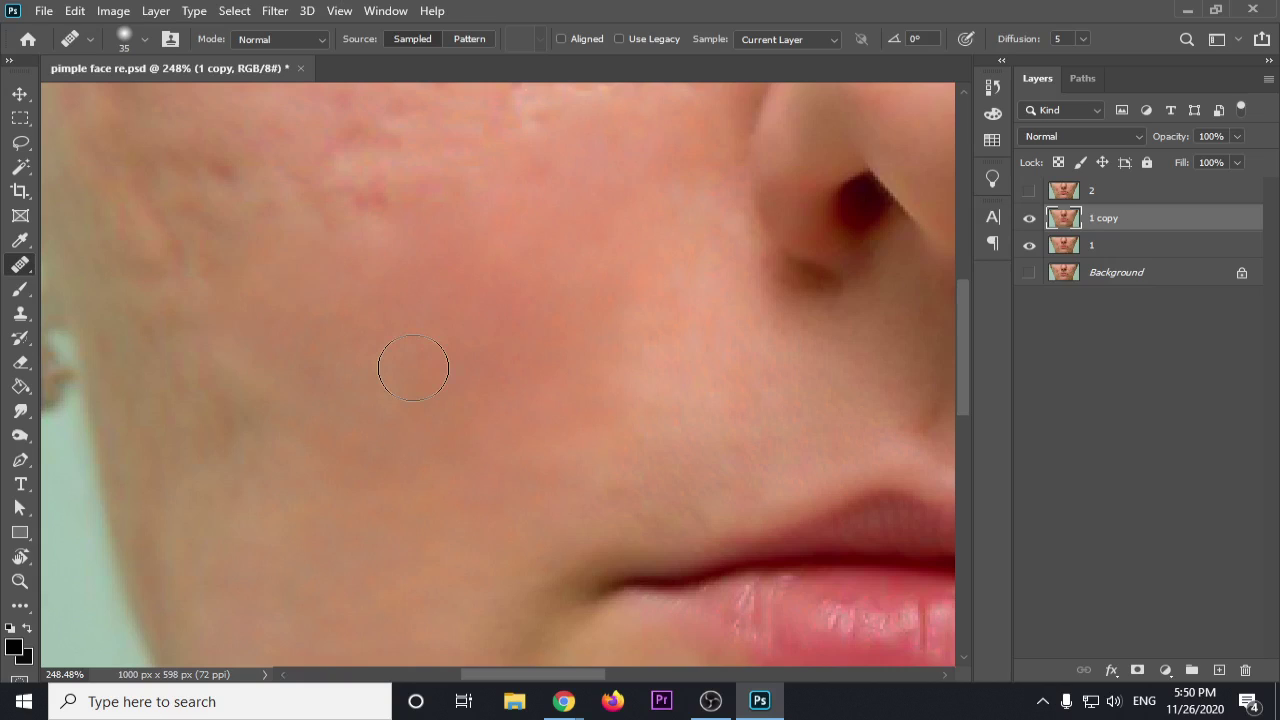
Step: Even out the blotchy outer cheek near the earlobe, healing its wrinkles and reddish patch with lower-cheek skin
left_click(265, 459, "alt")
left_click_drag(233, 542, 235, 556)
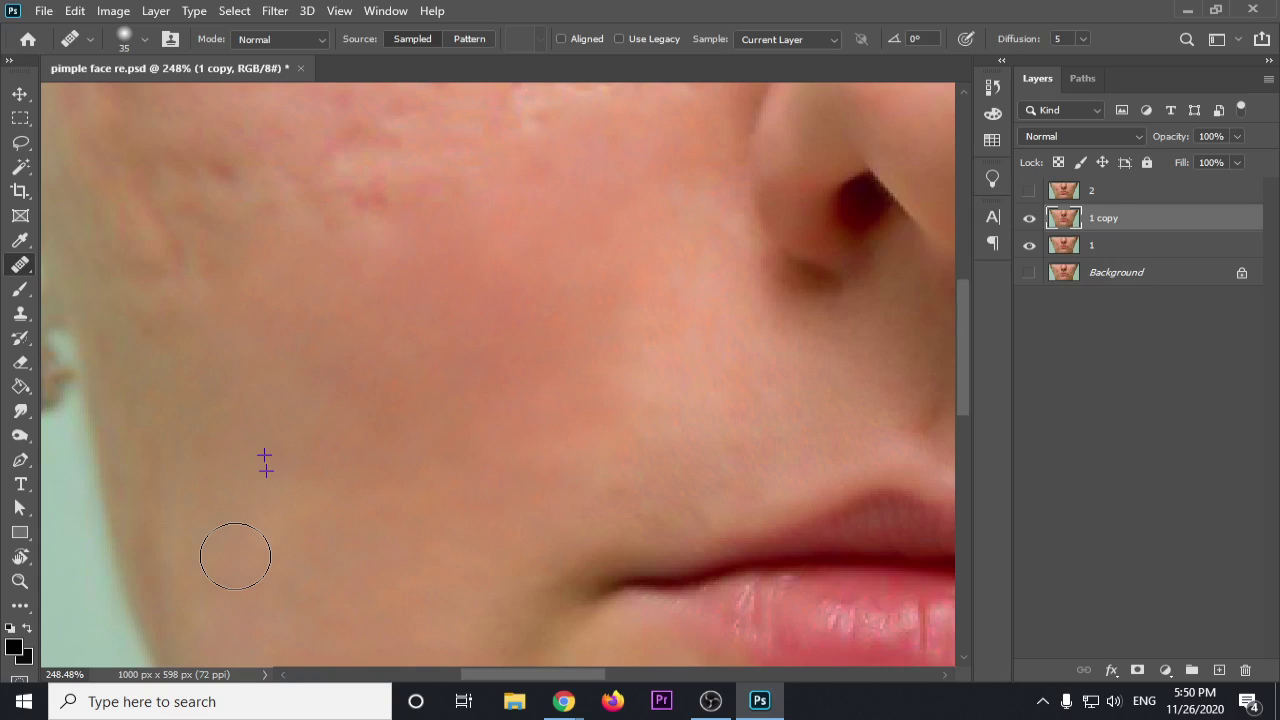
left_click(528, 408)
left_click(565, 308)
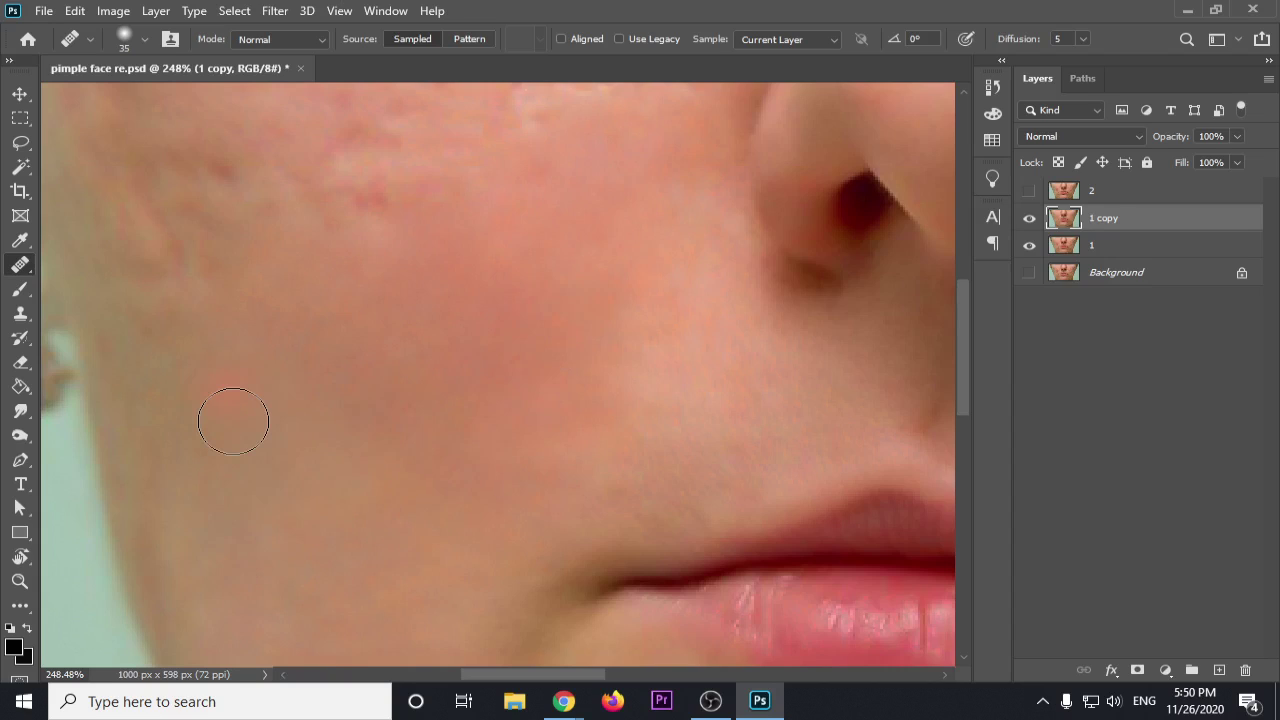
left_click(287, 481, "alt")
mouse_move(165, 348)
left_mouse_down()
mouse_move(152, 265)
mouse_move(122, 199)
left_mouse_up()
left_click(251, 407, "alt")
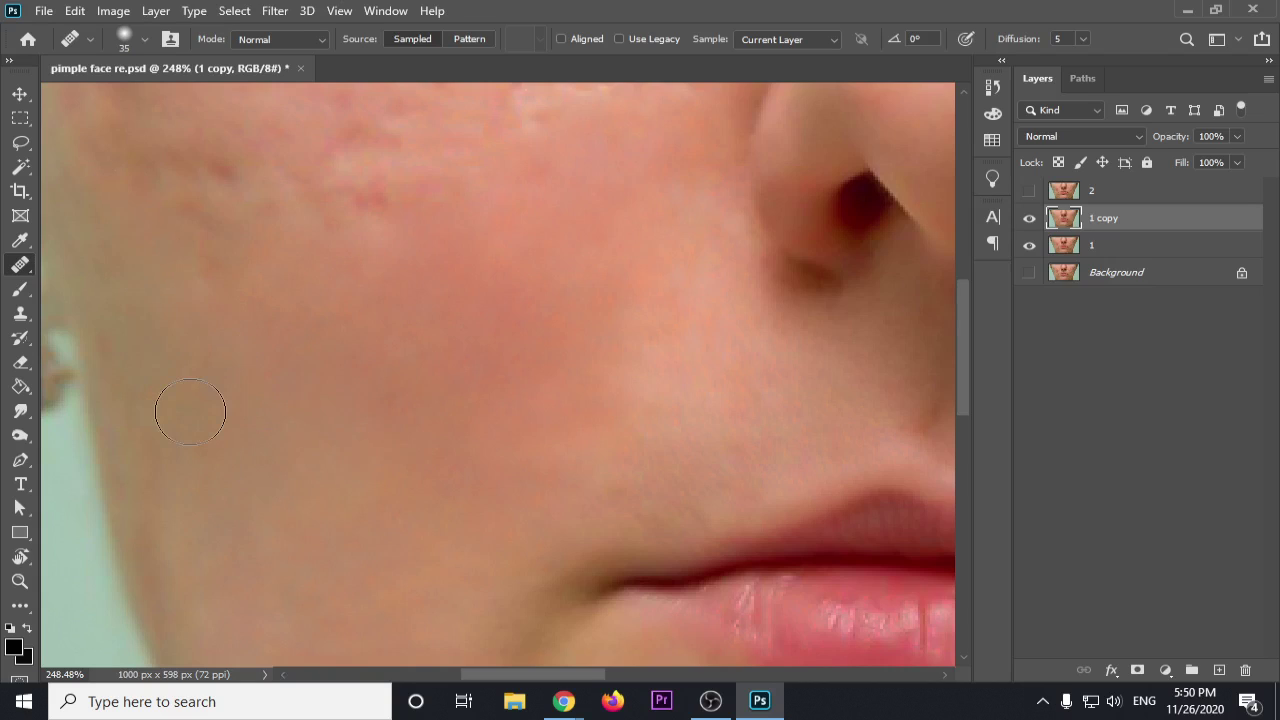
Step: Heal the remaining red marks and dents across the outer and middle cheek, level with the nostril
mouse_move(178, 421)
left_mouse_down()
mouse_move(154, 494)
mouse_move(177, 551)
left_mouse_up()
left_click_drag(177, 170, 209, 266)
left_click(391, 400, "alt")
mouse_move(303, 301)
left_mouse_down()
mouse_move(236, 238)
mouse_move(389, 214)
mouse_move(346, 197)
mouse_move(360, 210)
left_mouse_up()
mouse_move(222, 154)
left_mouse_down()
mouse_move(374, 189)
mouse_move(370, 256)
left_mouse_up()
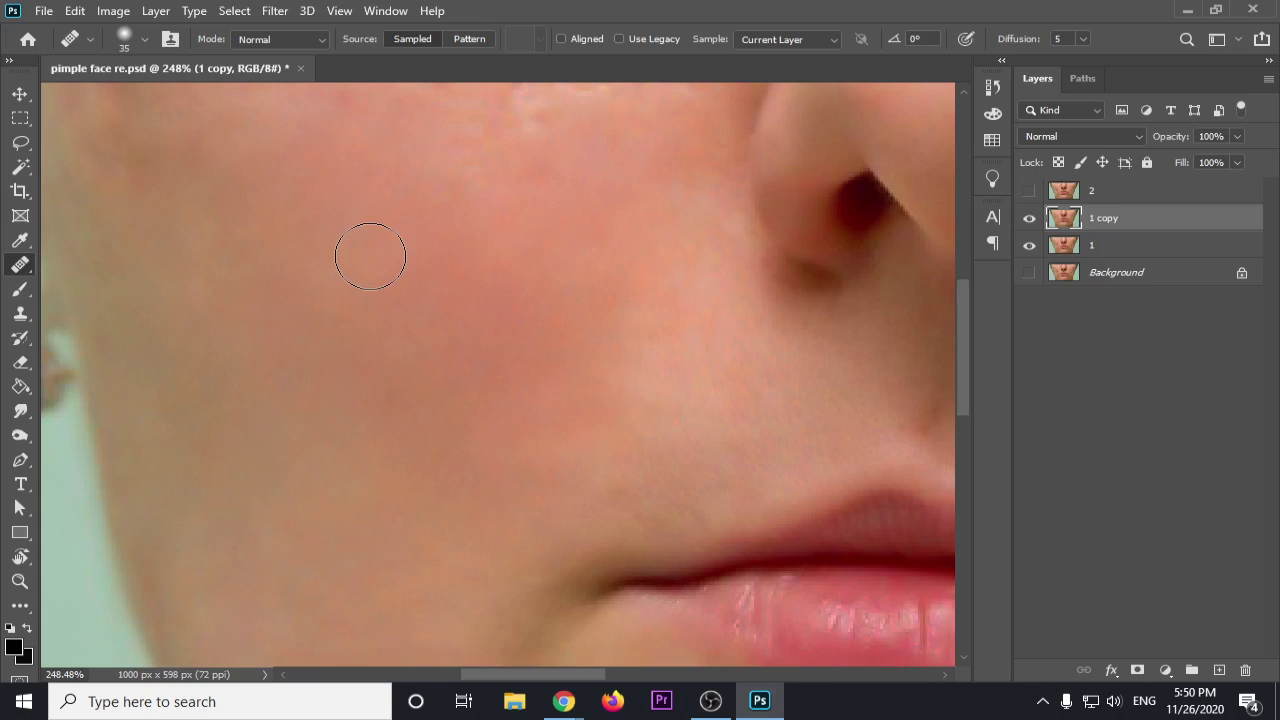
Step: Heal the shiny, pitted scar texture on the cheek beside the upper nostril with smooth lower-cheek skin
key("space")
left_click_drag(527, 222, 479, 324)
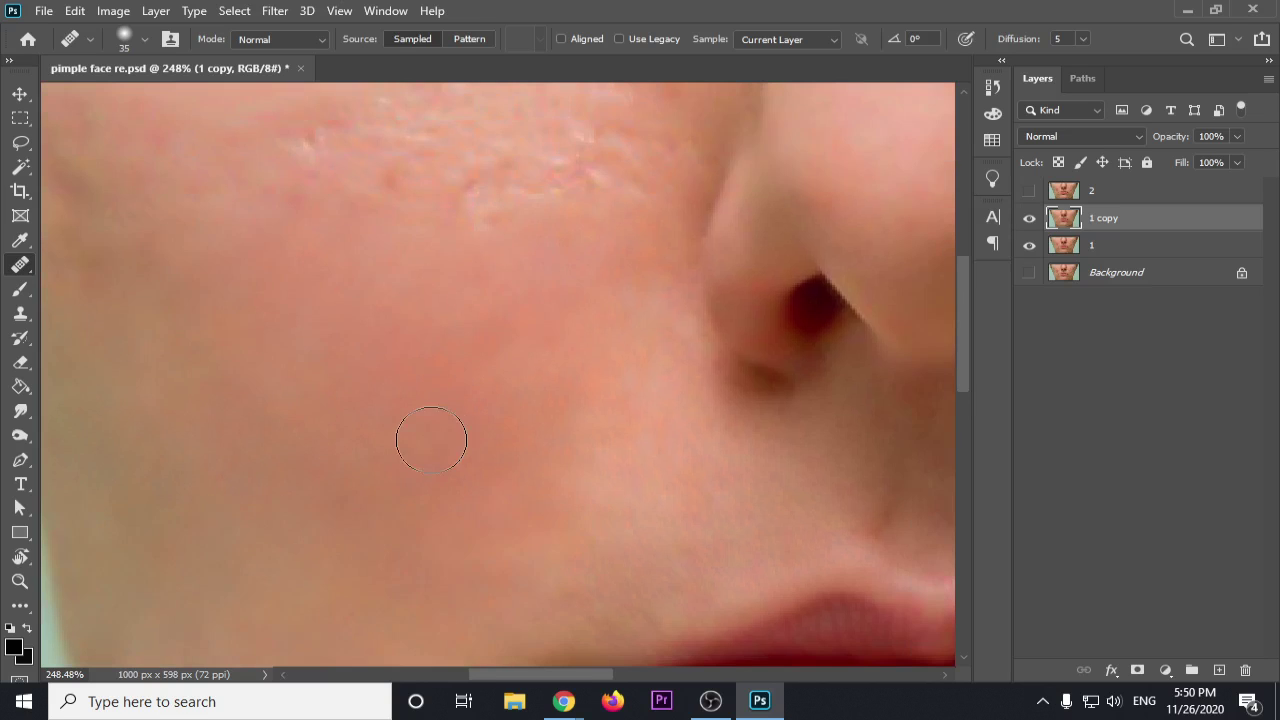
left_click(460, 429, "alt")
mouse_move(337, 380)
left_mouse_down()
mouse_move(349, 297)
mouse_move(385, 300)
left_mouse_up()
left_click(403, 443, "alt")
mouse_move(543, 200)
left_mouse_down()
mouse_move(456, 201)
mouse_move(553, 186)
mouse_move(380, 176)
mouse_move(561, 152)
mouse_move(529, 213)
mouse_move(420, 153)
left_mouse_up()
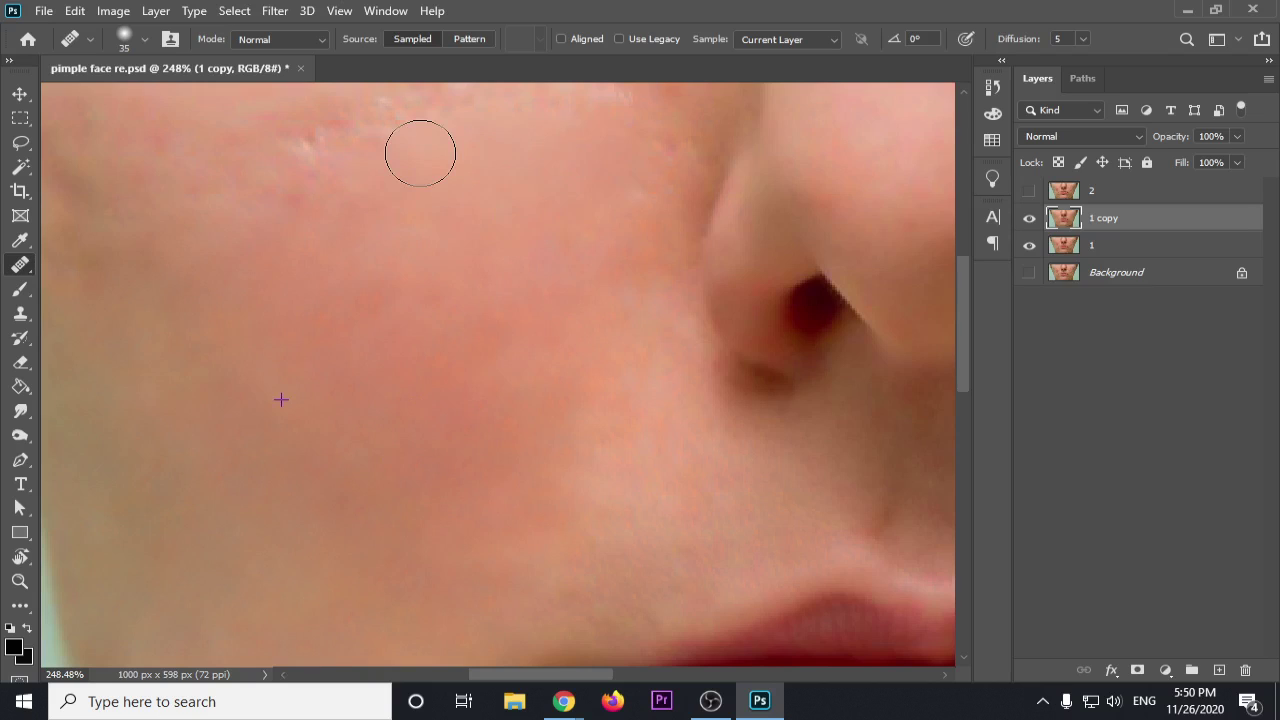
Step: Smooth the uneven skin on the inner cheek alongside the nose wing
left_click(365, 371, "alt")
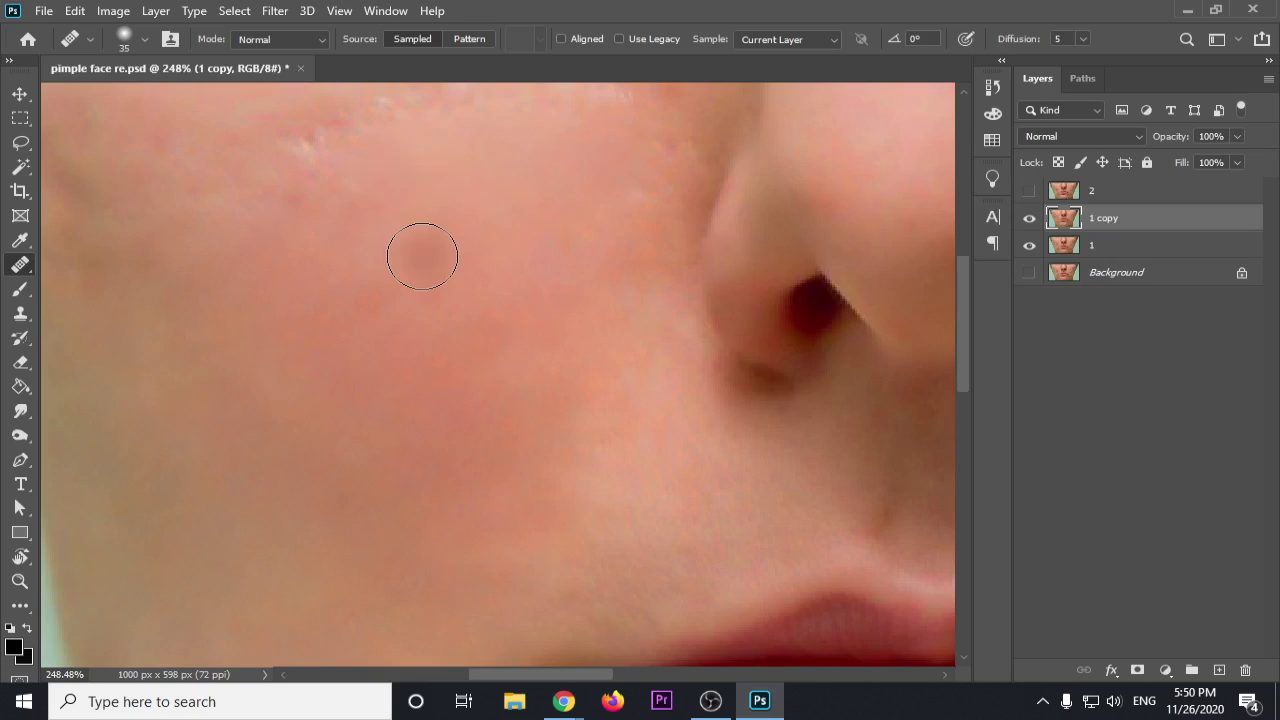
left_click_drag(422, 256, 526, 334)
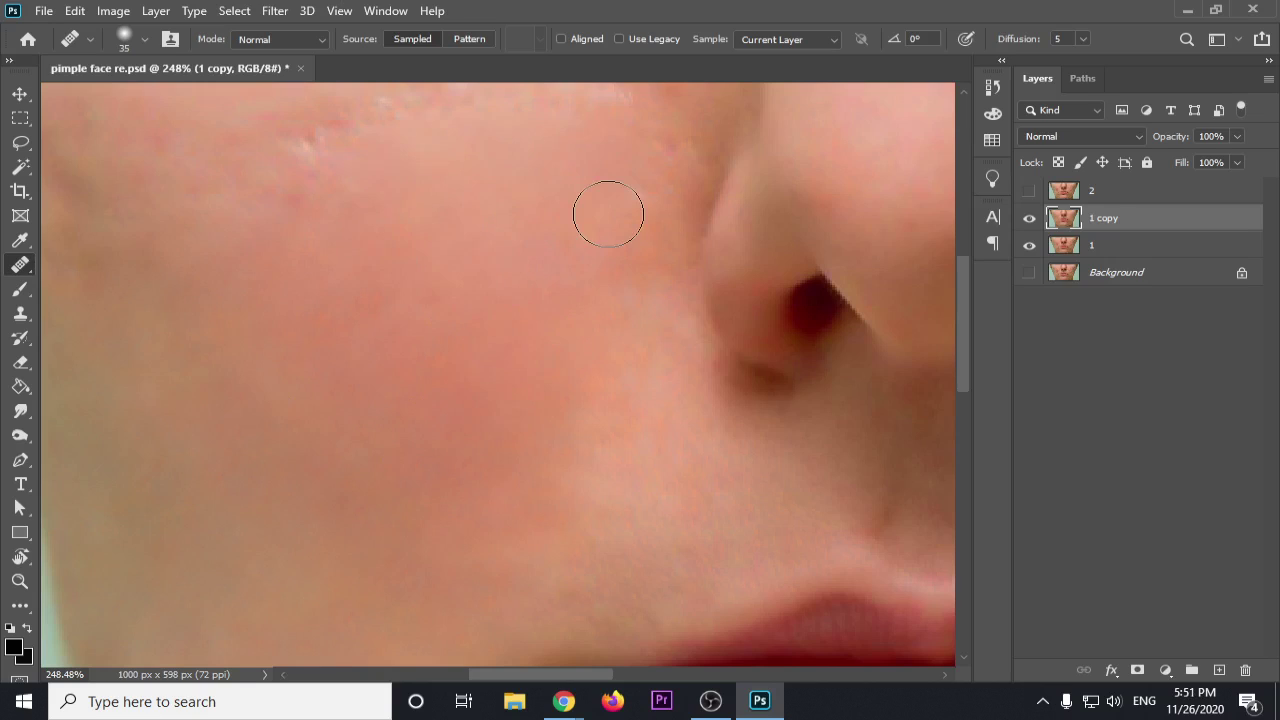
mouse_move(614, 265)
left_mouse_down()
mouse_move(616, 375)
mouse_move(643, 362)
mouse_move(583, 600)
mouse_move(567, 355)
left_mouse_up()
Step: Heal the red spots and rough texture on the upper cheek next to the side of the nose
left_click_drag(467, 352, 554, 417)
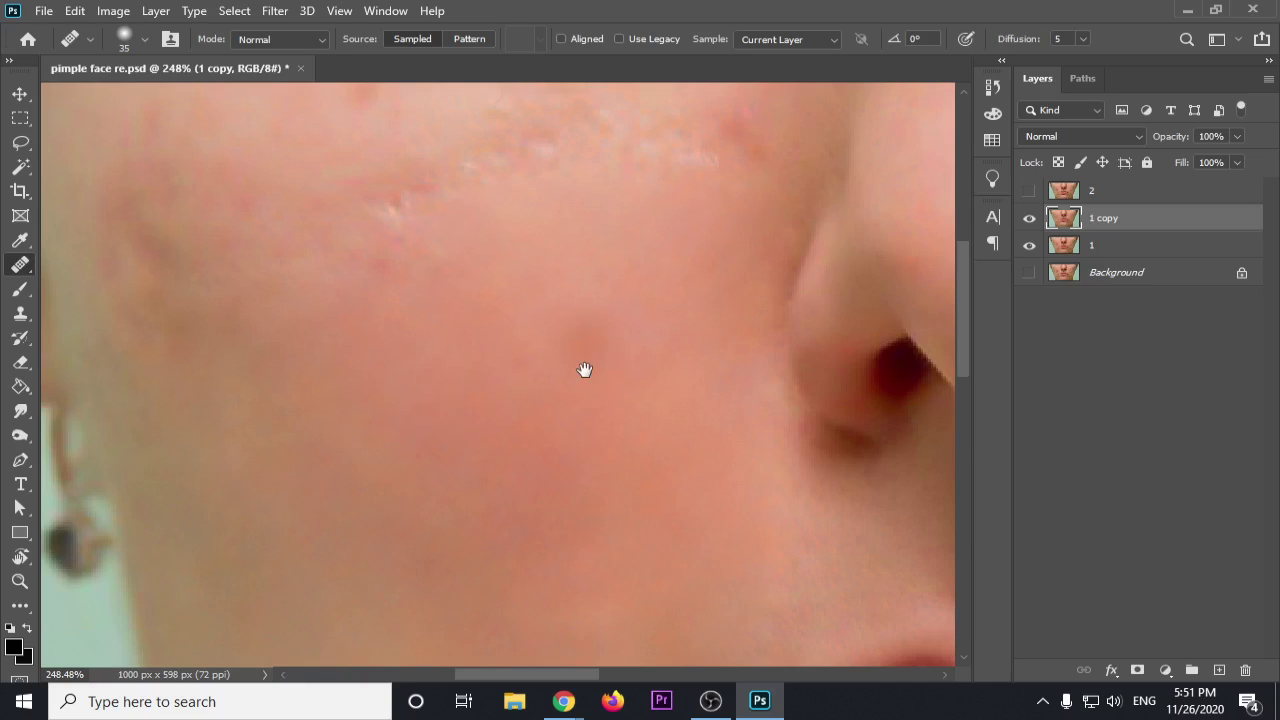
left_click_drag(583, 369, 579, 419)
left_click(715, 174)
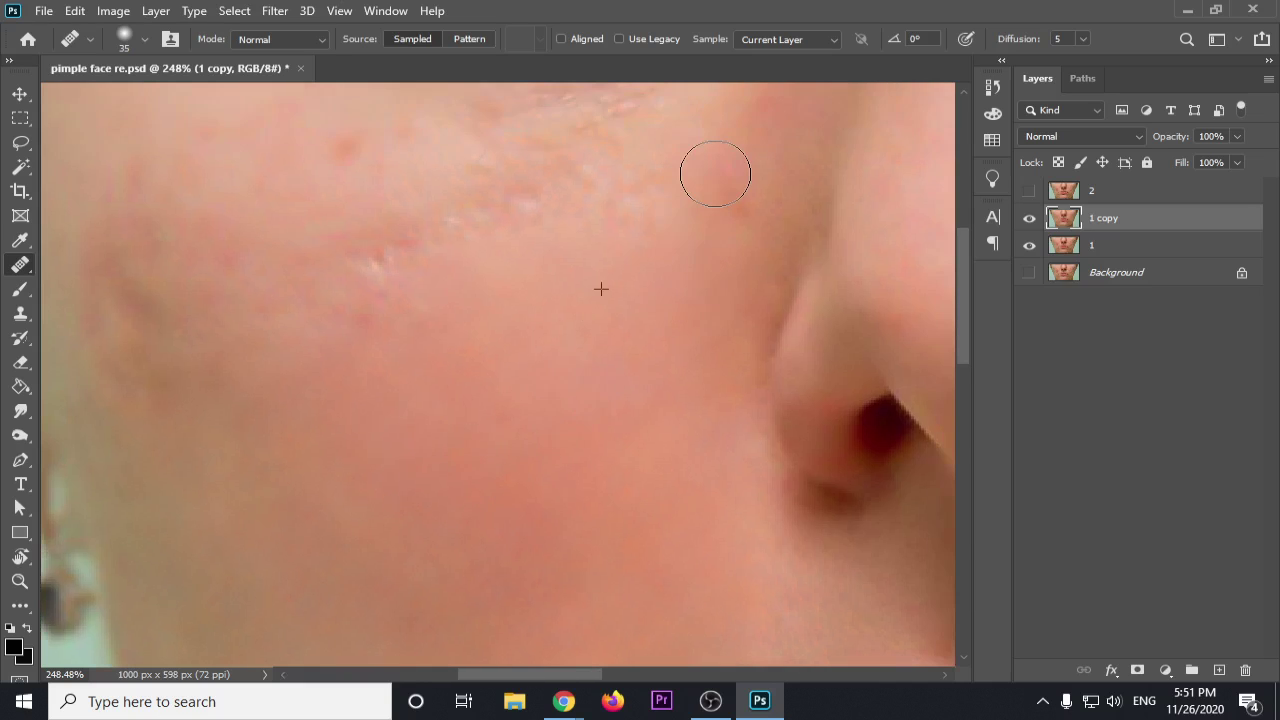
left_click_drag(605, 199, 628, 110)
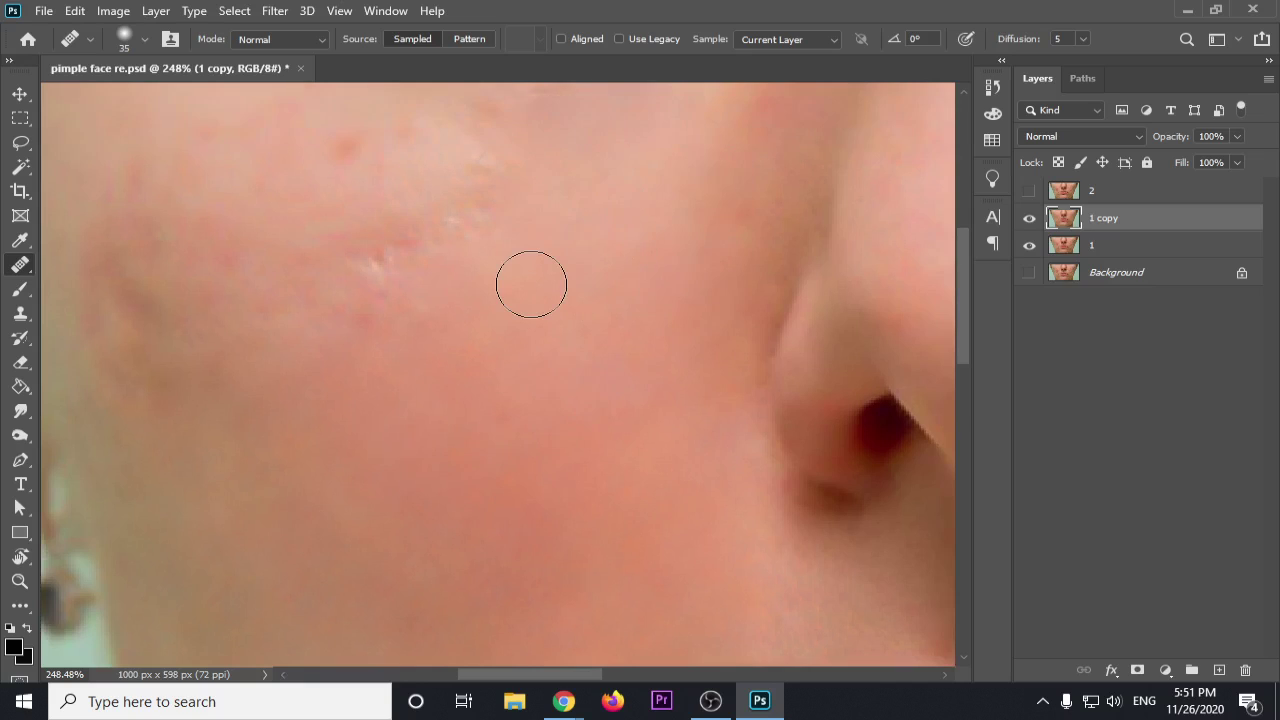
Step: Heal the red pimple, the shiny scar line and the reddish marks across the upper cheek
left_click_drag(487, 142, 453, 112)
left_click(372, 260)
left_click(560, 257, "alt")
left_click_drag(351, 325, 188, 266)
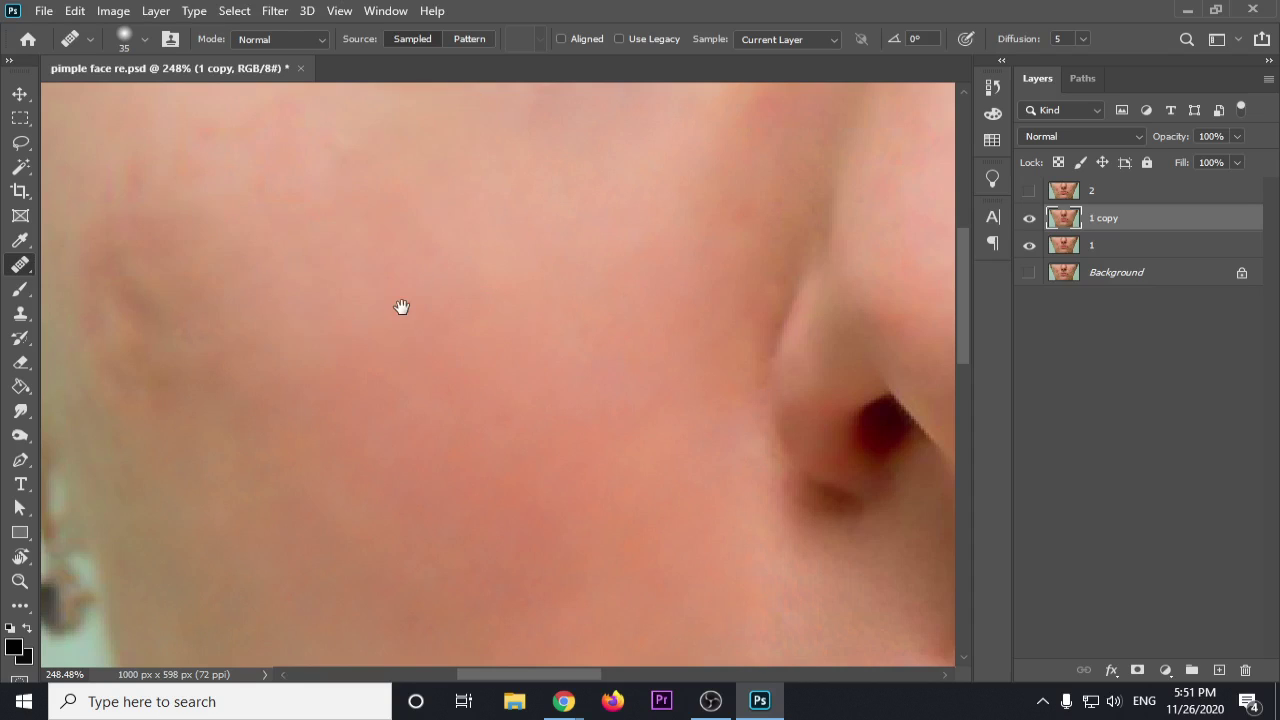
Step: Heal the dark, wrinkled marks on the outer cheek in front of the ear with sampled mid-cheek skin
left_click_drag(401, 307, 575, 263)
left_click(538, 271, "alt")
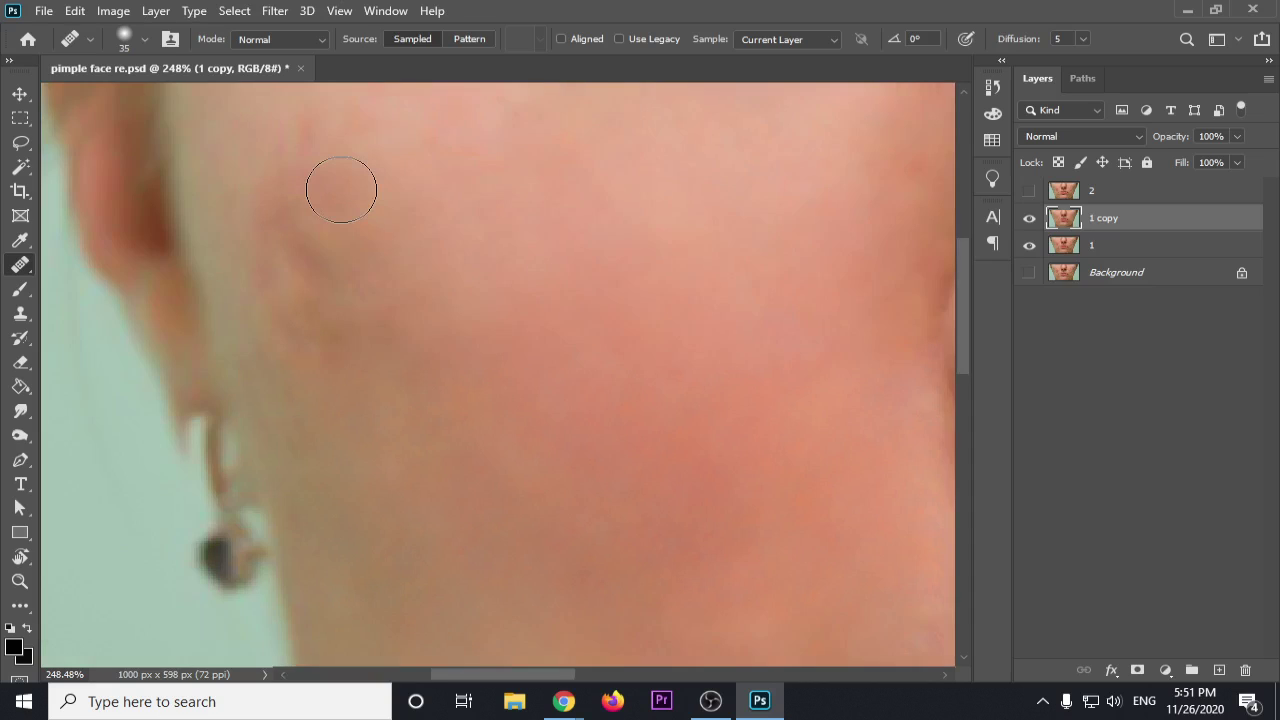
left_click_drag(341, 190, 376, 240)
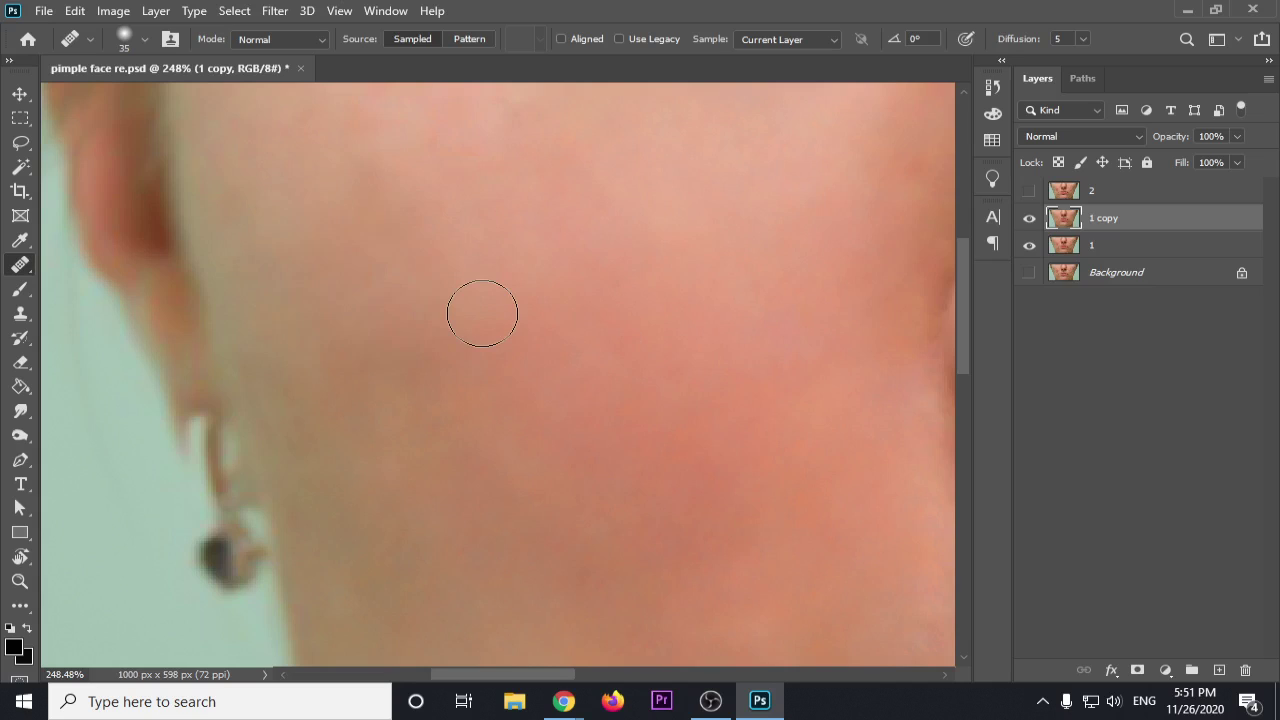
left_click(560, 342, "alt")
left_click_drag(403, 197, 361, 296)
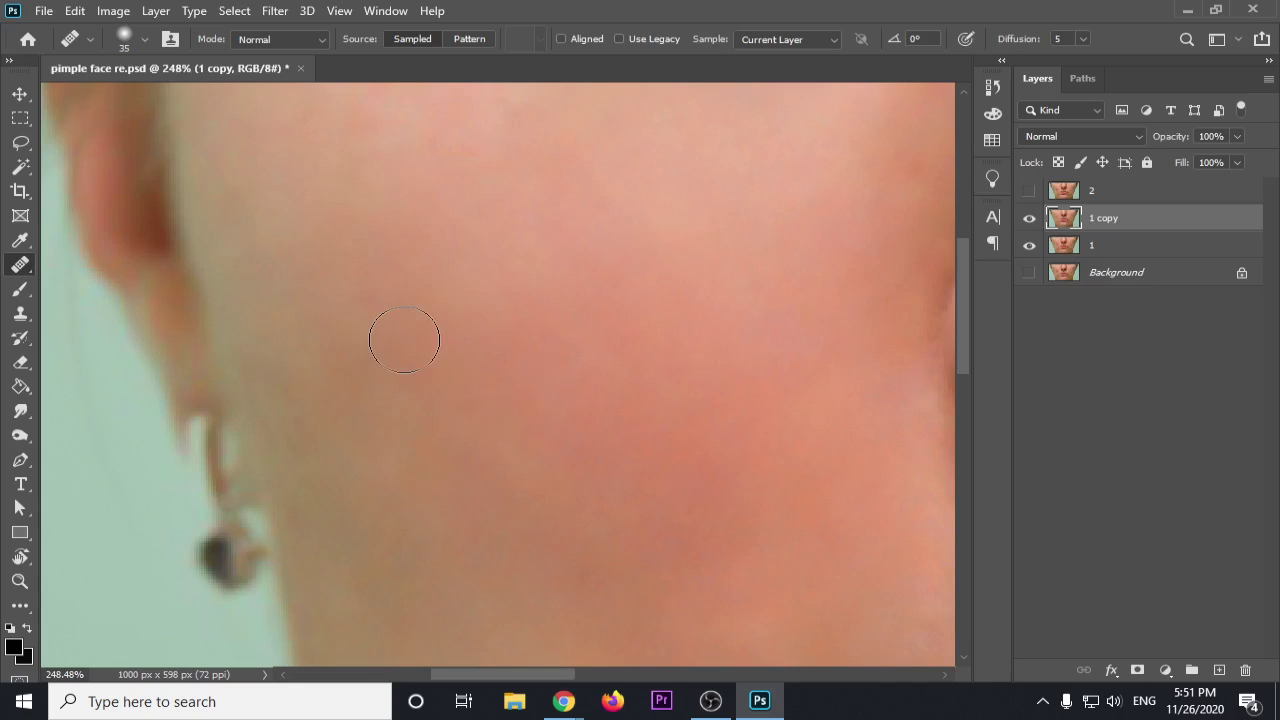
Step: Smooth the uneven skin in the middle of the cheek and below the eye with sampled cheek skin
left_click_drag(728, 200, 608, 324)
left_click(441, 357, "alt")
left_click(414, 401, "alt")
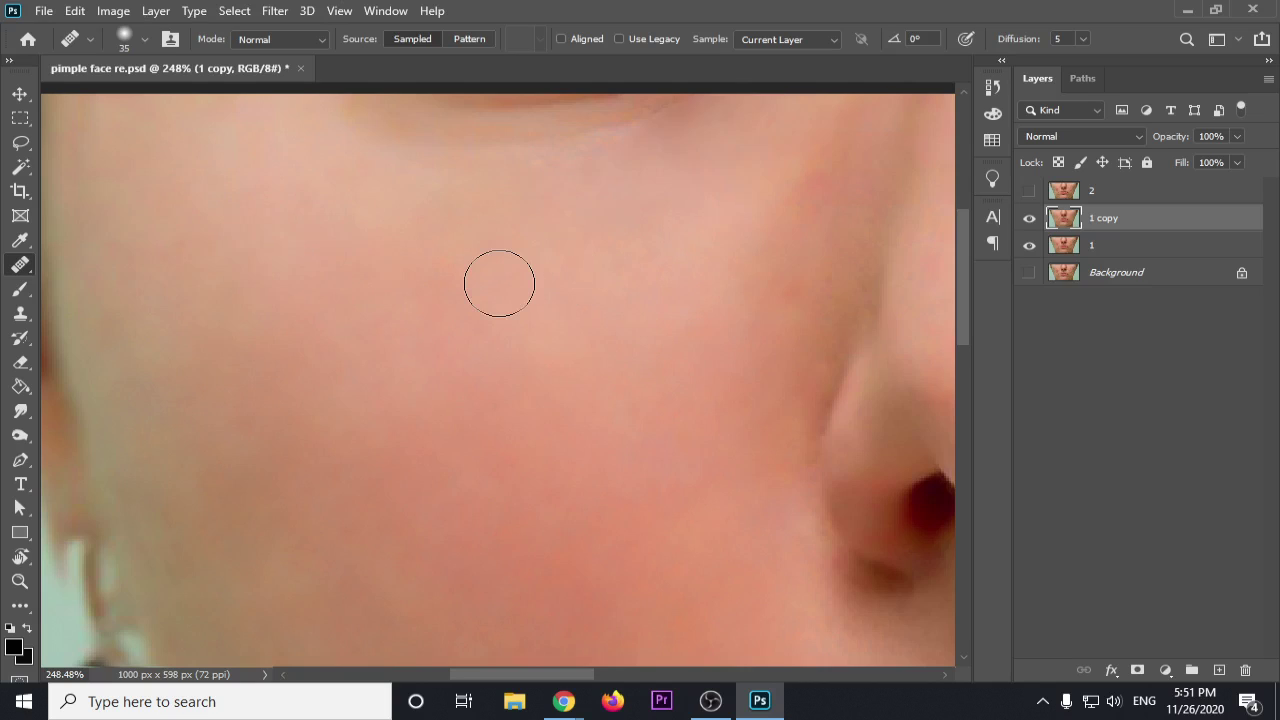
left_click_drag(796, 175, 704, 278)
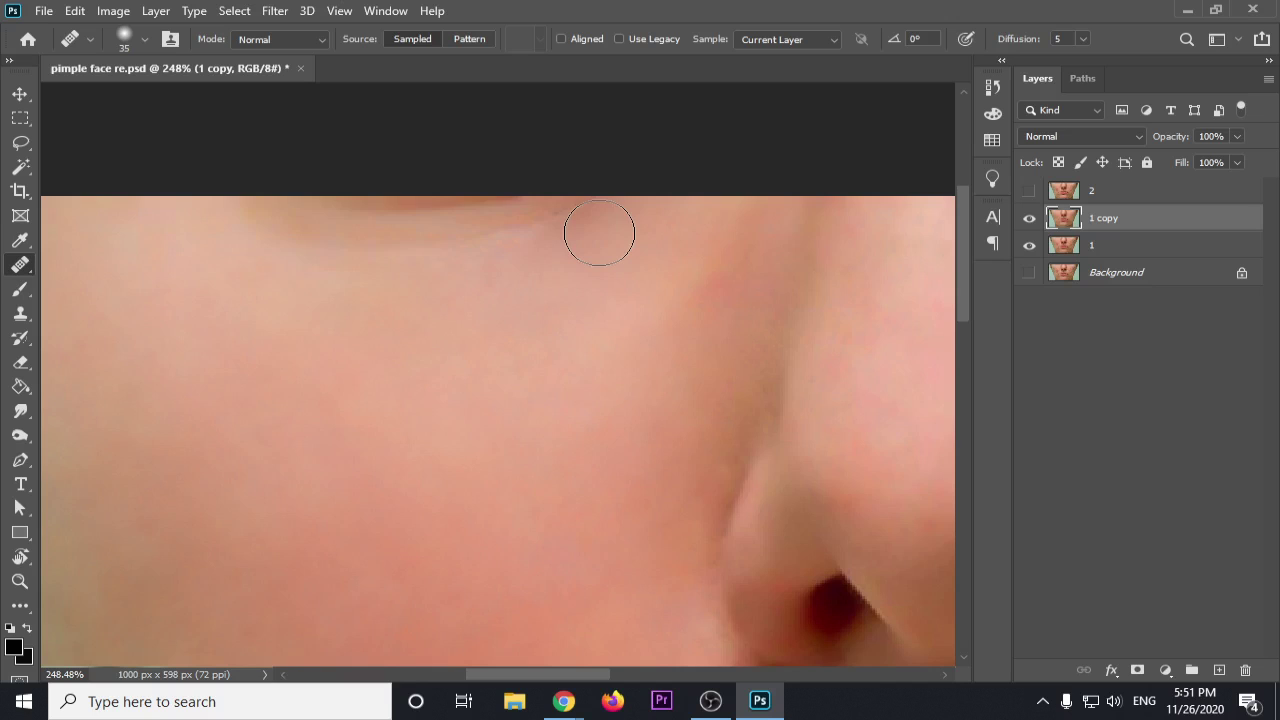
left_click_drag(599, 233, 232, 227)
scroll(500, 400, "down", 5)
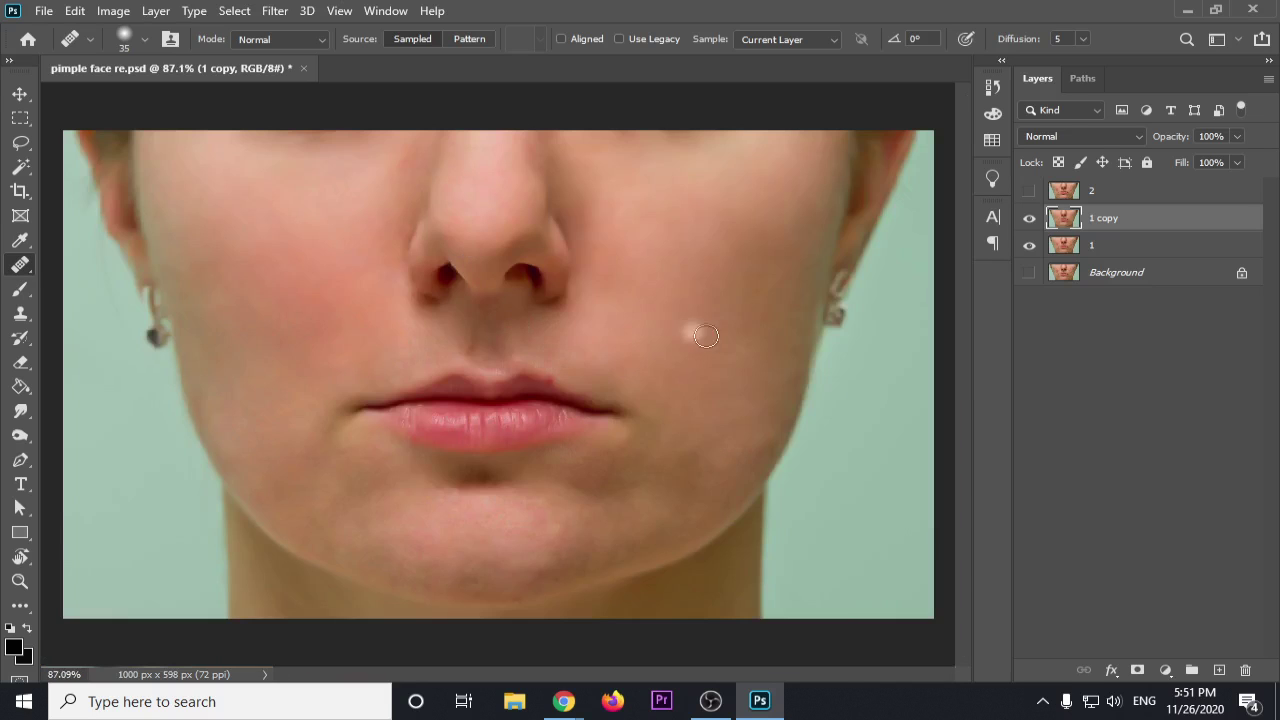
Step: Enlarge the Healing Brush to size 50 and even out the blotches from the opposite cheek down to the jaw
key("bracketright")
key("bracketright")
left_click(669, 382, "alt")
left_click_drag(627, 446, 665, 468)
left_click(729, 306, "alt")
mouse_move(740, 423)
left_mouse_down()
mouse_move(727, 453)
mouse_move(746, 451)
mouse_move(732, 459)
mouse_move(736, 424)
left_mouse_up()
left_click(731, 353, "alt")
mouse_move(774, 233)
left_mouse_down()
mouse_move(789, 201)
mouse_move(768, 277)
mouse_move(767, 205)
left_mouse_up()
left_click(732, 292, "alt")
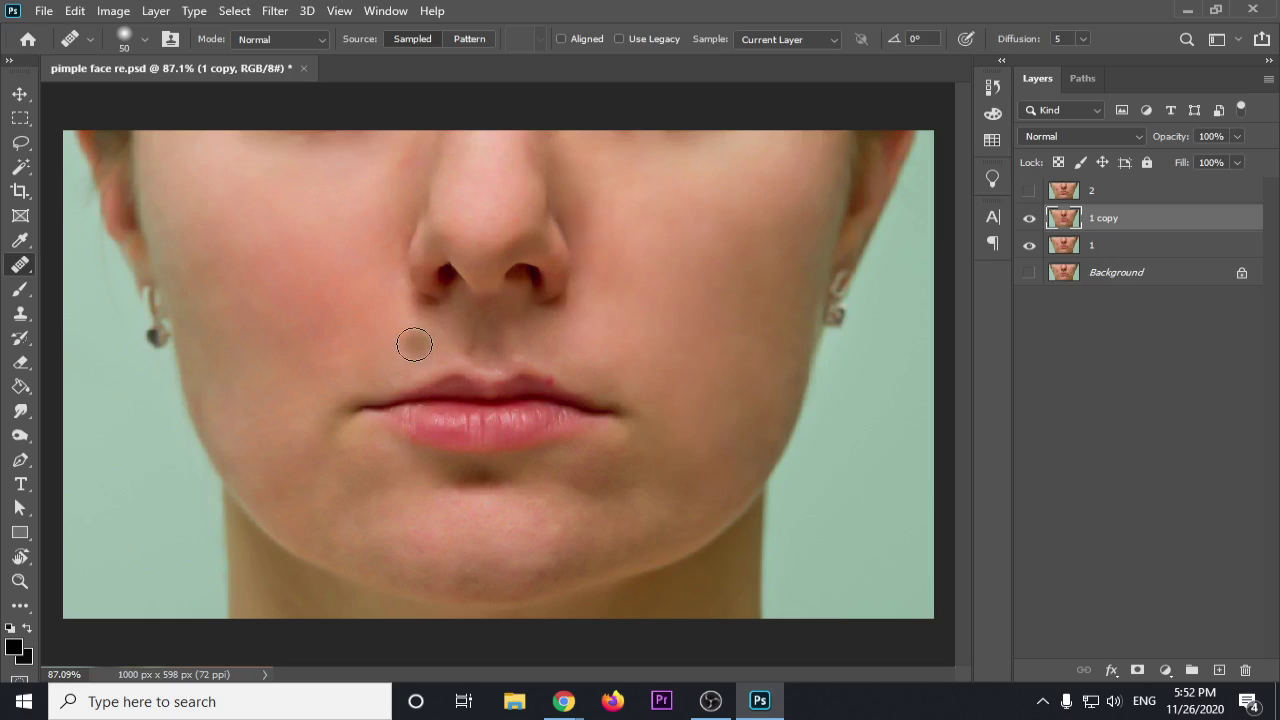
Step: Blend the reddish, uneven skin on the inner cheek from beside the nose down to the mouth corner
scroll(514, 389, "up", 1)
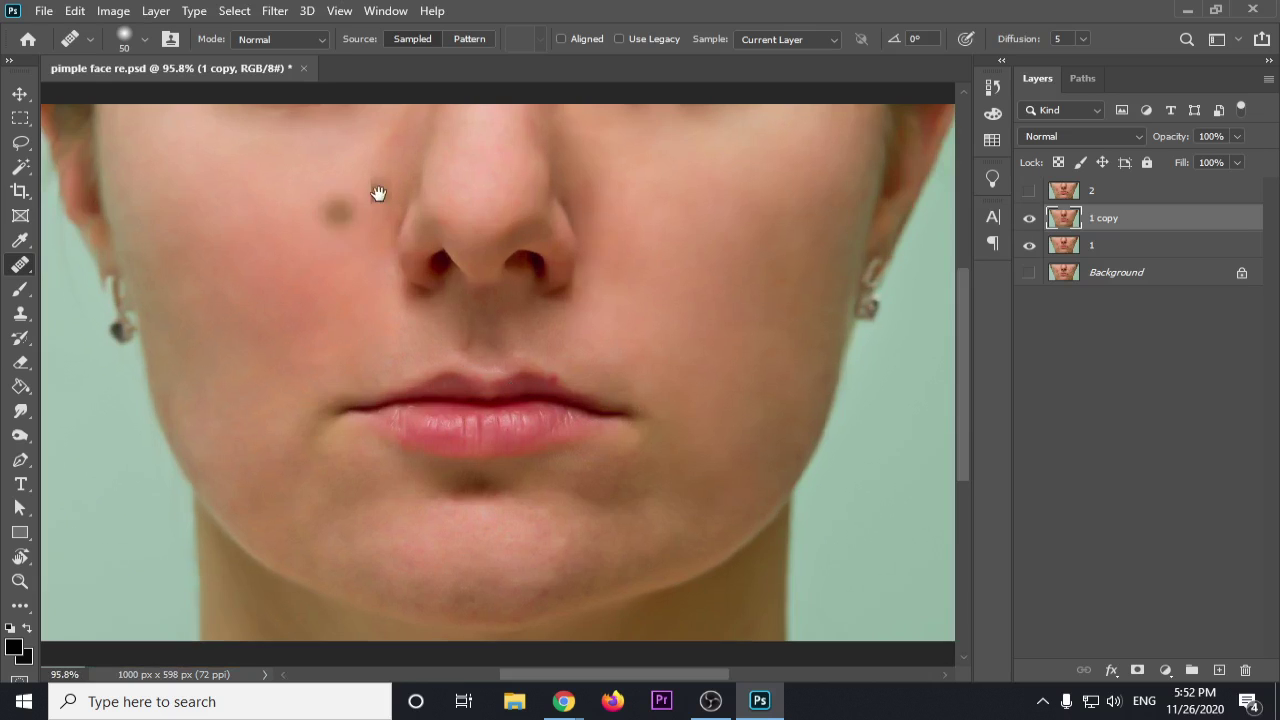
scroll(430, 290, "up", 2)
scroll(409, 283, "up", 1)
left_click(371, 254, "alt")
mouse_move(441, 207)
left_mouse_down()
mouse_move(455, 235)
mouse_move(435, 278)
mouse_move(449, 259)
mouse_move(423, 331)
mouse_move(408, 329)
left_mouse_up()
left_click(347, 338, "alt")
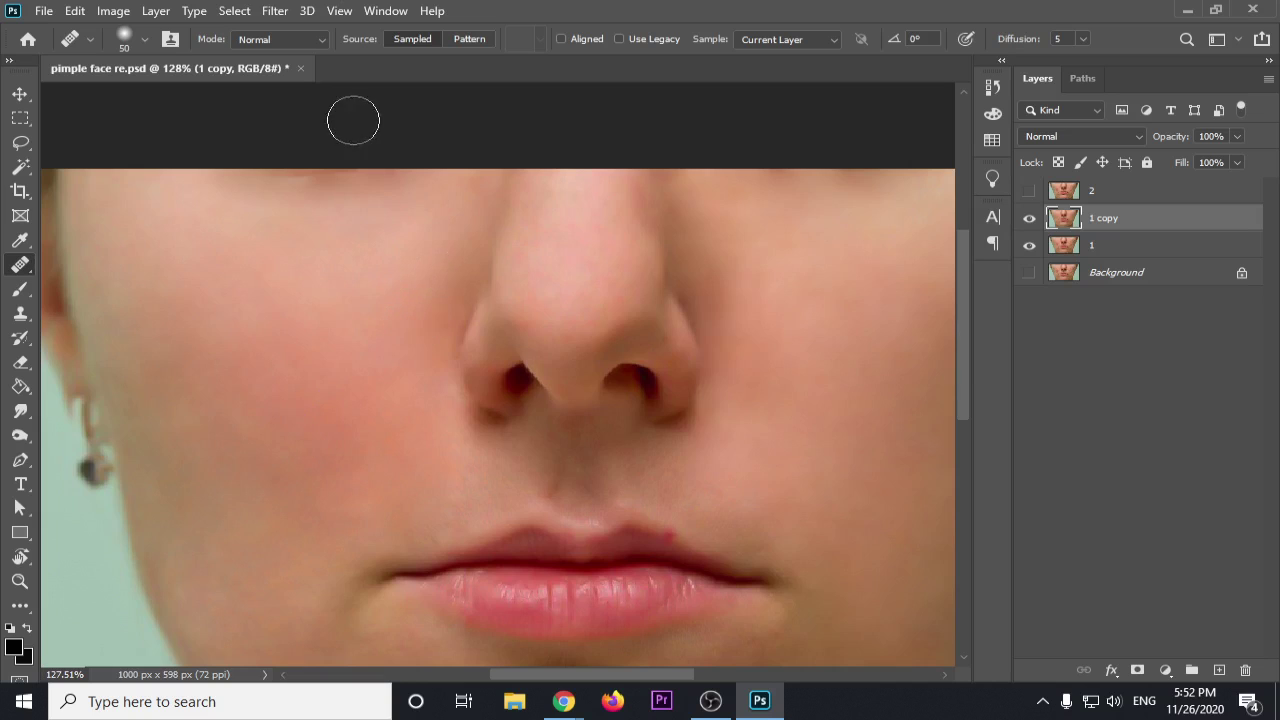
left_click_drag(340, 378, 312, 192)
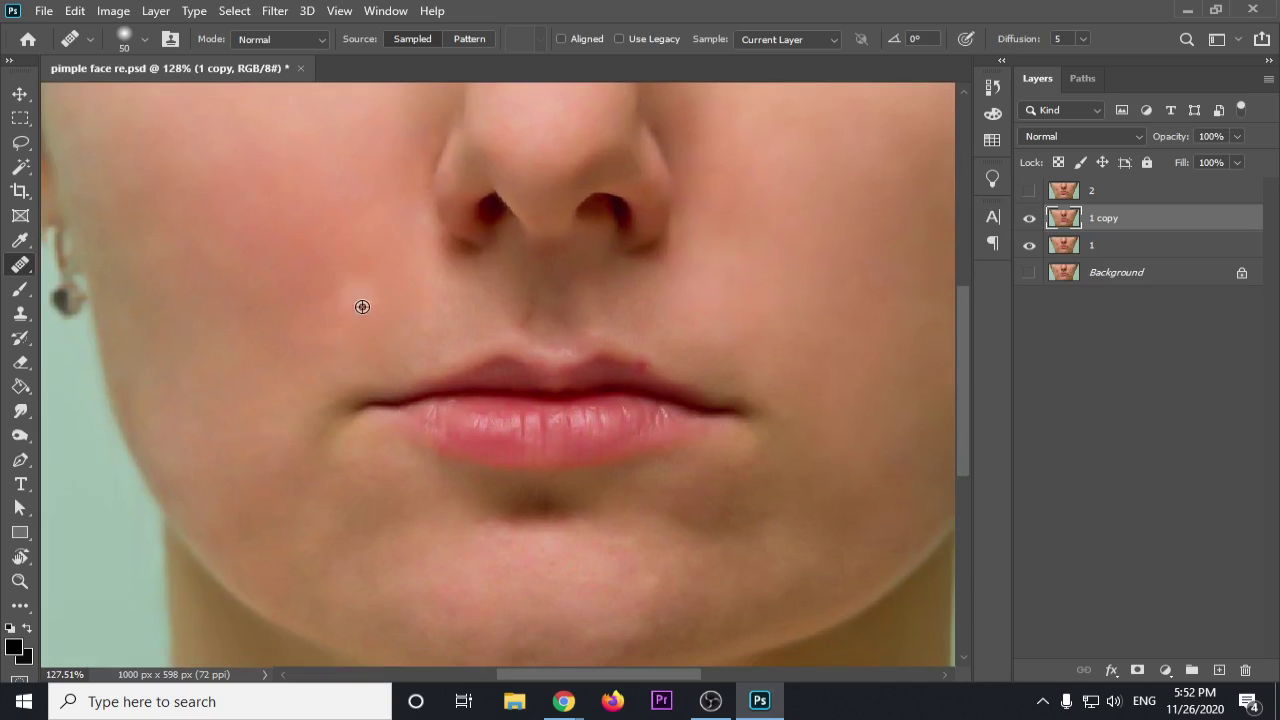
mouse_move(460, 302)
left_mouse_down()
mouse_move(471, 297)
mouse_move(431, 310)
left_mouse_up()
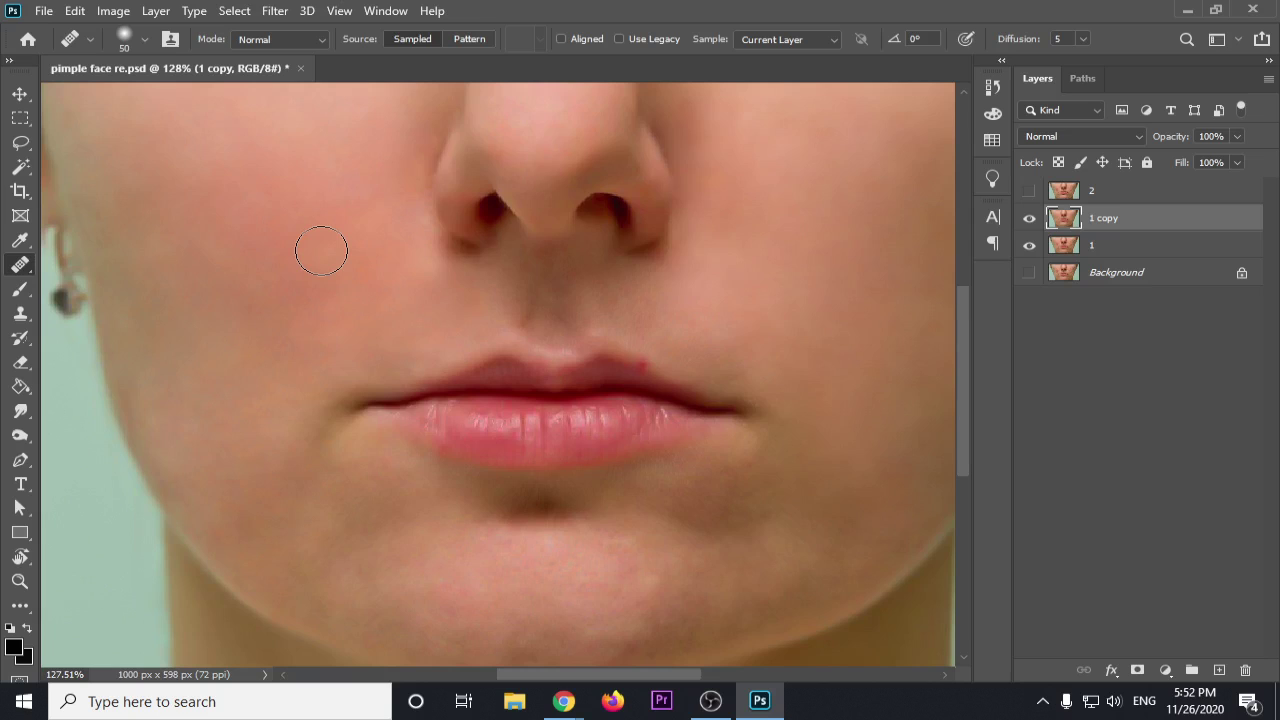
Step: Heal the blotches and dark specks across the chin below the lips with sampled chin skin
scroll(321, 251, "down", 3)
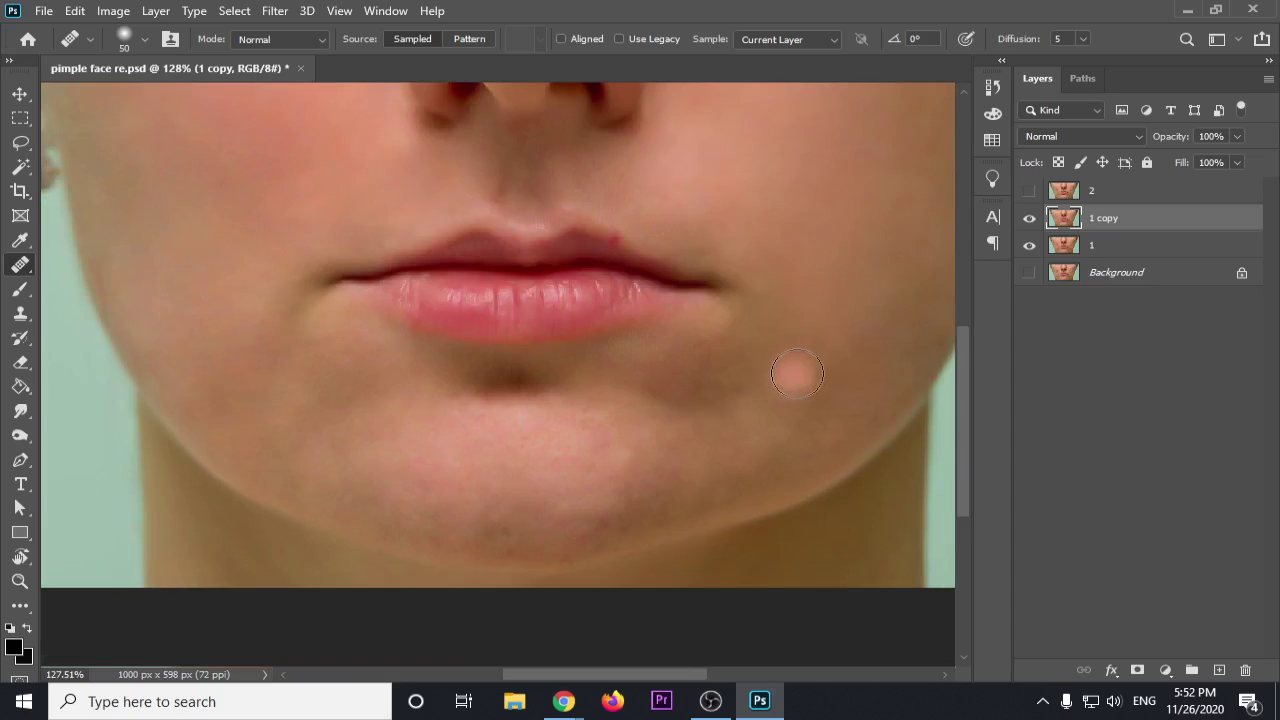
left_click(380, 434, "alt")
mouse_move(404, 456)
left_mouse_down()
mouse_move(403, 477)
mouse_move(424, 489)
mouse_move(394, 466)
mouse_move(429, 478)
mouse_move(418, 480)
left_mouse_up()
left_click(471, 469, "alt")
left_click(671, 449, "alt")
mouse_move(633, 458)
left_mouse_down()
mouse_move(578, 461)
mouse_move(610, 456)
left_mouse_up()
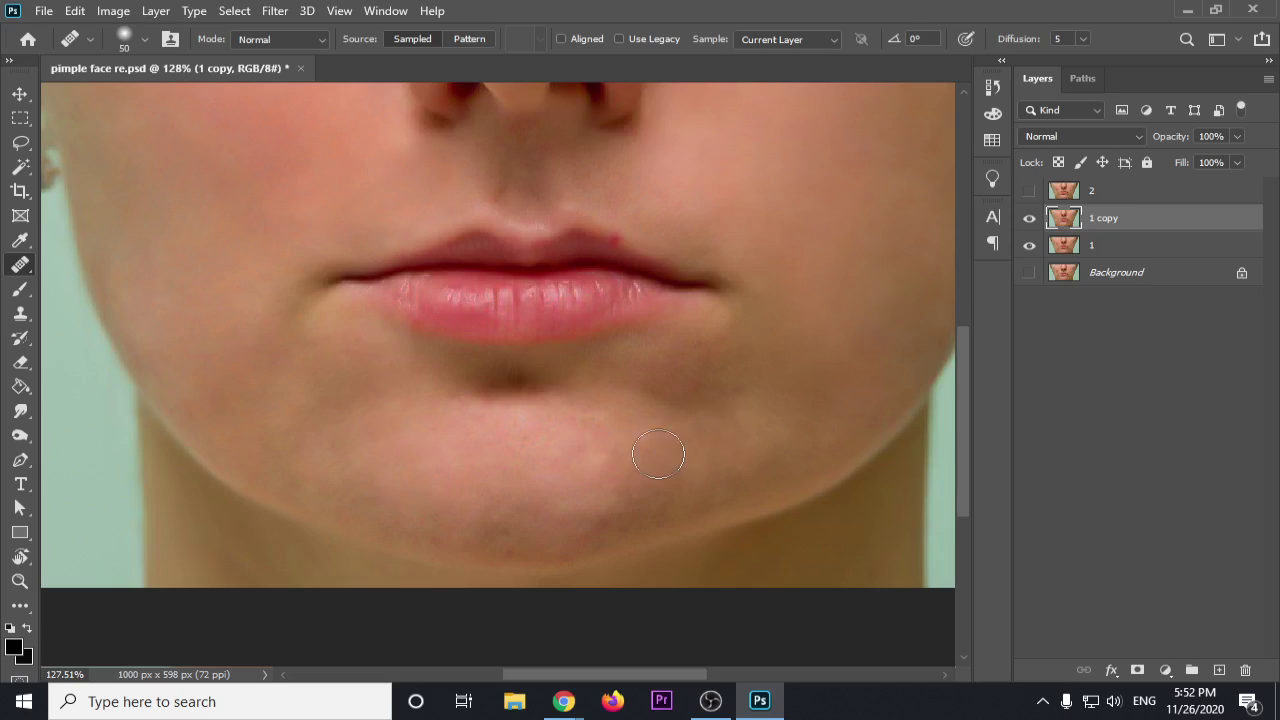
mouse_move(614, 479)
left_mouse_down()
mouse_move(502, 533)
mouse_move(558, 523)
mouse_move(618, 474)
mouse_move(580, 524)
mouse_move(669, 468)
mouse_move(634, 504)
left_mouse_up()
left_click(615, 467, "alt")
left_click(620, 478, "alt")
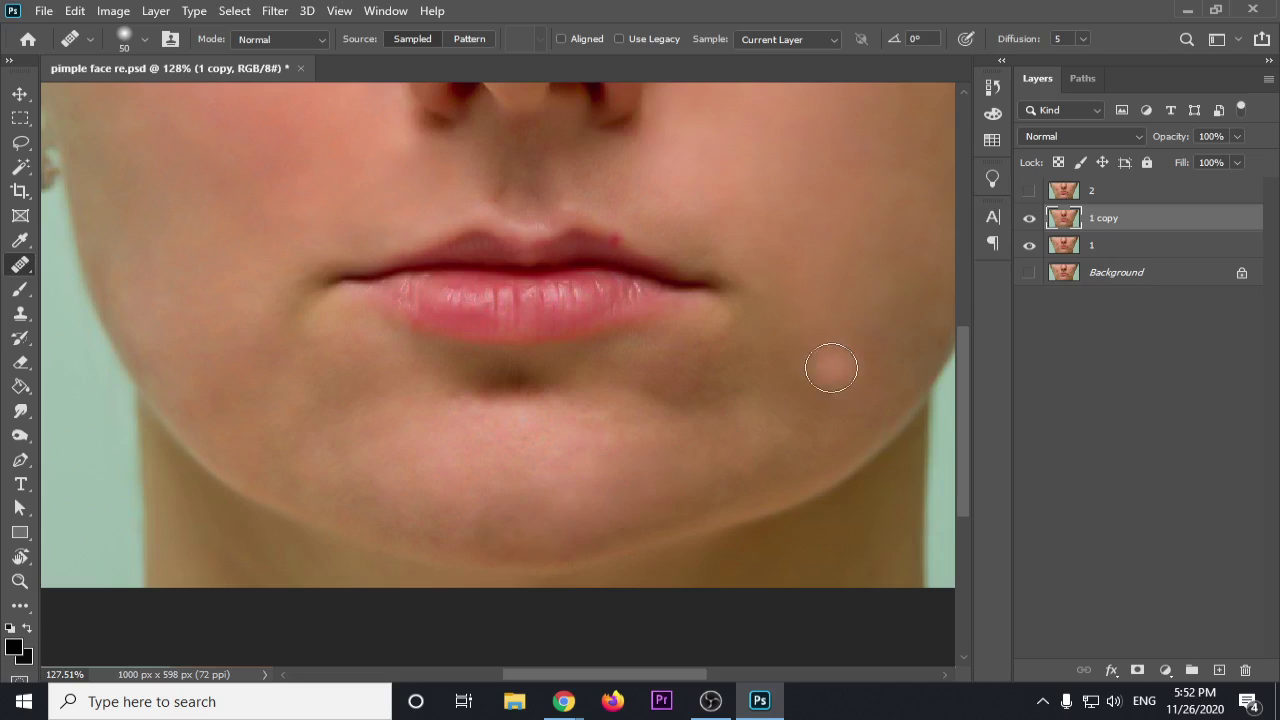
left_click(639, 460, "alt")
mouse_move(546, 440)
left_mouse_down()
mouse_move(516, 431)
mouse_move(563, 429)
mouse_move(609, 450)
mouse_move(516, 433)
left_mouse_up()
Step: Touch up the remaining uneven patches along the jaw and on the upper cheek beside the nose
left_click(775, 461)
left_click(830, 429)
left_click(896, 420)
left_click(888, 418)
scroll(800, 318, "down", 4)
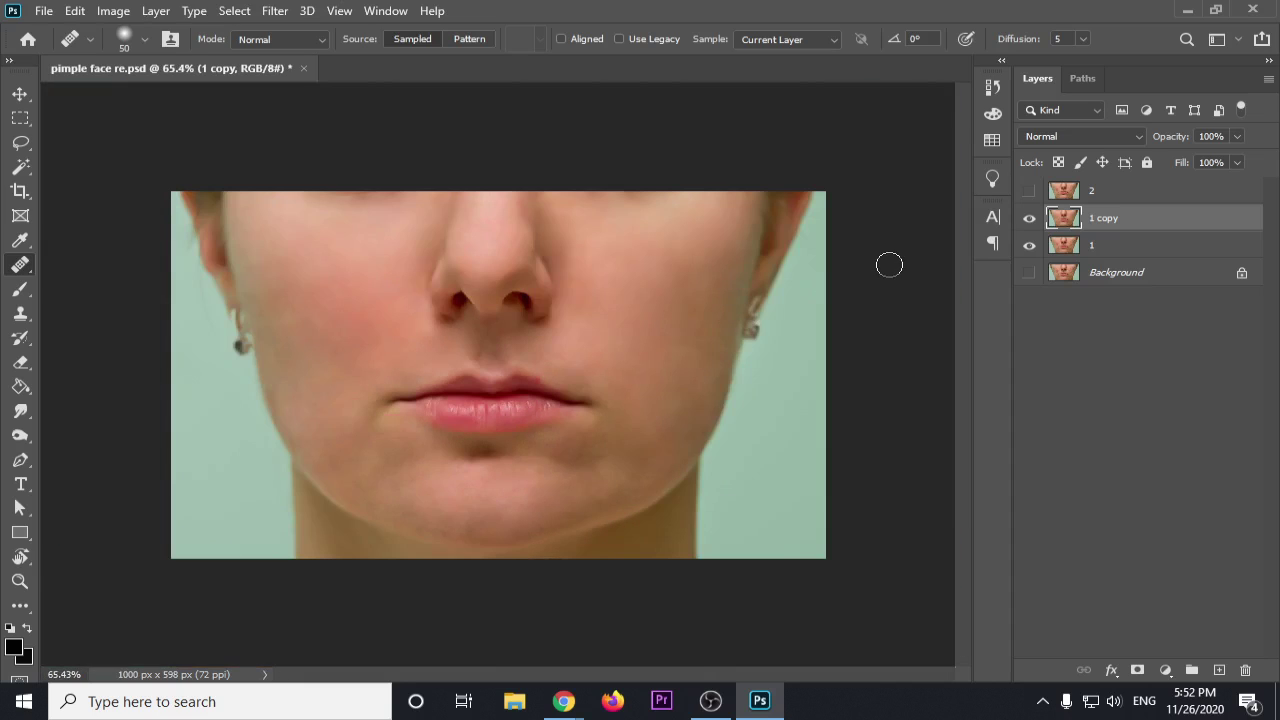
scroll(516, 270, "up", 1)
scroll(516, 270, "up", 1)
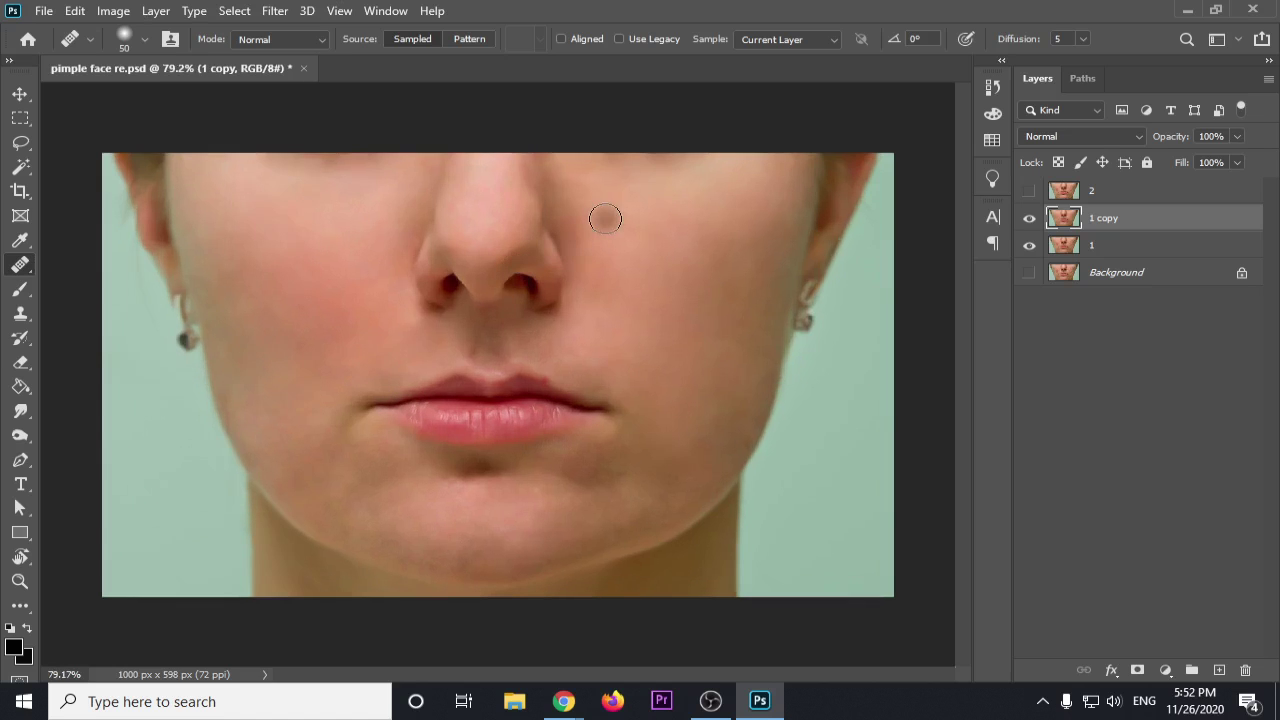
left_click(632, 178)
scroll(660, 277, "up", 2)
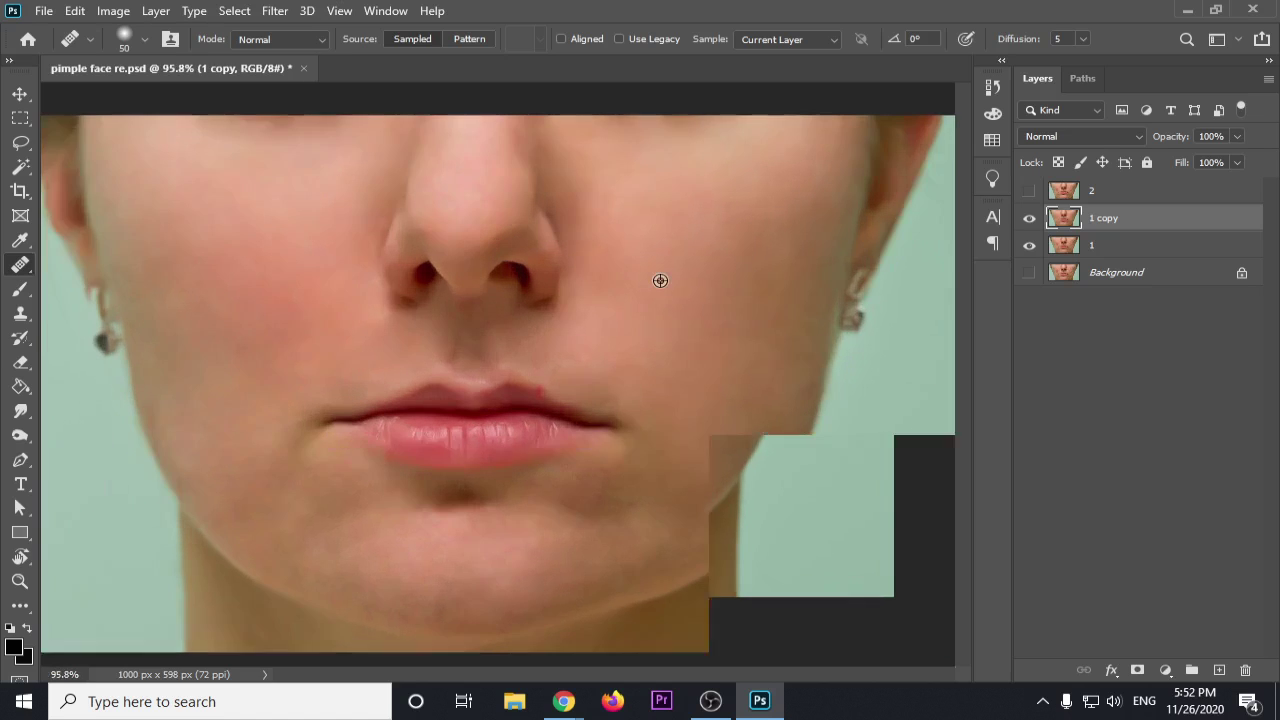
Step: Open the Camera Raw Filter for the 1 copy layer and set noise reduction Luminance and Luminance Detail to 45
left_click(274, 11)
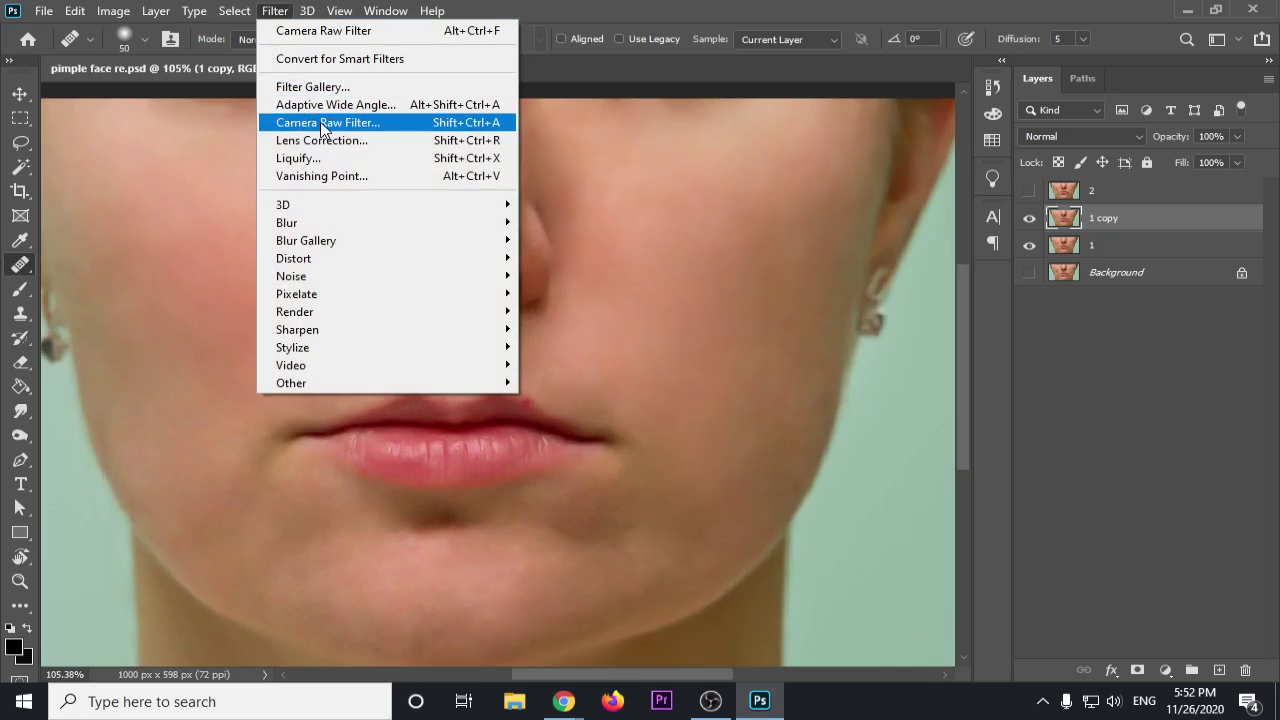
left_click(322, 125)
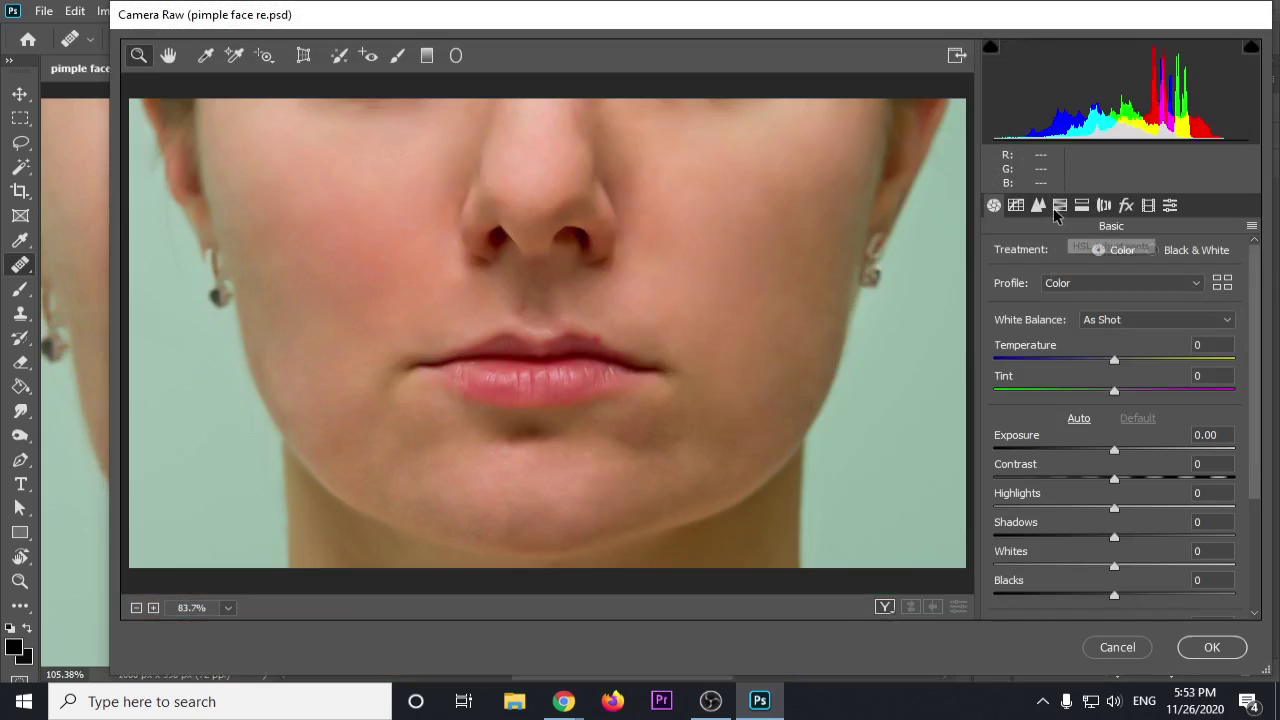
left_click(1045, 206)
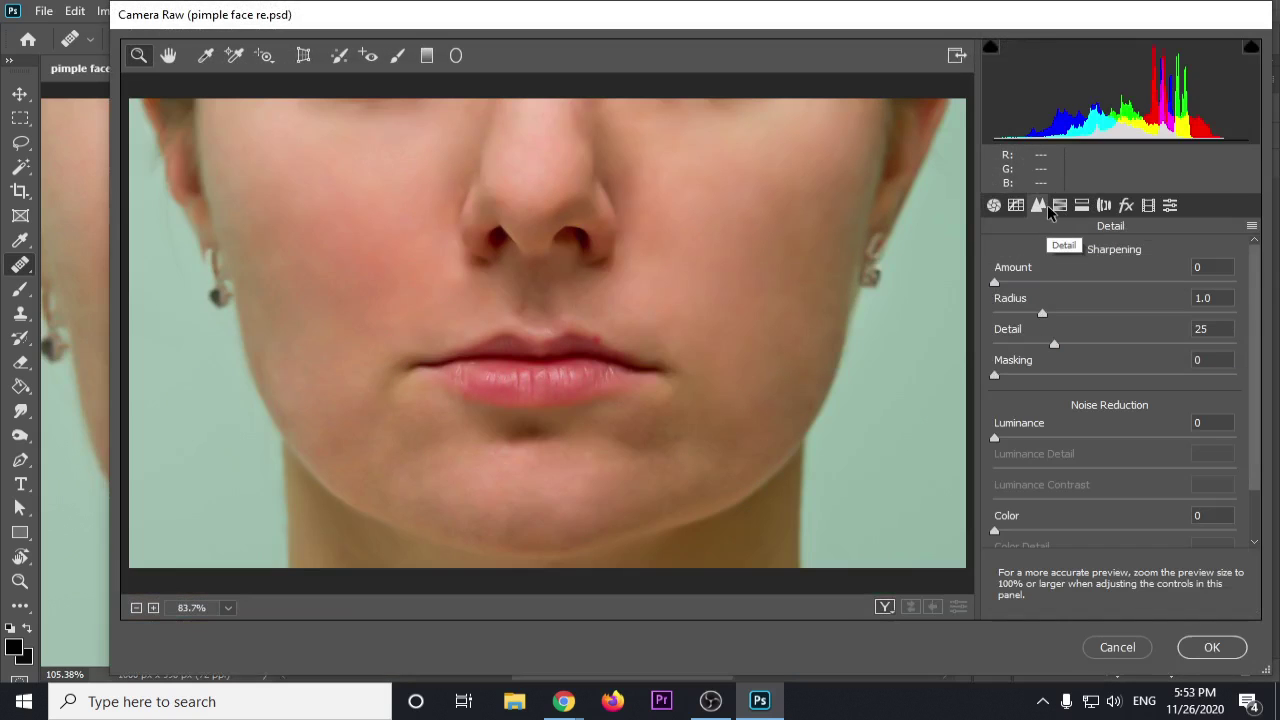
left_click_drag(1044, 438, 1098, 480)
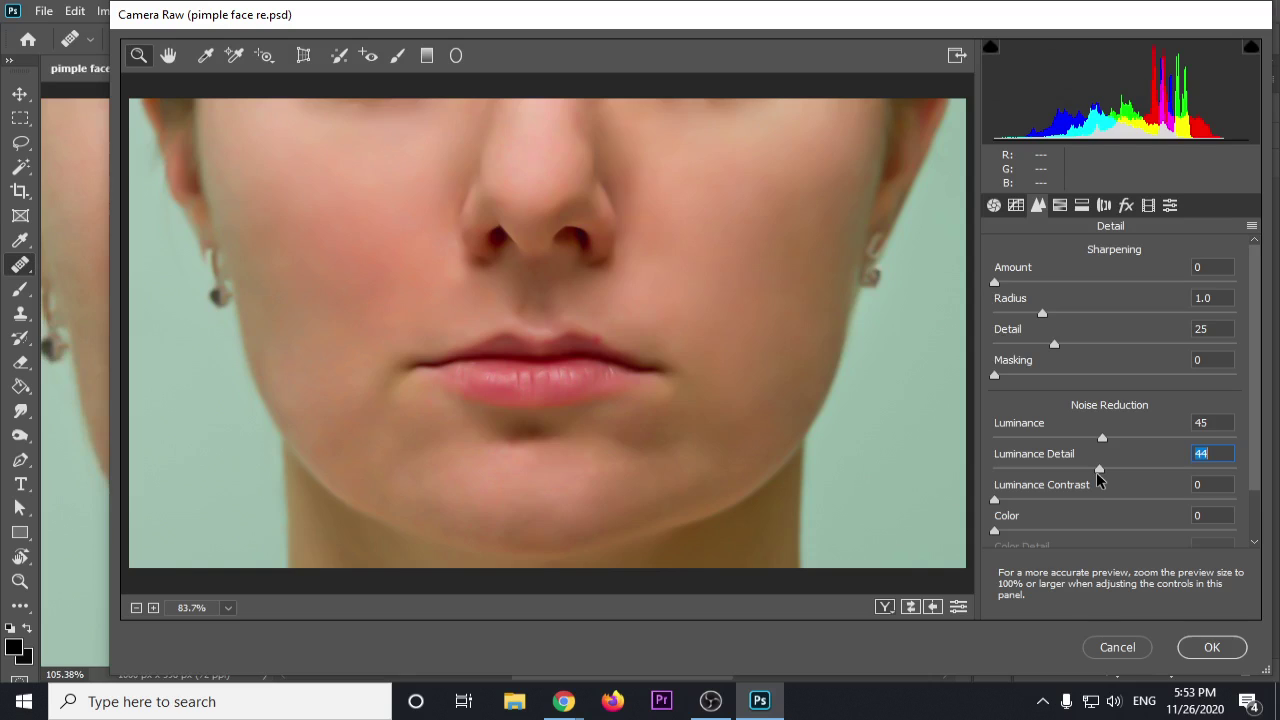
Step: Compare the skin around the mouth without noise reduction, set Luminance to 29 and apply the Camera Raw Filter
left_click(446, 213)
left_click(519, 330)
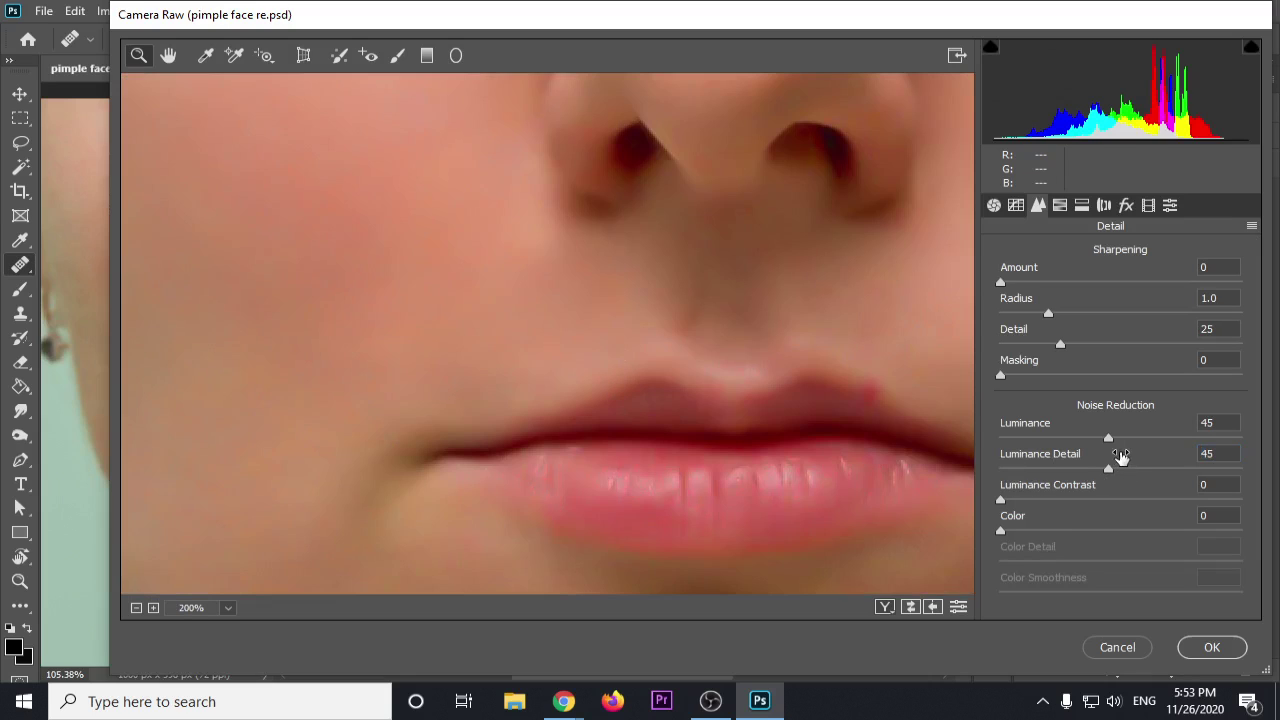
left_click_drag(1108, 438, 967, 453)
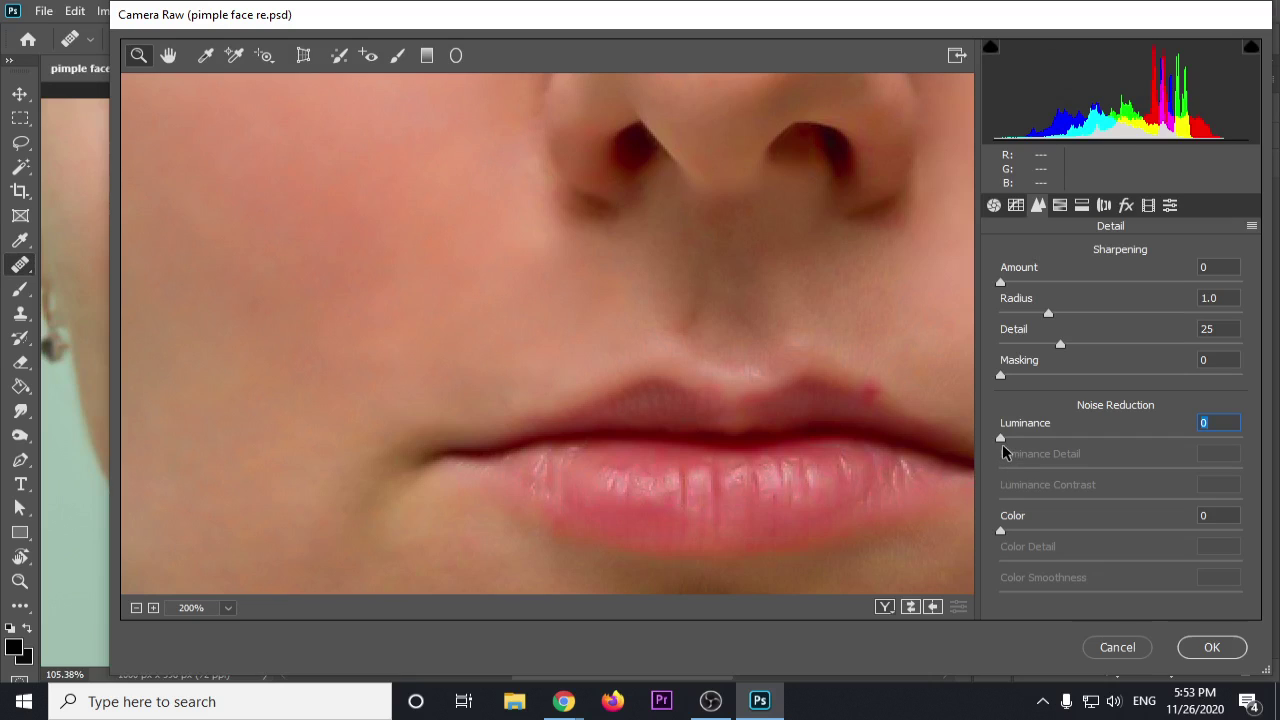
left_click_drag(1003, 438, 1074, 439)
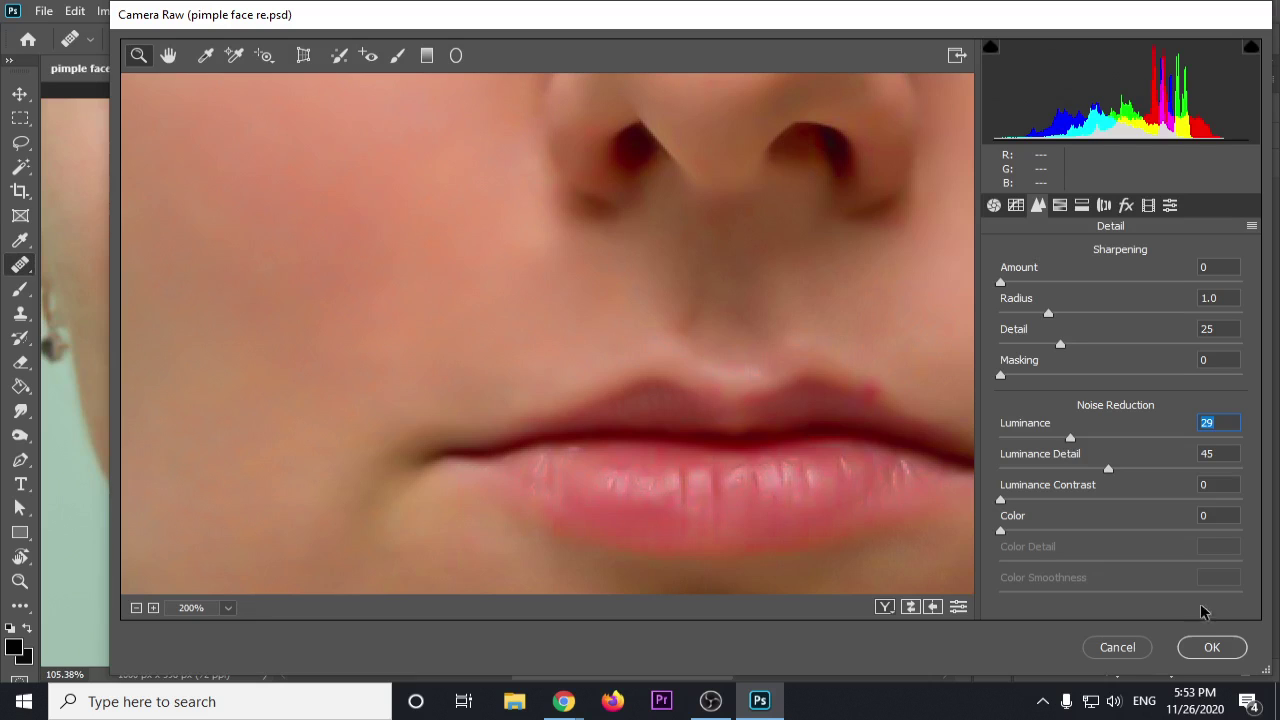
left_click(1207, 644)
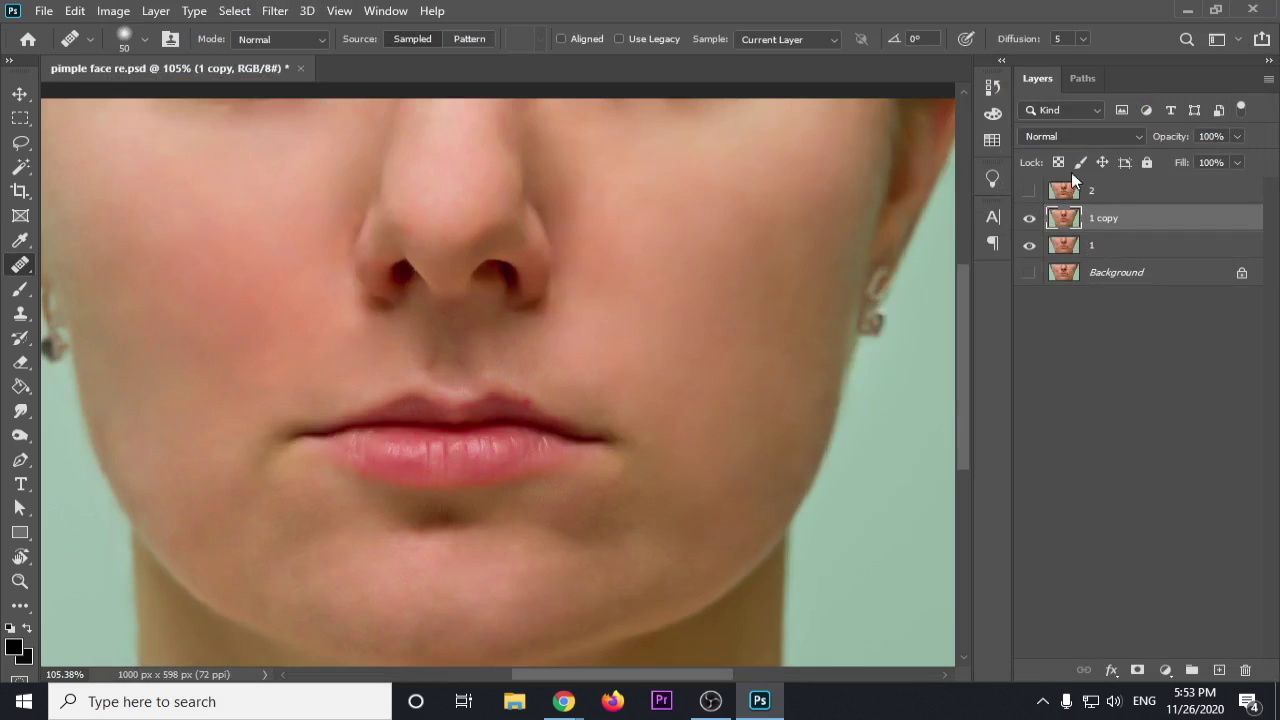
Step: Rename layer 1 as effect
left_click(1099, 194)
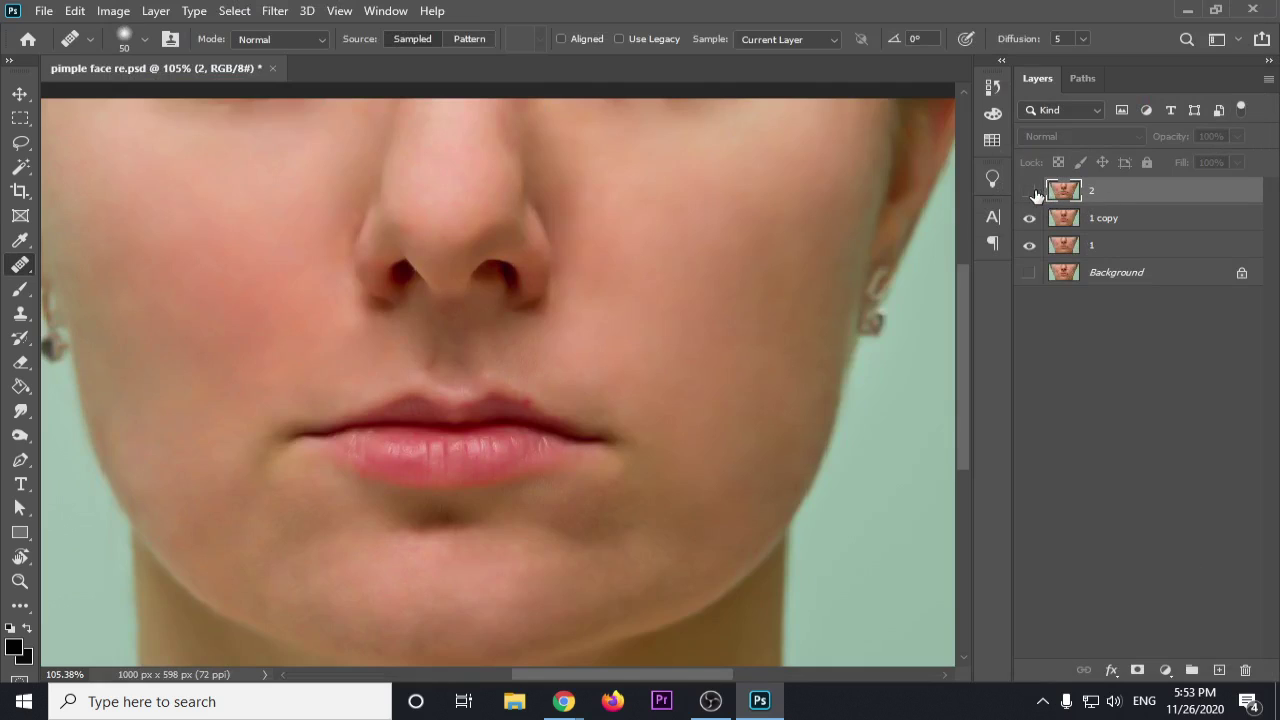
double_click(1092, 246)
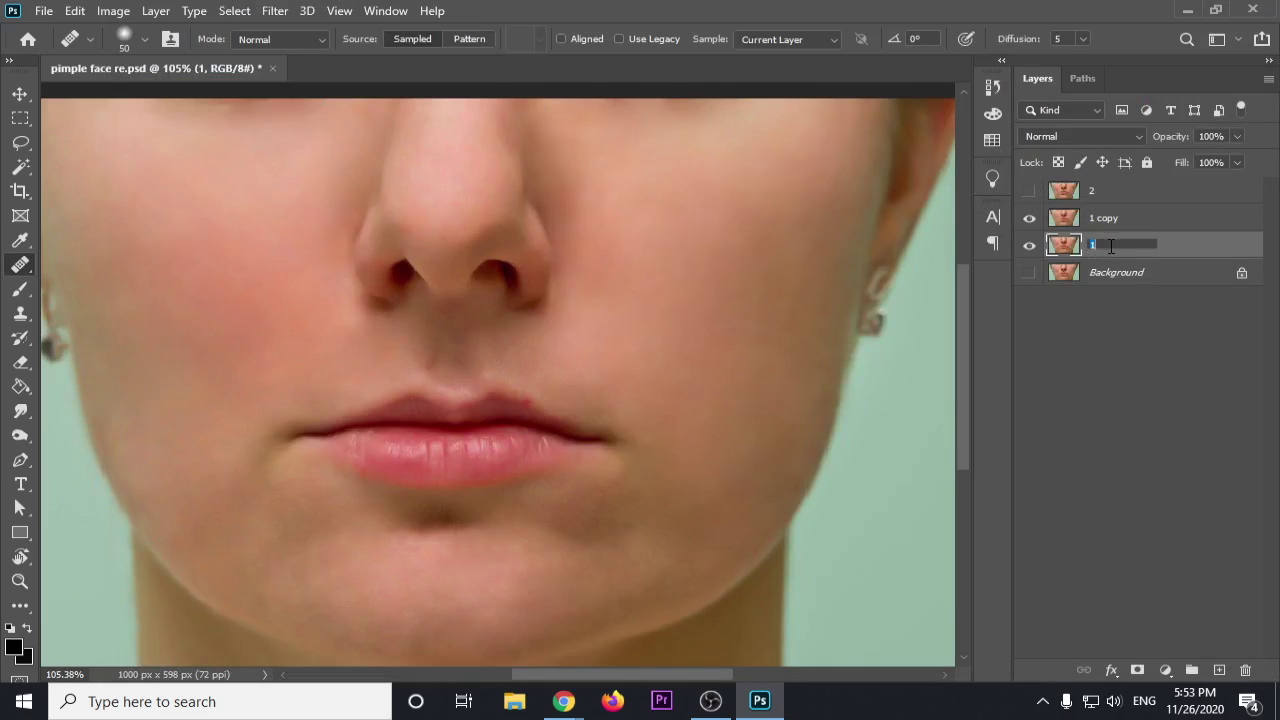
type("effect")
key("Return")
Step: Rename the 1 copy layer as healing+effect
double_click(1104, 218)
type("effect")
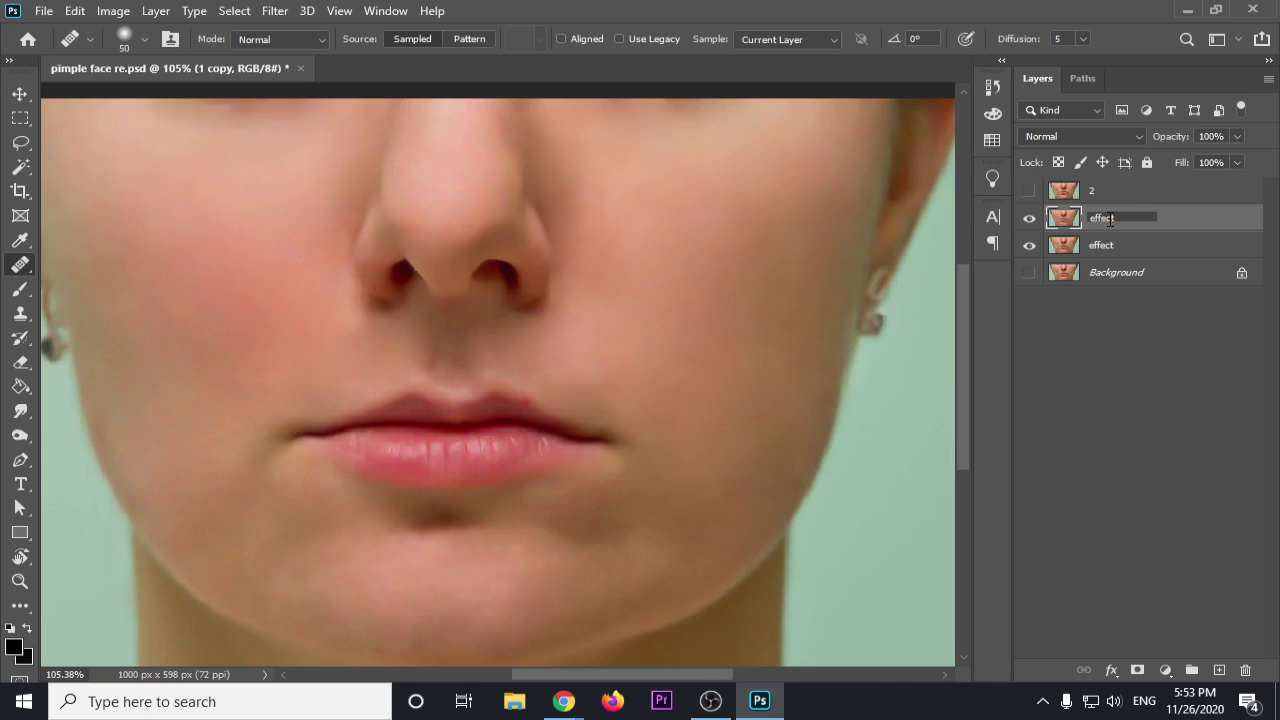
type("blem")
key("BackSpace")
key("BackSpace")
key("BackSpace")
key("BackSpace")
type("healing+")
key("Return")
Step: Show and hide layer 2 to compare the original skin with the retouched face
left_click(1093, 191)
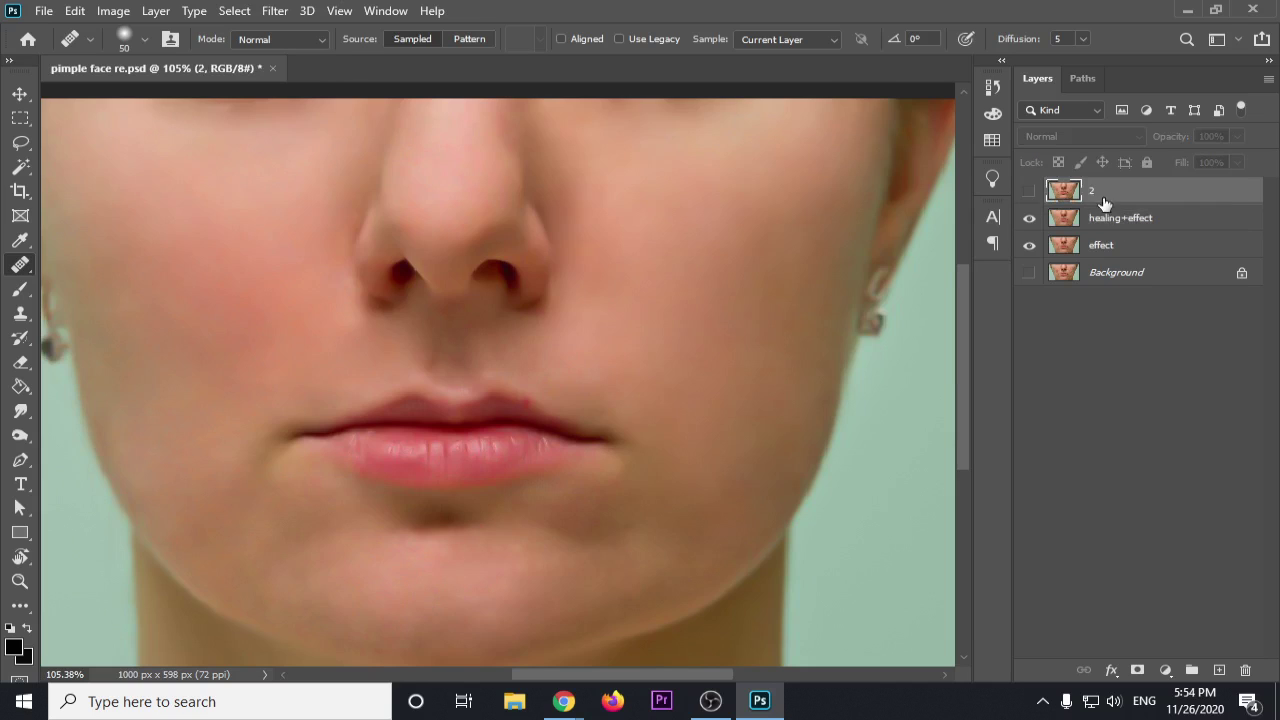
key("ctrl+0")
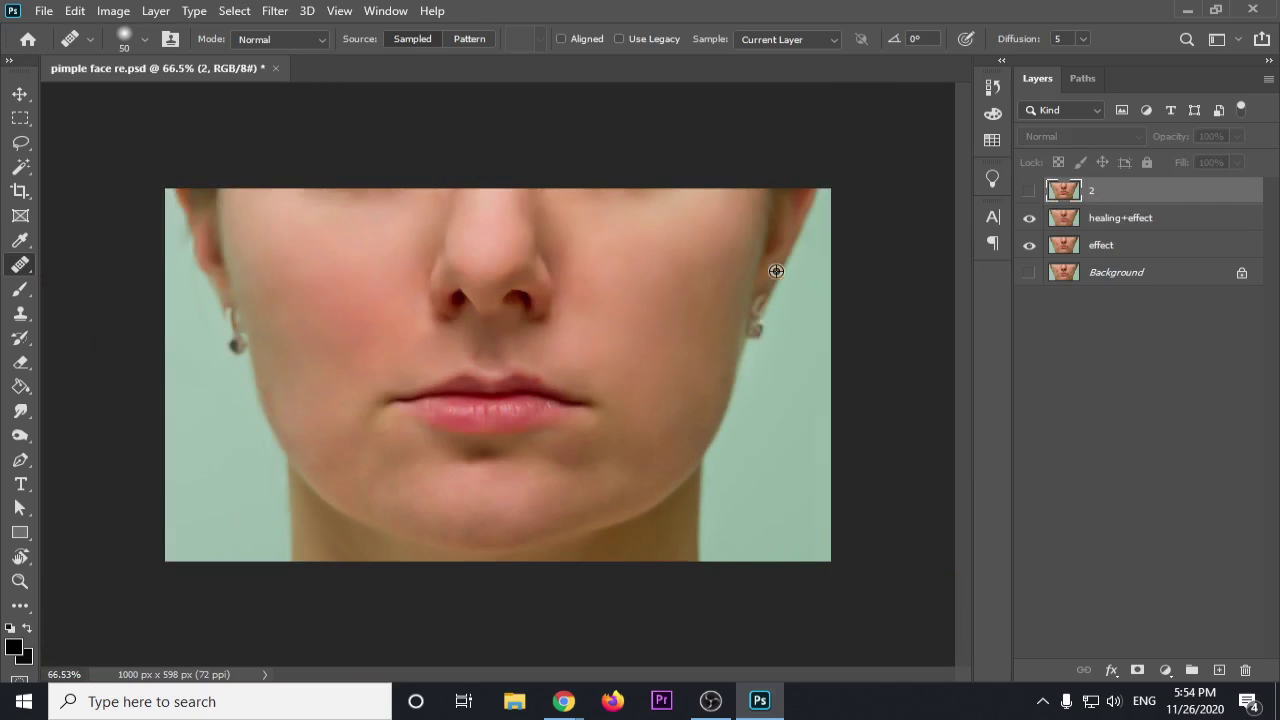
left_click(1030, 190)
left_click(1030, 190)
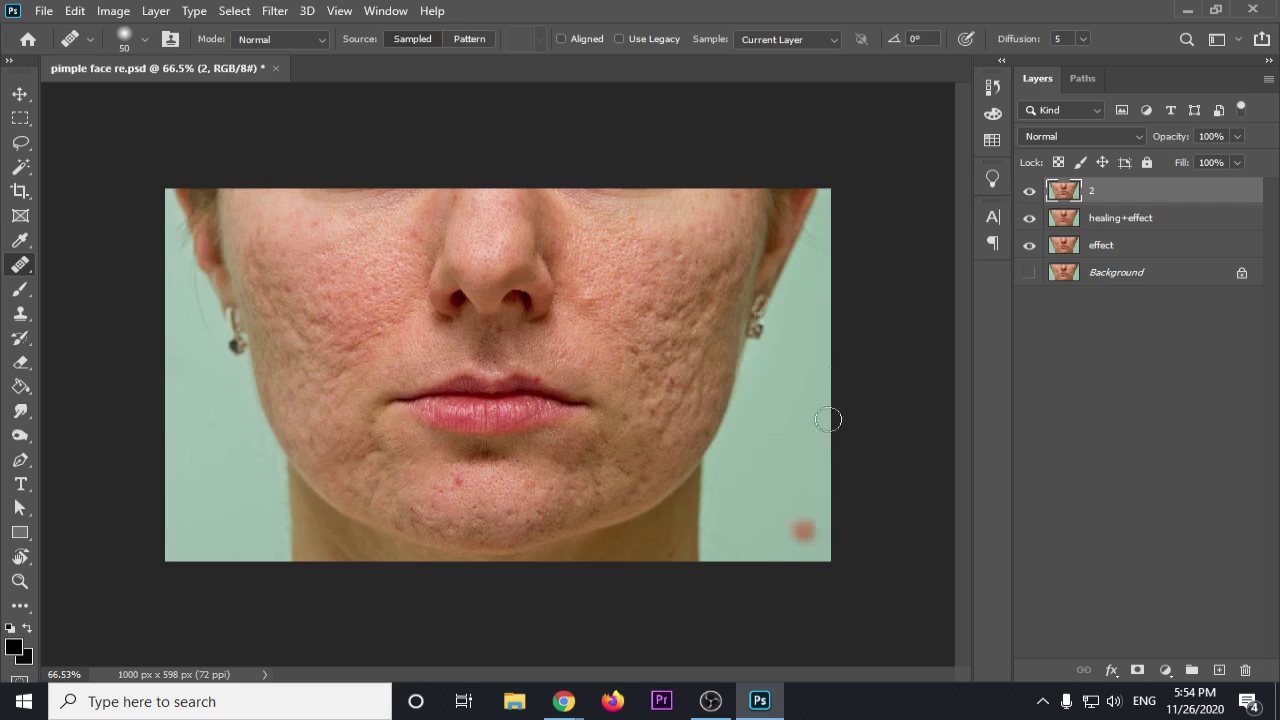
scroll(211, 217, "up", 4)
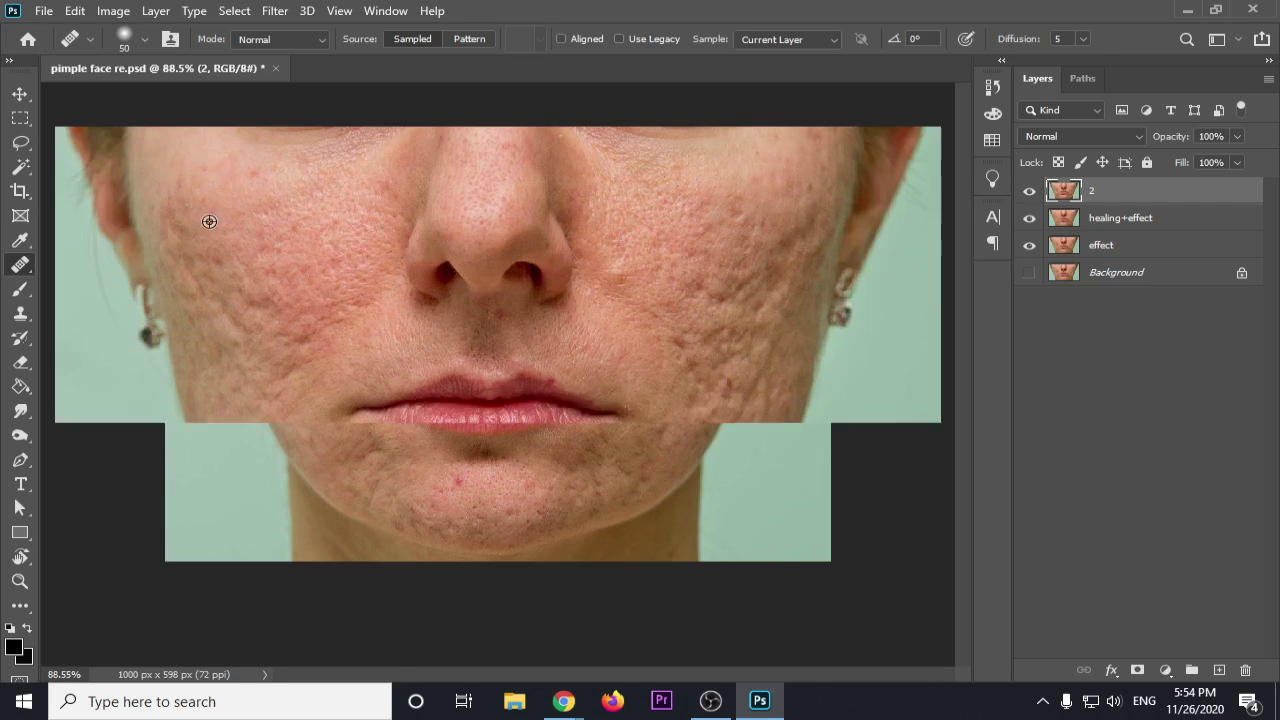
scroll(110, 215, "down", 1)
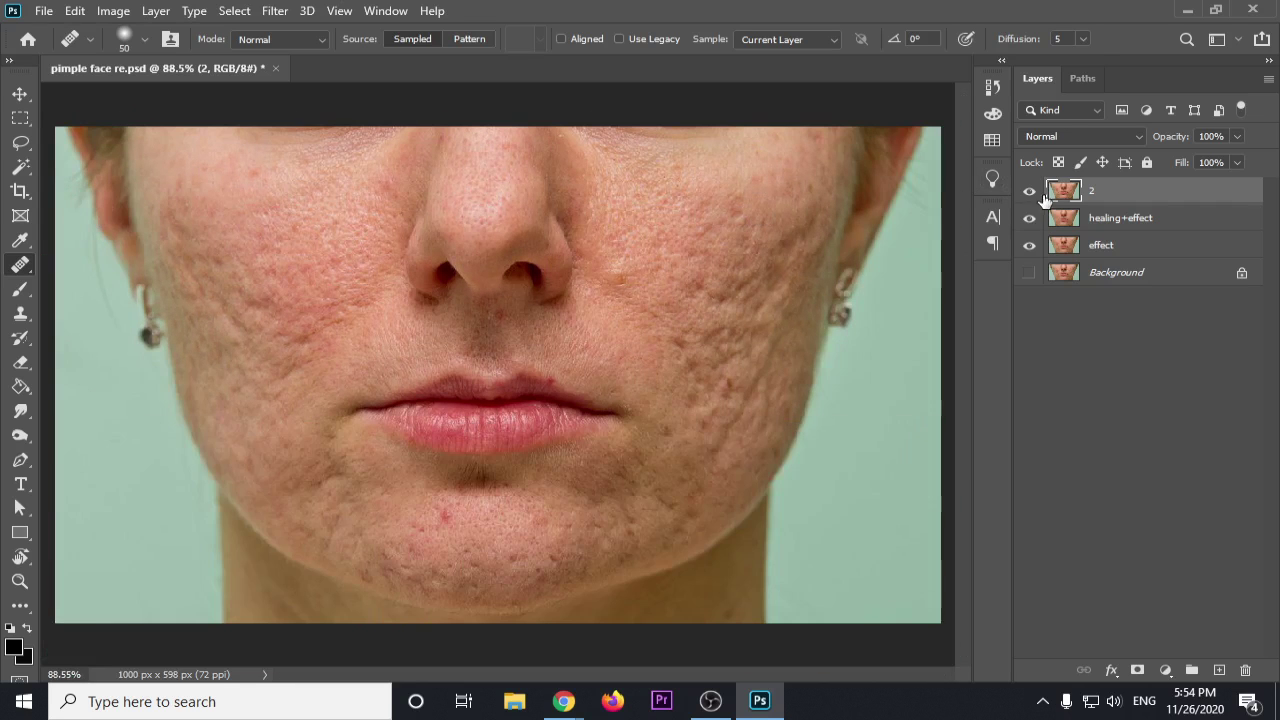
left_click(1029, 191)
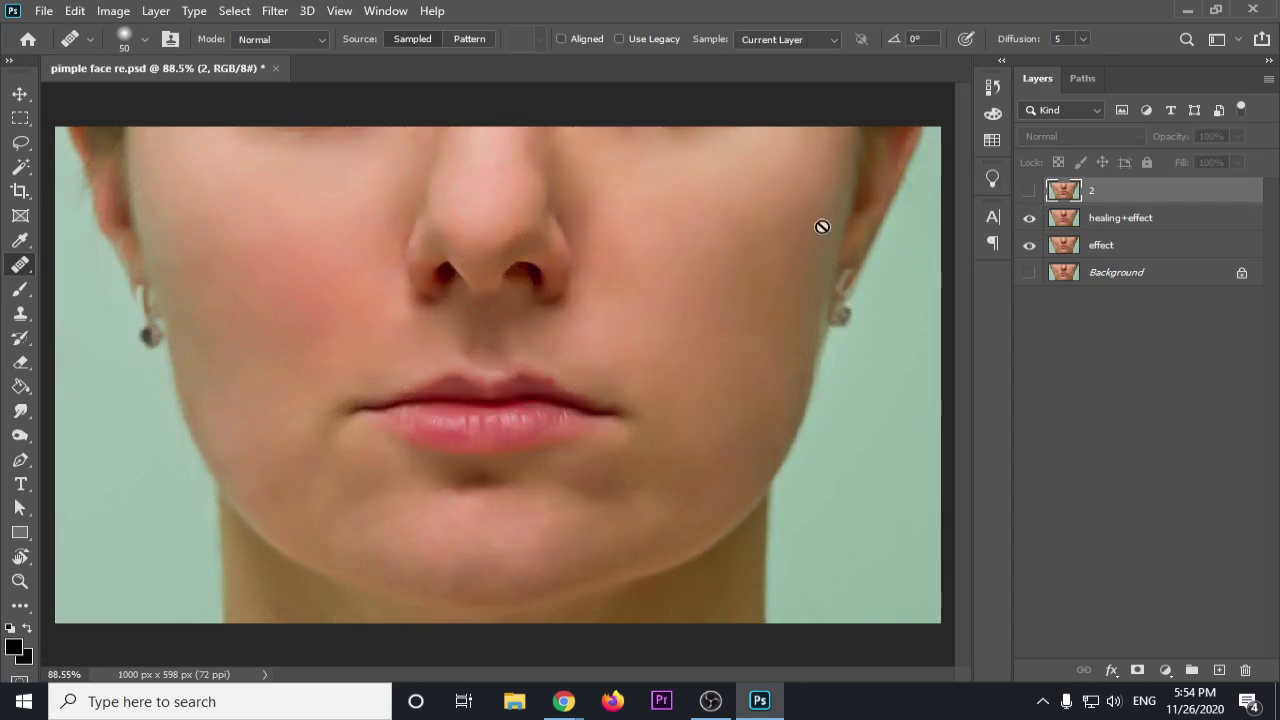
Step: Make layer 2 visible again and examine its unretouched skin on the cheeks and around the nose
scroll(70, 226, "down", 2)
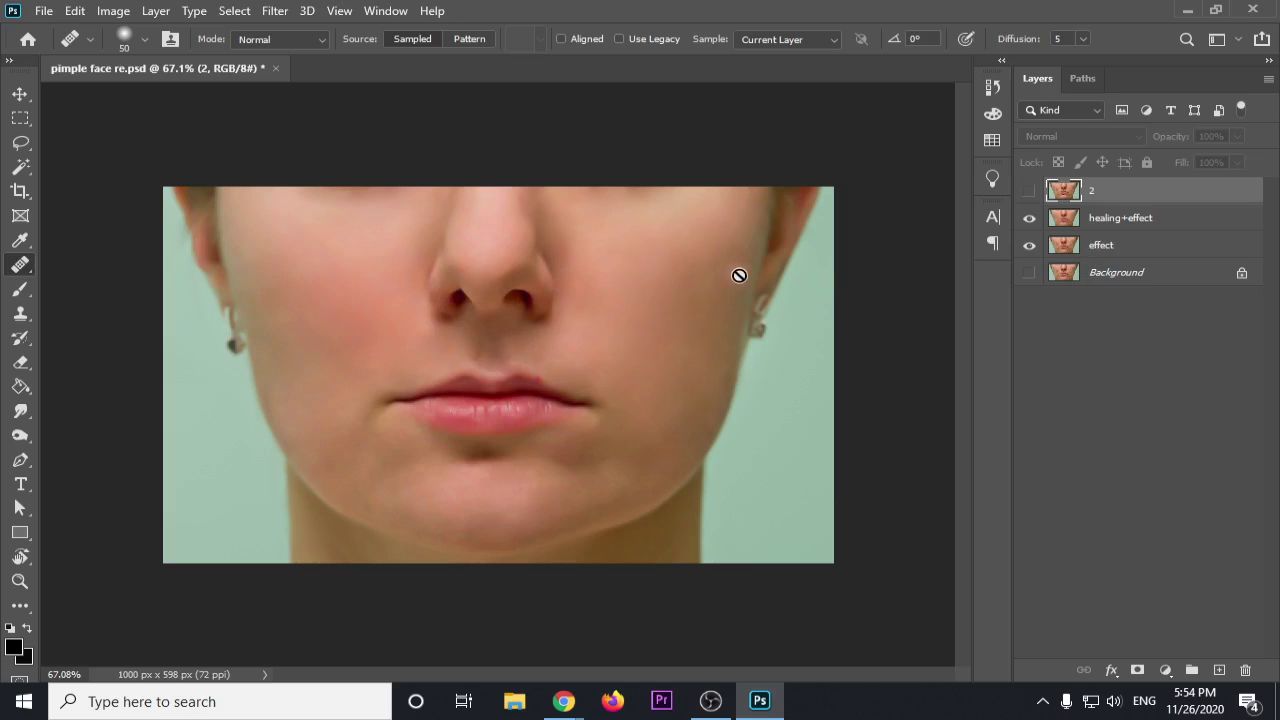
left_click(1030, 191)
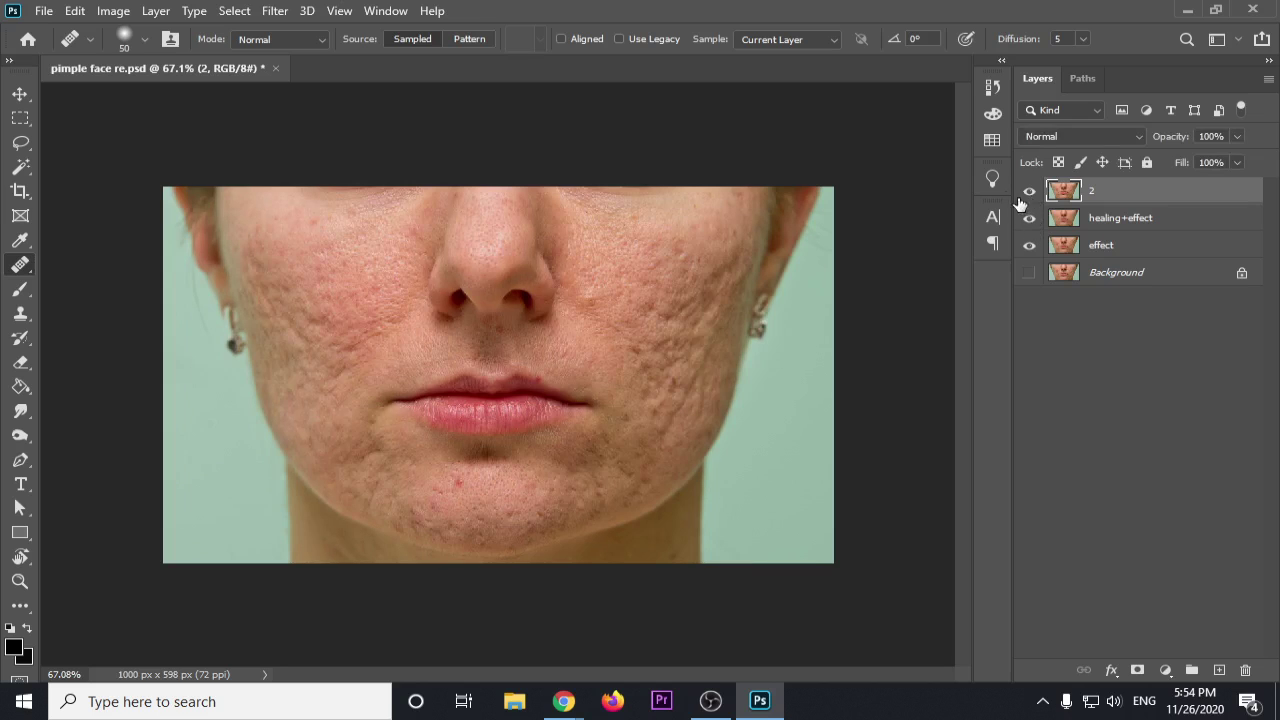
scroll(445, 293, "up", 3)
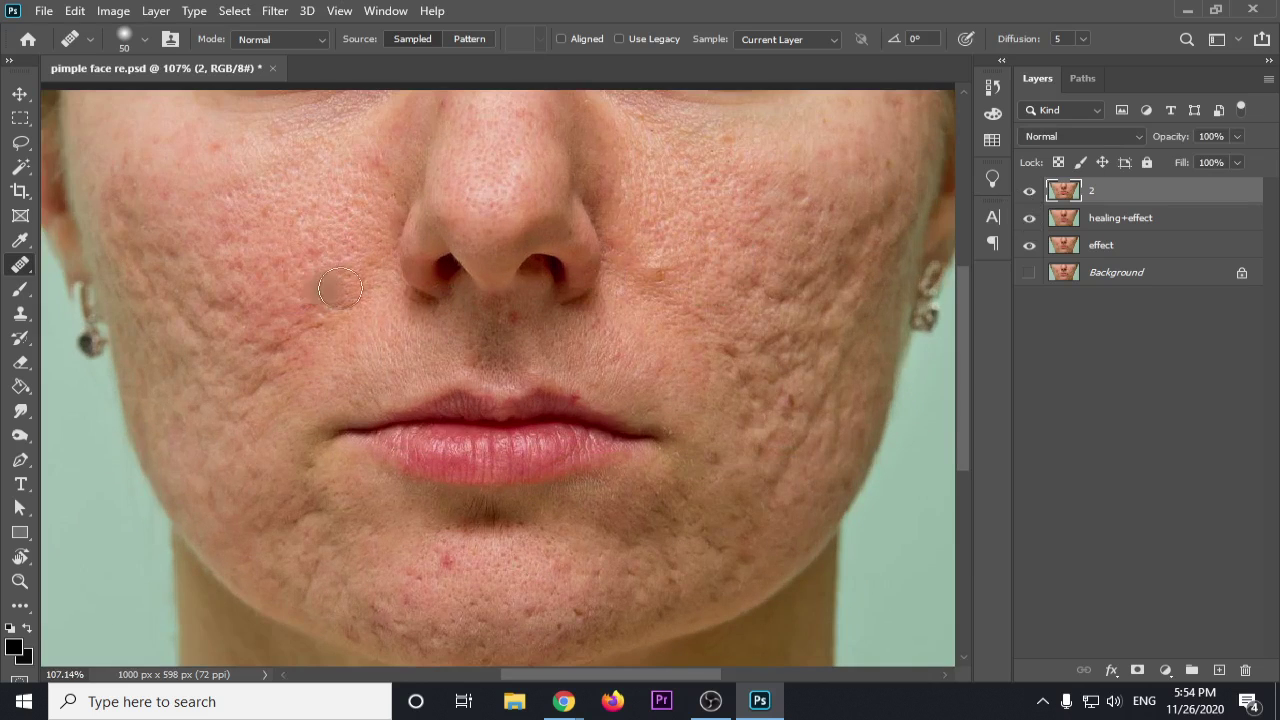
left_click(414, 264)
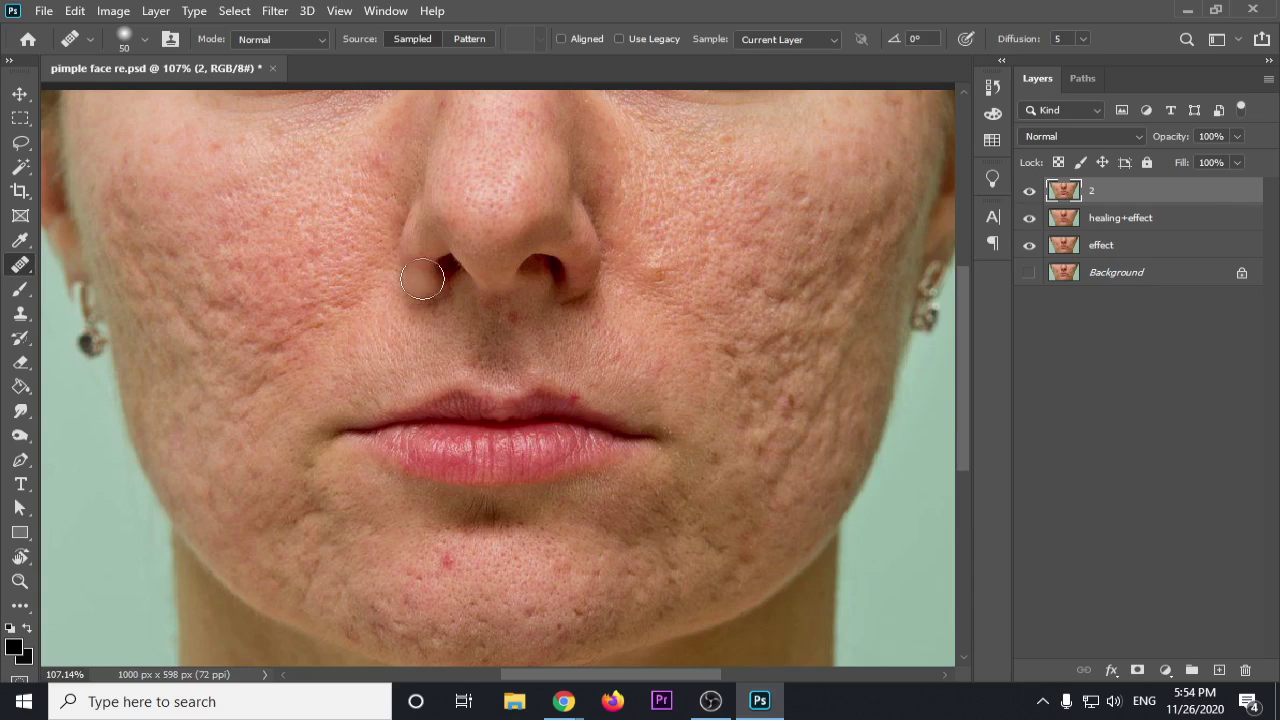
Step: Add a white layer mask to layer 2, which holds the unretouched skin
left_click(685, 212)
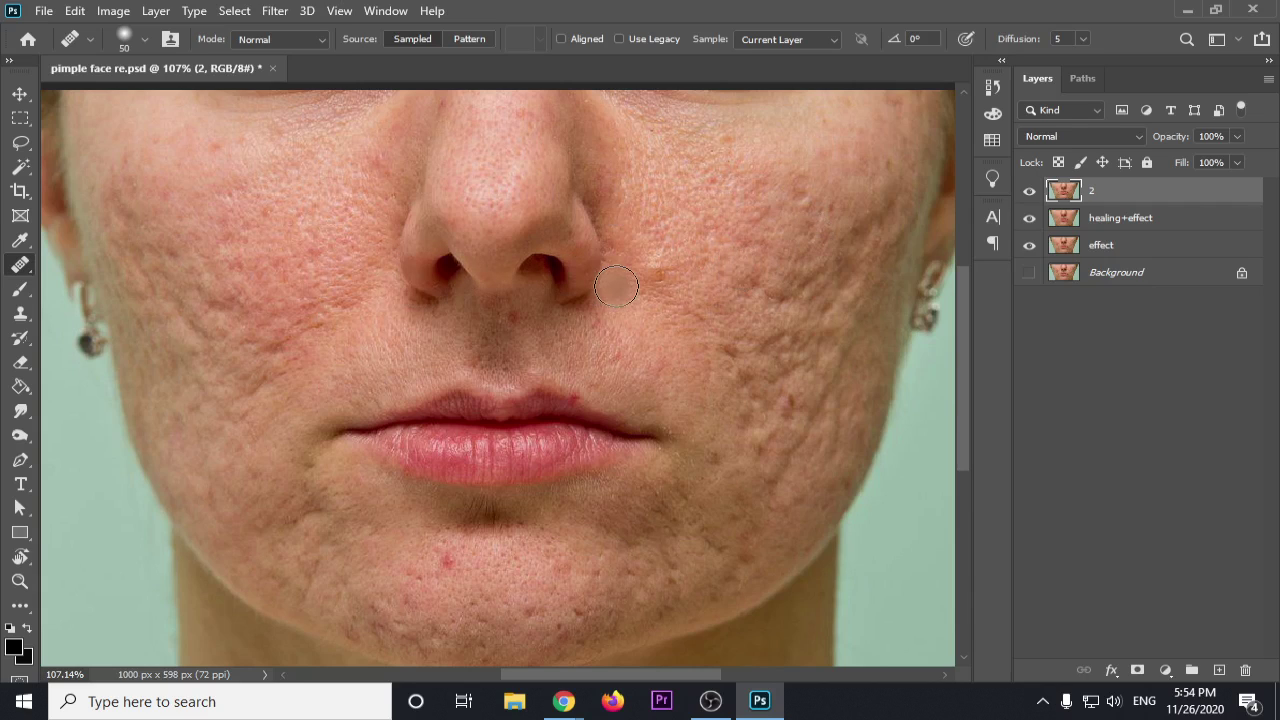
left_click(782, 190)
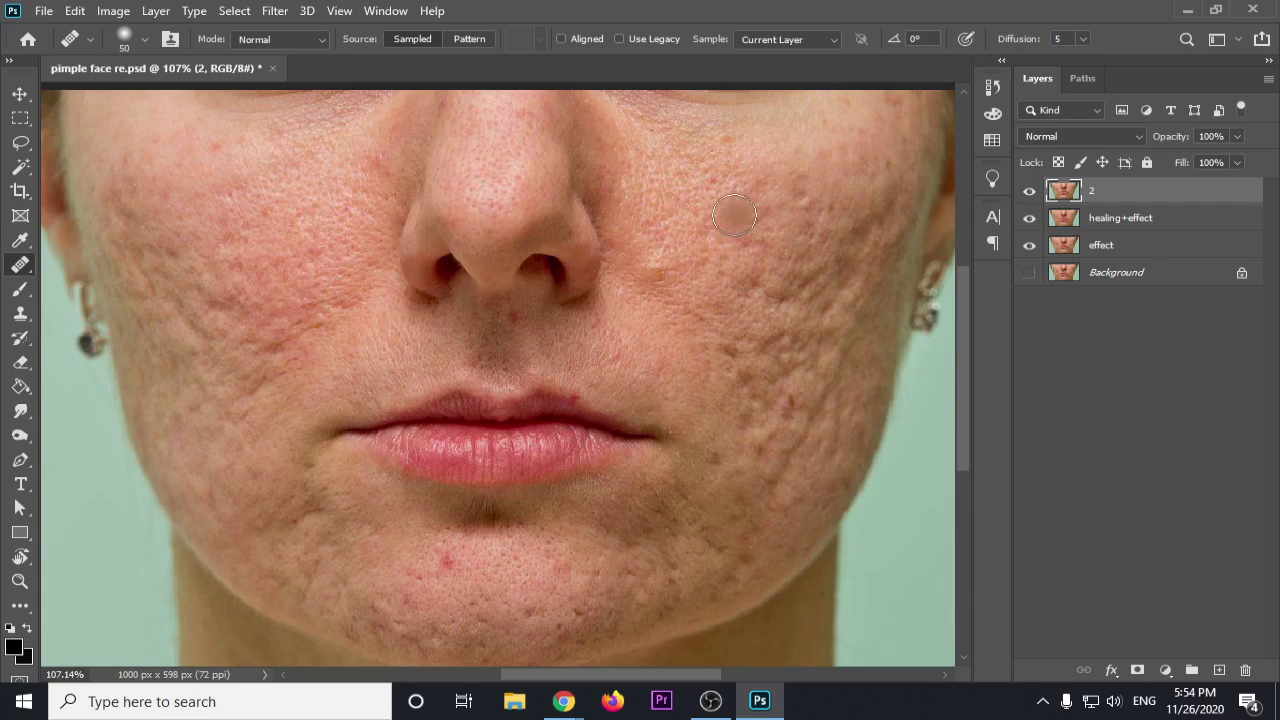
scroll(703, 243, "down", 2)
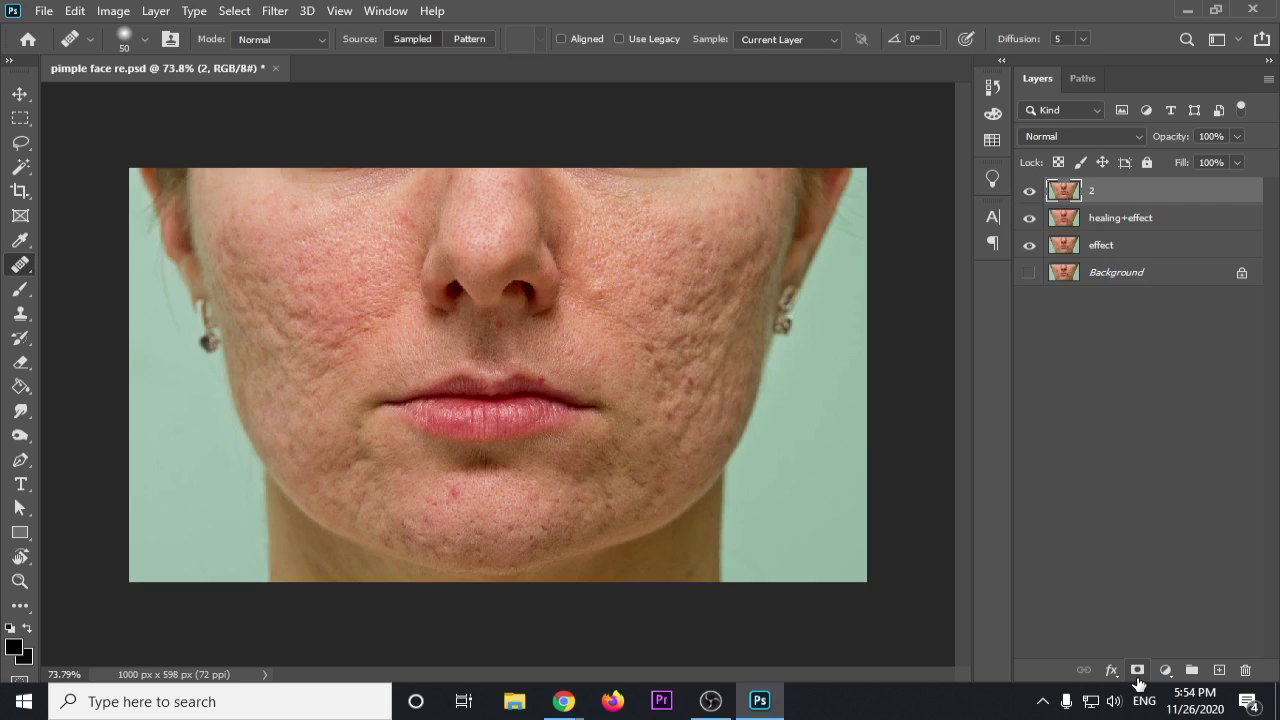
left_click(1137, 671)
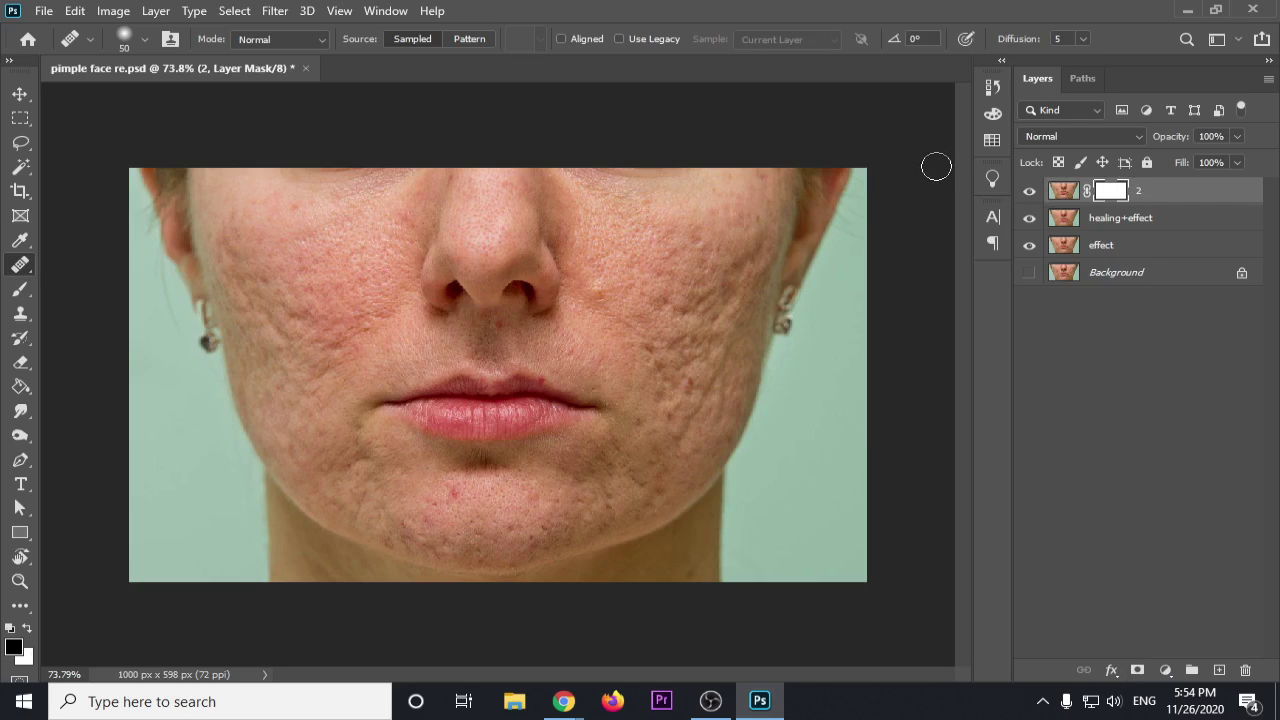
Step: Choose the Brush tool and set its opacity and flow both to 100%
left_click(20, 291)
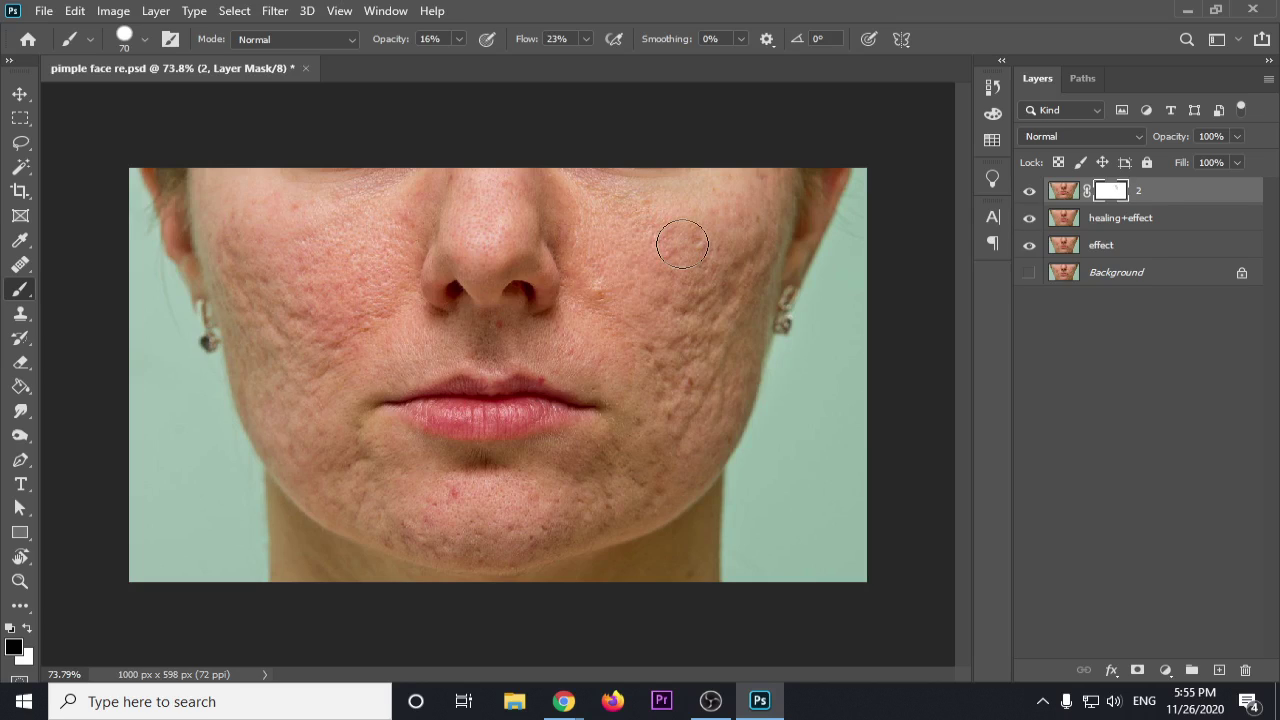
left_click(459, 40)
left_click_drag(486, 61, 720, 62)
left_click(586, 39)
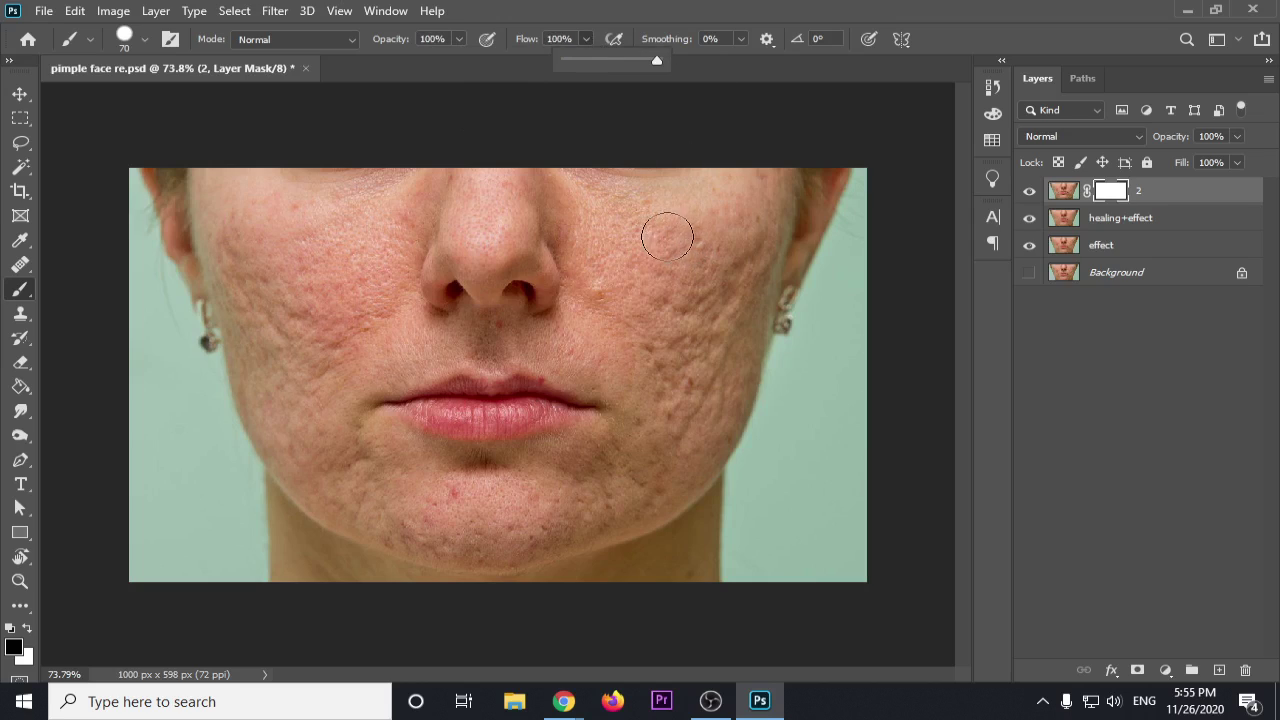
Step: Try painting black on layer 2's mask with a hard brush over the cheek beside the nose, and undo the stroke
left_click_drag(615, 235, 640, 285)
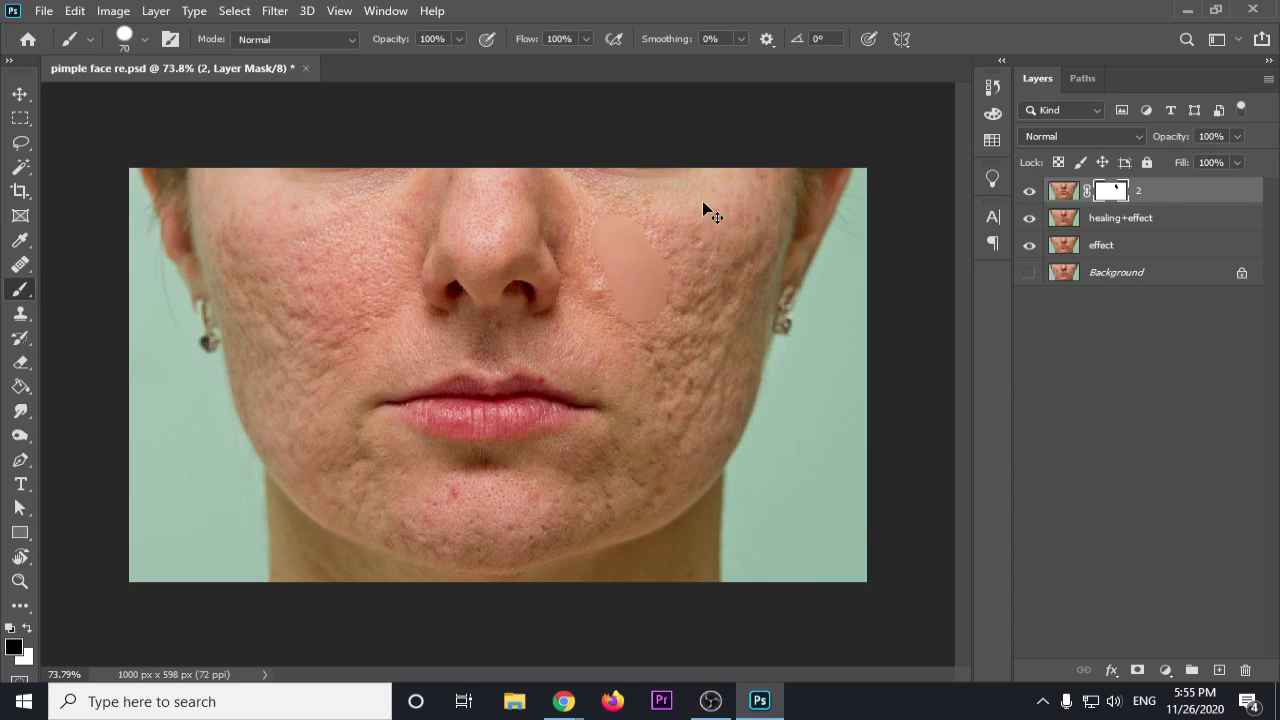
right_click(688, 215)
left_click(653, 217)
key("ctrl+z")
Step: Lower the brush hardness to get a soft edge for painting on the mask
right_click(660, 230)
left_click_drag(847, 325, 733, 316)
left_click(703, 112)
Step: Try masking out layer 2's rough skin on the left-hand cheek with the soft brush at full flow, enlarging it to 175
scroll(722, 263, "up", 2)
scroll(722, 263, "up", 1)
scroll(722, 263, "up", 3)
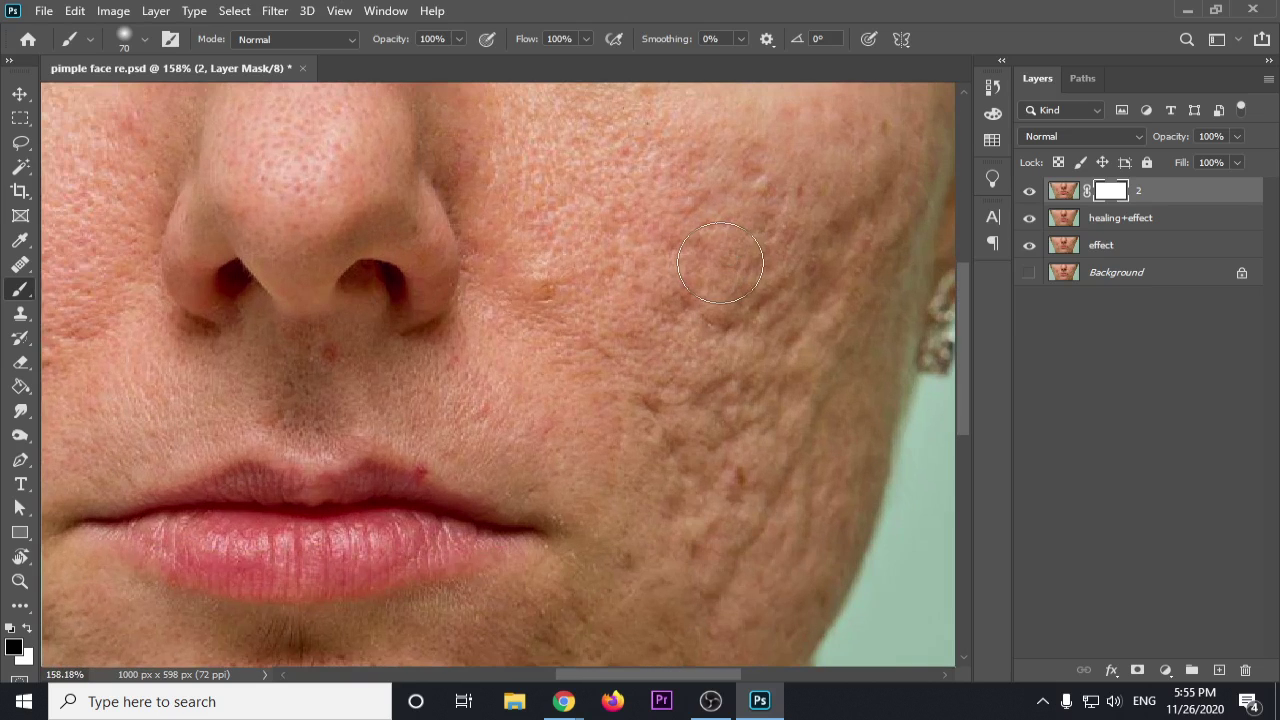
left_click_drag(546, 426, 626, 254)
scroll(224, 240, "up", 2)
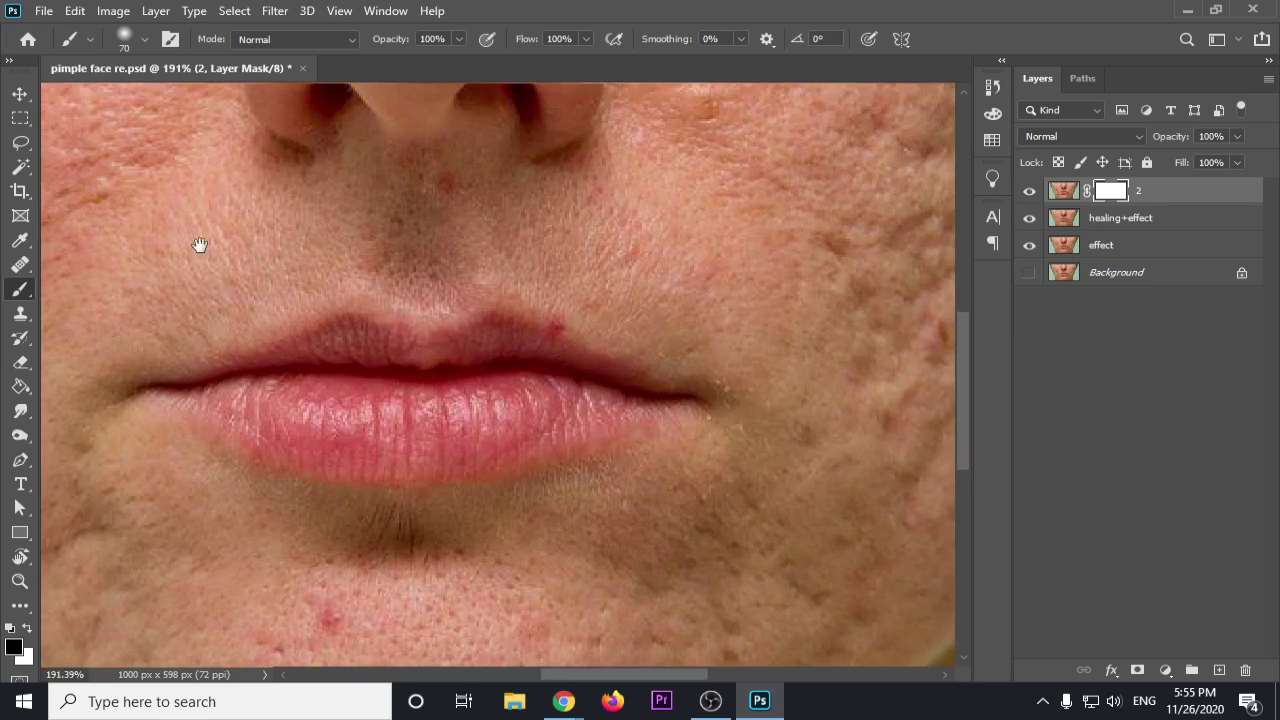
left_click_drag(198, 245, 360, 270)
left_click(271, 279)
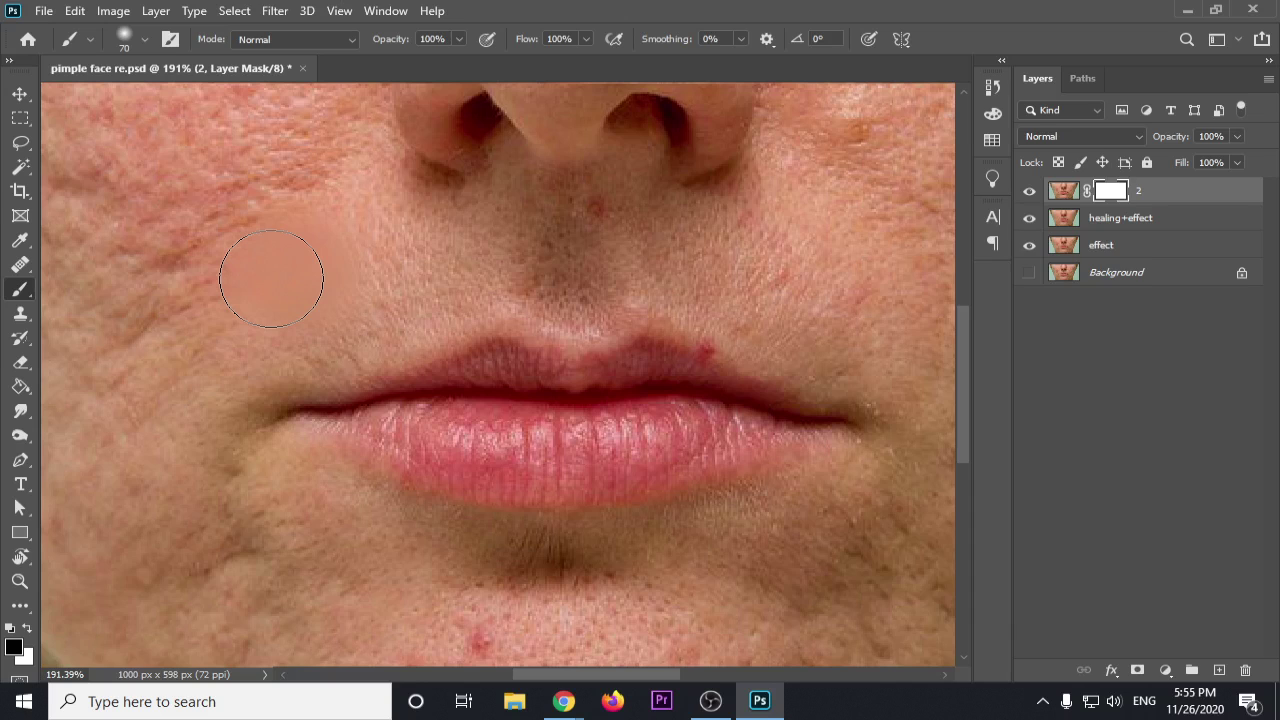
scroll(235, 274, "down", 10)
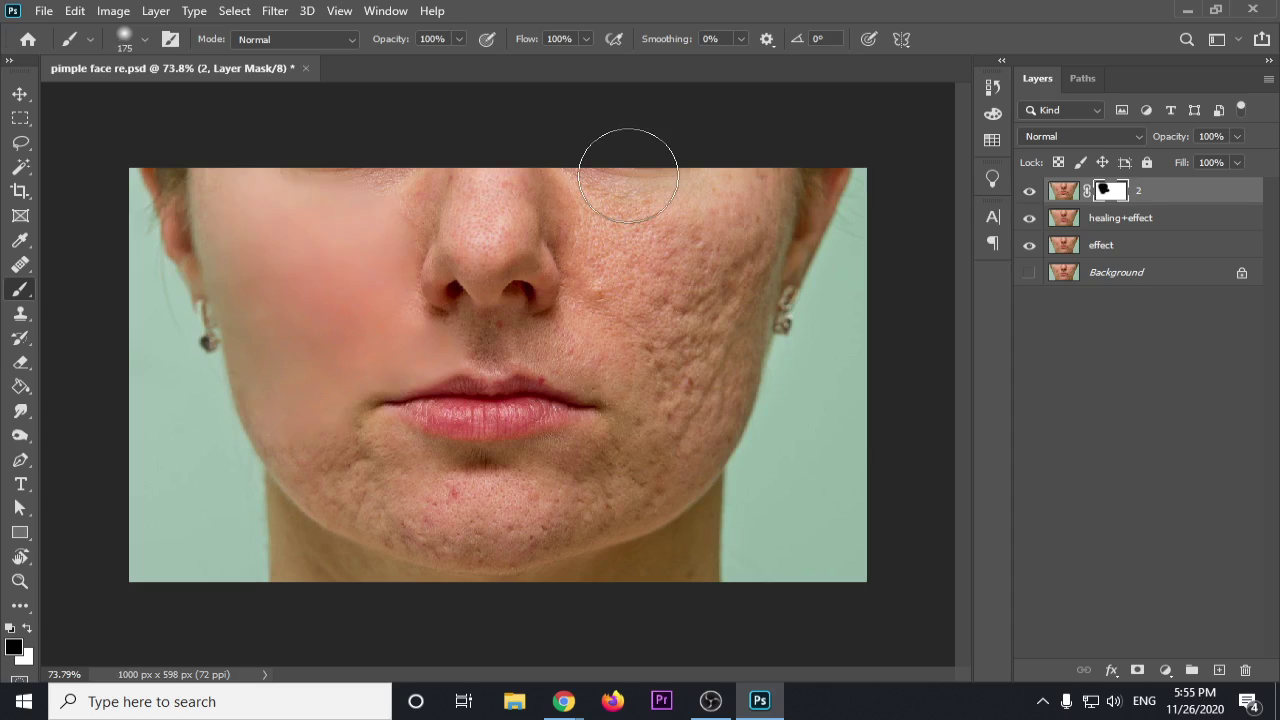
Step: Compare the face with layer 2 hidden and shown, and undo the mask painting on the cheek
left_click(1029, 191)
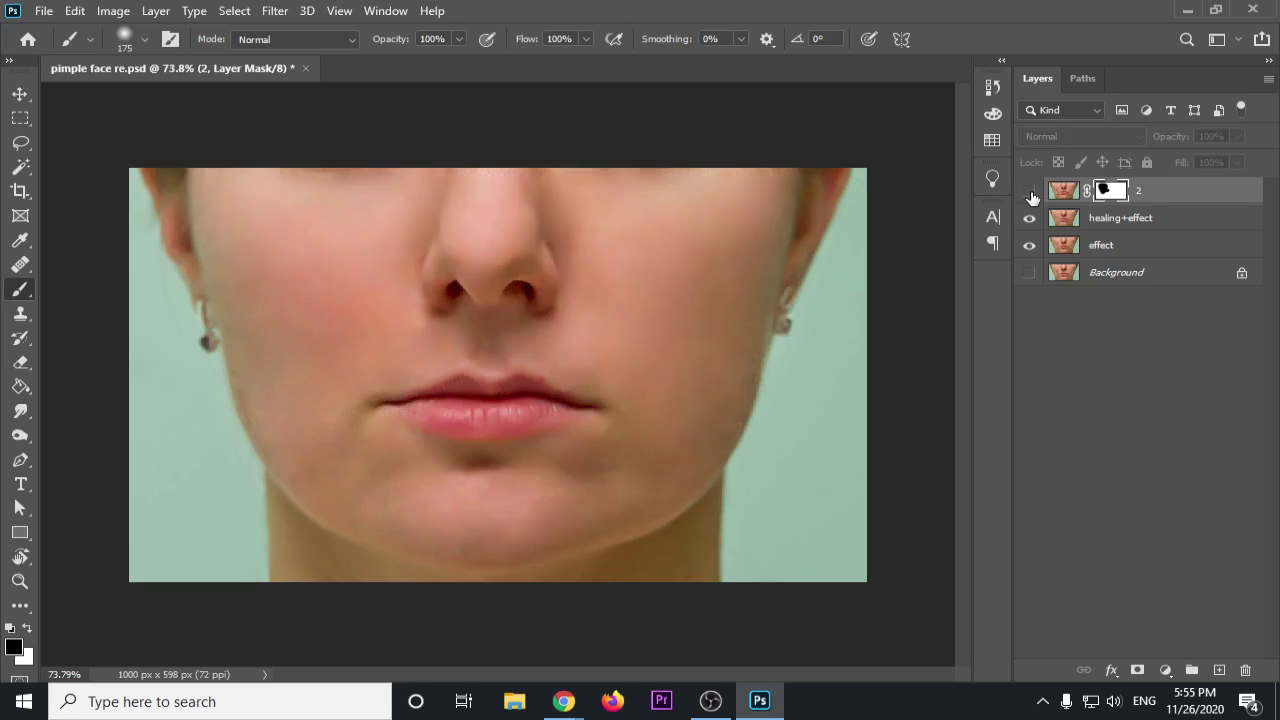
left_click(1030, 193)
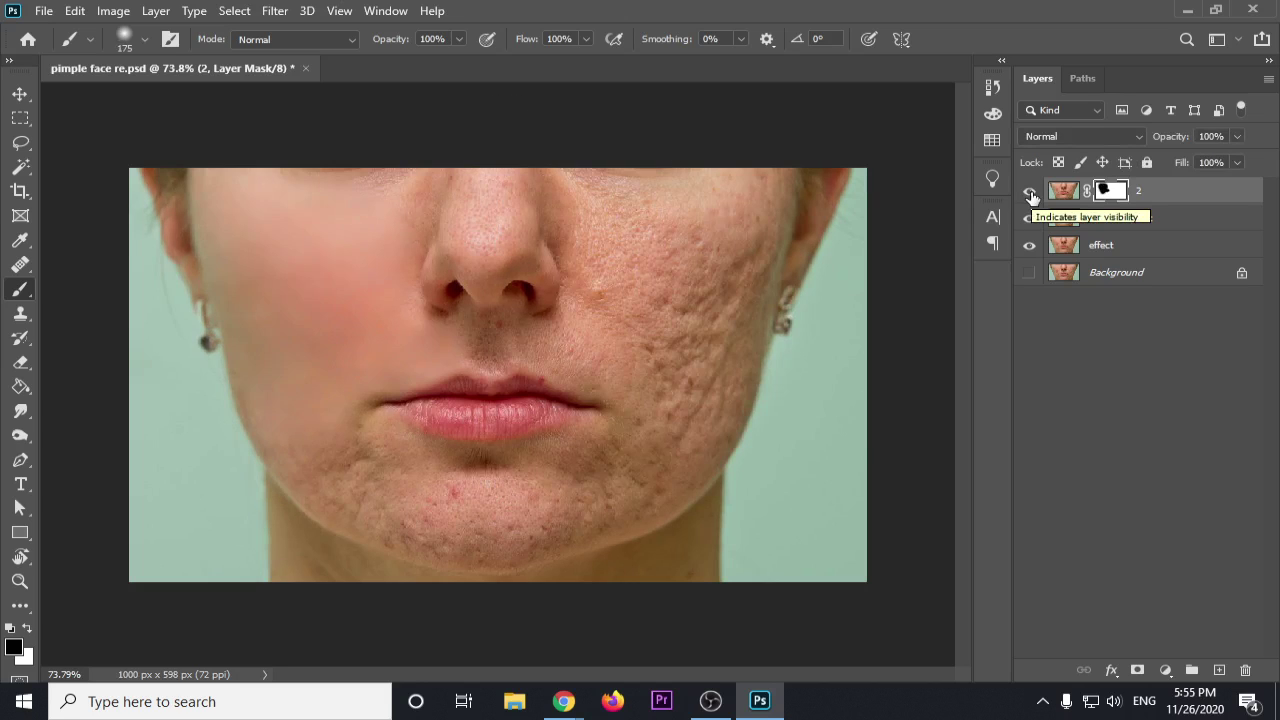
left_click(1030, 193)
key("ctrl+z")
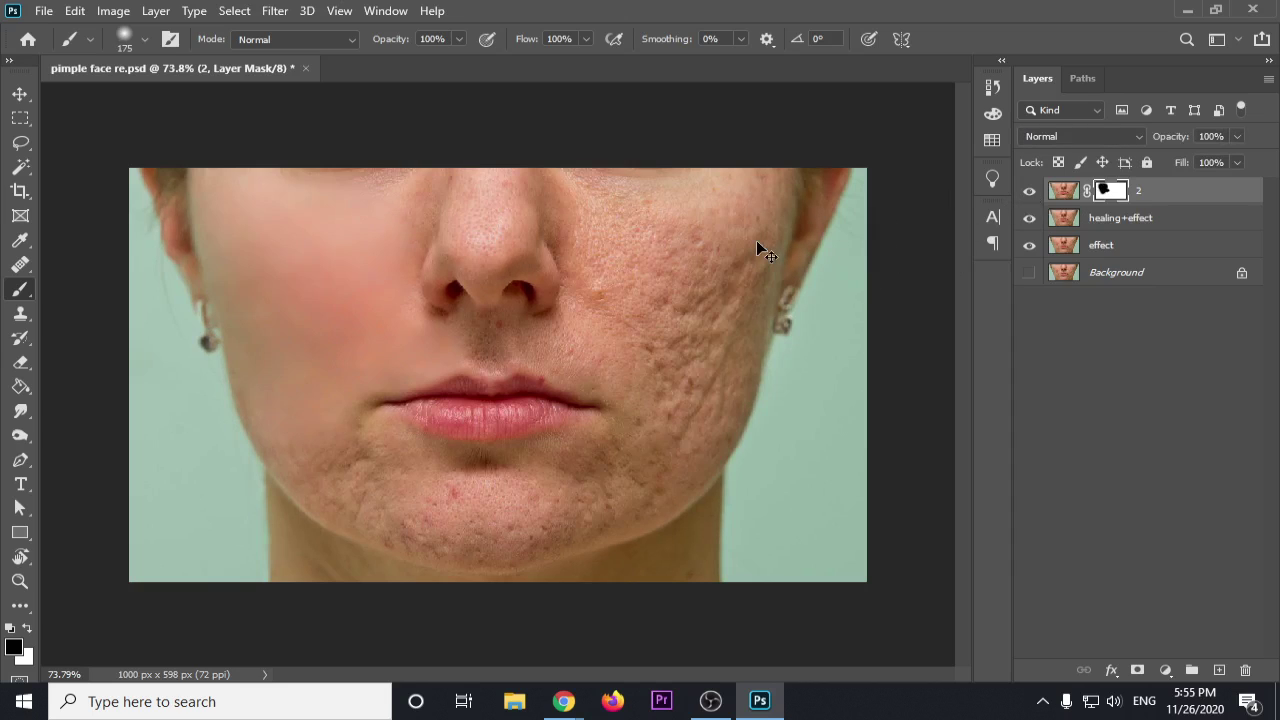
key("ctrl+z")
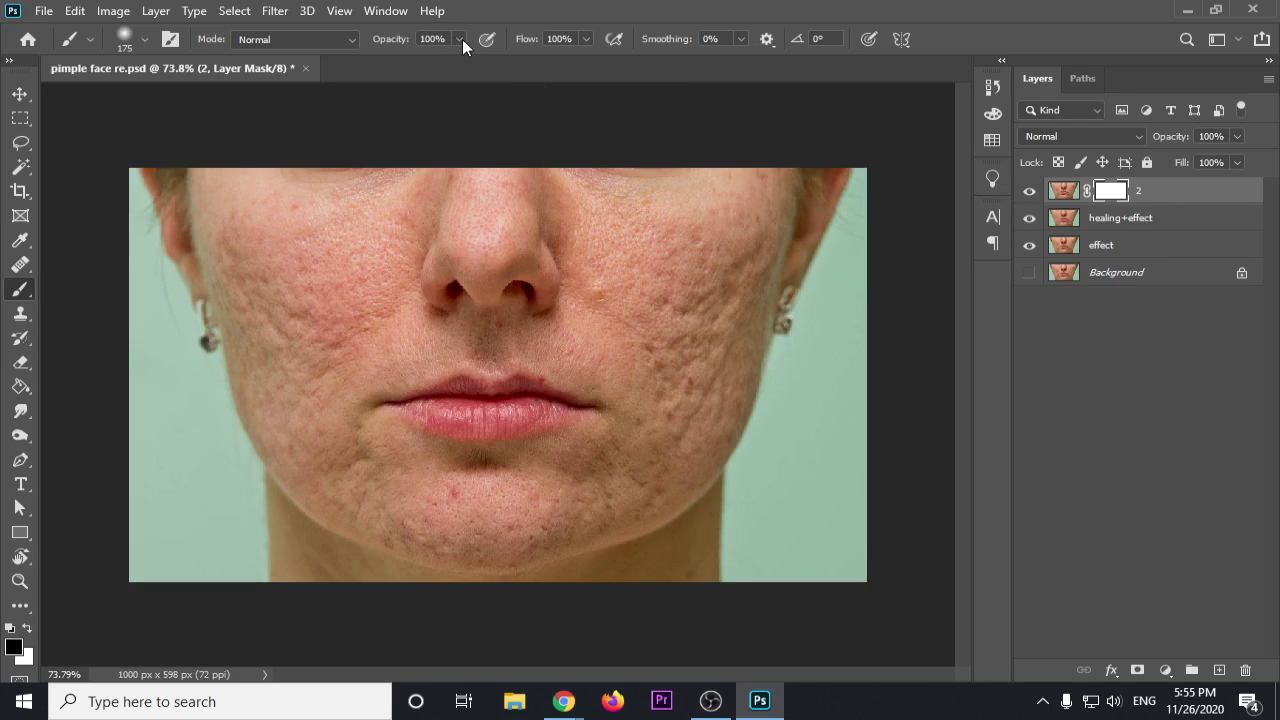
Step: Set the brush flow to 60% and paint black on layer 2's mask over the left-hand cheek
left_click(587, 42)
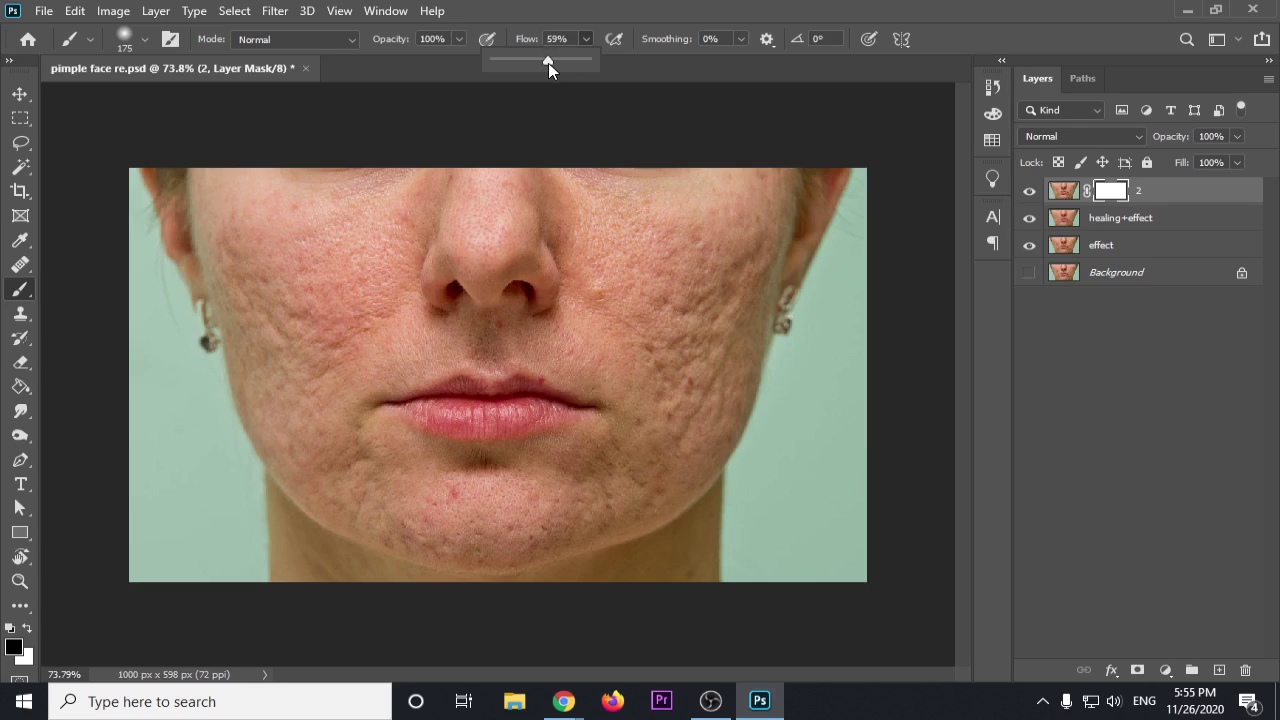
left_click_drag(548, 63, 549, 64)
left_click(262, 234)
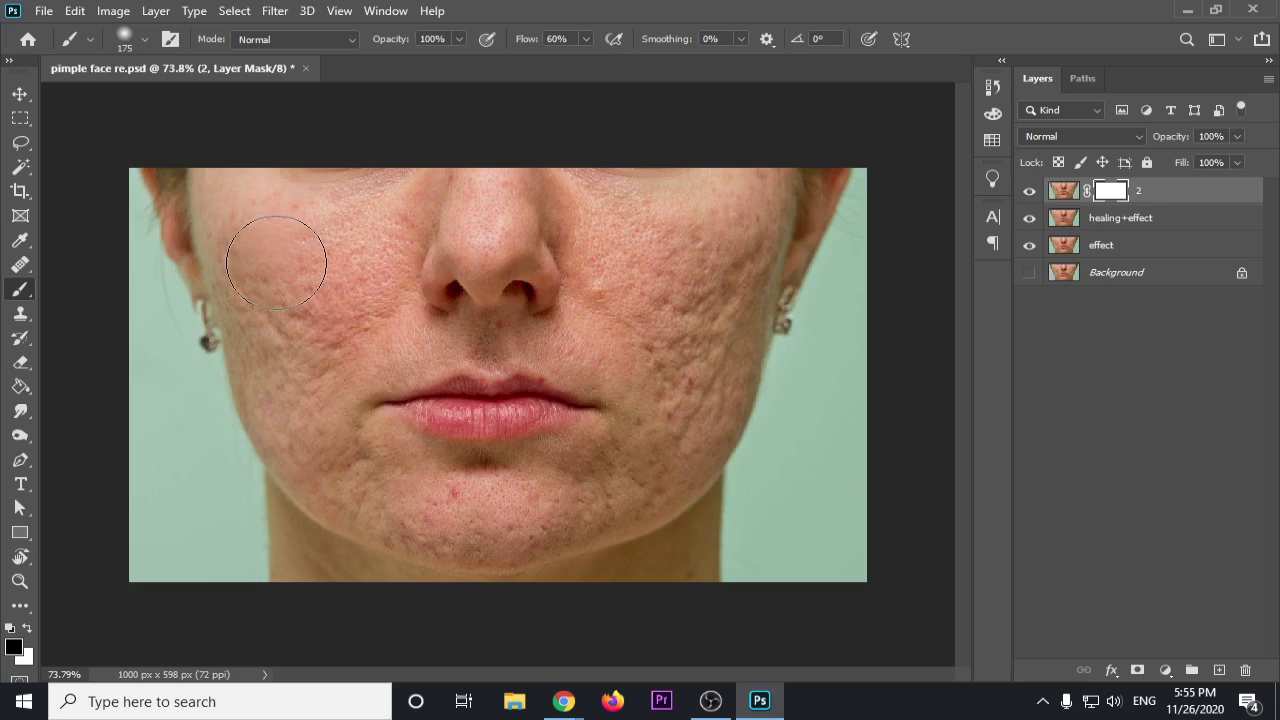
left_click_drag(276, 262, 372, 229)
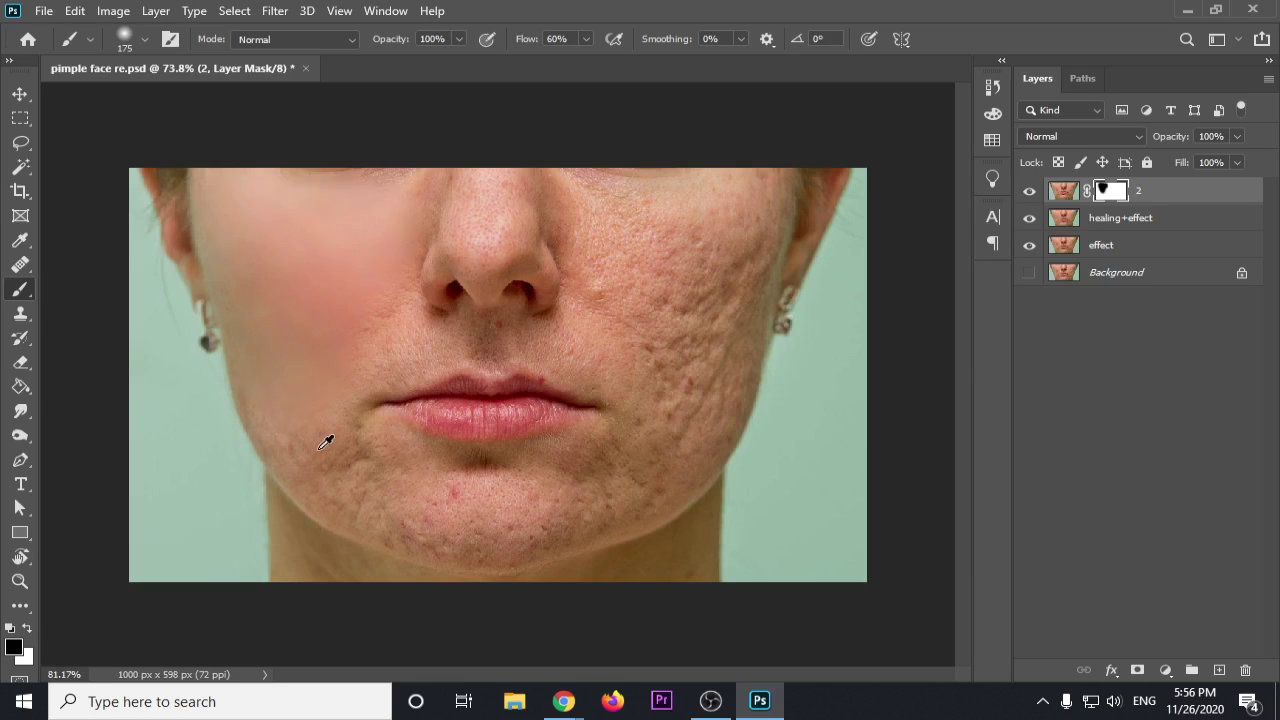
Step: Reduce the brush size to 80 and mask out the rough skin between the left-hand nostril and the mouth corner
scroll(325, 441, "up", 1)
scroll(325, 441, "up", 6)
key("bracketleft")
key("bracketleft")
key("bracketleft")
key("bracketleft")
key("bracketleft")
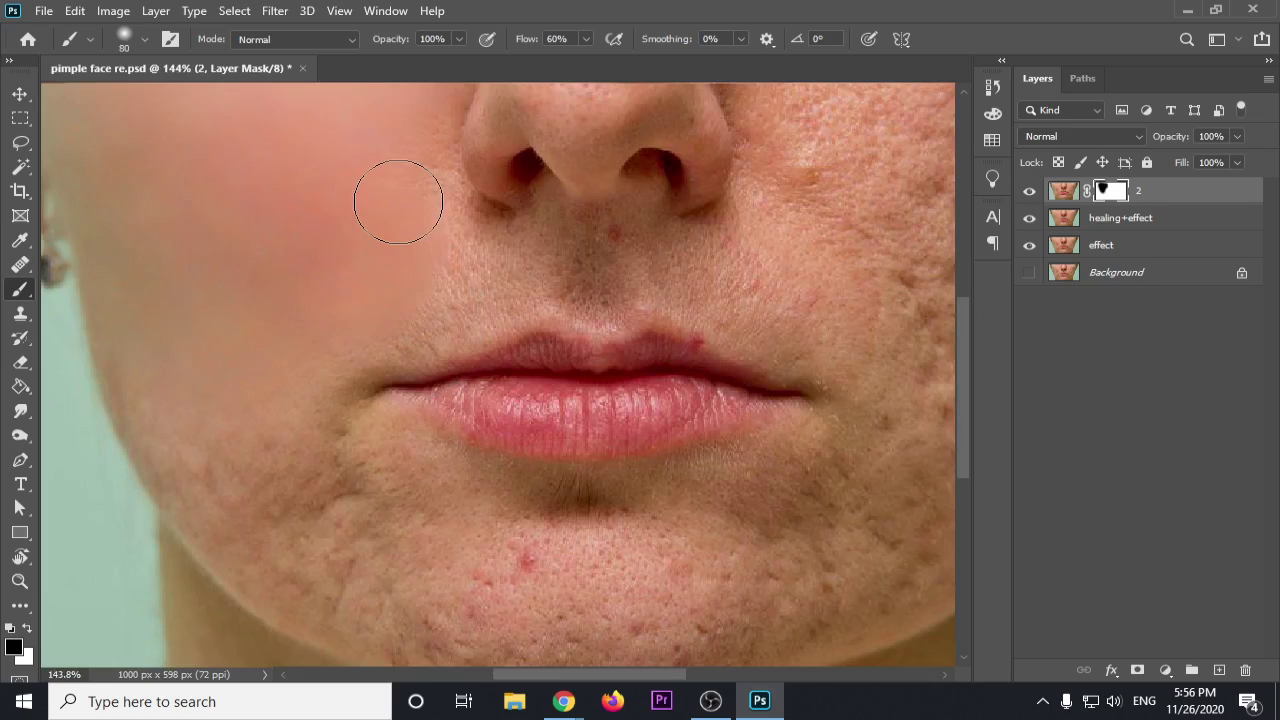
mouse_move(377, 308)
left_mouse_down()
mouse_move(418, 121)
mouse_move(412, 305)
left_mouse_up()
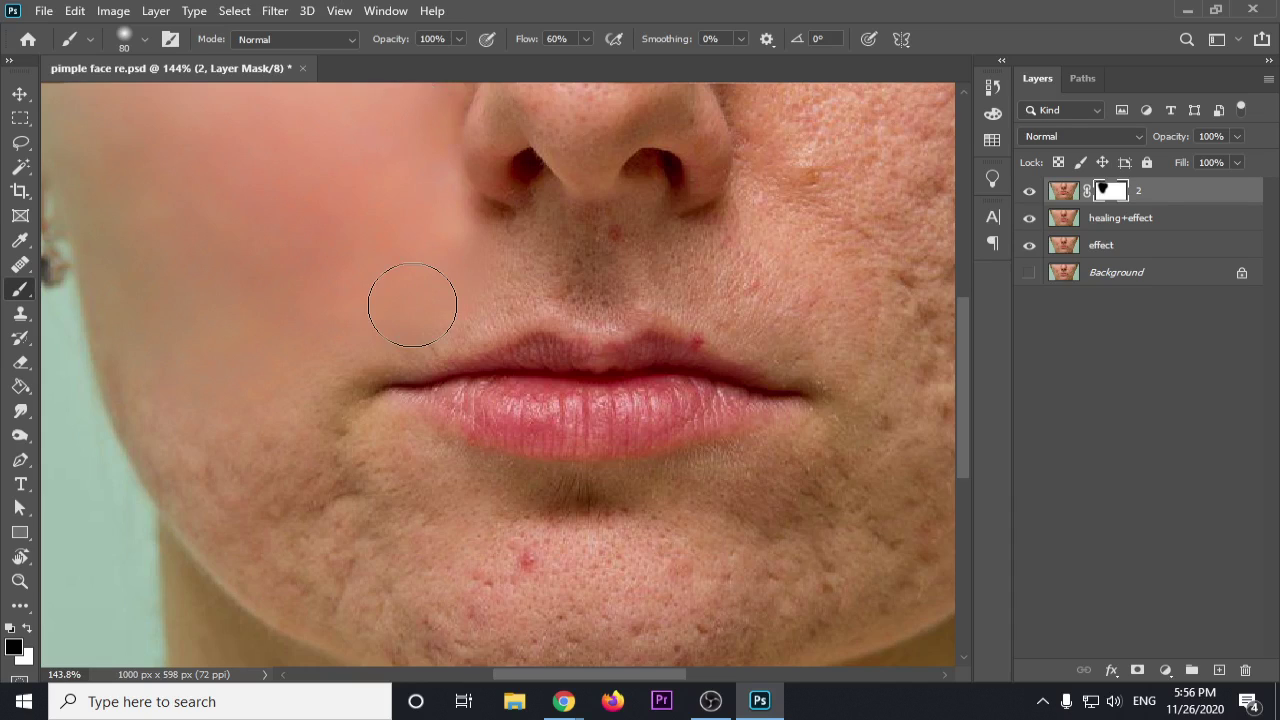
Step: Paint black on layer 2's mask along the left-hand jaw, across the chin and up the right-hand jawline
mouse_move(220, 500)
left_mouse_down()
mouse_move(267, 469)
mouse_move(380, 530)
mouse_move(362, 547)
left_mouse_up()
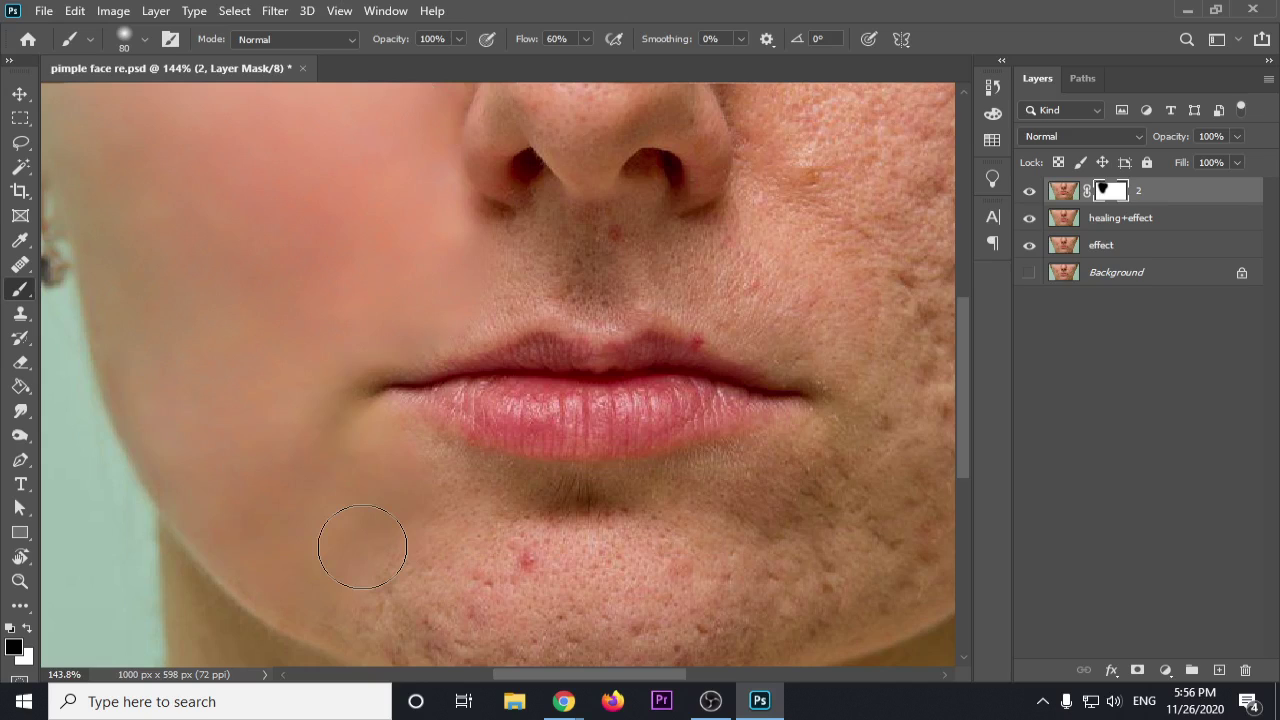
left_click_drag(362, 547, 600, 545)
left_click_drag(625, 365, 515, 160)
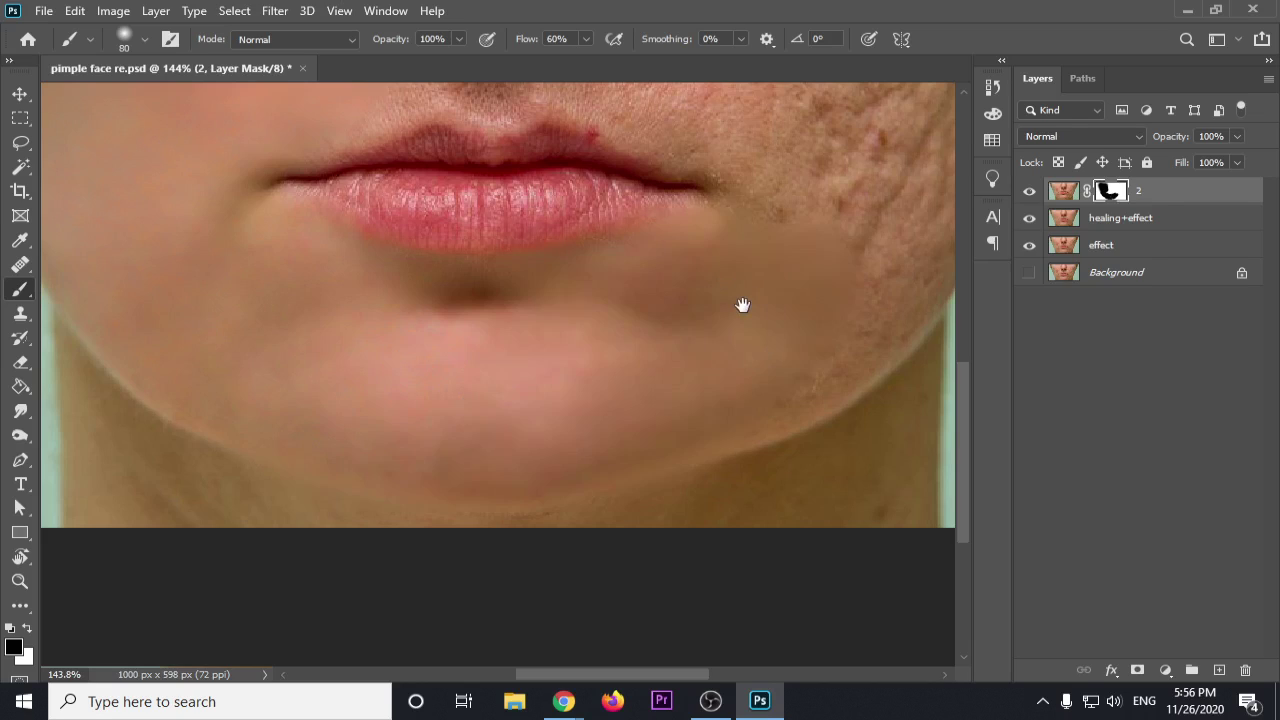
left_click_drag(743, 306, 521, 373)
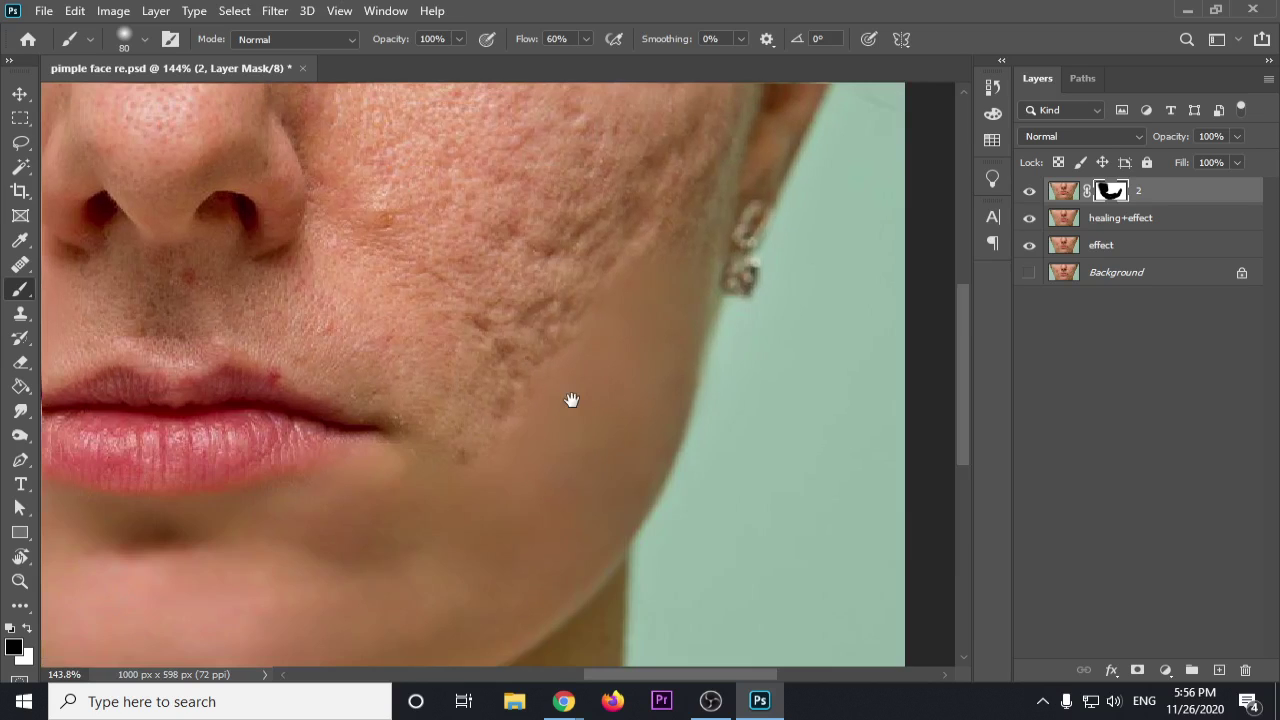
left_click_drag(571, 400, 569, 408)
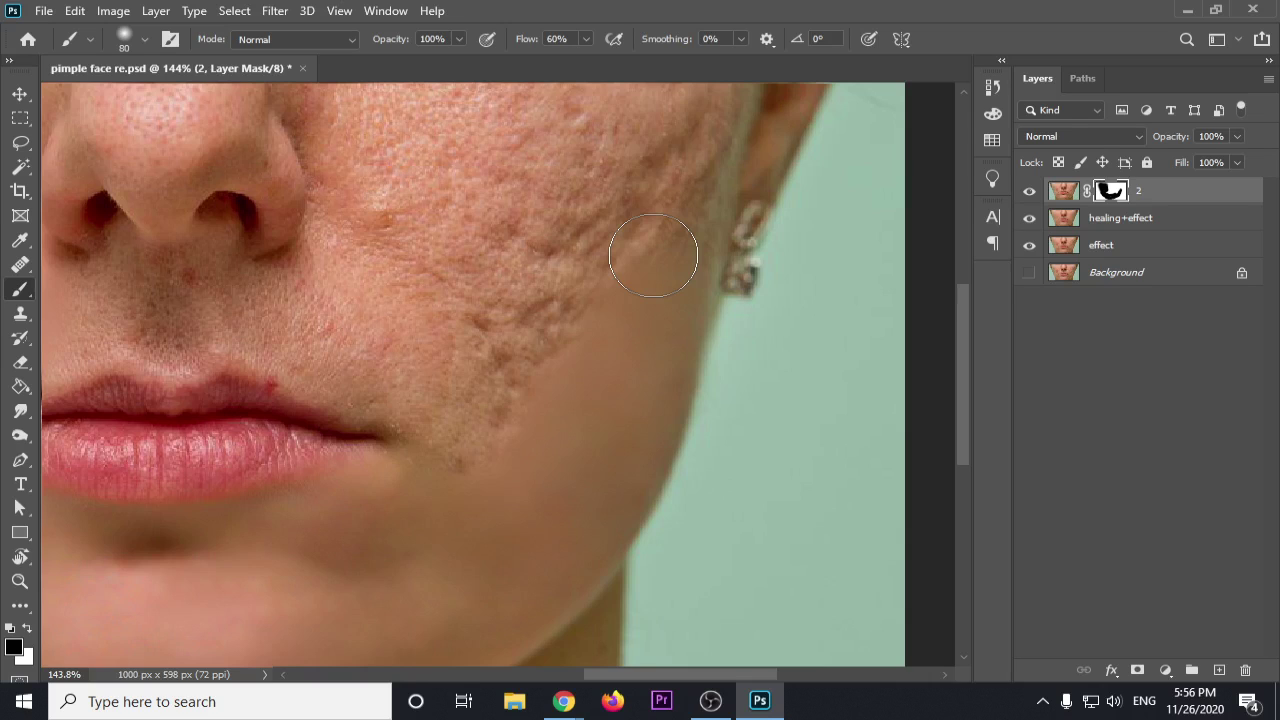
Step: Mask out the rough skin on the right-hand cheek up to below the eye, reducing the brush size to 60
scroll(653, 256, "up", 4)
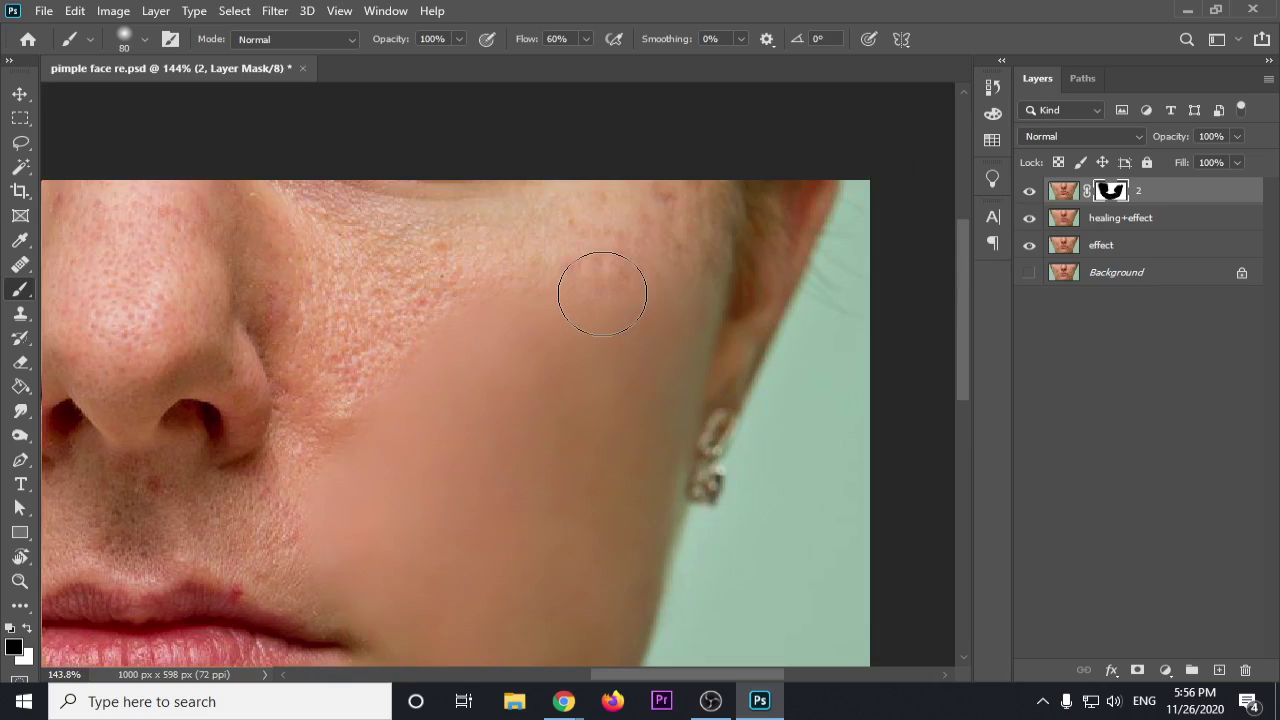
key("bracketleft")
left_click_drag(602, 294, 562, 231)
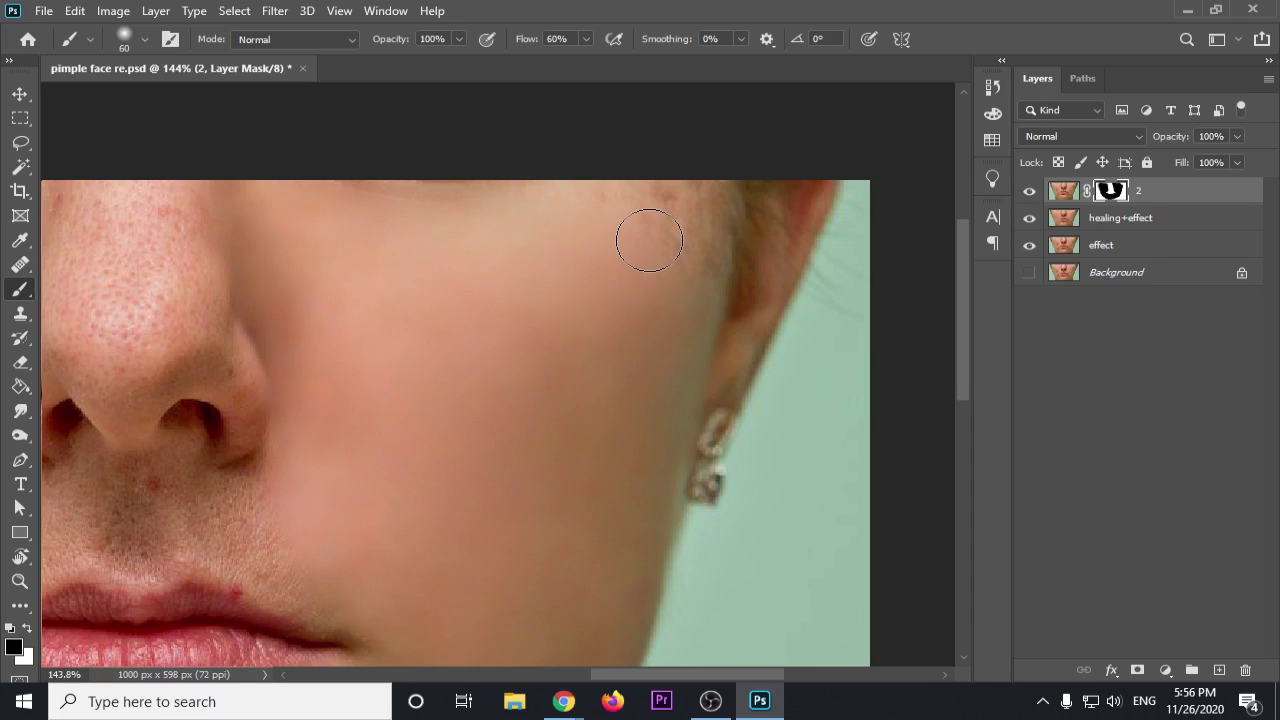
Step: Mask out the remaining skin on the nose and above the lips, using a size 20 brush near the upper lip edge
scroll(497, 308, "left", 3)
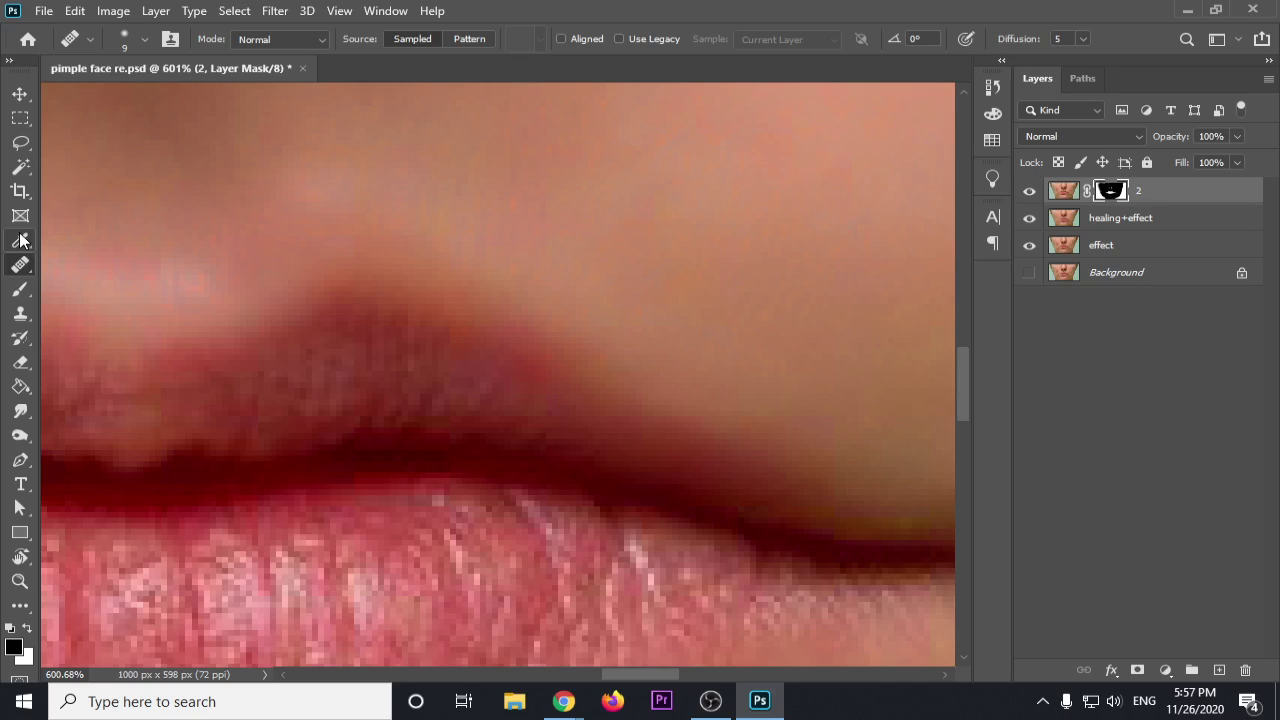
key("b")
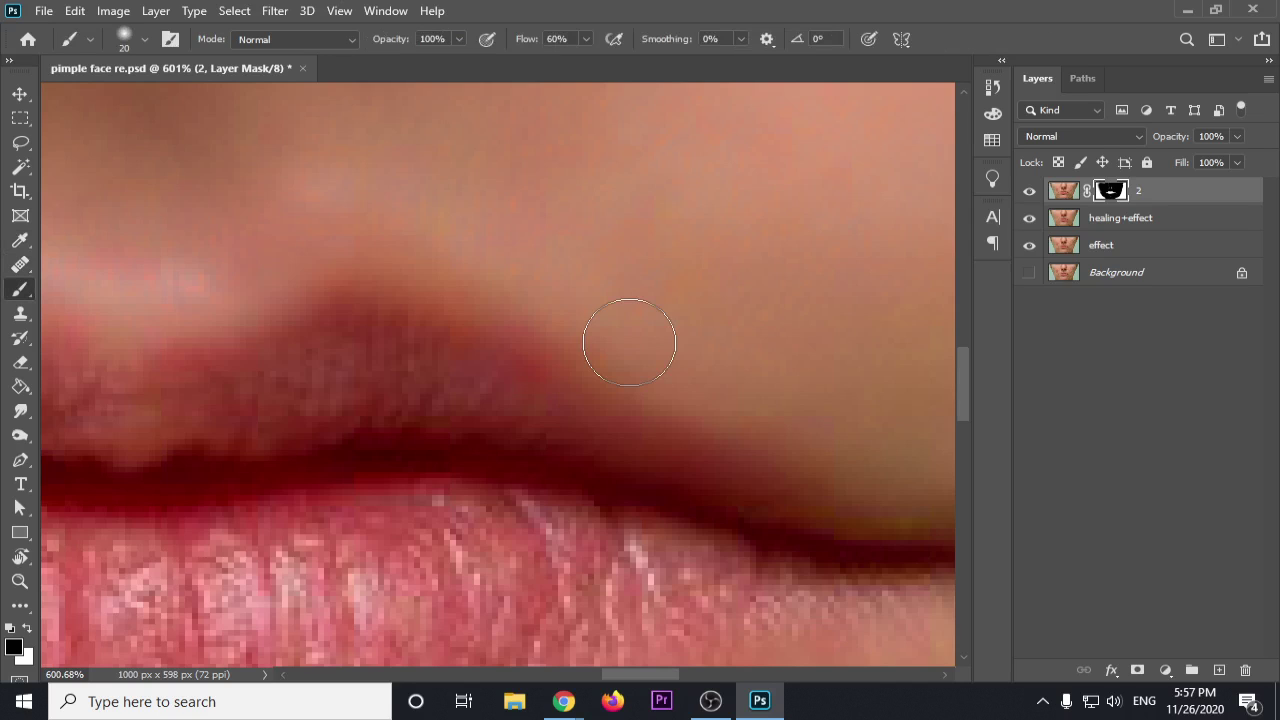
scroll(600, 310, "left", 3)
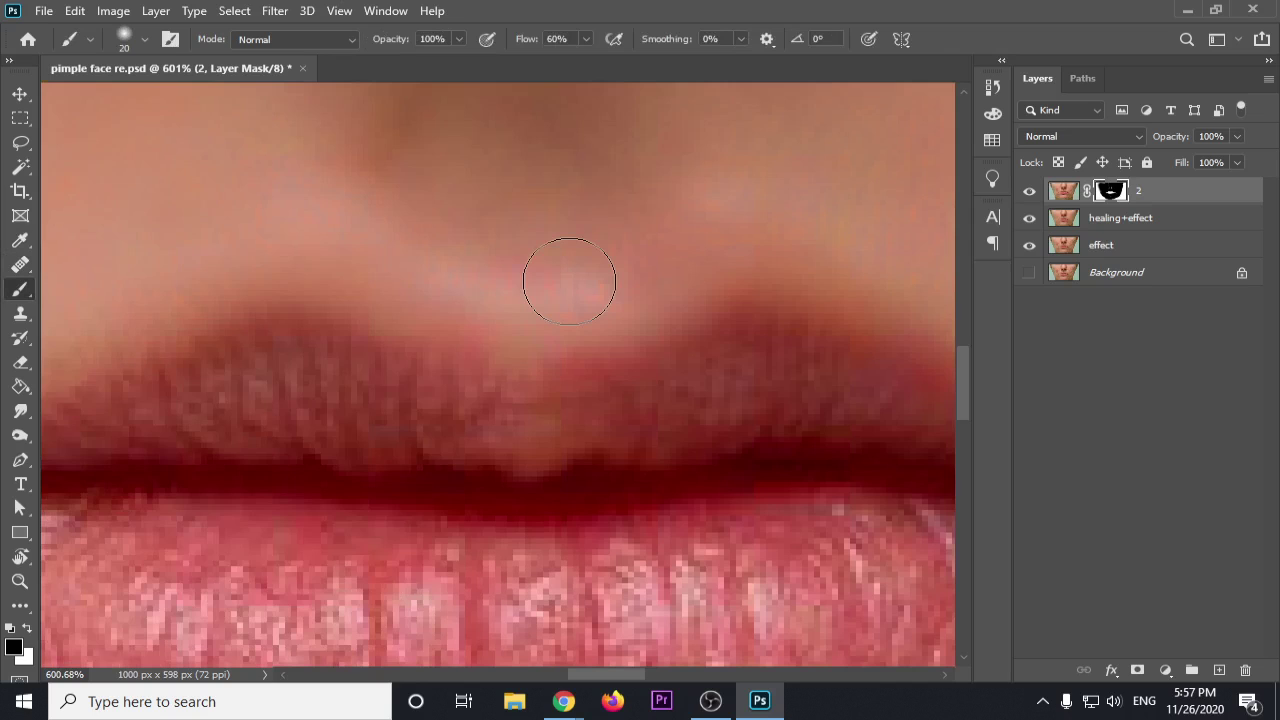
scroll(570, 280, "down", 5)
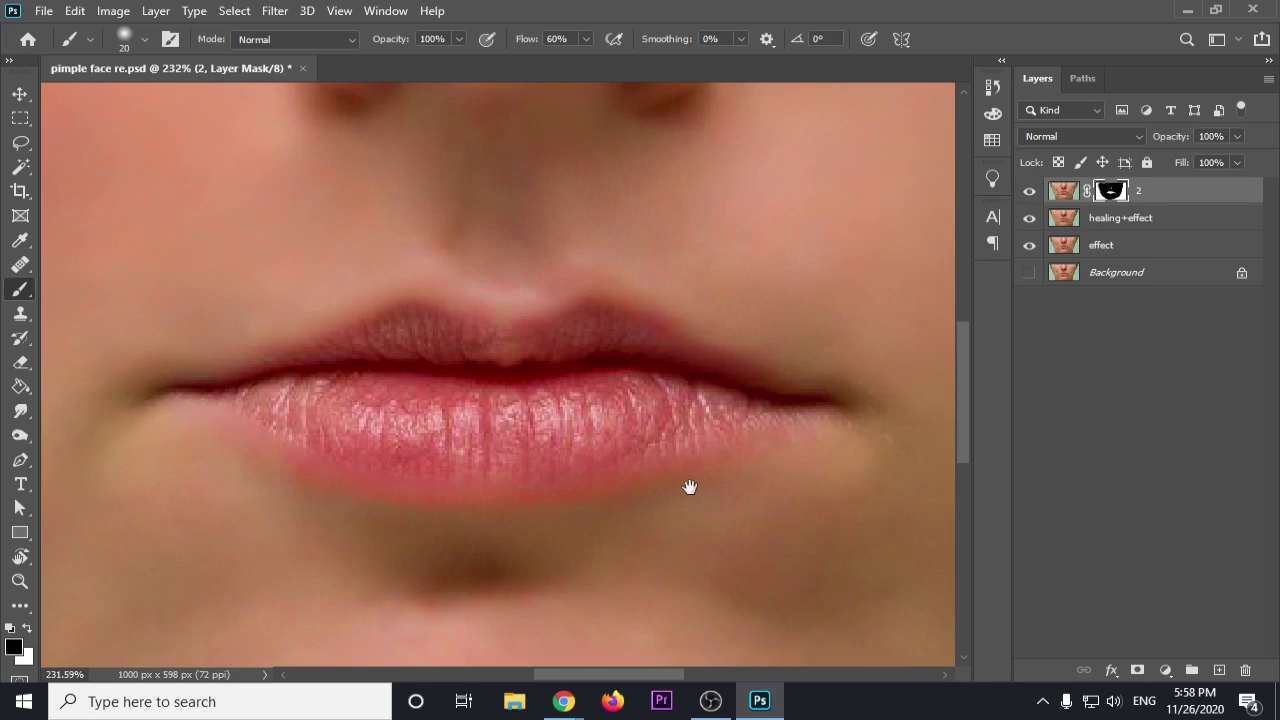
scroll(590, 360, "down", 3)
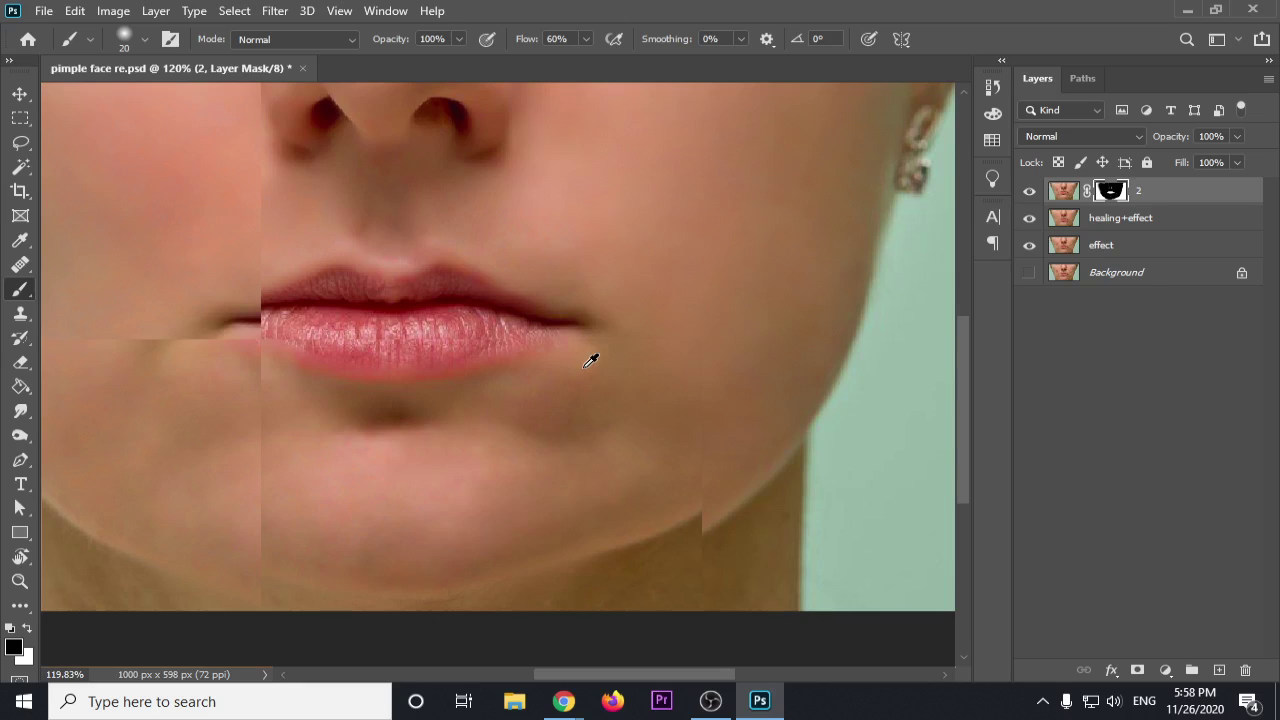
scroll(590, 360, "down", 2)
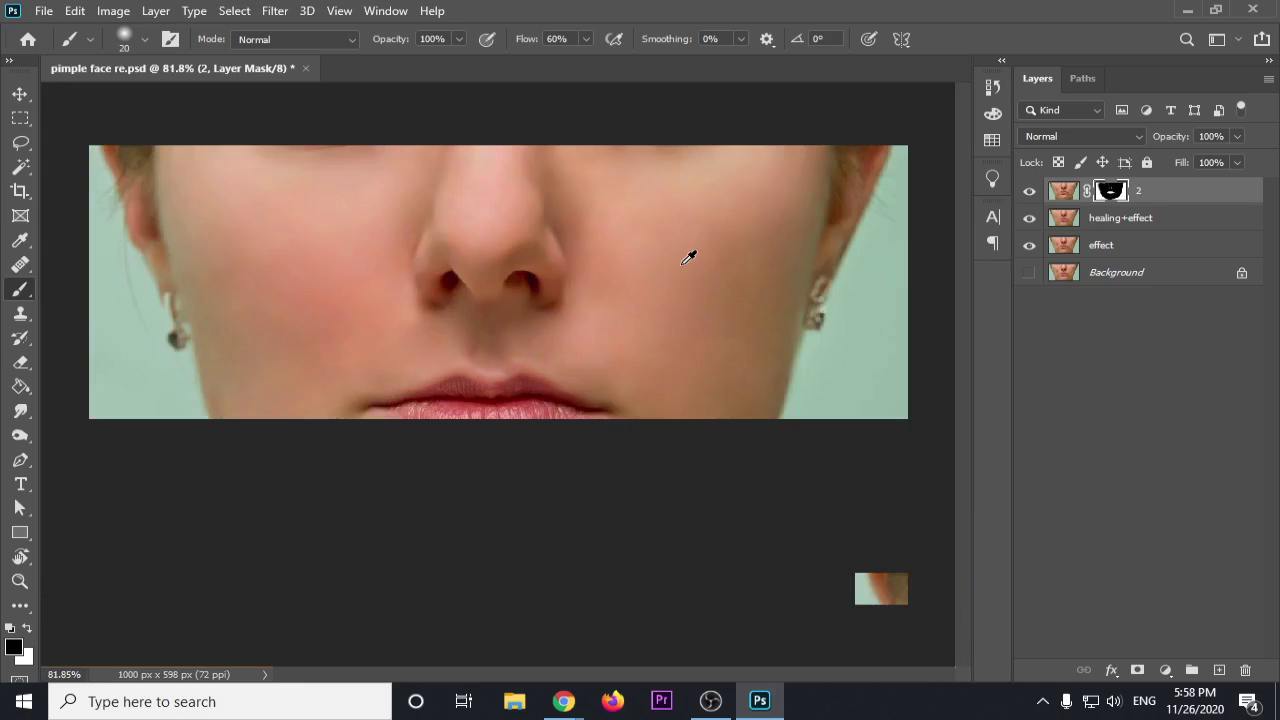
scroll(660, 262, "down", 1)
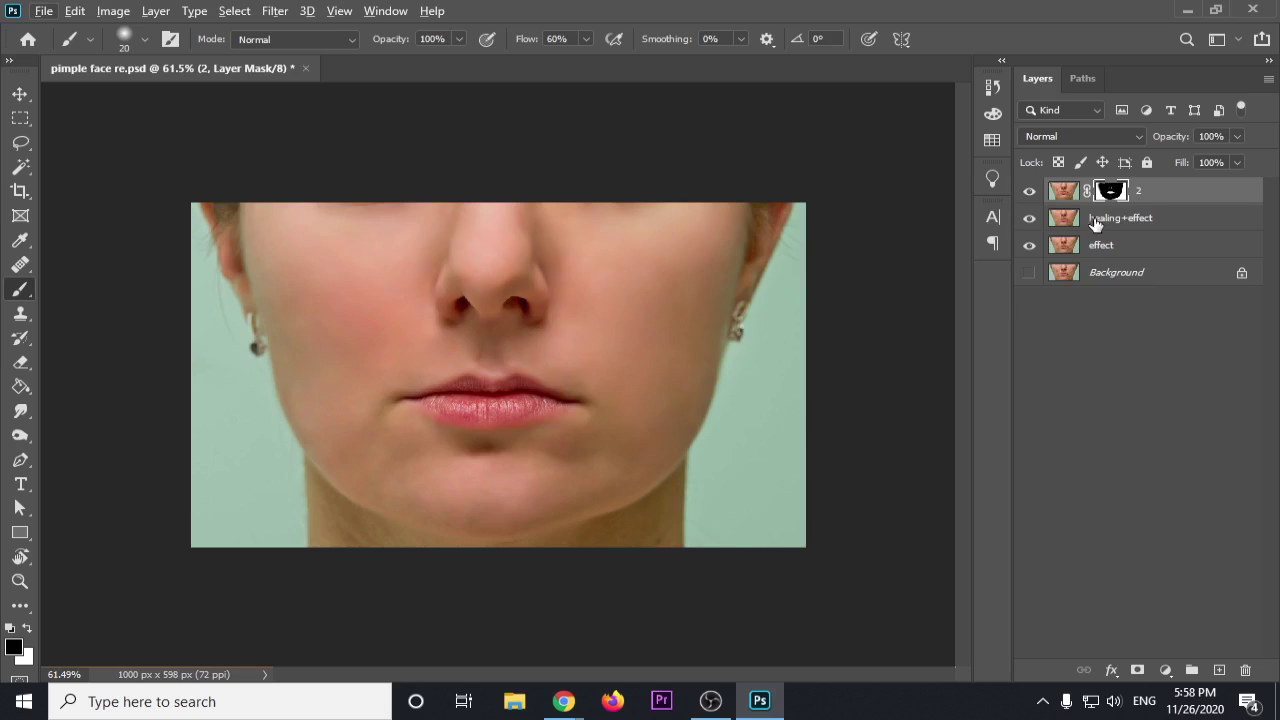
Step: Add a new empty layer above layer 2
scroll(477, 381, "up", 2)
scroll(477, 381, "up", 3)
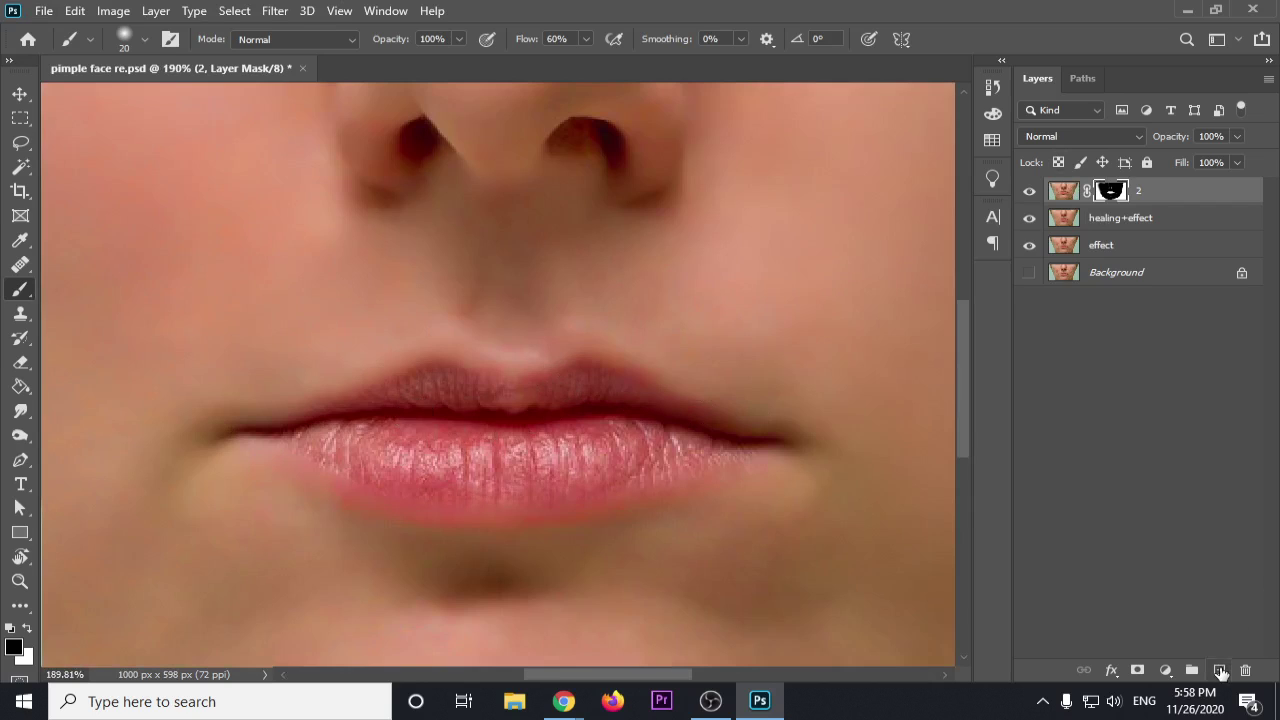
left_click(1219, 669)
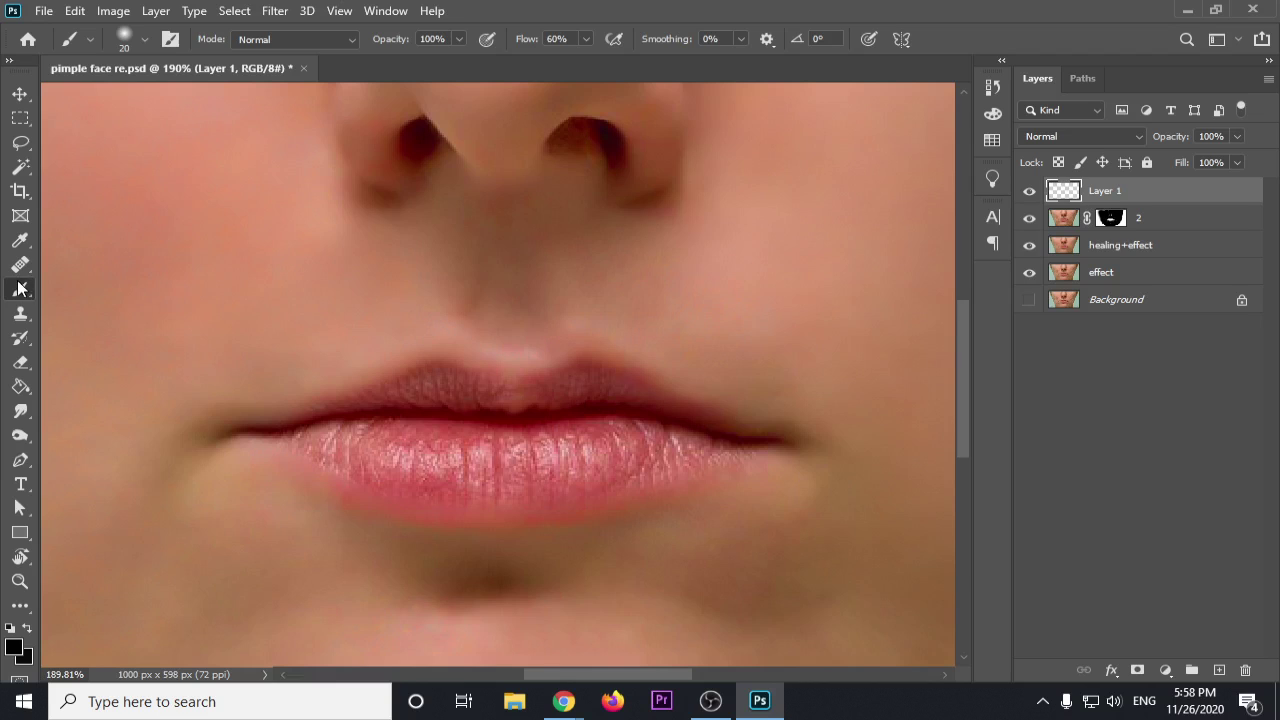
Step: Set the foreground colour to a deep crimson red and raise the Brush tool's flow to 100%
left_click(14, 648)
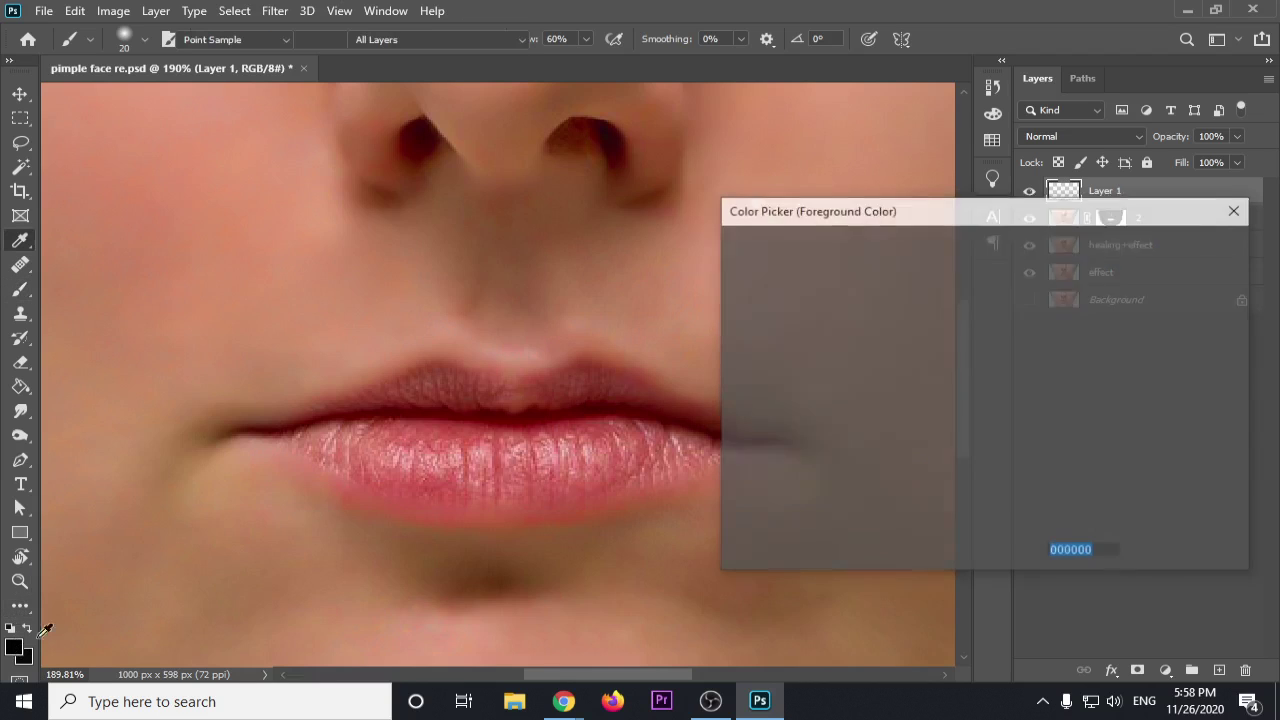
left_click(557, 420)
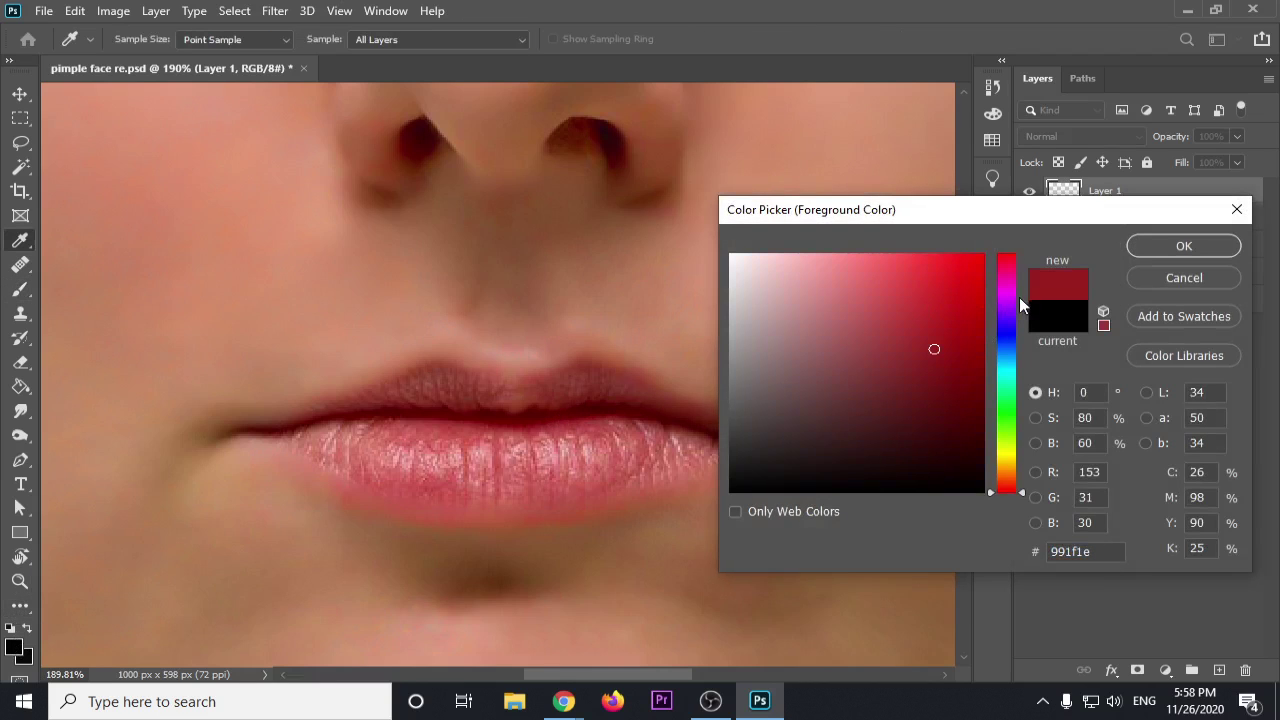
left_click_drag(1011, 274, 1011, 254)
mouse_move(960, 287)
left_mouse_down()
mouse_move(960, 337)
mouse_move(934, 333)
left_mouse_up()
left_click_drag(1013, 258, 956, 309)
left_click(1182, 246)
key("b")
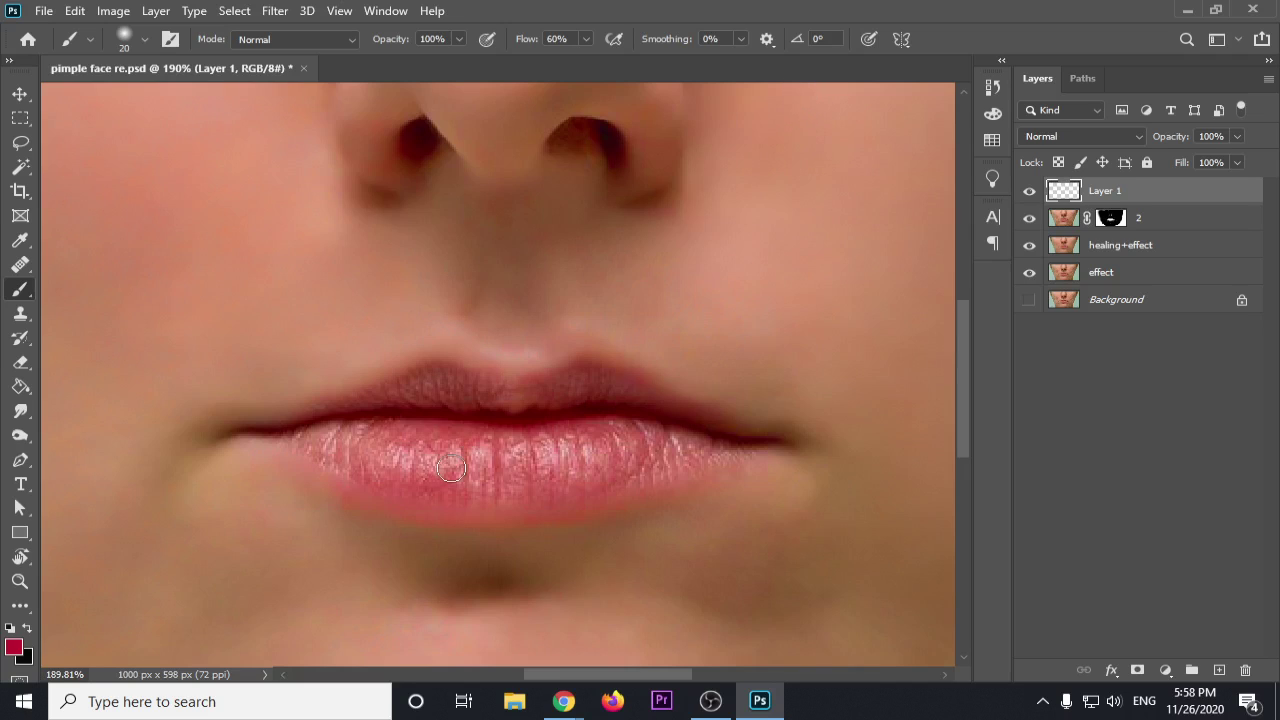
left_click(586, 39)
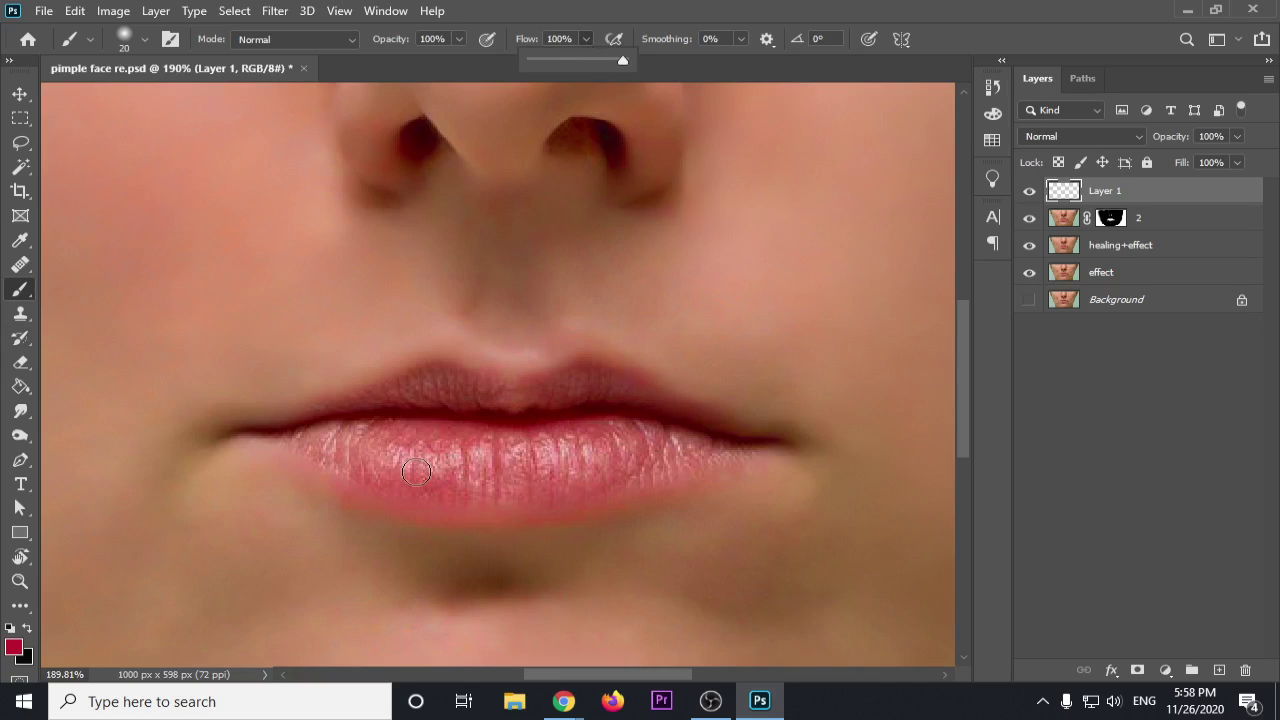
Step: Paint a trial crimson patch across the middle of the lower lip with a size 35 brush
key("bracketright")
key("bracketright")
key("bracketright")
left_click_drag(432, 470, 562, 469)
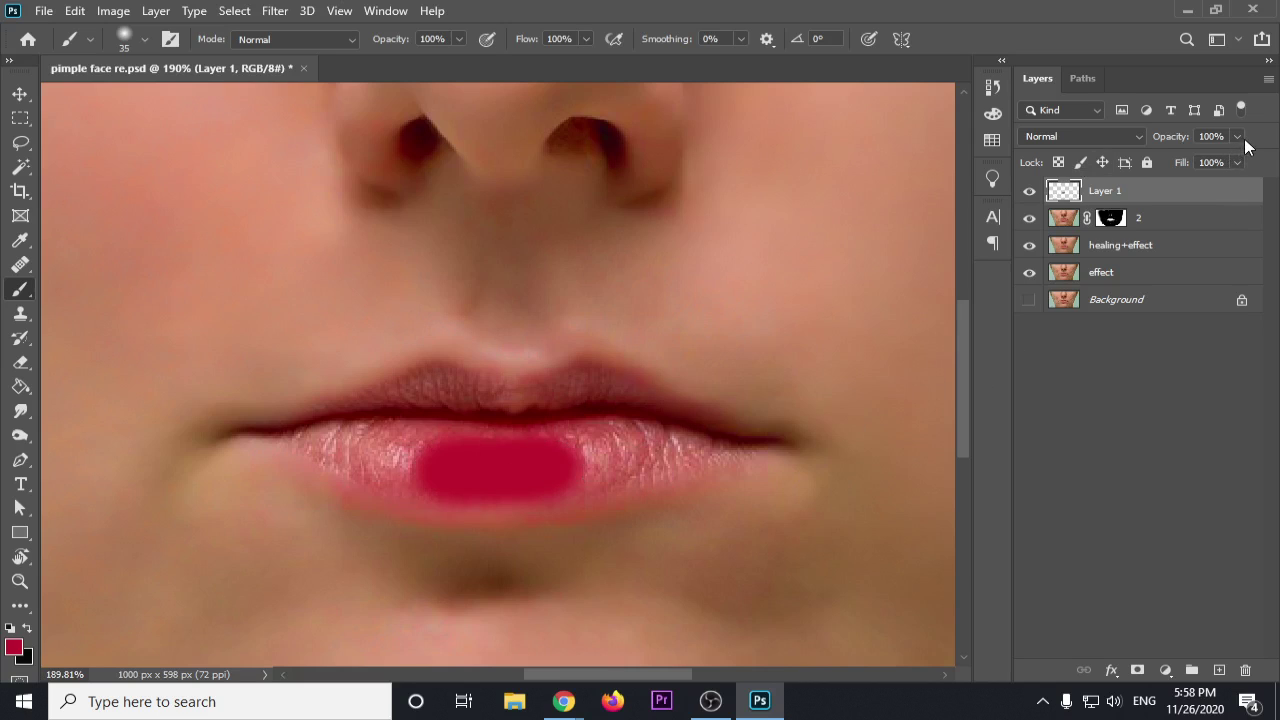
Step: Try the trial colour layer in Multiply blend mode at 85% opacity
left_click(1139, 140)
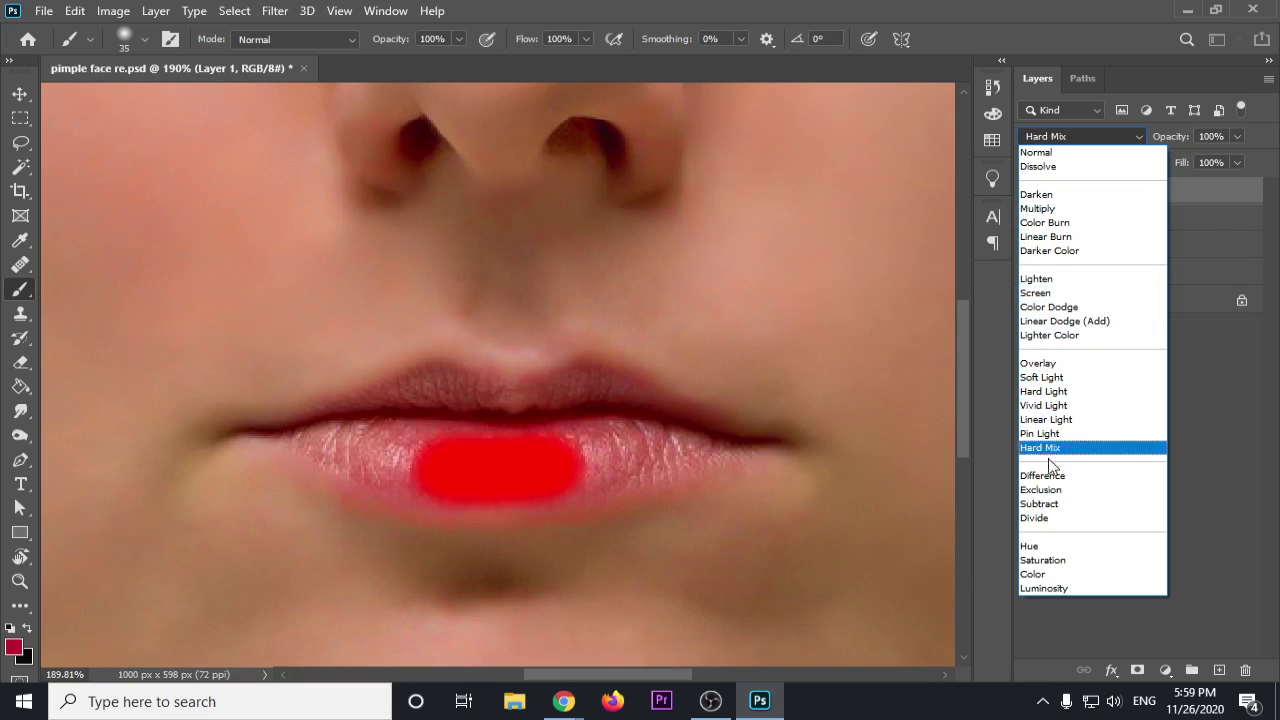
left_click(1040, 208)
left_click(1238, 138)
left_click_drag(1216, 162, 1224, 162)
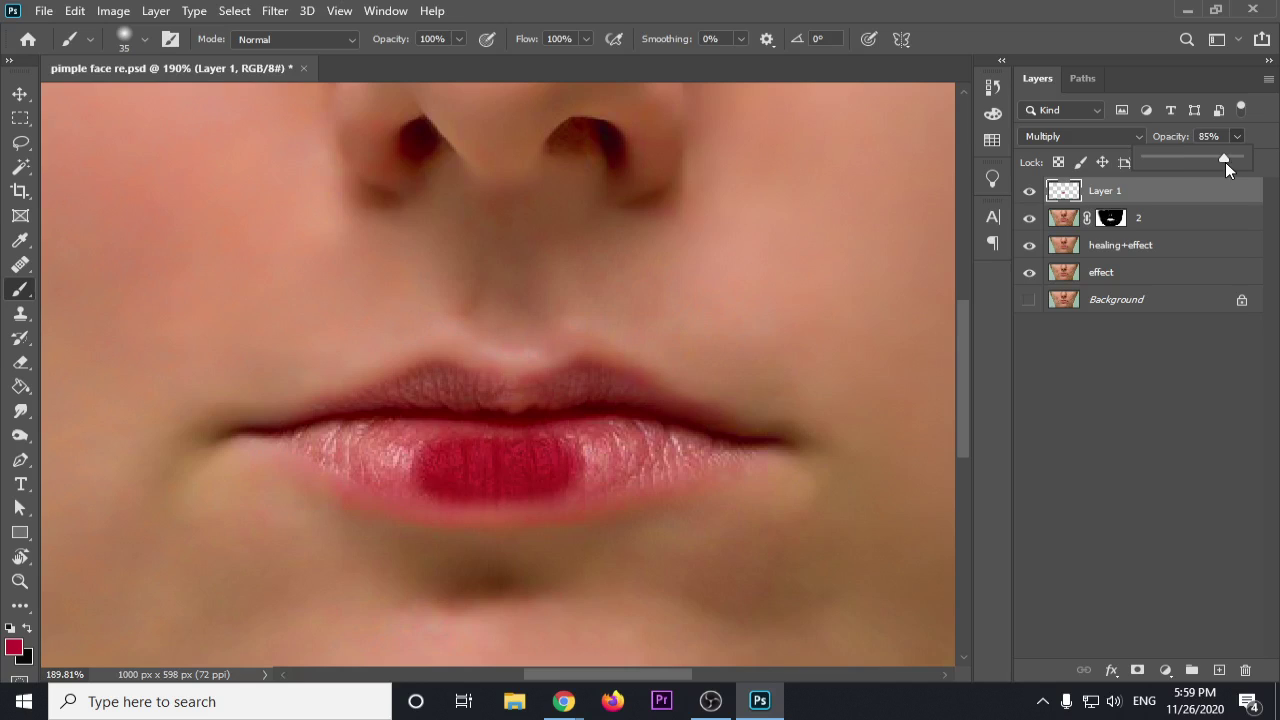
left_click(1273, 134)
left_click(1237, 163)
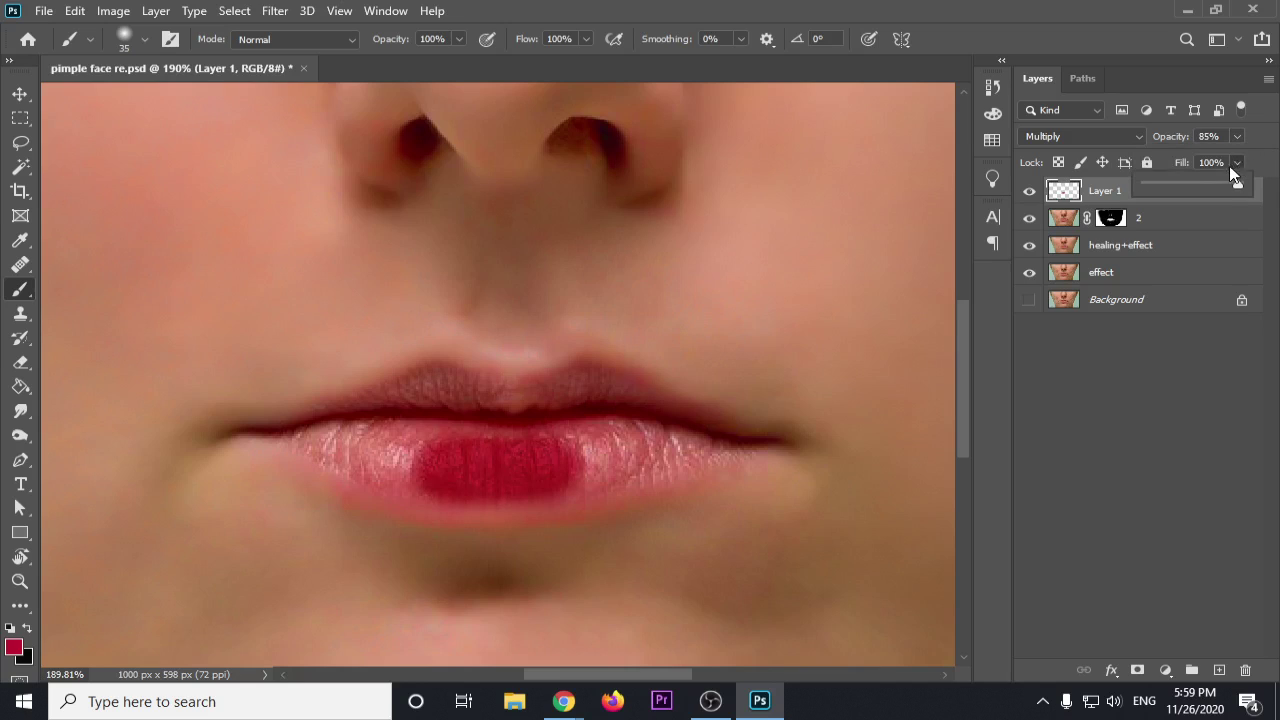
mouse_move(1211, 183)
left_mouse_down()
mouse_move(1250, 188)
mouse_move(1268, 124)
mouse_move(1270, 142)
left_mouse_up()
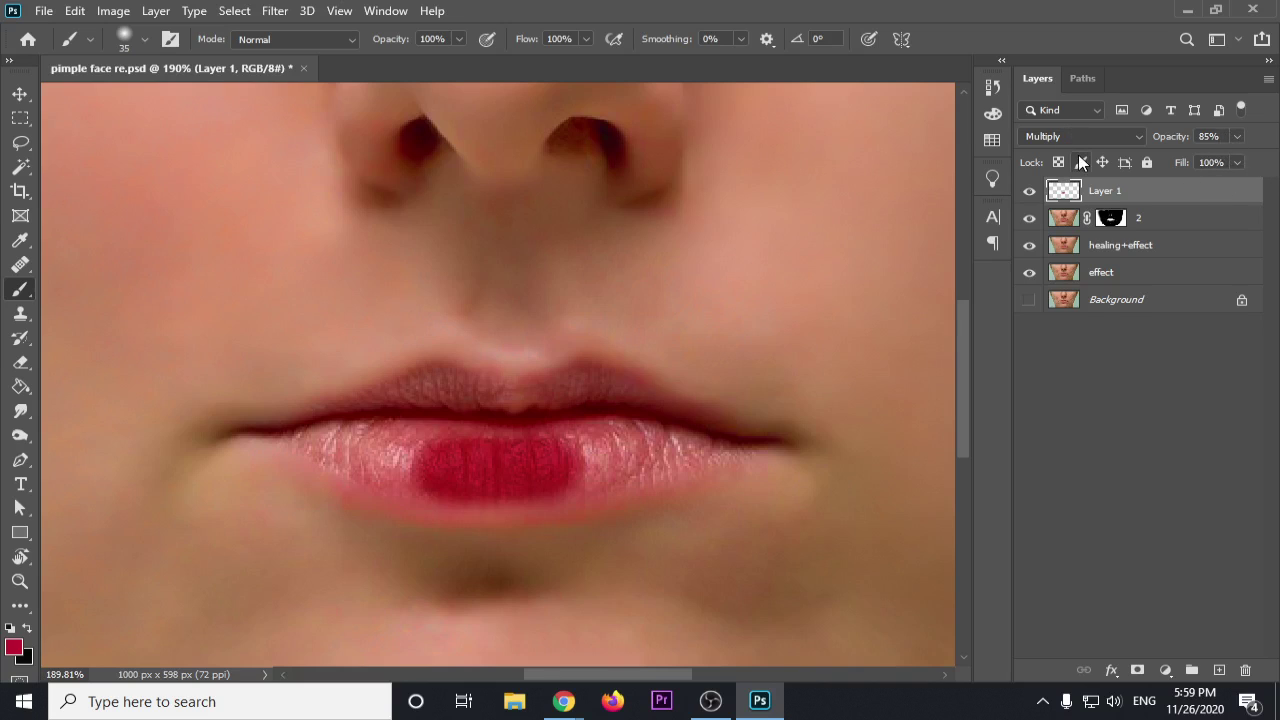
Step: Delete the trial colour layer and replace it with a new empty layer named lips
key("Delete")
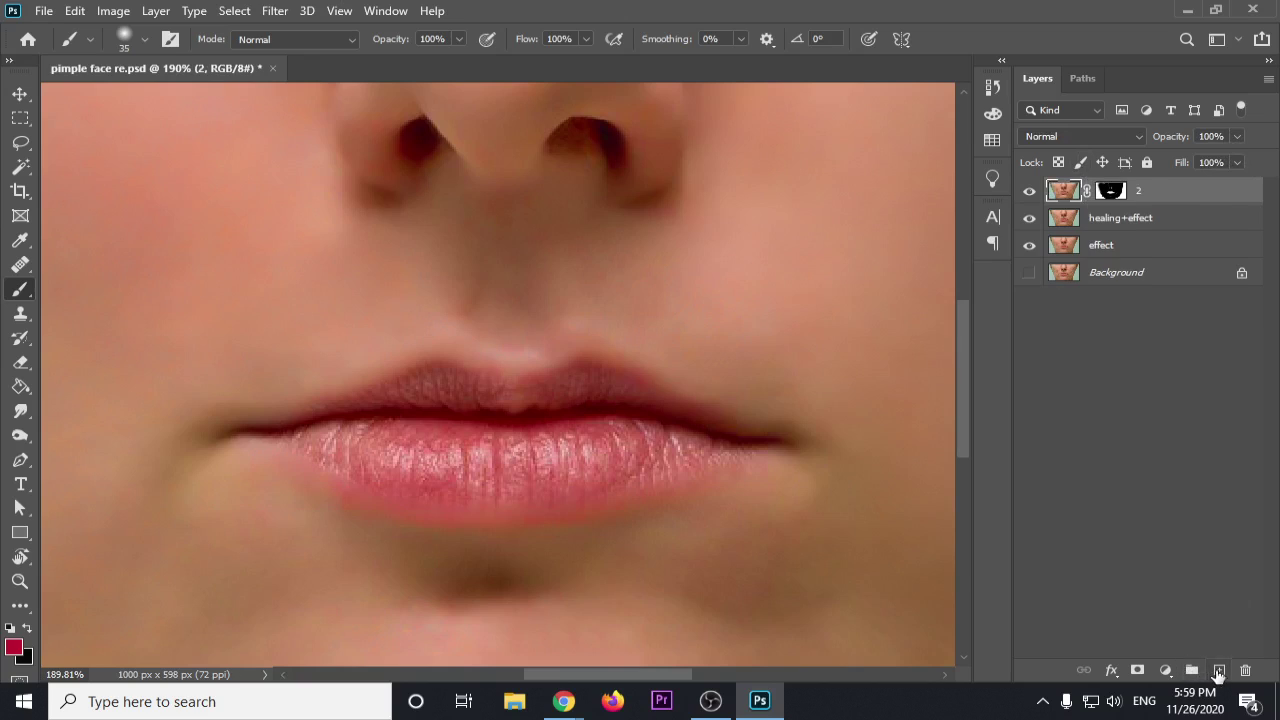
left_click(1219, 670)
double_click(1115, 194)
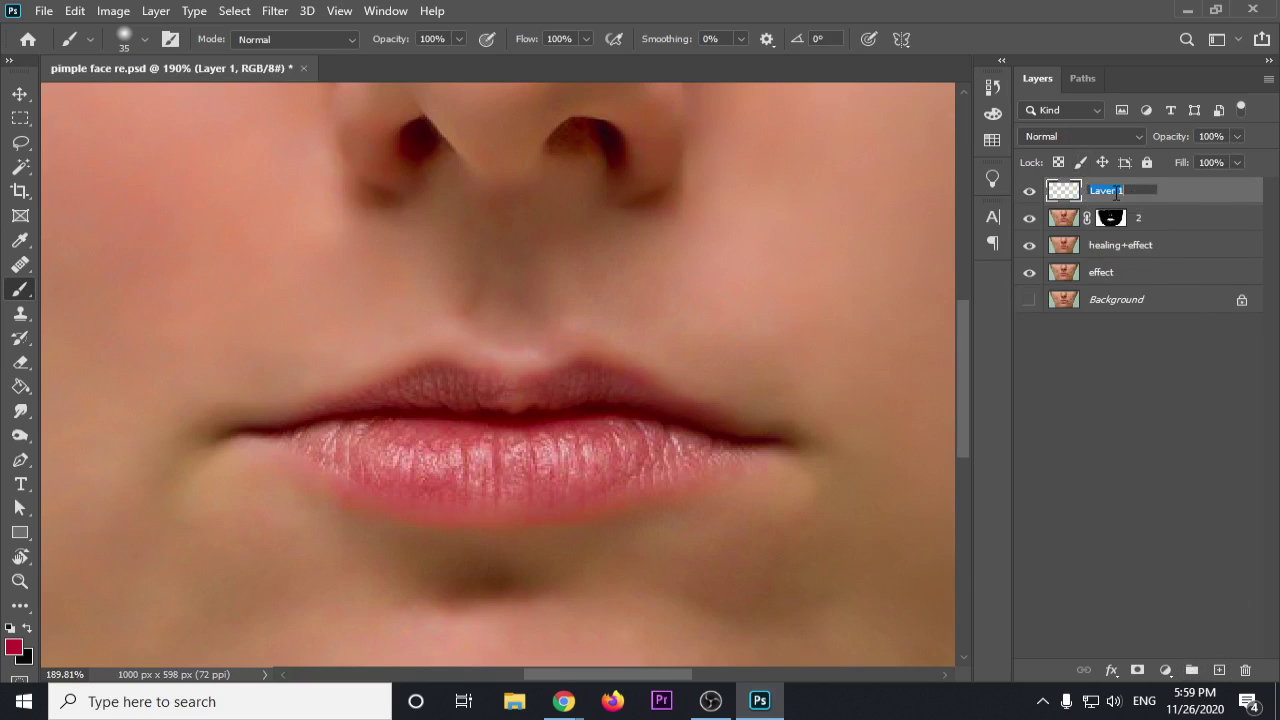
type("lips")
key("Return")
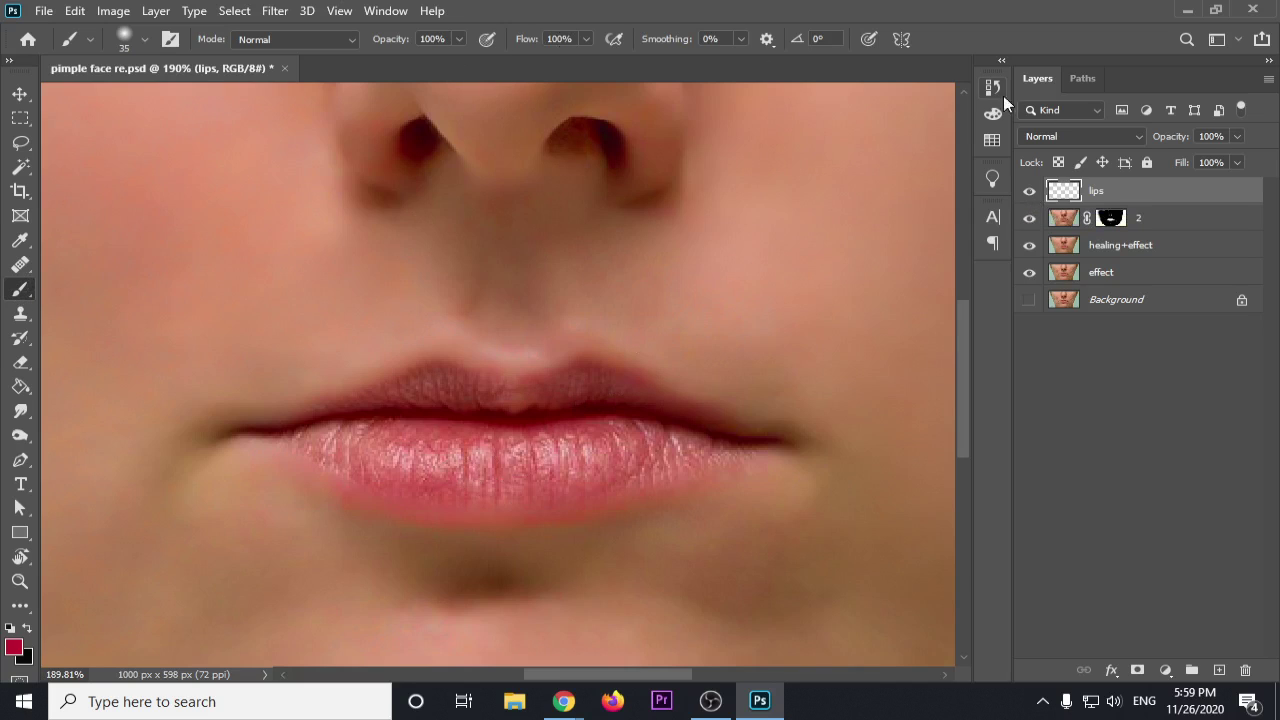
Step: Set the lips layer to Multiply blend mode with 85% opacity
left_click(1124, 139)
left_click(1075, 206)
left_click(1166, 141)
type("85")
key("Return")
Step: Paint the body of the lower lip crimson on the lips layer with a size 15 brush
scroll(471, 486, "up", 5)
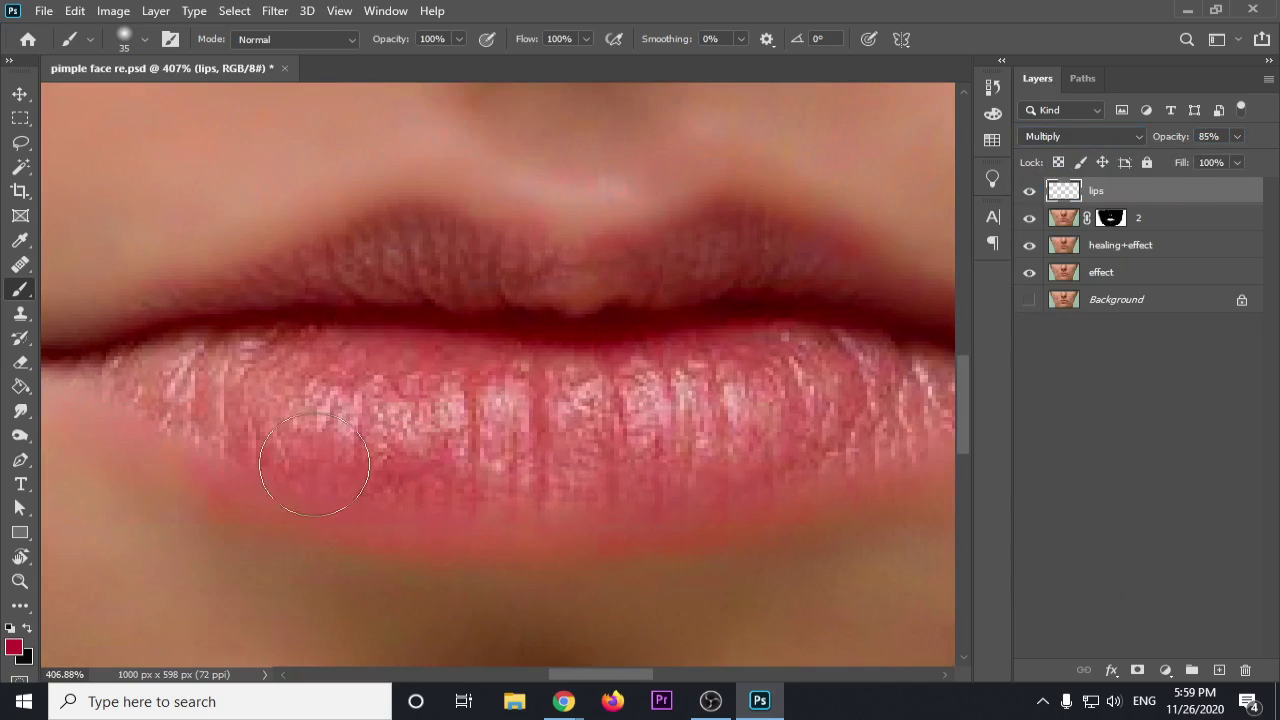
scroll(364, 431, "up", 2)
key("bracketleft")
key("bracketleft")
key("bracketleft")
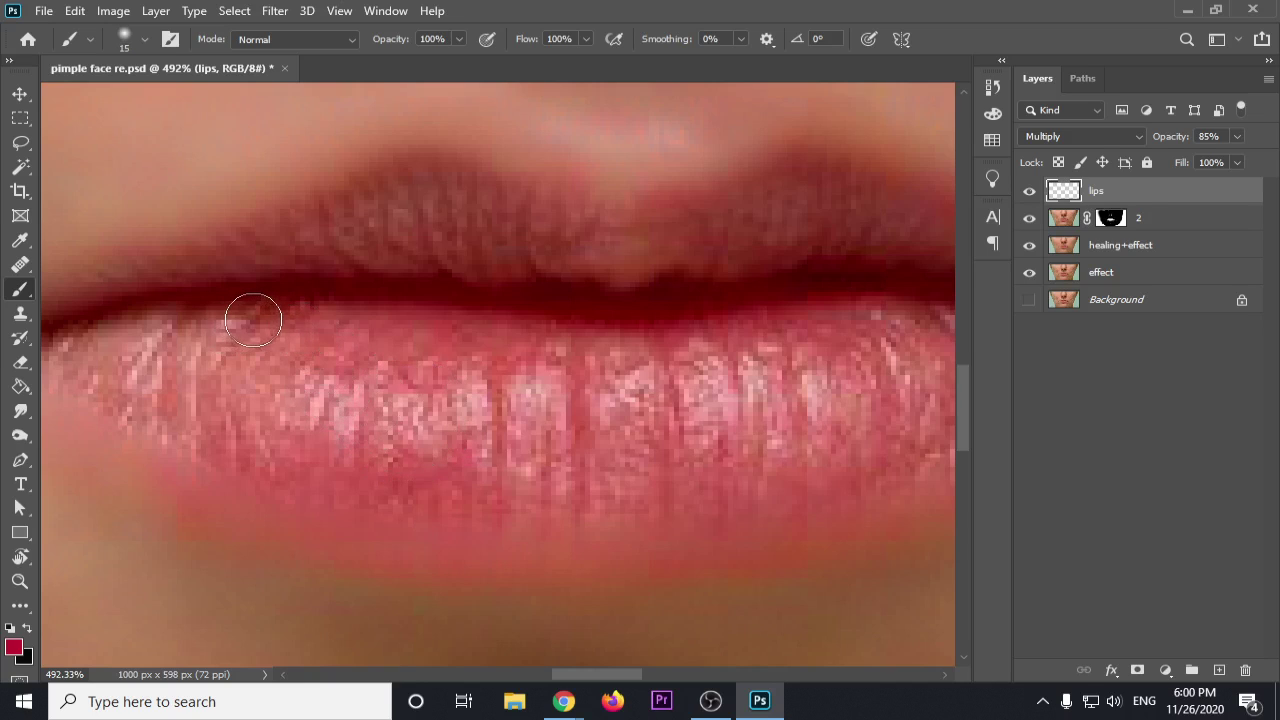
left_click_drag(245, 323, 293, 325)
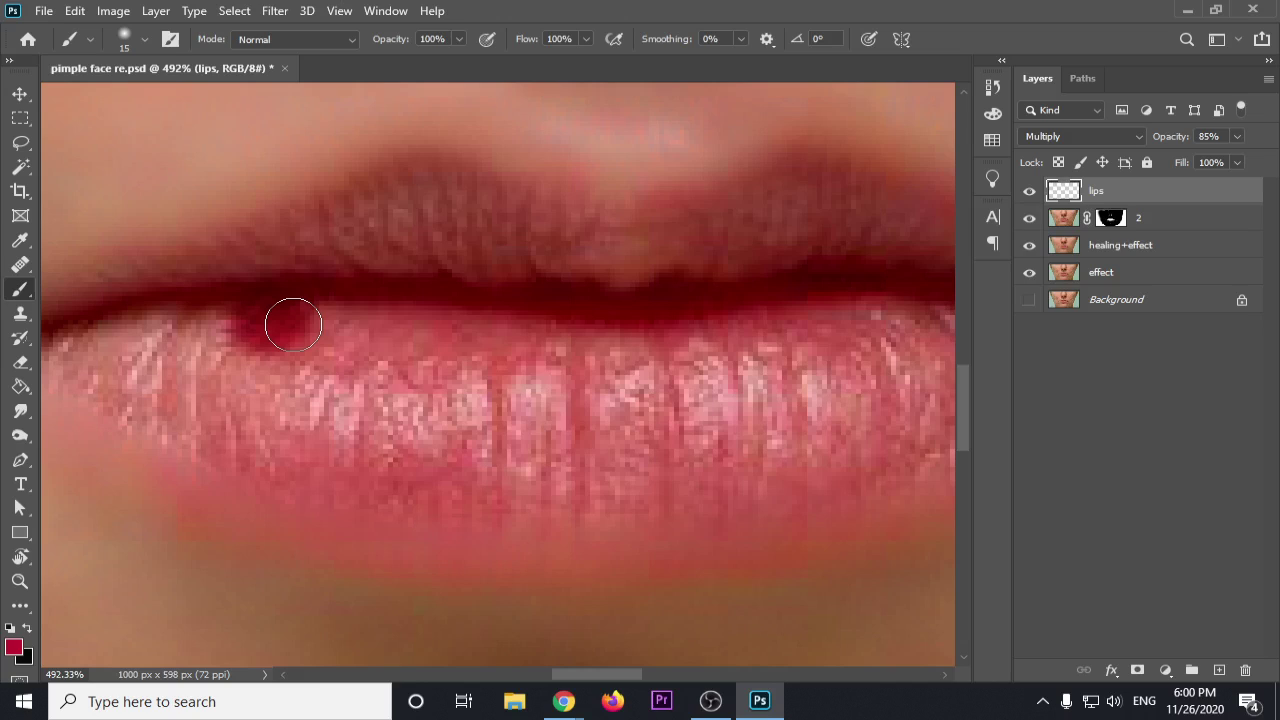
mouse_move(293, 325)
left_mouse_down()
mouse_move(745, 339)
mouse_move(301, 345)
left_mouse_up()
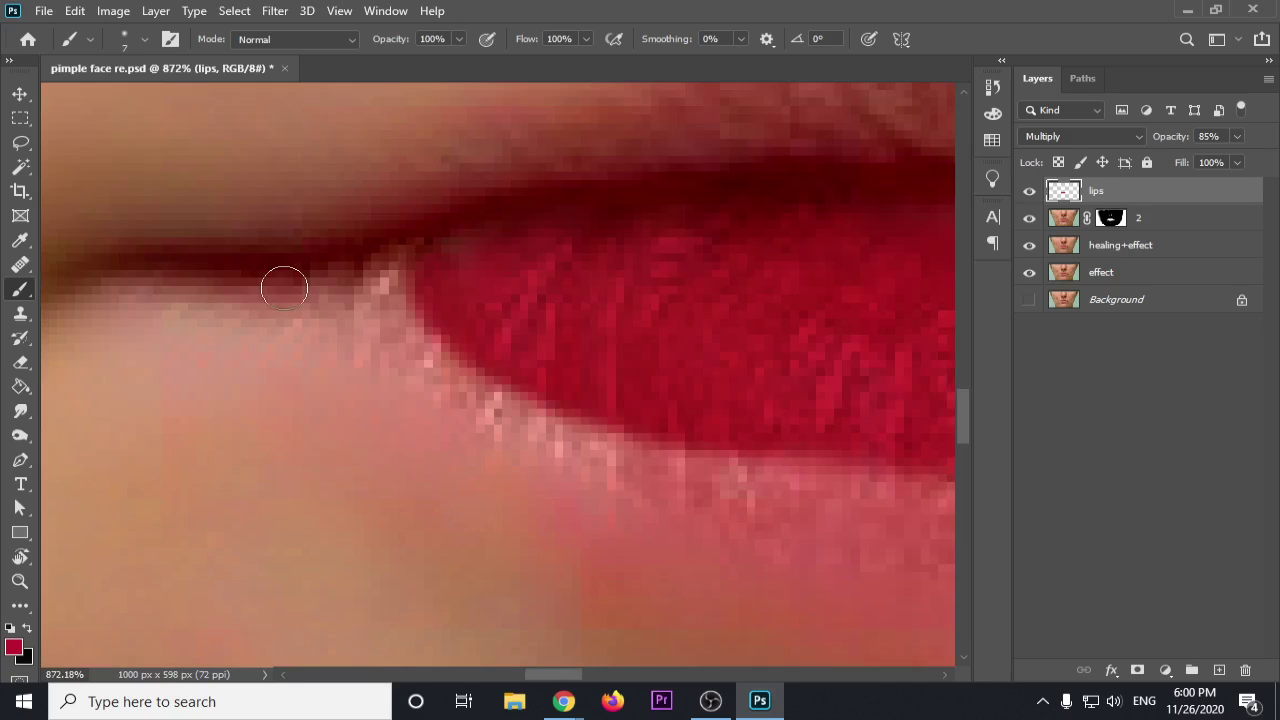
Step: Extend the crimson along the lower lip into the left-hand mouth corner, reducing the brush size to 3 for the tip
key("[")
key("bracketleft")
key("bracketleft")
key("bracketright")
key("bracketright")
left_click_drag(181, 277, 346, 291)
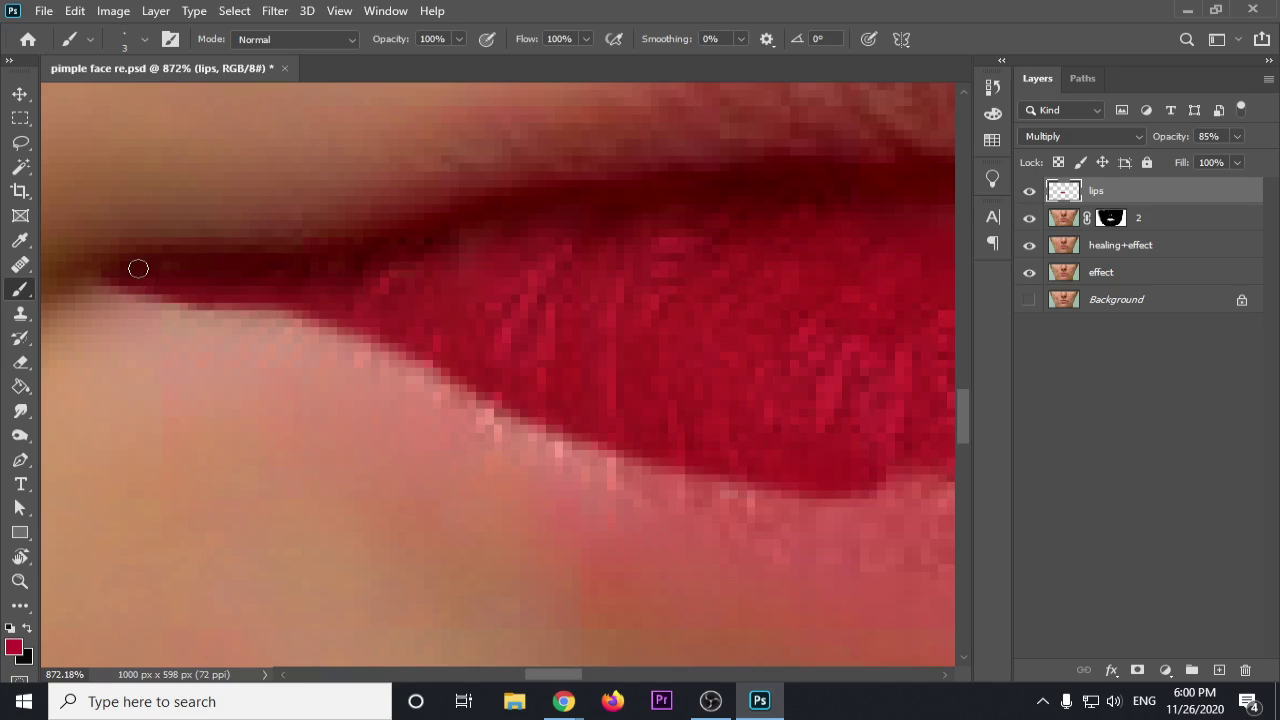
left_click_drag(138, 268, 176, 267)
Step: Paint the left-hand peak and the centre of the upper lip crimson with a size 20 brush
scroll(472, 298, "down", 4)
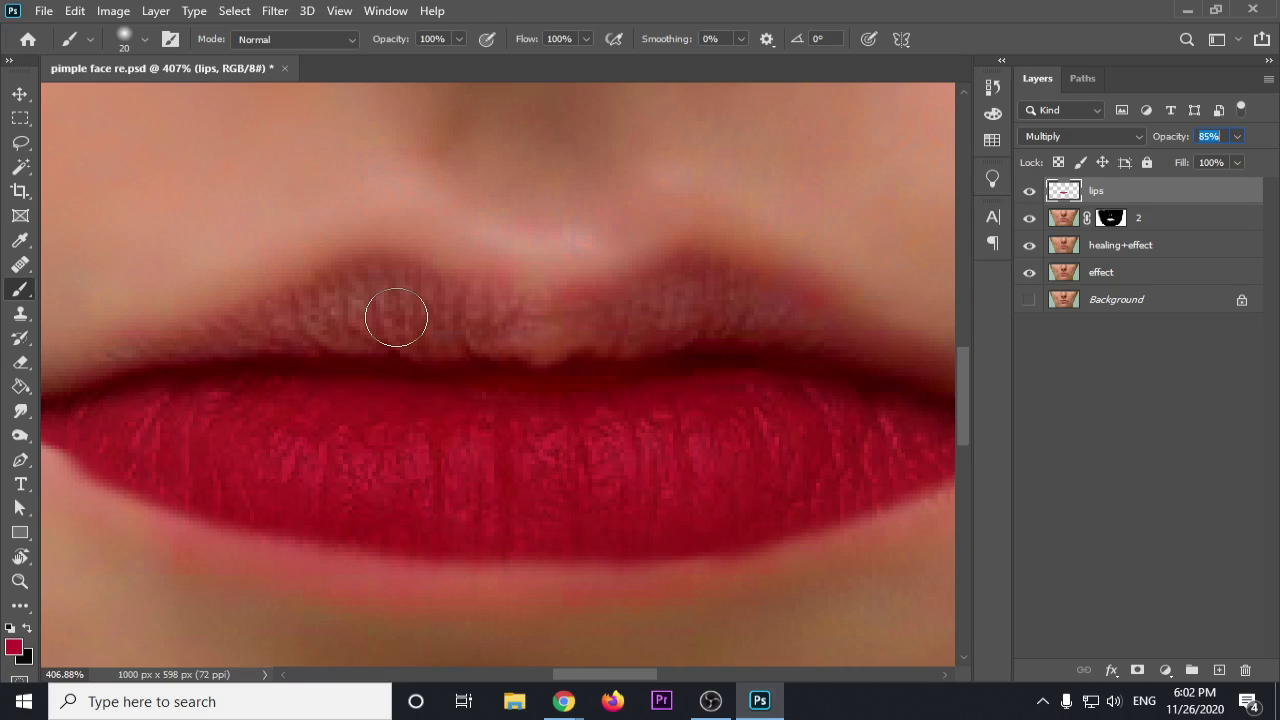
left_click(385, 314)
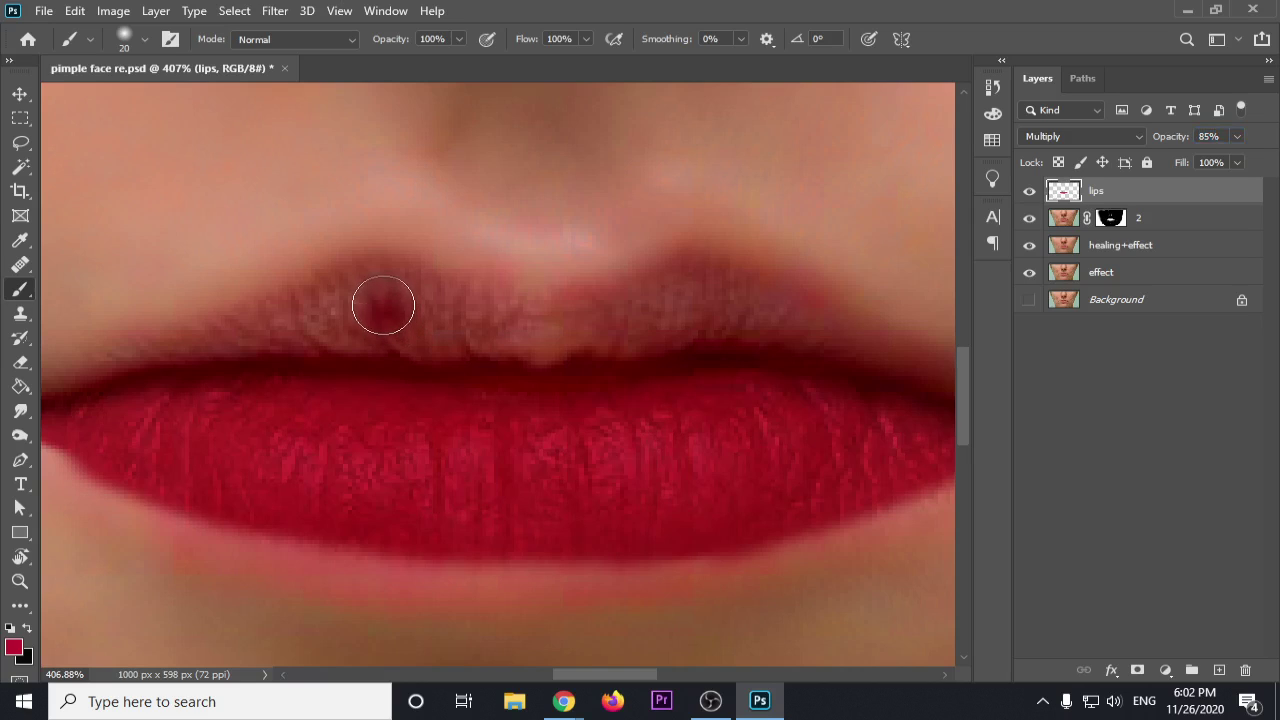
mouse_move(376, 298)
left_mouse_down()
mouse_move(287, 343)
mouse_move(424, 341)
mouse_move(398, 298)
mouse_move(492, 347)
mouse_move(518, 351)
mouse_move(524, 332)
mouse_move(513, 331)
mouse_move(526, 323)
mouse_move(549, 356)
mouse_move(566, 331)
mouse_move(547, 331)
mouse_move(666, 331)
left_mouse_up()
key("bracketleft")
key("bracketleft")
key("bracketleft")
key("bracketright")
key("bracketright")
key("bracketright")
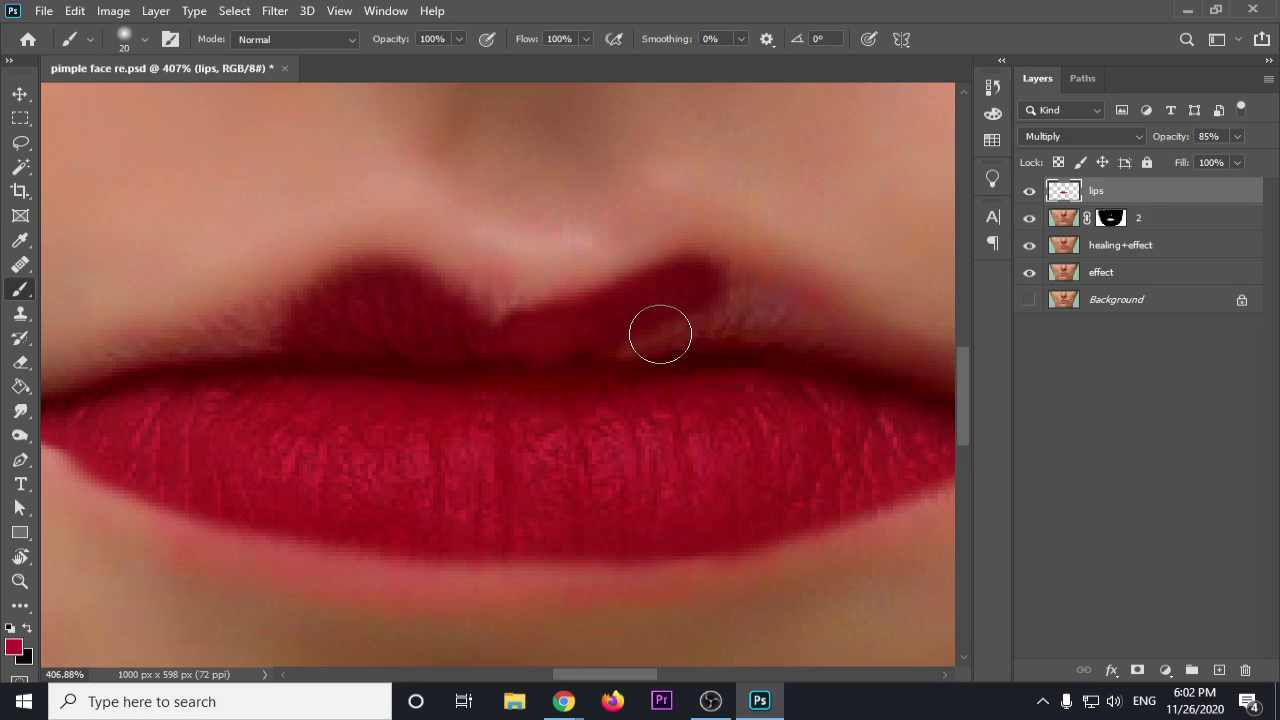
Step: Paint the right-hand half of the upper lip crimson with a size 10 brush
key("bracketleft")
key("bracketleft")
left_click_drag(660, 334, 813, 341)
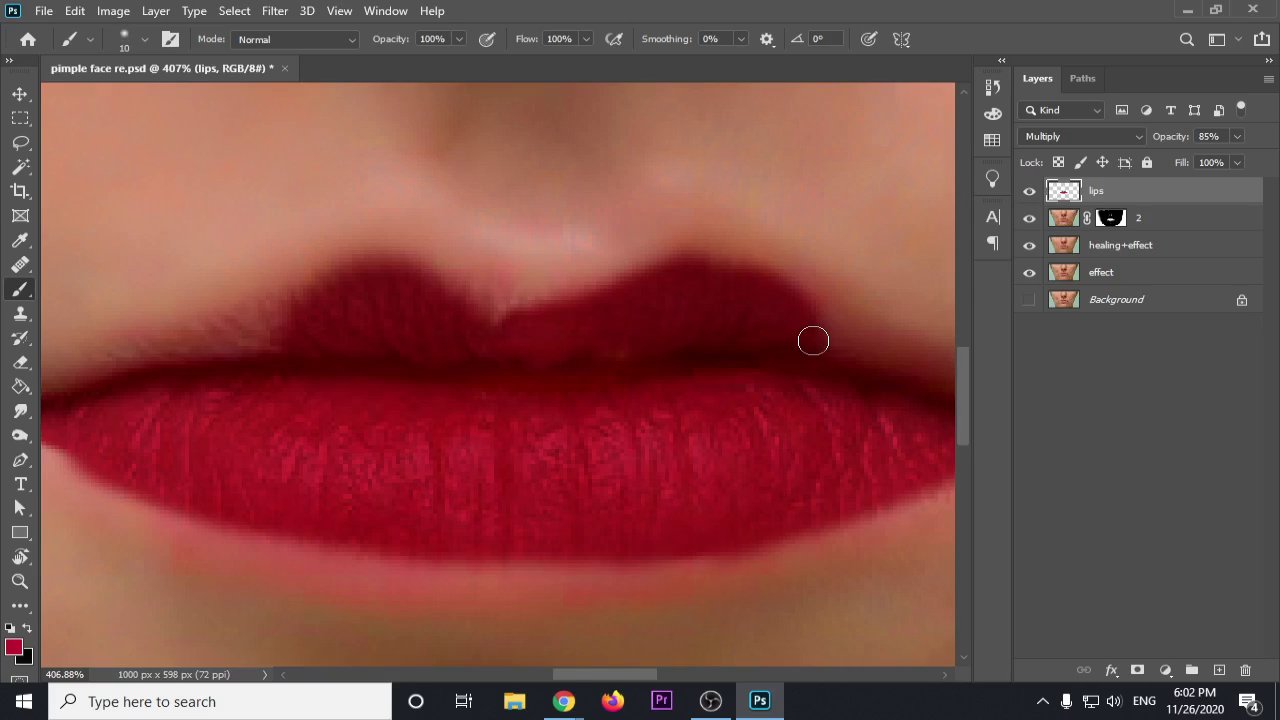
left_click_drag(813, 341, 564, 303)
Step: Paint the left-hand slope of the upper lip out to the corner and fill the central dip with a size 9 brush
key("bracketleft")
key("bracketleft")
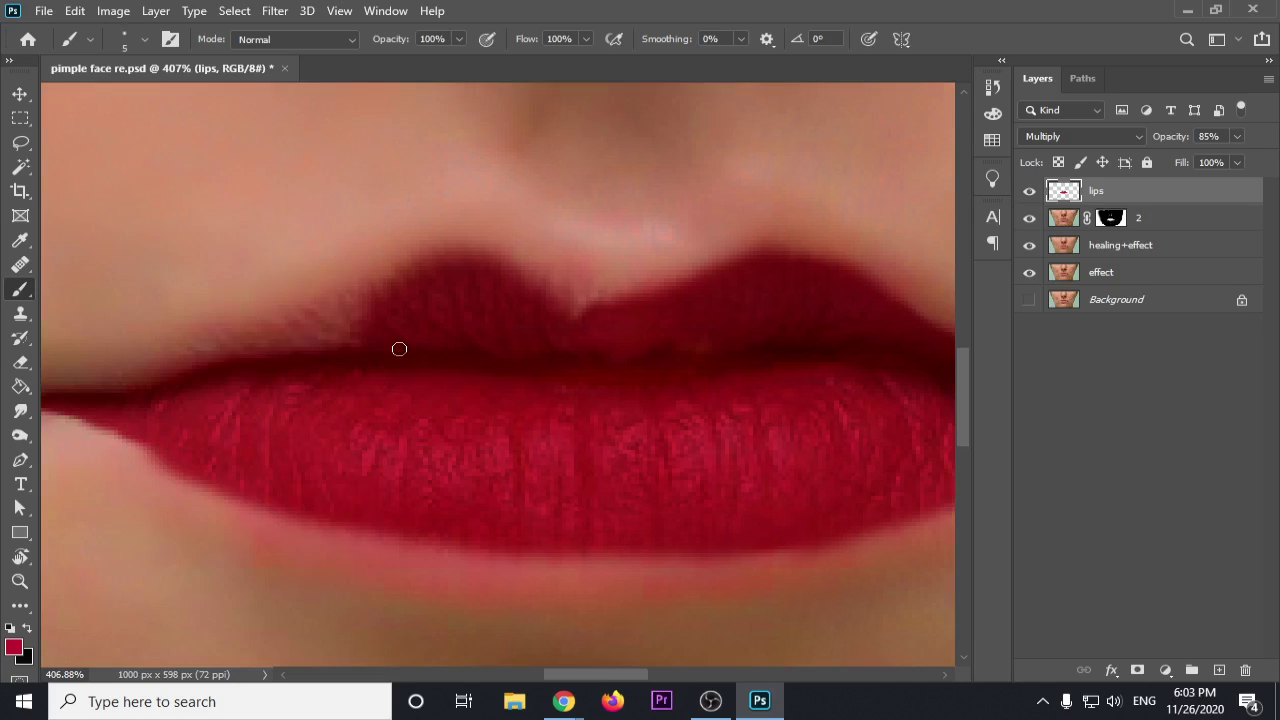
key("bracketright")
key("bracketright")
key("bracketright")
key("bracketright")
left_click_drag(374, 311, 314, 334)
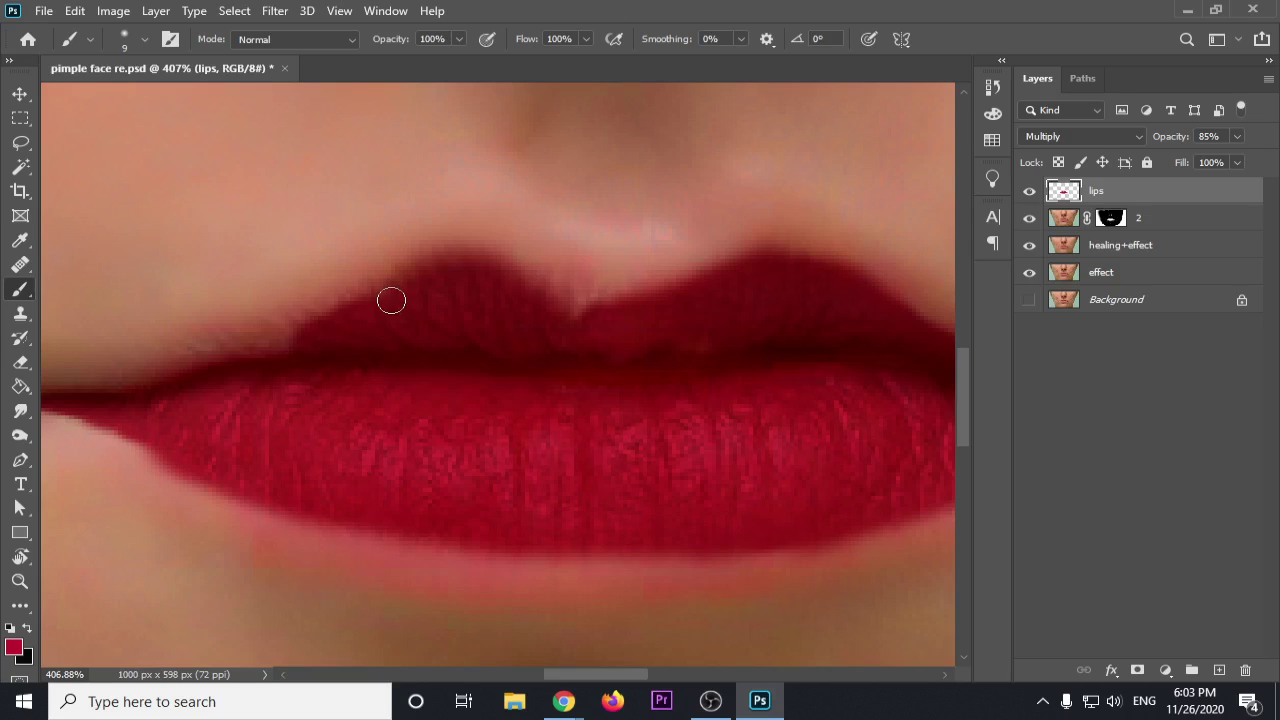
left_click_drag(391, 300, 362, 322)
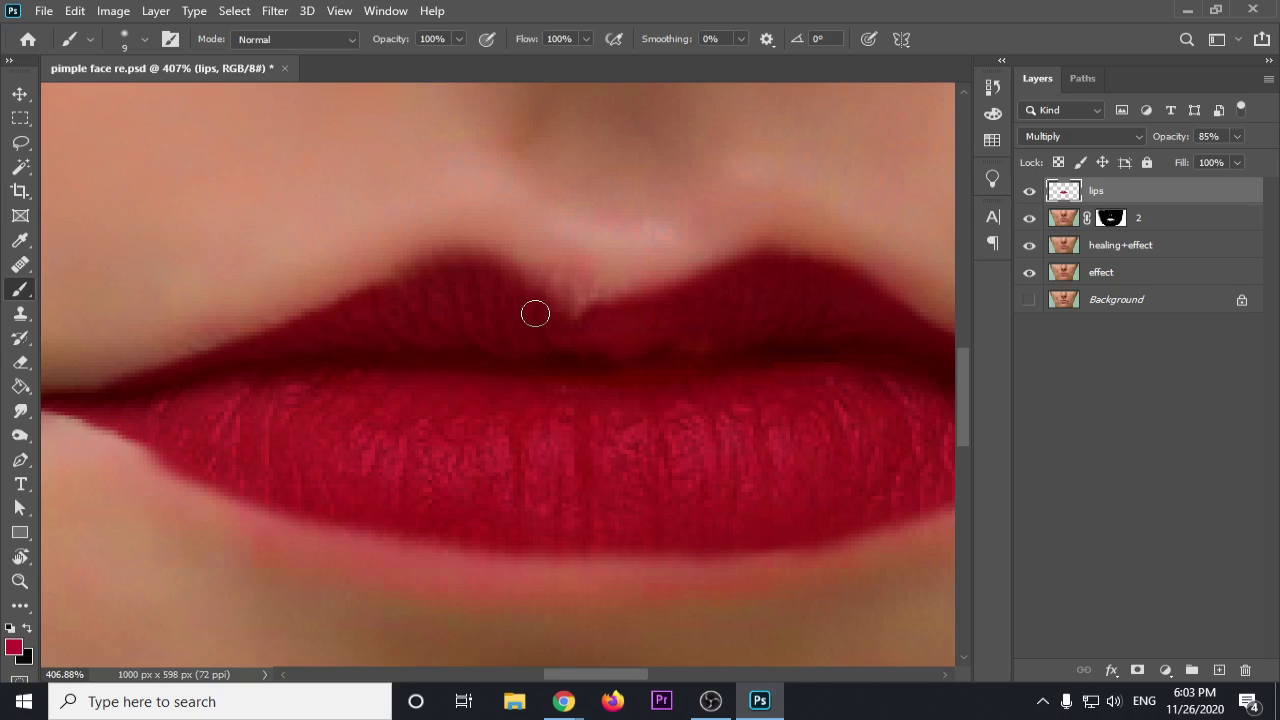
left_click_drag(525, 298, 588, 298)
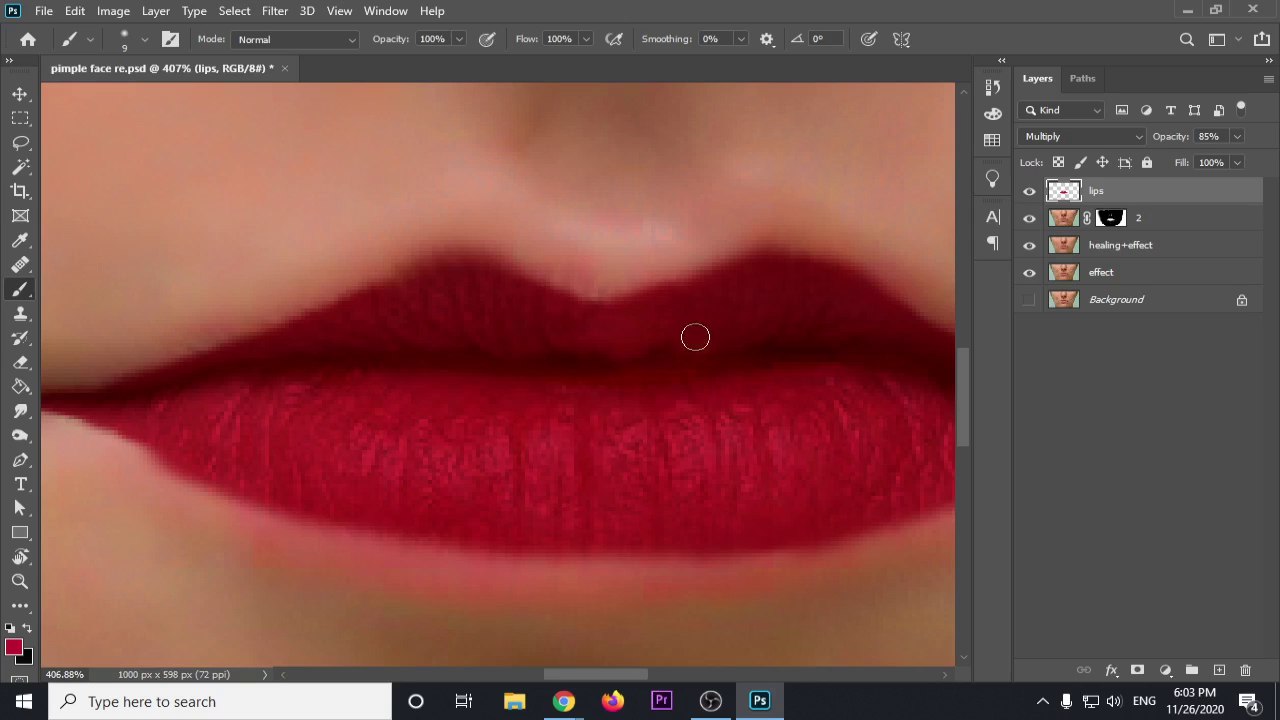
Step: Stamp the layers from lips down to effect into a new merged layer on top, keeping the originals
scroll(694, 337, "down", 3)
scroll(669, 348, "down", 4)
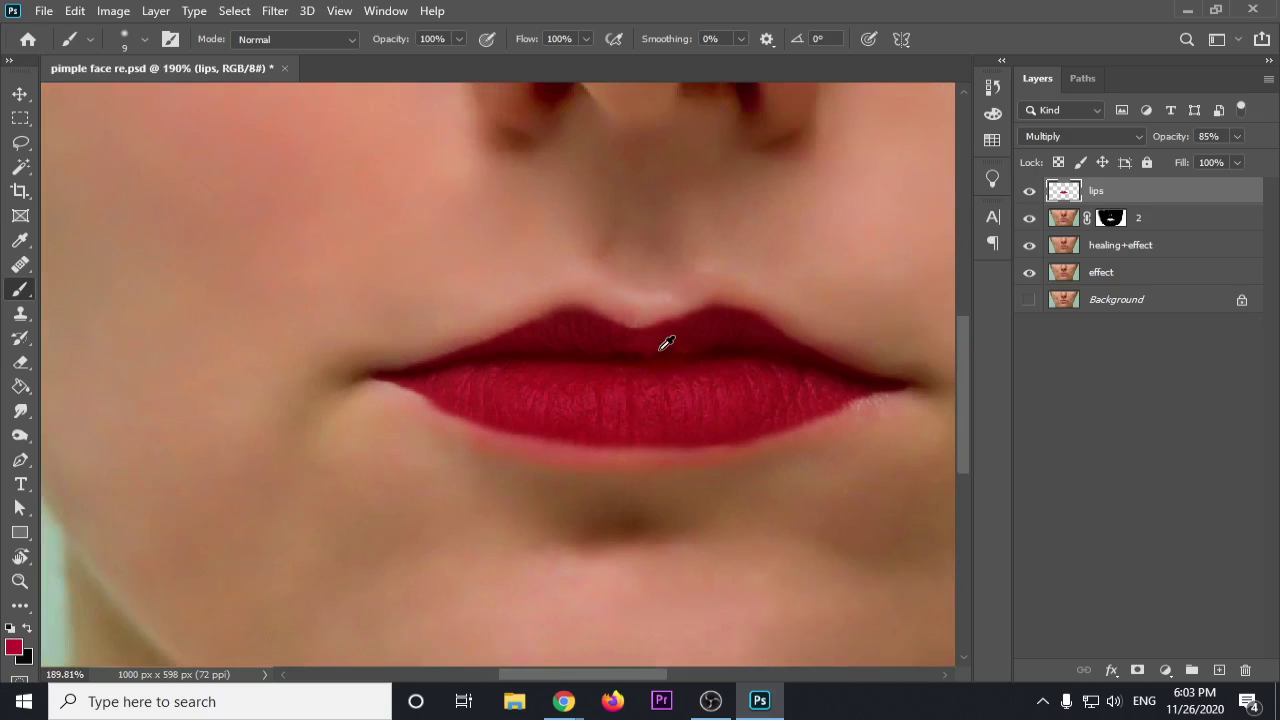
scroll(667, 342, "down", 3)
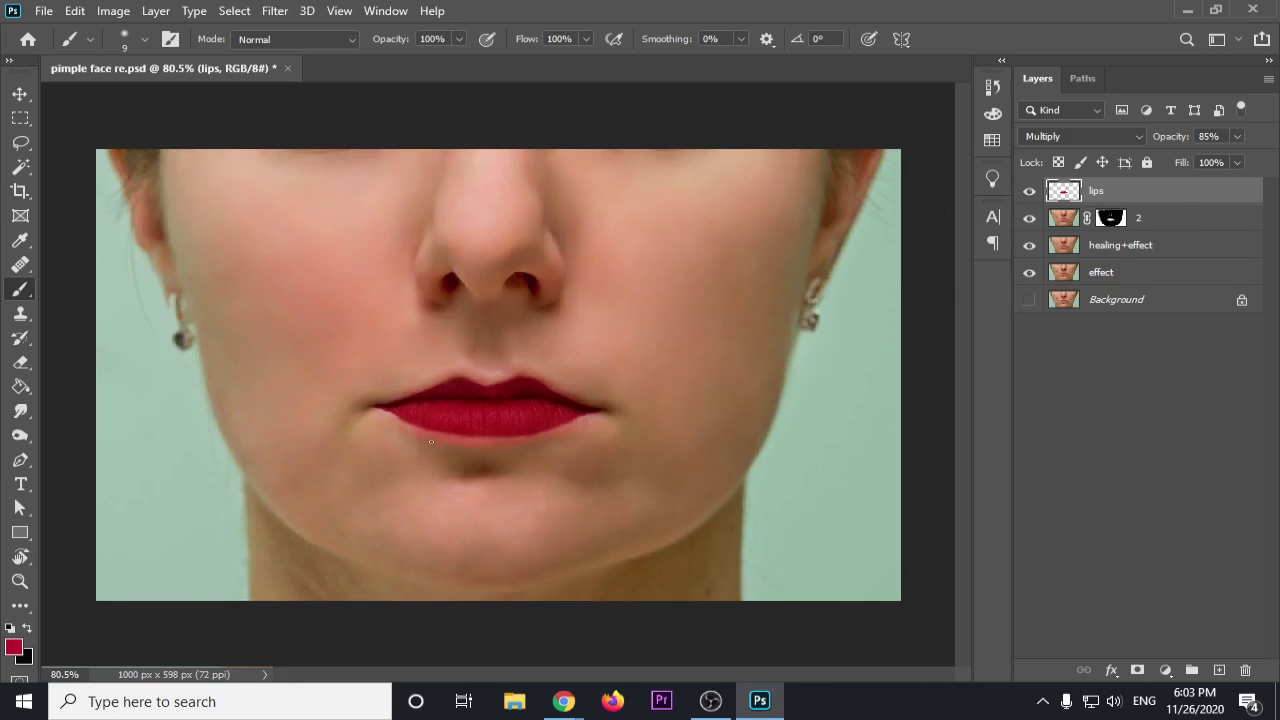
scroll(559, 418, "up", 4)
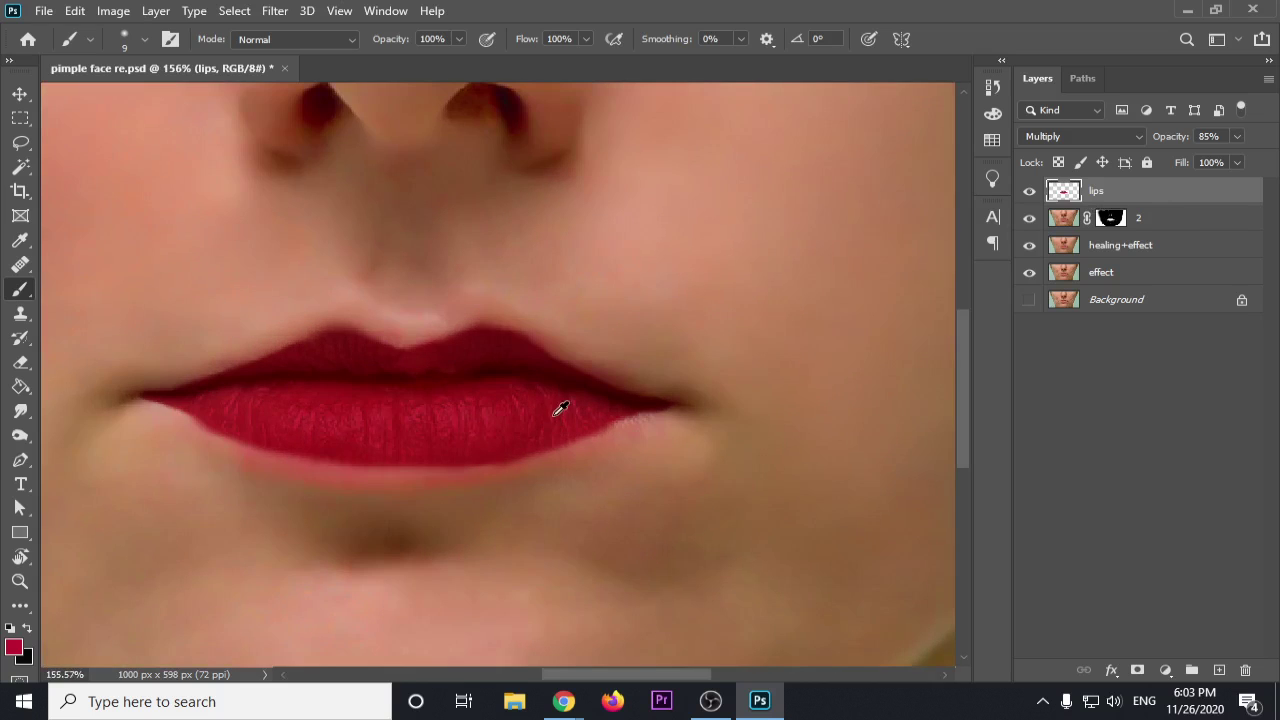
scroll(557, 410, "down", 4)
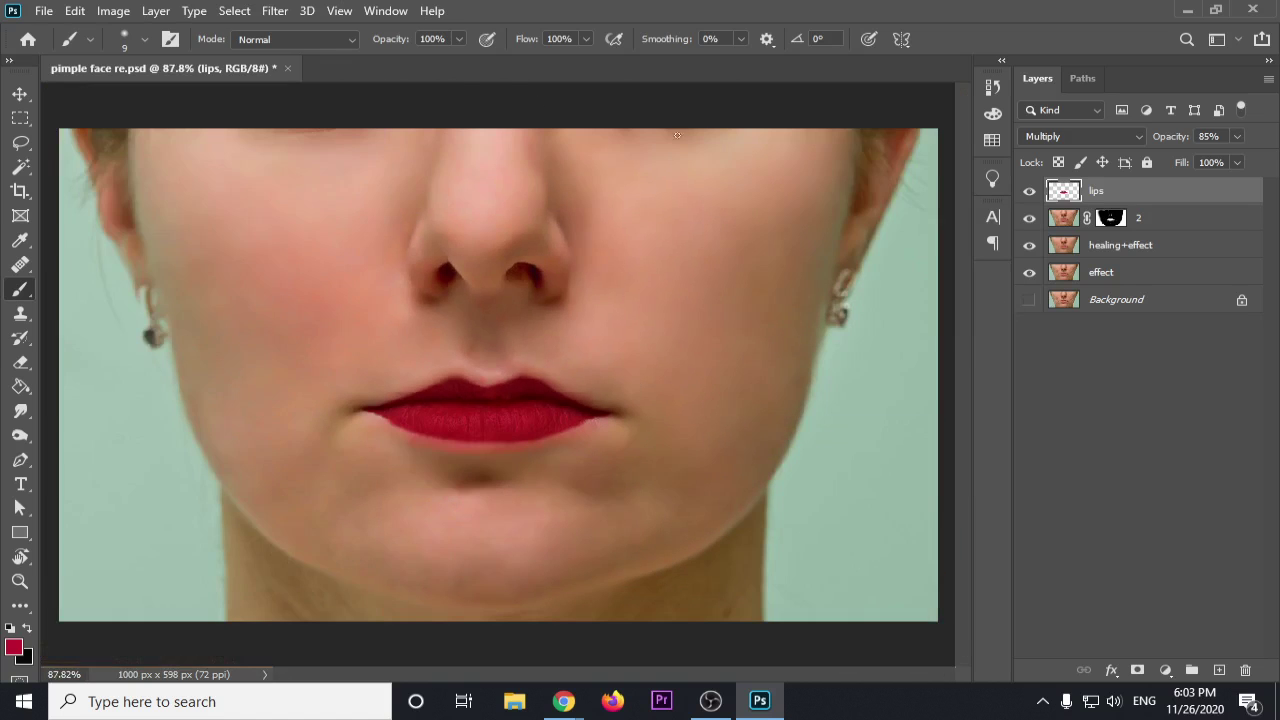
left_click(1122, 272, "shift")
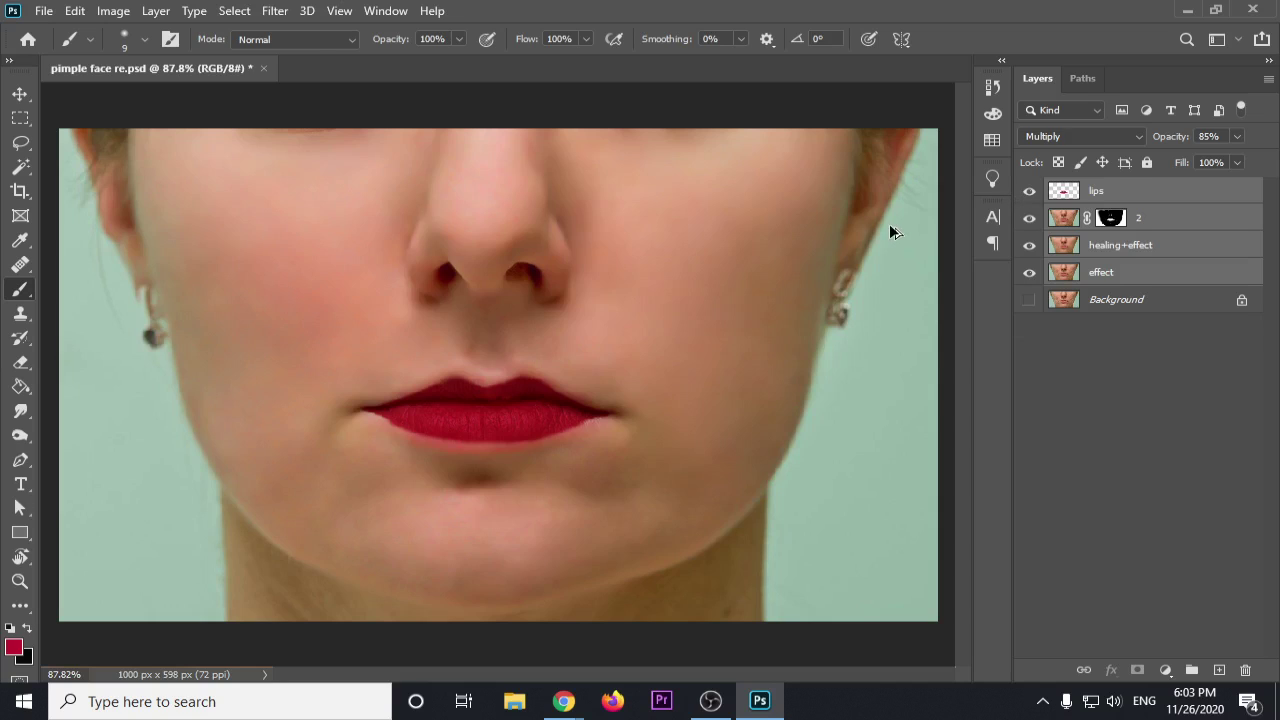
key("ctrl+alt+shift+e")
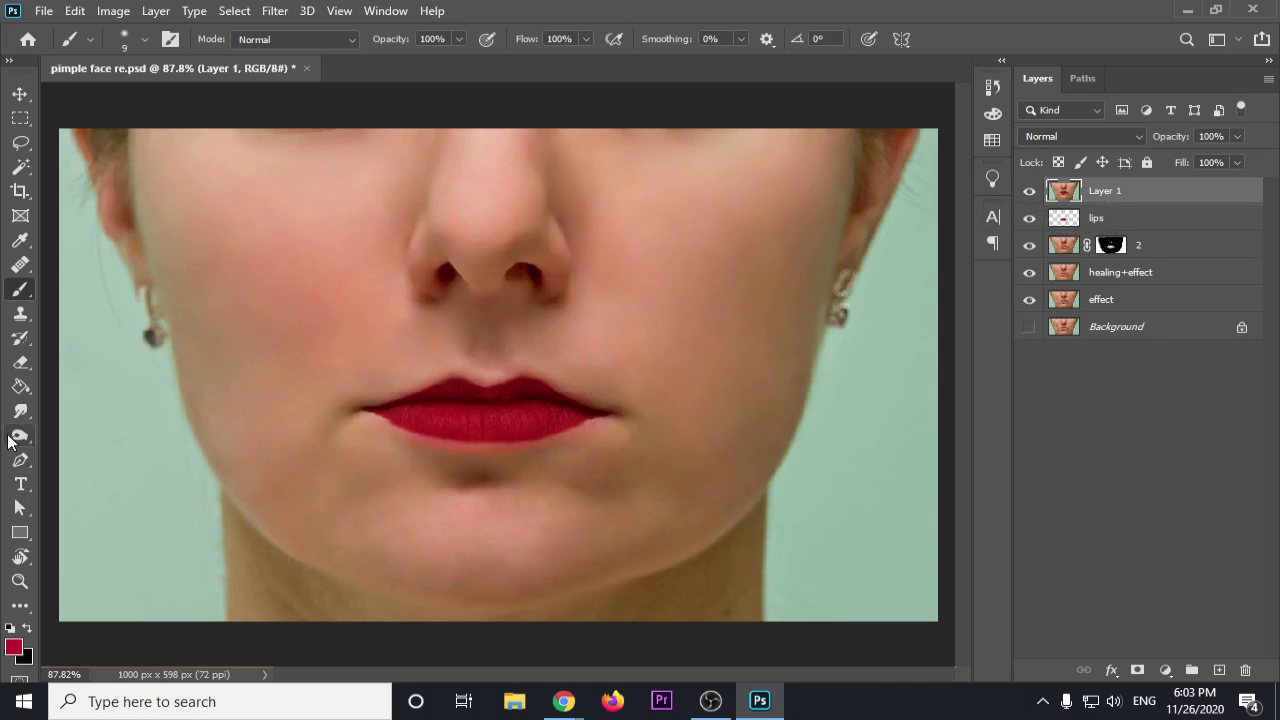
Step: Switch to the Blur tool and set its brush to 8 px with 0% hardness for the lip edges
right_click(24, 295)
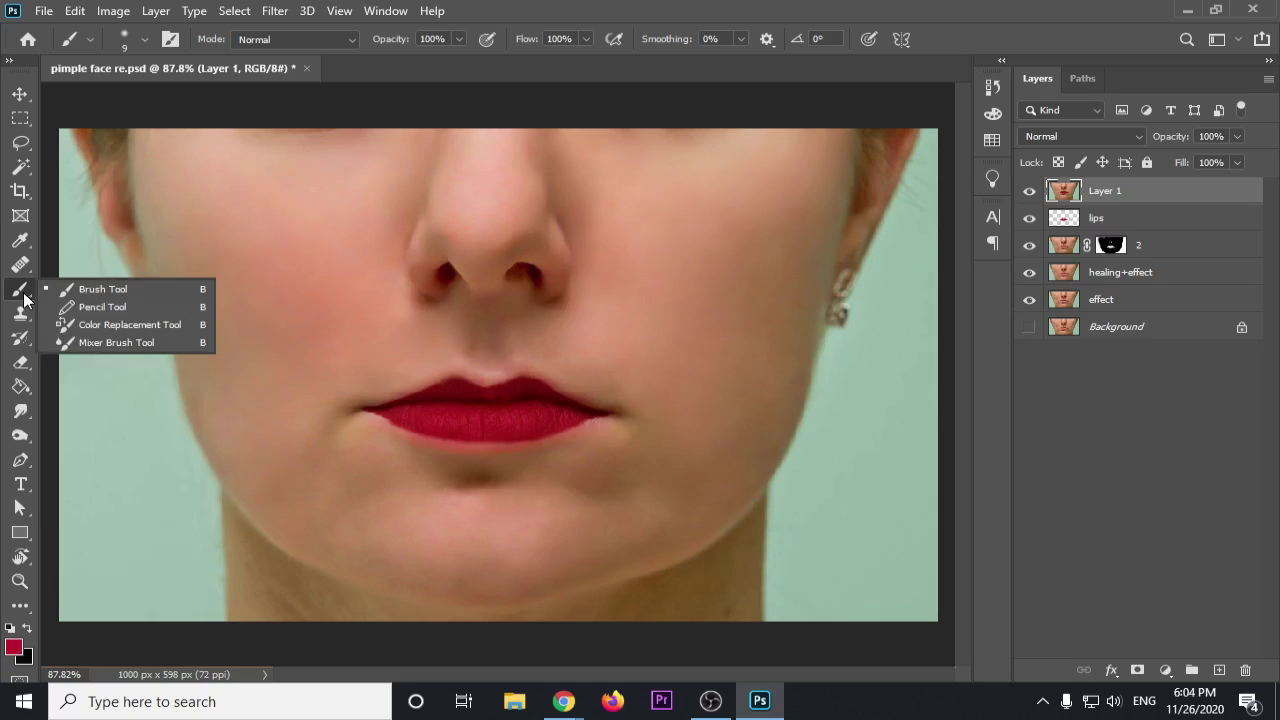
left_click(60, 289)
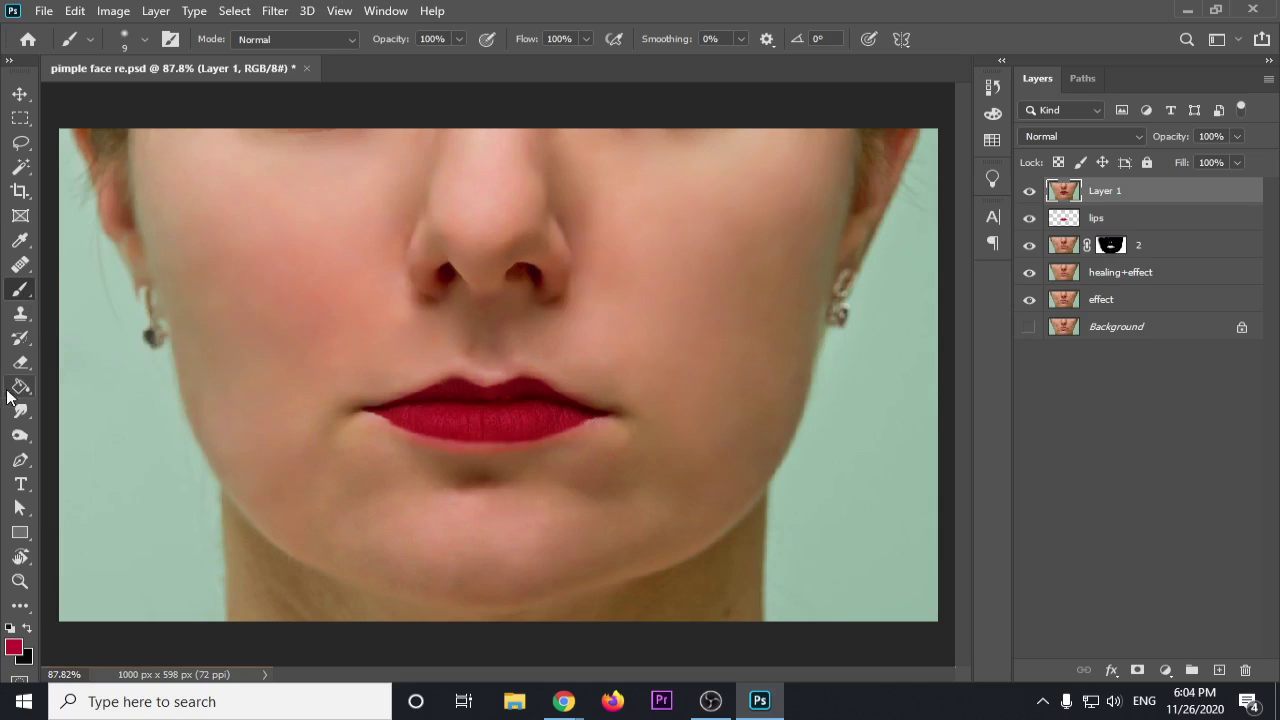
left_click(26, 420)
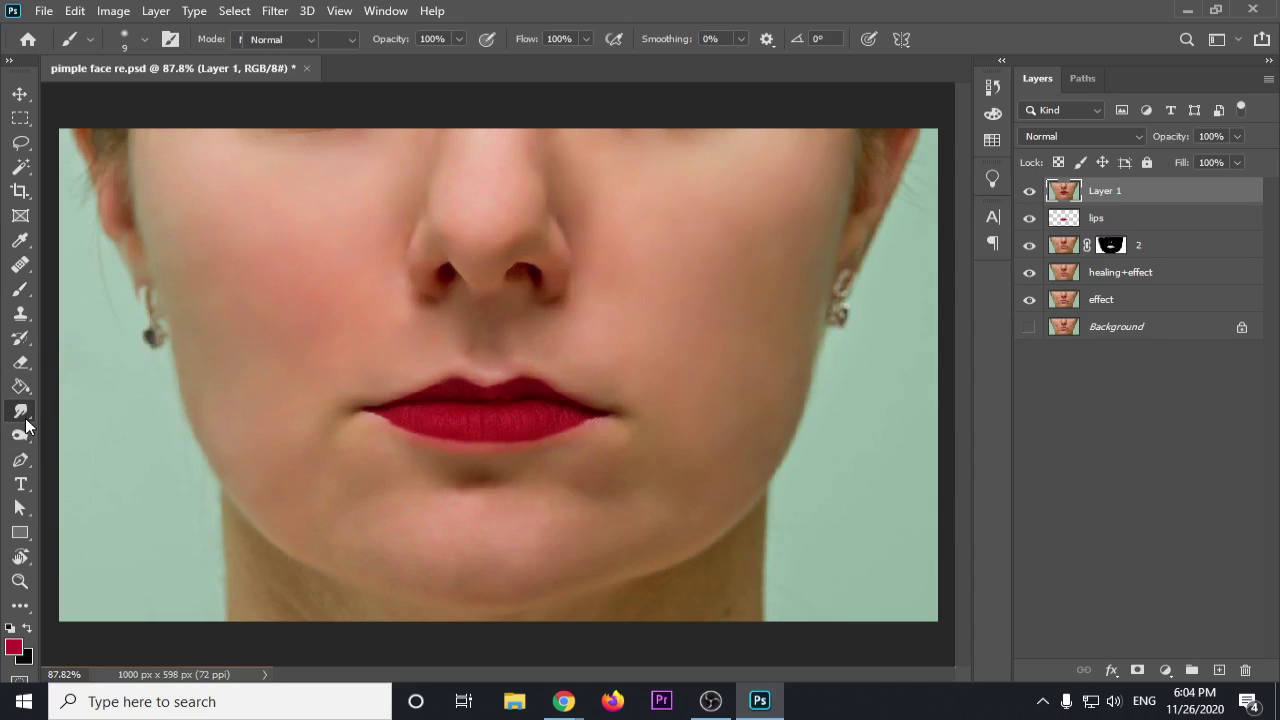
right_click(26, 422)
left_click(80, 410)
scroll(405, 447, "up", 3)
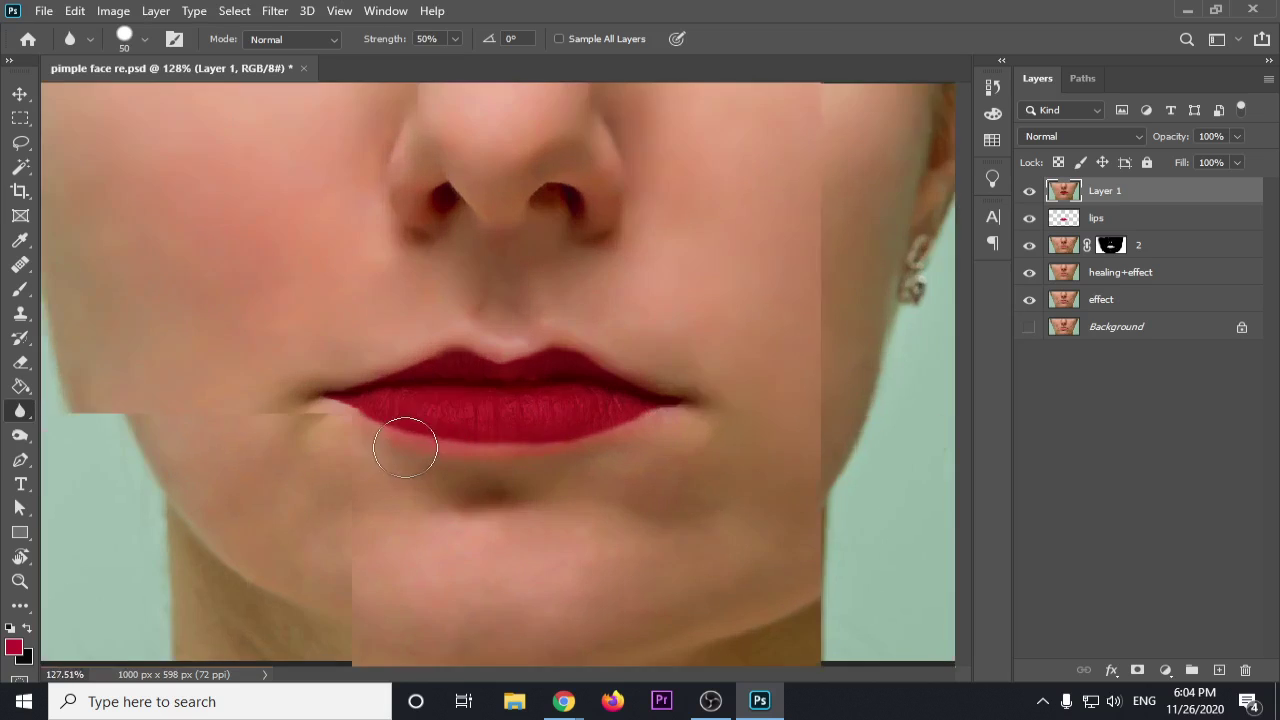
scroll(405, 447, "up", 6)
key("bracketleft")
key("bracketleft")
key("bracketleft")
key("bracketleft")
key("bracketleft")
scroll(229, 300, "up", 2)
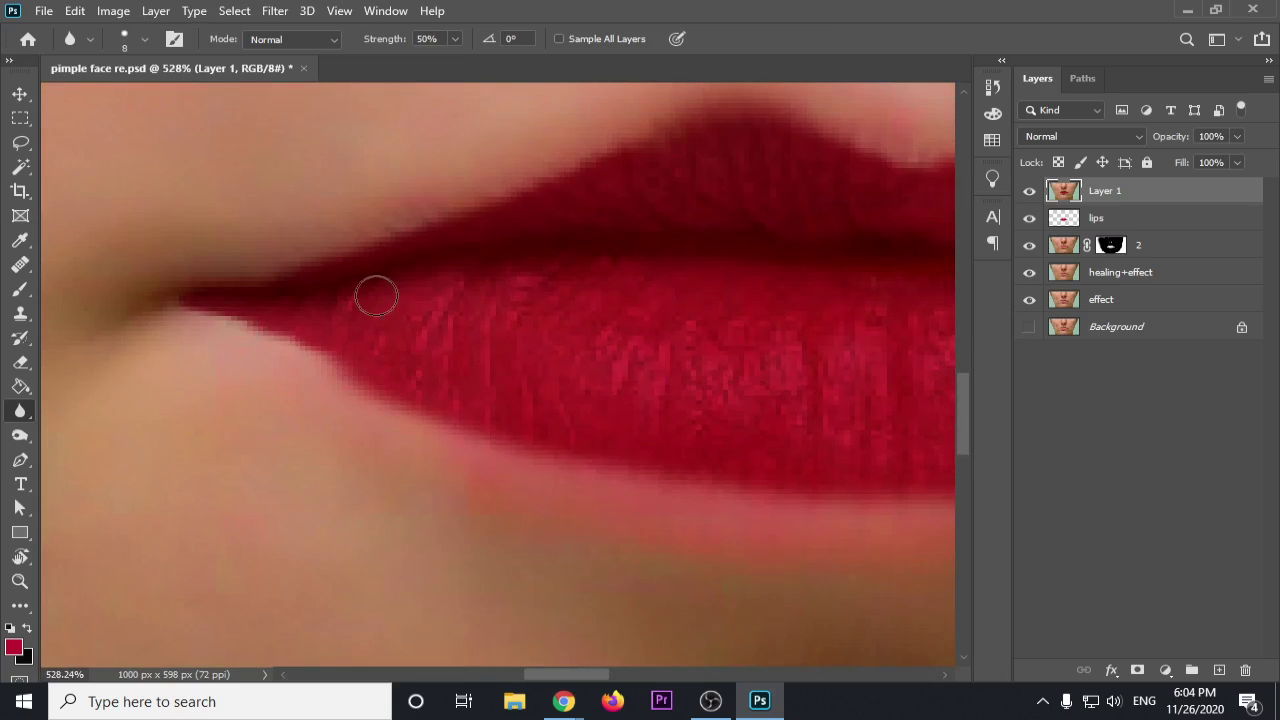
right_click(375, 298)
left_click_drag(523, 384, 458, 375)
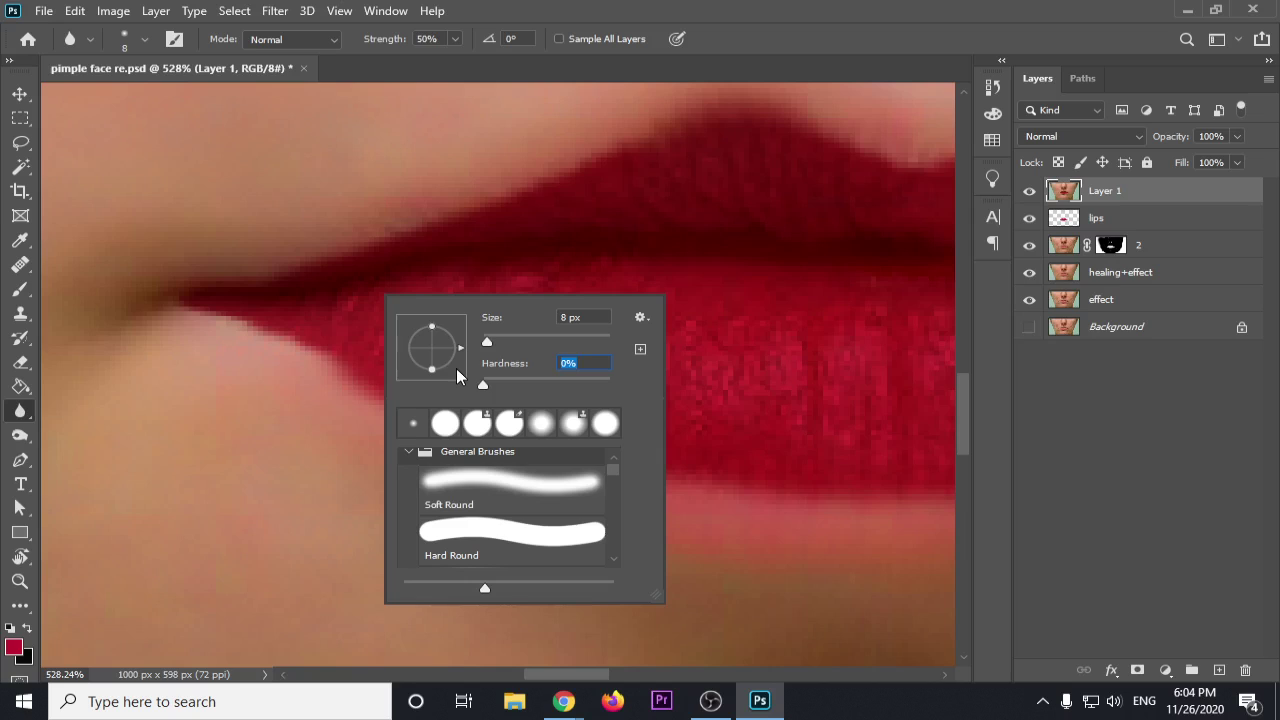
left_click(490, 278)
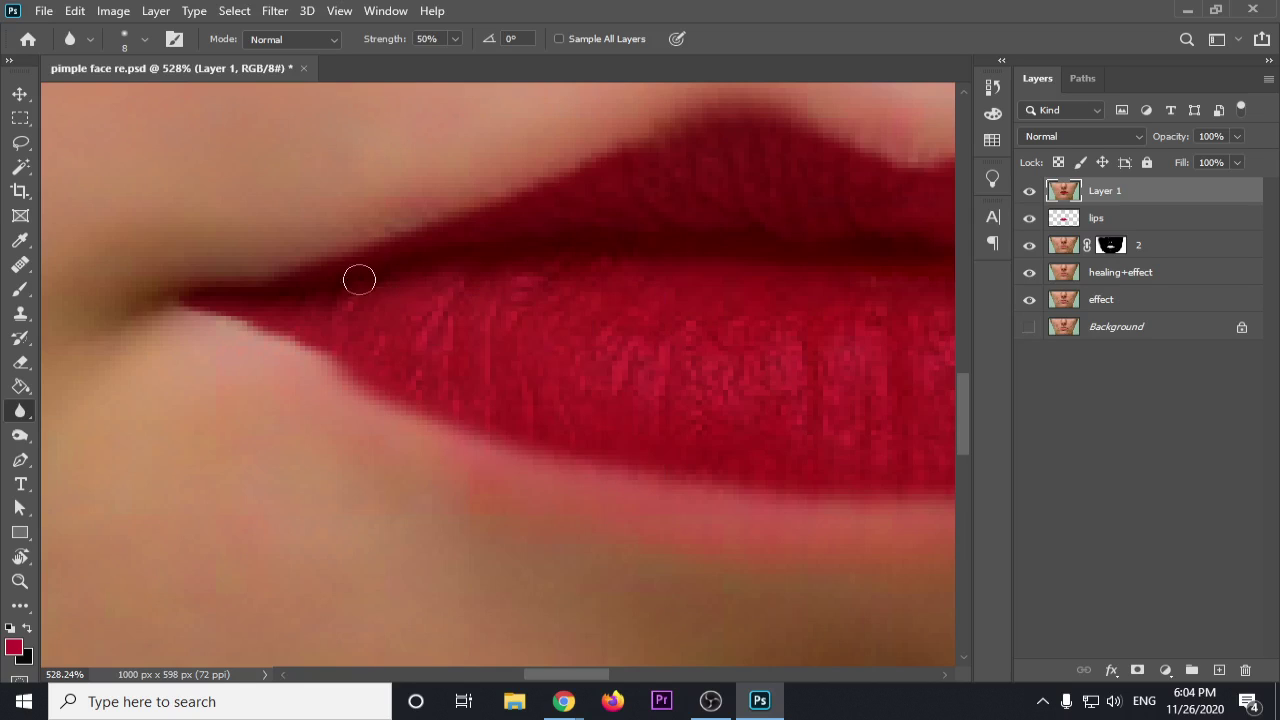
Step: Soften the lip edge from the left-hand corner on the merged Layer 1 with the size 8 Blur brush
mouse_move(208, 304)
left_mouse_down()
mouse_move(237, 319)
mouse_move(180, 302)
mouse_move(211, 293)
left_mouse_up()
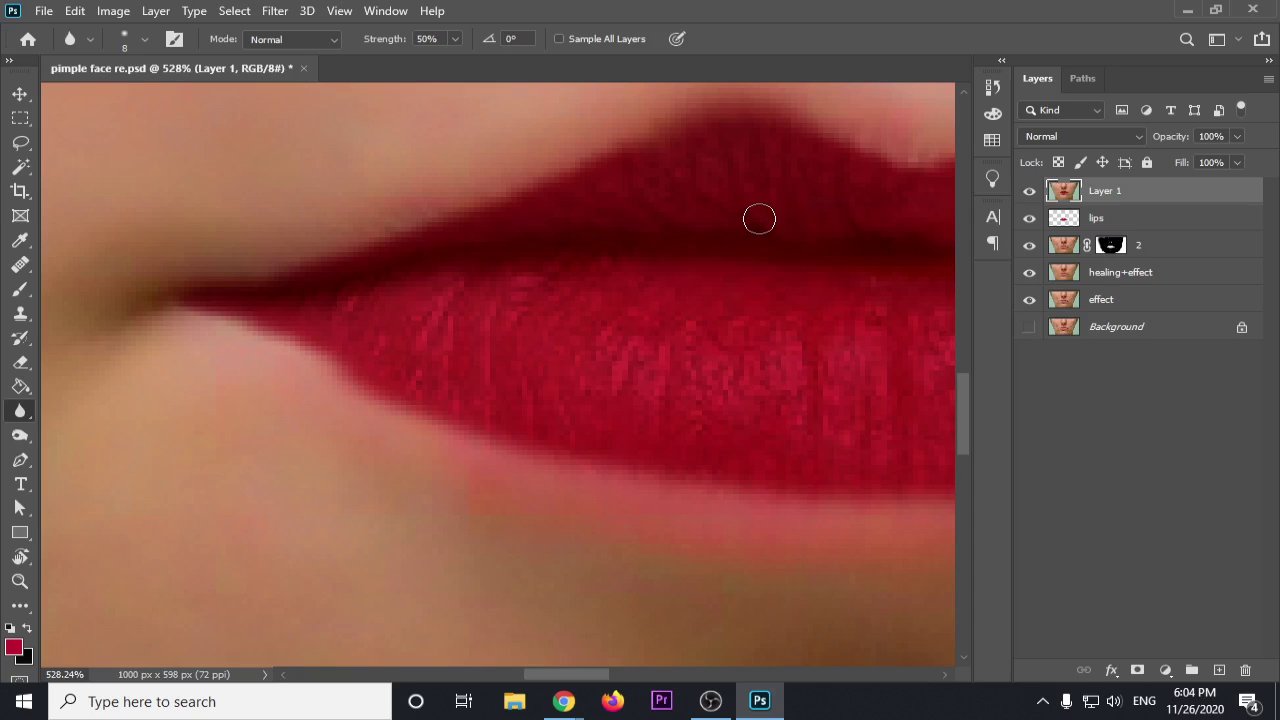
scroll(759, 219, "down", 3)
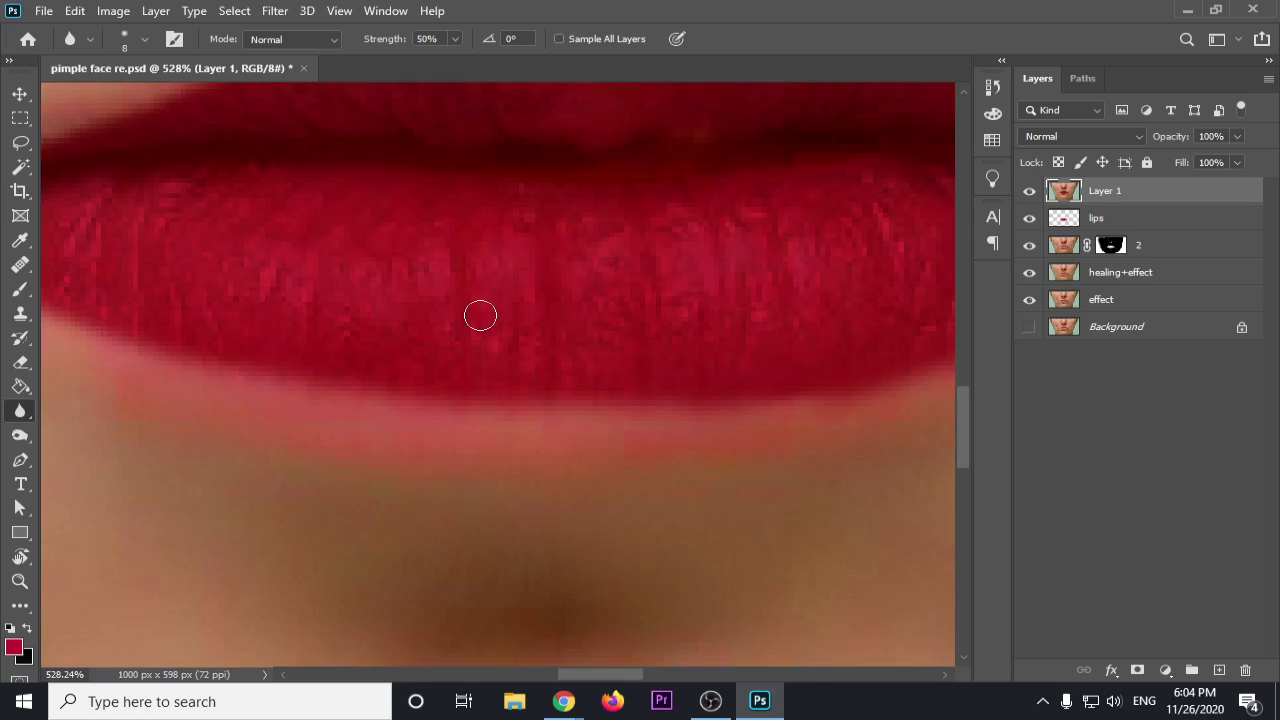
scroll(340, 285, "down", 2)
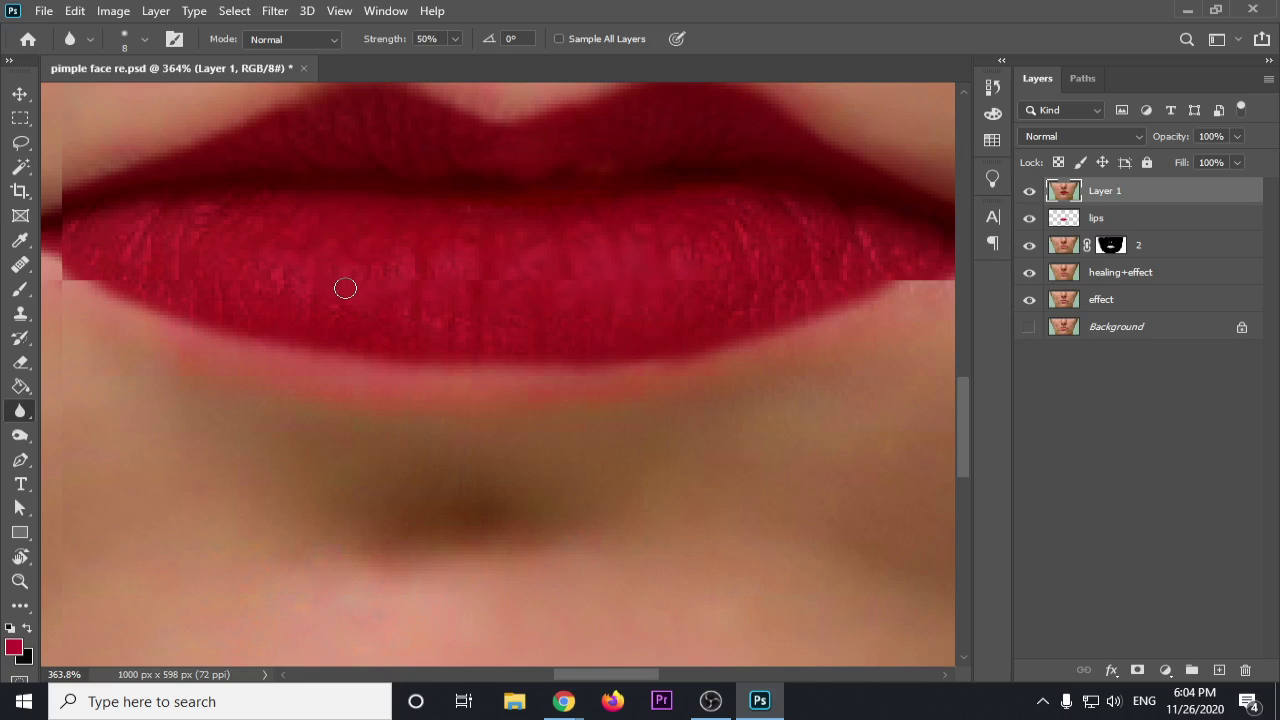
key("ctrl+0")
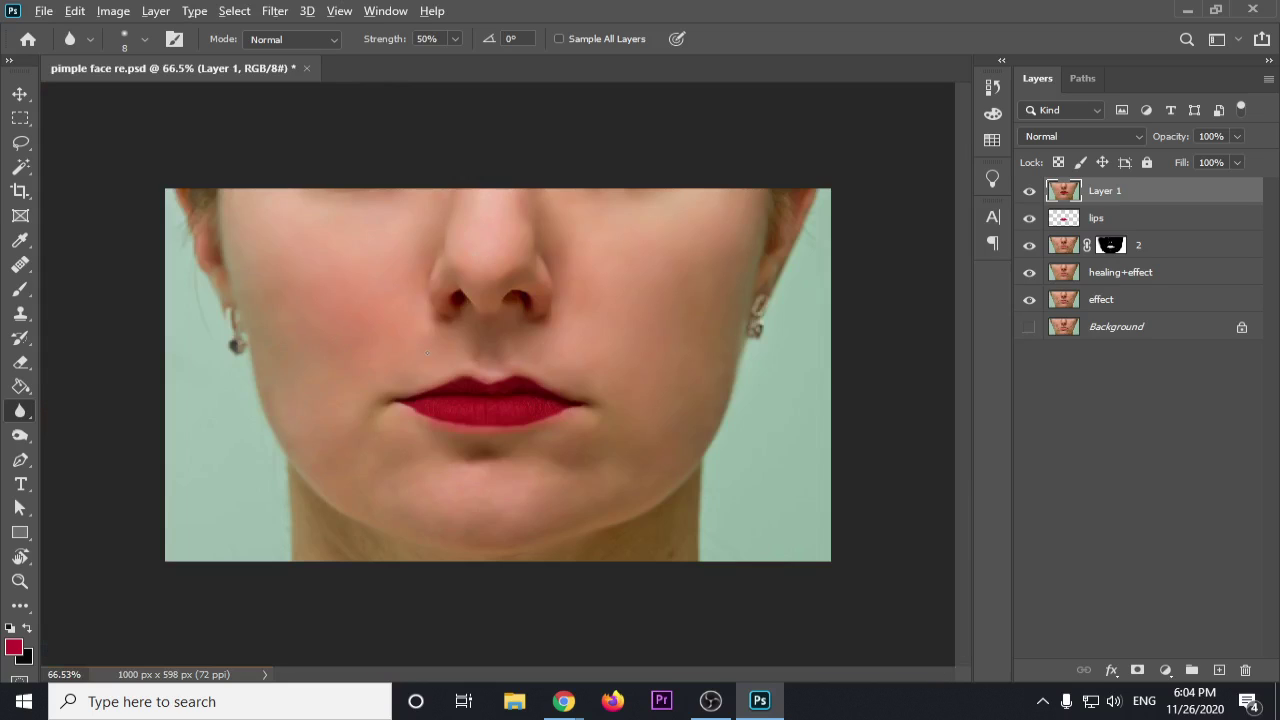
key("ctrl+minus")
left_click(275, 11)
mouse_move(339, 11)
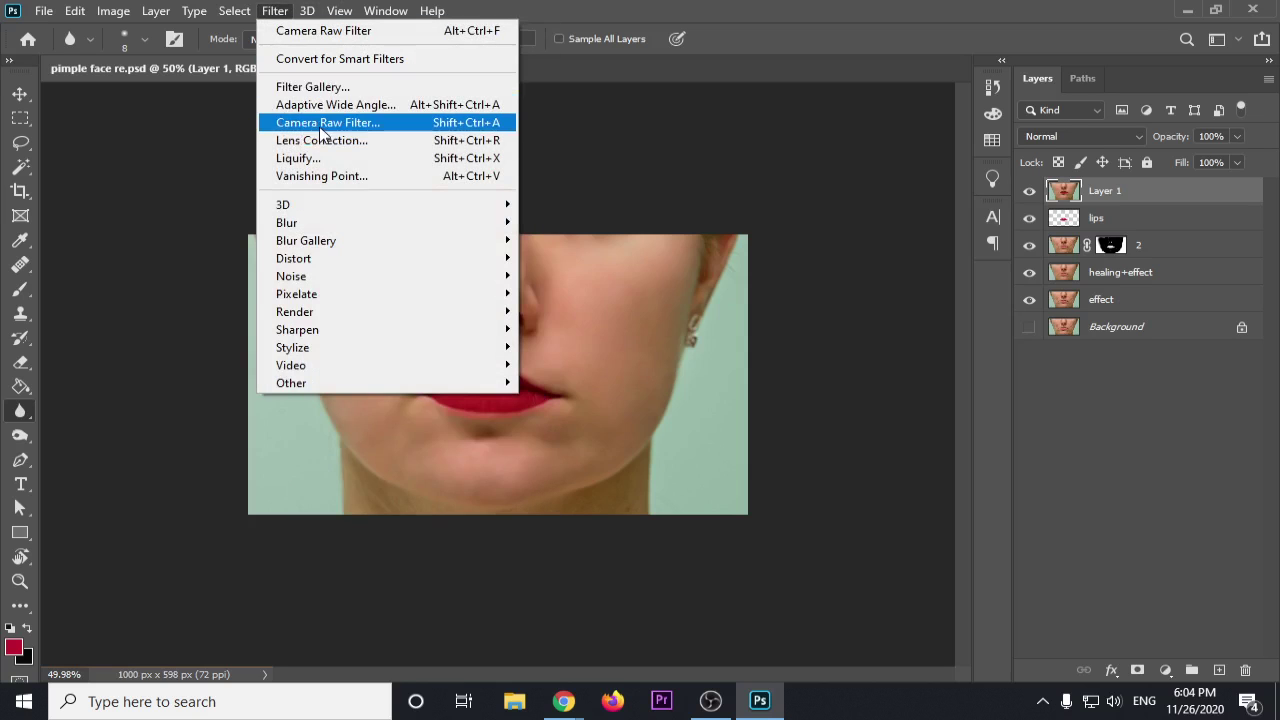
left_click(320, 126)
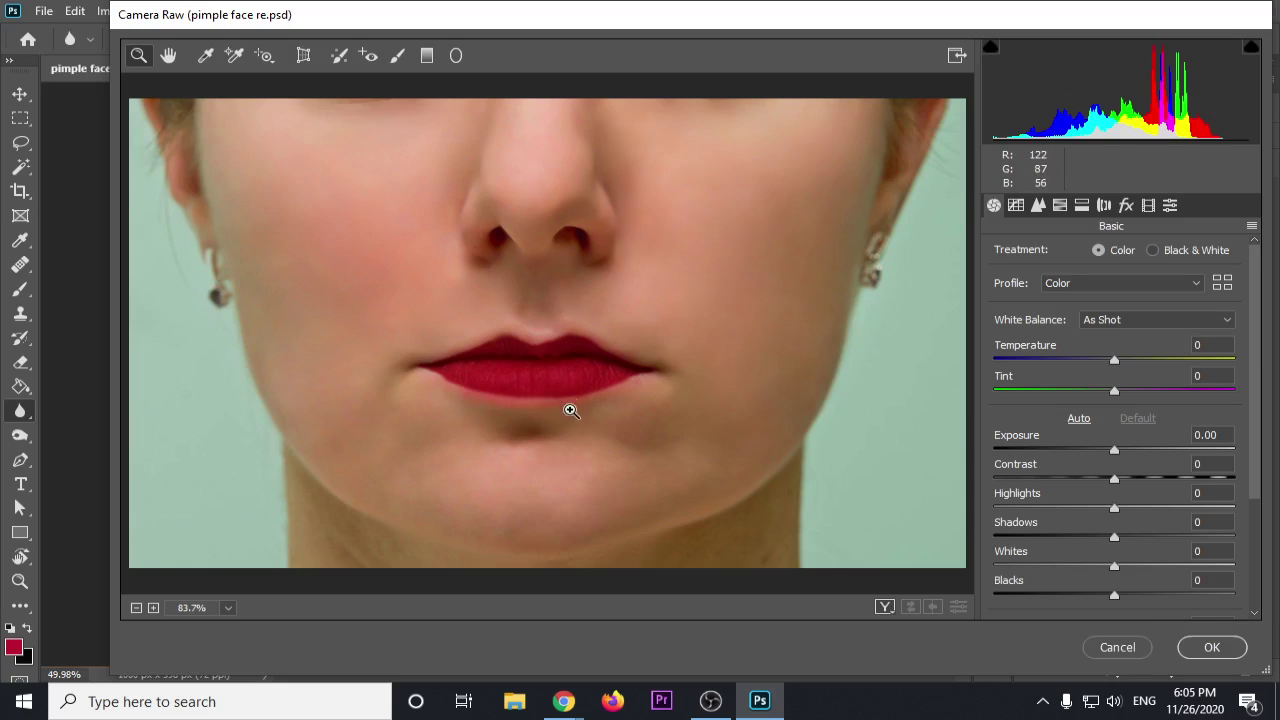
left_click(1146, 653)
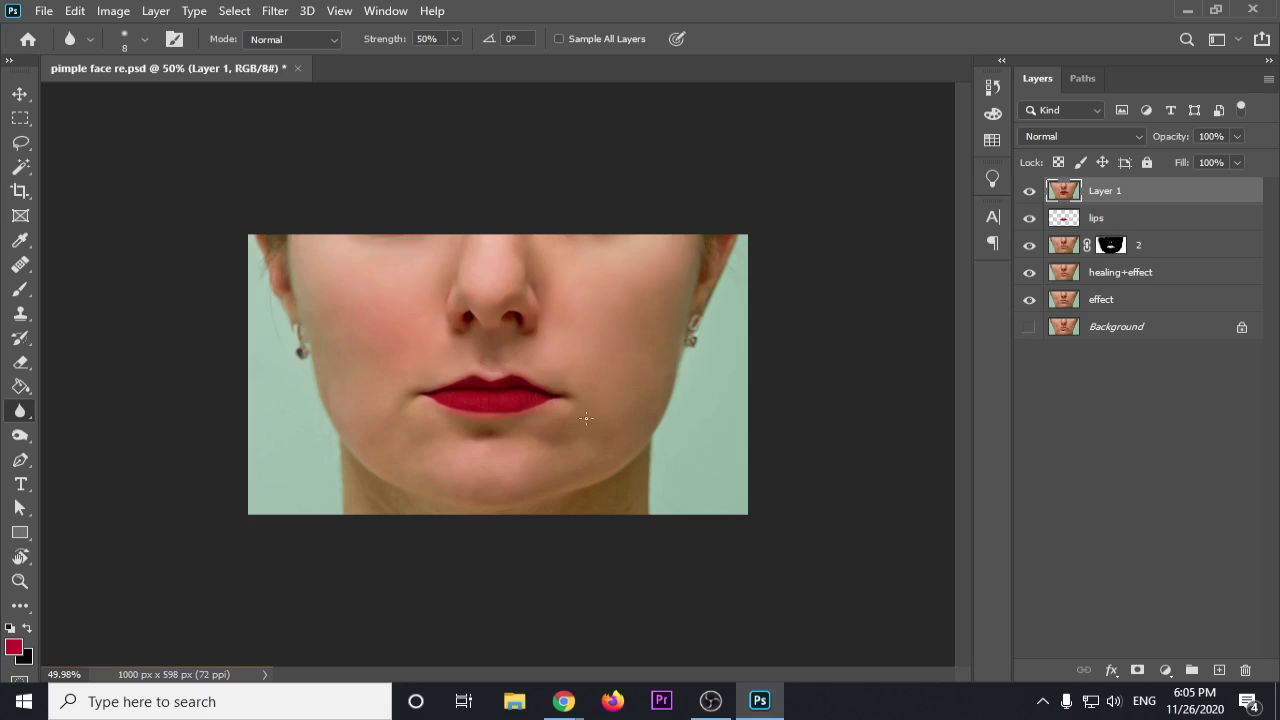
Step: Hide the merged Layer 1 and toggle the lips layer's visibility to compare the lips with and without colour
scroll(595, 413, "up", 8)
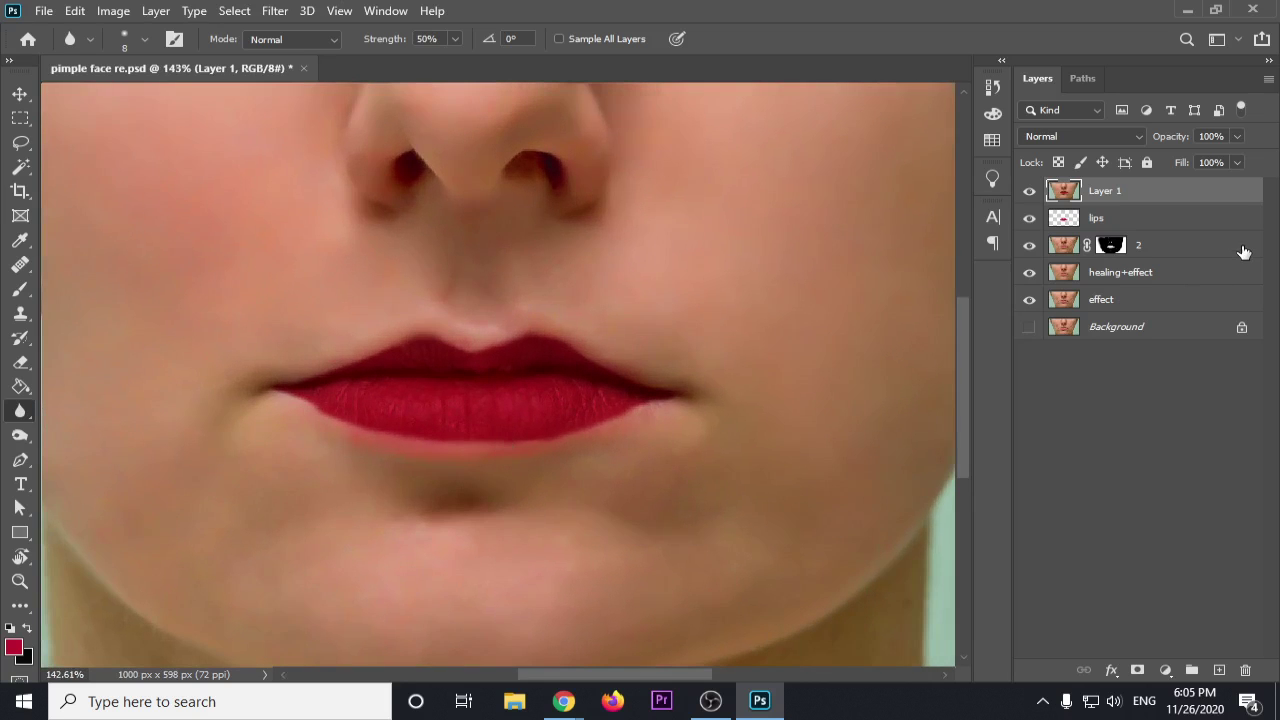
left_click(1030, 218)
left_click(1029, 191)
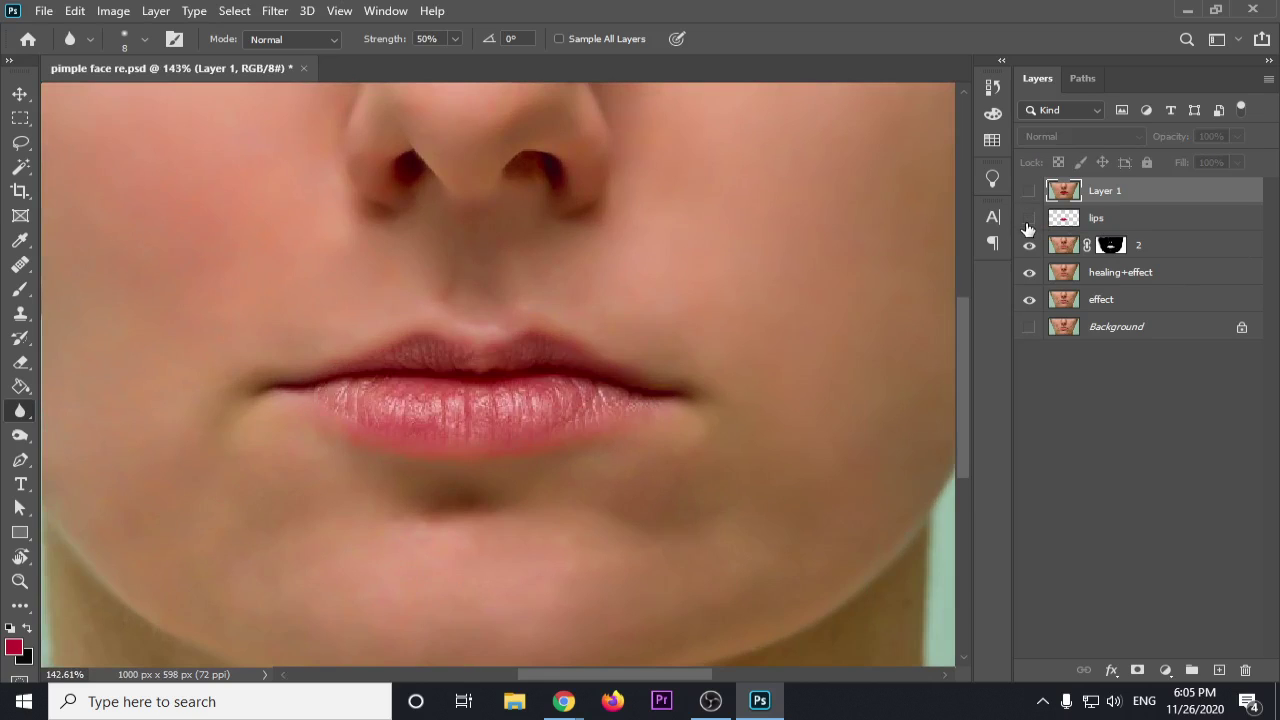
left_click(1029, 219)
left_click(1029, 219)
left_click(1029, 224)
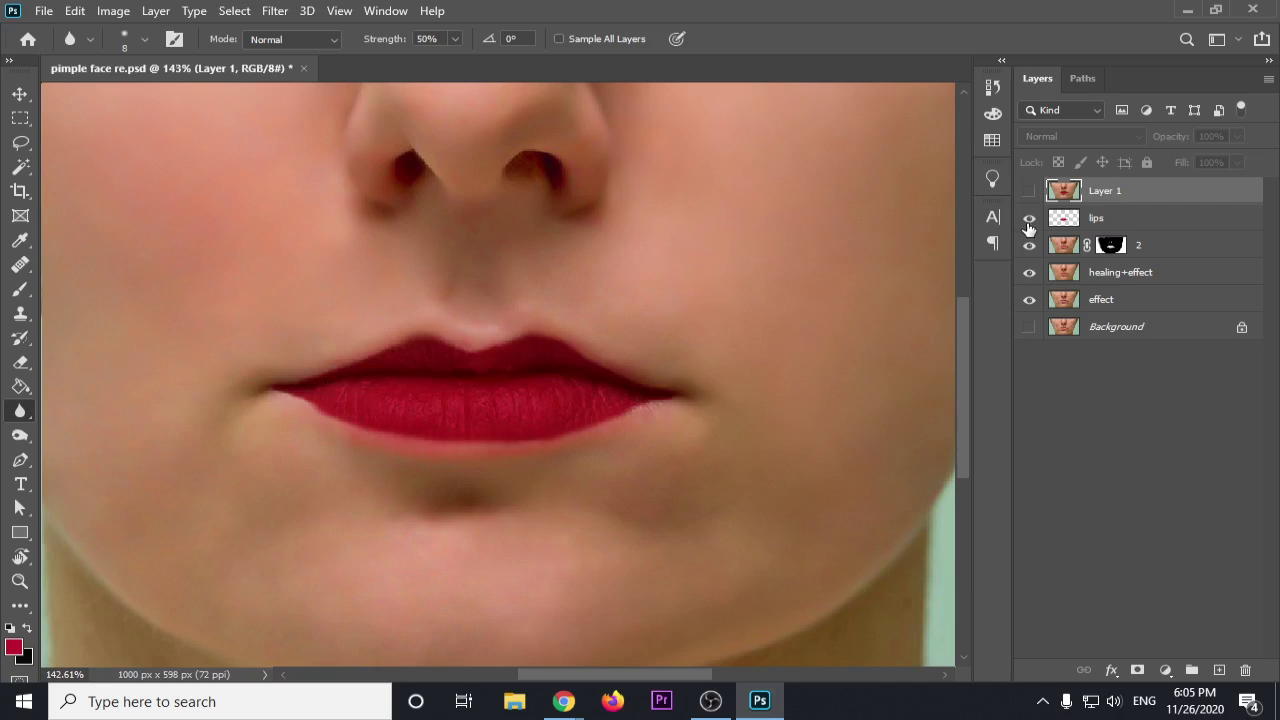
Step: Paint the lower edge of the lower lip crimson on the lips layer with a size 20 brush
left_click(1095, 226)
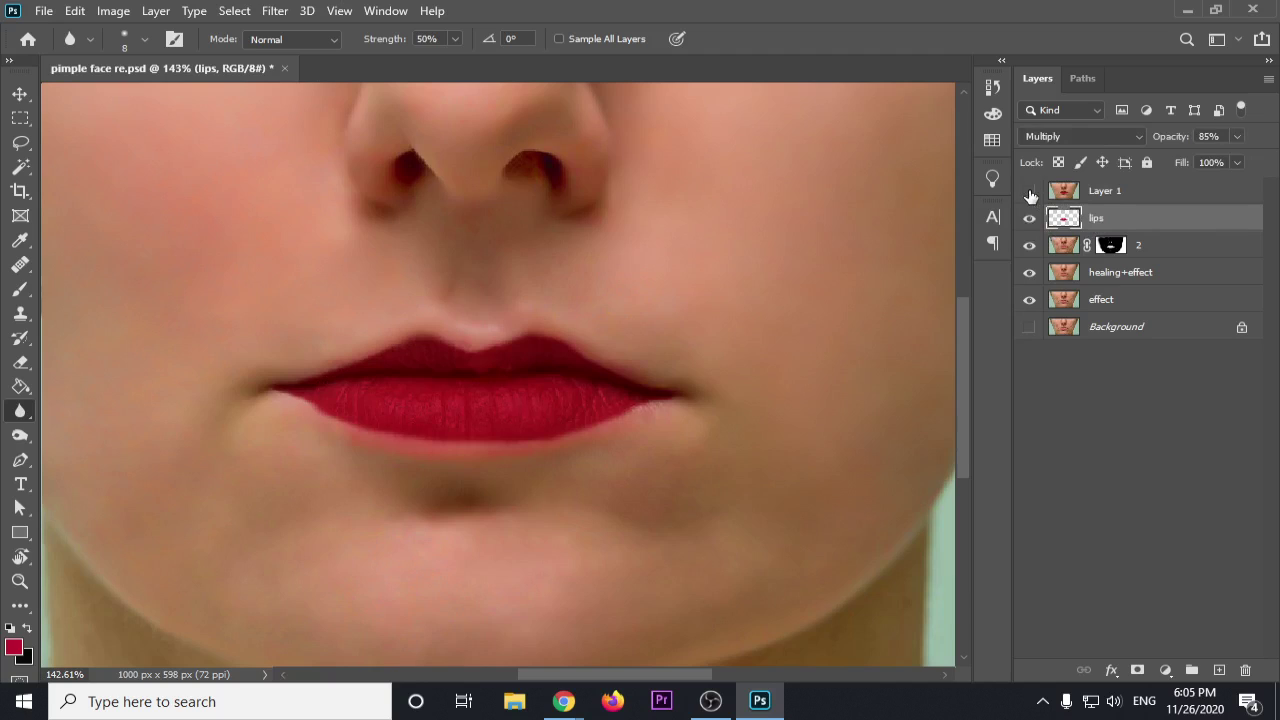
left_click(20, 289)
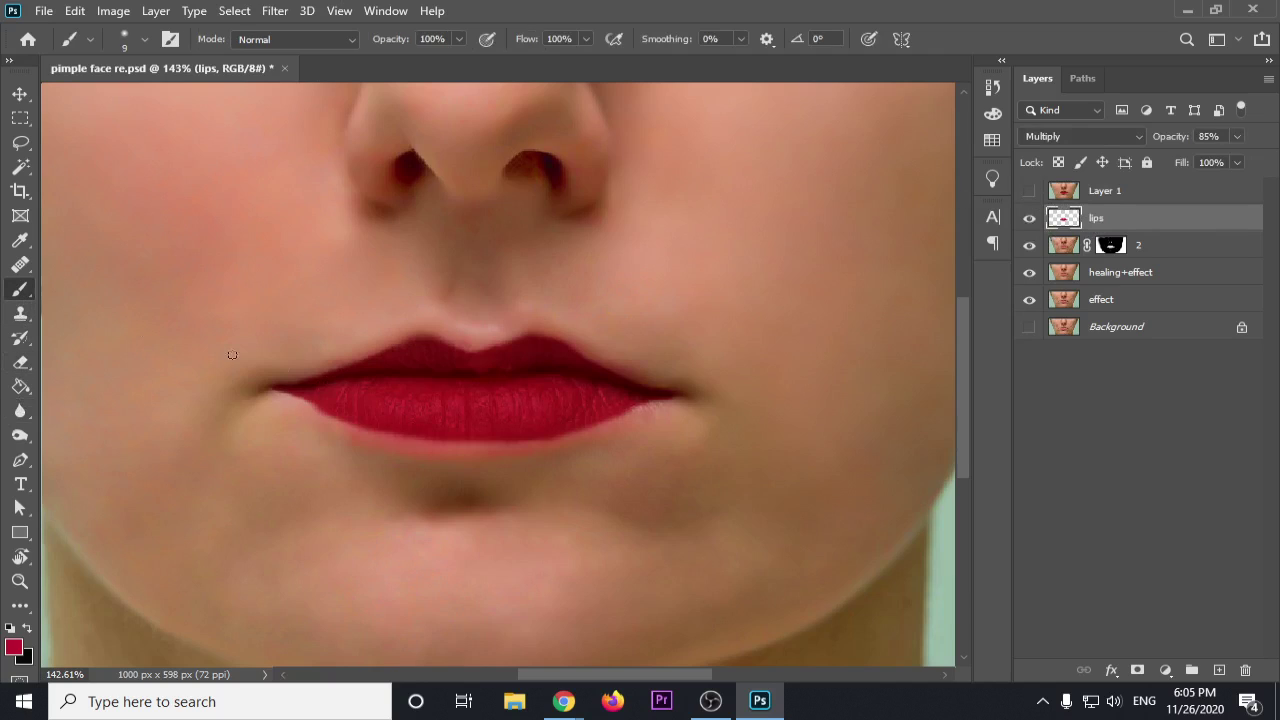
scroll(585, 440, "up", 1)
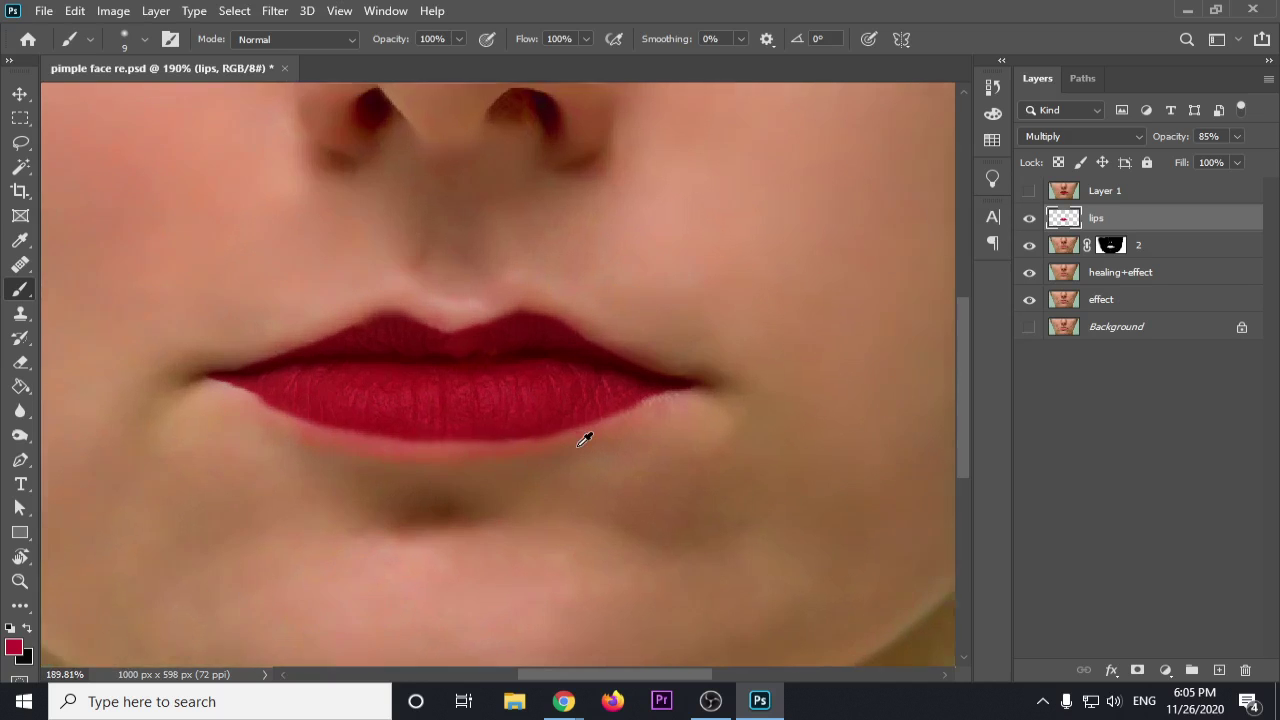
scroll(585, 440, "up", 3)
key("bracketright")
key("bracketright")
key("bracketright")
key("bracketright")
key("bracketleft")
left_click_drag(118, 371, 147, 390)
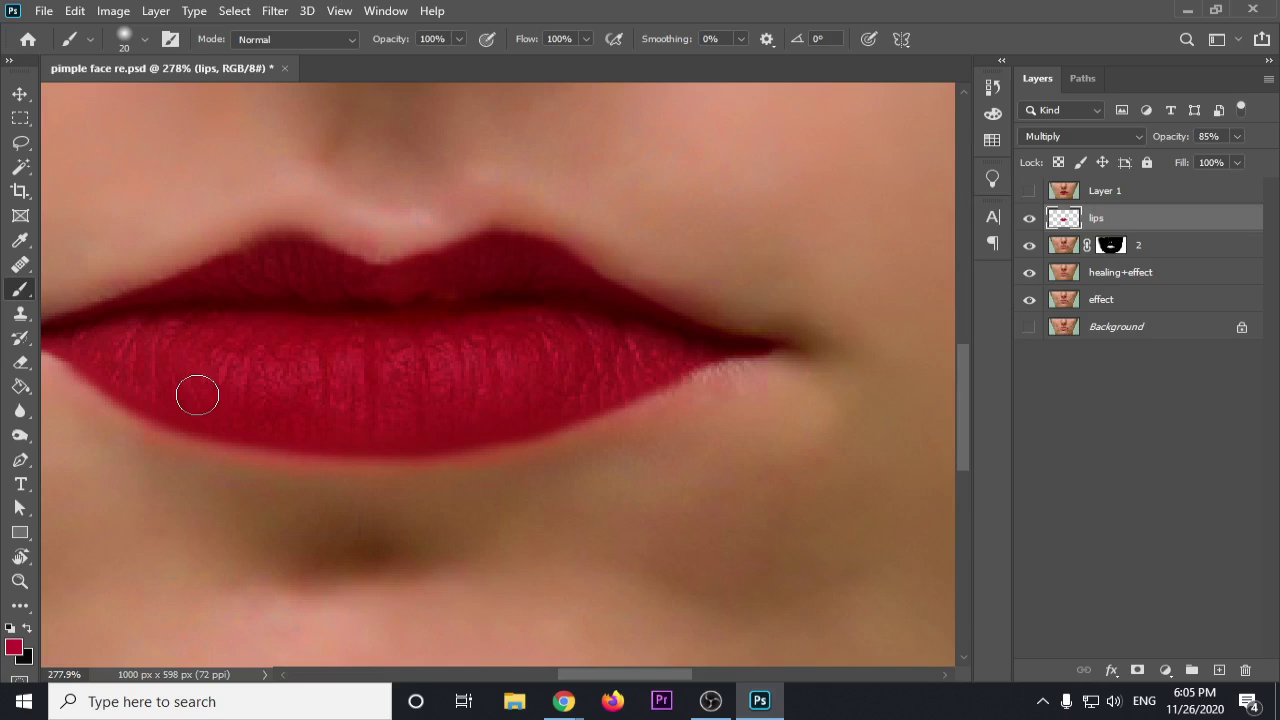
scroll(450, 423, "down", 1)
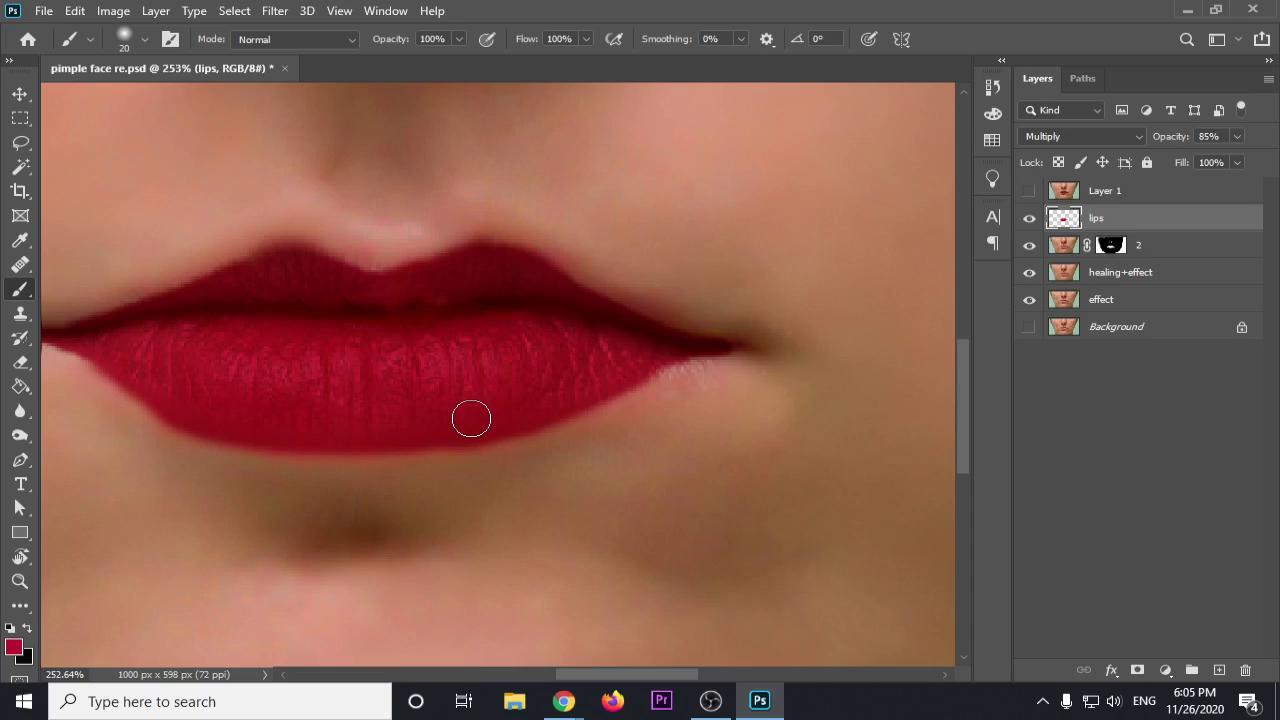
left_click_drag(471, 418, 350, 438)
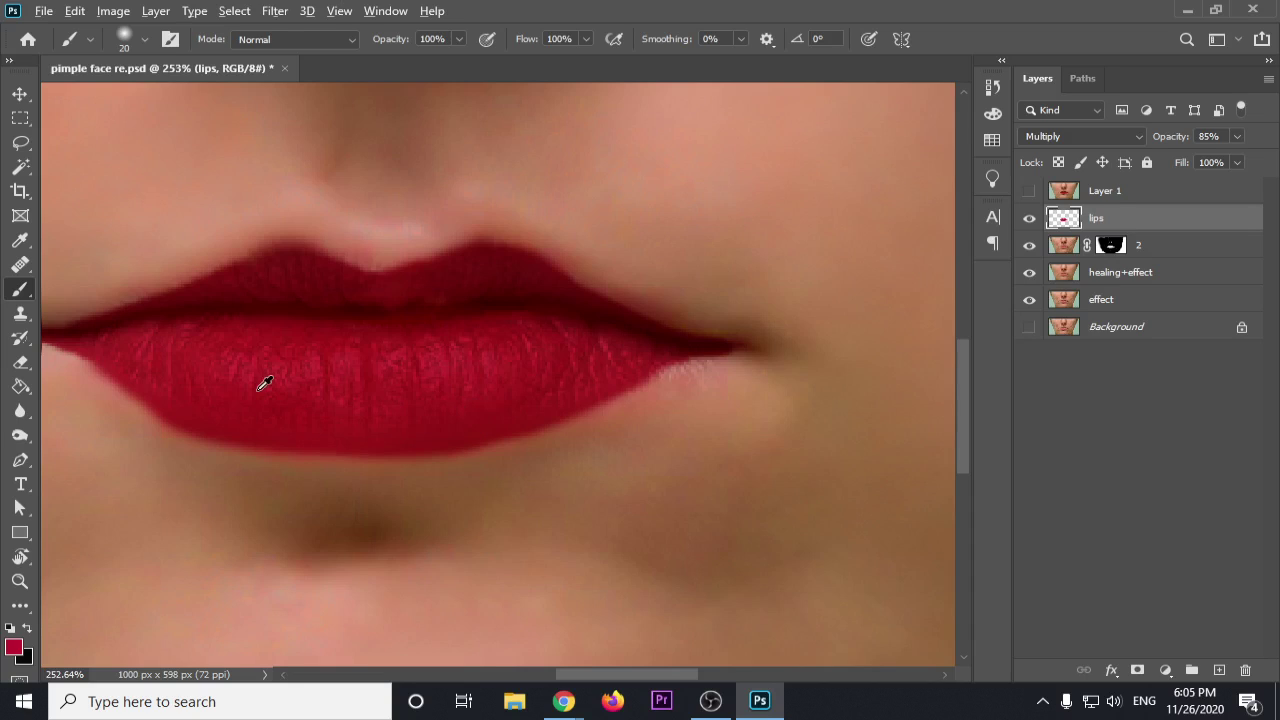
Step: Reduce the brush size to 10 for the left-hand lip corner and check the whole mouth
scroll(265, 383, "down", 3)
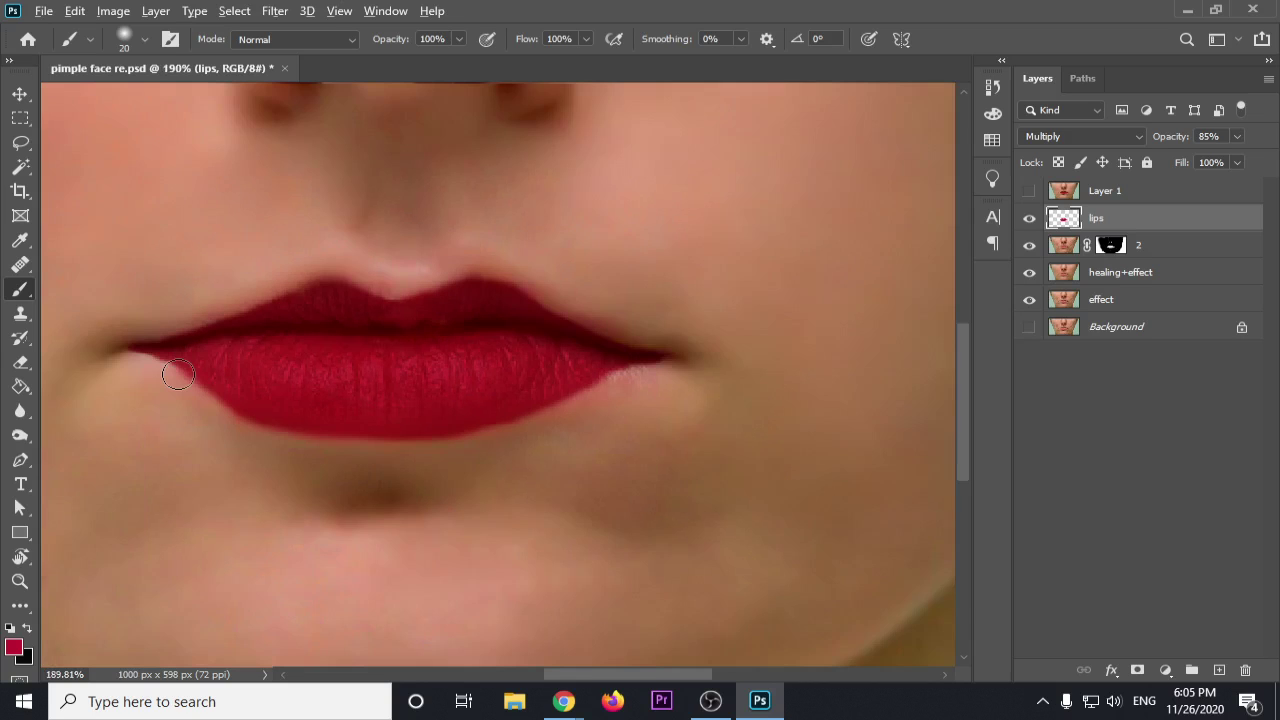
scroll(178, 373, "up", 1)
key("bracketleft")
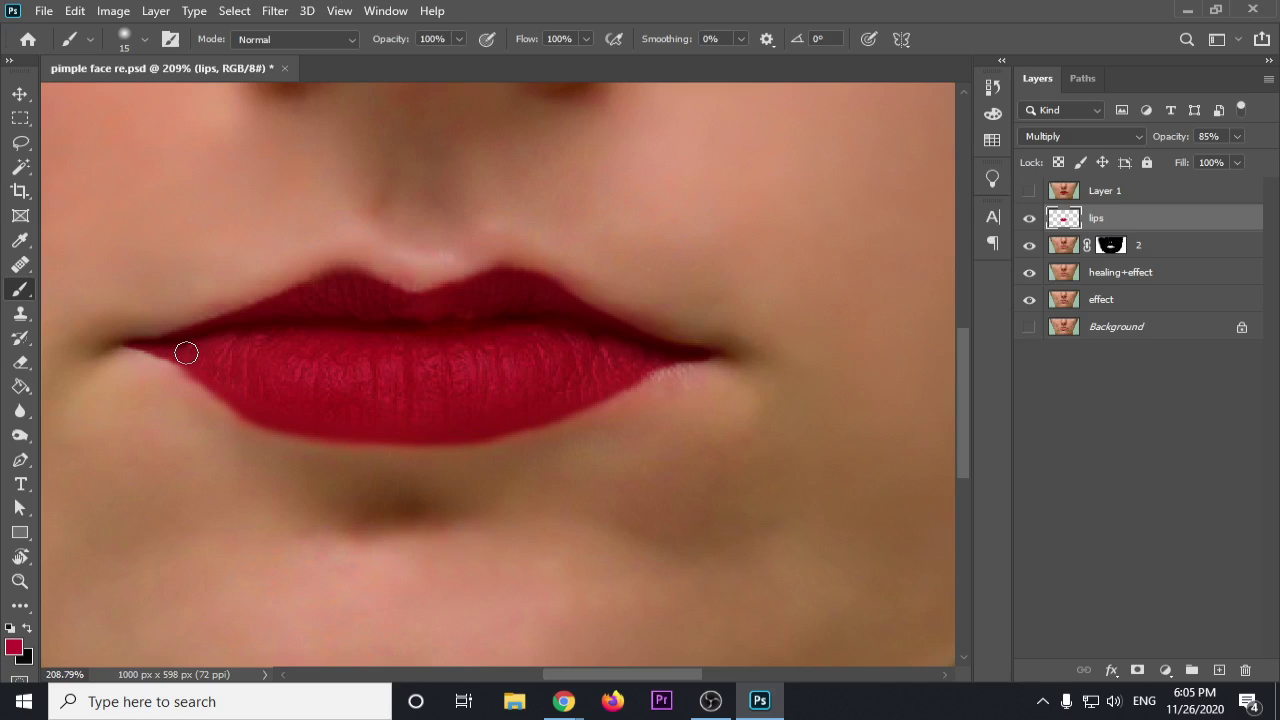
key("bracketleft")
scroll(573, 350, "down", 3)
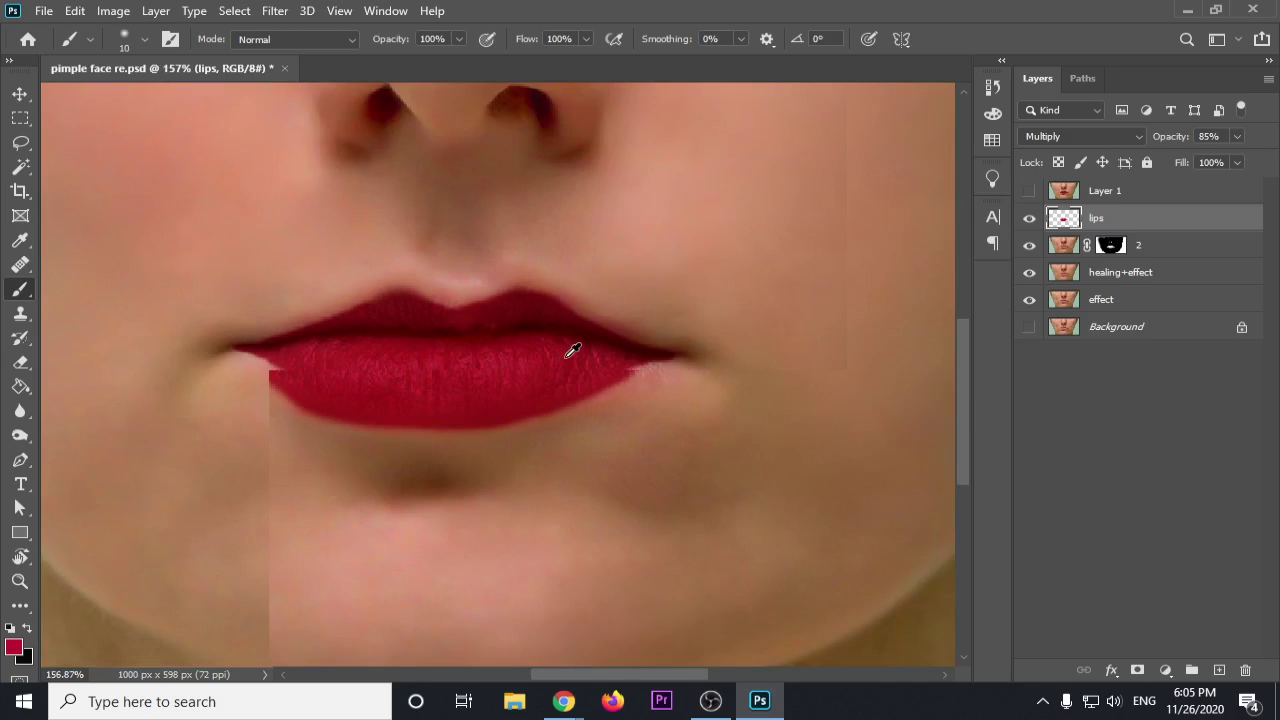
scroll(573, 350, "down", 3)
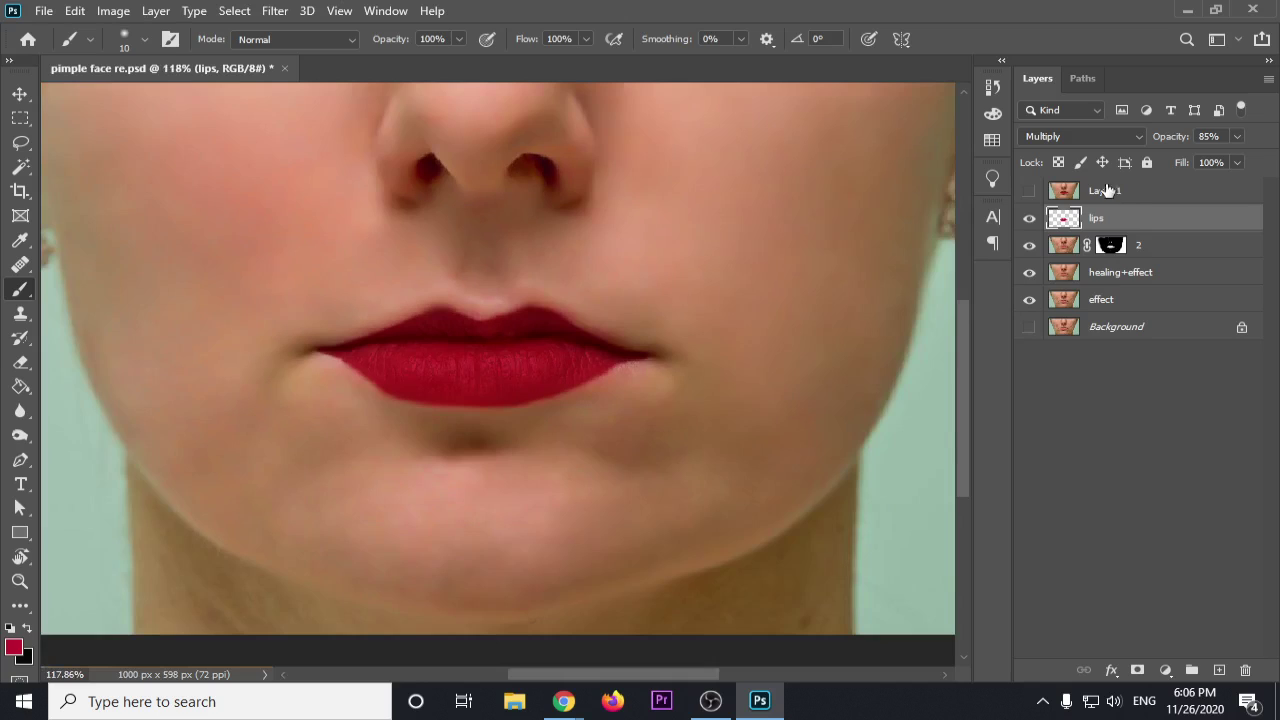
Step: Delete the outdated Layer 1 and stamp the layers from effect up to lips into a new merged layer
left_click(1101, 196)
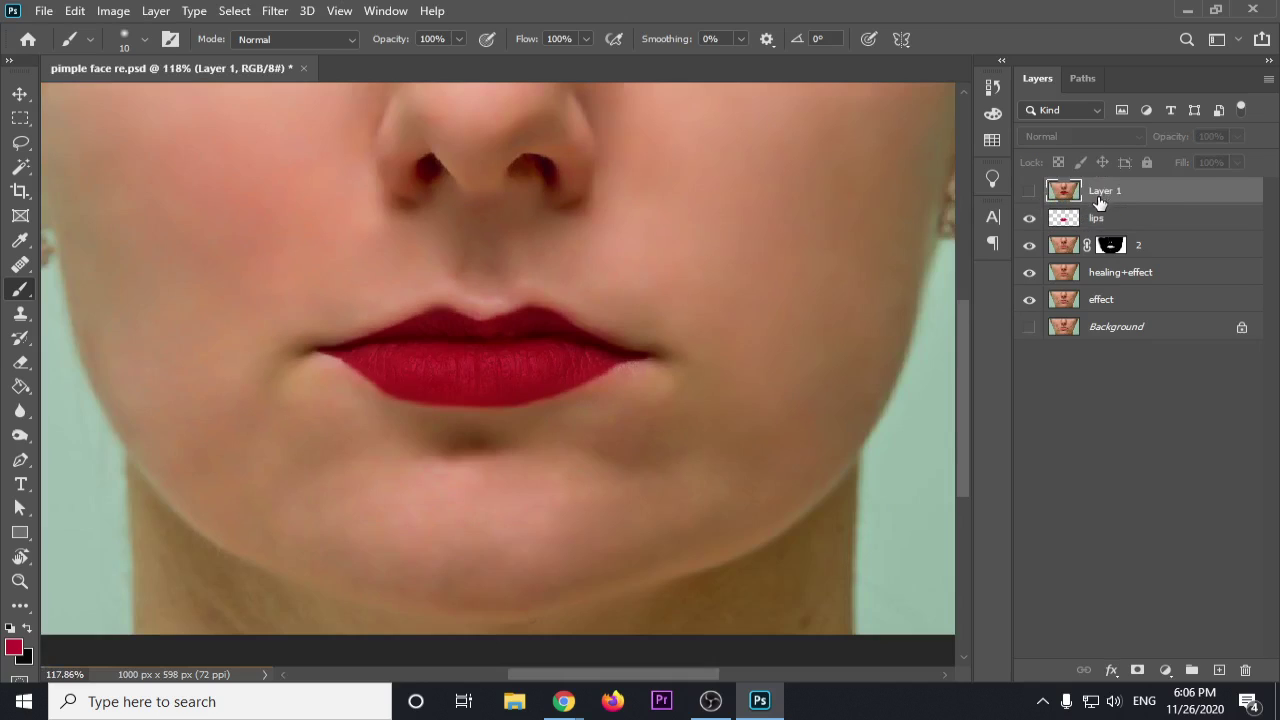
key("Delete")
left_click(1131, 276)
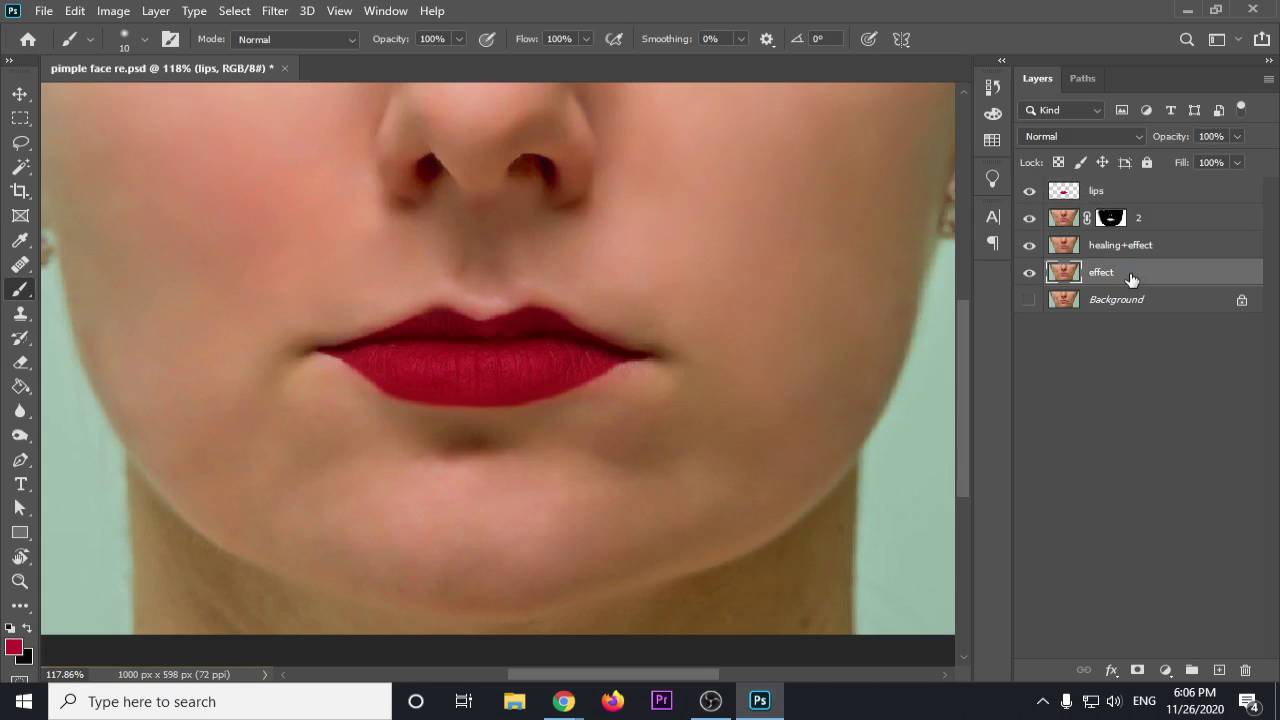
left_click(1114, 200, "shift")
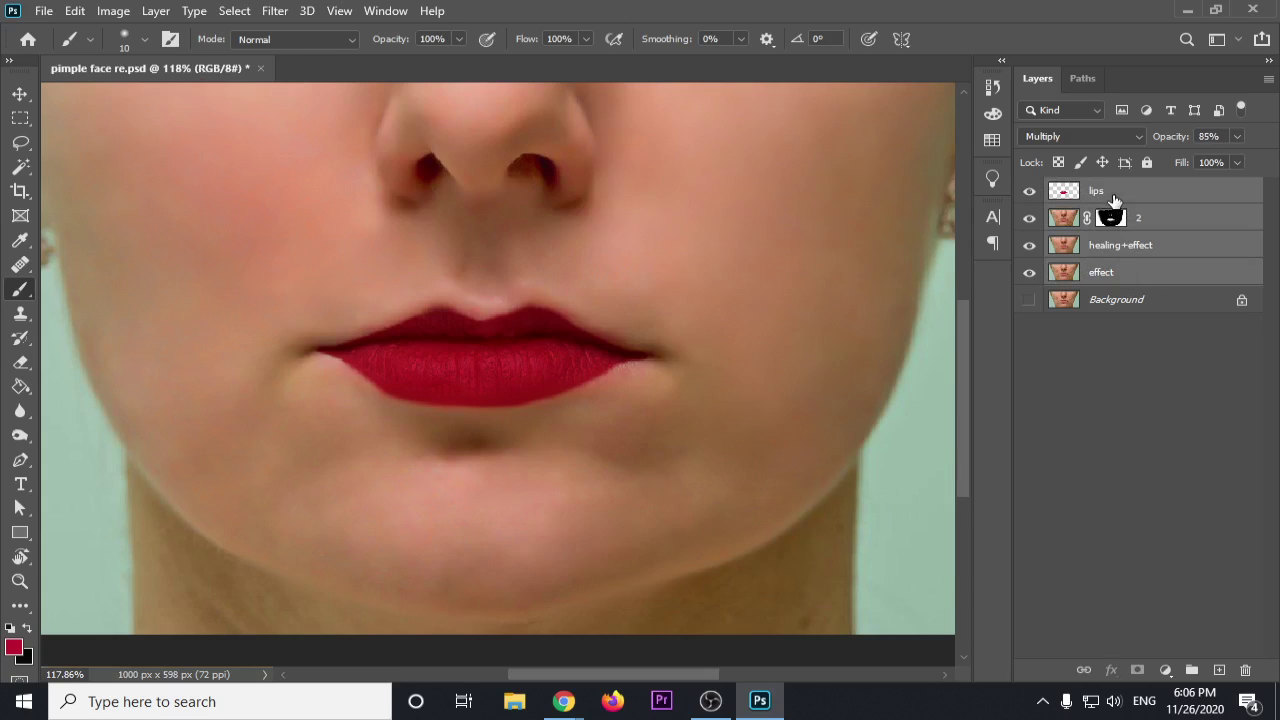
key("ctrl+shift+alt+e")
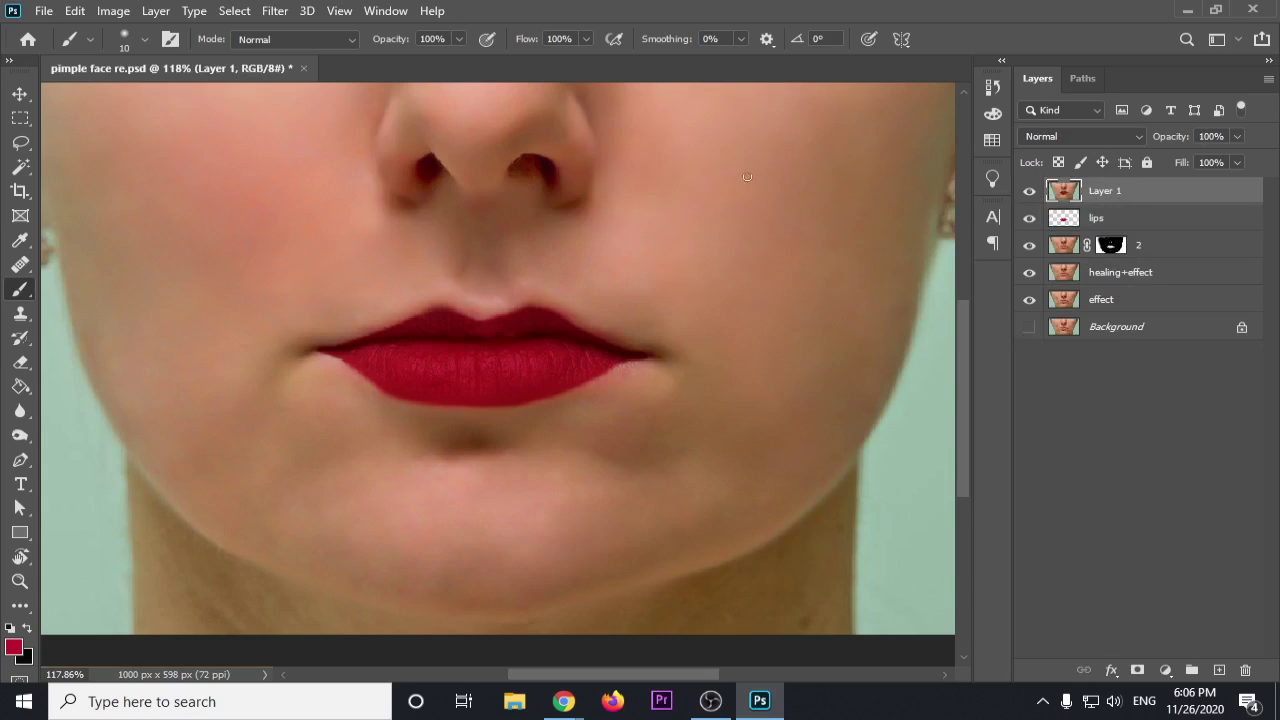
Step: Enlarge the Blur tool's brush and soften the lip edge at the left-hand corner on the new merged layer
left_click(20, 410)
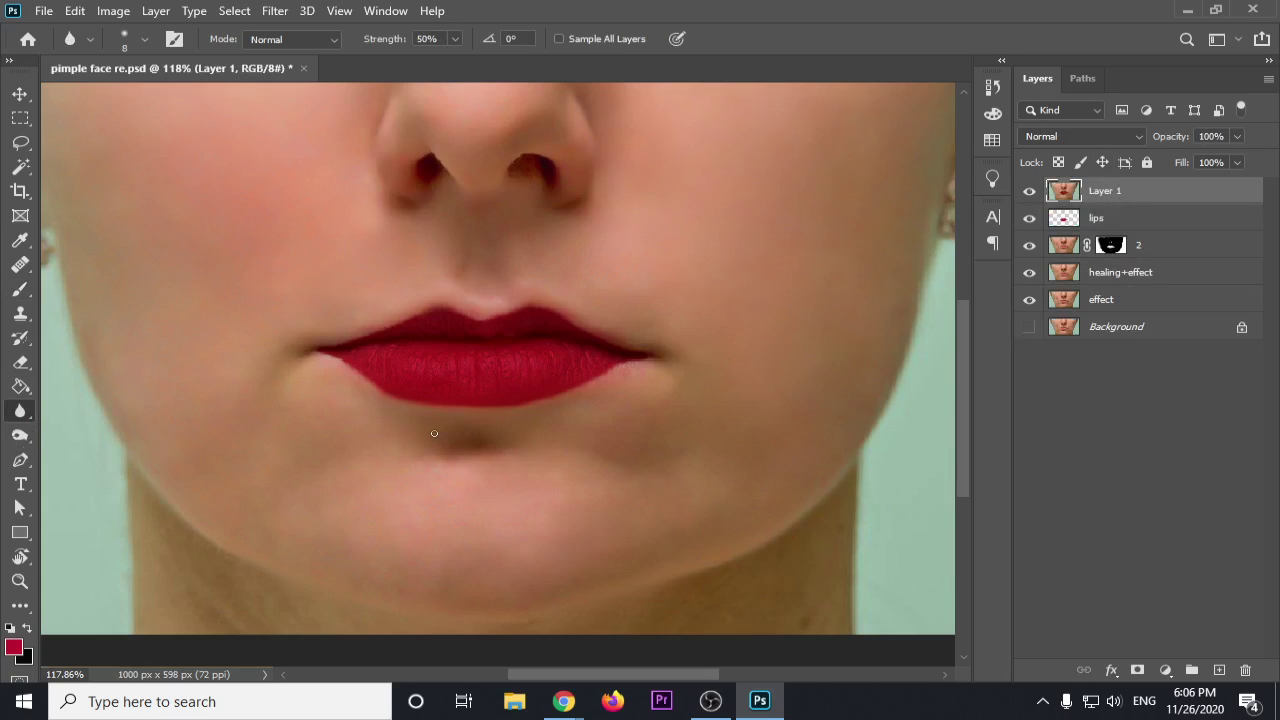
key("bracketright")
key("bracketright")
key("bracketright")
key("bracketright")
key("bracketright")
left_click_drag(317, 362, 339, 365)
scroll(913, 187, "down", 3)
Step: Open the Camera Raw Filter on the merged layer, keep the Color profile and set the White Balance to Auto
left_click(275, 10)
left_click(320, 127)
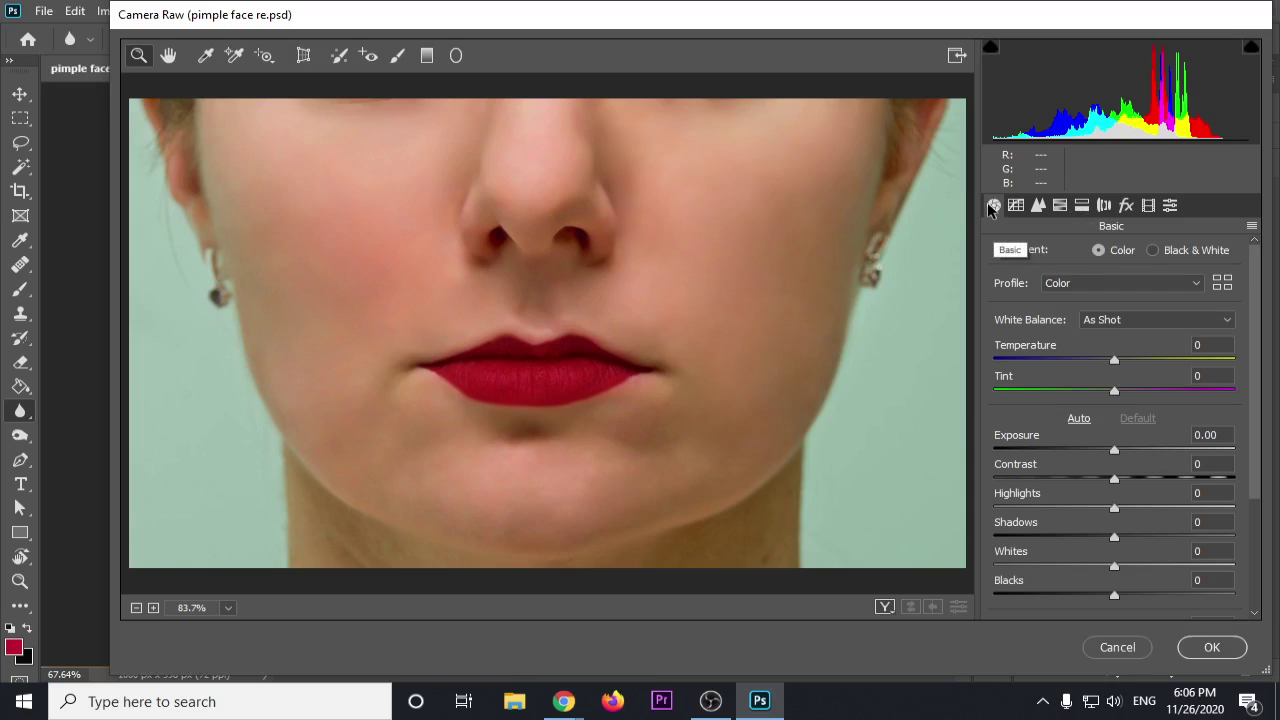
left_click(1162, 288)
left_click(1097, 306)
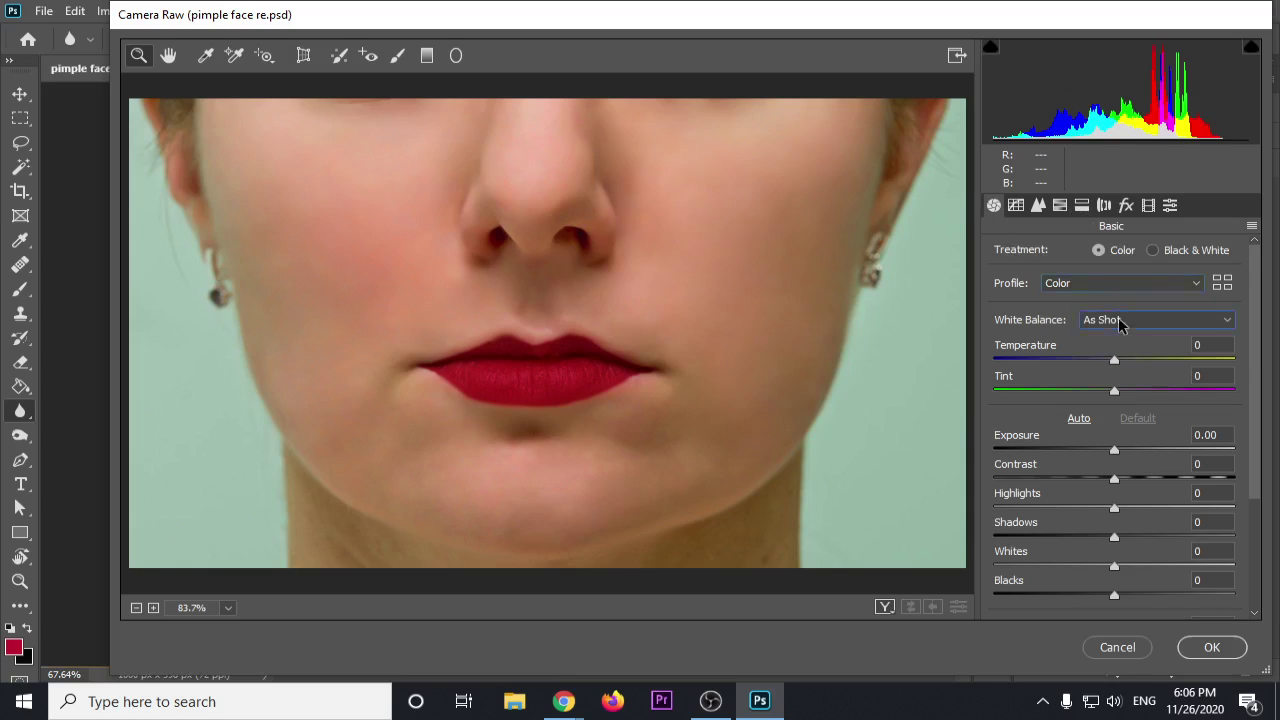
left_click(1118, 320)
left_click(1112, 344)
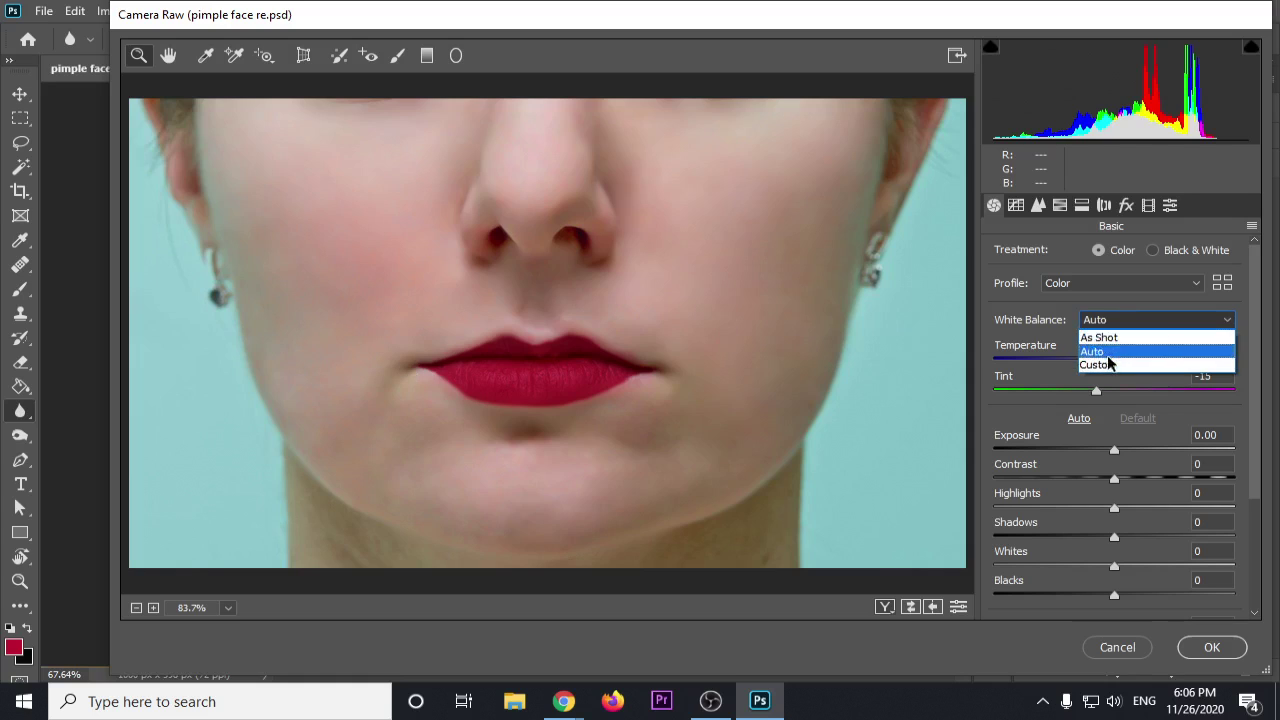
Step: Switch the White Balance to Custom with Temperature at -13 and reset the Tint to 0
left_click(1099, 364)
left_click_drag(1108, 362, 1134, 396)
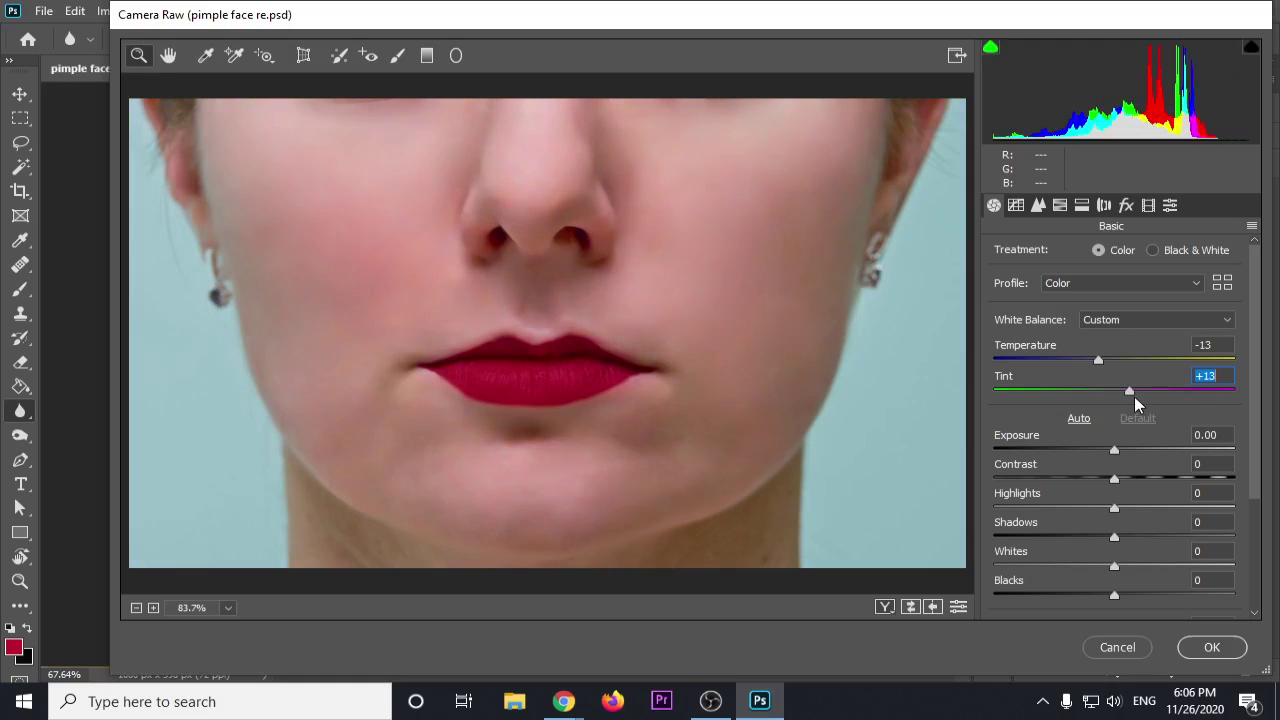
double_click(1145, 389)
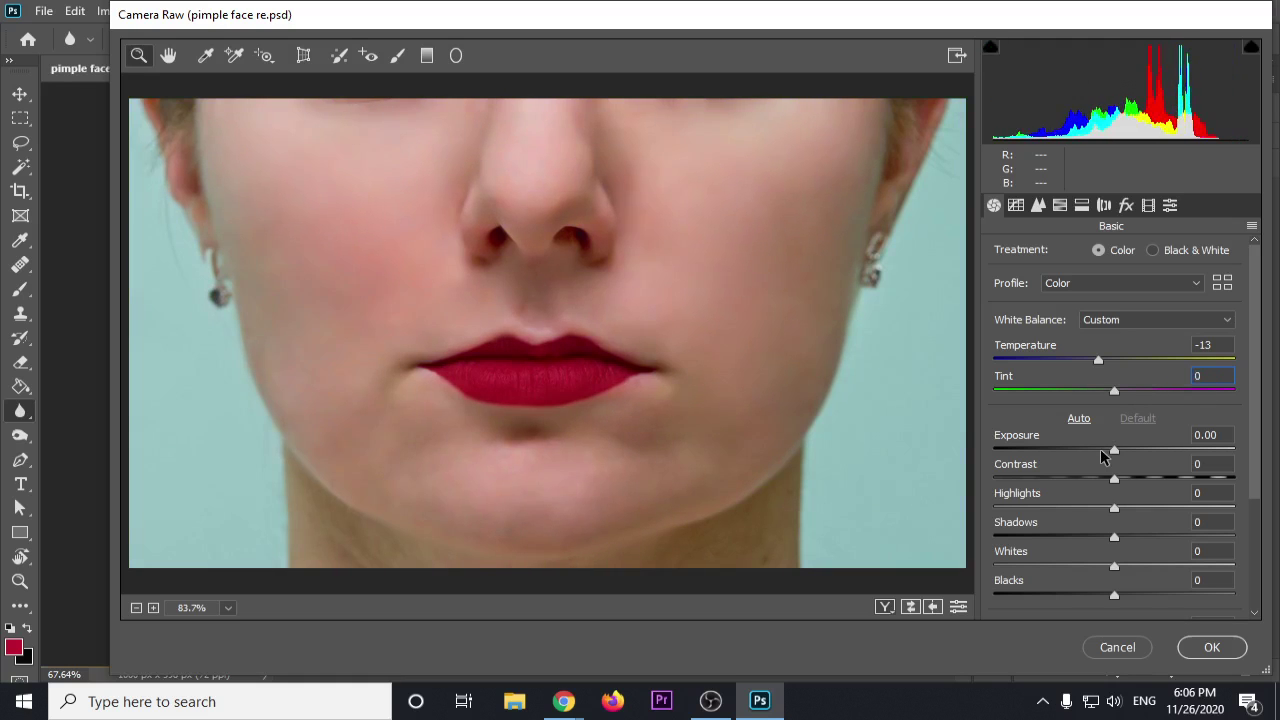
Step: Try Exposure at +0.70, Contrast at -43 and Highlights at +68, resetting each to 0
mouse_move(1114, 450)
left_mouse_down()
mouse_move(1157, 450)
mouse_move(1117, 449)
mouse_move(1131, 446)
left_mouse_up()
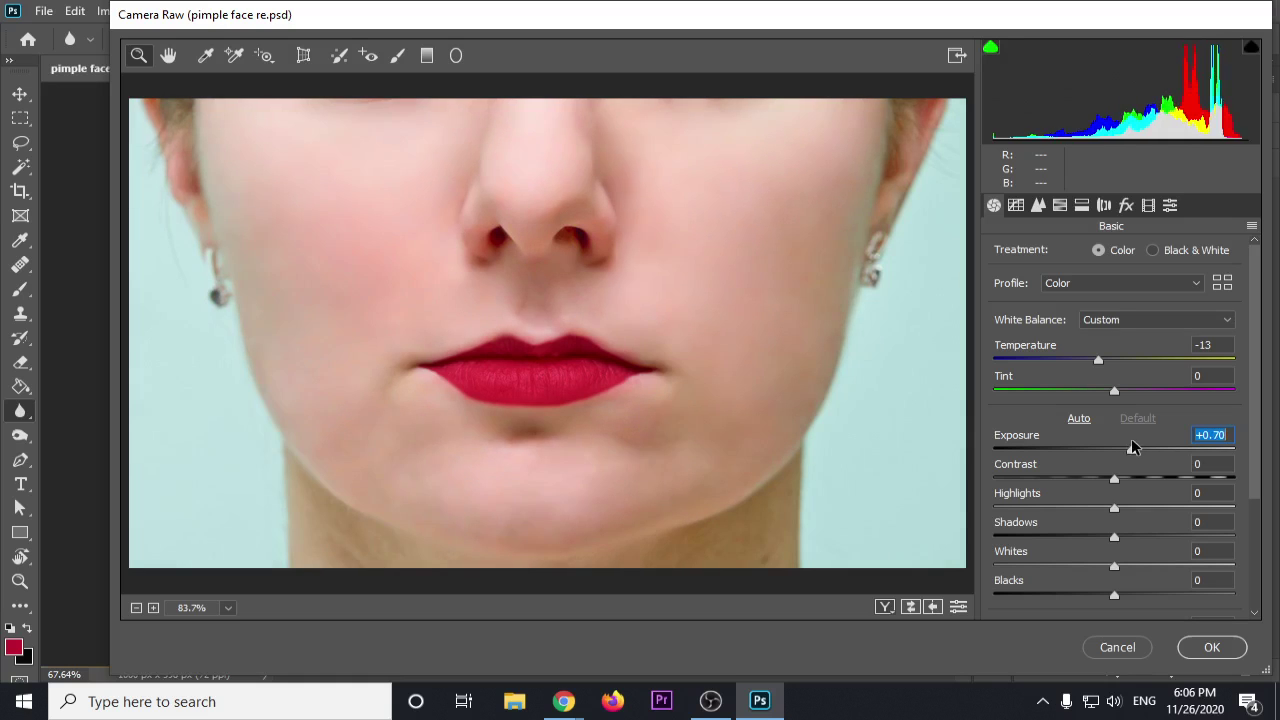
type("0")
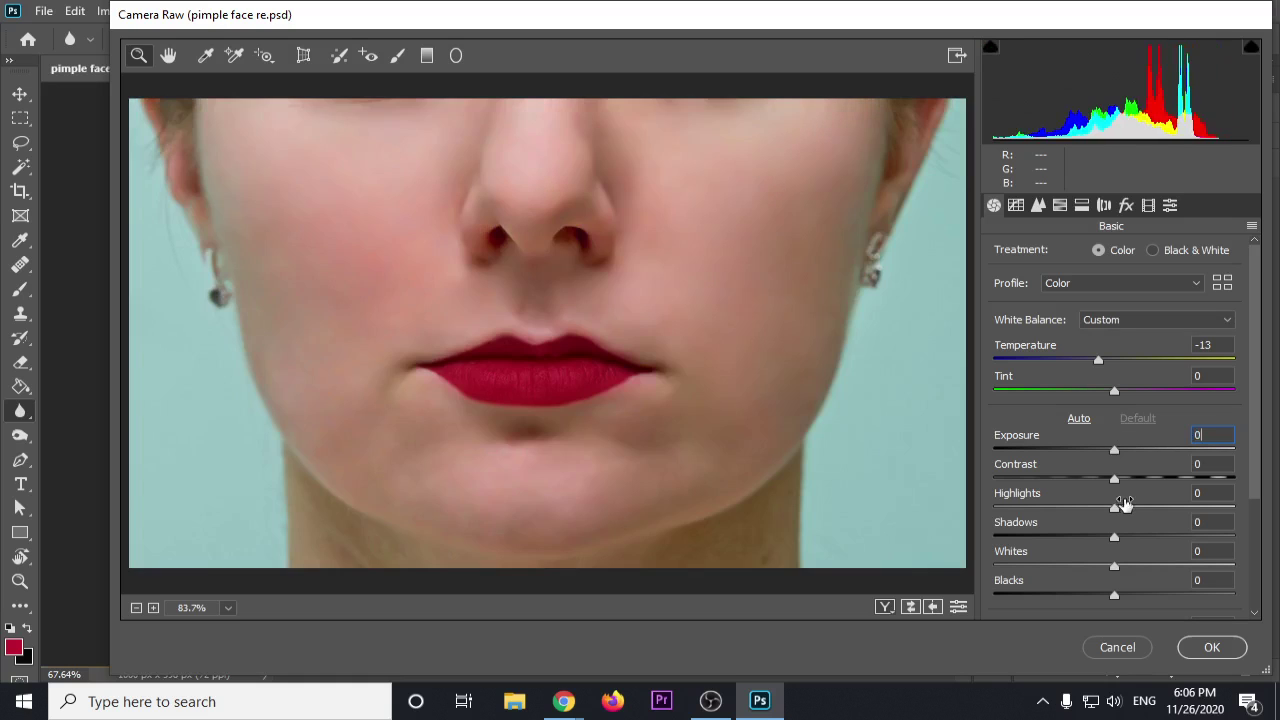
mouse_move(1118, 480)
left_mouse_down()
mouse_move(1197, 481)
mouse_move(1097, 482)
left_mouse_up()
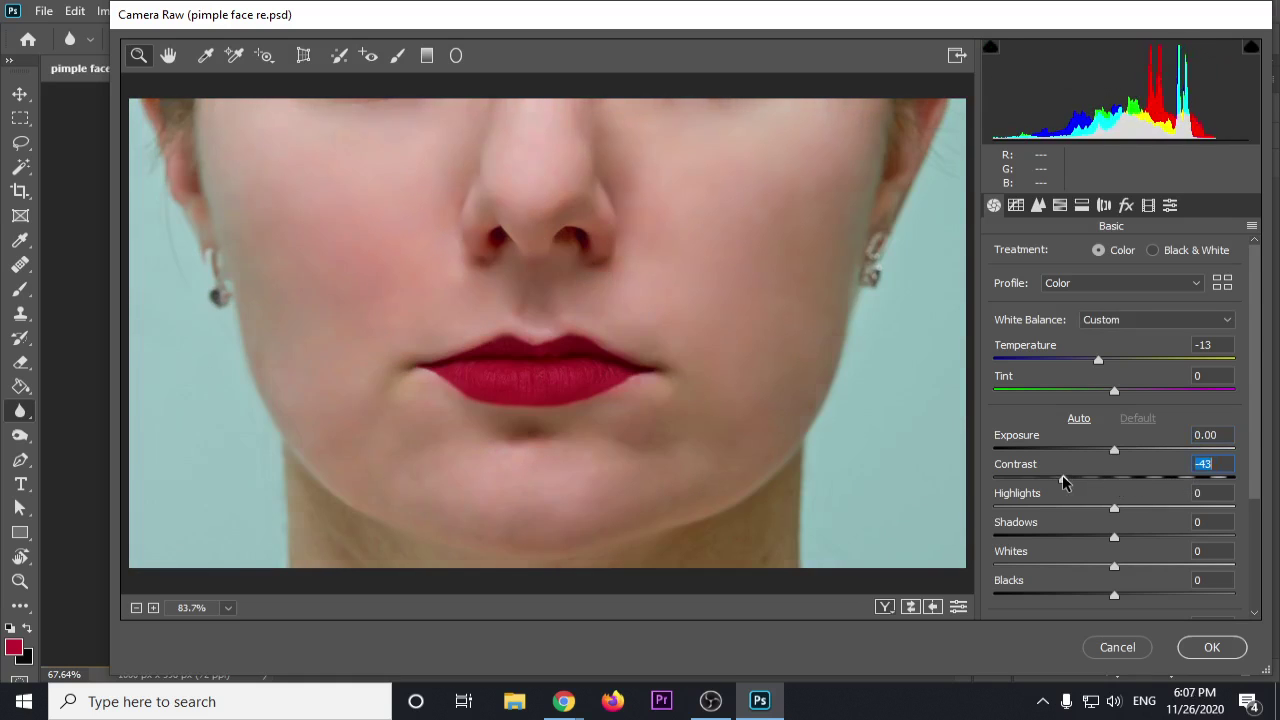
type("0")
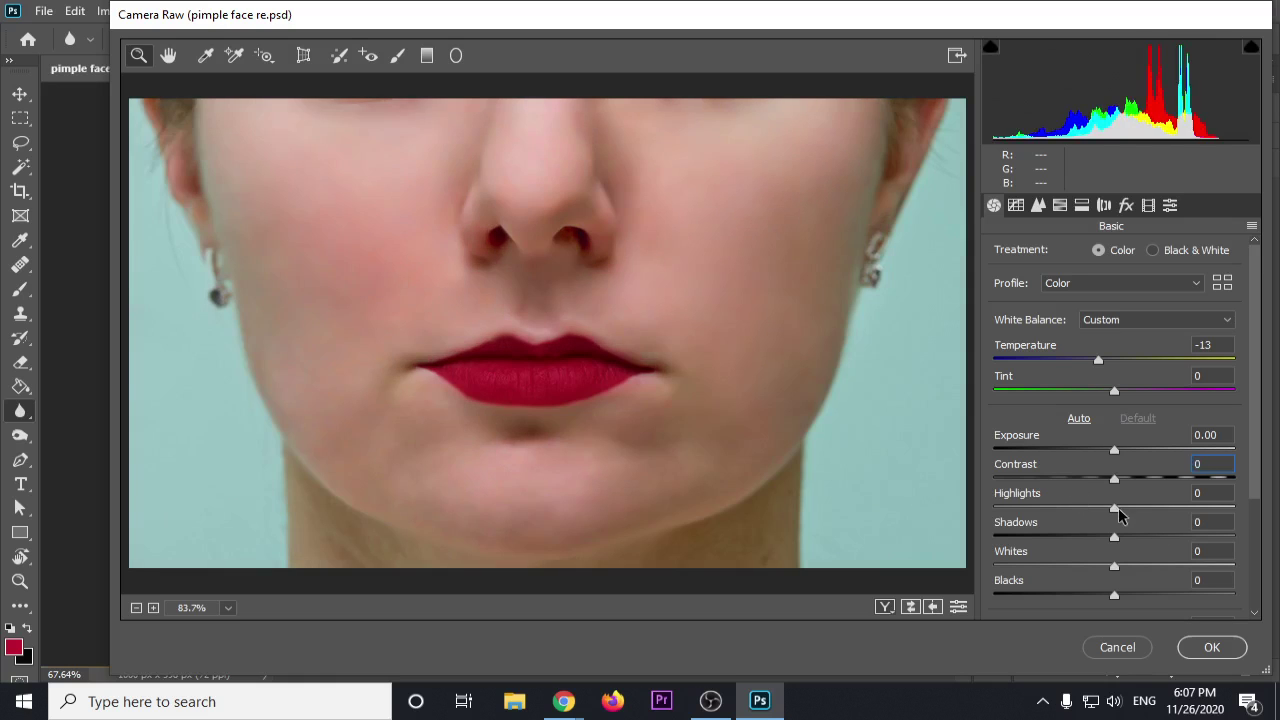
left_click_drag(1140, 509, 1200, 511)
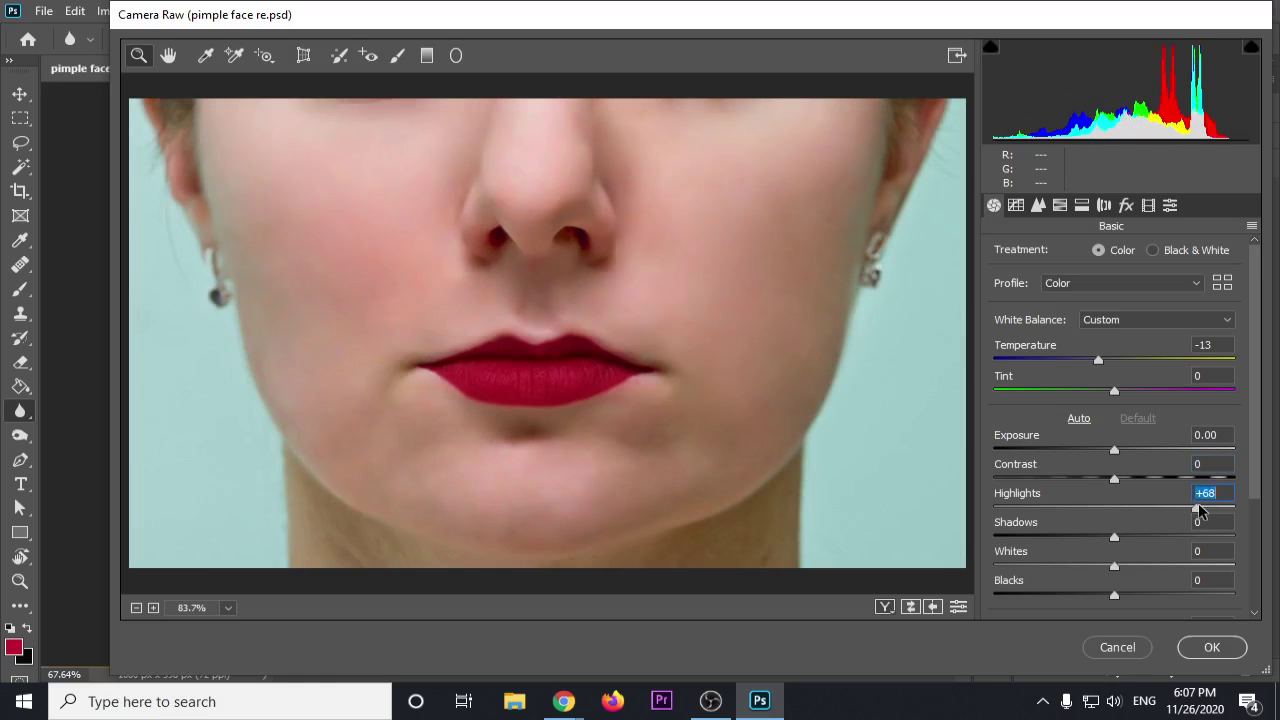
type("0")
Step: Set Shadows to +8 and try out the Whites and Blacks, leaving both at 0
left_click_drag(1114, 537, 1042, 538)
left_click_drag(1146, 535, 1146, 570)
left_click(1117, 569)
double_click(1146, 566)
scroll(1130, 540, "down", 5)
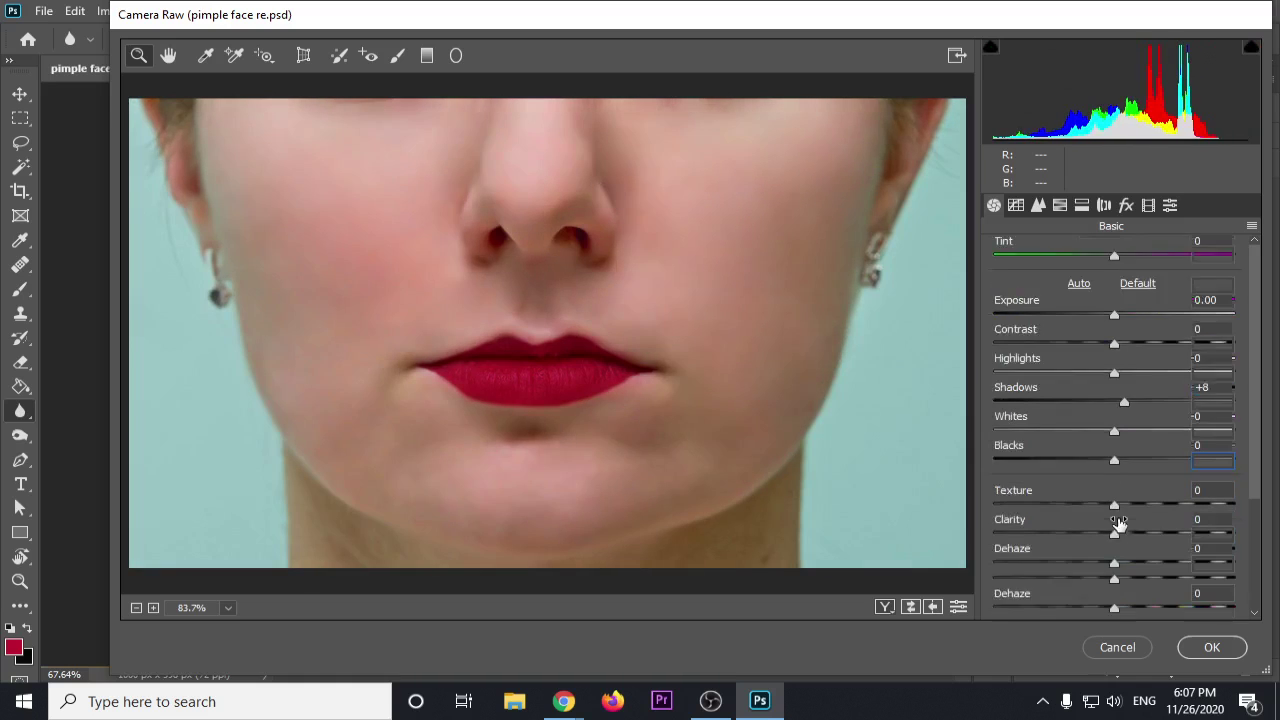
left_click_drag(1110, 430, 1194, 428)
double_click(1115, 427)
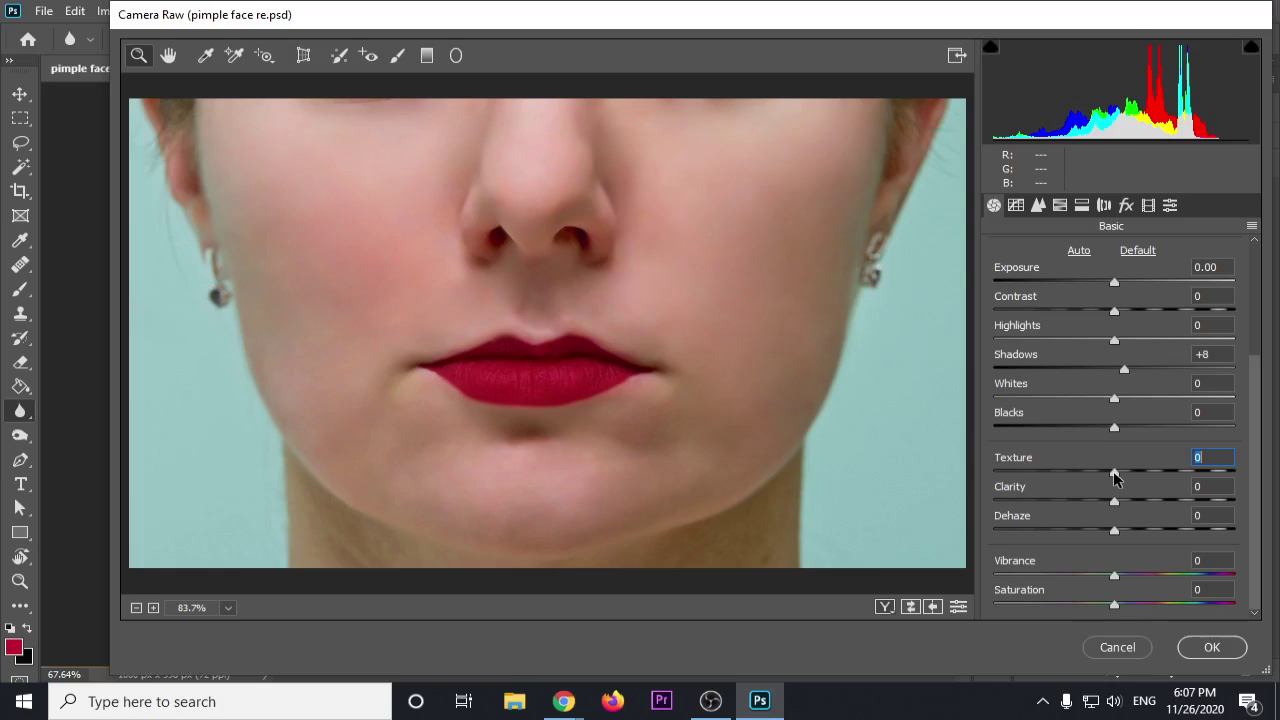
Step: Try Texture at -83 and +100 along with different Clarity and Dehaze amounts, resetting all three to 0
left_click_drag(1055, 470, 1013, 471)
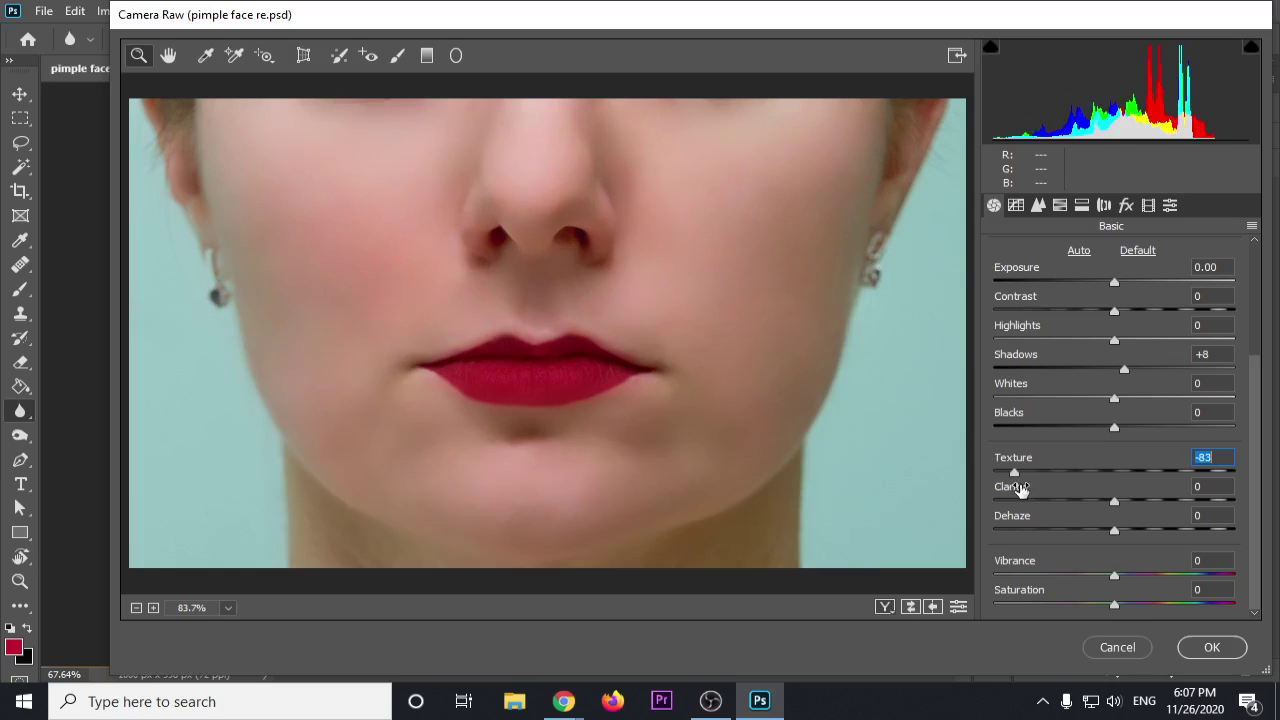
left_click_drag(1016, 472, 1252, 483)
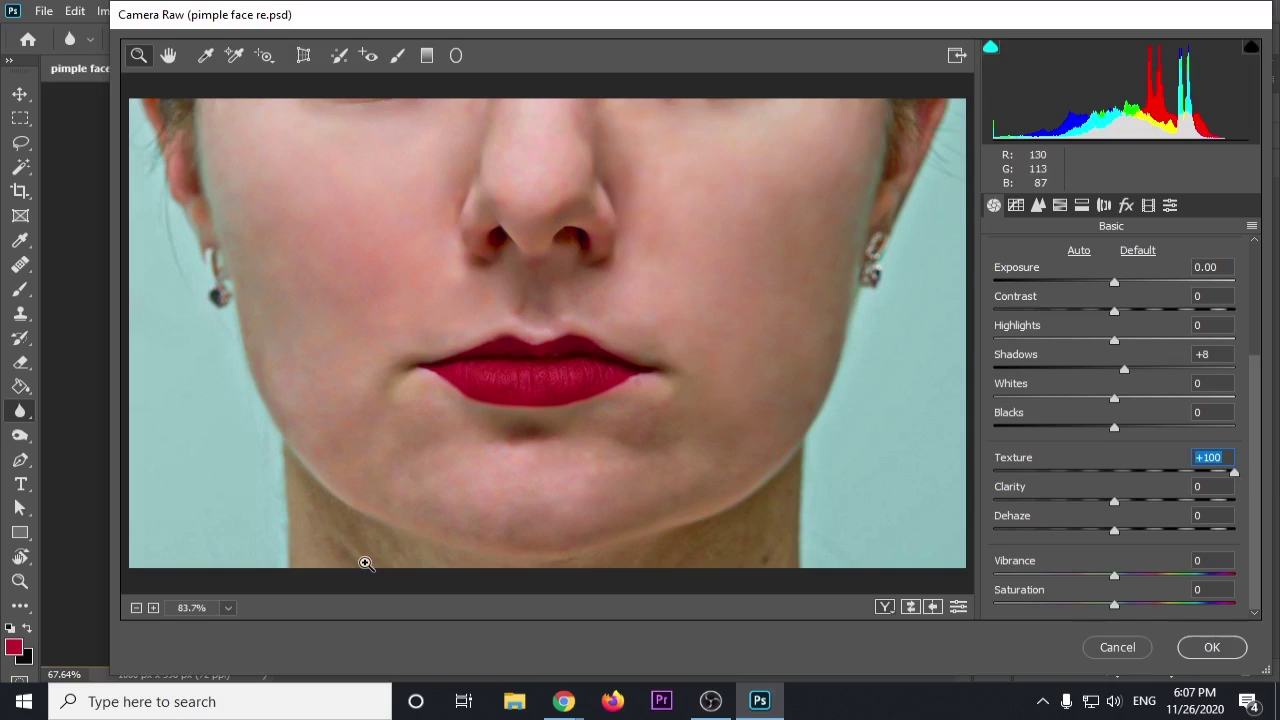
left_click(1128, 473)
left_click(1102, 472)
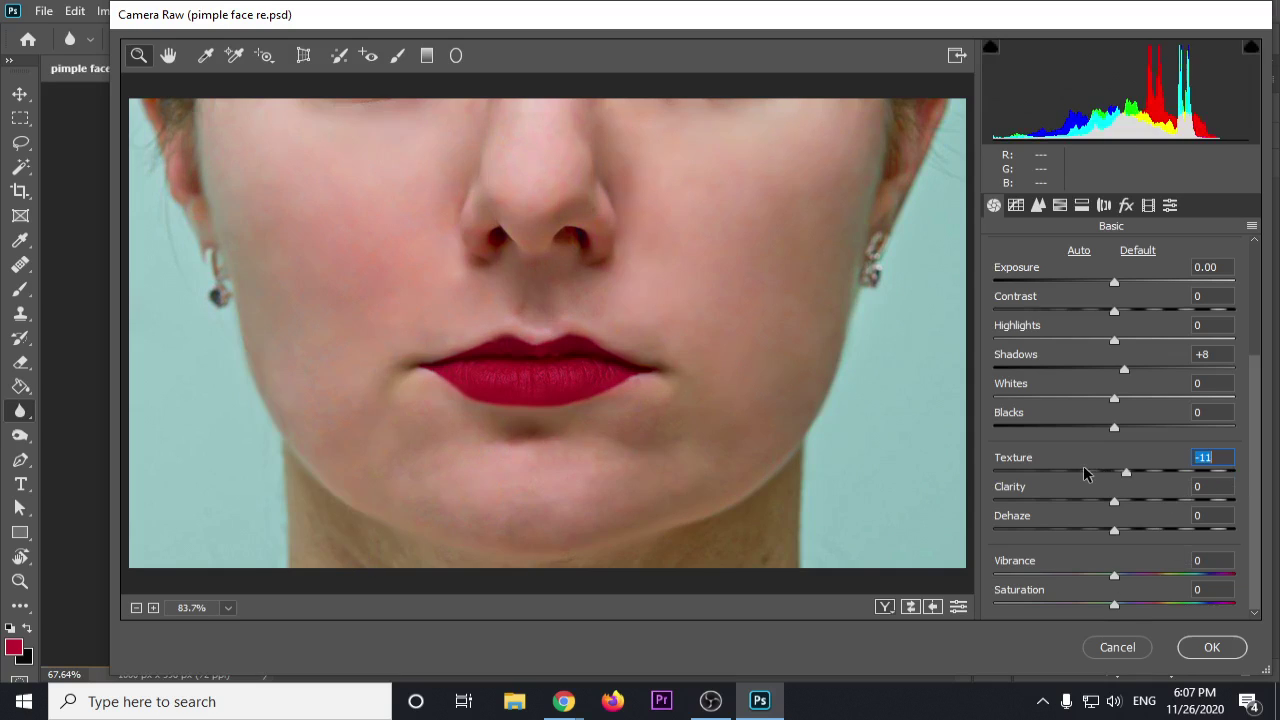
left_click_drag(1083, 465, 529, 554)
left_click_drag(1095, 471, 1068, 540)
double_click(1092, 503)
double_click(1068, 532)
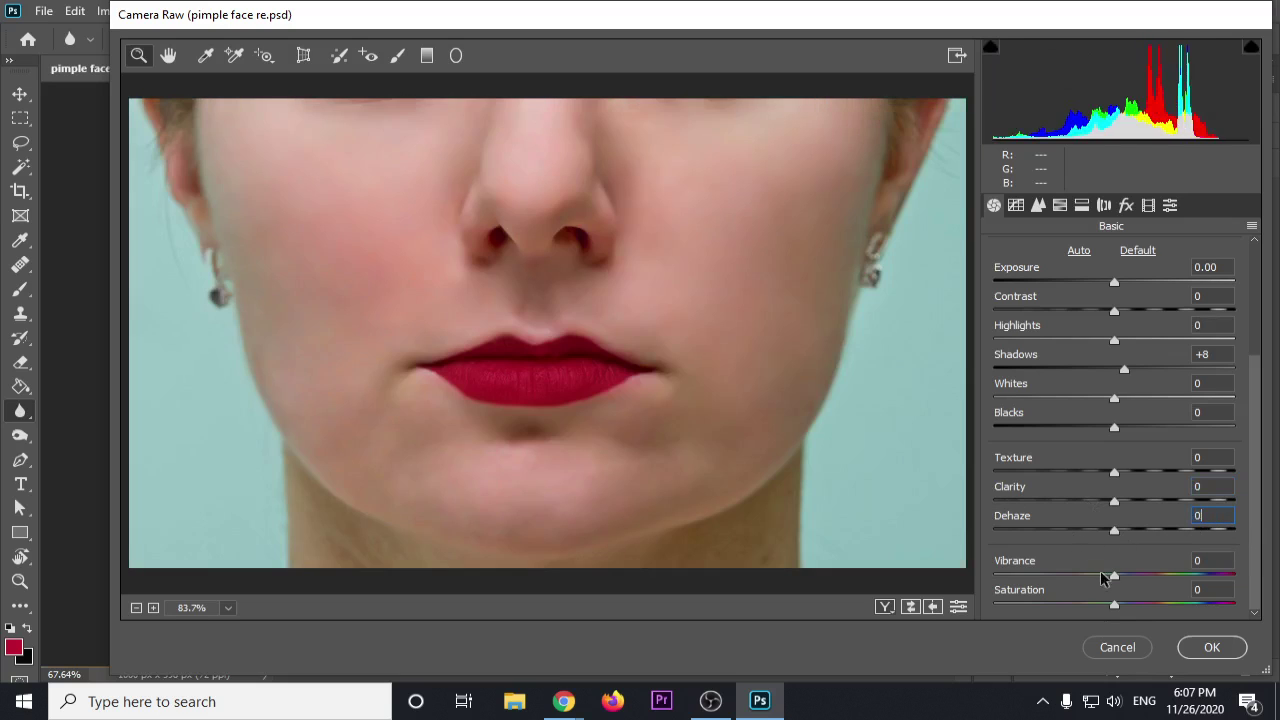
Step: Try raised and lowered Vibrance and Saturation amounts, such as Vibrance +63 with Saturation -28, and reset both to 0
left_click_drag(1144, 574, 1053, 574)
double_click(1053, 574)
left_click_drag(1114, 604, 1176, 607)
left_click_drag(1114, 574, 1030, 578)
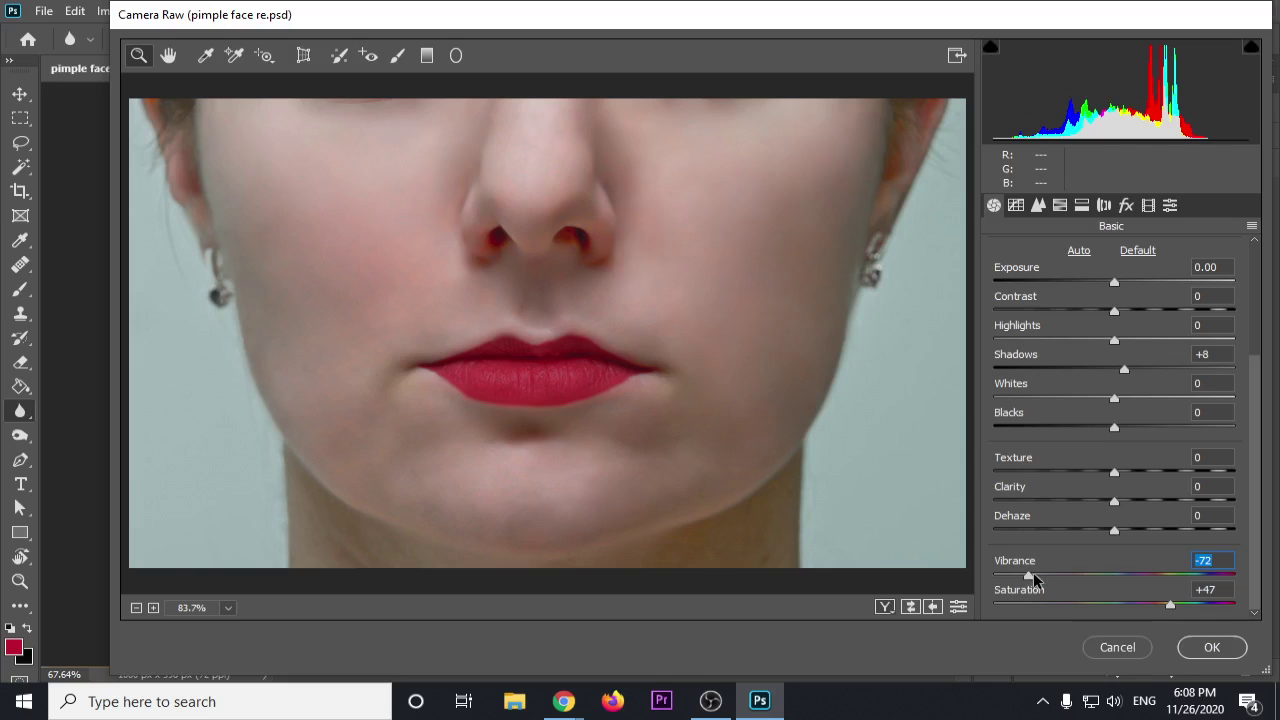
double_click(1034, 577)
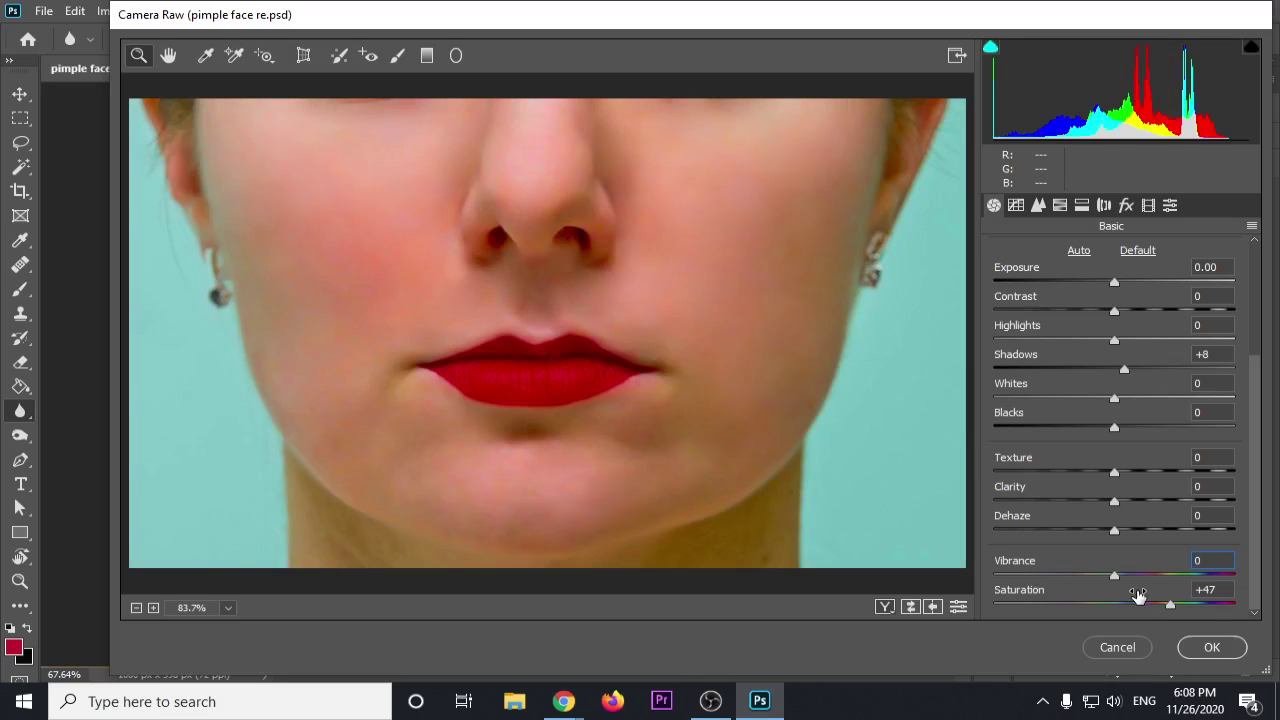
left_click_drag(1151, 606, 1124, 612)
left_click(1031, 604)
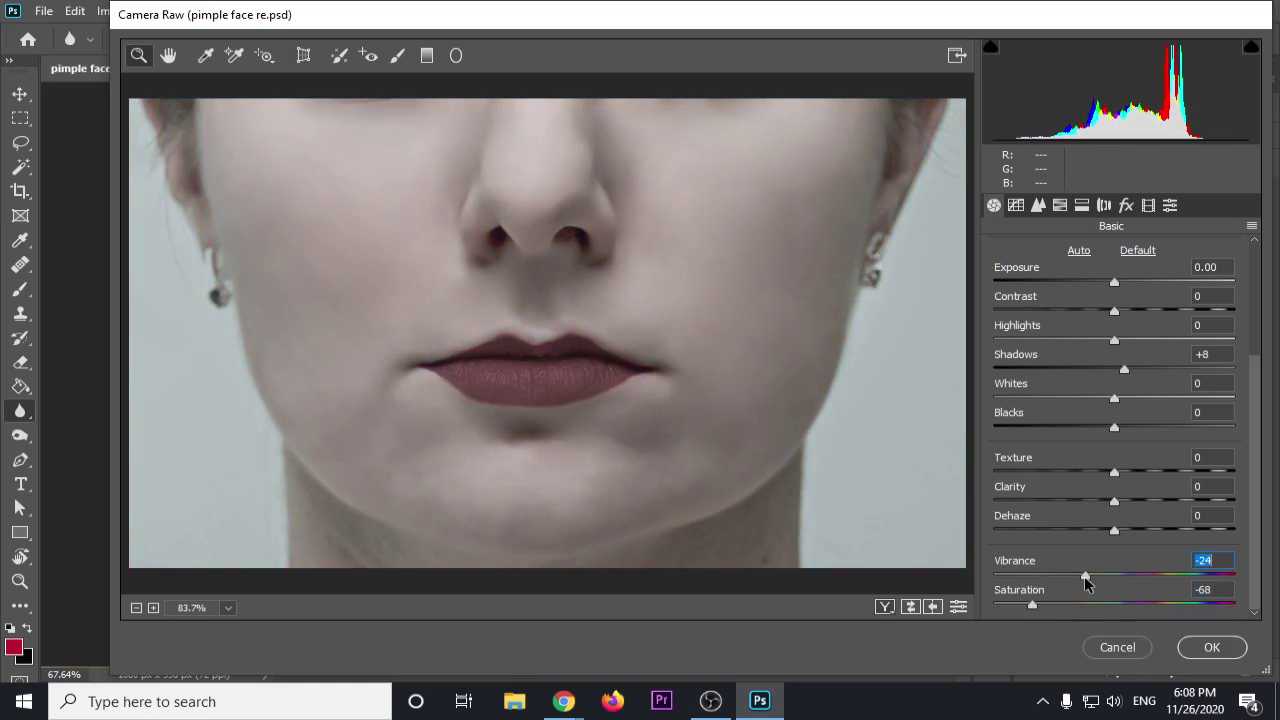
left_click_drag(1084, 576, 1189, 576)
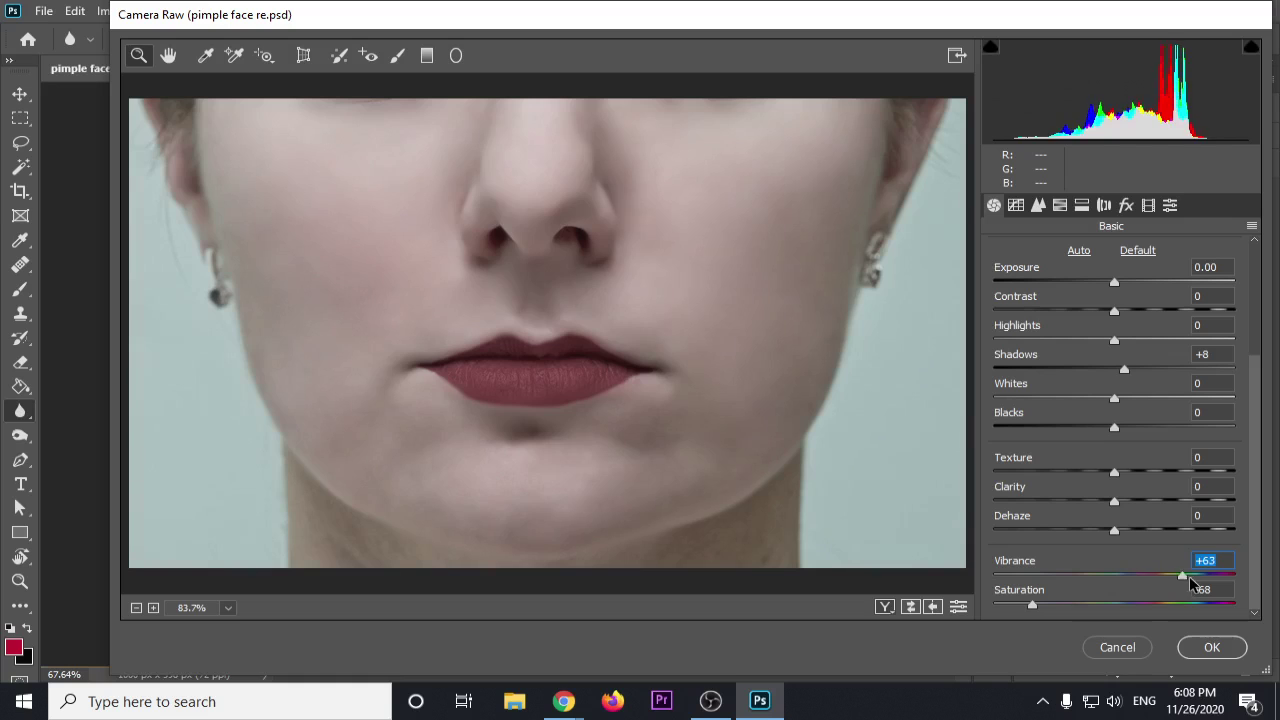
left_click(1064, 604)
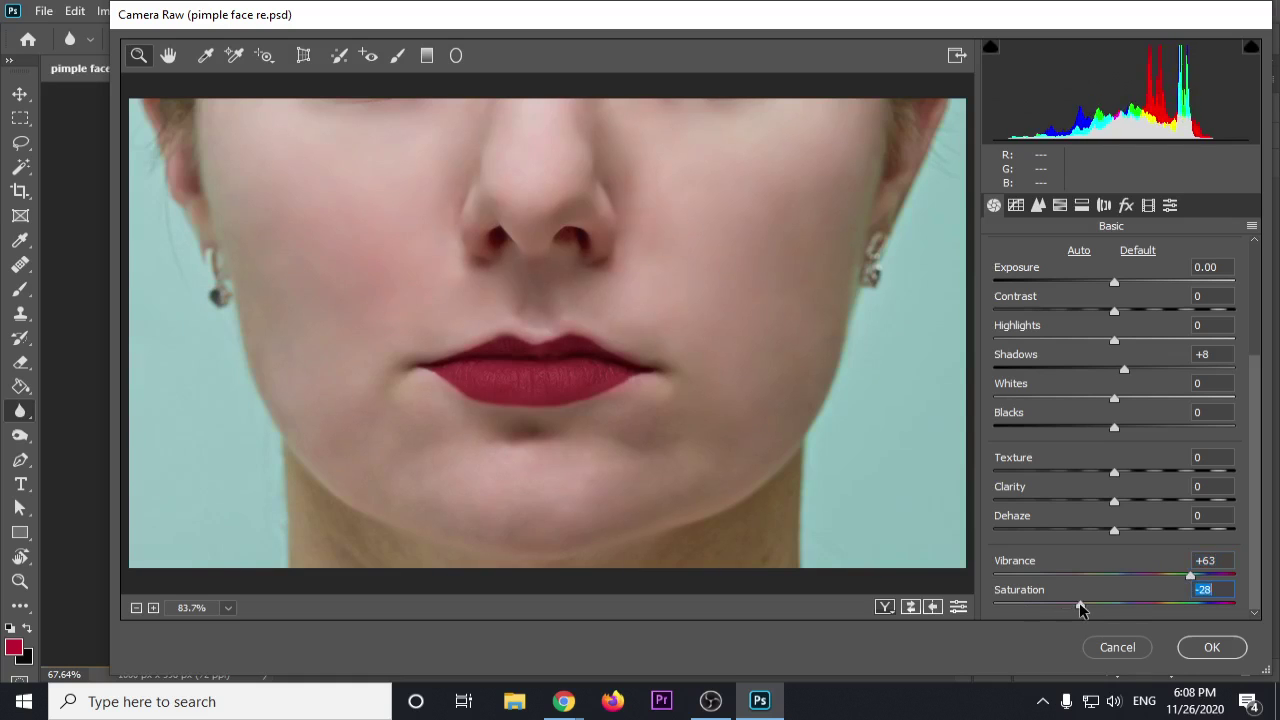
type("0")
key("Return")
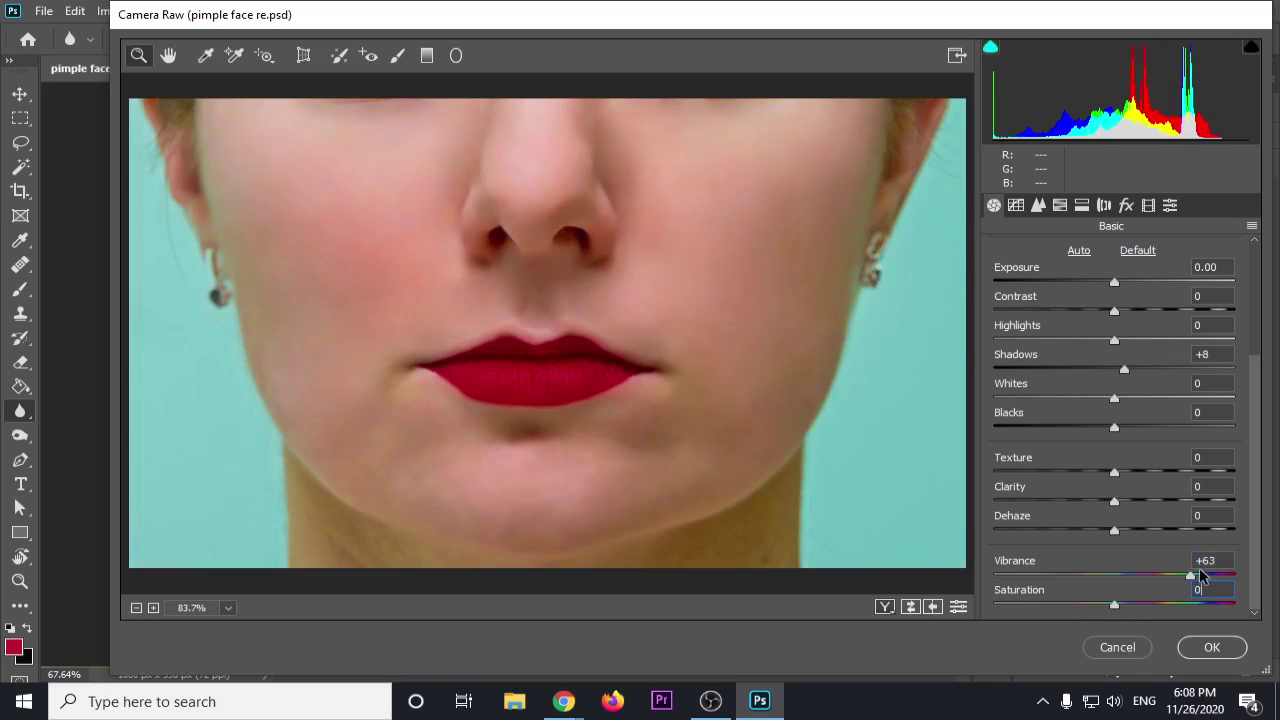
type("0")
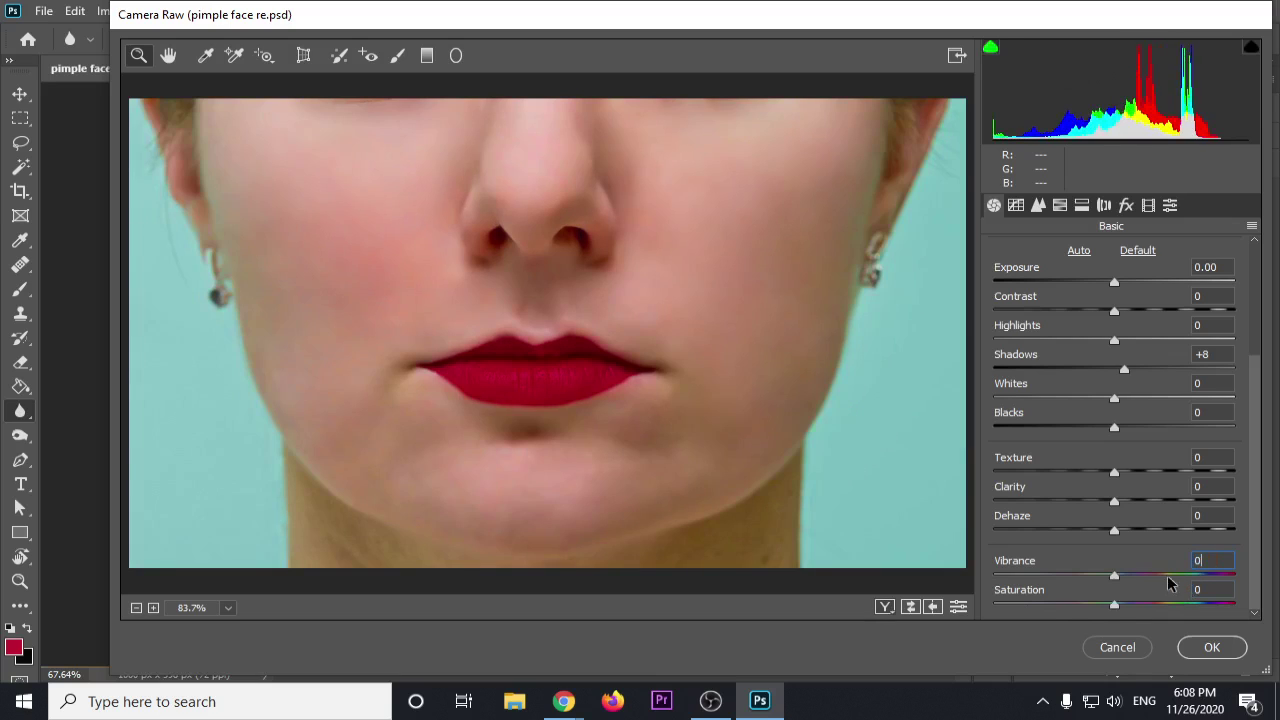
Step: Try different Lights and Darks amounts in the parametric Tone Curve and reset both to 0
left_click(1016, 205)
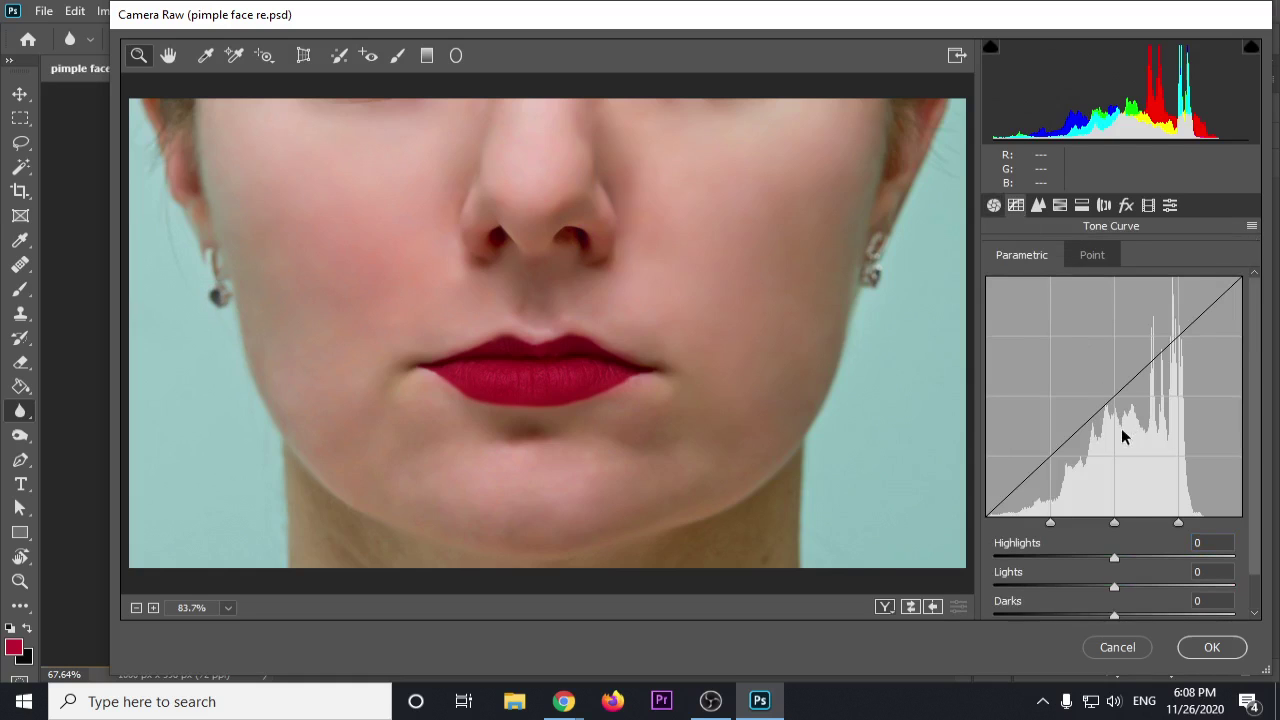
left_click(1150, 586)
left_click(999, 586)
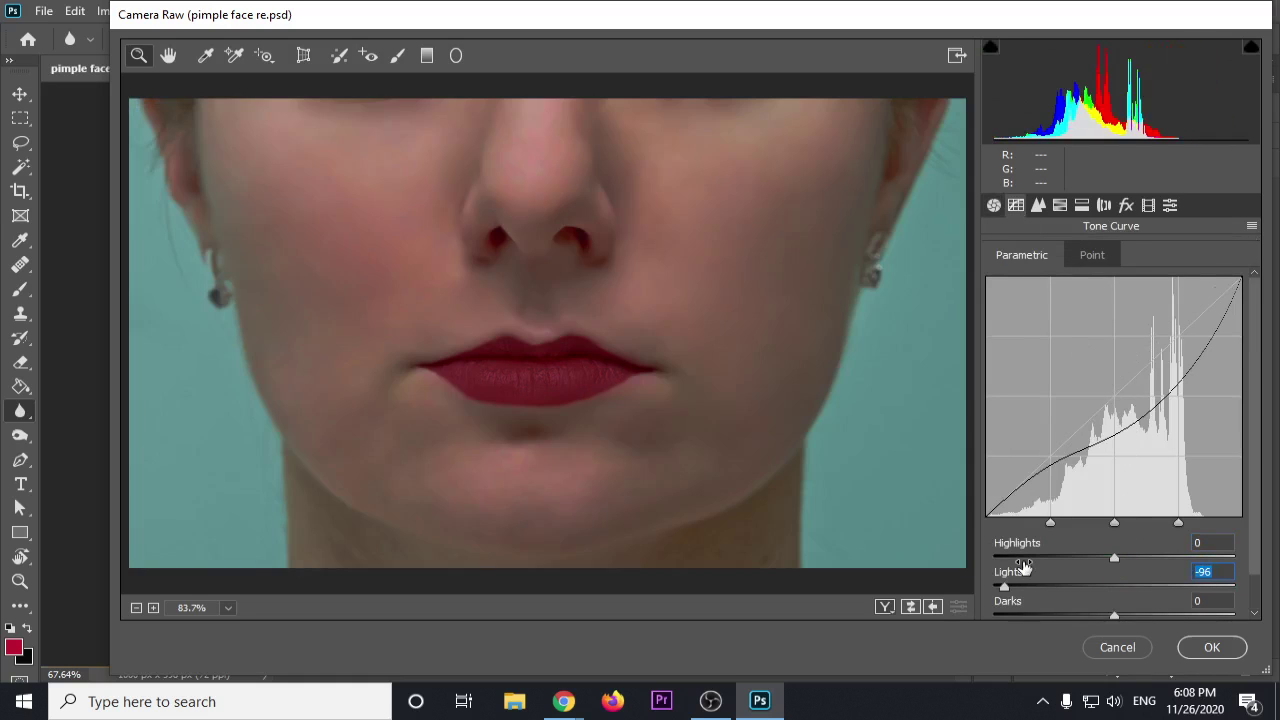
left_click(1147, 614)
left_click_drag(1148, 614, 1057, 614)
type("0")
left_click_drag(1208, 572, 1176, 575)
type("0")
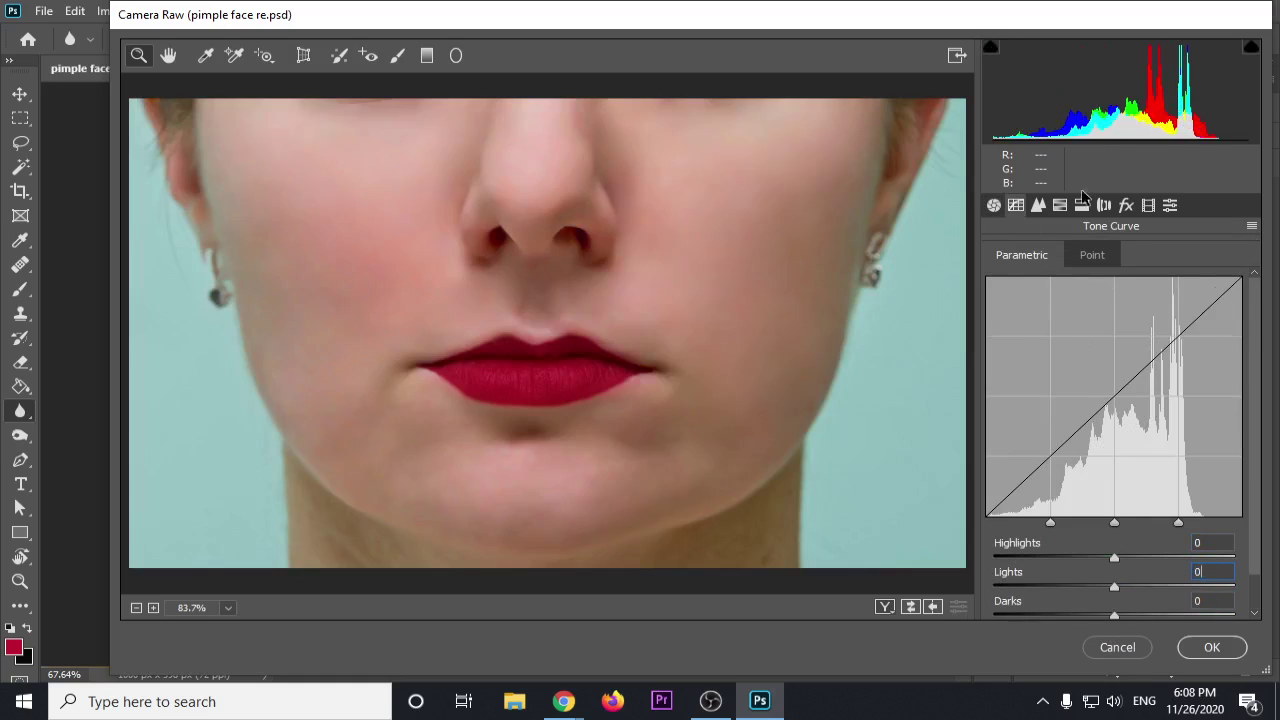
Step: In the HSL Adjustments, set the Saturation of Reds to +17 and Oranges to -19
left_click(1039, 205)
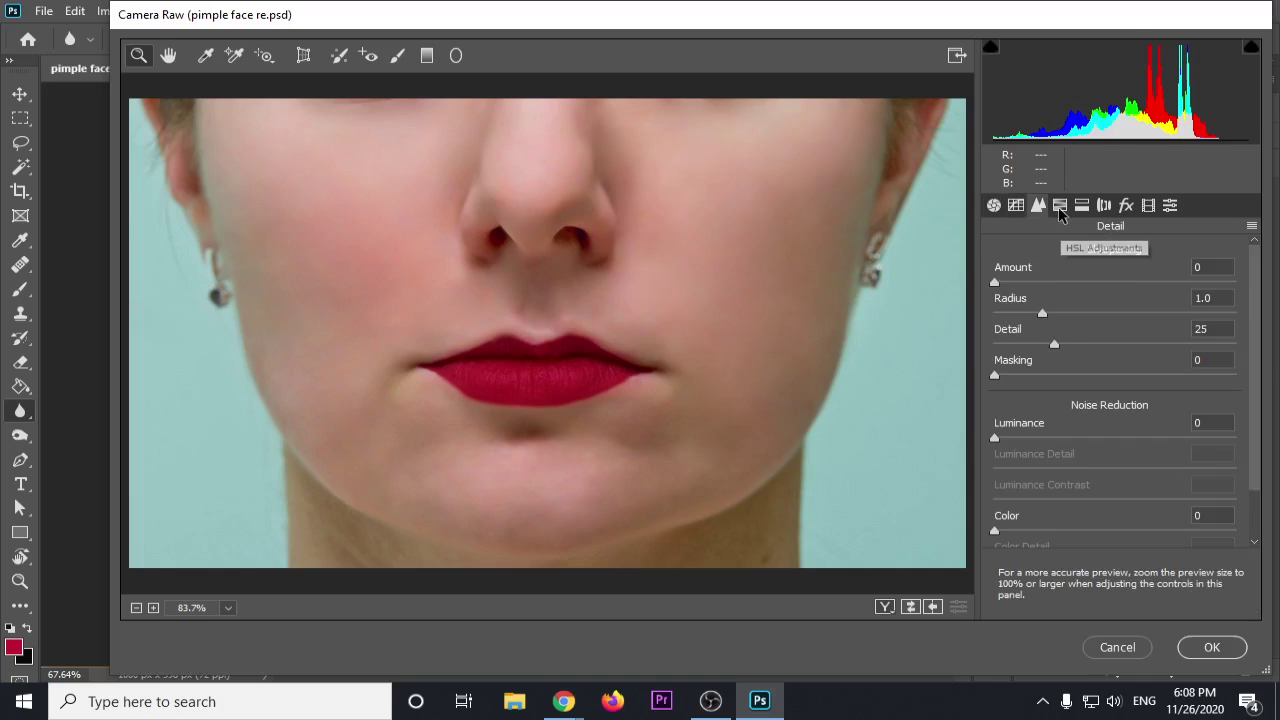
left_click(1060, 210)
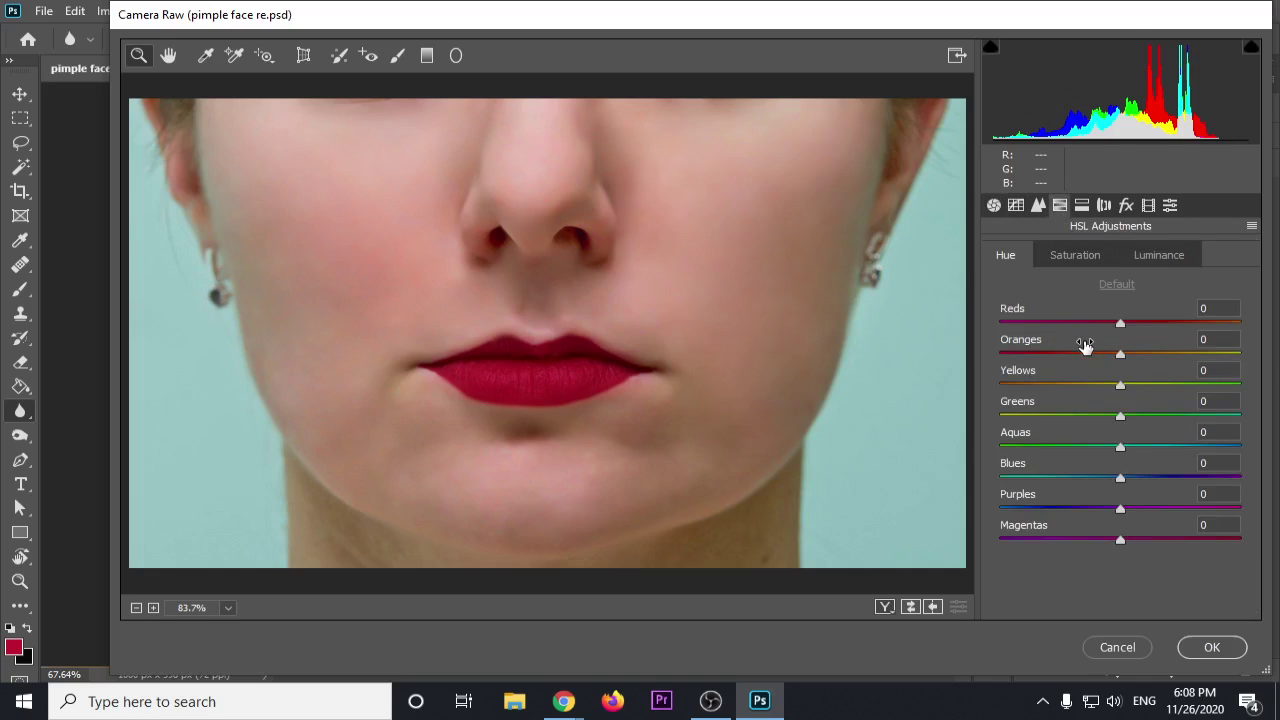
left_click_drag(1122, 332, 1099, 366)
left_click(1068, 257)
mouse_move(1160, 323)
left_mouse_down()
mouse_move(1114, 330)
mouse_move(1142, 330)
left_mouse_up()
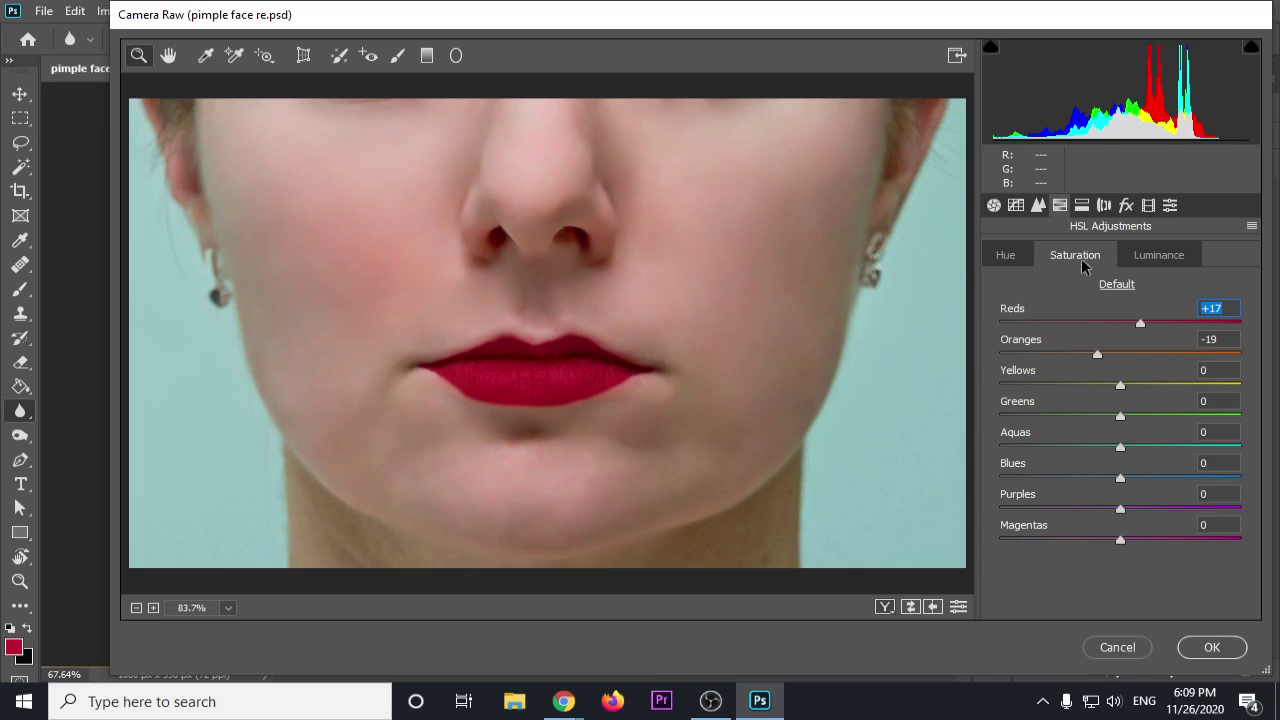
Step: Shift the HSL Hue of Reds to -13 and Oranges to -8
left_click(1008, 259)
mouse_move(1120, 328)
left_mouse_down()
mouse_move(1072, 330)
mouse_move(1237, 328)
mouse_move(1106, 327)
left_mouse_up()
left_click(1188, 327)
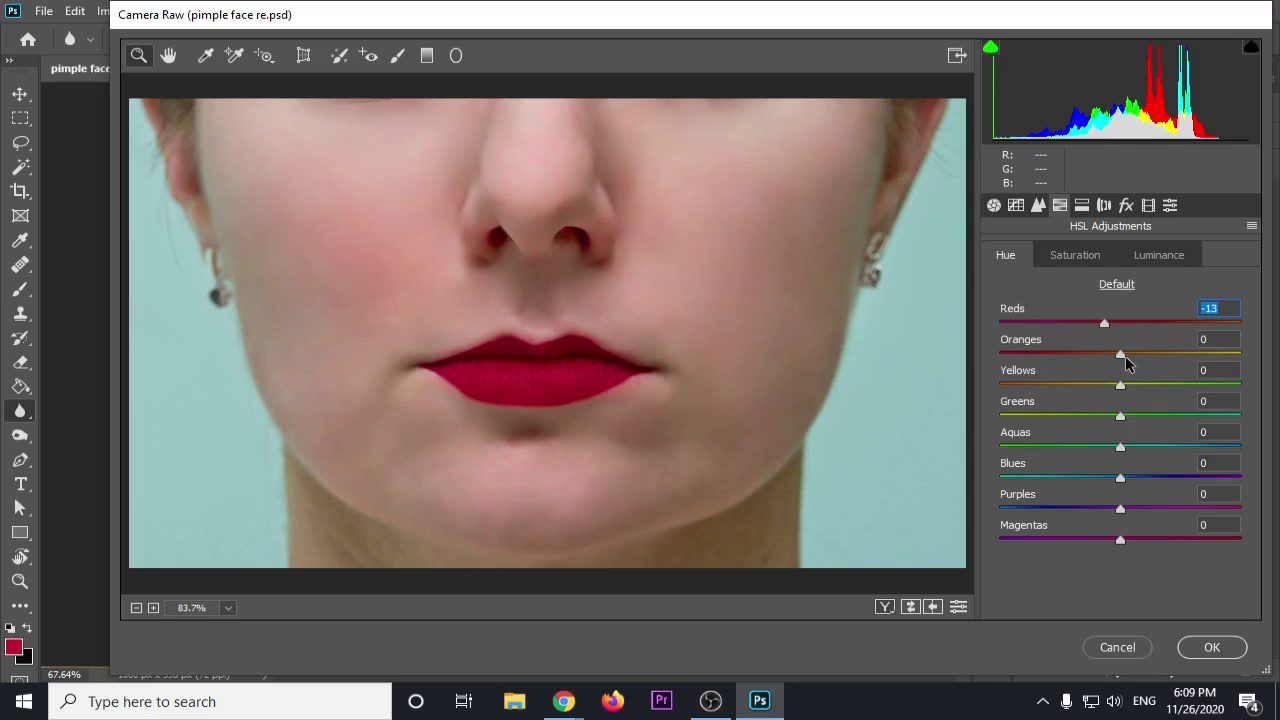
left_click_drag(1198, 355, 1108, 356)
type("0")
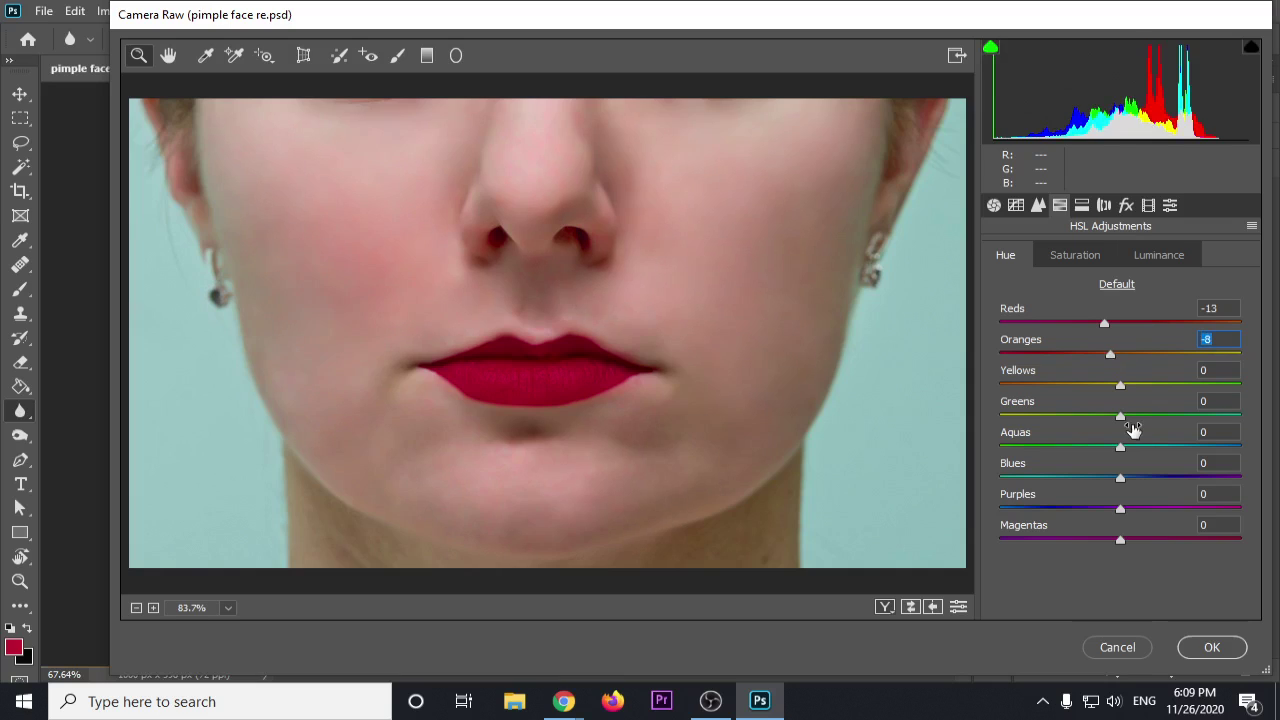
Step: Set the Basic Texture to -14 and apply the Camera Raw filter to the merged layer
left_click(998, 207)
left_click_drag(1118, 482, 1099, 472)
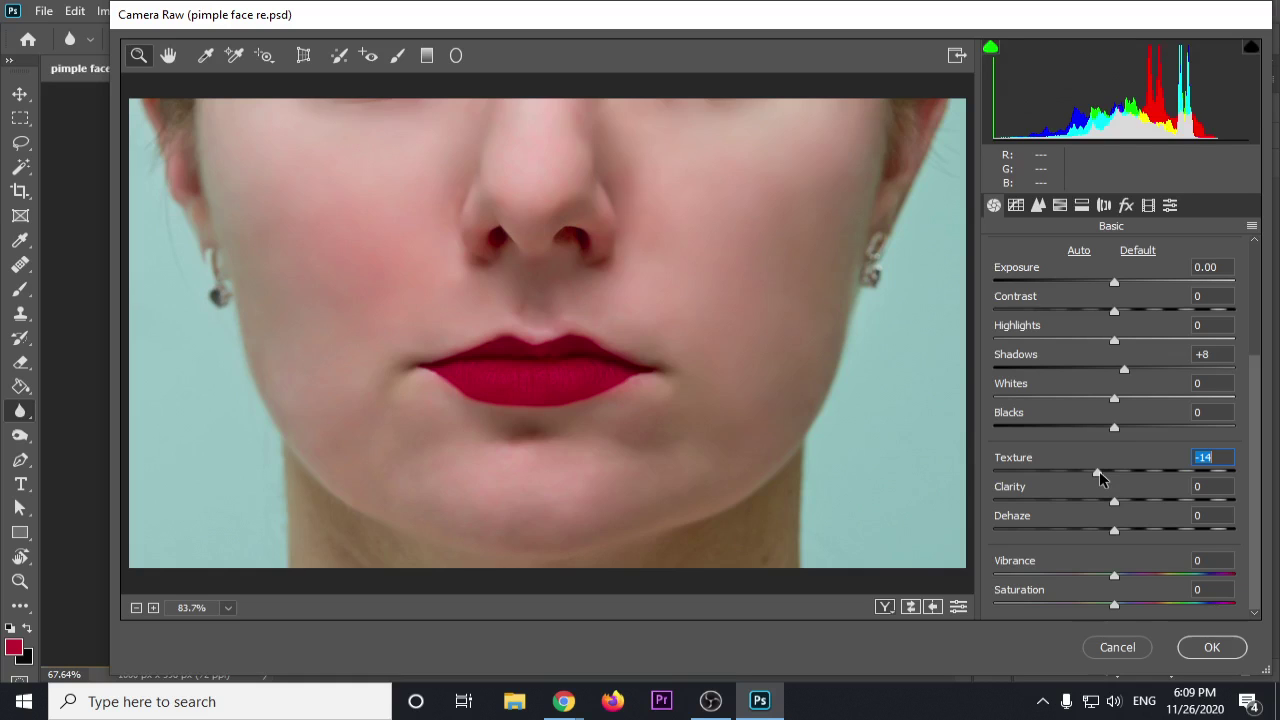
left_click(1211, 647)
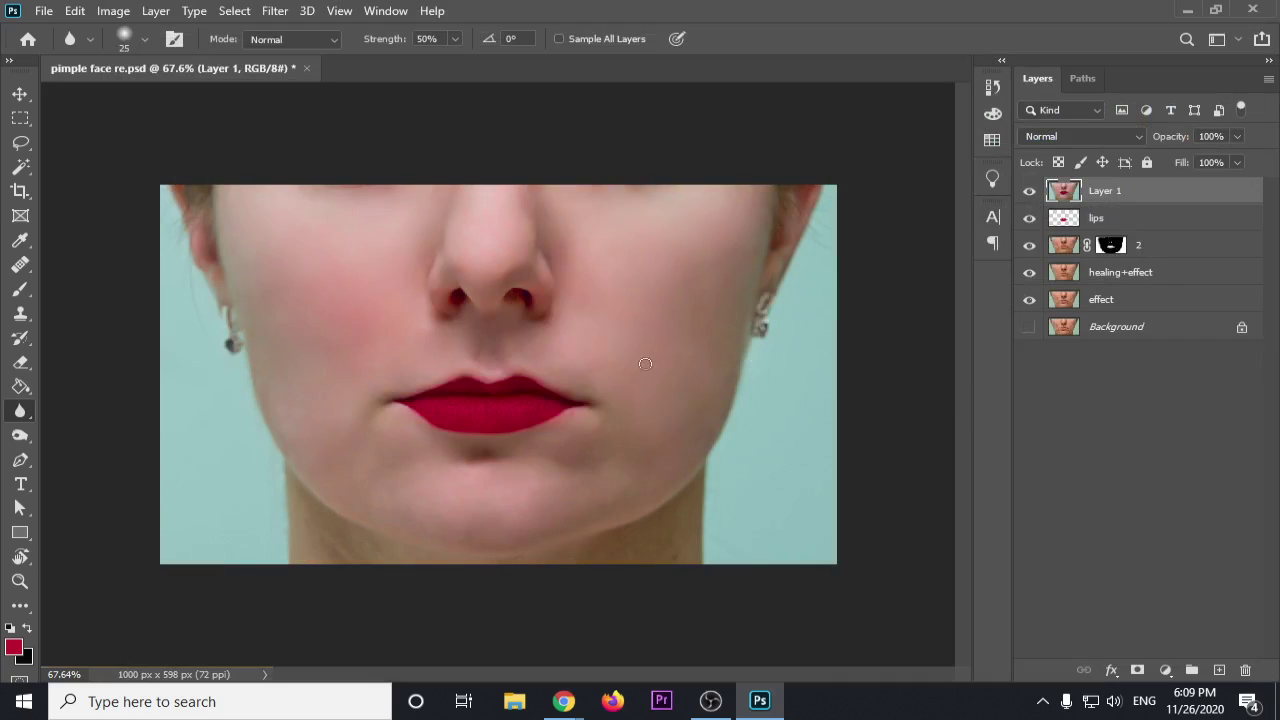
Step: Extend the canvas to the left with the Crop tool to a width of 1991 px, leaving room beside the portrait
scroll(650, 363, "down", 4)
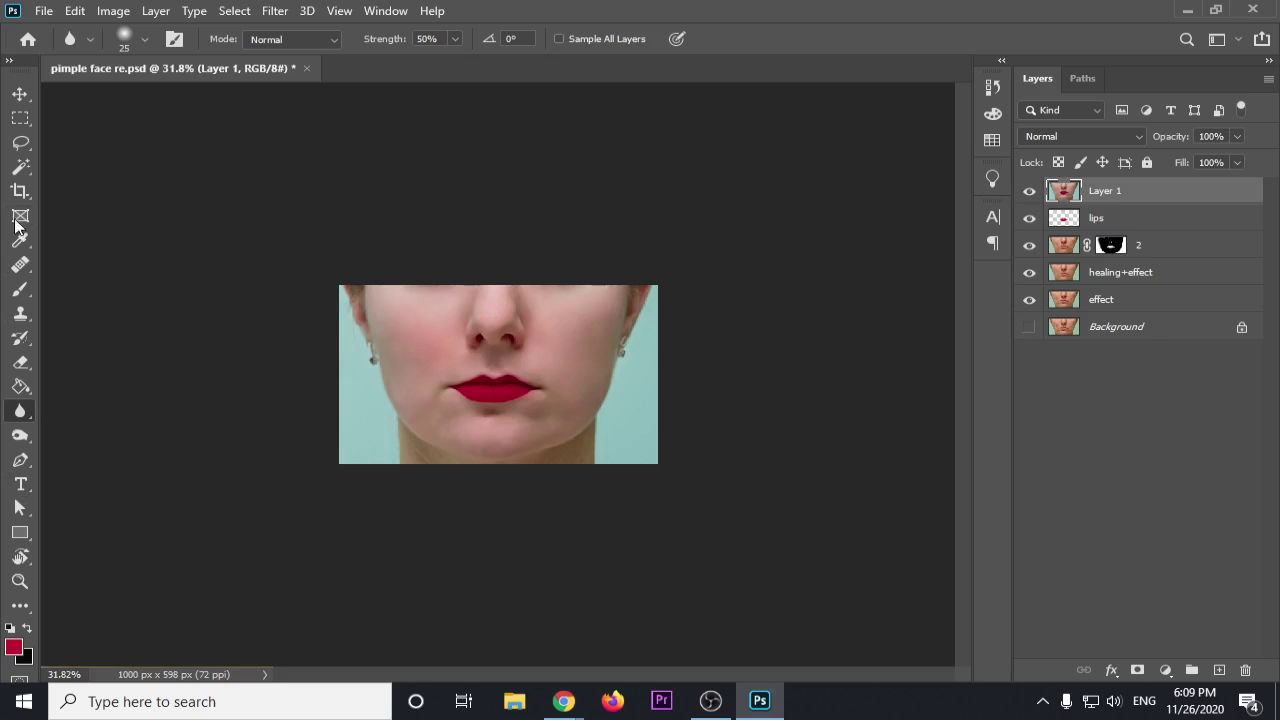
left_click(20, 191)
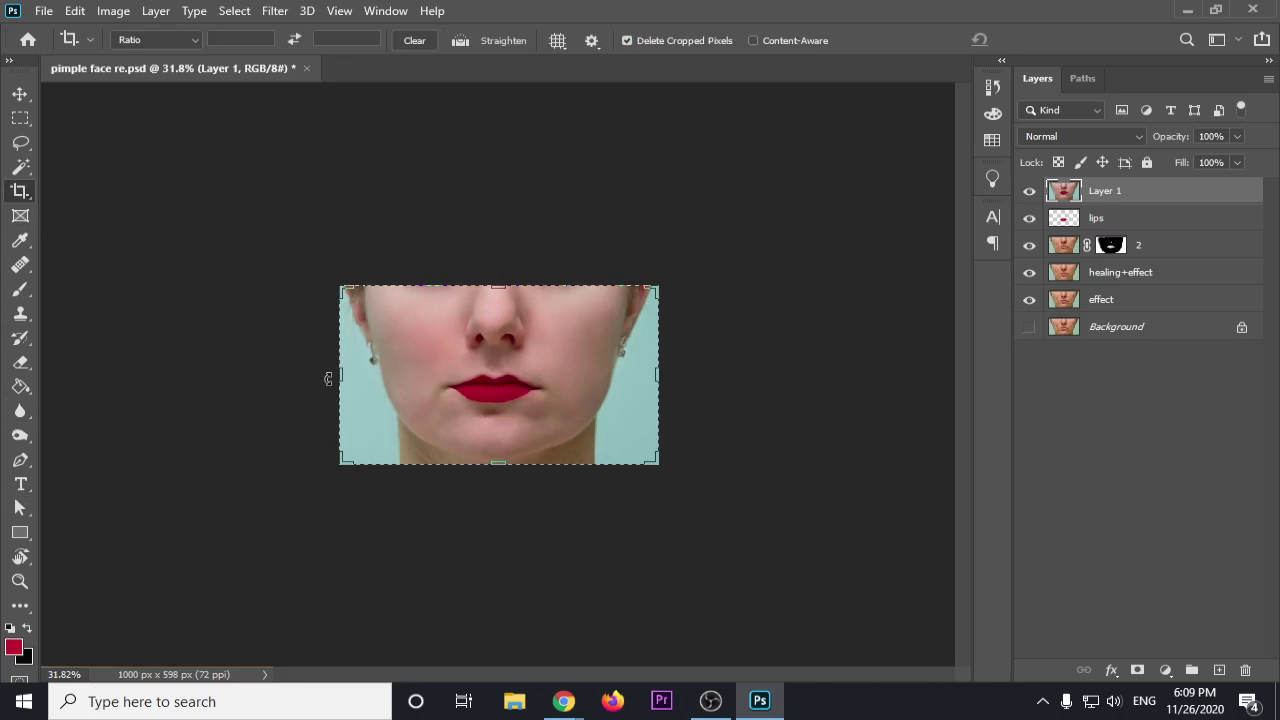
left_click_drag(334, 376, 182, 376)
key("Return")
Step: Move the retouched Layer 1 leftward to the middle of the widened canvas, uncovering part of the layers below
left_click(20, 94)
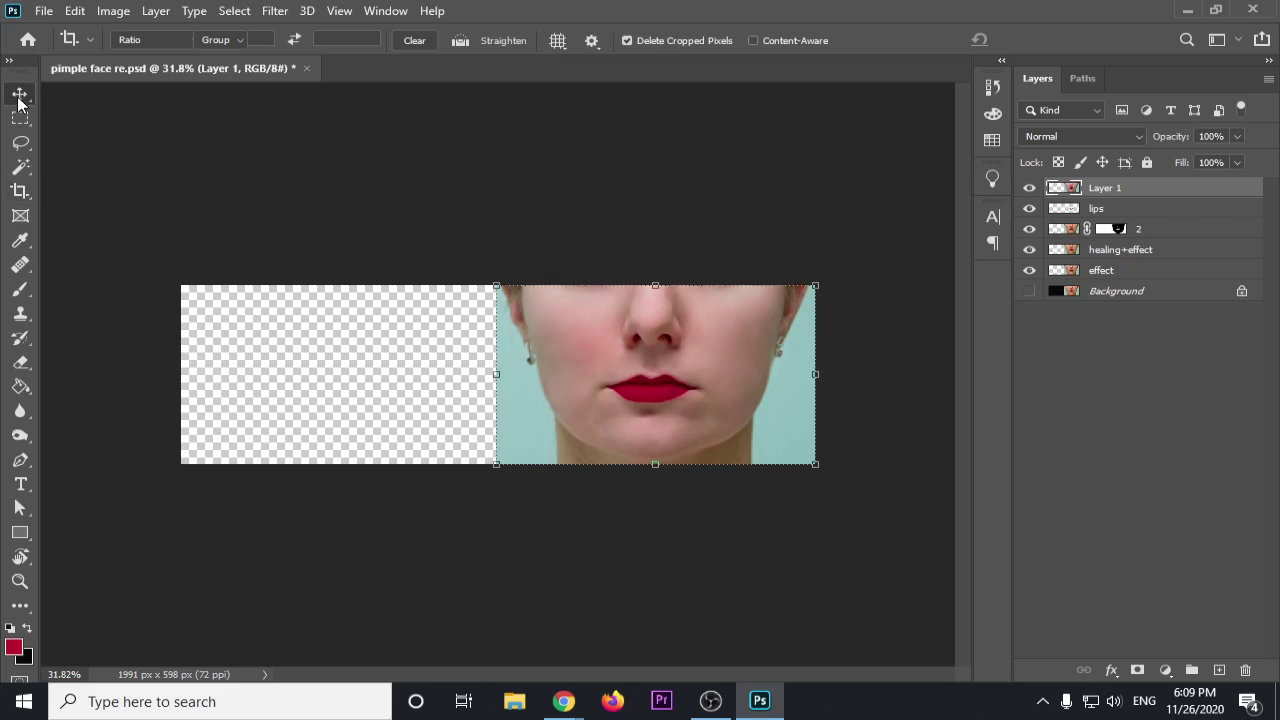
left_click(1128, 292)
mouse_move(767, 365)
left_mouse_down()
mouse_move(550, 365)
mouse_move(605, 367)
left_mouse_up()
Step: Try moving the healing+effect layer onto the empty left part of the canvas and return it to its original place
left_click(786, 367)
left_click_drag(768, 367, 447, 370)
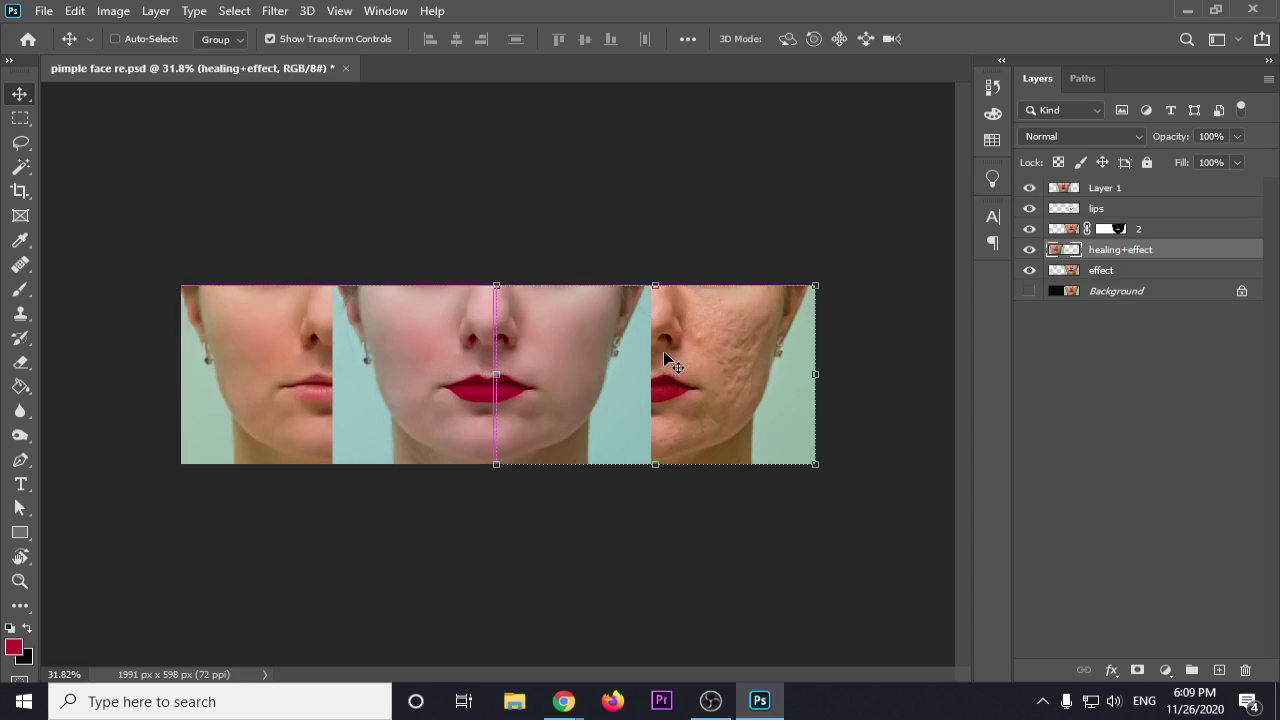
left_click_drag(663, 350, 986, 350)
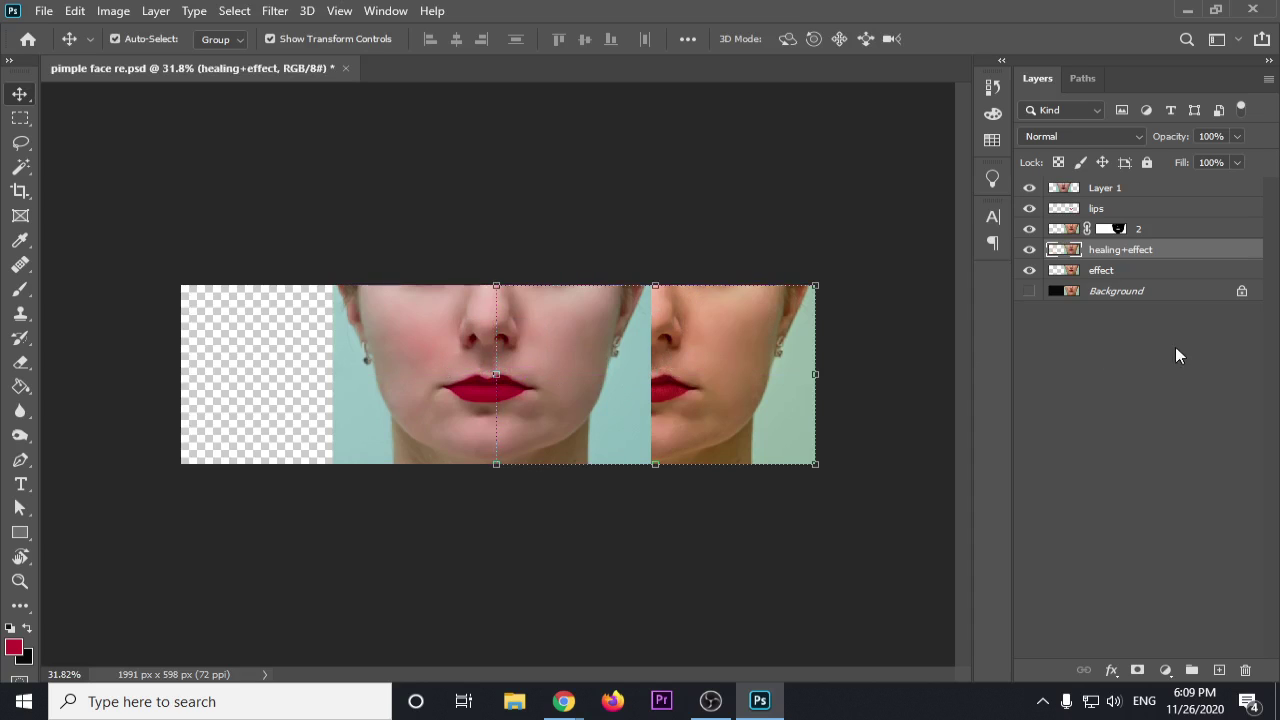
Step: Unlock the Background layer and try moving the portrait onto the black left part of the canvas
left_click(1242, 290)
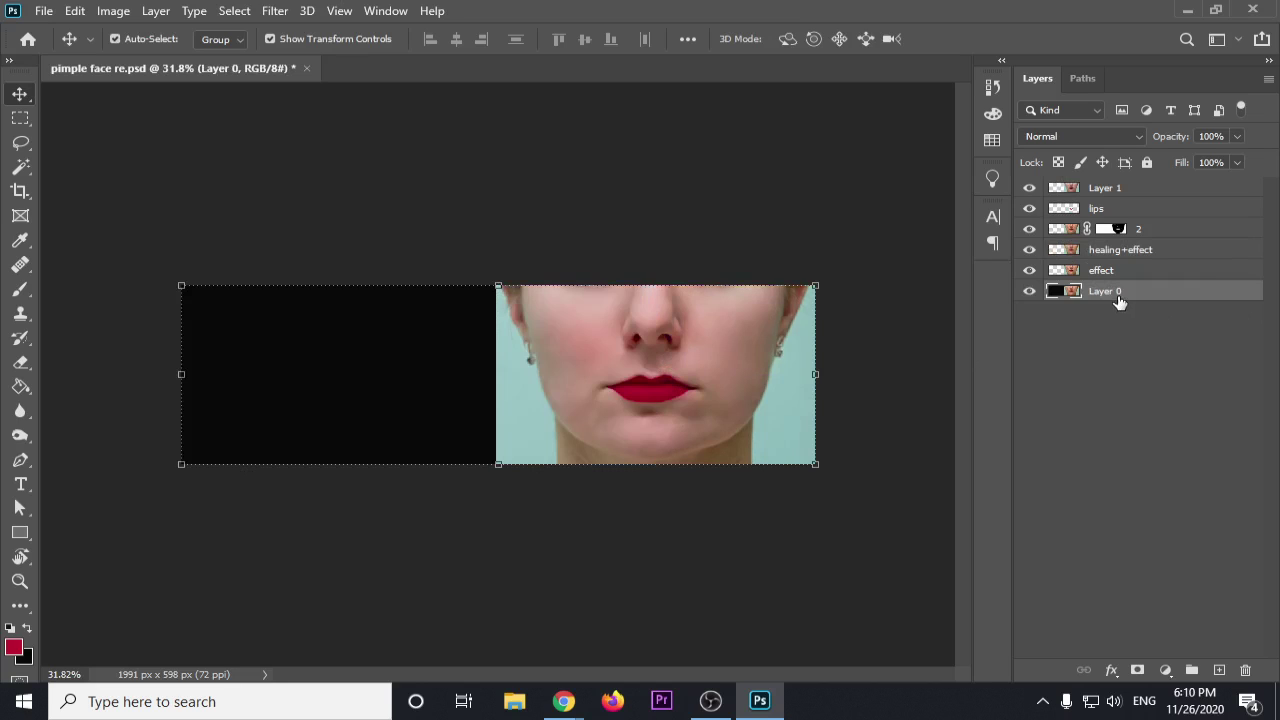
left_click_drag(786, 366, 485, 375)
key("ctrl+z")
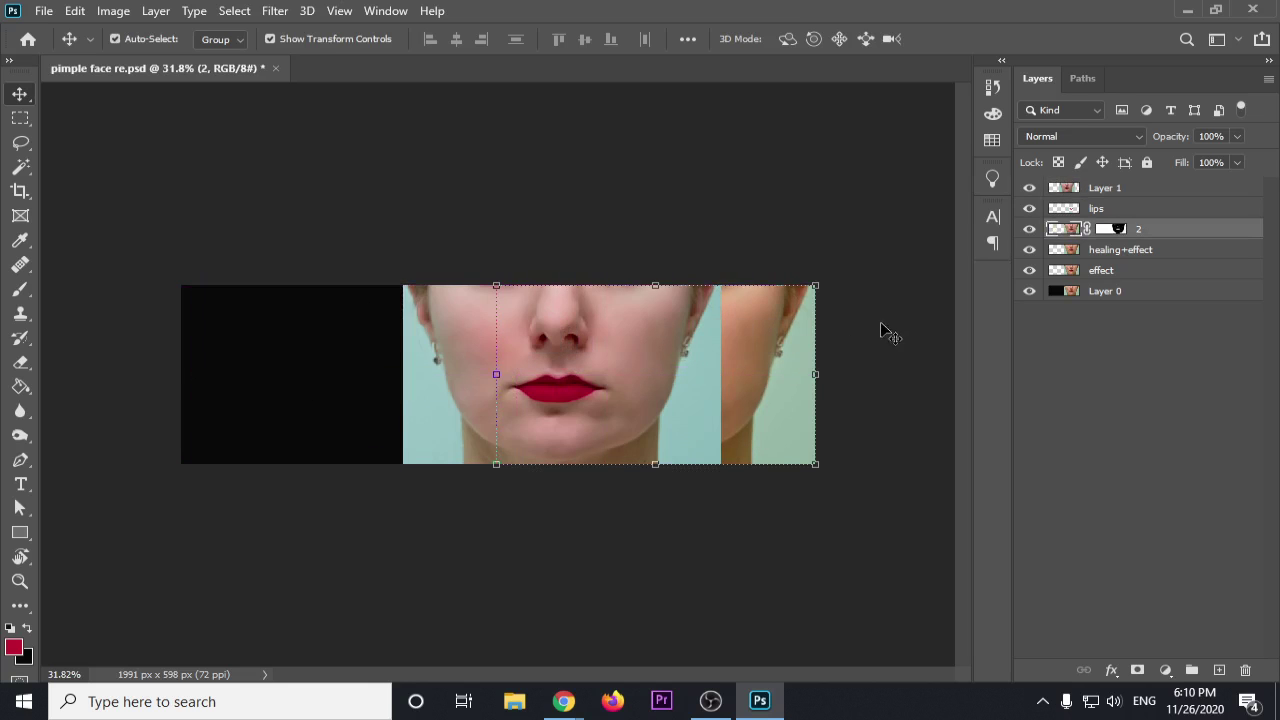
left_click(860, 216)
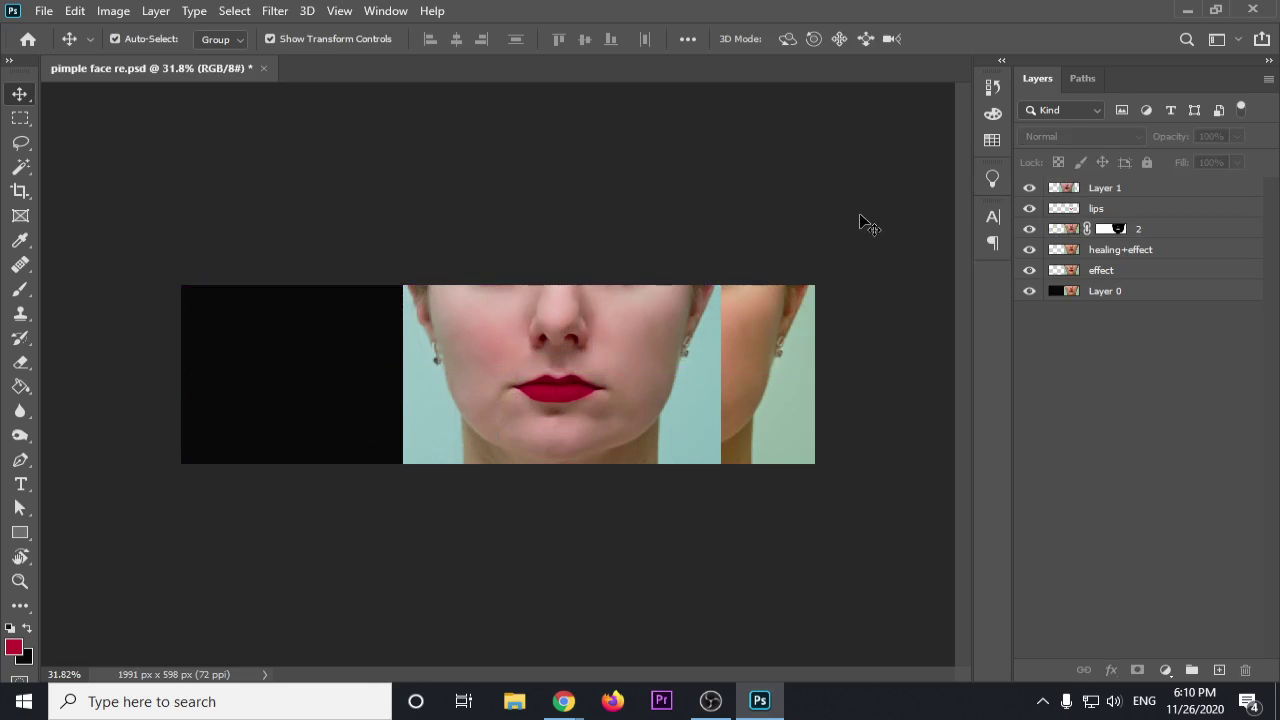
Step: Set the Move tool's Auto-Select to Layer and try moving Layer 0 leftward on the canvas
left_click(1110, 292)
left_click_drag(811, 354, 770, 373)
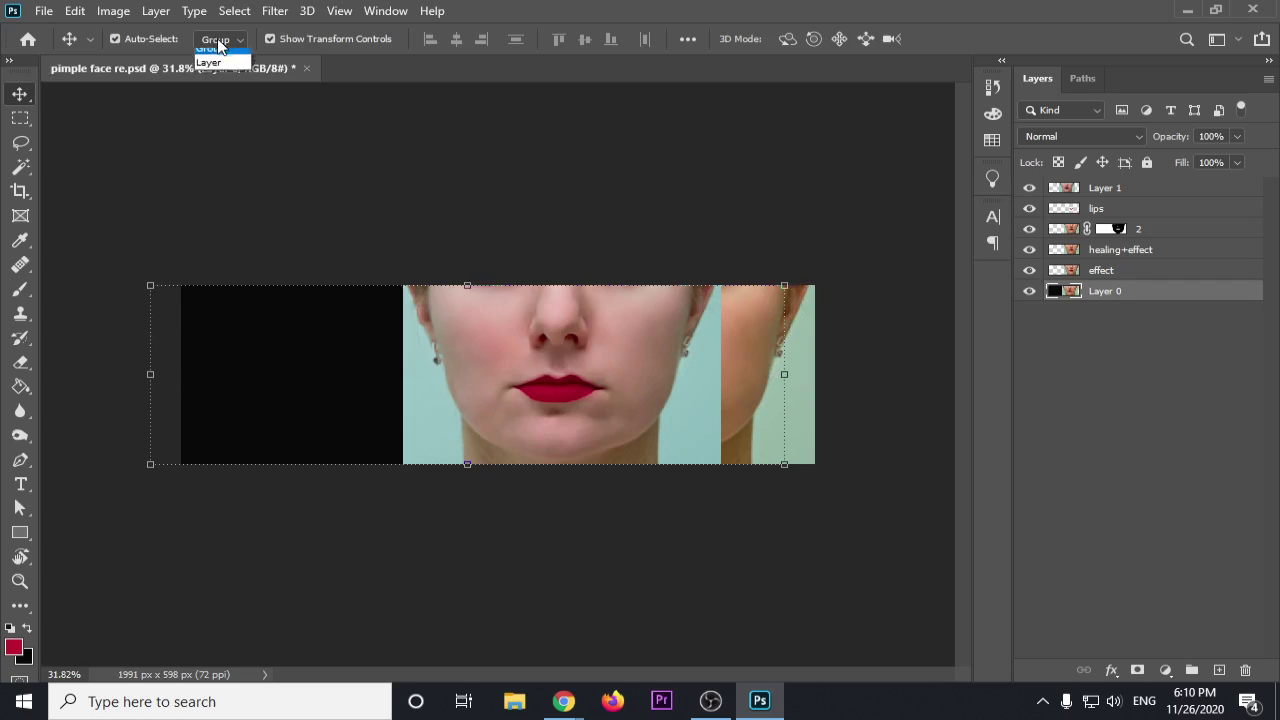
mouse_move(765, 371)
left_mouse_down()
mouse_move(564, 373)
mouse_move(644, 375)
left_mouse_up()
left_click(951, 202)
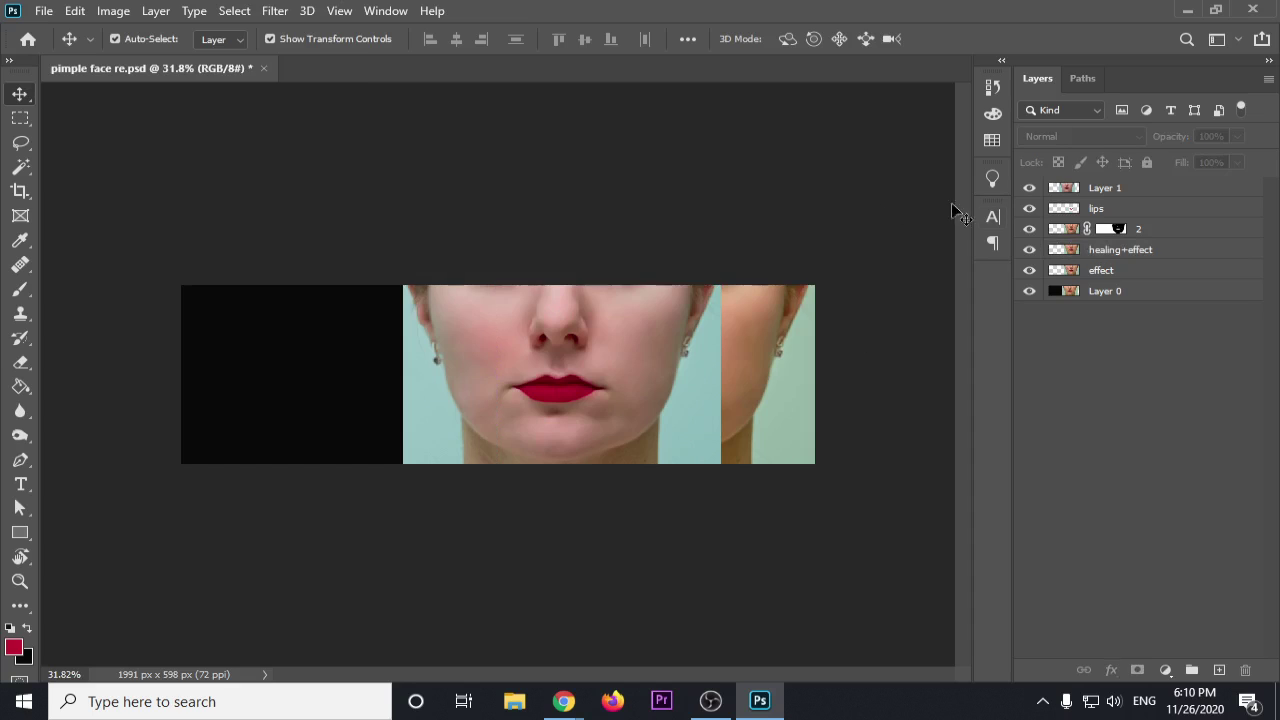
Step: Lock the lips, 2, healing+effect and effect layers completely
left_click(1128, 274)
left_click(1103, 212, "shift")
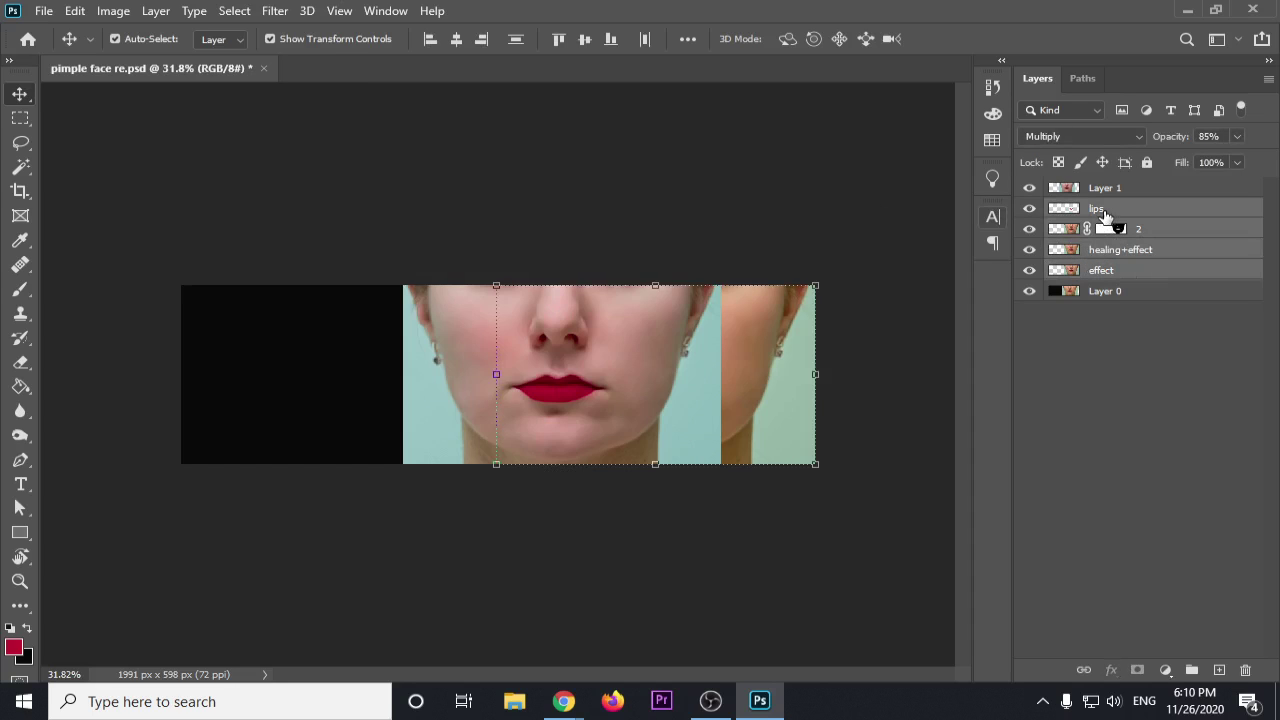
left_click(1147, 162)
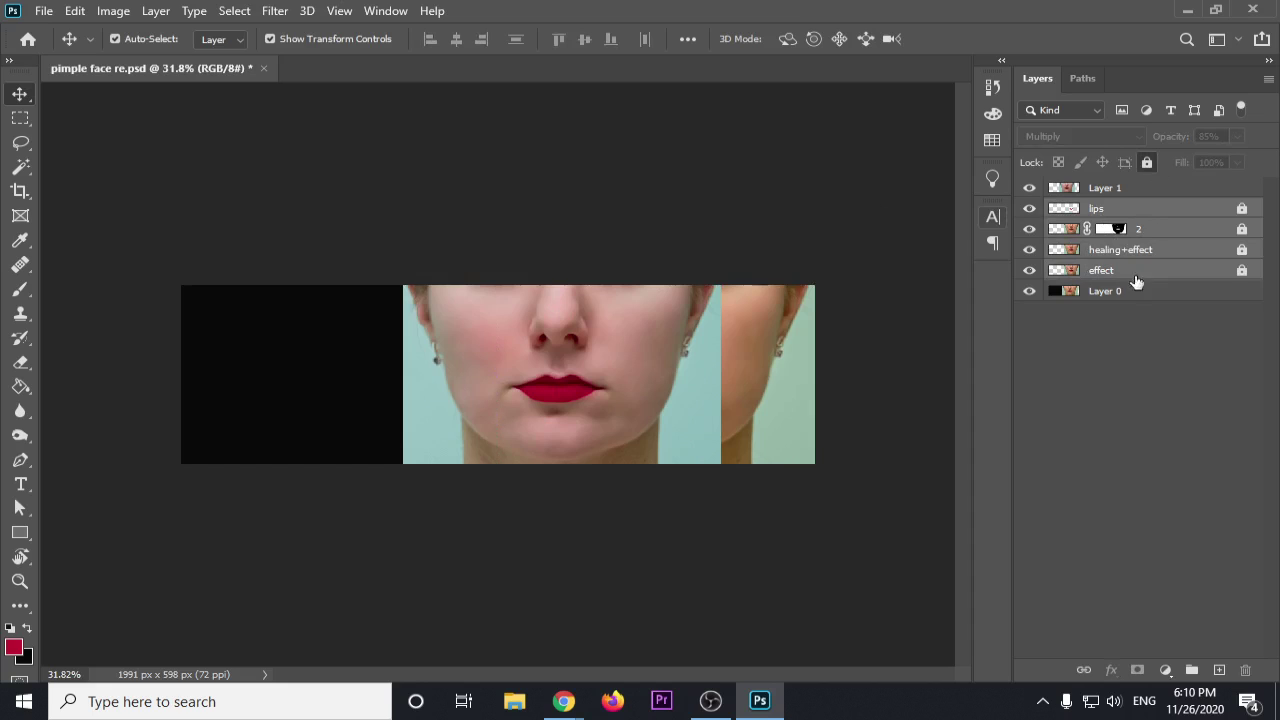
Step: Move Layer 0 left so the original face fills the canvas's left half, and Layer 1 right to cover the other half
left_click(1127, 295)
left_click_drag(753, 358, 474, 366)
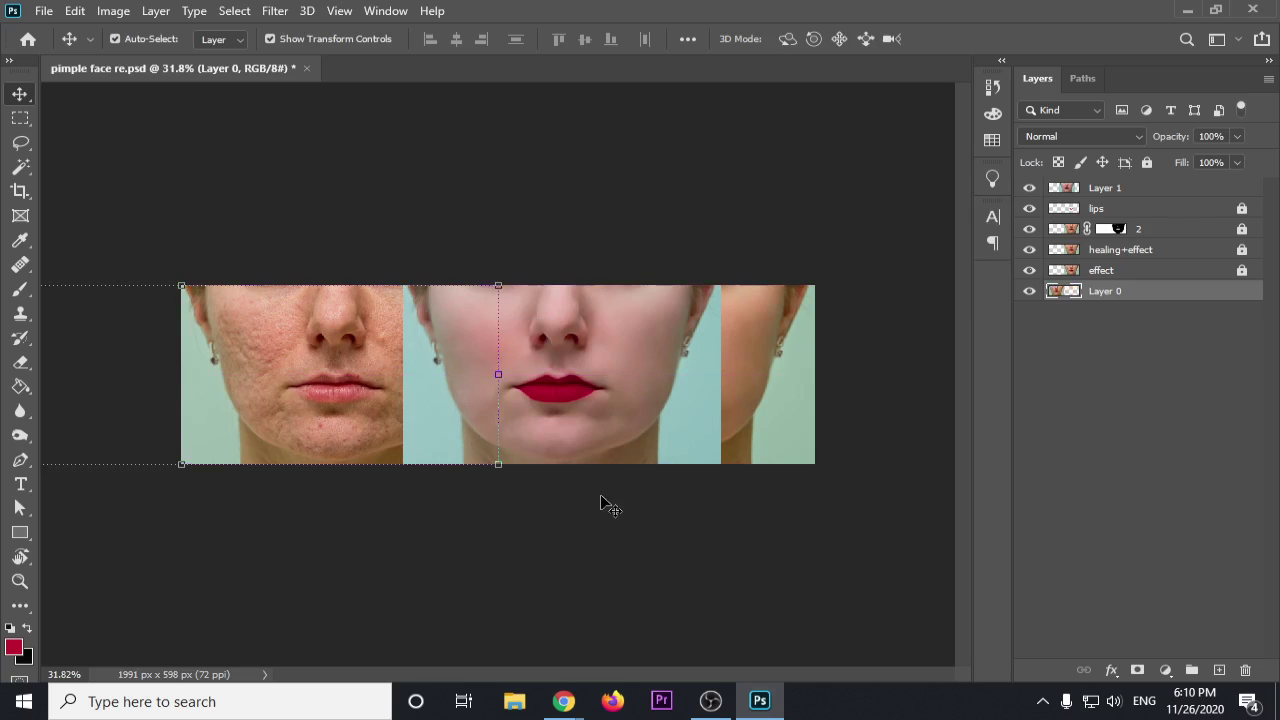
left_click(600, 494)
left_click_drag(590, 388, 683, 388)
left_click(634, 177)
Step: Compare the original and retouched faces side by side, examining the skin and lips up close
key("ctrl+plus")
key("ctrl+plus")
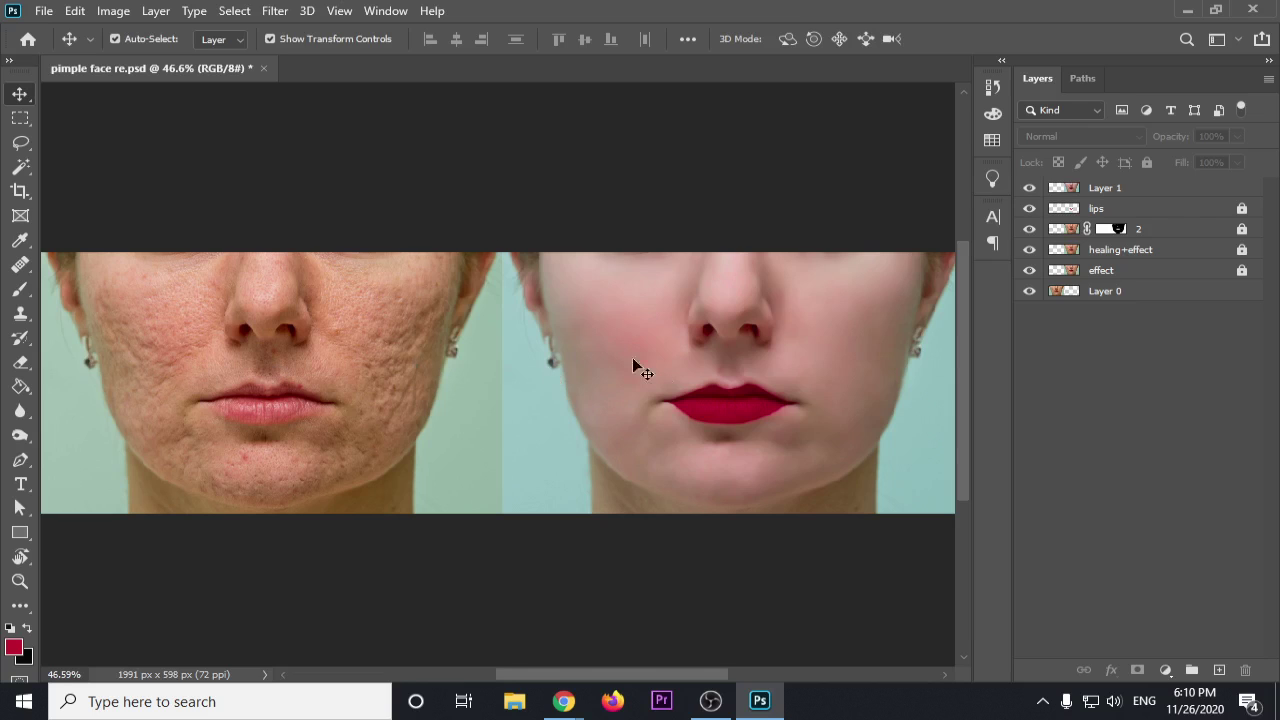
scroll(757, 403, "up", 3)
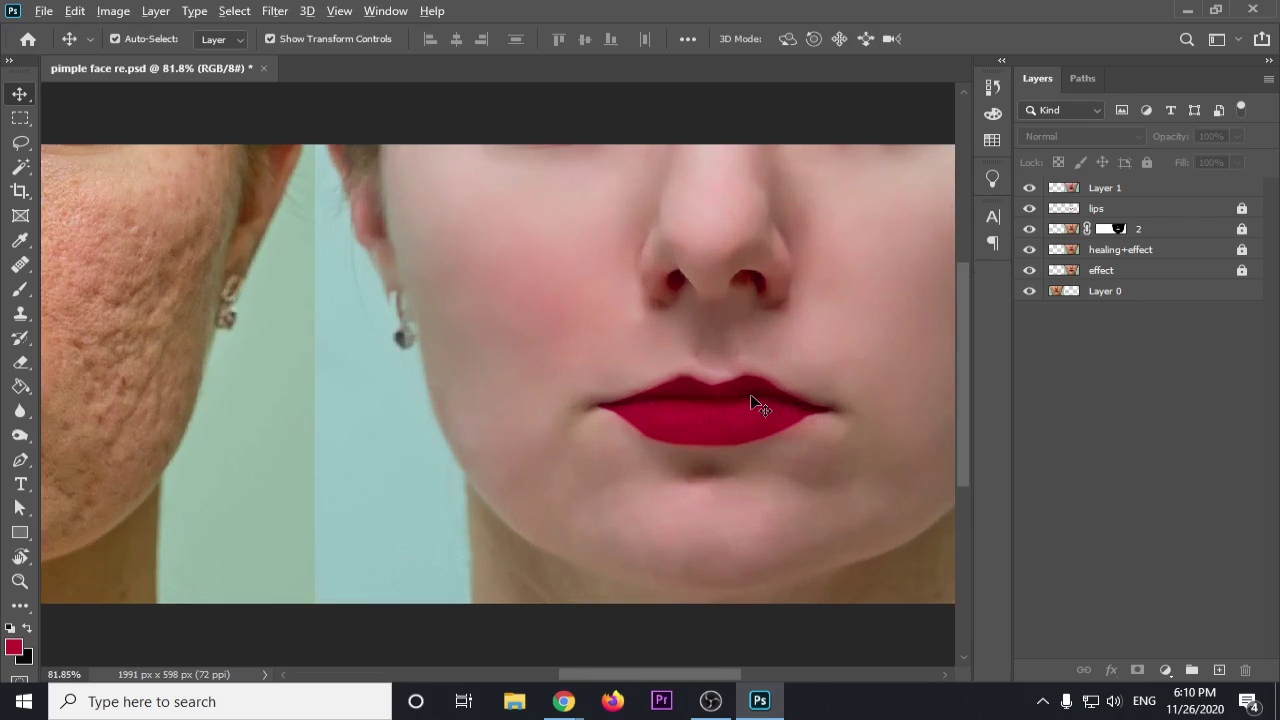
scroll(757, 403, "down", 3)
scroll(488, 390, "down", 1)
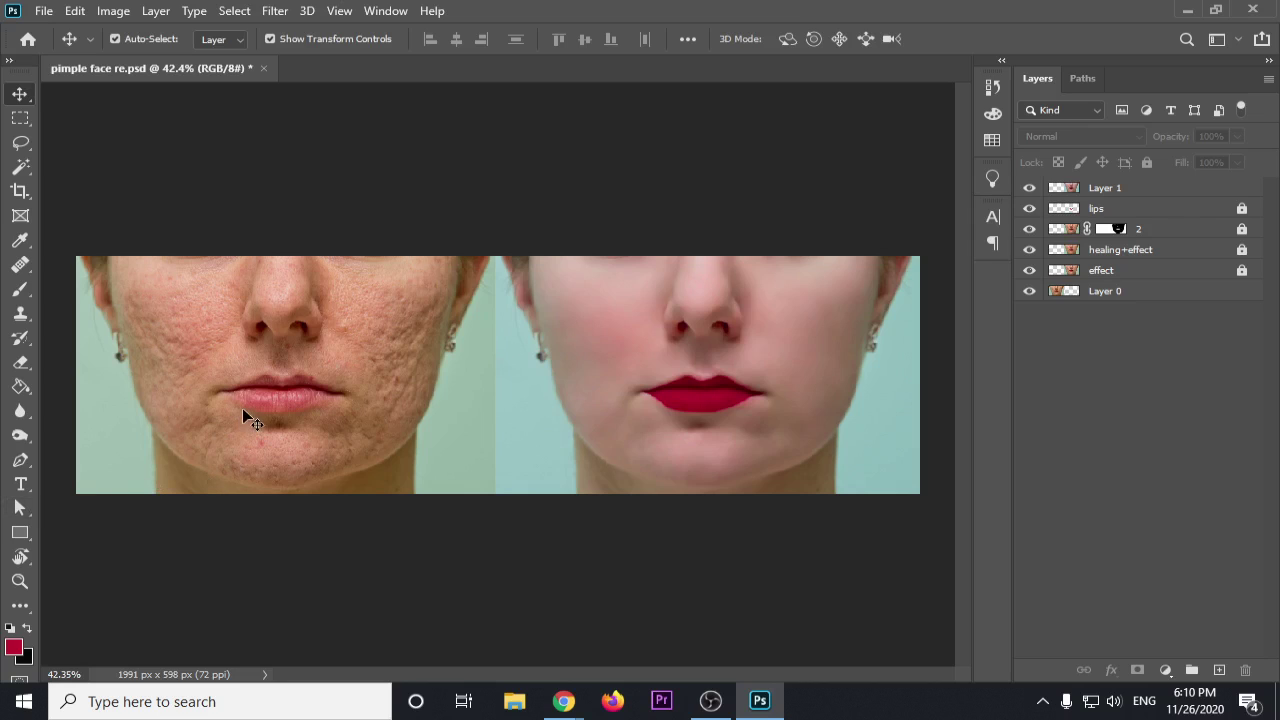
left_click(113, 10)
mouse_move(432, 10)
left_click(528, 8)
left_click(710, 701)
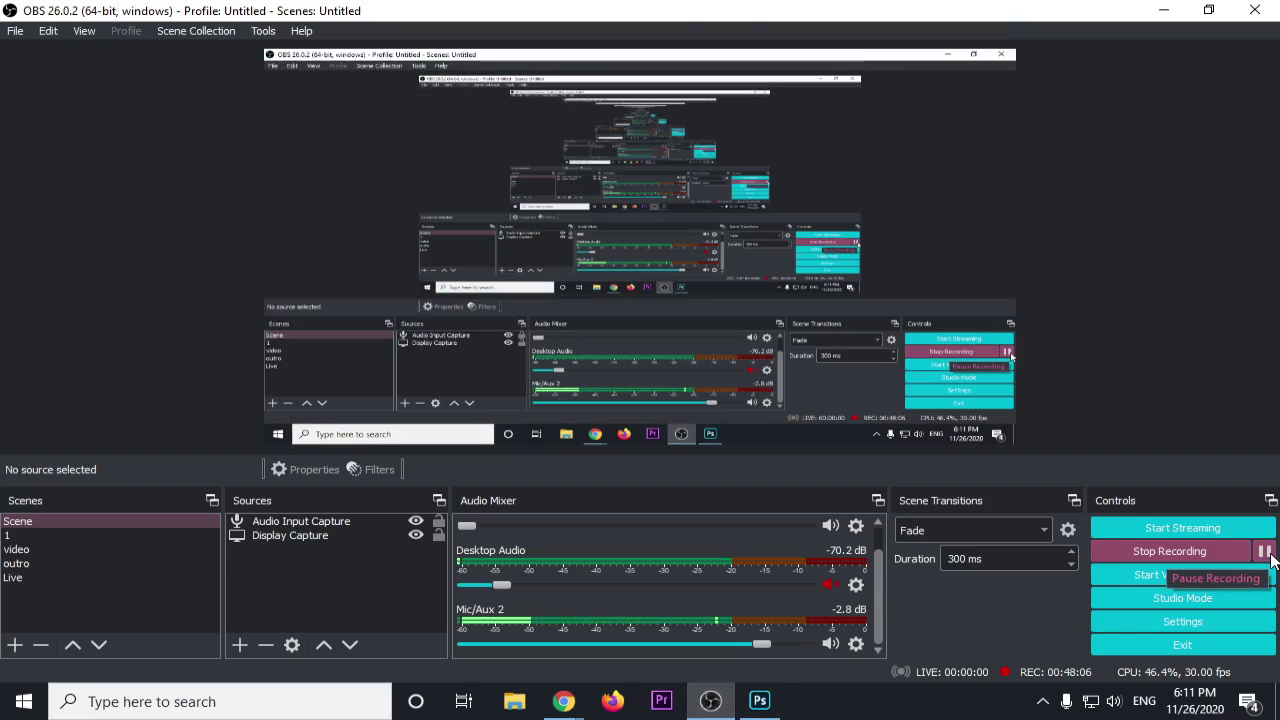
left_click(62, 563)
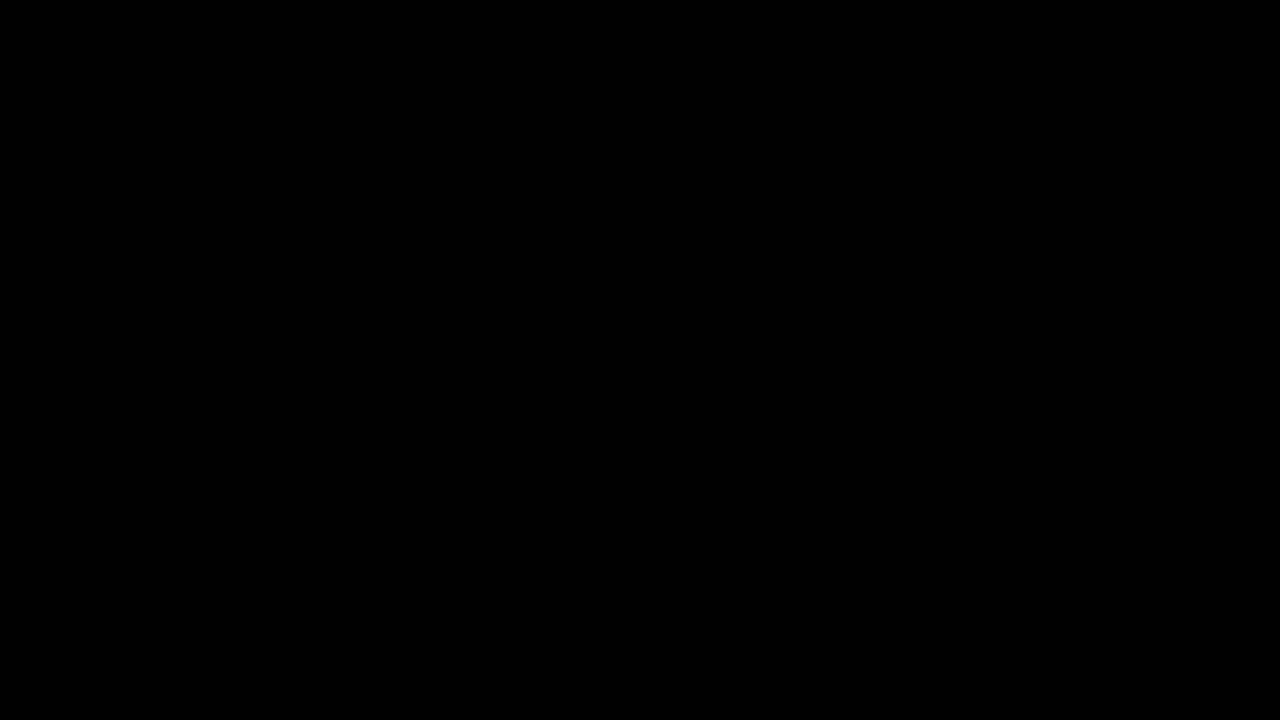